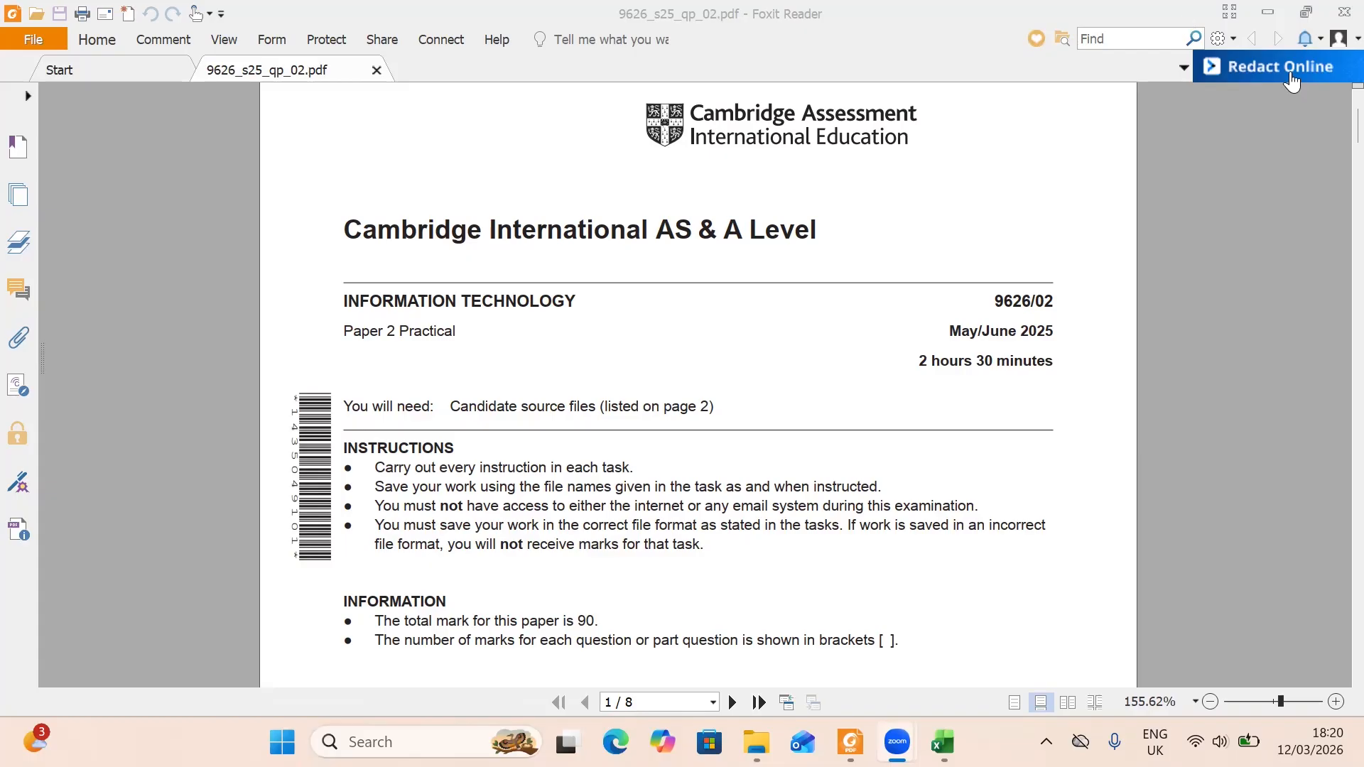
- Read the exam paper from the cover page through the source file list to the start of task 1 on page 3
{"action": "left_click", "coordinate": [1330, 120]}
{"action": "scroll", "coordinate": [1330, 141], "scroll_direction": "down", "scroll_amount": 10}
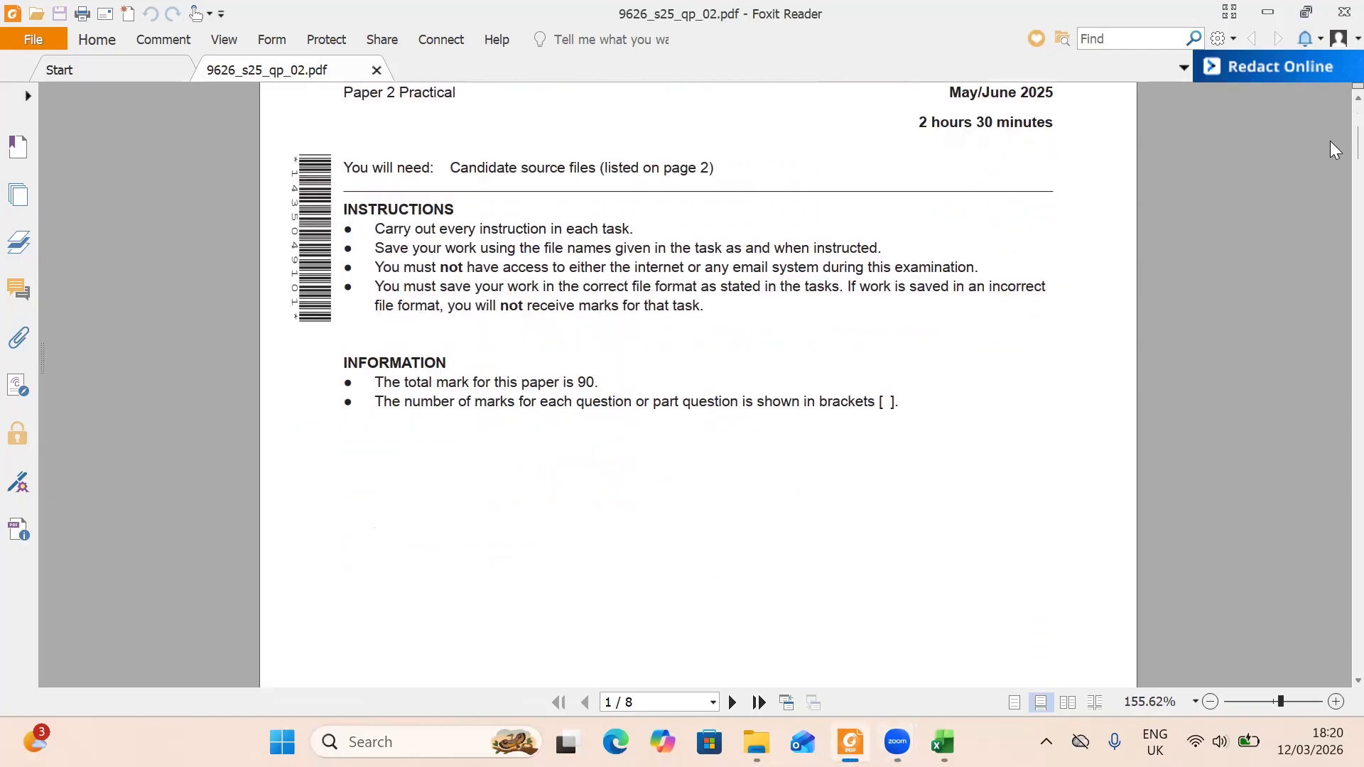
{"action": "scroll", "coordinate": [1330, 170], "scroll_direction": "down", "scroll_amount": 3}
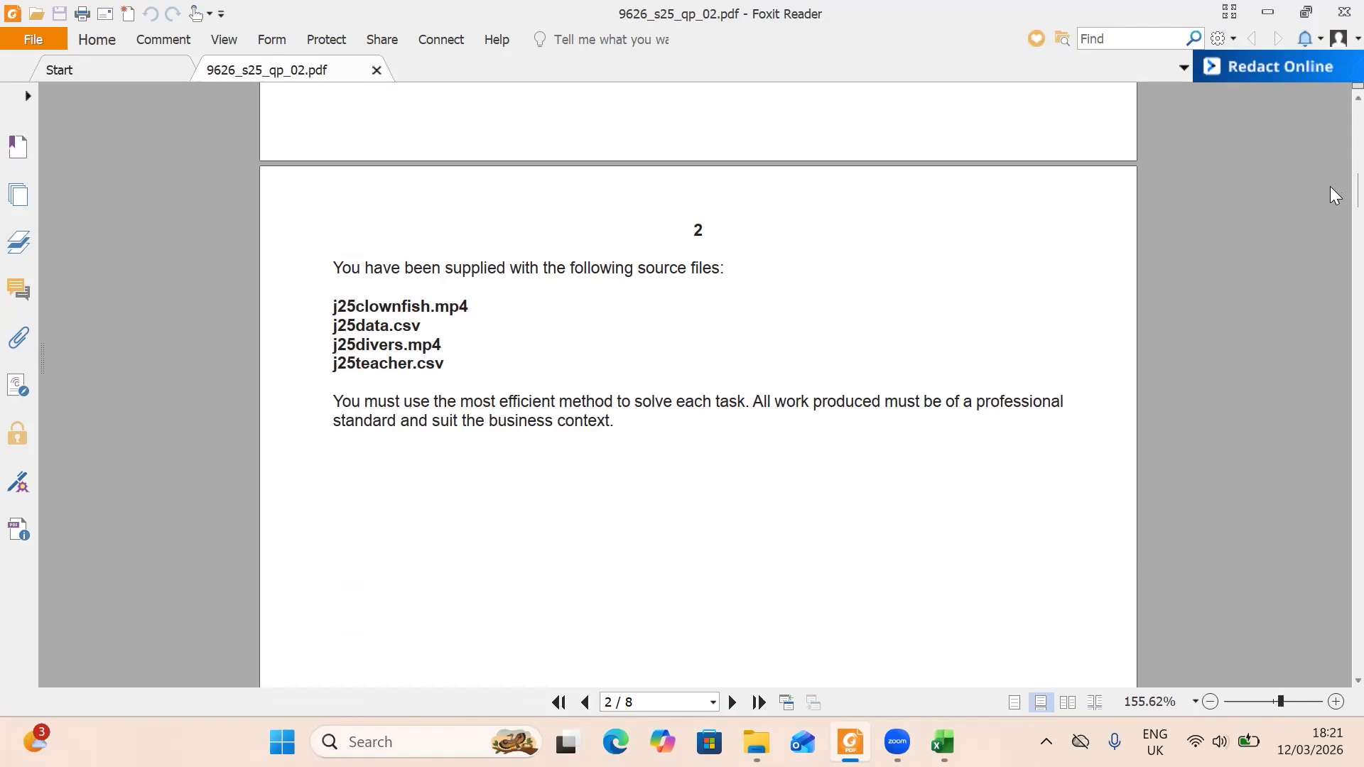
{"action": "scroll", "coordinate": [1330, 187], "scroll_direction": "down", "scroll_amount": 12}
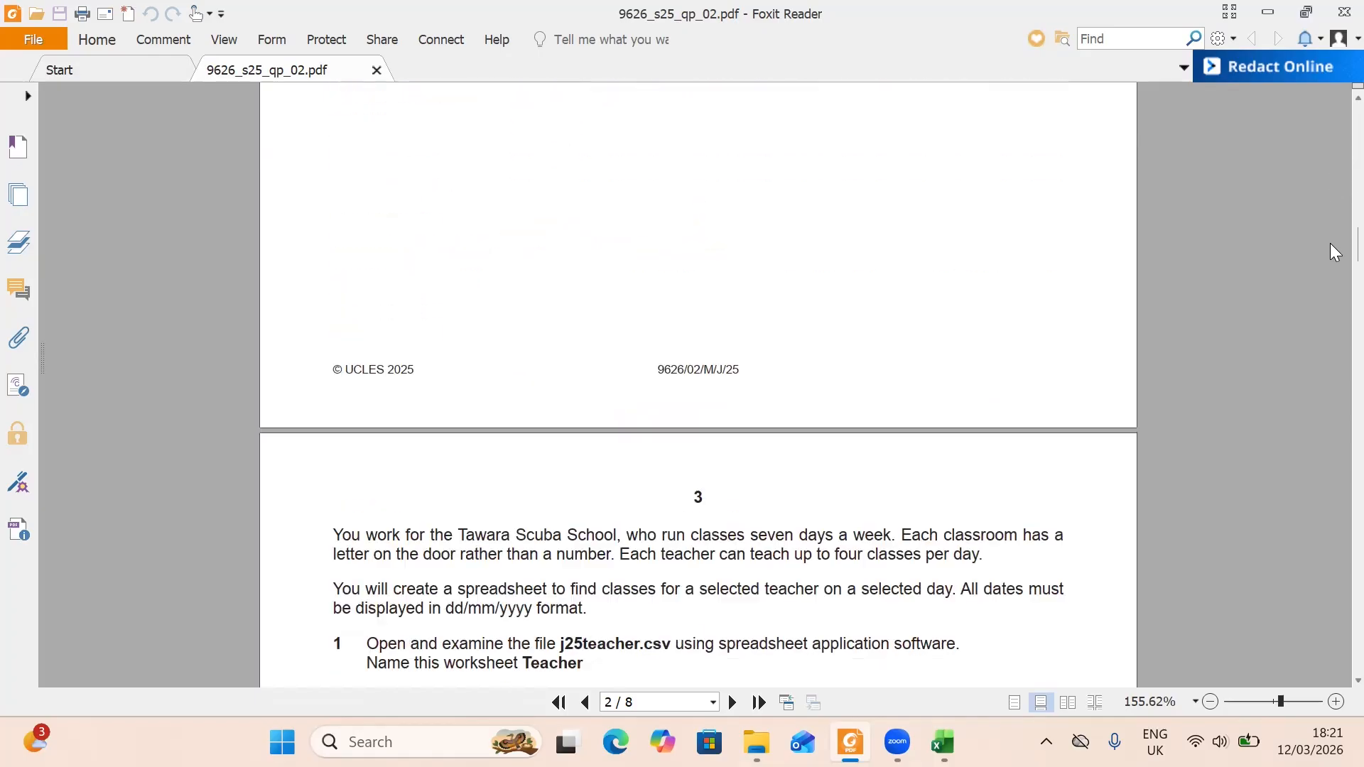
{"action": "scroll", "coordinate": [1329, 266], "scroll_direction": "down", "scroll_amount": 5}
{"action": "scroll", "coordinate": [1331, 265], "scroll_direction": "up", "scroll_amount": 1}
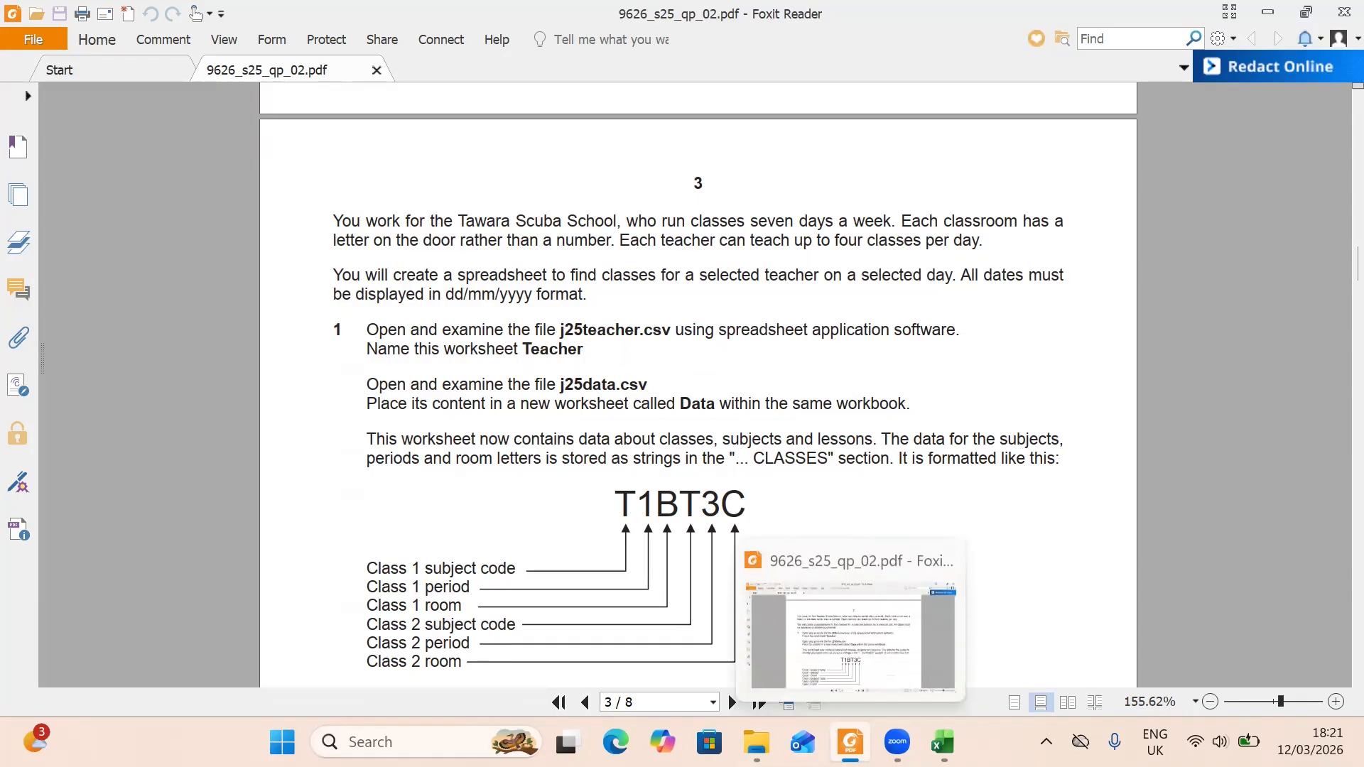
- Check the source files folder, switch to the j25teacher workbook in Excel and autofit all columns of its teacher list
{"action": "mouse_move", "coordinate": [756, 742]}
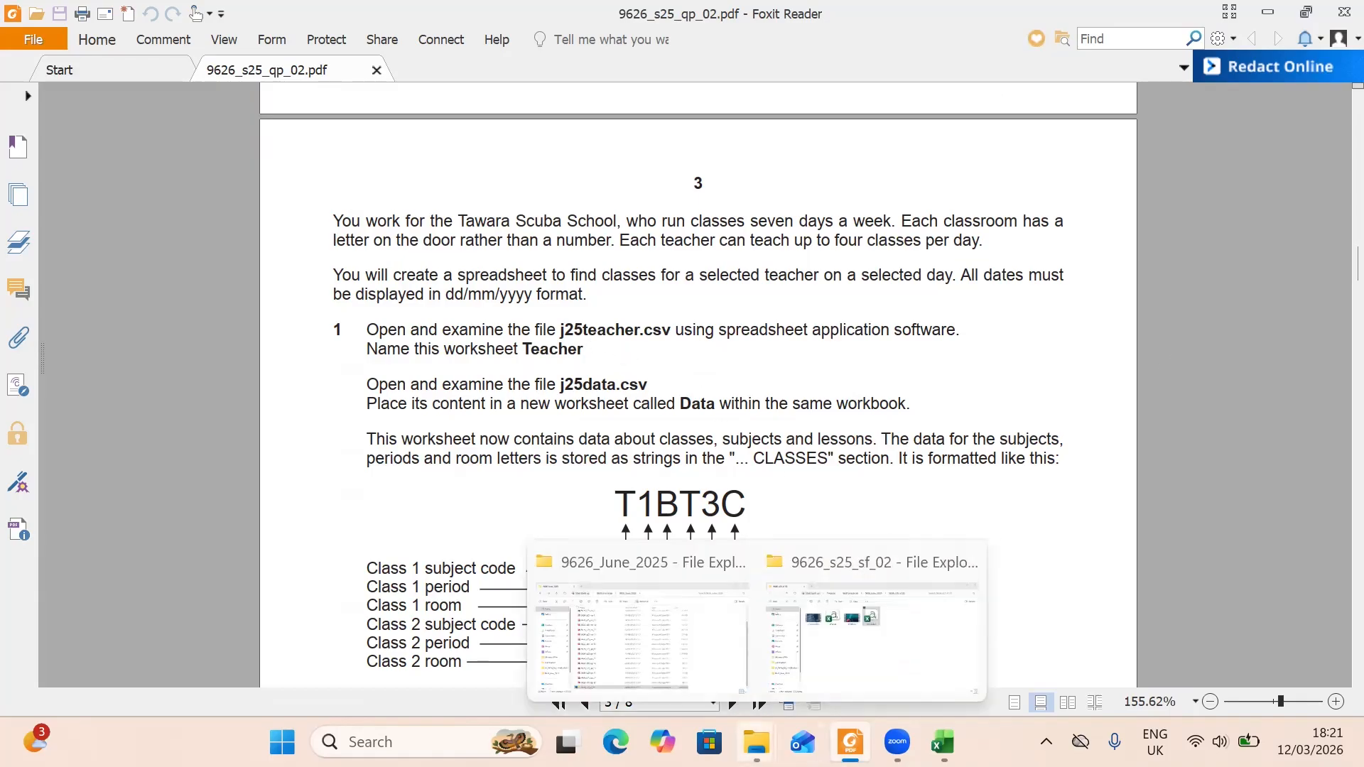
{"action": "left_click", "coordinate": [861, 661]}
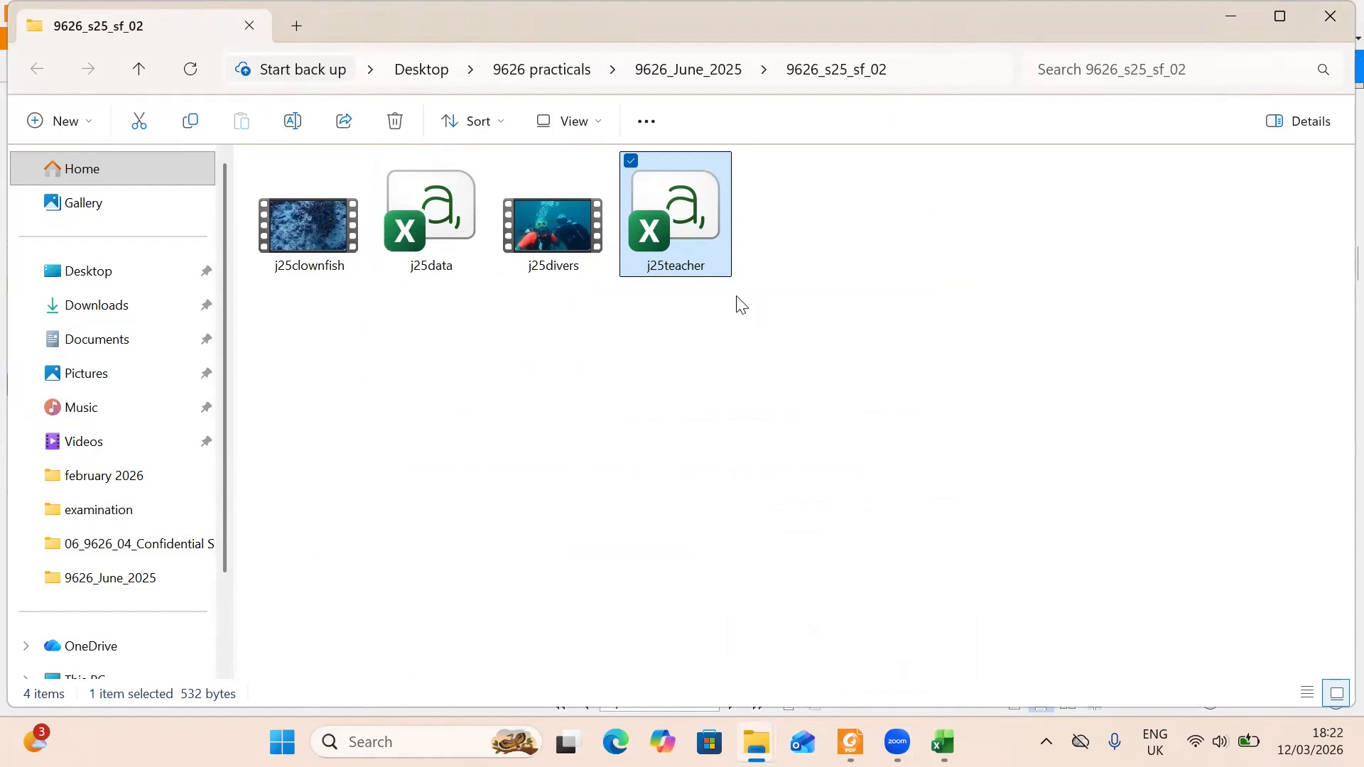
{"action": "mouse_move", "coordinate": [943, 742]}
{"action": "left_click", "coordinate": [947, 645]}
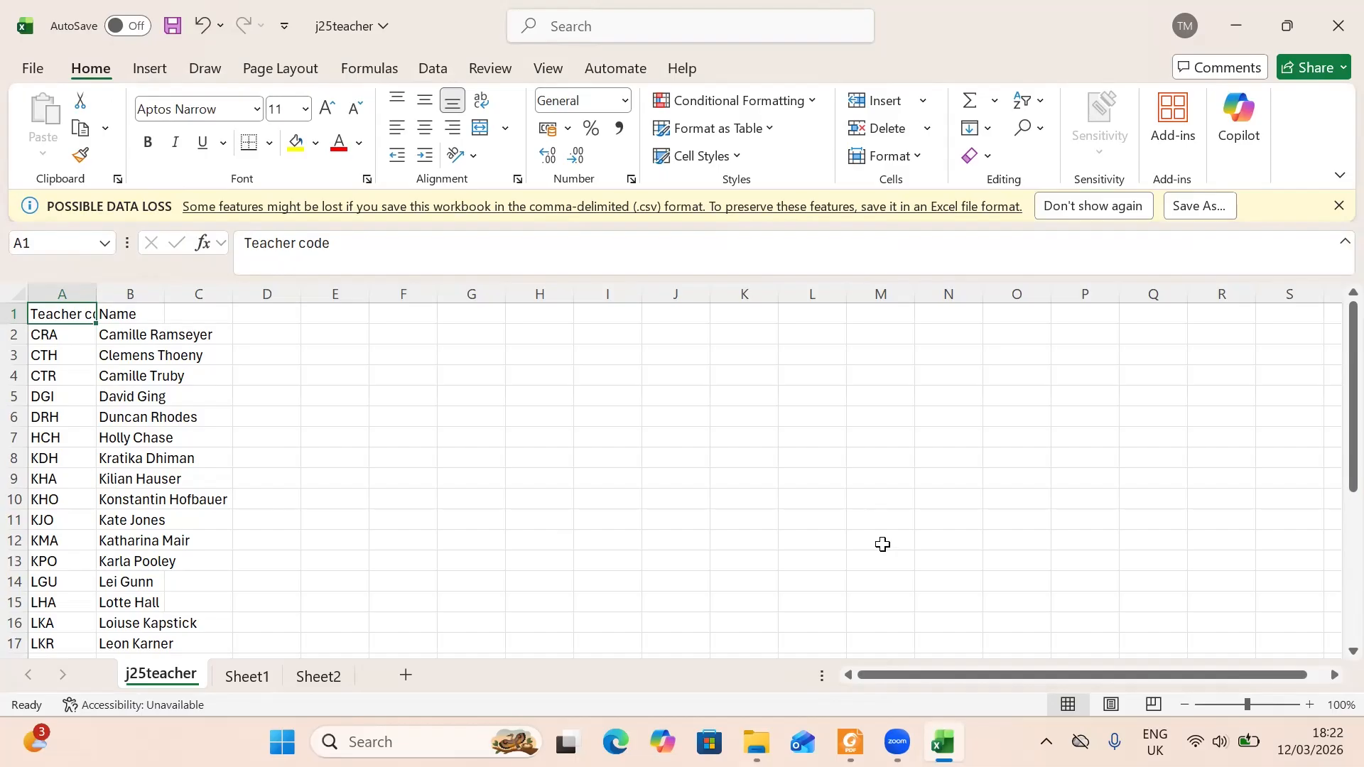
{"action": "left_click", "coordinate": [17, 294]}
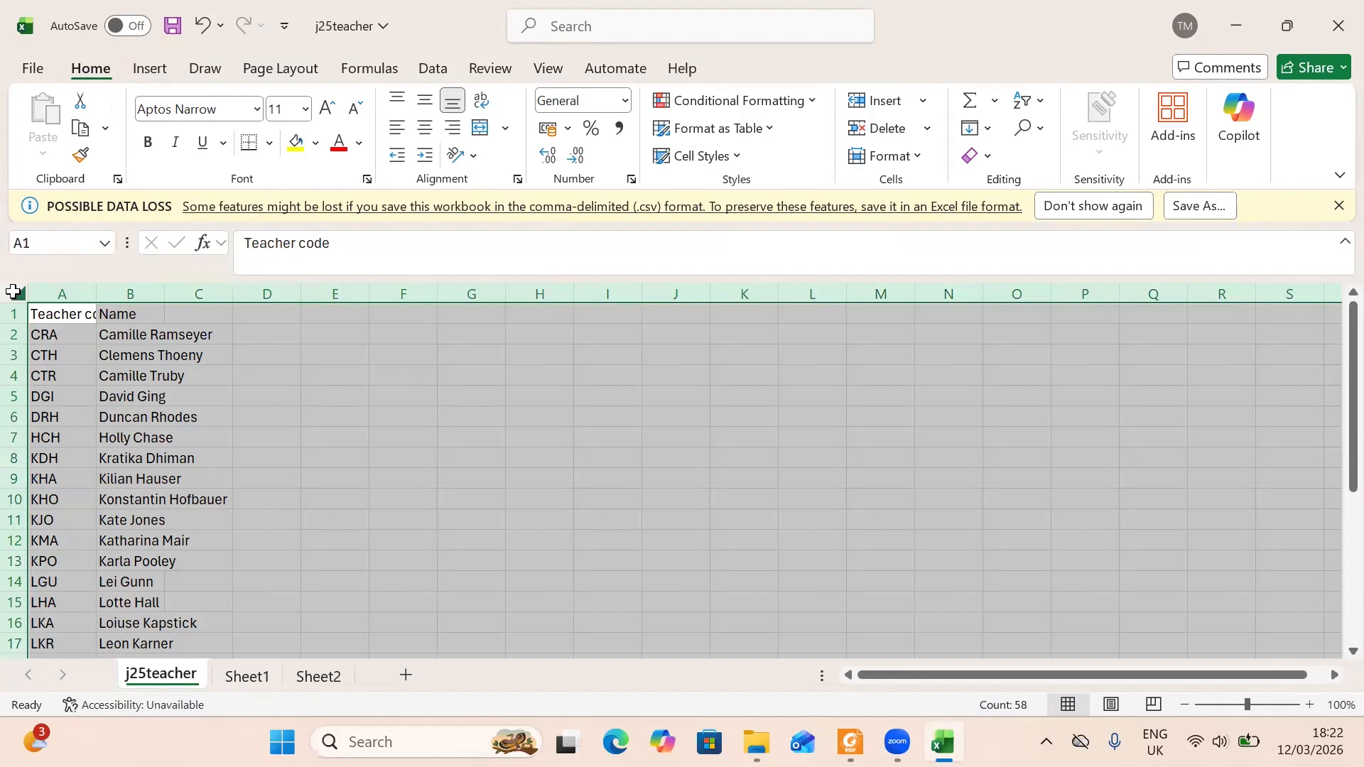
{"action": "double_click", "coordinate": [96, 294]}
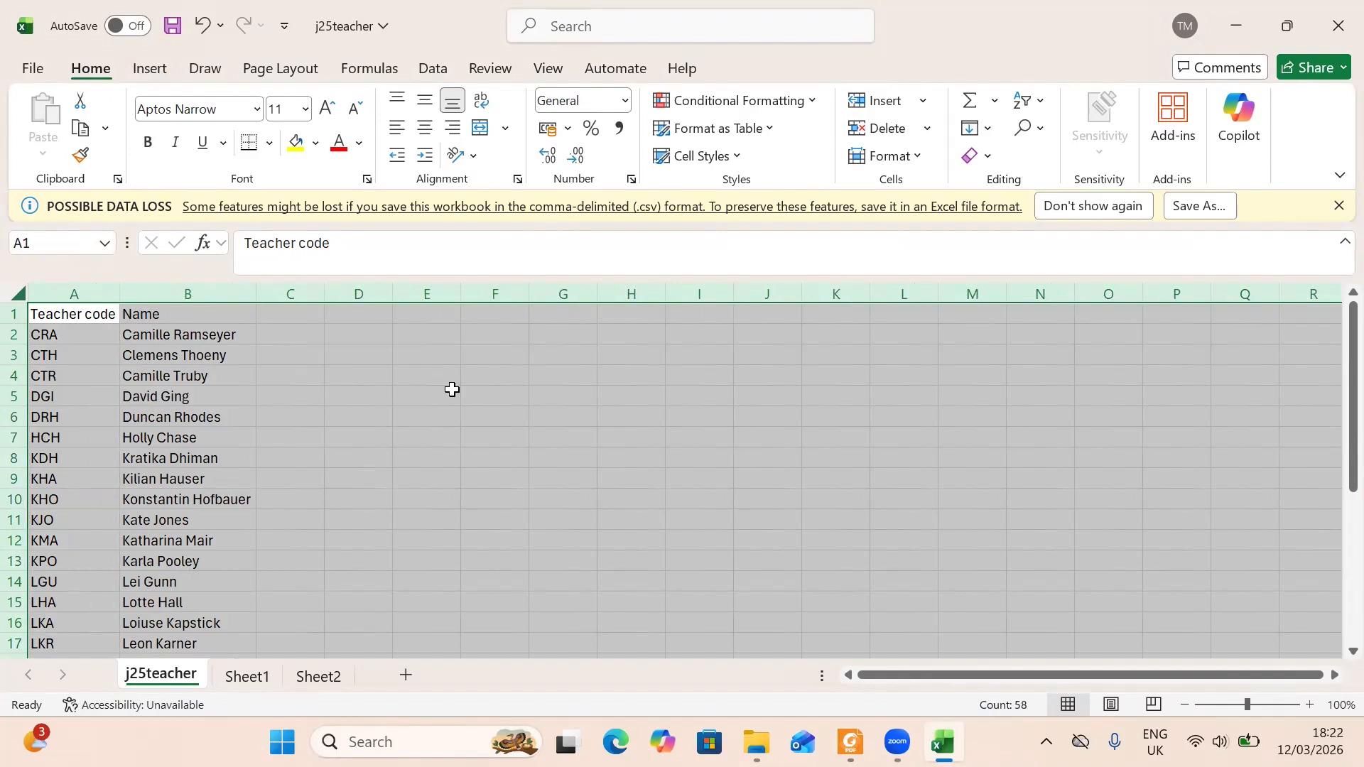
{"action": "left_click", "coordinate": [361, 437]}
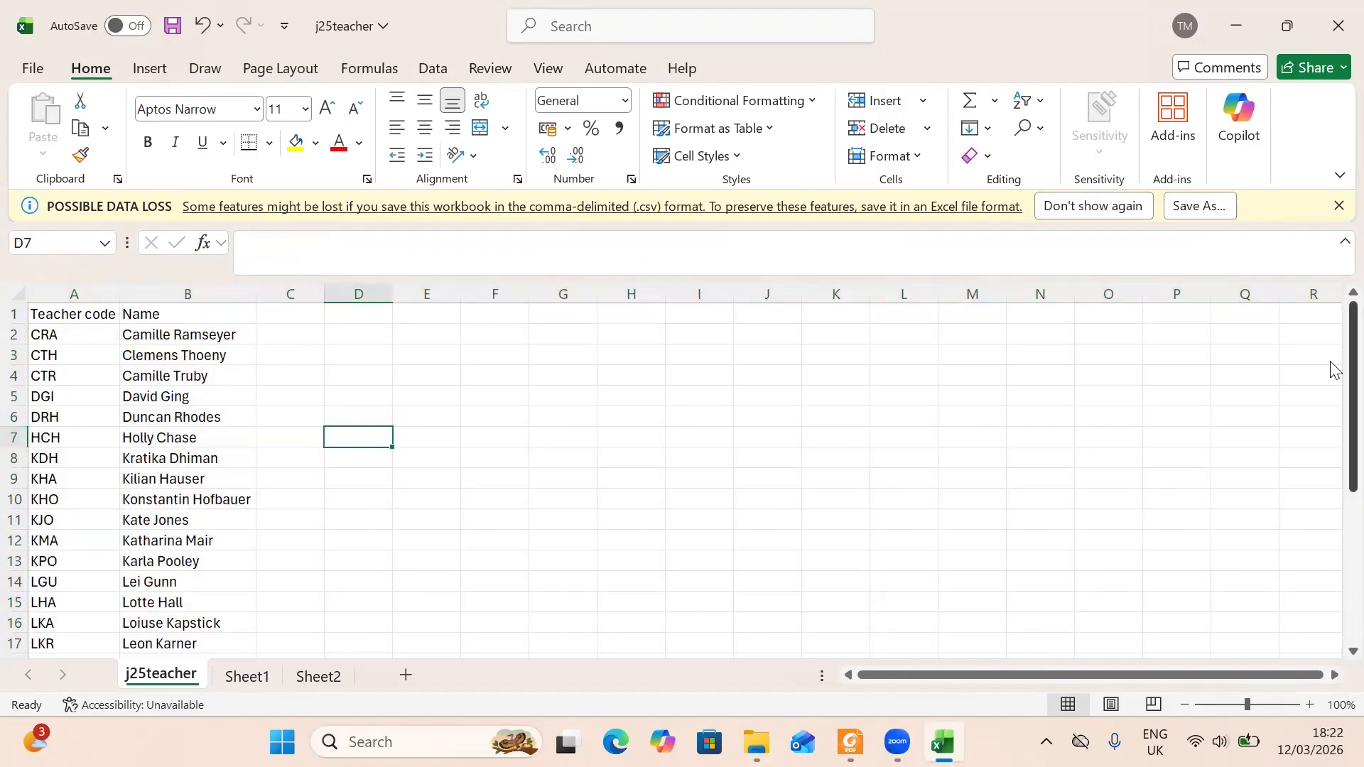
{"action": "left_click_drag", "start_coordinate": [1333, 370], "coordinate": [1334, 245]}
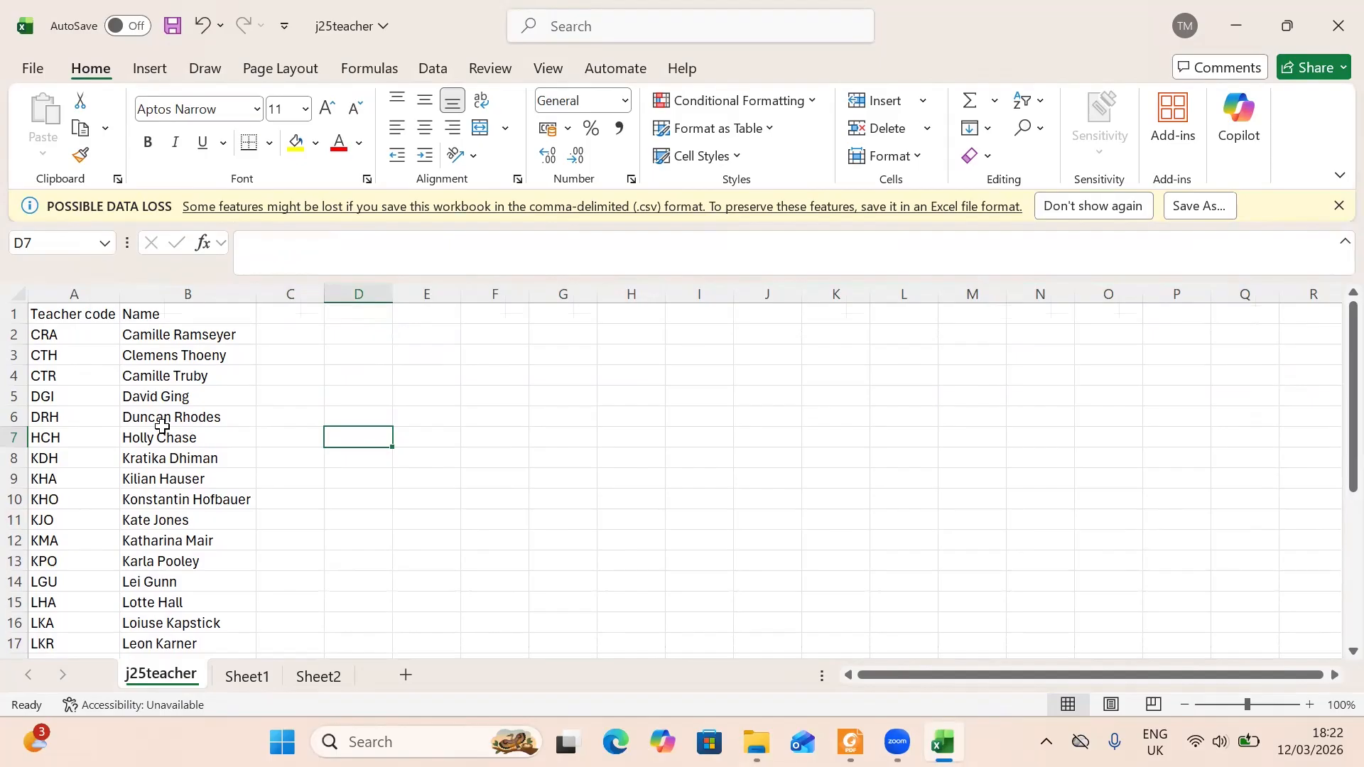
- Check the exam paper, open j25data from the 9626_s25_sf_02 folder and autofit all its columns
{"action": "mouse_move", "coordinate": [850, 742]}
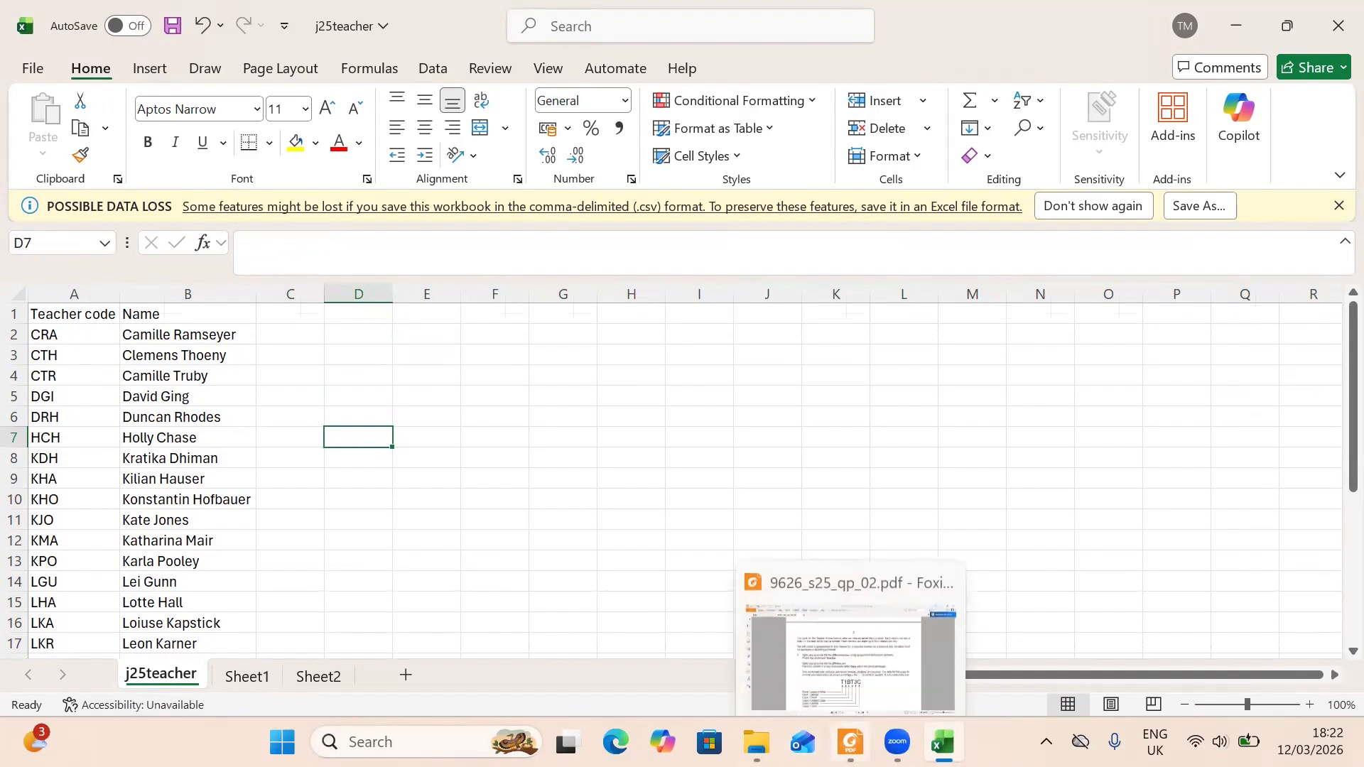
{"action": "left_click", "coordinate": [896, 632]}
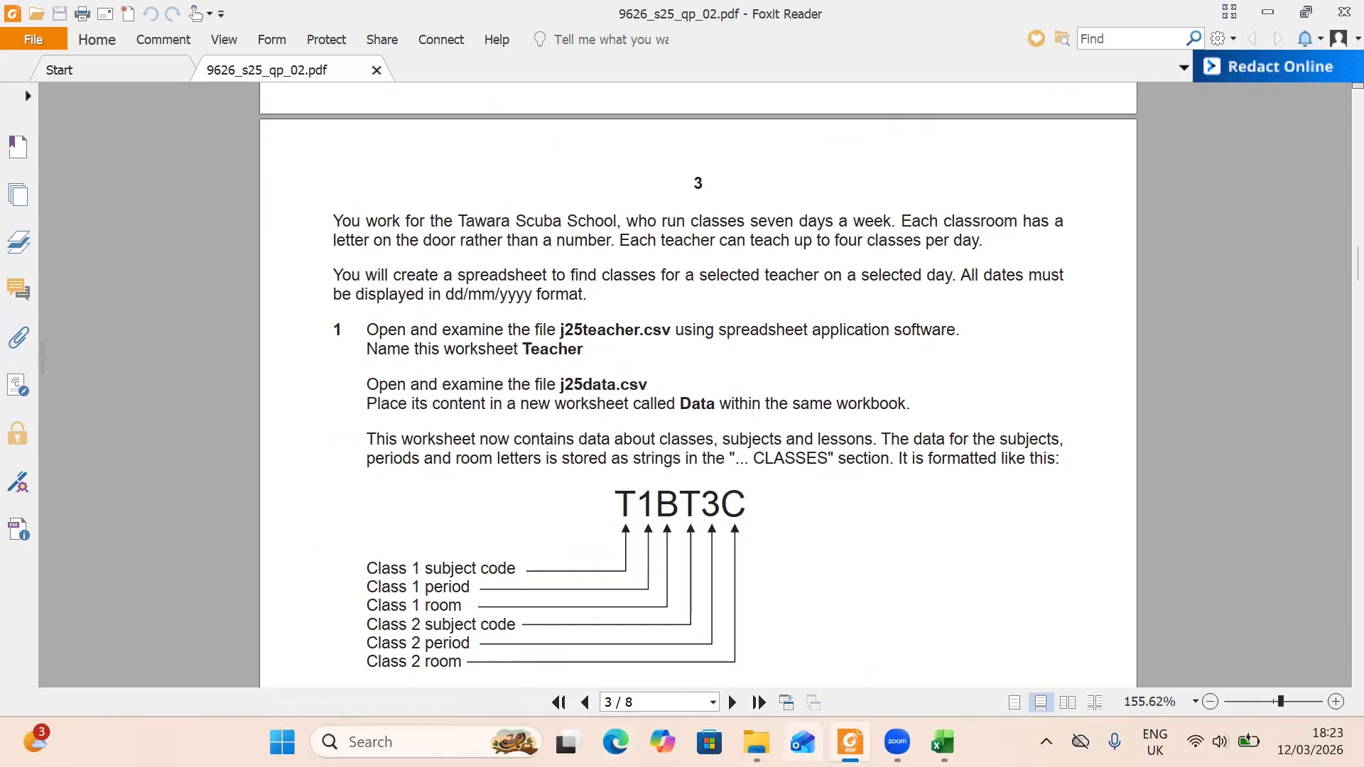
{"action": "mouse_move", "coordinate": [756, 742]}
{"action": "left_click", "coordinate": [863, 663]}
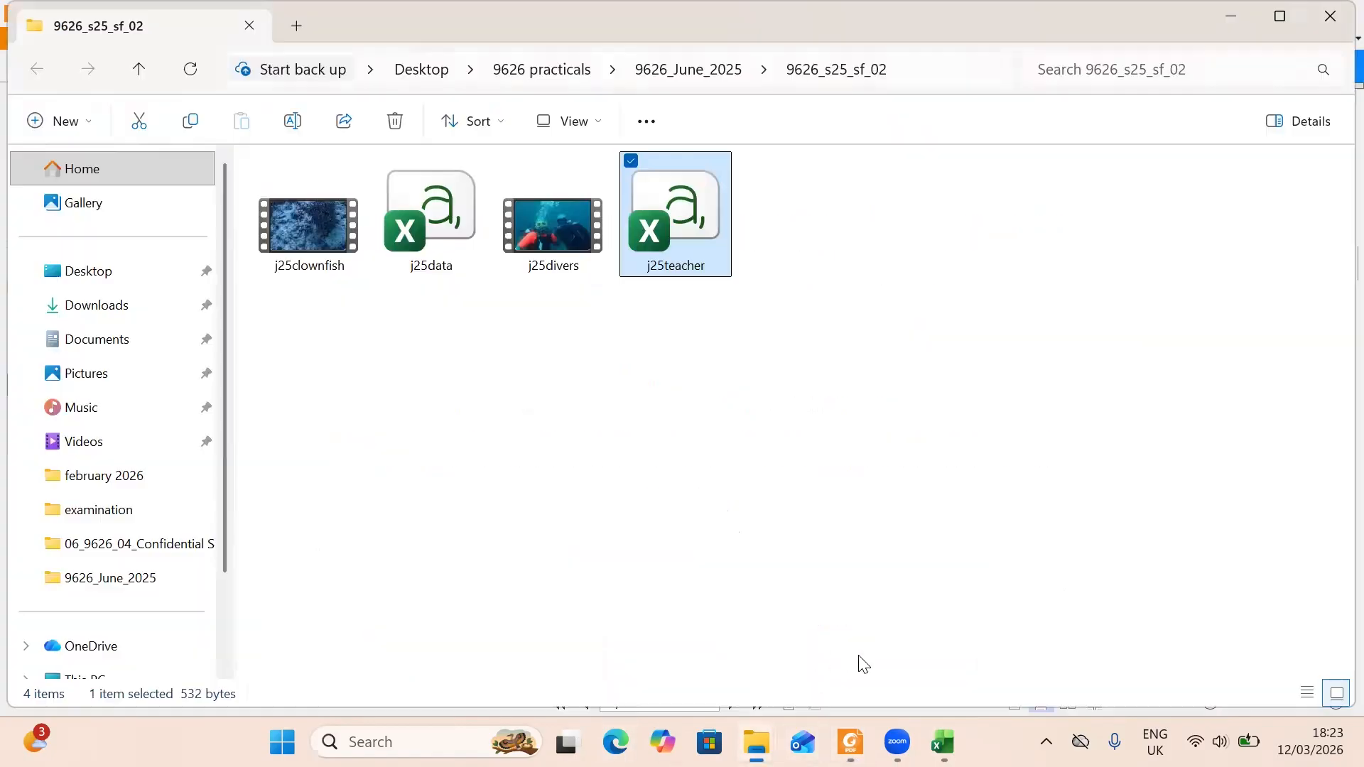
{"action": "double_click", "coordinate": [434, 239]}
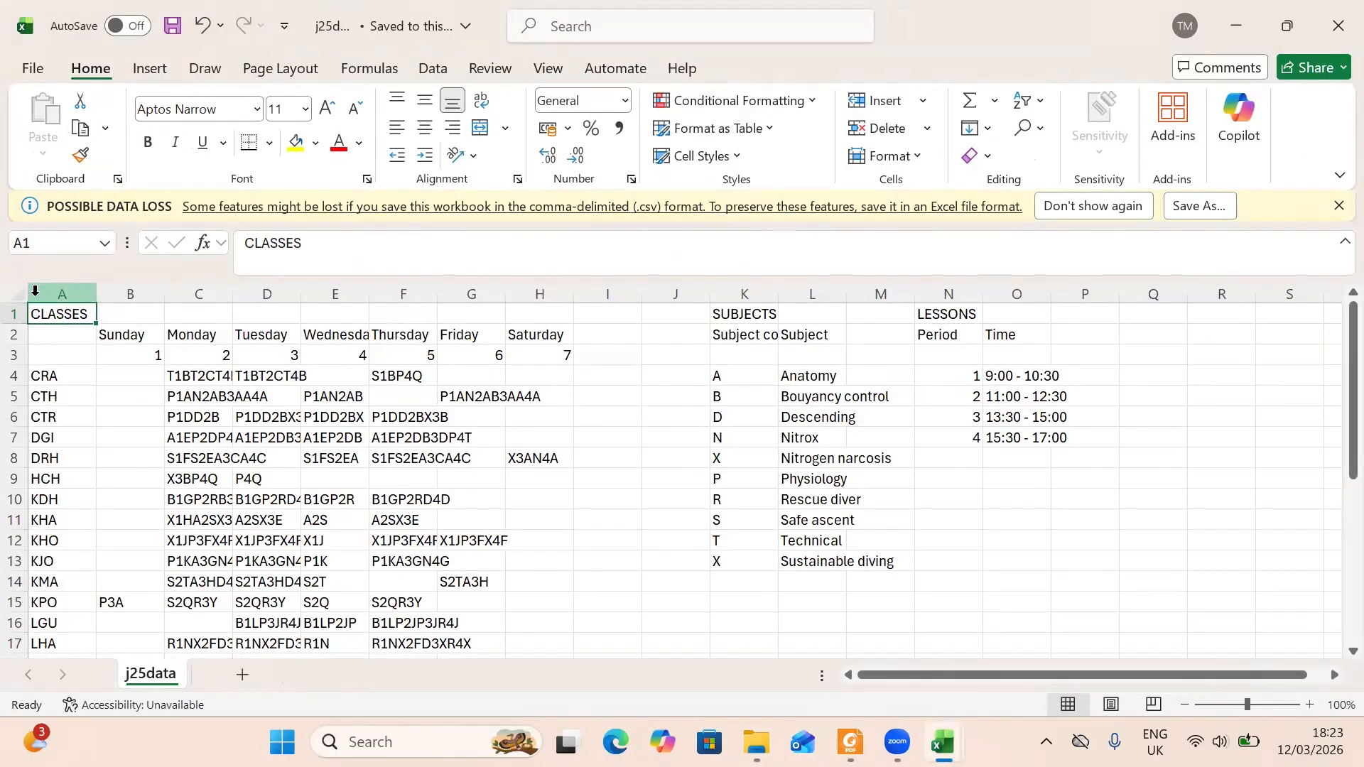
{"action": "left_click", "coordinate": [16, 294]}
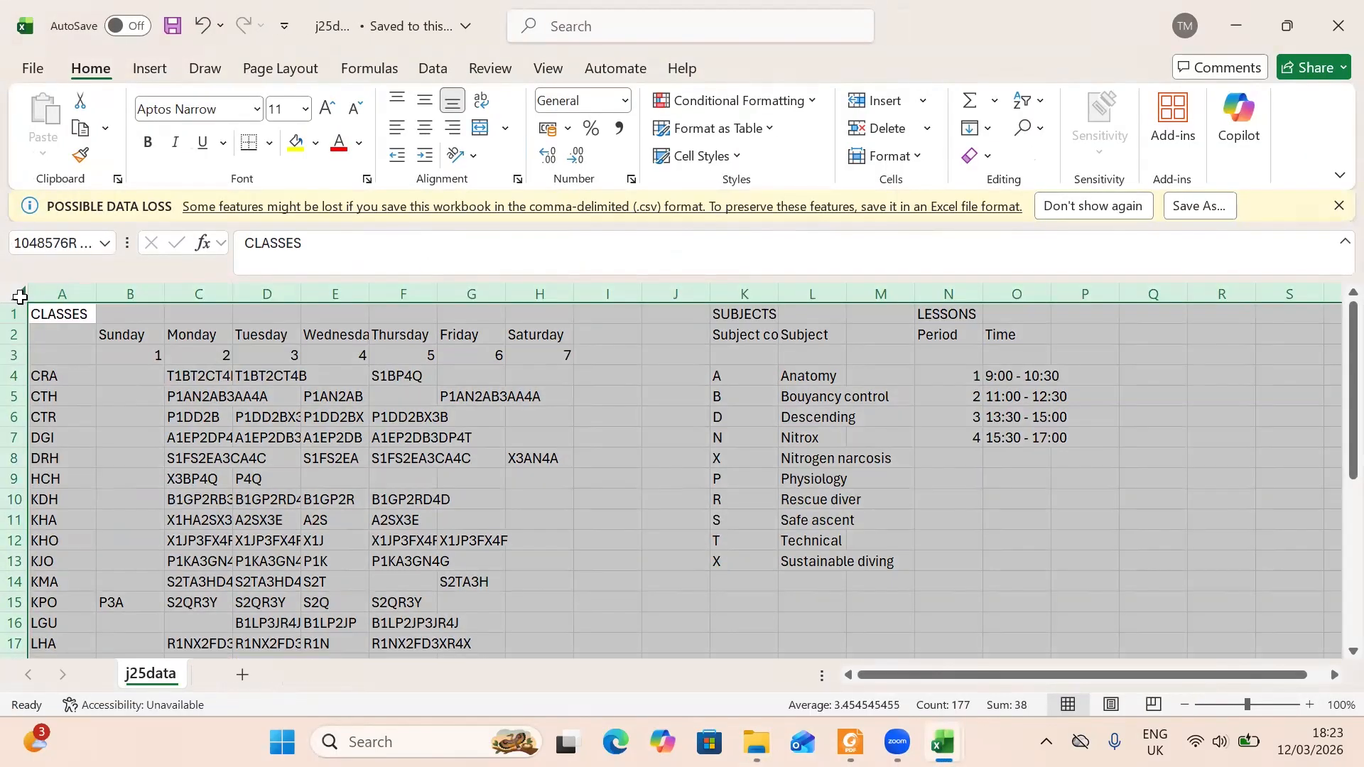
{"action": "double_click", "coordinate": [96, 296]}
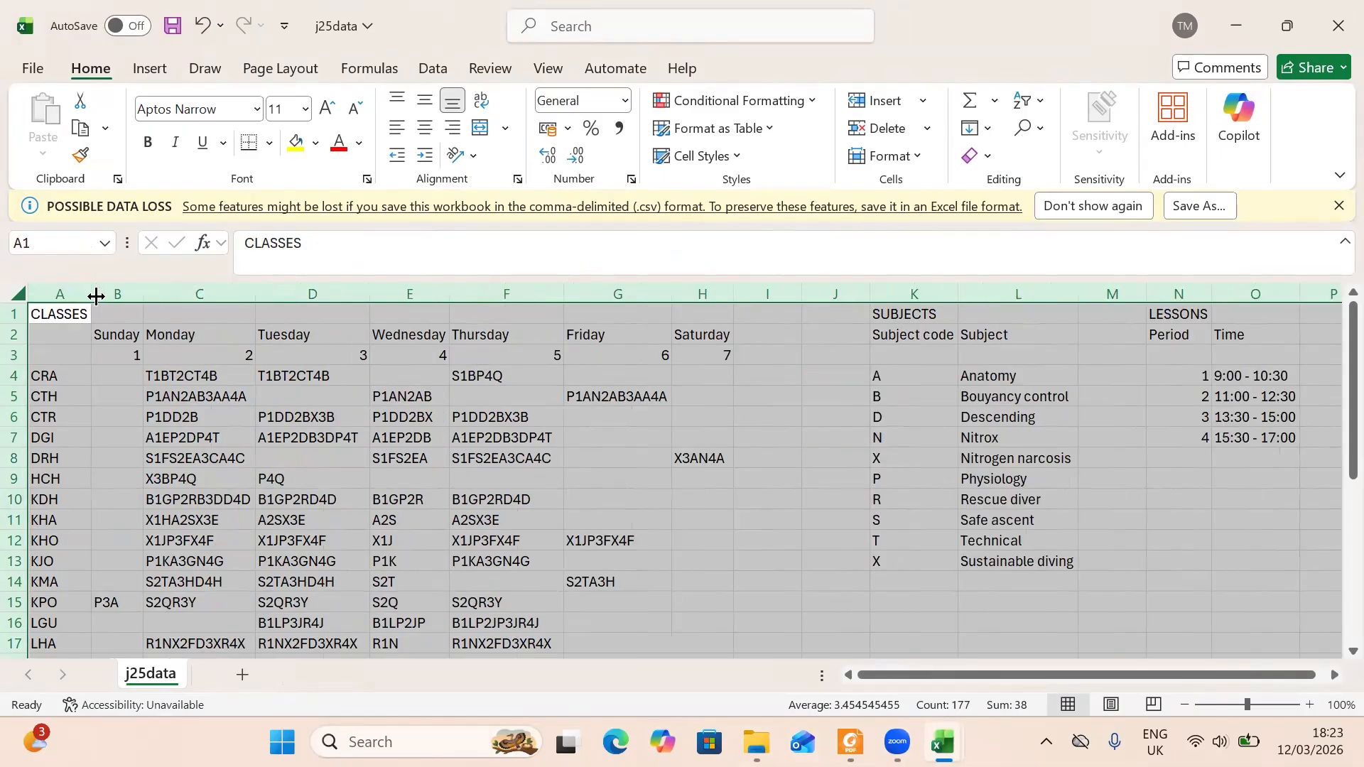
{"action": "left_click", "coordinate": [486, 492]}
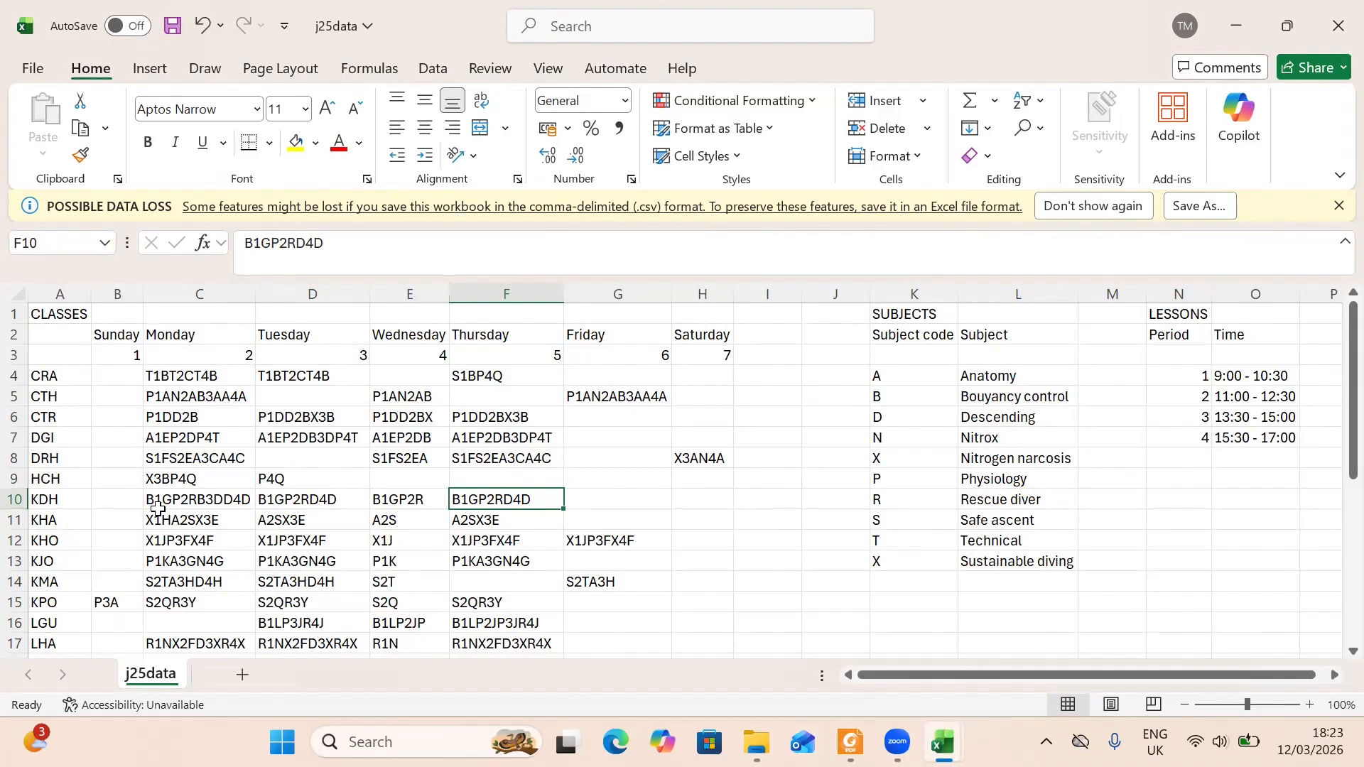
- Copy the entire j25data worksheet and paste it into Sheet1 of the j25teacher workbook, starting at A1
{"action": "left_click", "coordinate": [24, 295]}
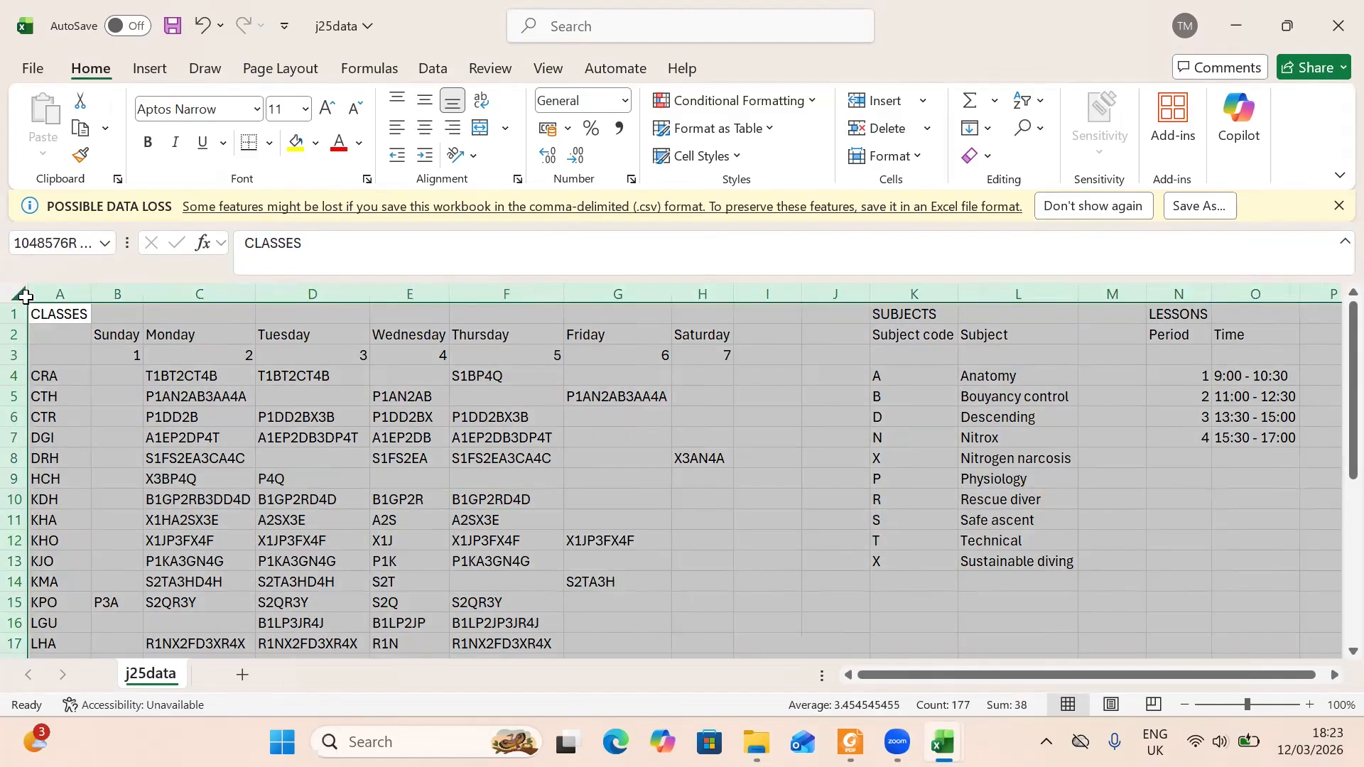
{"action": "left_click", "coordinate": [26, 296]}
{"action": "key", "text": "ctrl+c"}
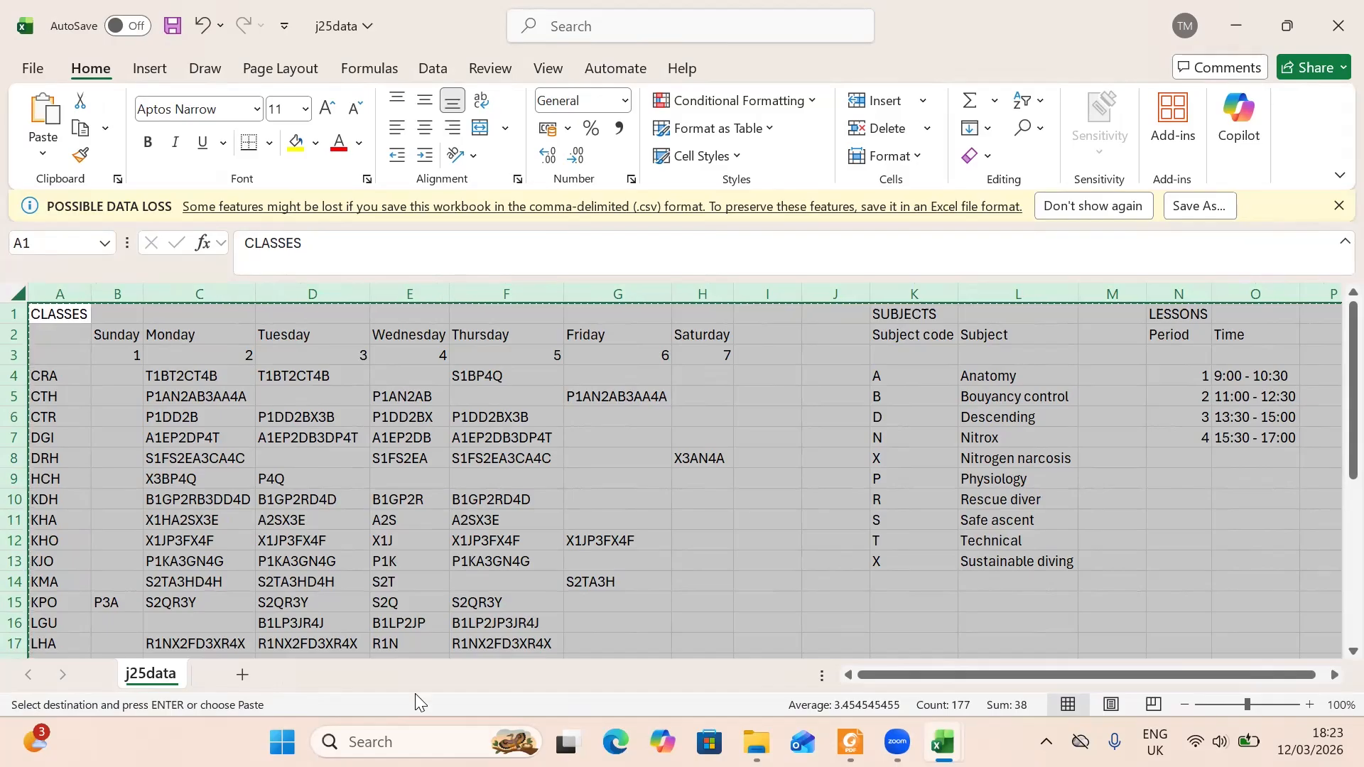
{"action": "mouse_move", "coordinate": [943, 742]}
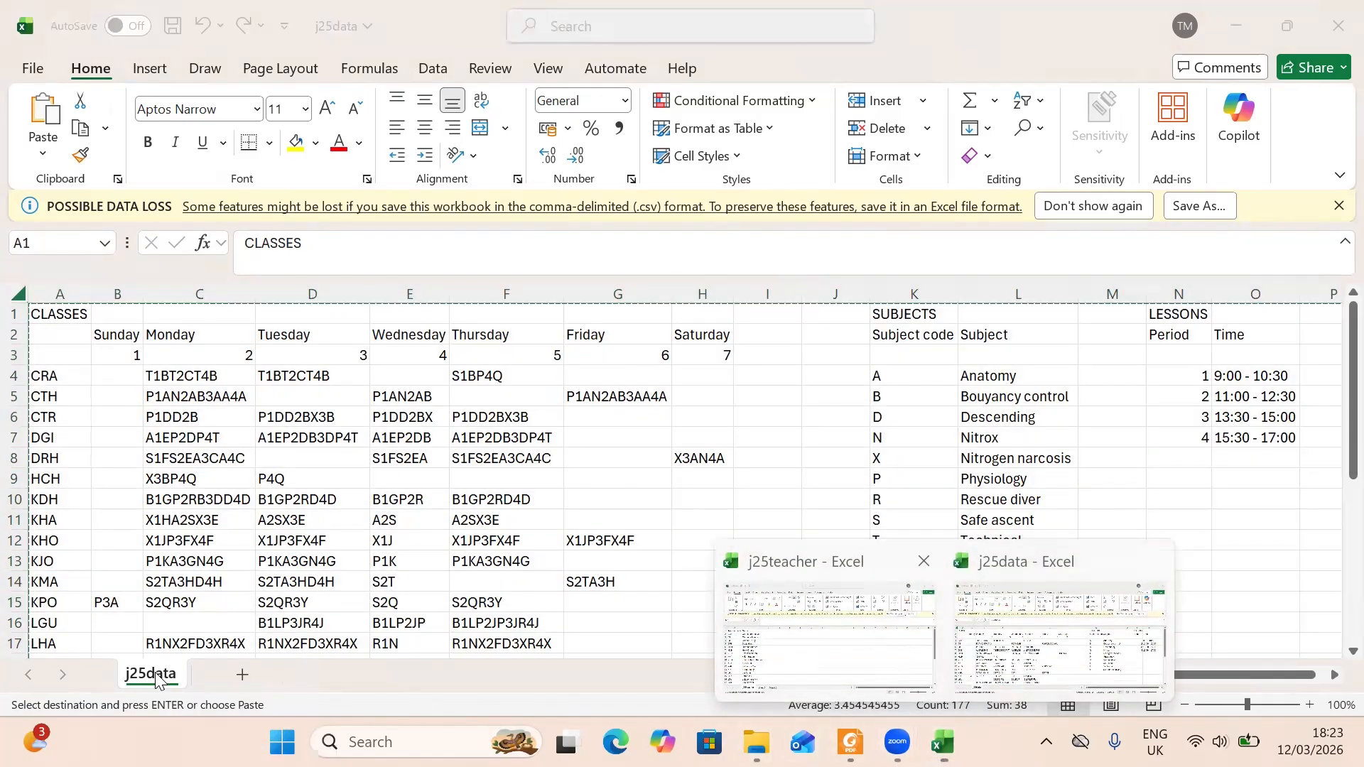
{"action": "left_click", "coordinate": [879, 661]}
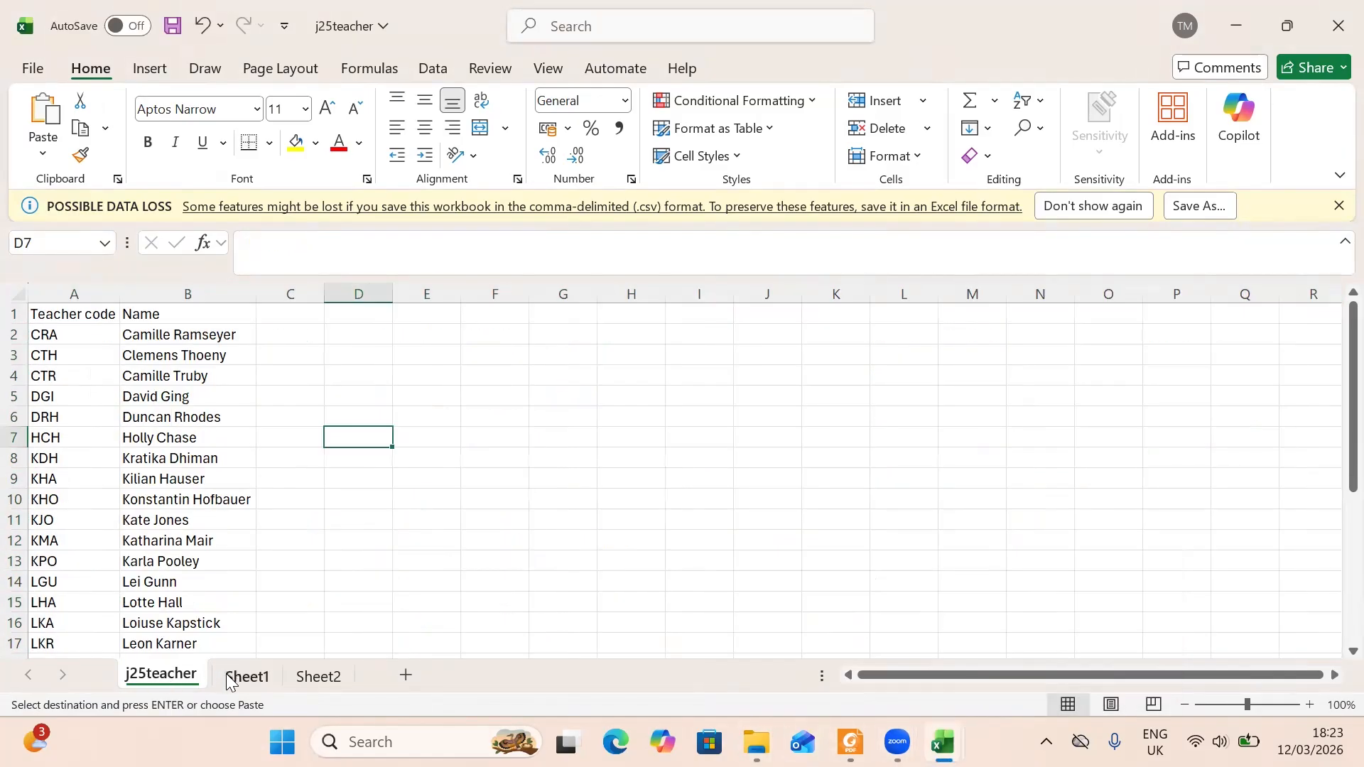
{"action": "left_click", "coordinate": [229, 681]}
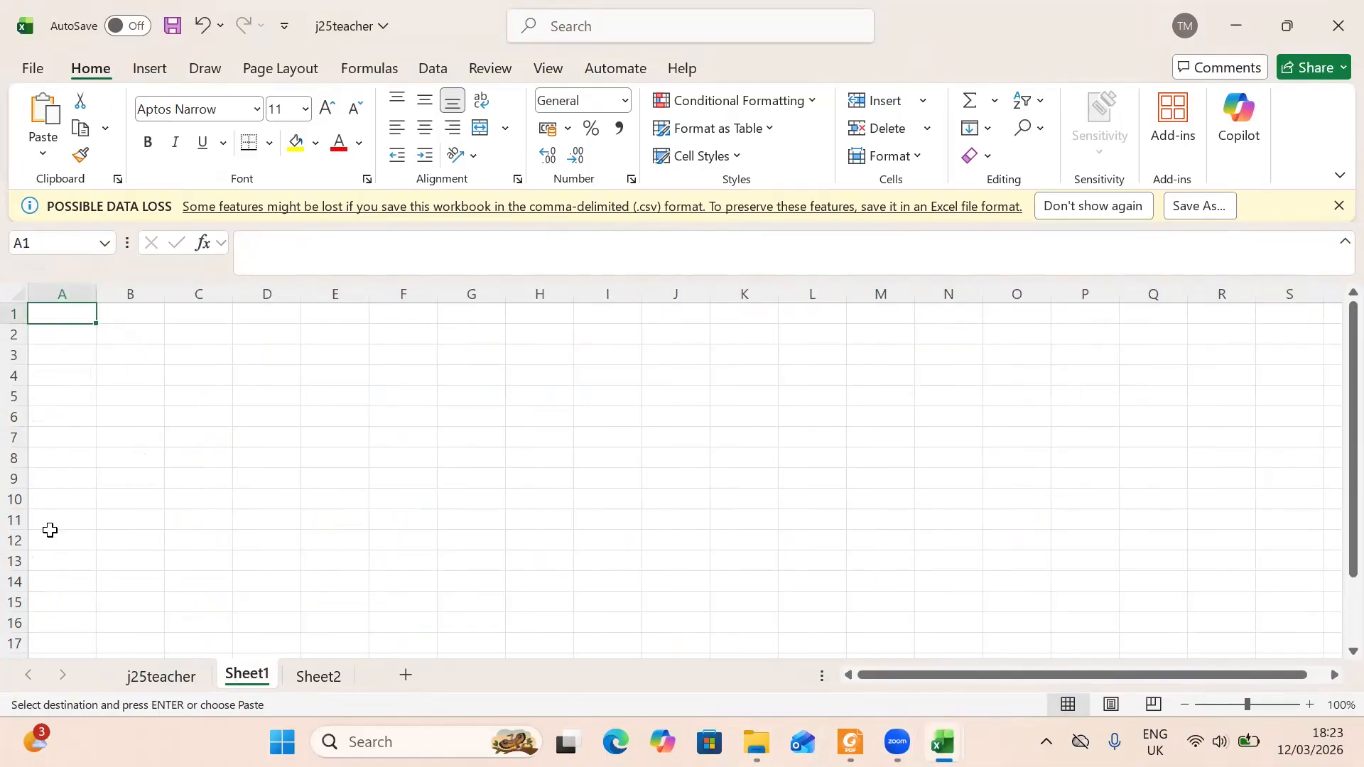
{"action": "key", "text": "ctrl+v"}
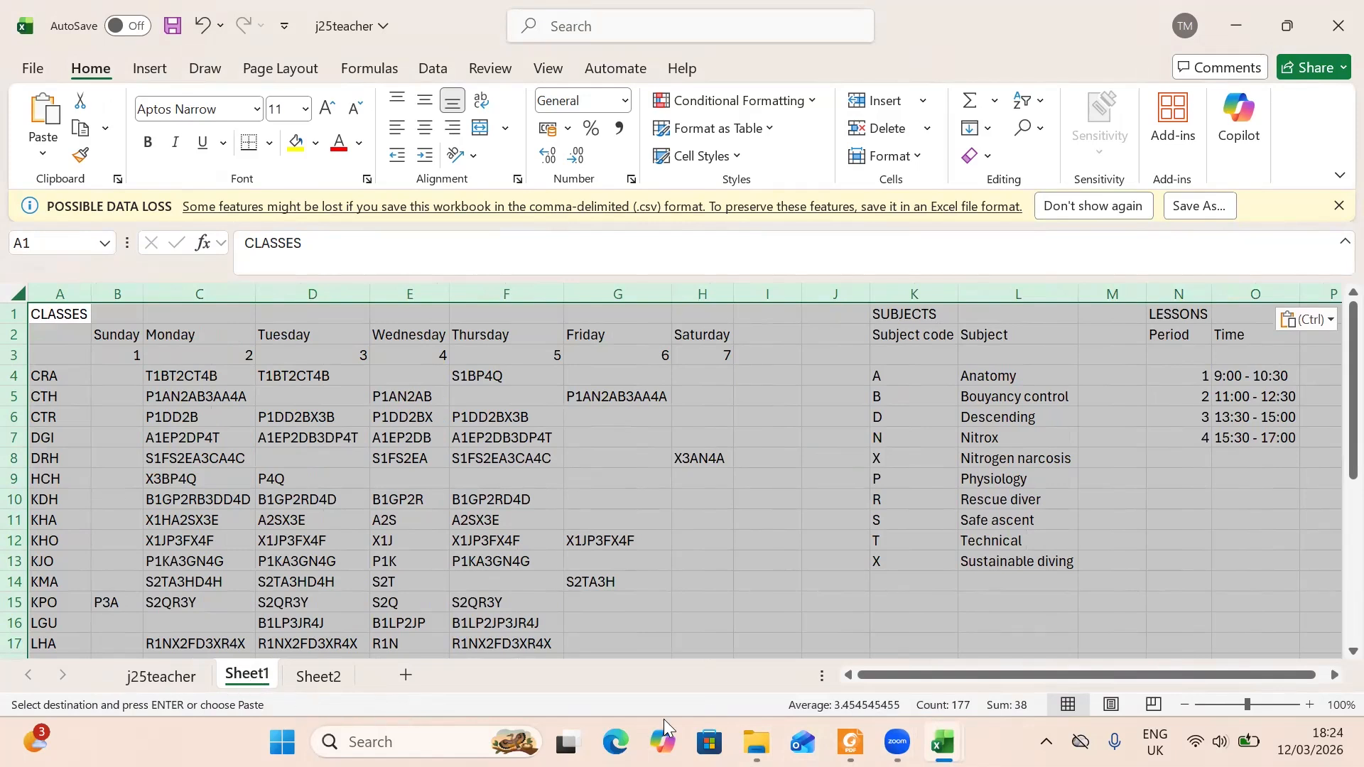
- Switch to the exam paper and read task 1's worksheet names, class string format and Finder table layout
{"action": "mouse_move", "coordinate": [850, 742]}
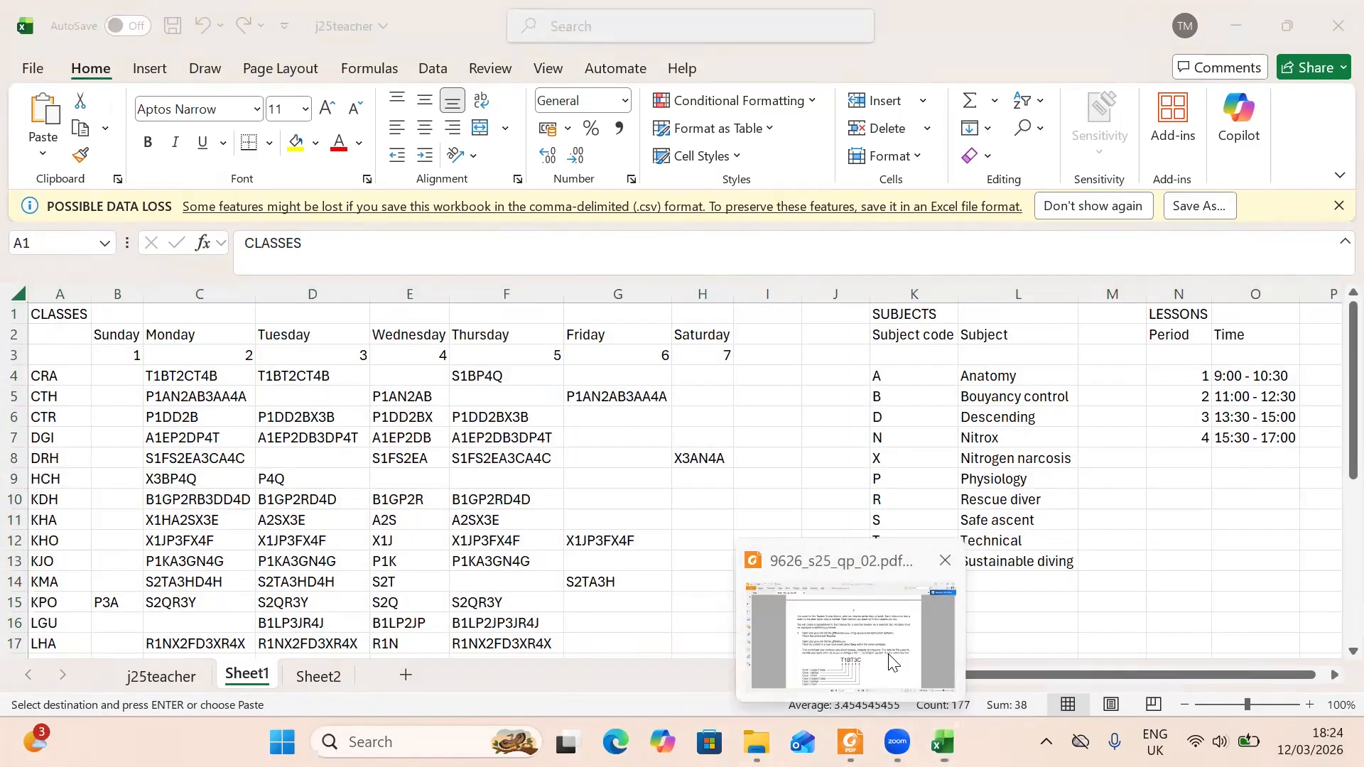
{"action": "left_click", "coordinate": [889, 662]}
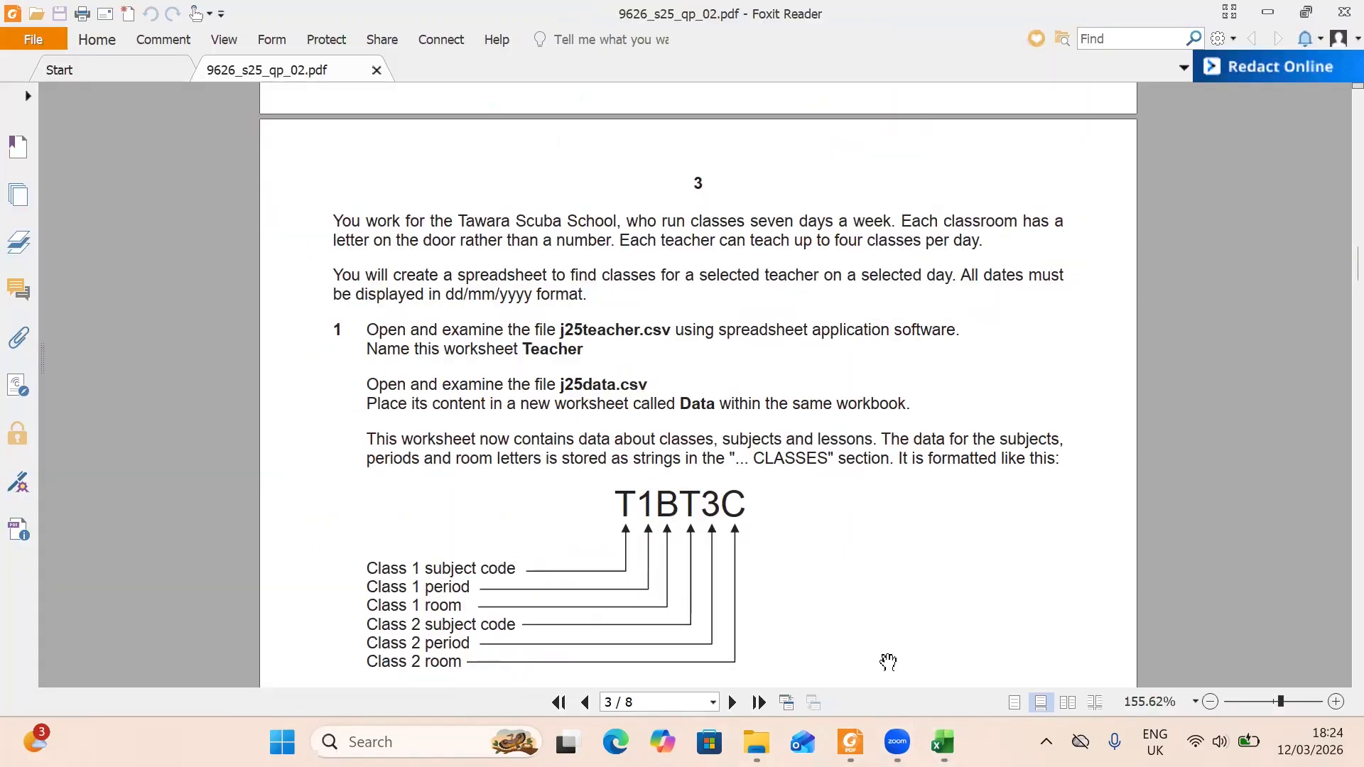
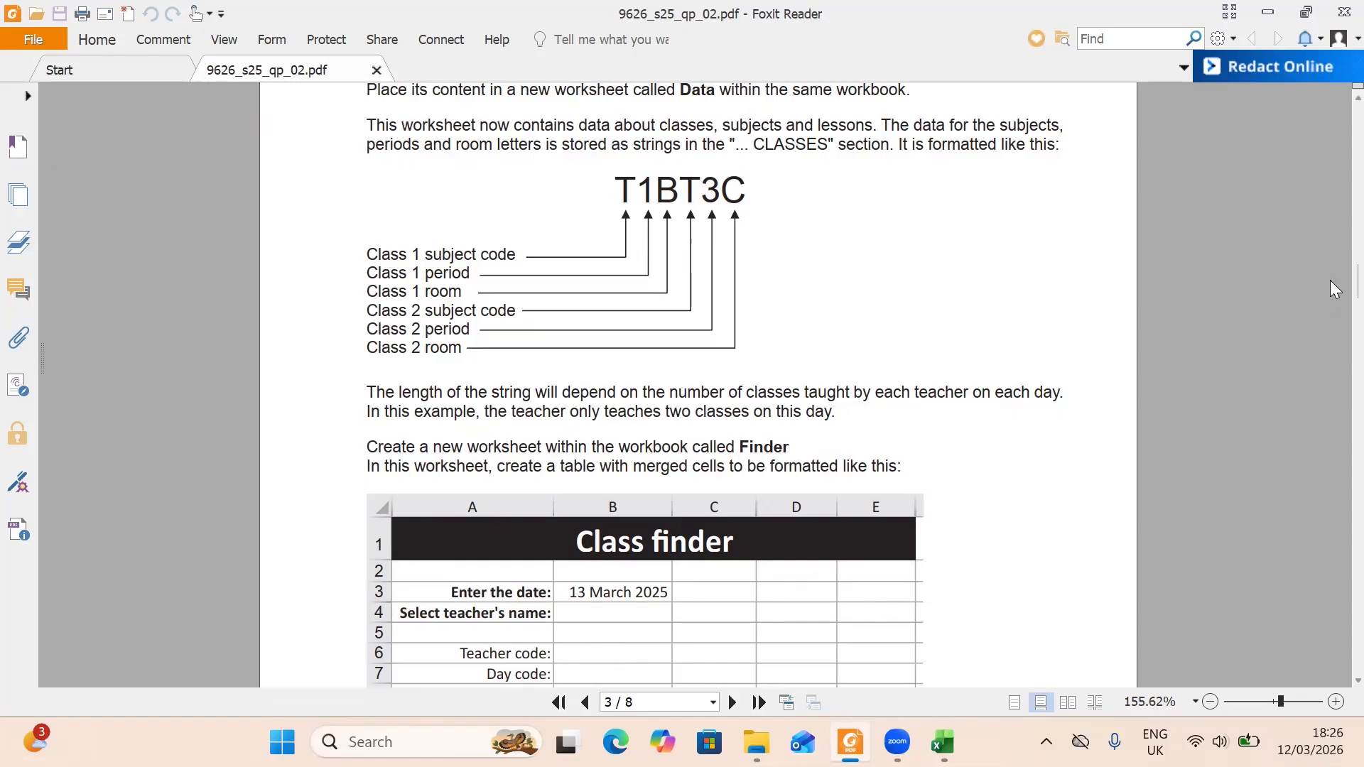
{"action": "scroll", "coordinate": [1334, 295], "scroll_direction": "down", "scroll_amount": 5}
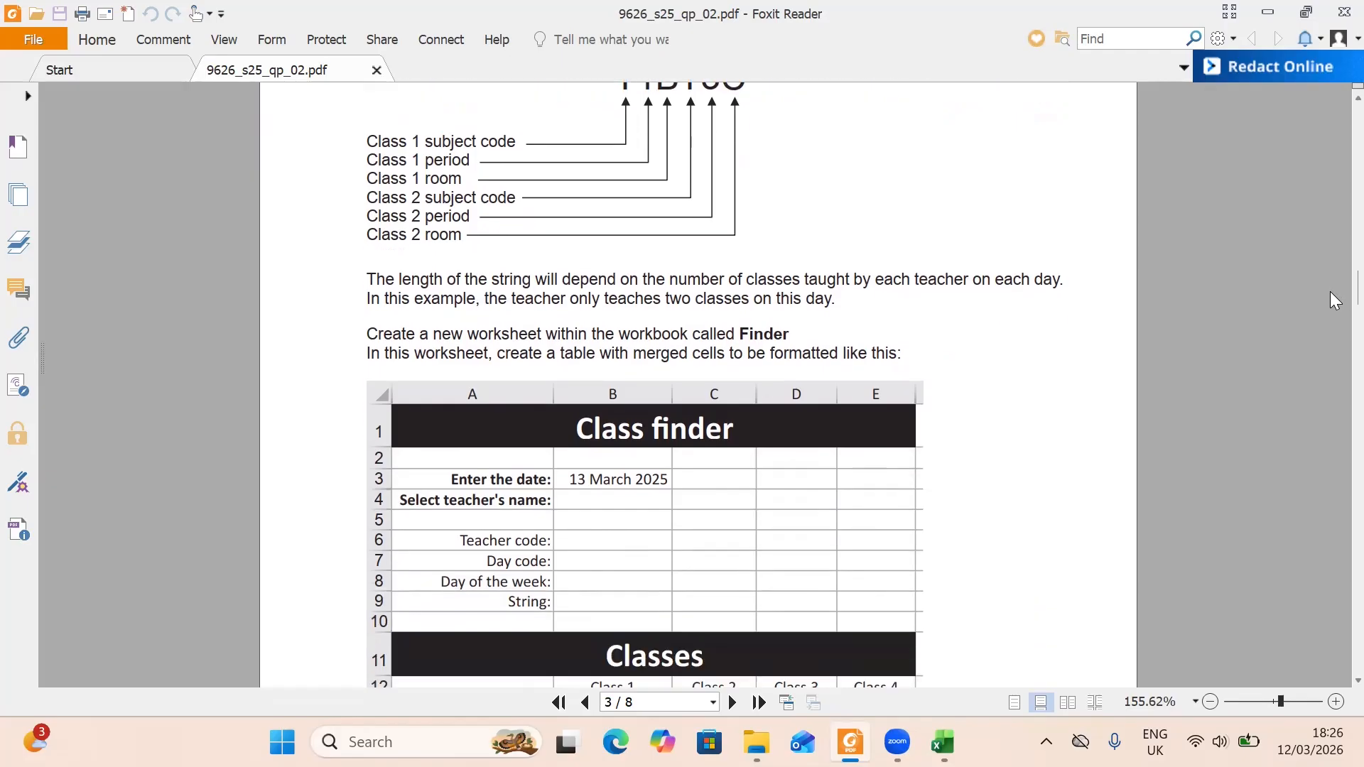
{"action": "scroll", "coordinate": [1334, 312], "scroll_direction": "up", "scroll_amount": 1}
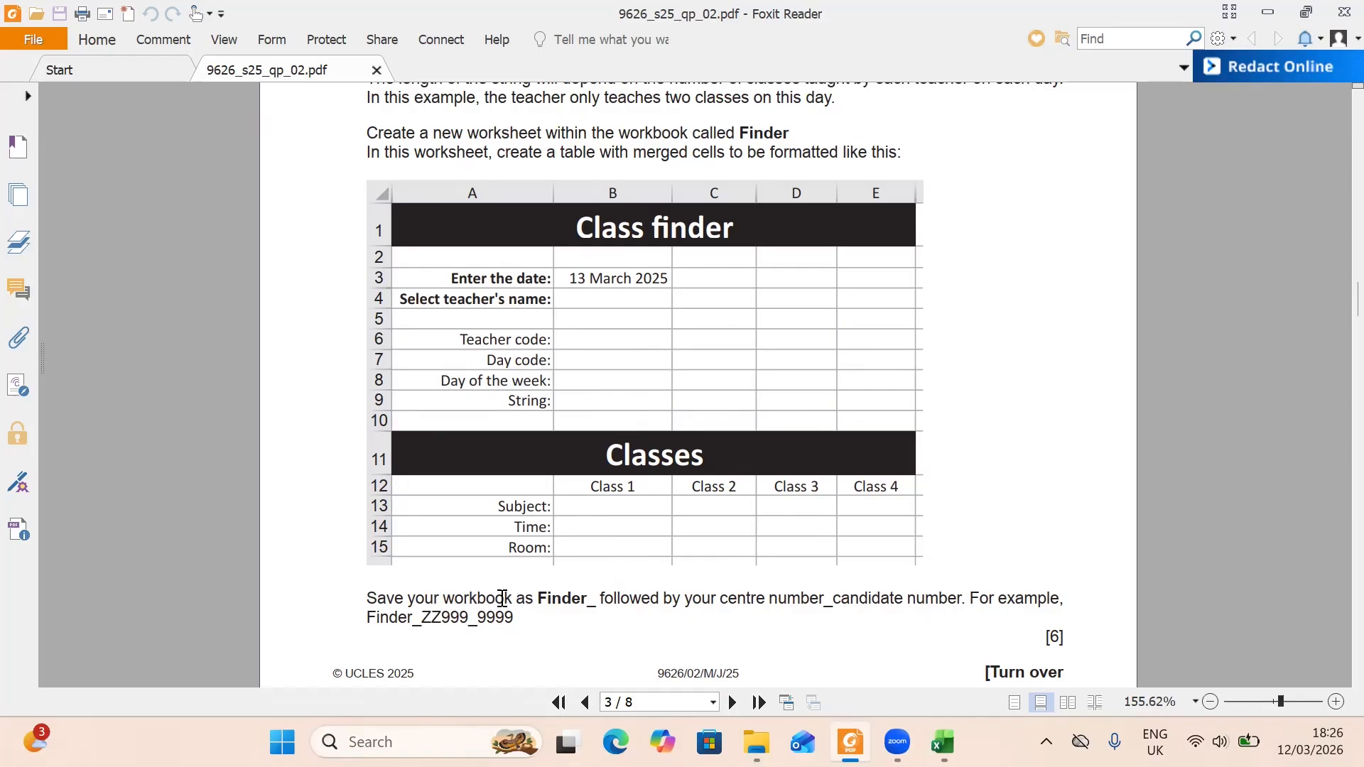
- Switch back to the j25teacher workbook and rename Sheet2, which holds the Class finder table, as Finder
{"action": "left_click", "coordinate": [941, 742]}
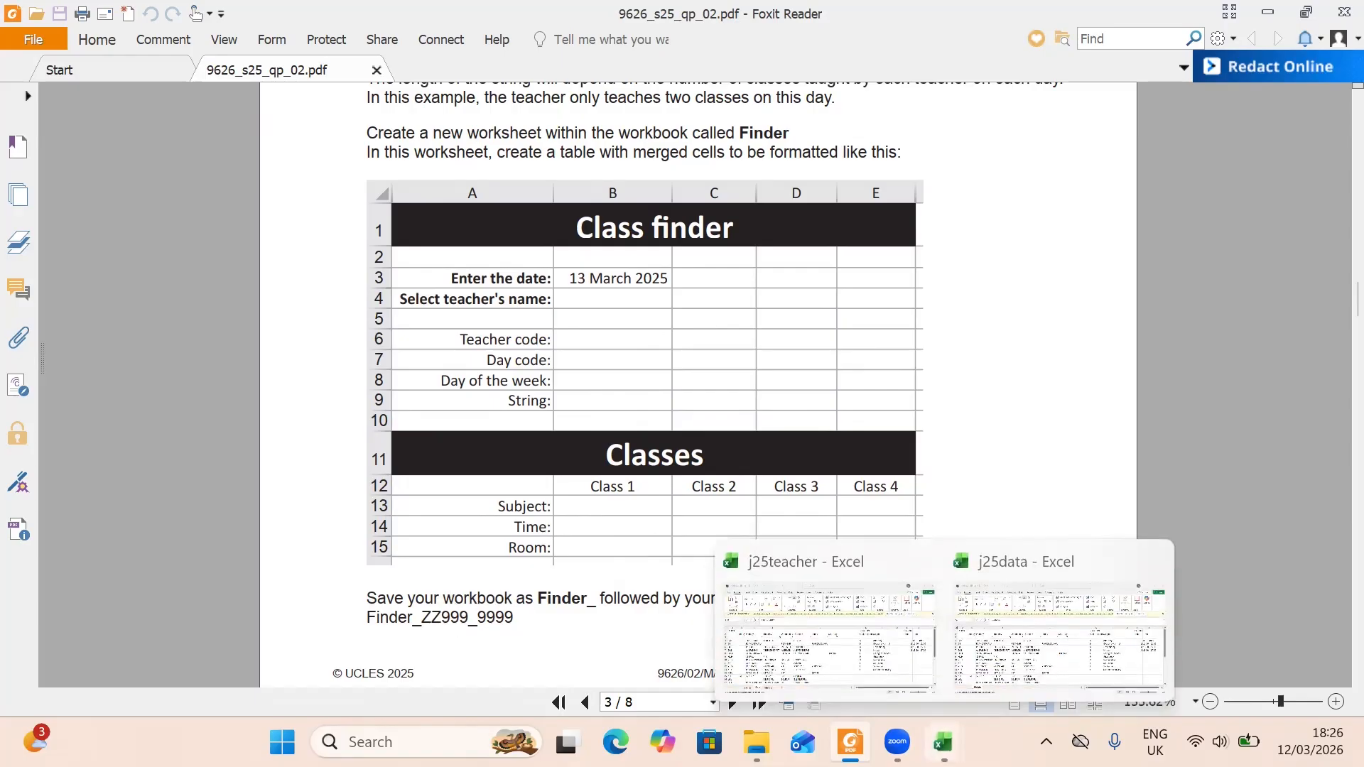
{"action": "left_click", "coordinate": [872, 665]}
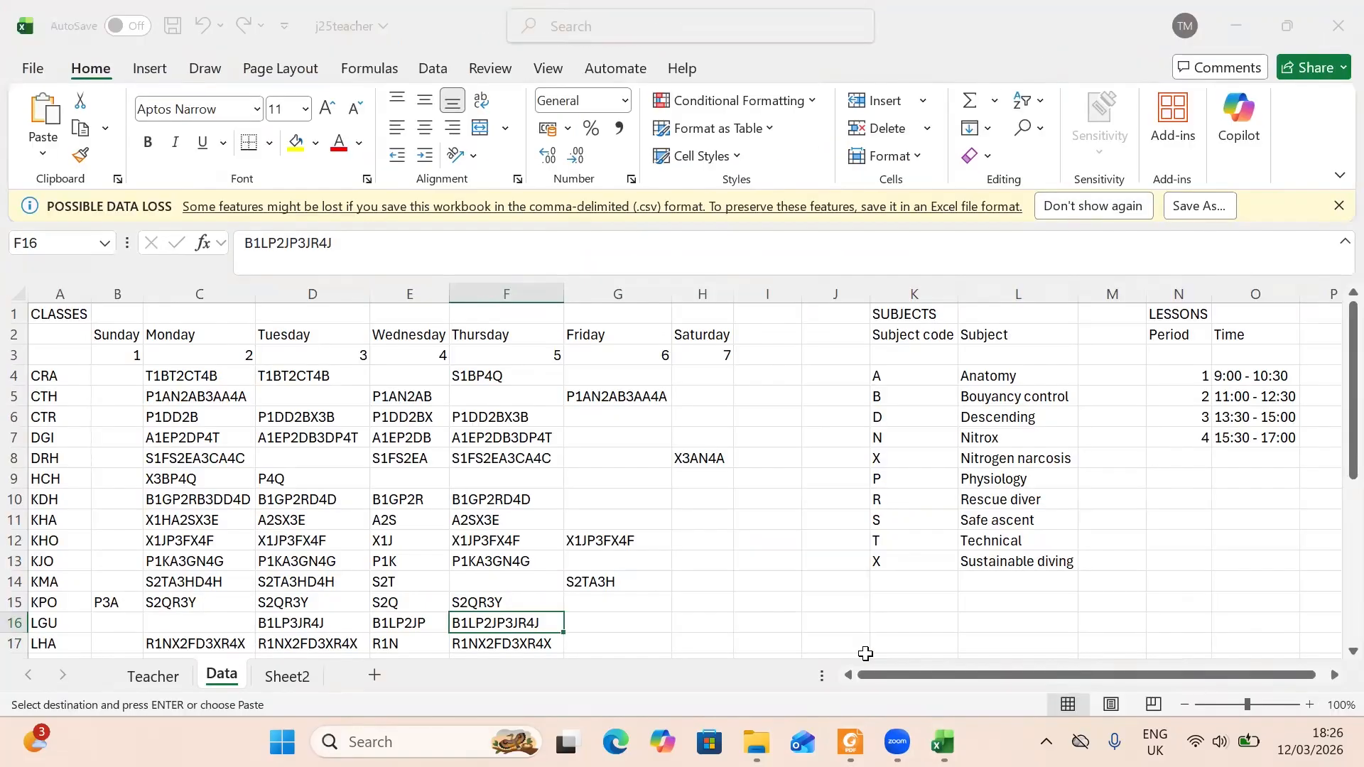
{"action": "left_click", "coordinate": [289, 677]}
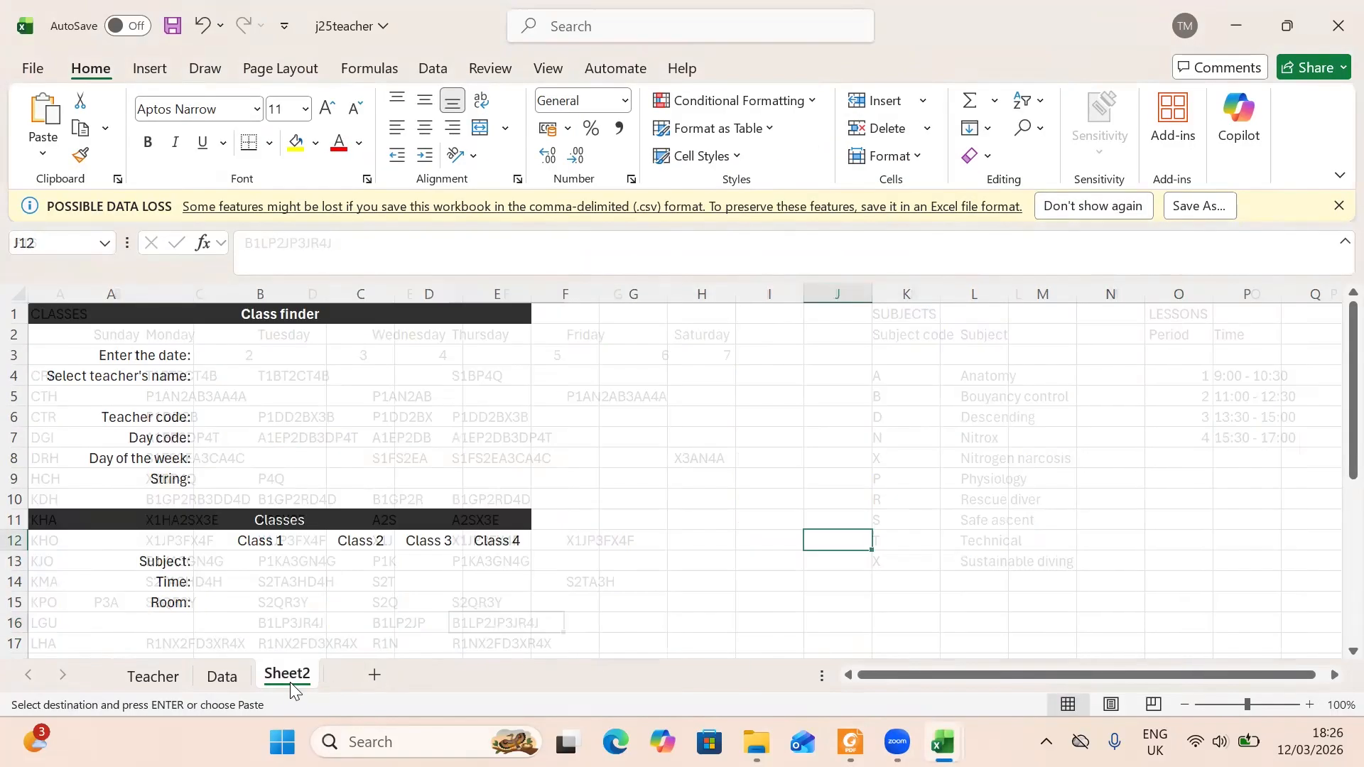
{"action": "type", "text": "F"}
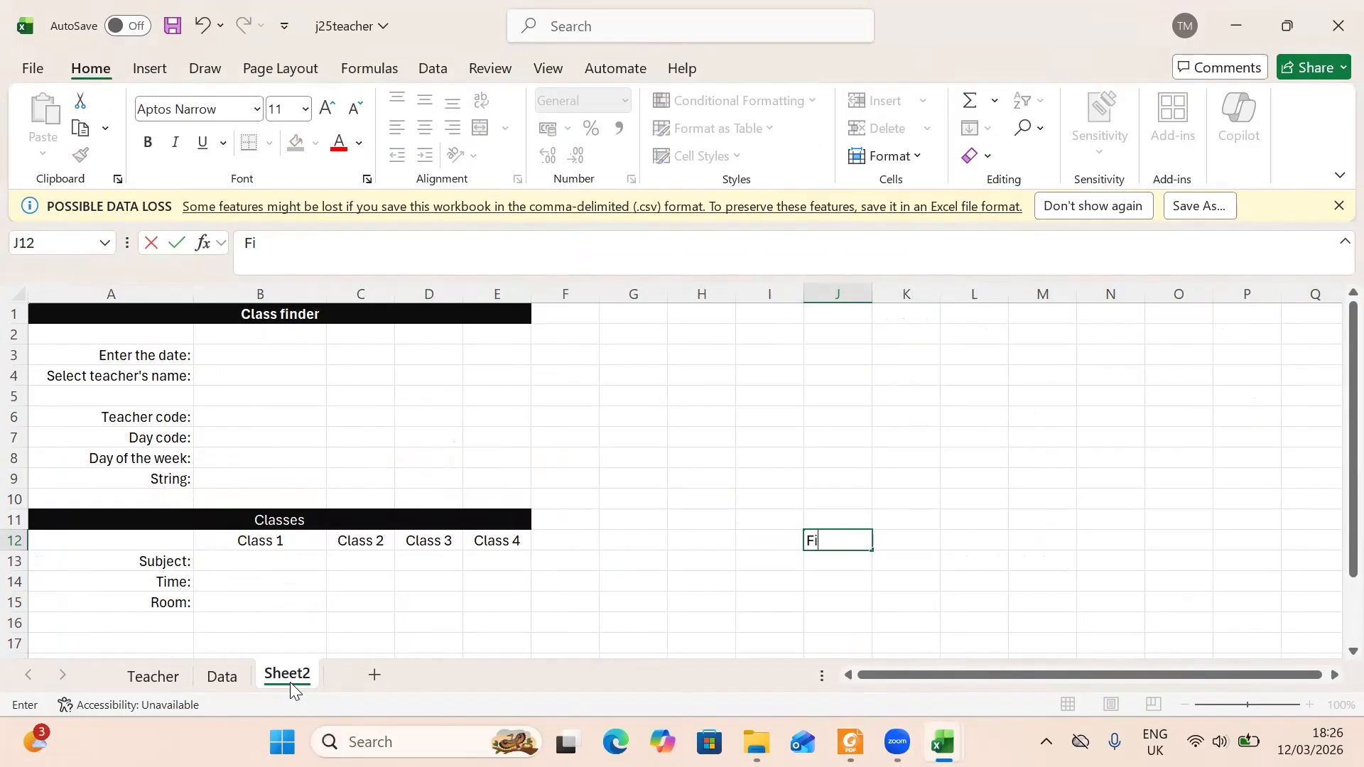
{"action": "type", "text": "i"}
{"action": "double_click", "coordinate": [306, 670]}
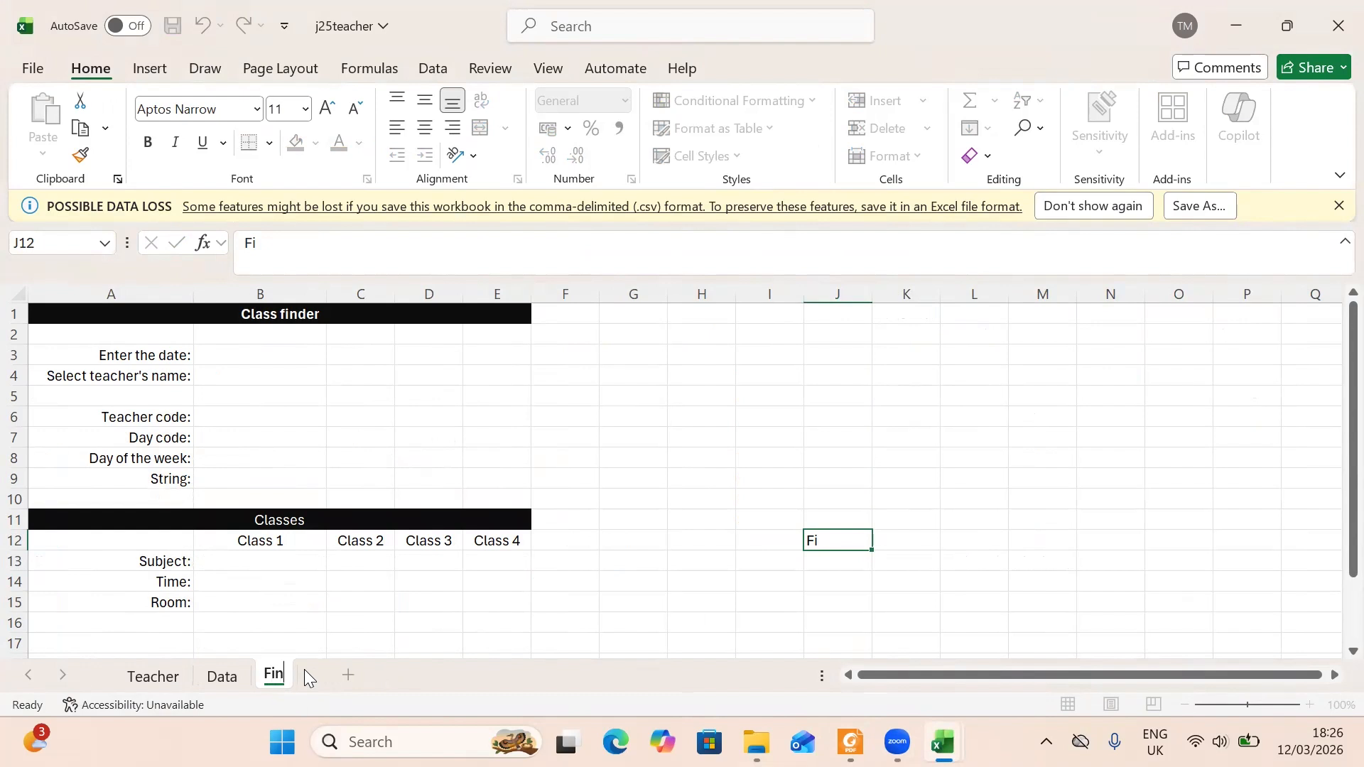
{"action": "type", "text": "Finder"}
{"action": "left_click", "coordinate": [355, 638]}
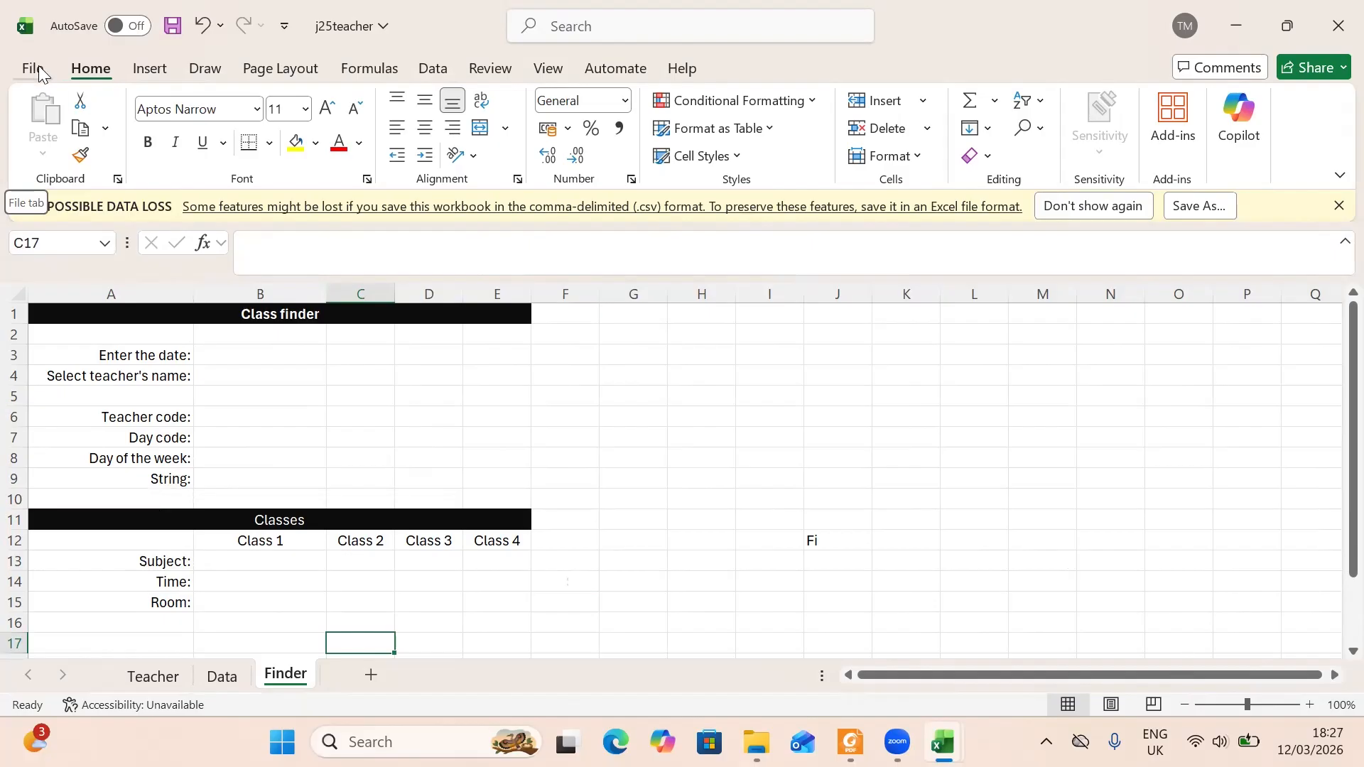
- Start saving a copy of the j25teacher workbook and set the file type to Excel Workbook
{"action": "left_click", "coordinate": [426, 436]}
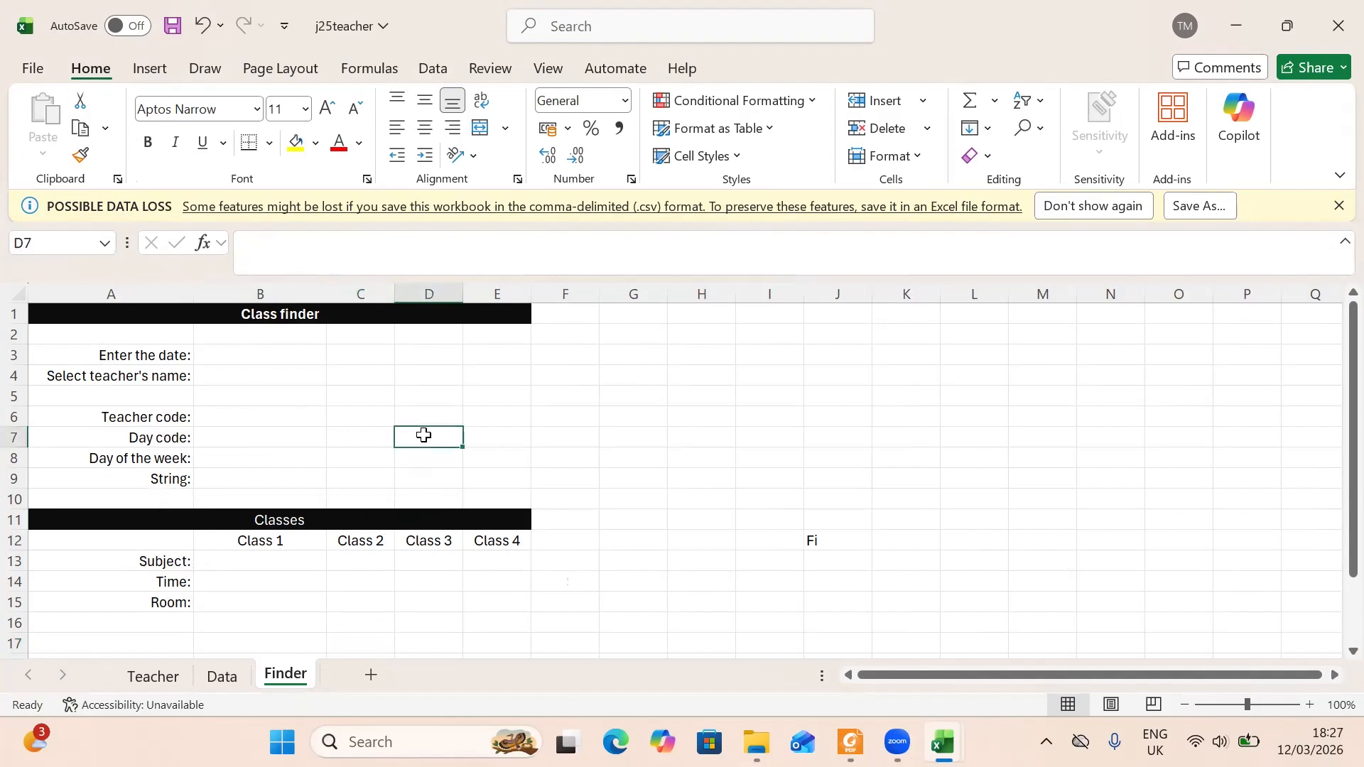
{"action": "left_click", "coordinate": [30, 66]}
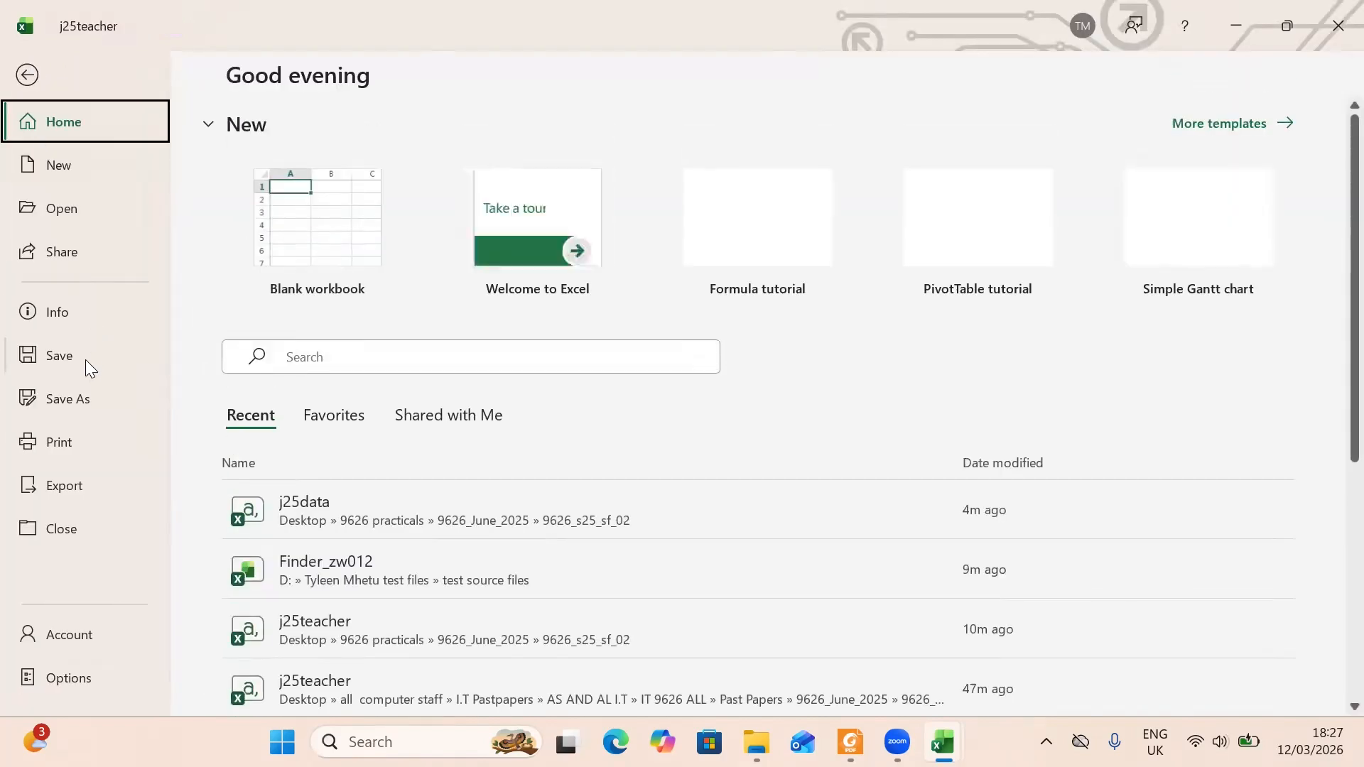
{"action": "left_click", "coordinate": [44, 399]}
{"action": "left_click", "coordinate": [294, 596]}
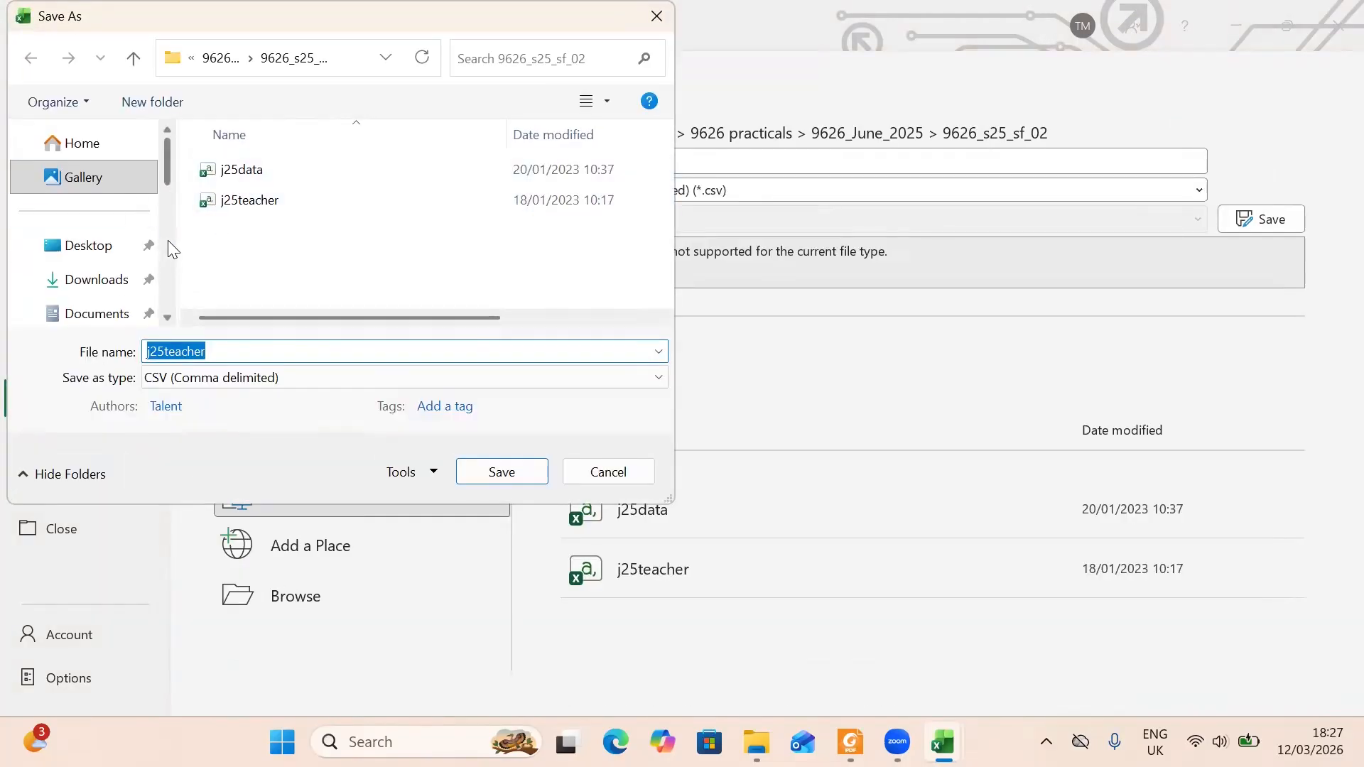
{"action": "left_click", "coordinate": [408, 374]}
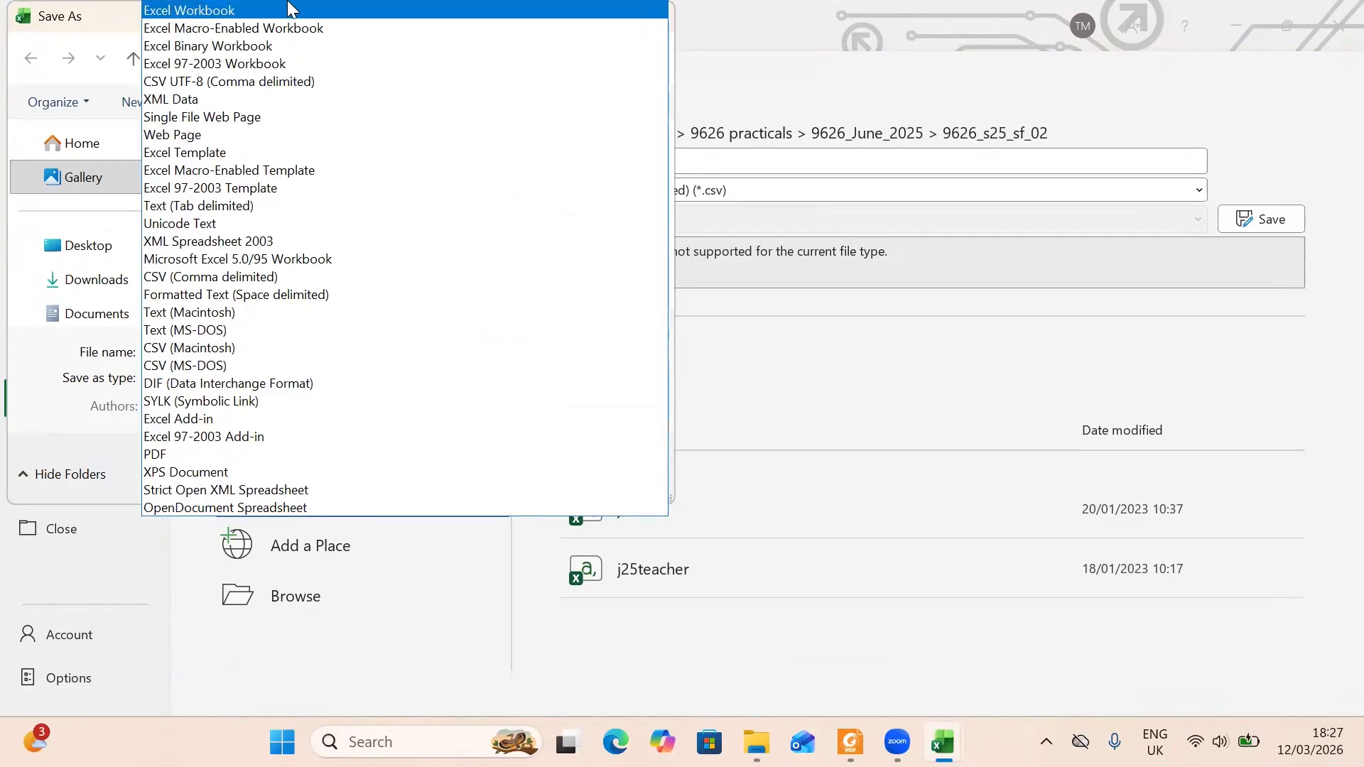
{"action": "left_click", "coordinate": [288, 8]}
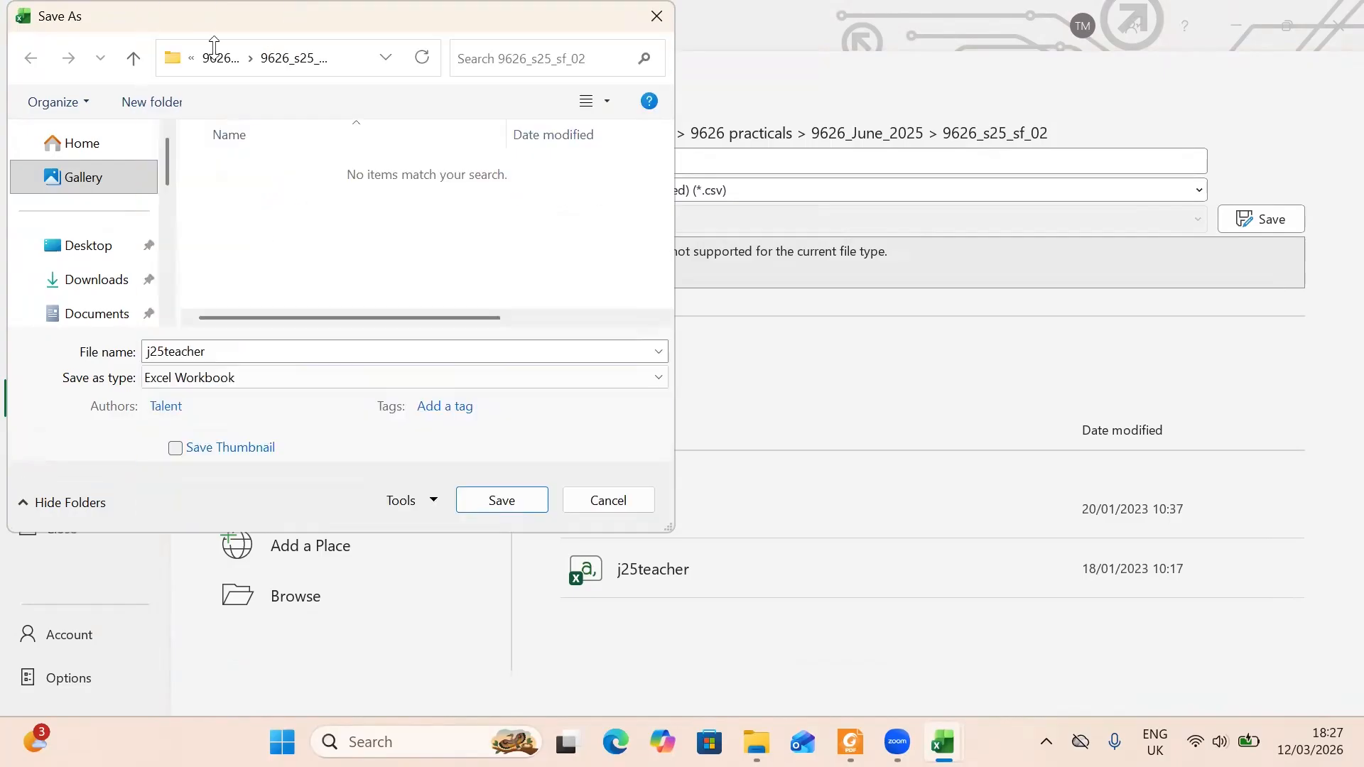
- Save j25teacher in the Desktop folder 9626 practicals > 9626_June_2025 > 9626_s25_sf_02
{"action": "left_click", "coordinate": [121, 256]}
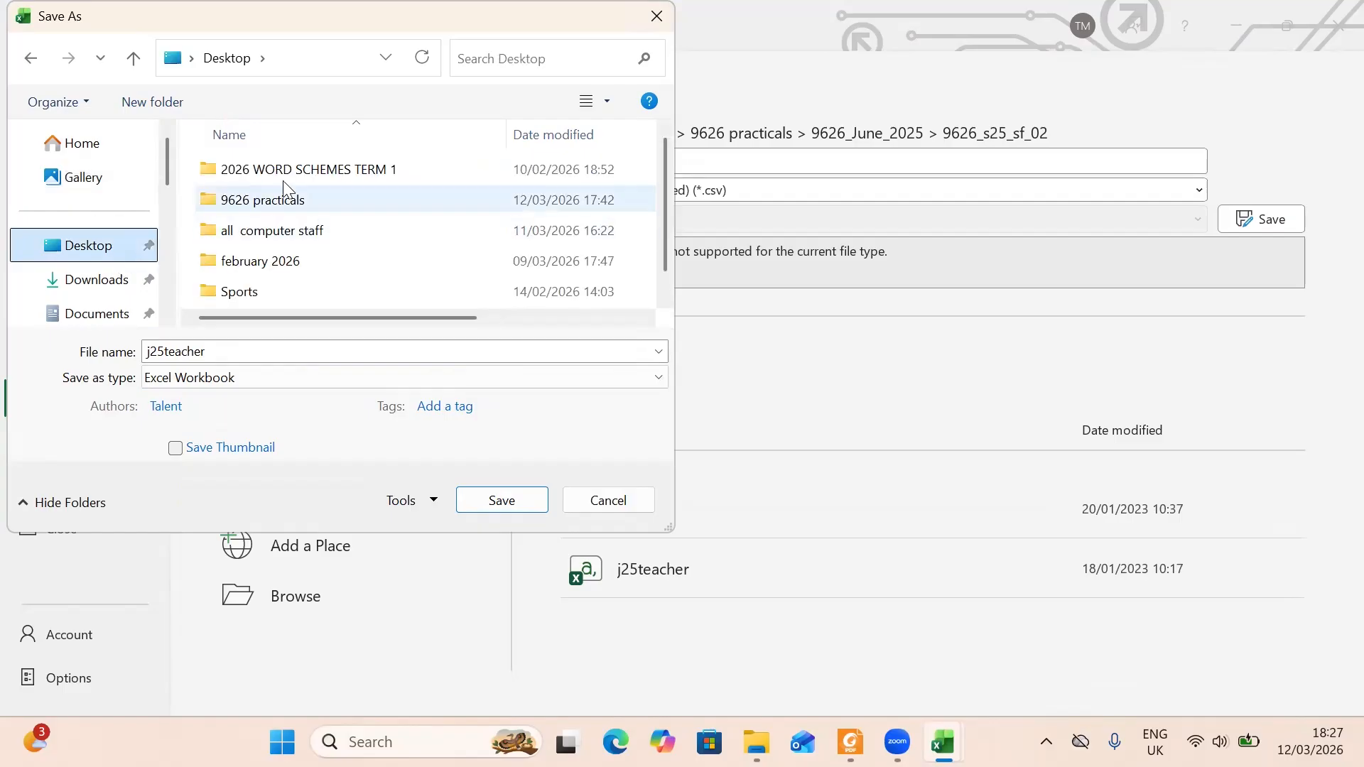
{"action": "left_click", "coordinate": [287, 203]}
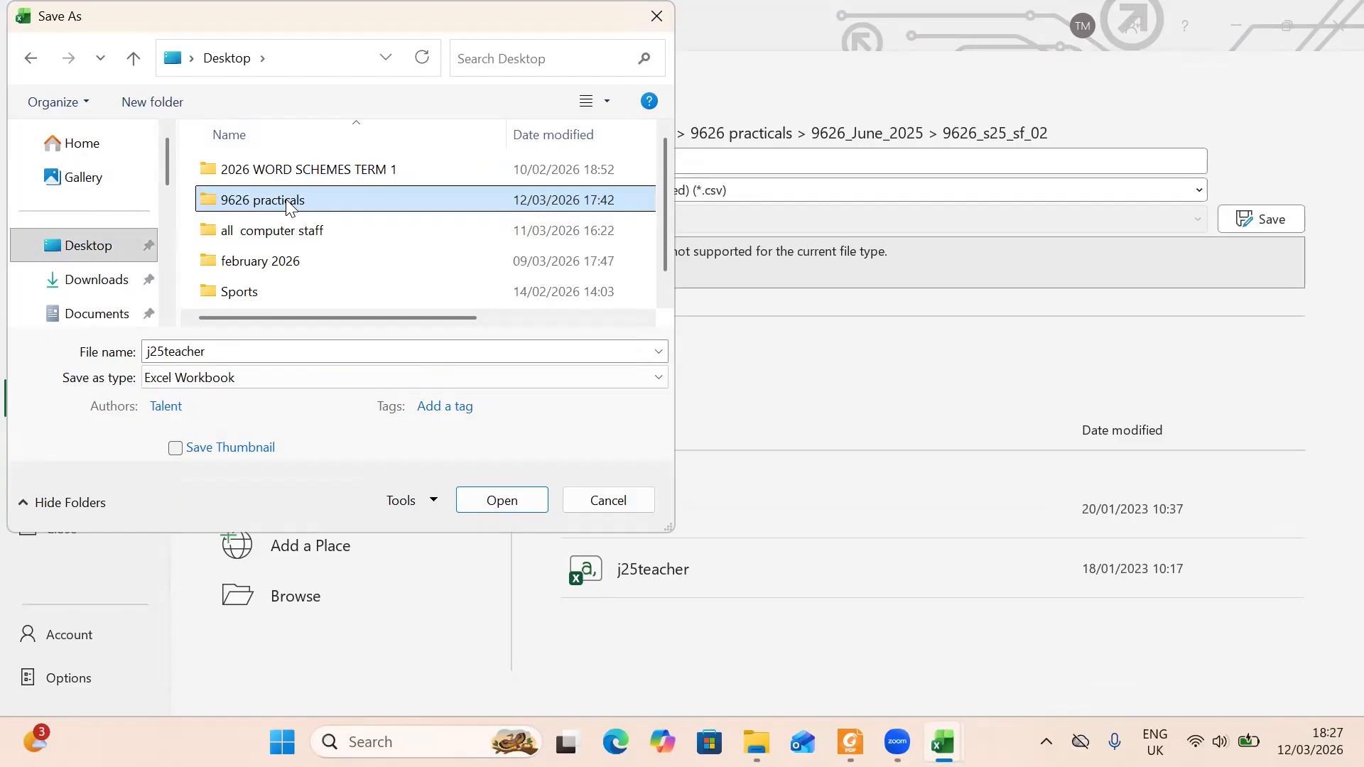
{"action": "double_click", "coordinate": [287, 201]}
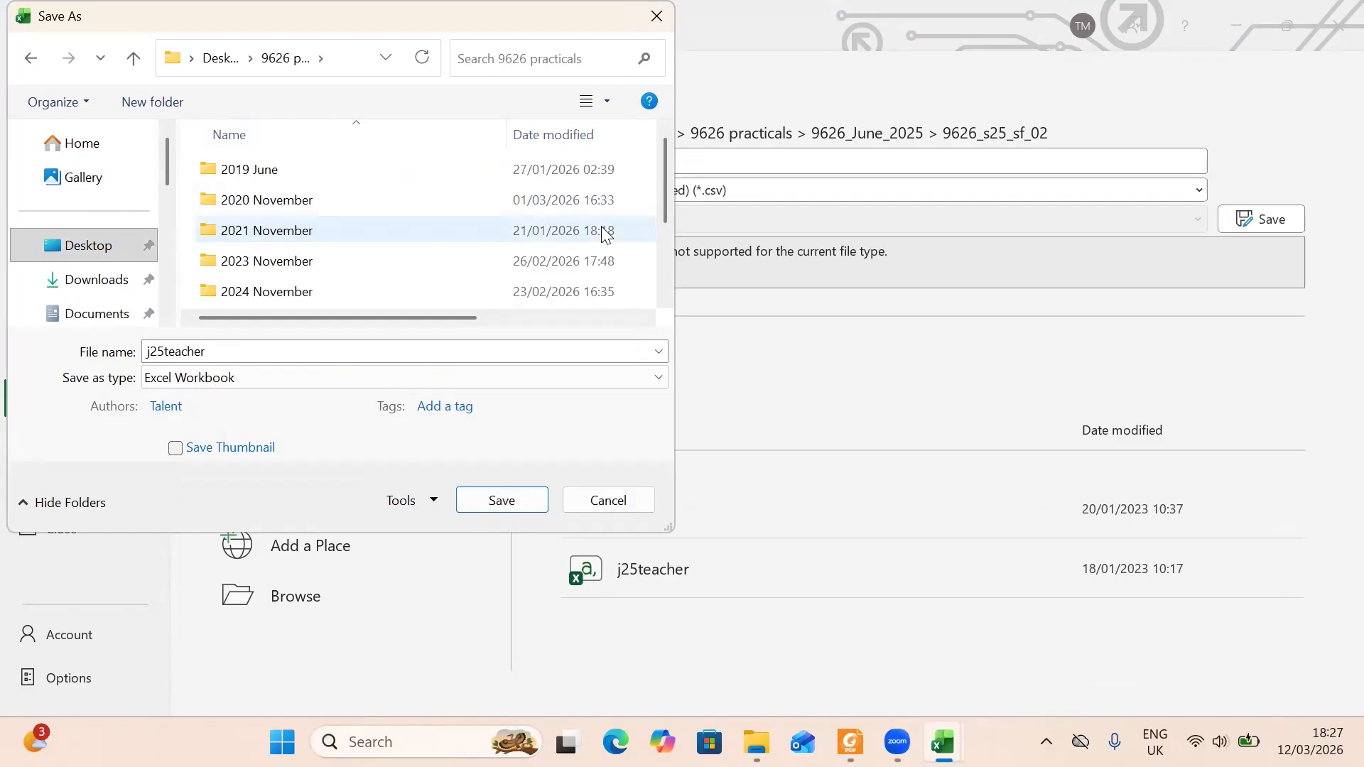
{"action": "left_click_drag", "start_coordinate": [666, 172], "coordinate": [672, 253]}
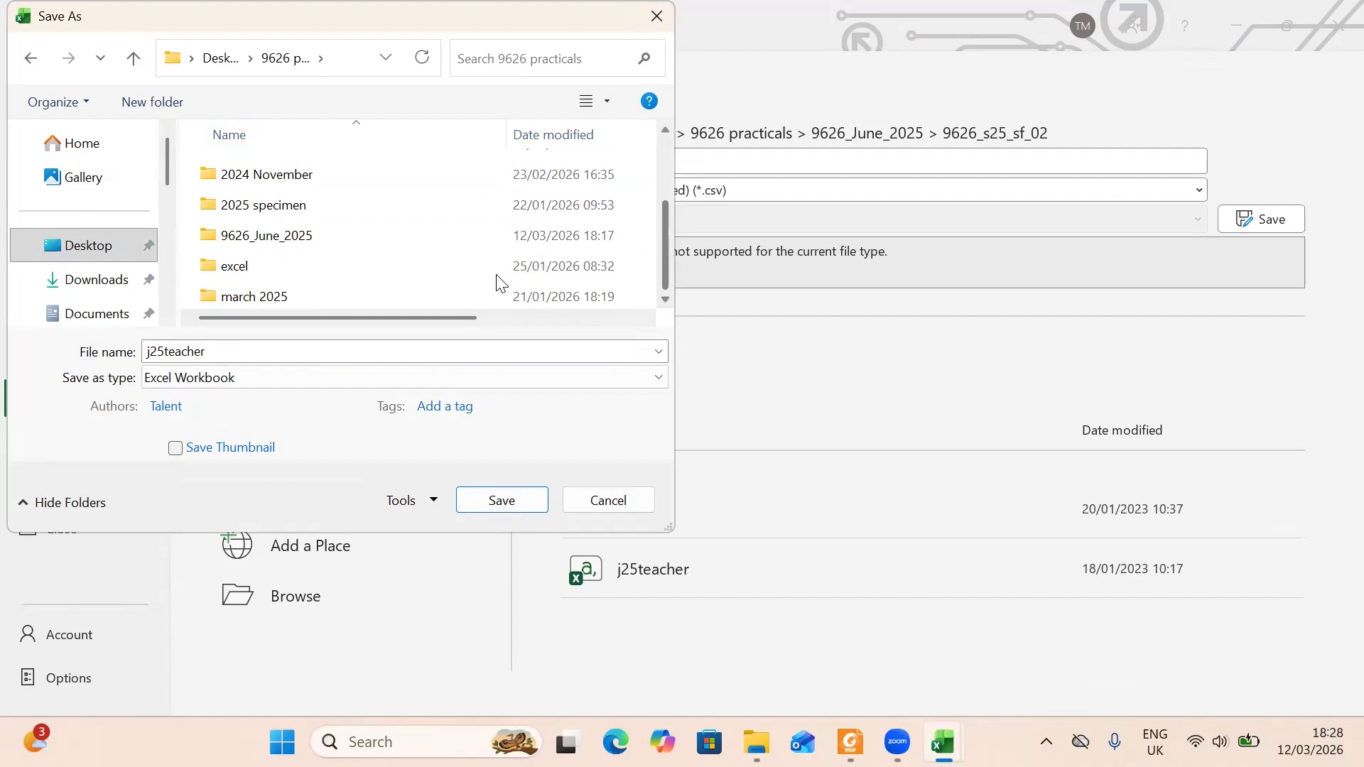
{"action": "double_click", "coordinate": [254, 237]}
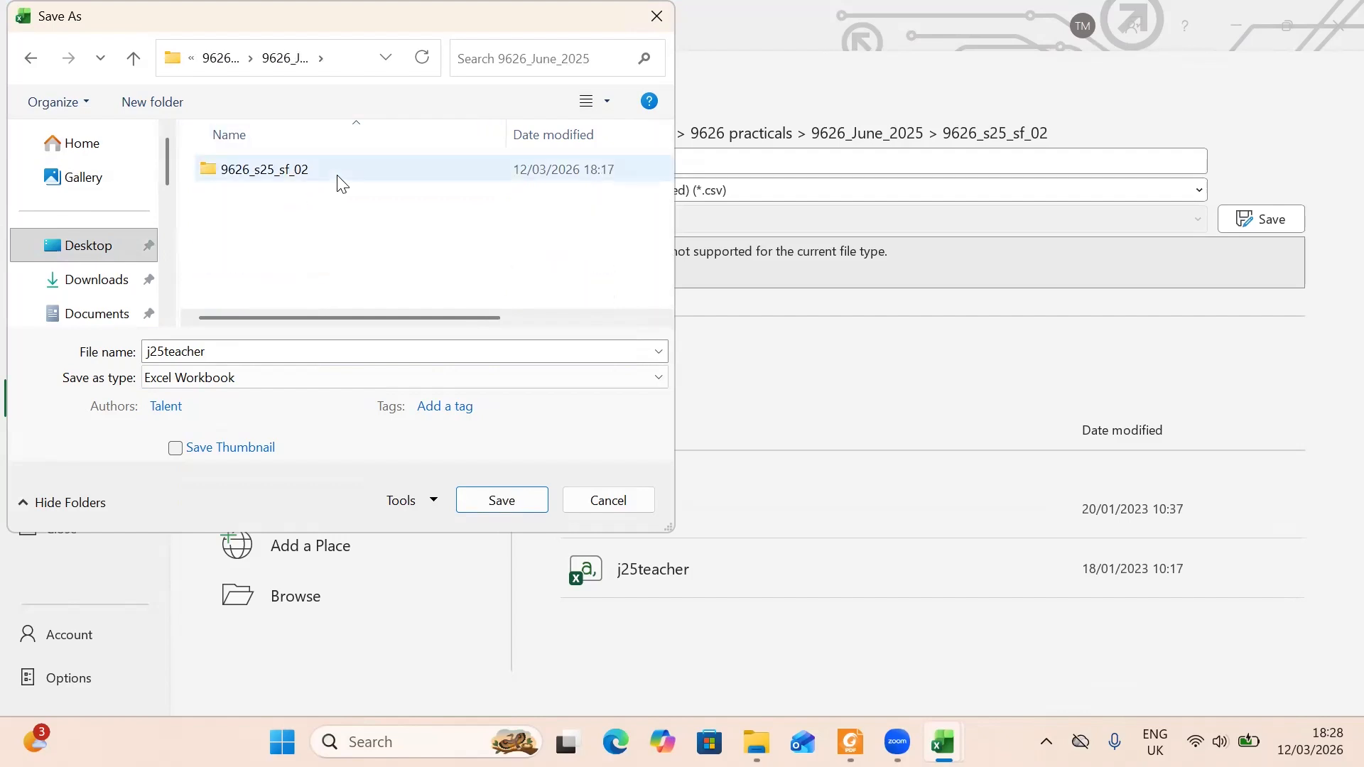
{"action": "double_click", "coordinate": [338, 181]}
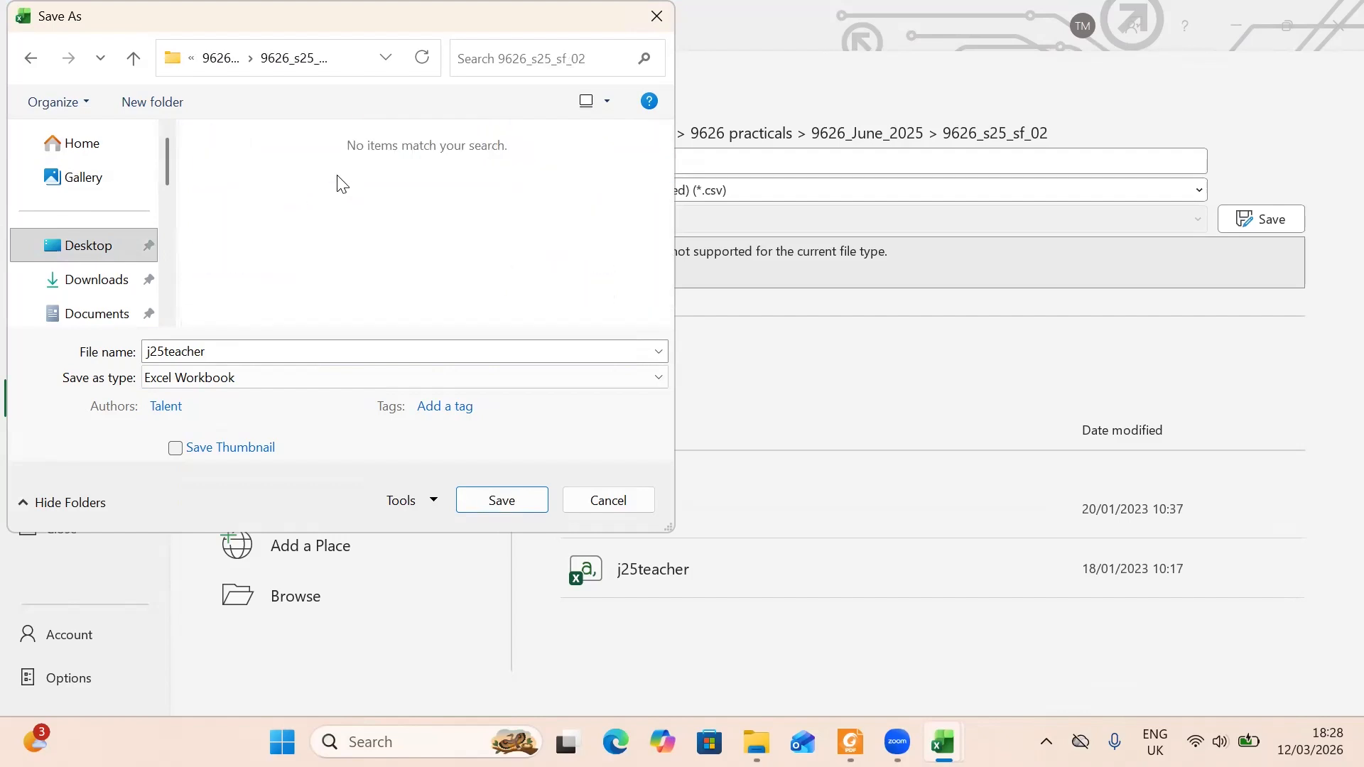
{"action": "left_click", "coordinate": [493, 499]}
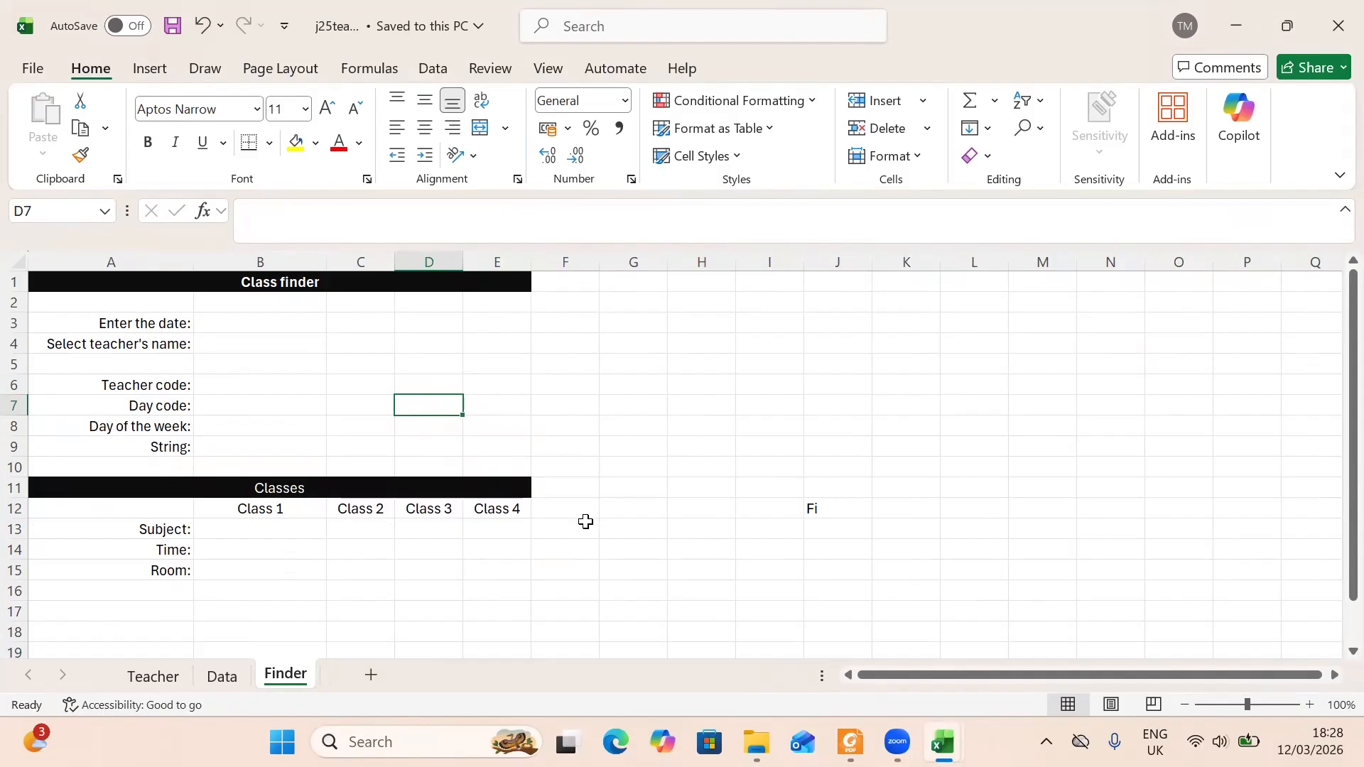
- Delete the stray text "Fi" from cell J12 of the Finder worksheet
{"action": "left_click", "coordinate": [815, 509]}
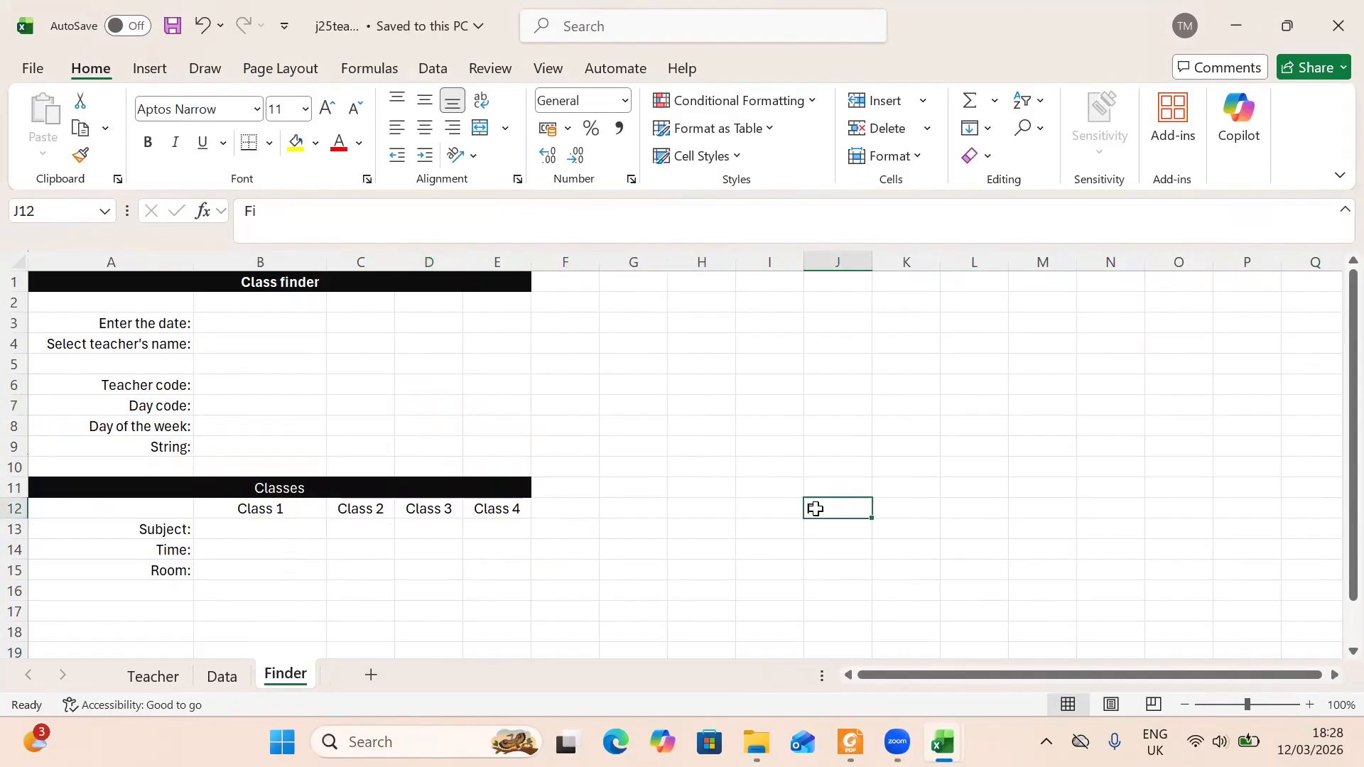
{"action": "double_click", "coordinate": [817, 510]}
{"action": "key", "text": "BackSpace"}
{"action": "key", "text": "BackSpace"}
{"action": "left_click", "coordinate": [661, 466]}
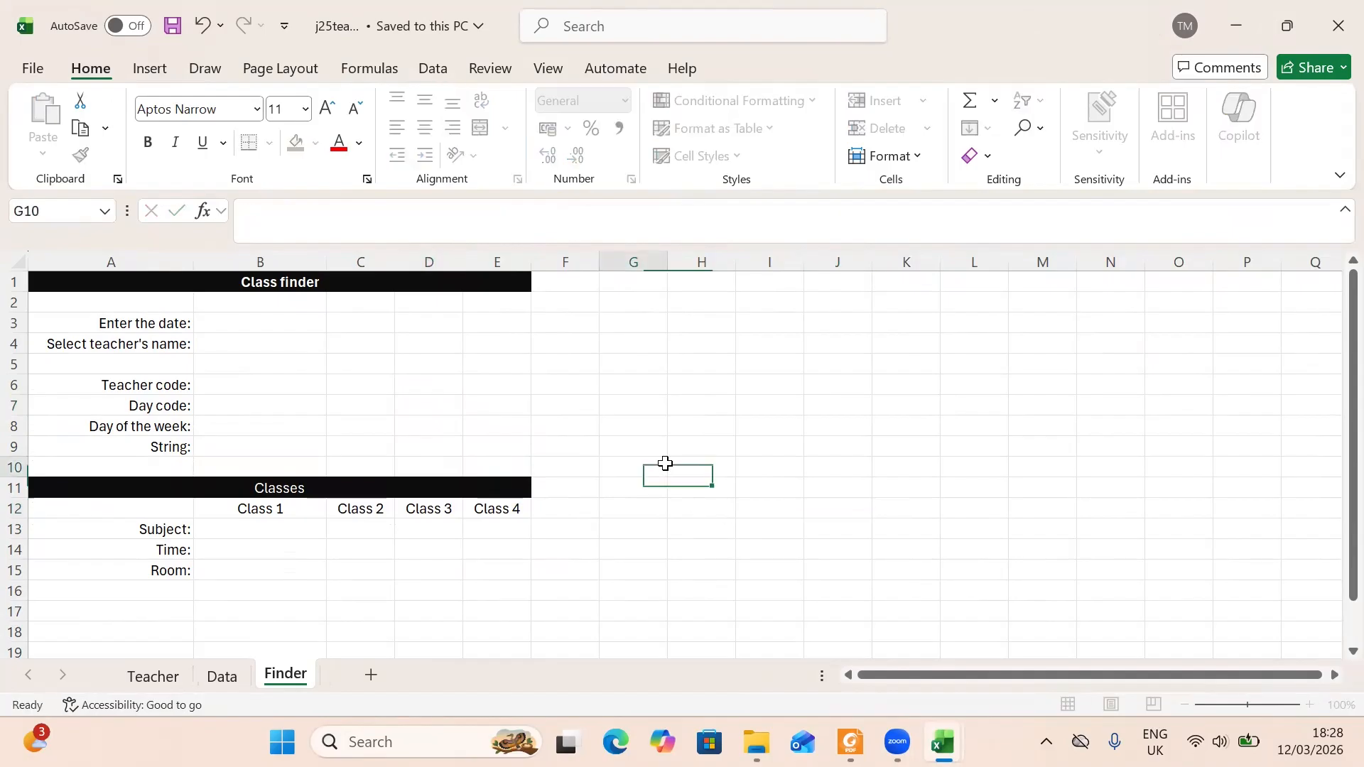
- Read task 2 in the exam paper, return to the j25teacher workbook and enter the date 13/03/2025 in Finder cell B3
{"action": "left_click", "coordinate": [850, 740]}
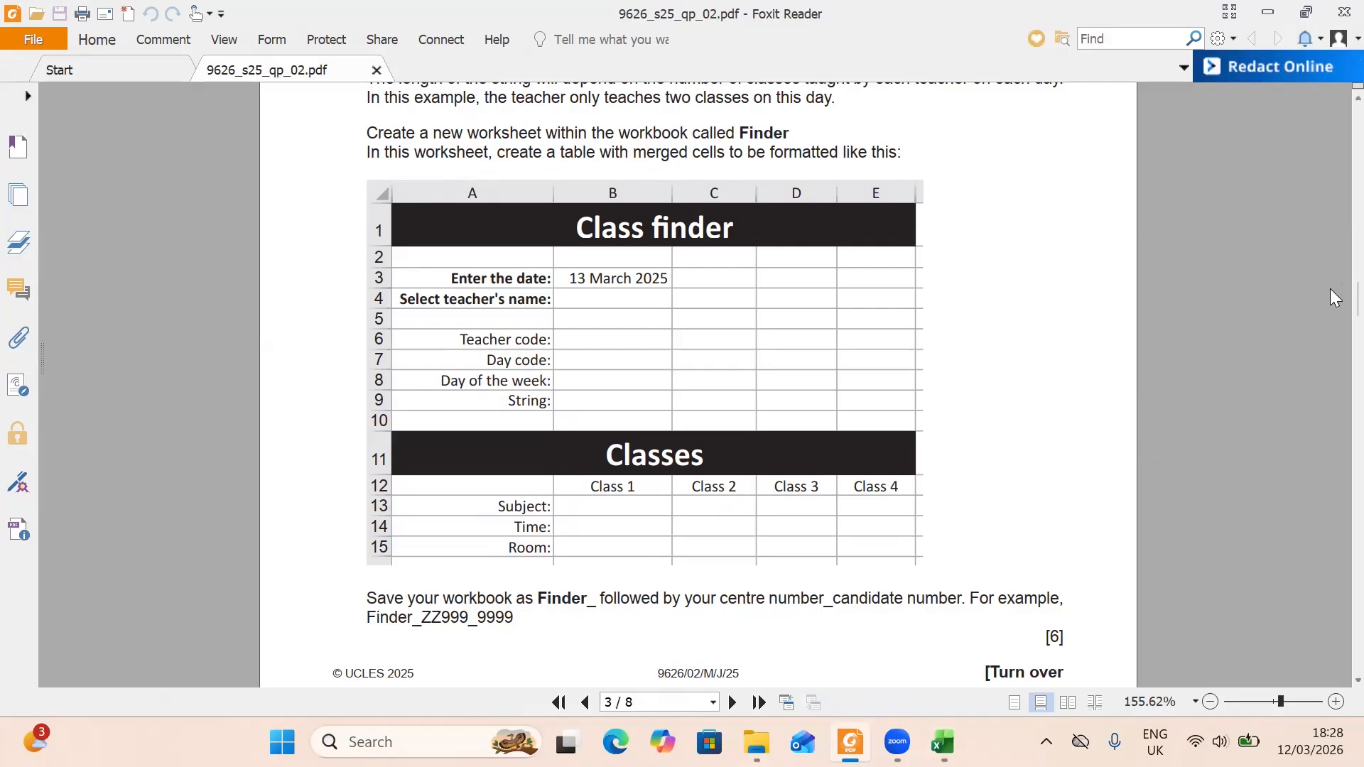
{"action": "scroll", "coordinate": [1334, 306], "scroll_direction": "down", "scroll_amount": 8}
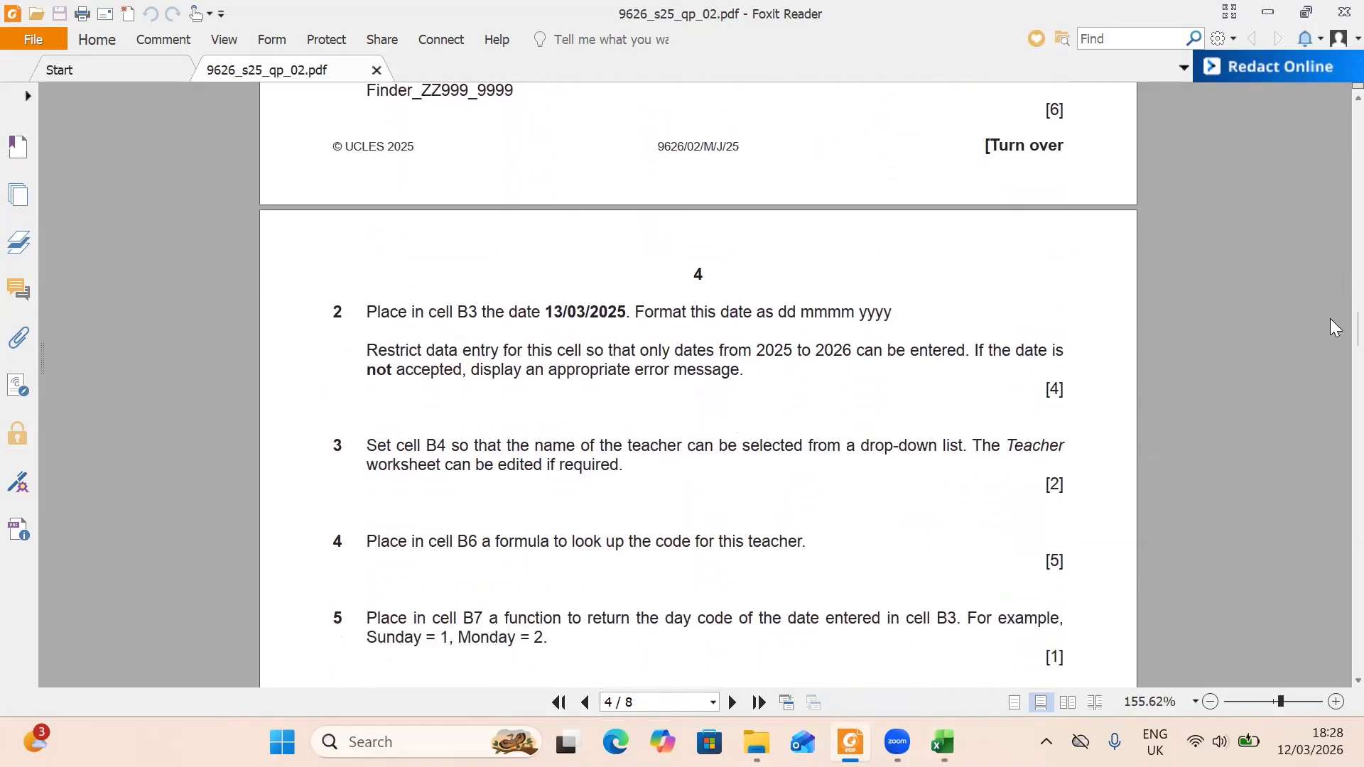
{"action": "scroll", "coordinate": [1334, 331], "scroll_direction": "down", "scroll_amount": 1}
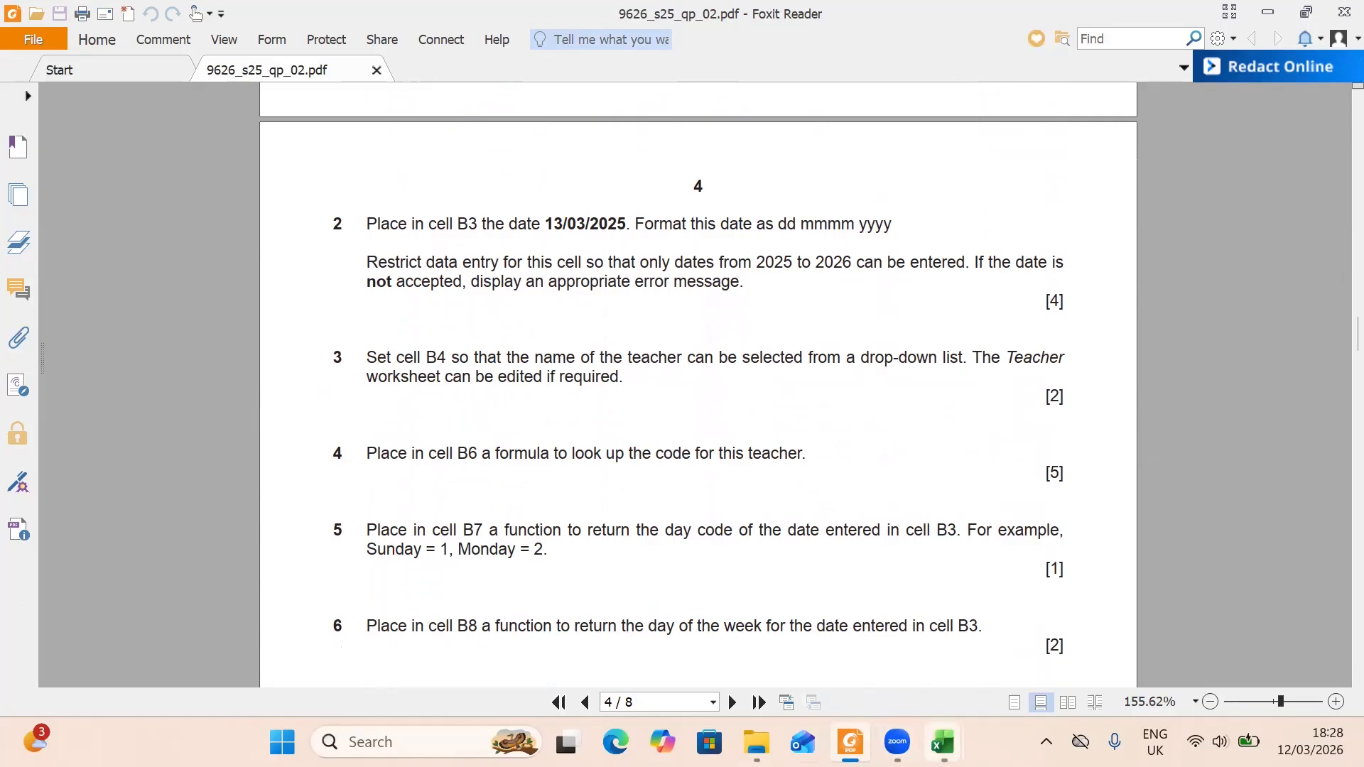
{"action": "mouse_move", "coordinate": [942, 742]}
{"action": "left_click", "coordinate": [858, 635]}
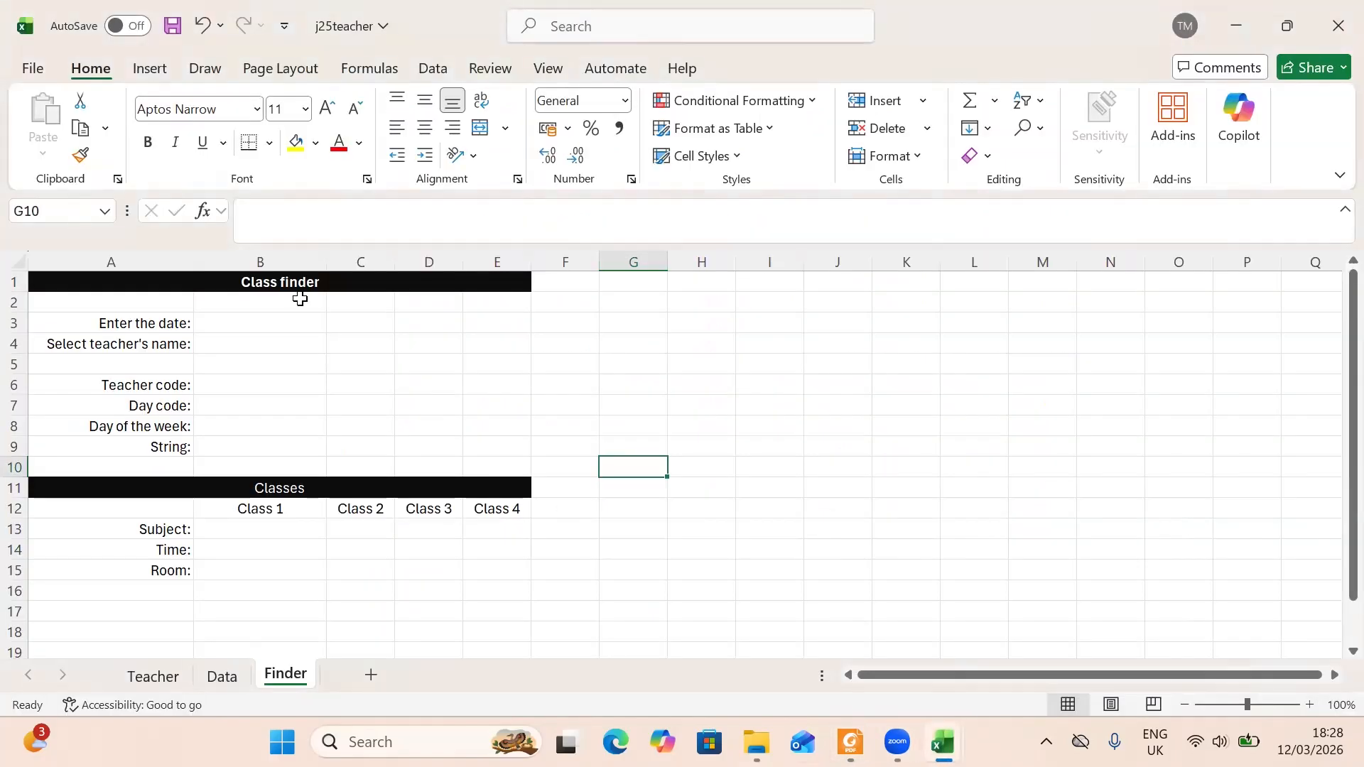
{"action": "left_click", "coordinate": [306, 319]}
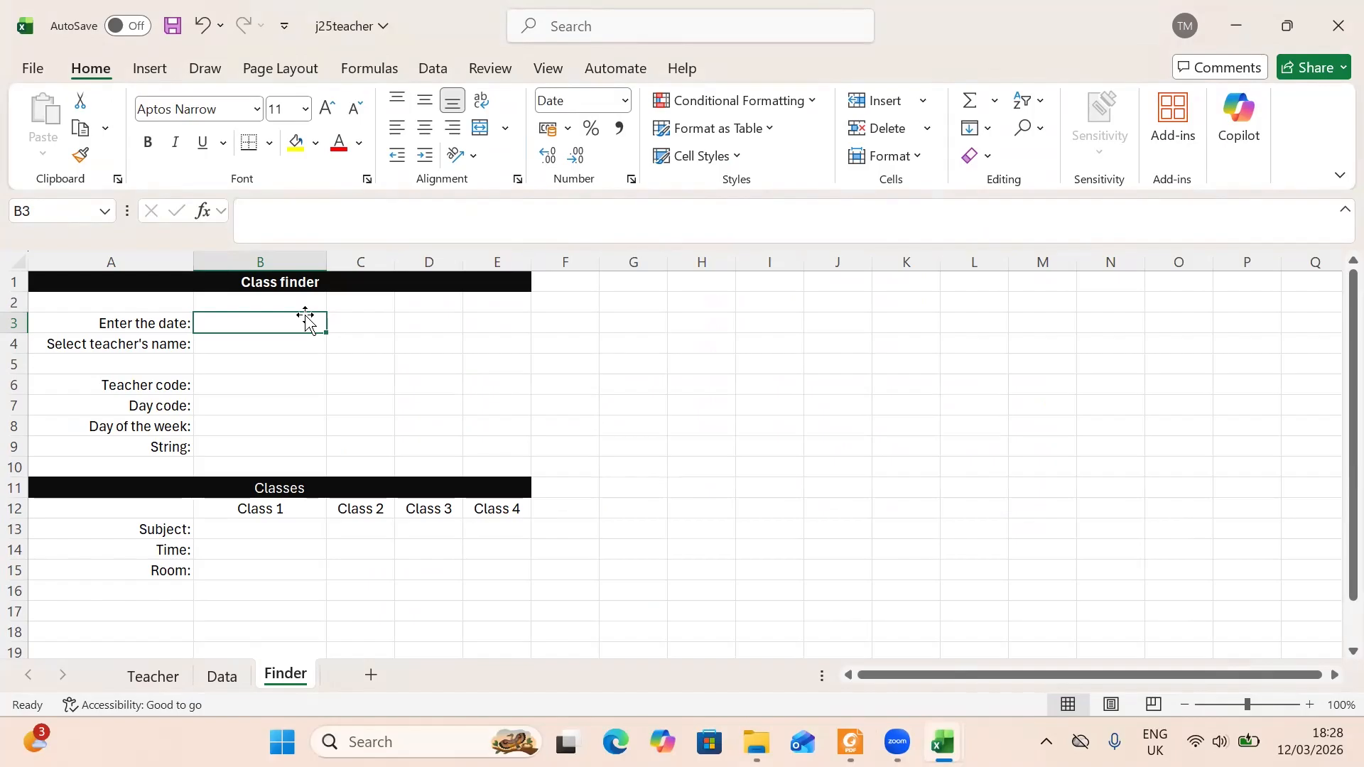
{"action": "type", "text": "13/03"}
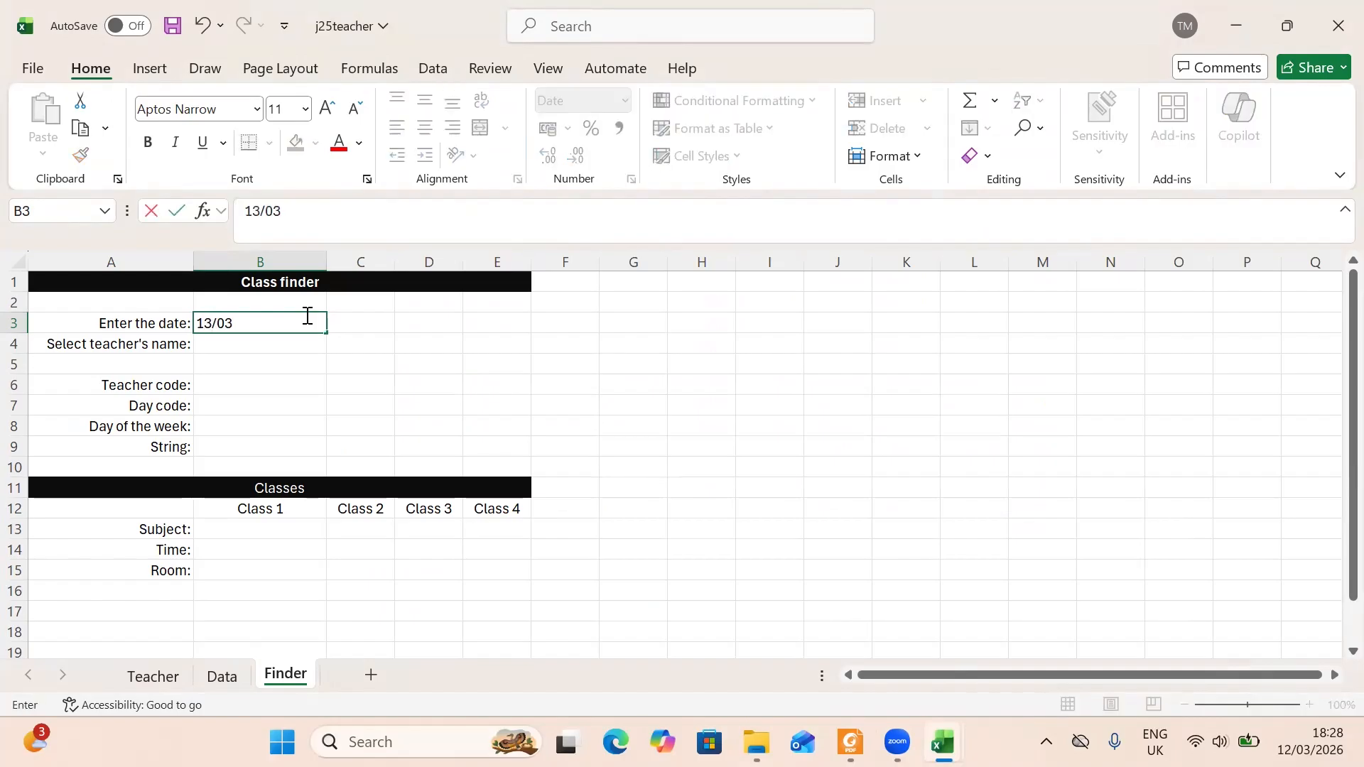
{"action": "type", "text": "/2025"}
{"action": "left_click", "coordinate": [255, 378]}
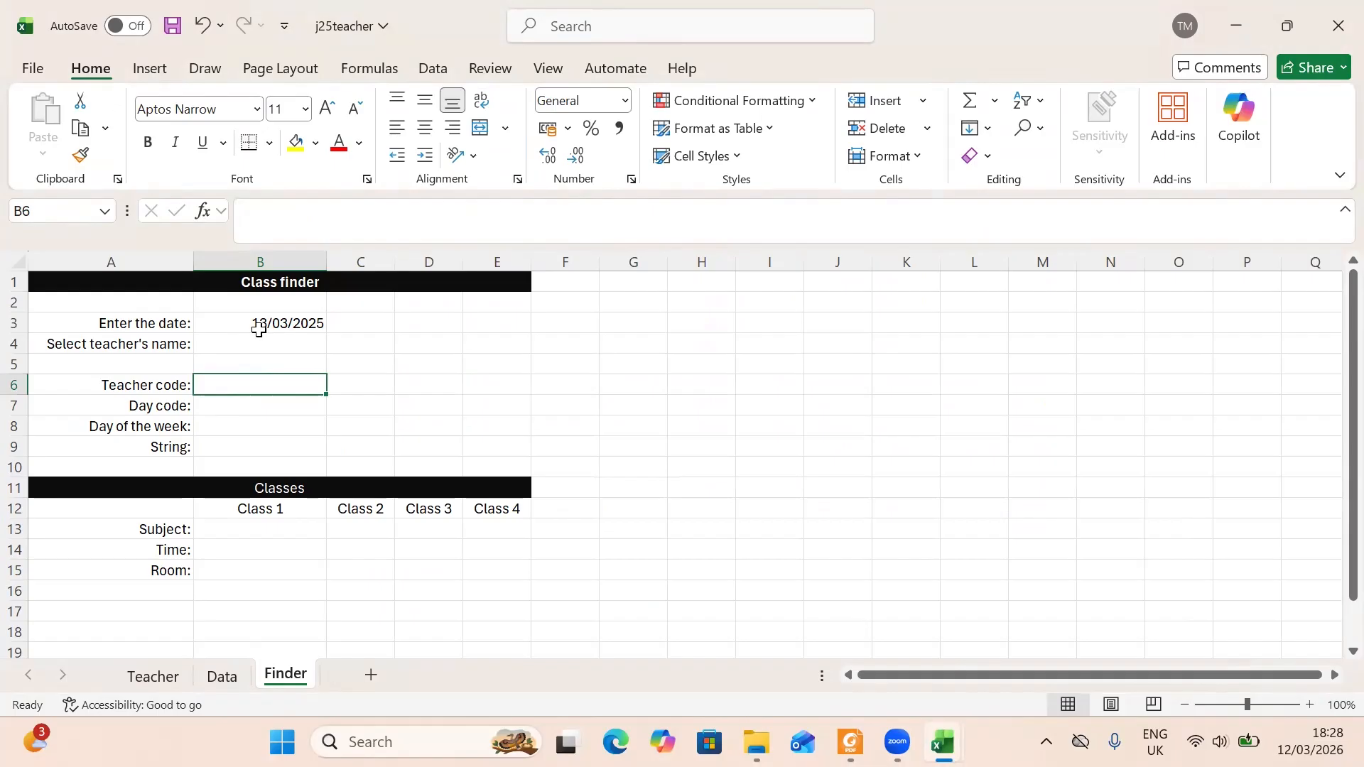
- Open the cell formatting settings for the date in B3
{"action": "left_click", "coordinate": [251, 326]}
{"action": "right_click", "coordinate": [251, 326]}
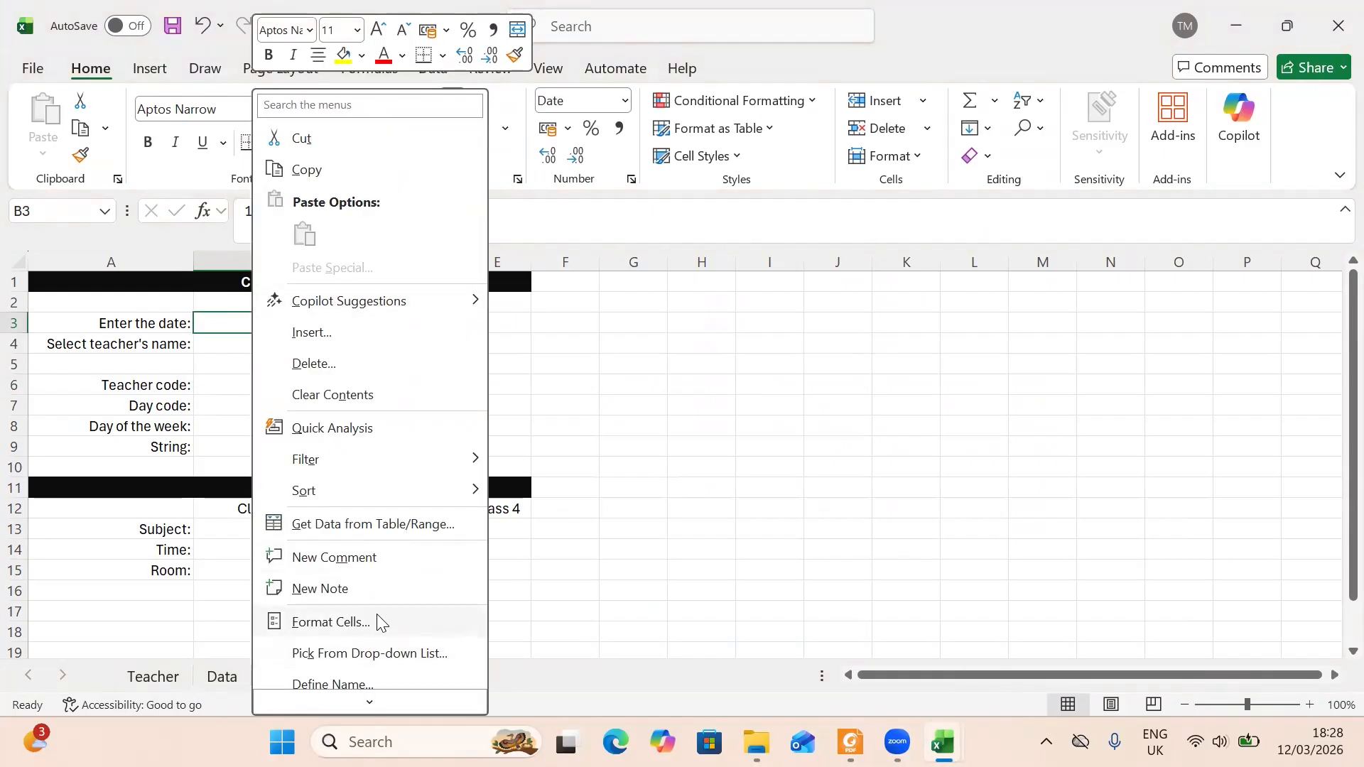
{"action": "left_click", "coordinate": [377, 615]}
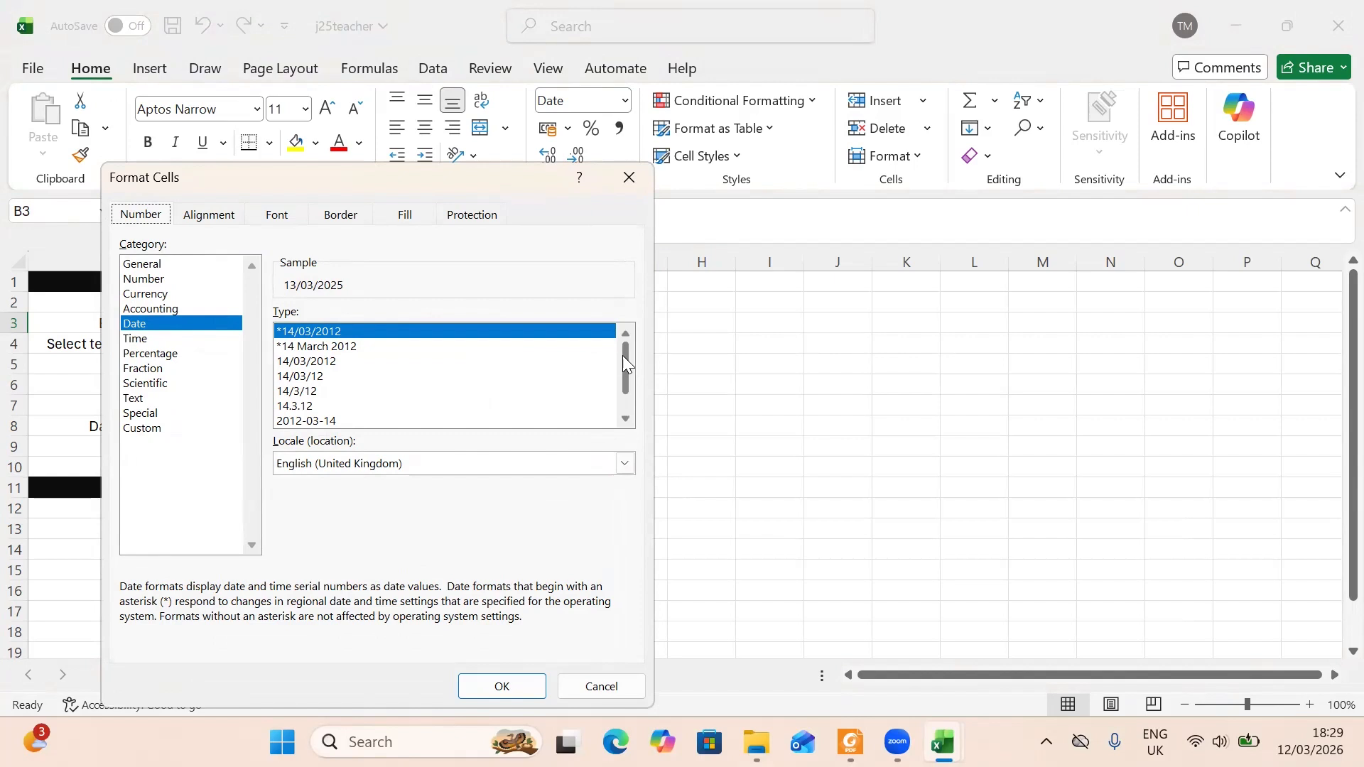
{"action": "left_click_drag", "start_coordinate": [623, 355], "coordinate": [618, 400]}
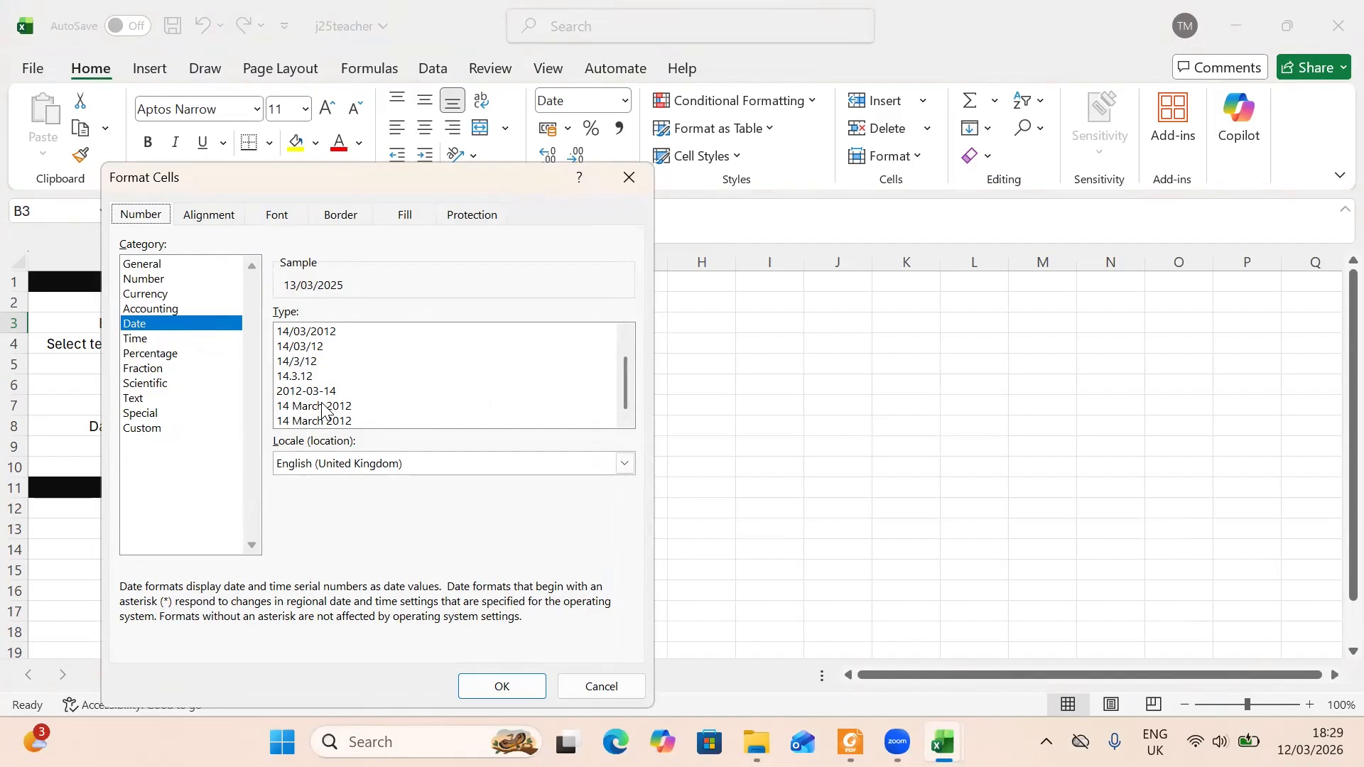
{"action": "left_click", "coordinate": [157, 429]}
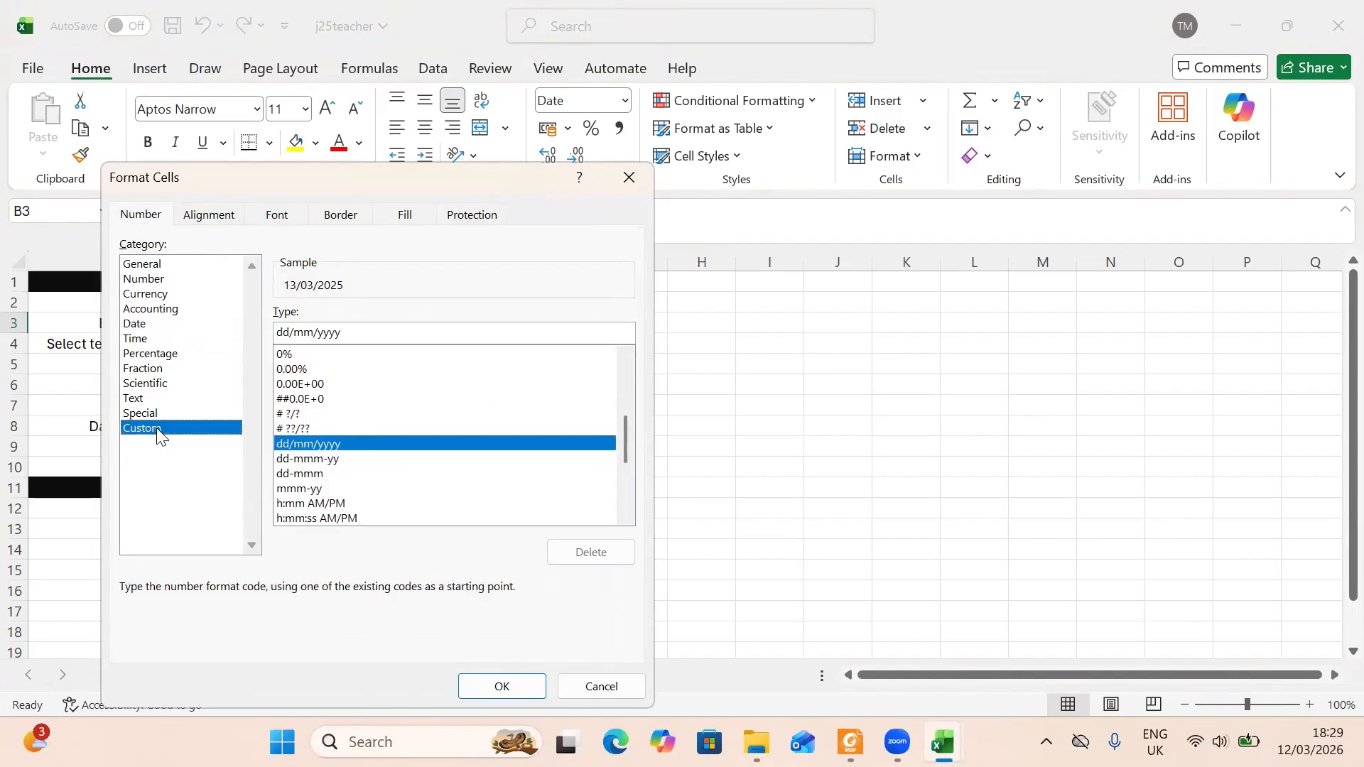
{"action": "left_click_drag", "start_coordinate": [355, 329], "coordinate": [277, 337]}
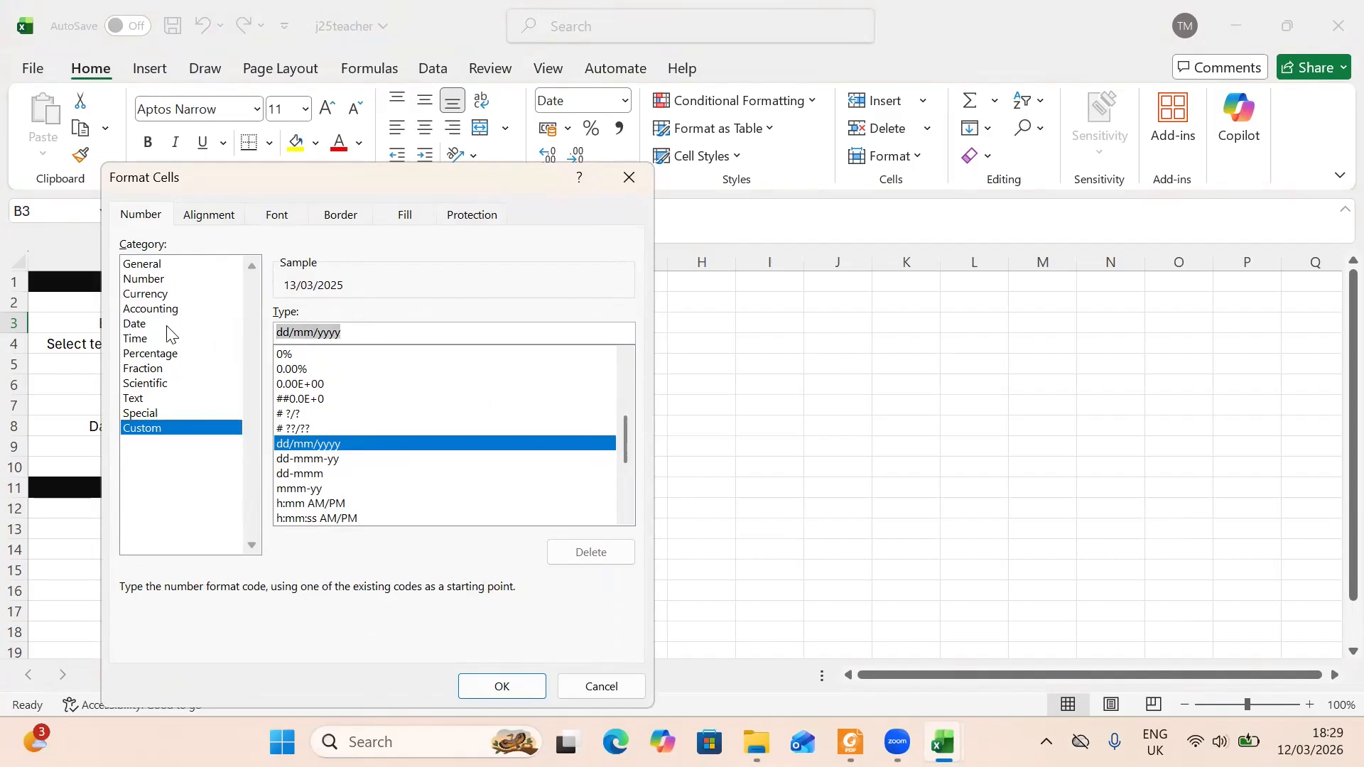
{"action": "left_click", "coordinate": [168, 327]}
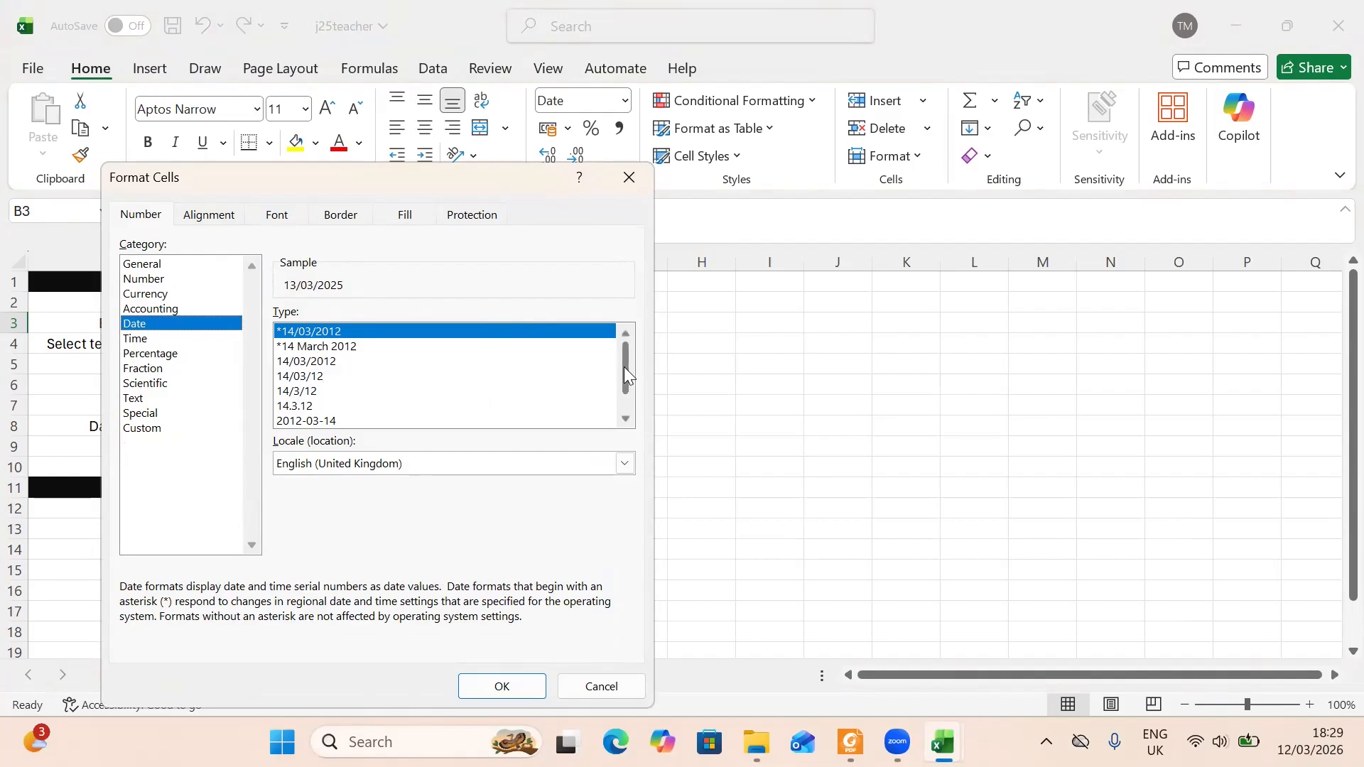
{"action": "left_click_drag", "start_coordinate": [624, 366], "coordinate": [632, 408]}
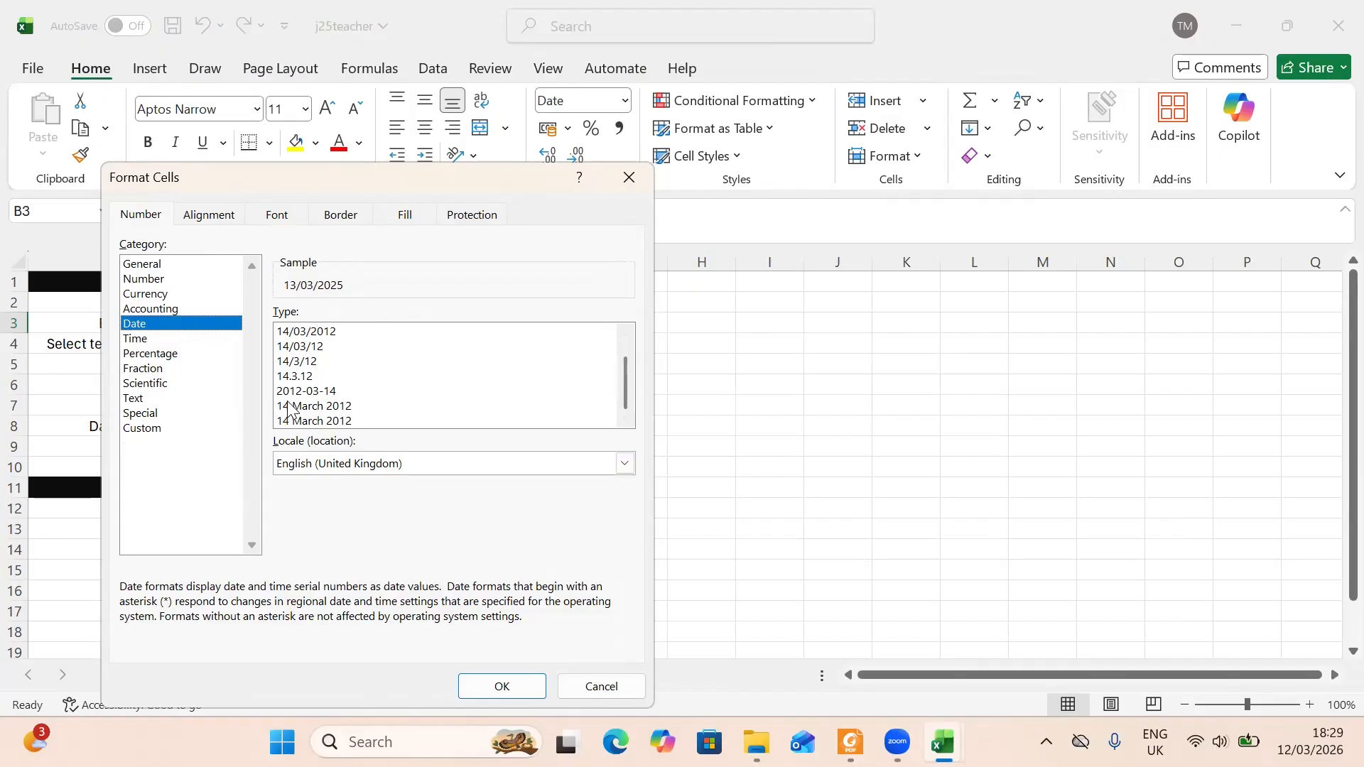
- Apply the custom number format dd mmmm yyyy to the date in cell B3
{"action": "left_click", "coordinate": [144, 430]}
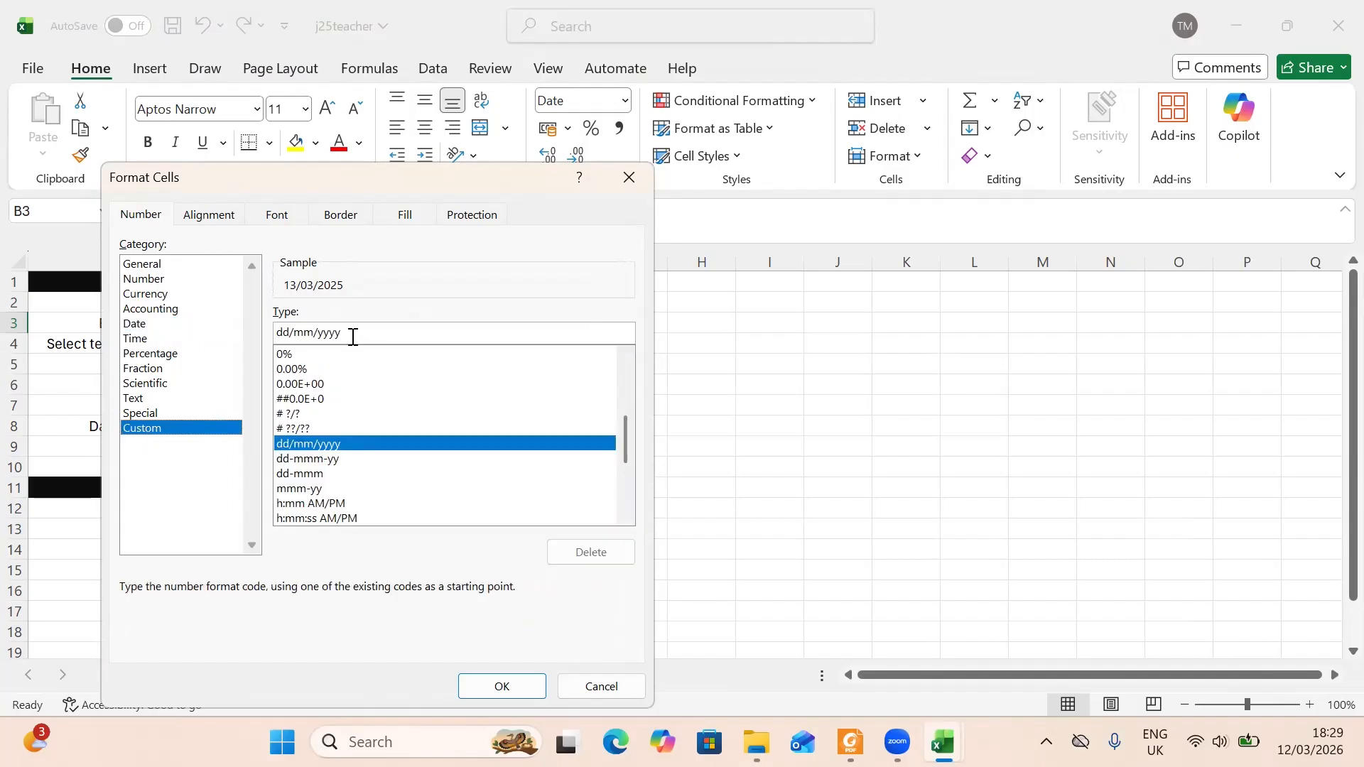
{"action": "double_click", "coordinate": [335, 332]}
{"action": "type", "text": "dd"}
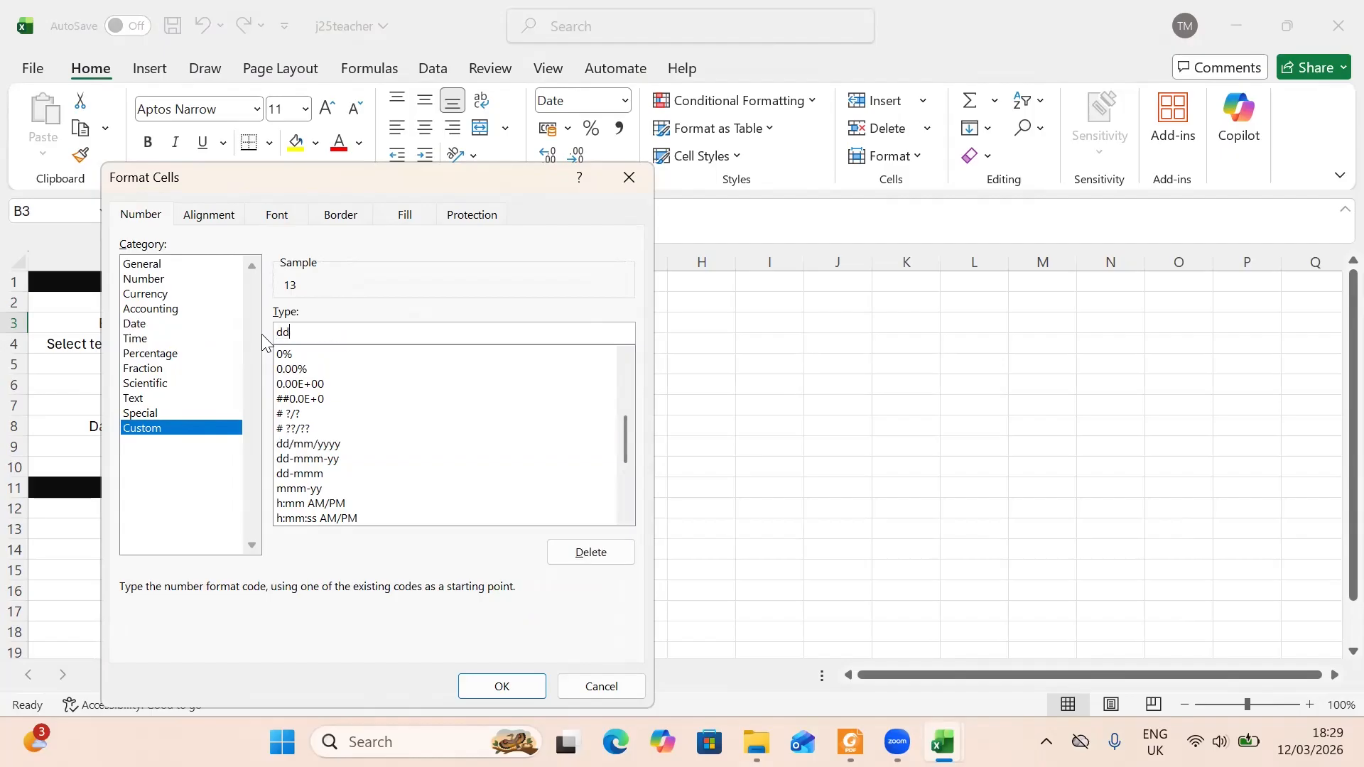
{"action": "type", "text": " mmmm yyyy"}
{"action": "left_click", "coordinate": [513, 687]}
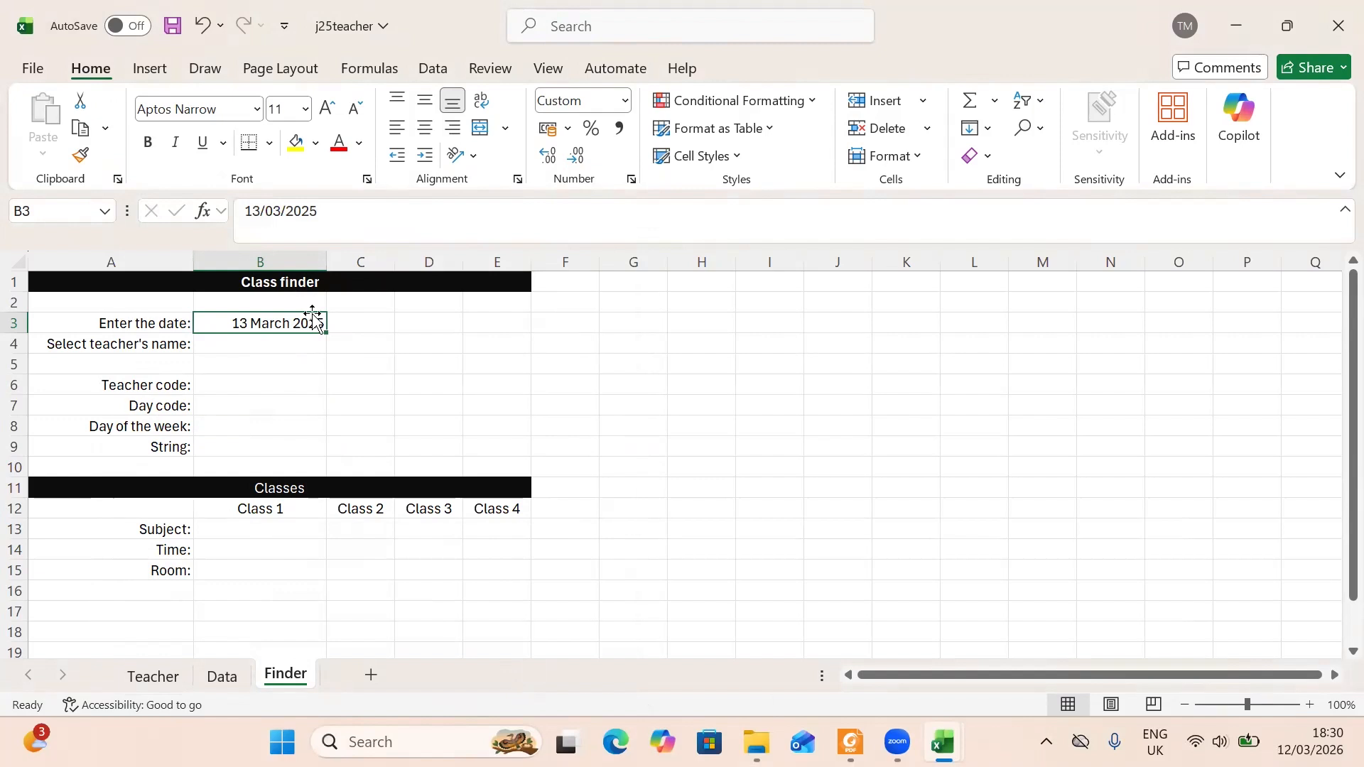
{"action": "left_click", "coordinate": [319, 365]}
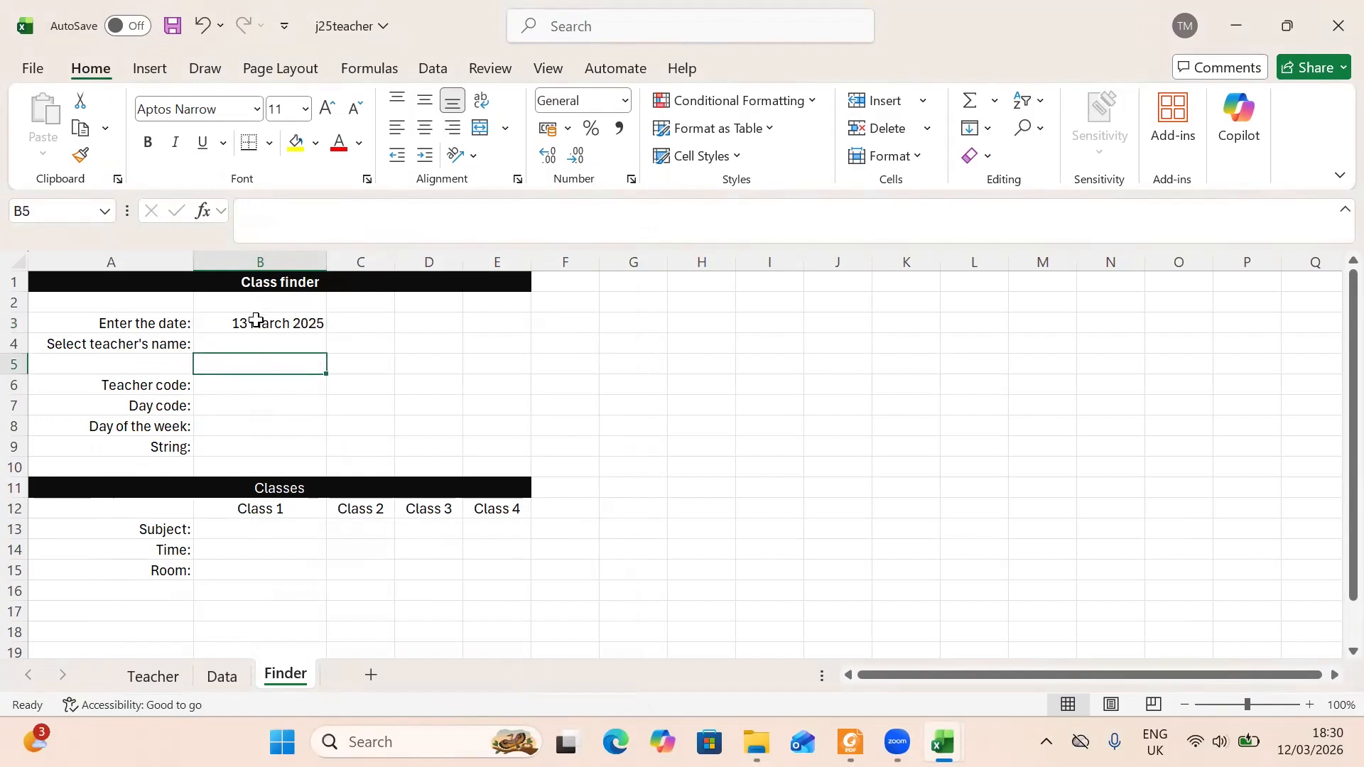
{"action": "left_click", "coordinate": [255, 321]}
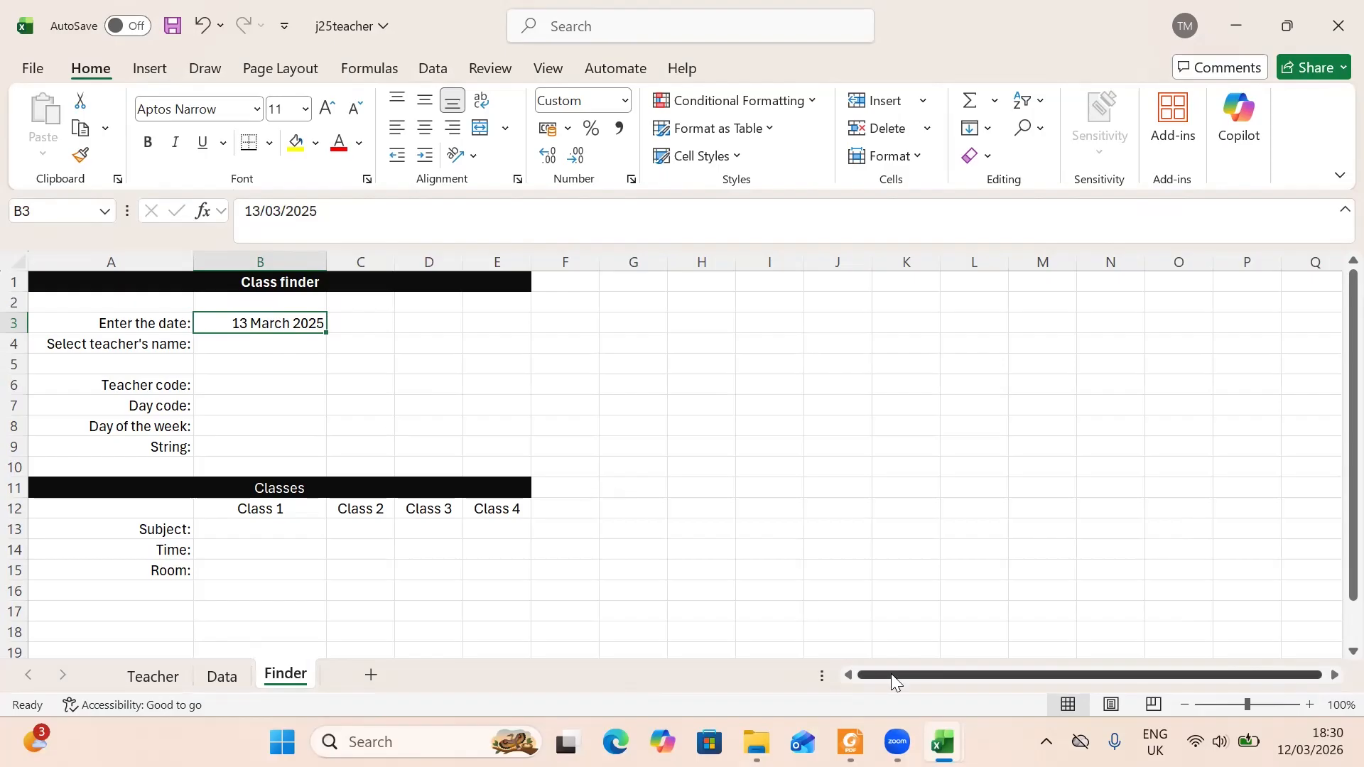
- Read the date restriction in task 2 of the exam paper and return to the j25teacher workbook
{"action": "left_click", "coordinate": [850, 742]}
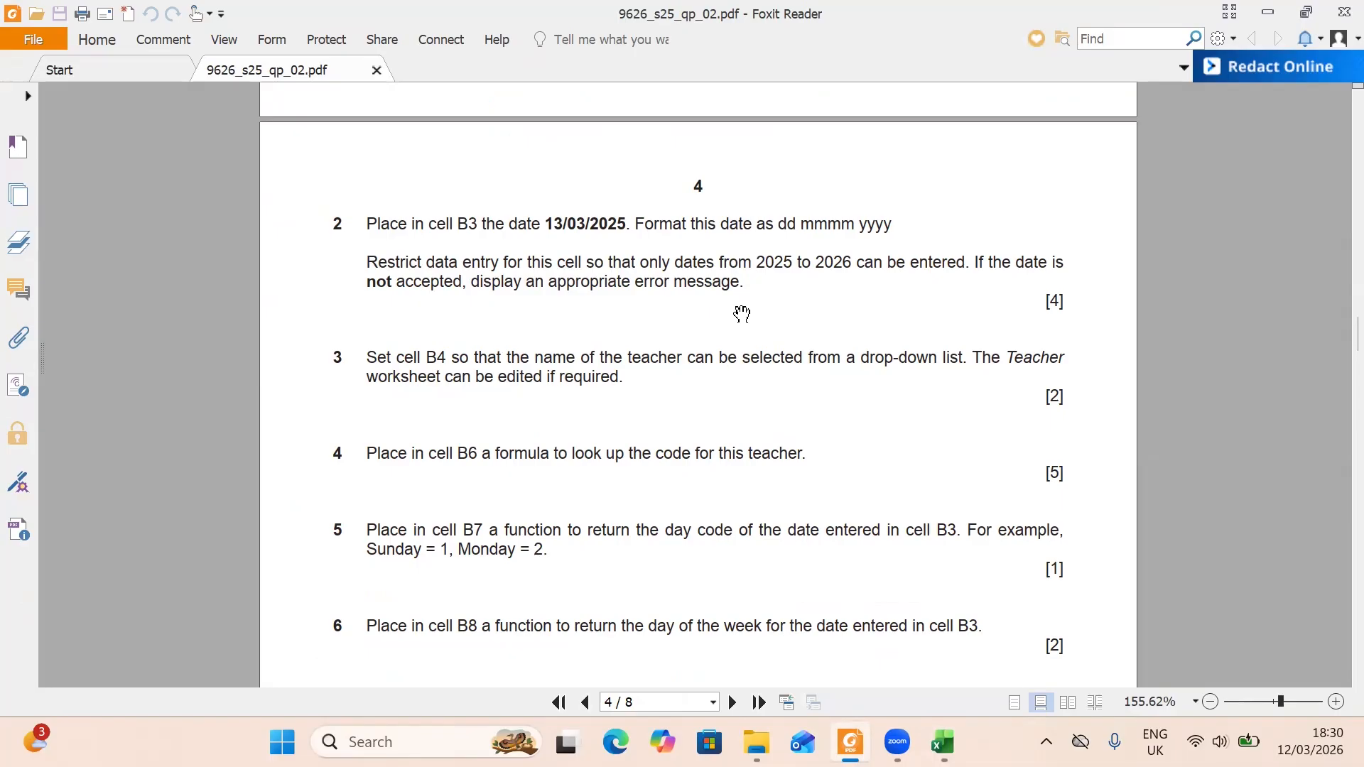
{"action": "mouse_move", "coordinate": [921, 728]}
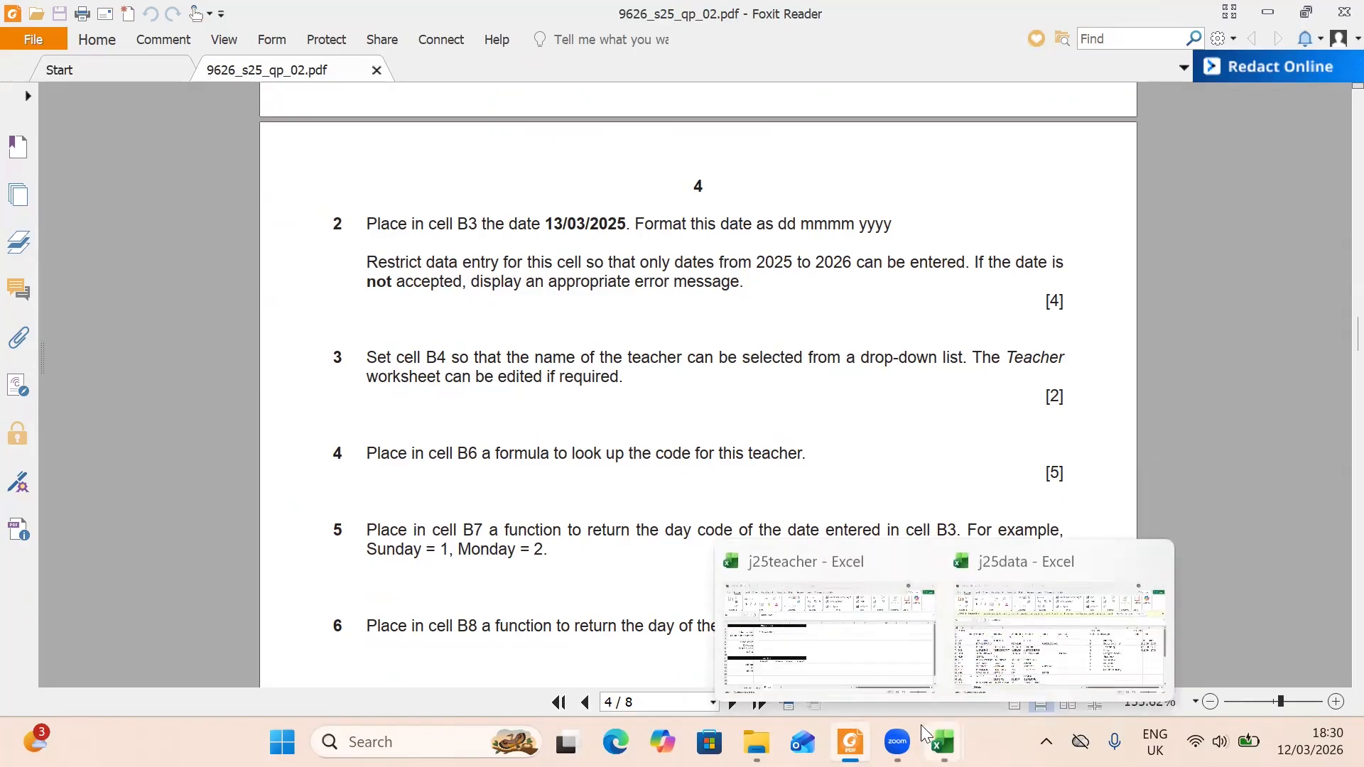
{"action": "left_click", "coordinate": [922, 561]}
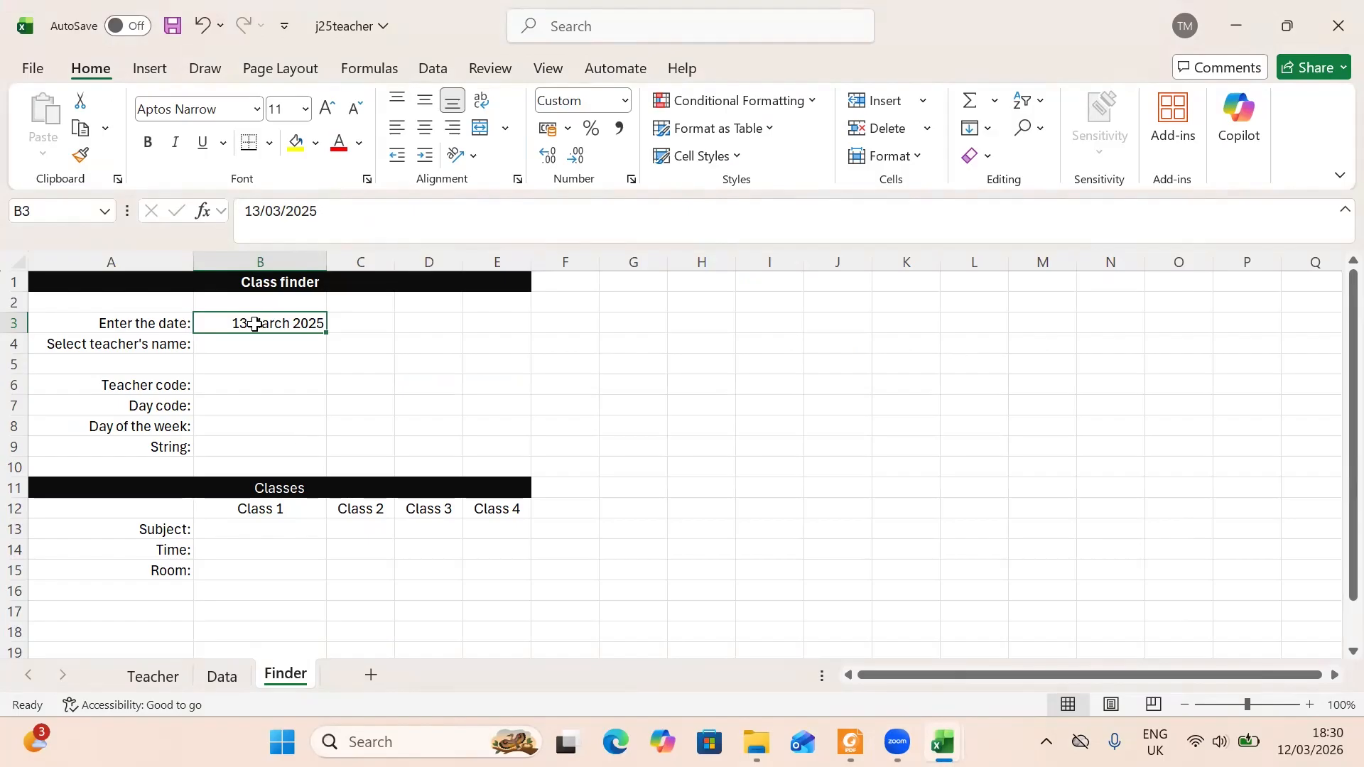
- Validate cell B3 to allow only dates between 01/01/2025 and 31/12/2026, with the Stop error message "enter date between 2025 and 2026"
{"action": "left_click", "coordinate": [429, 69]}
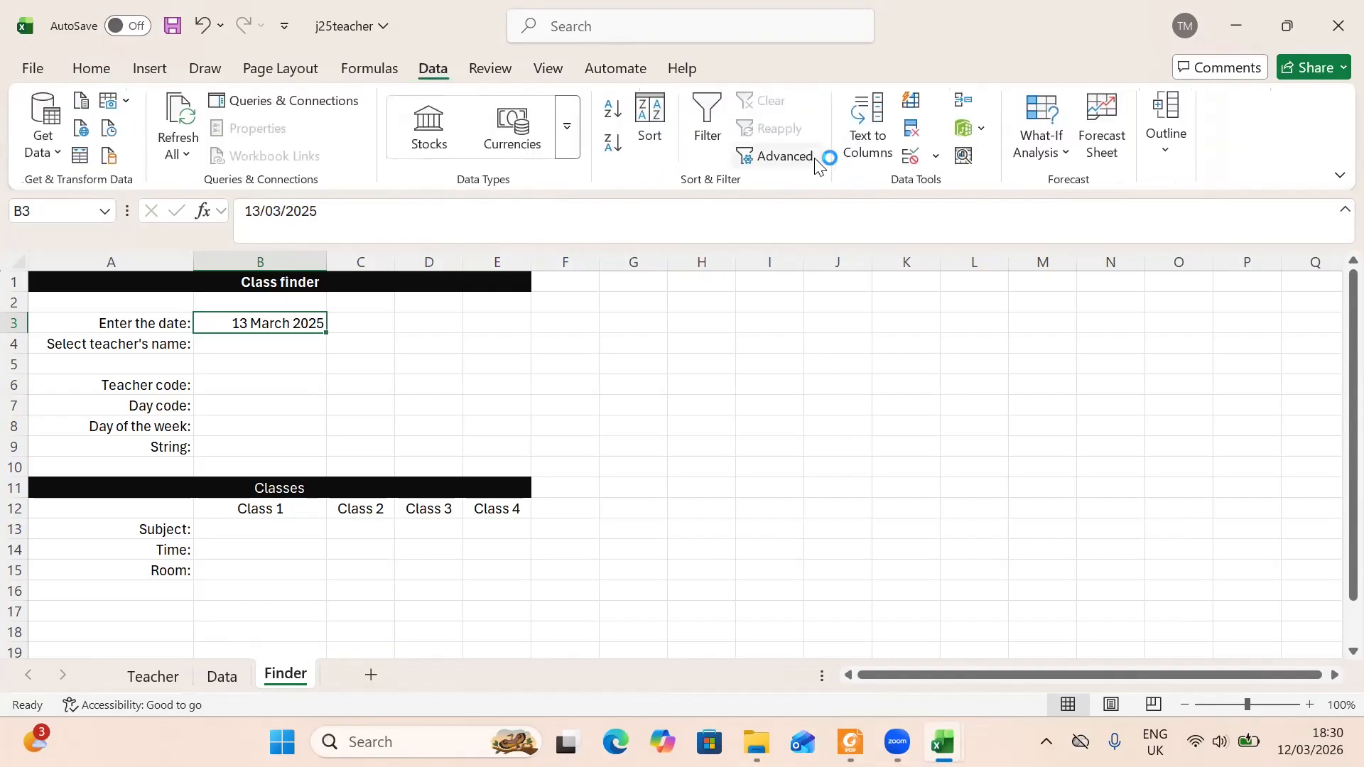
{"action": "left_click", "coordinate": [935, 158]}
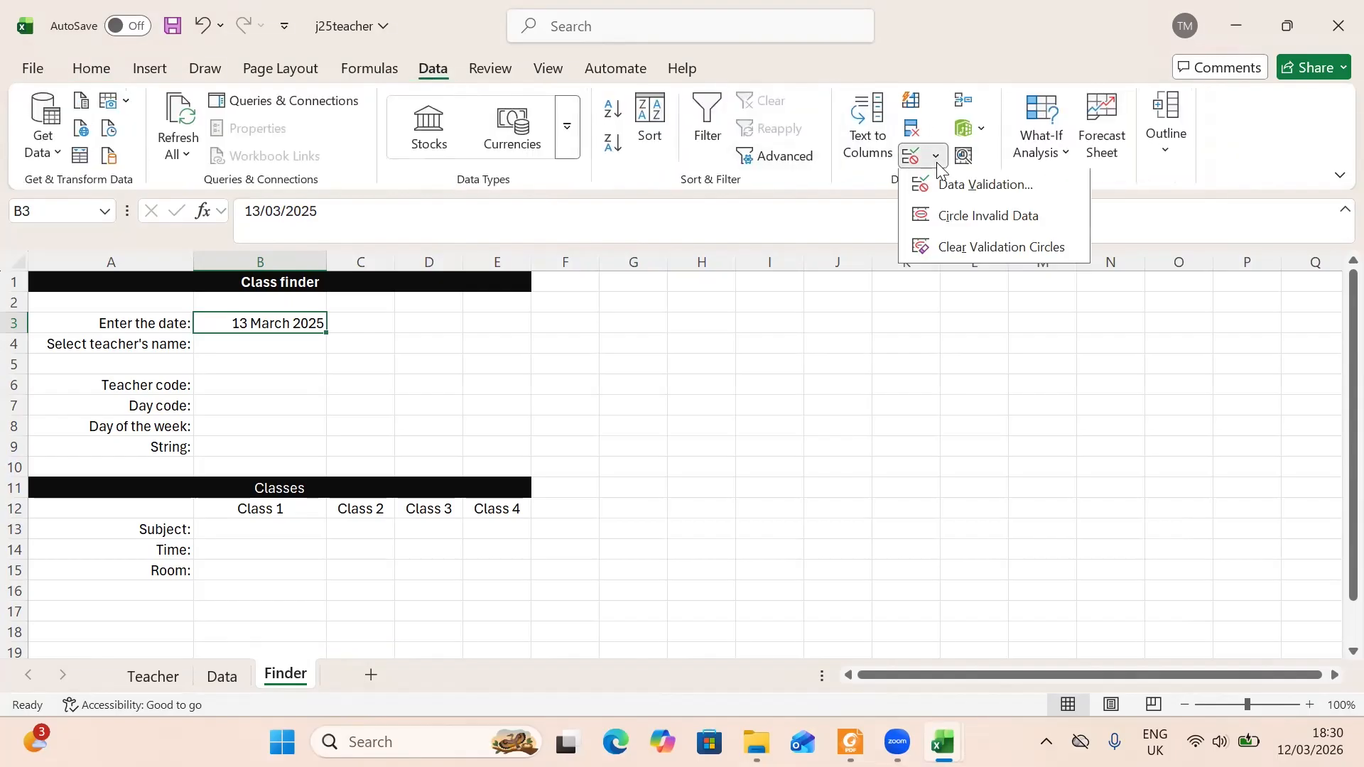
{"action": "left_click", "coordinate": [957, 188]}
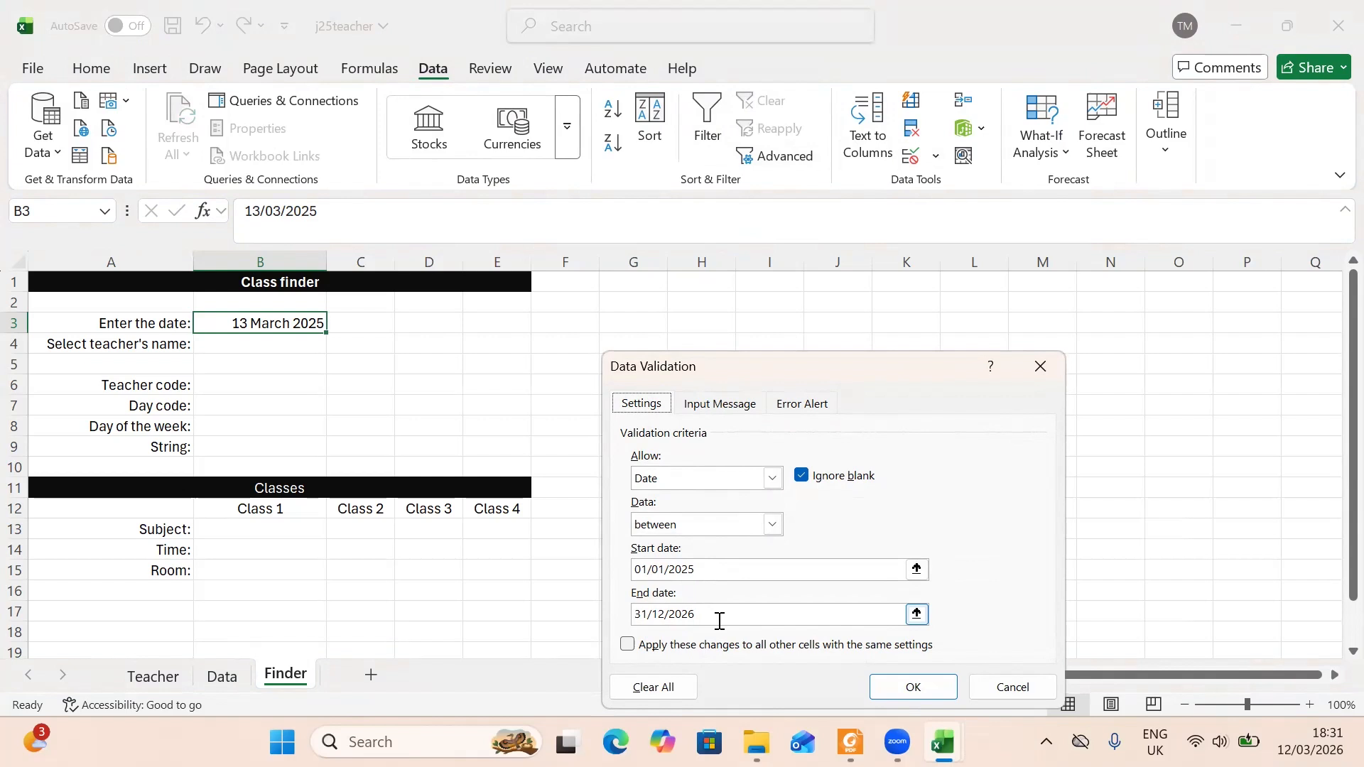
{"action": "left_click", "coordinate": [773, 480]}
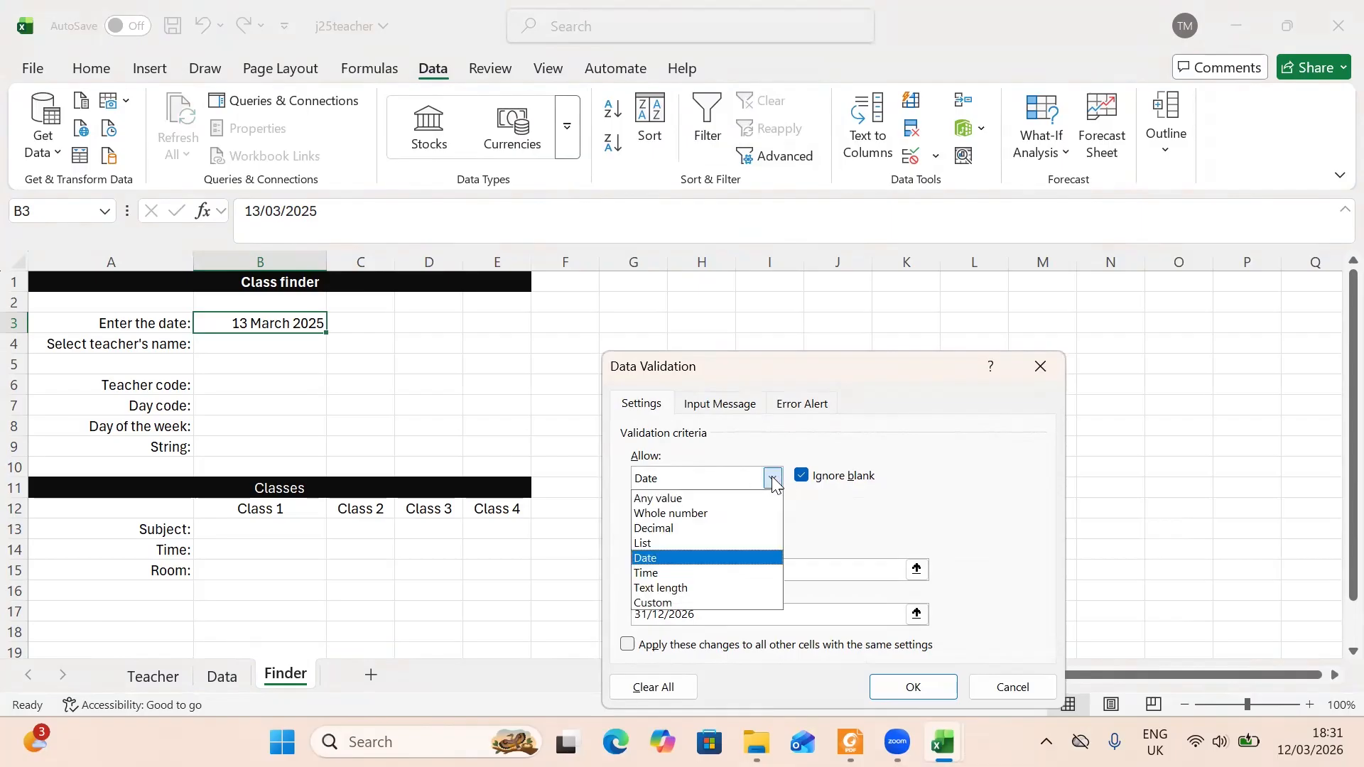
{"action": "left_click", "coordinate": [683, 559]}
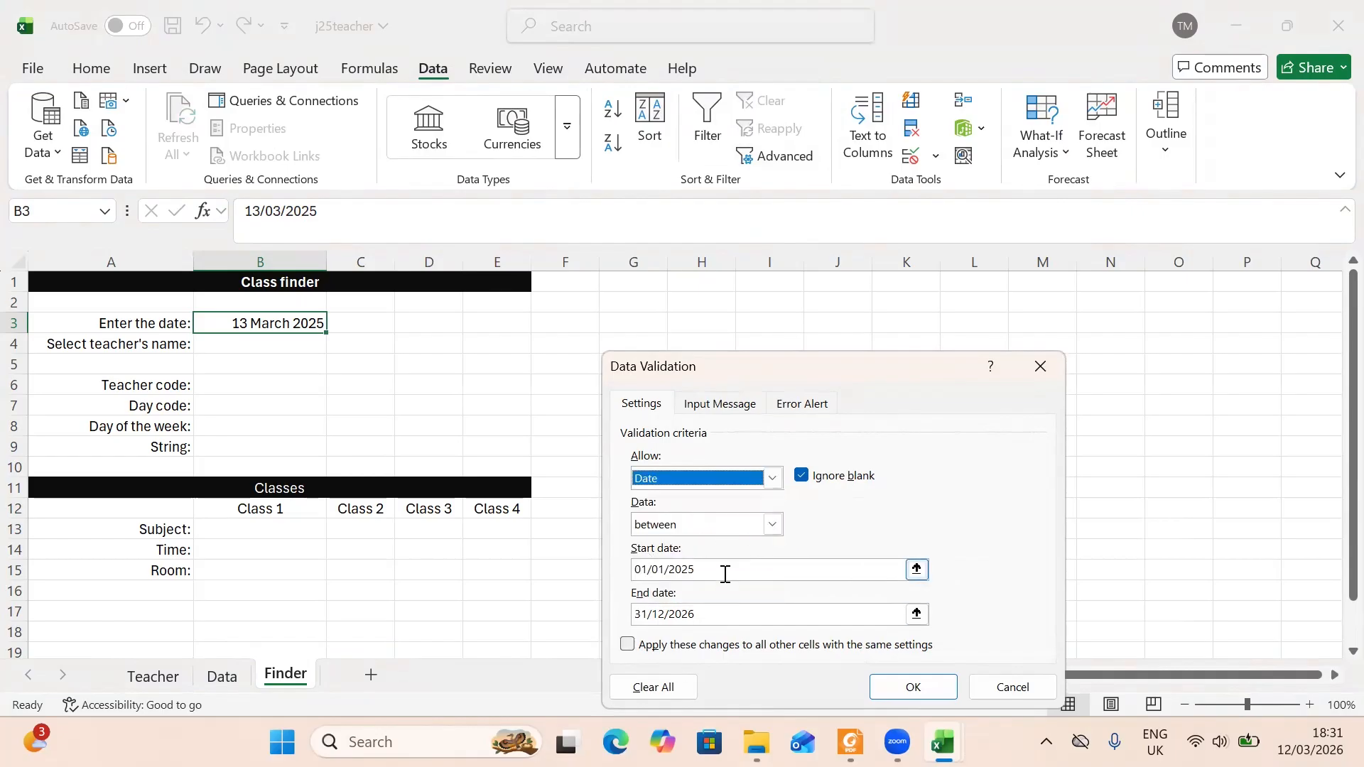
{"action": "left_click", "coordinate": [639, 570]}
{"action": "left_click", "coordinate": [689, 615]}
{"action": "left_click", "coordinate": [795, 408]}
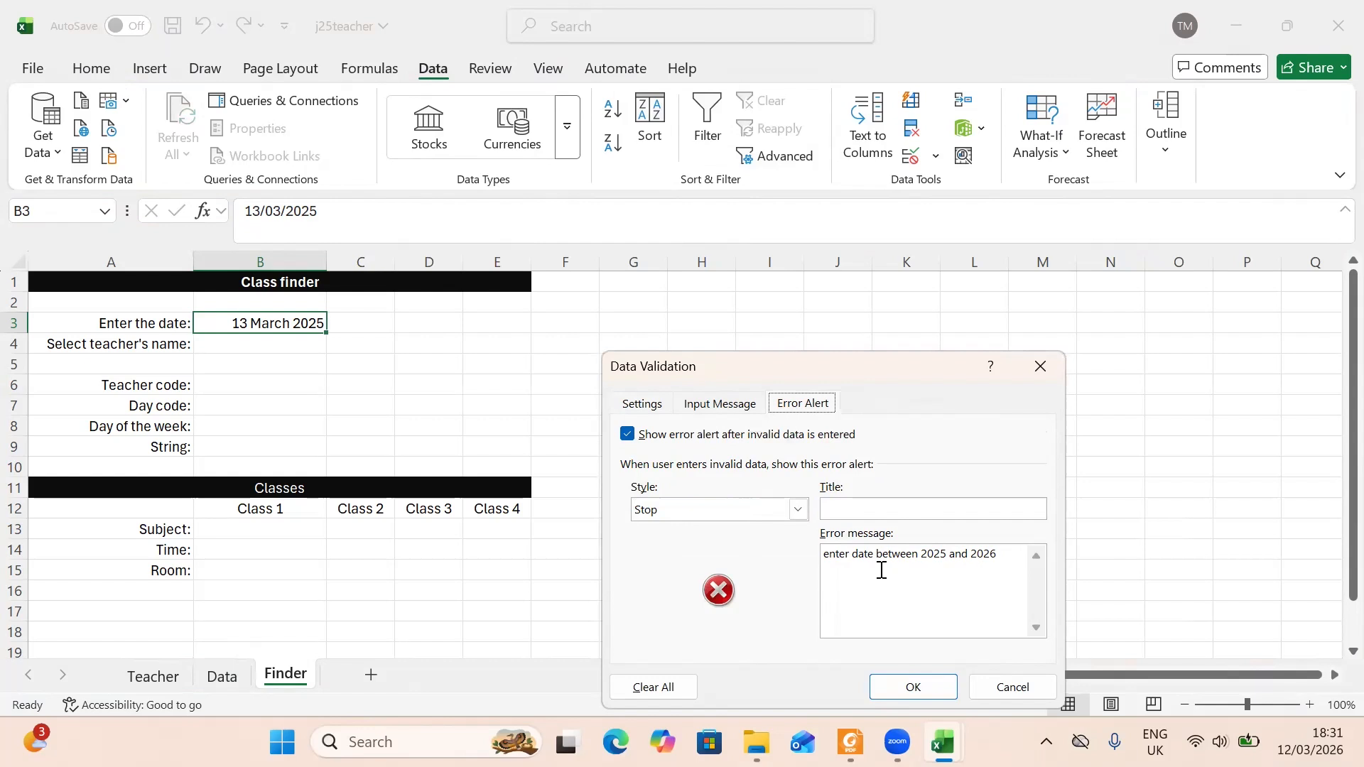
{"action": "left_click", "coordinate": [913, 687]}
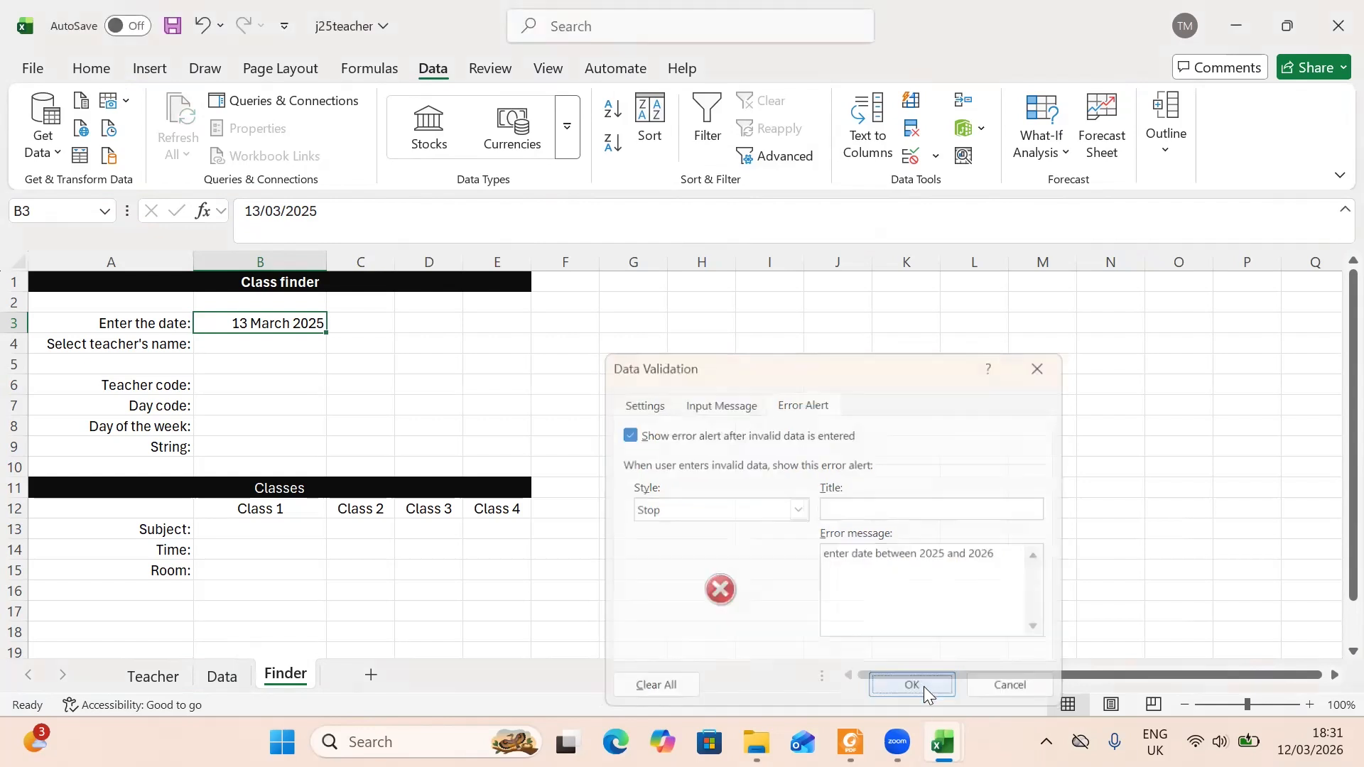
- Test the date restriction in cell B3 by entering 13/03/2029, and cancel the entry
{"action": "left_click", "coordinate": [289, 338]}
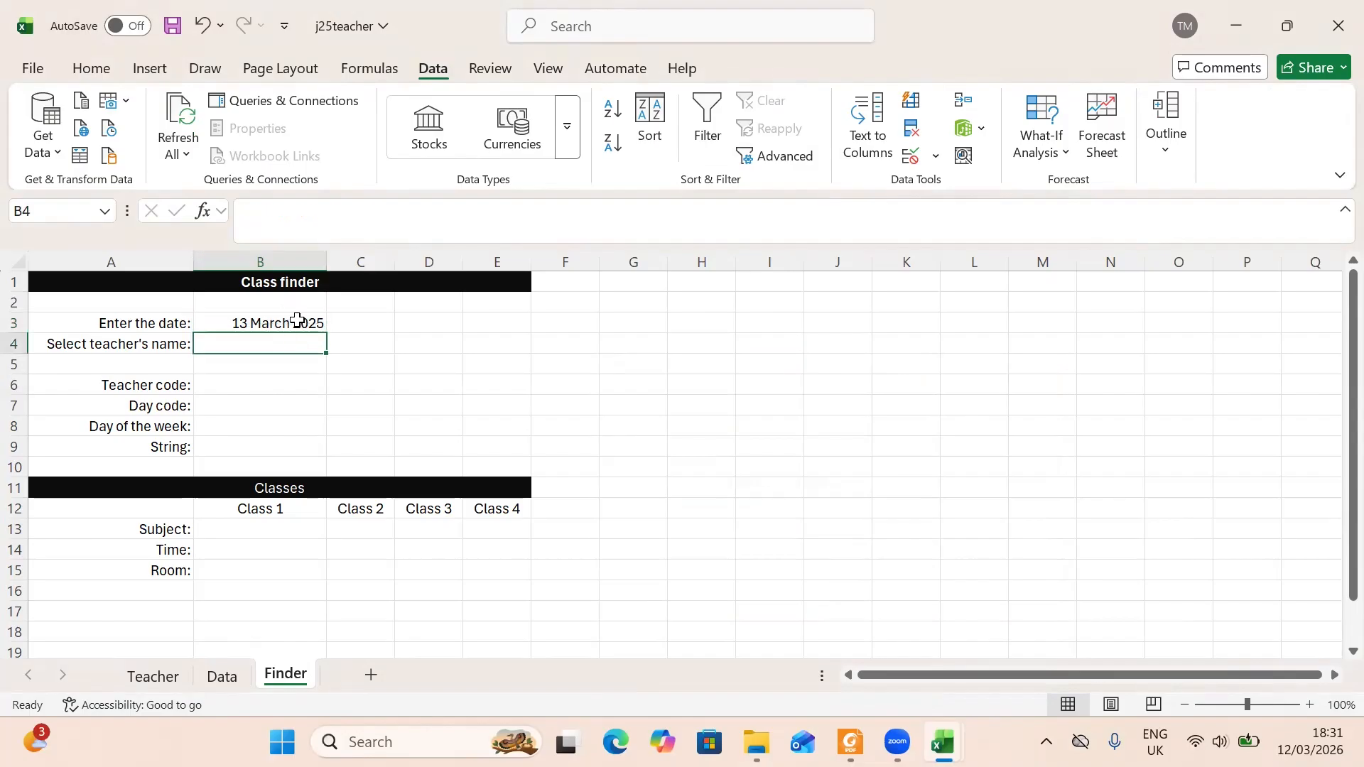
{"action": "left_click", "coordinate": [297, 319]}
{"action": "double_click", "coordinate": [317, 323]}
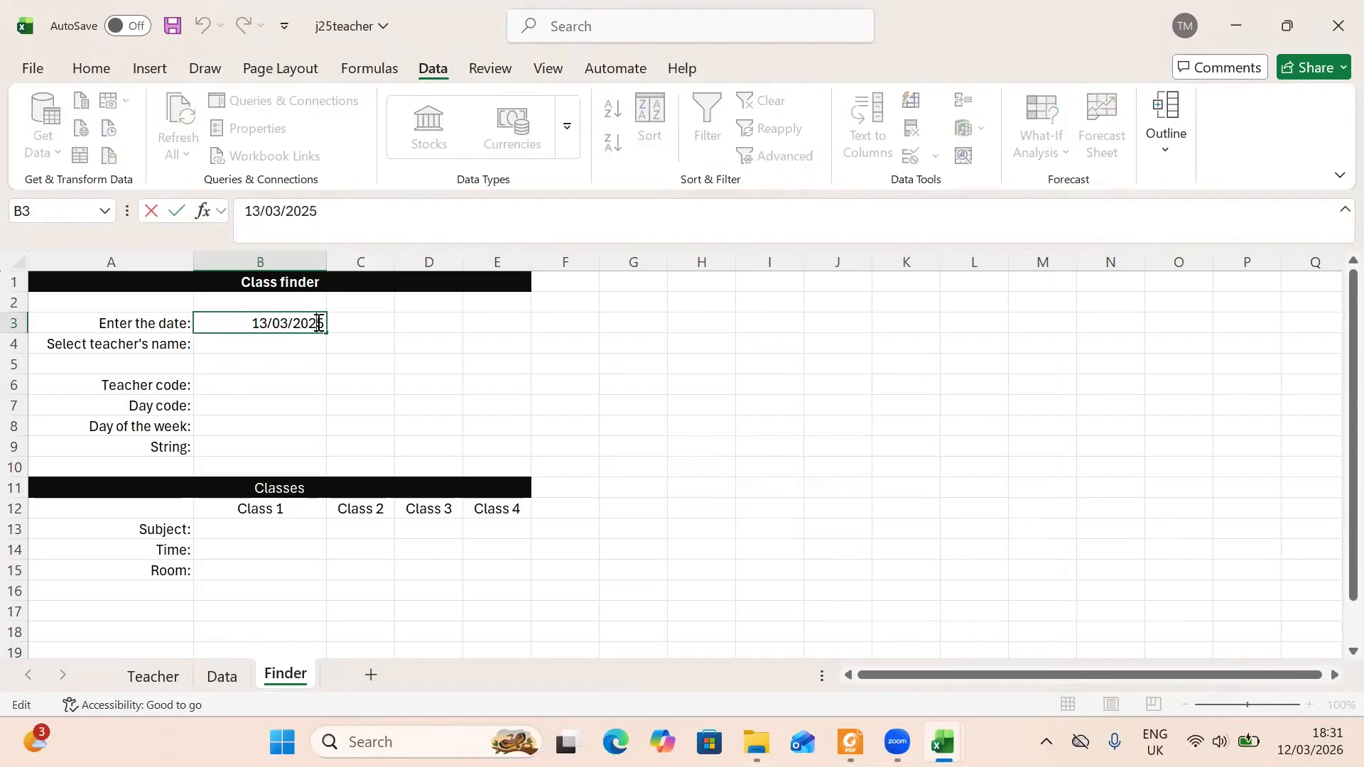
{"action": "key", "text": "BackSpace"}
{"action": "type", "text": "9"}
{"action": "key", "text": "Return"}
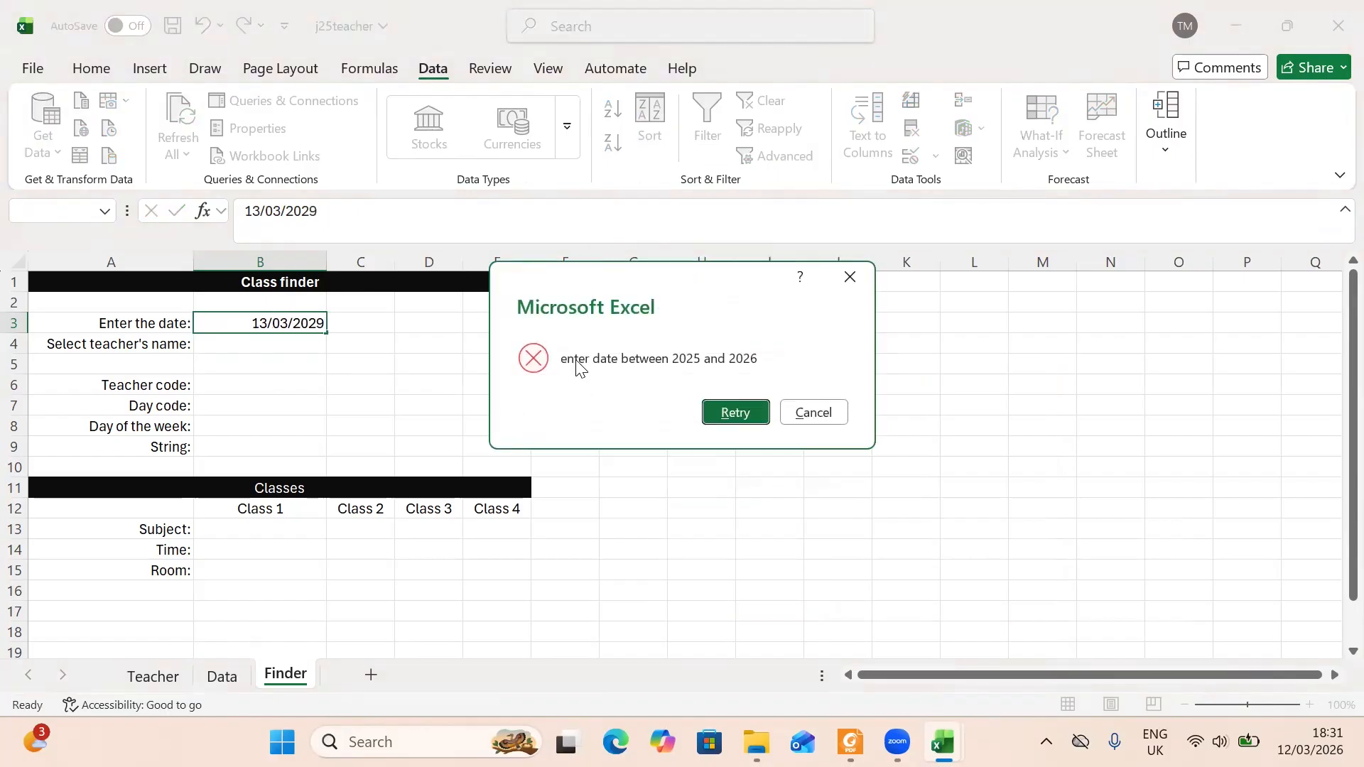
{"action": "left_click", "coordinate": [740, 411]}
{"action": "key", "text": "Return"}
{"action": "left_click", "coordinate": [803, 414]}
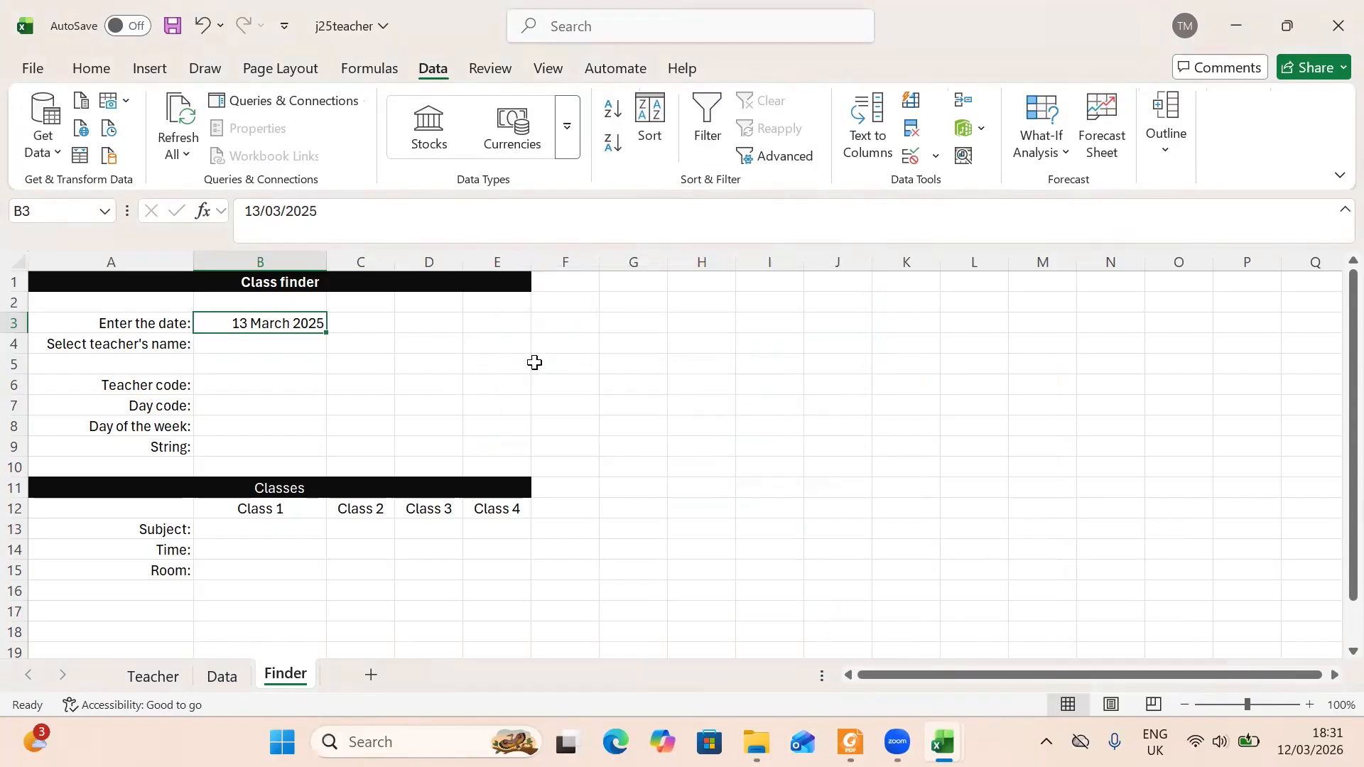
- Select cell B4, read task 3 in the exam paper and return to the j25teacher workbook
{"action": "left_click", "coordinate": [361, 328]}
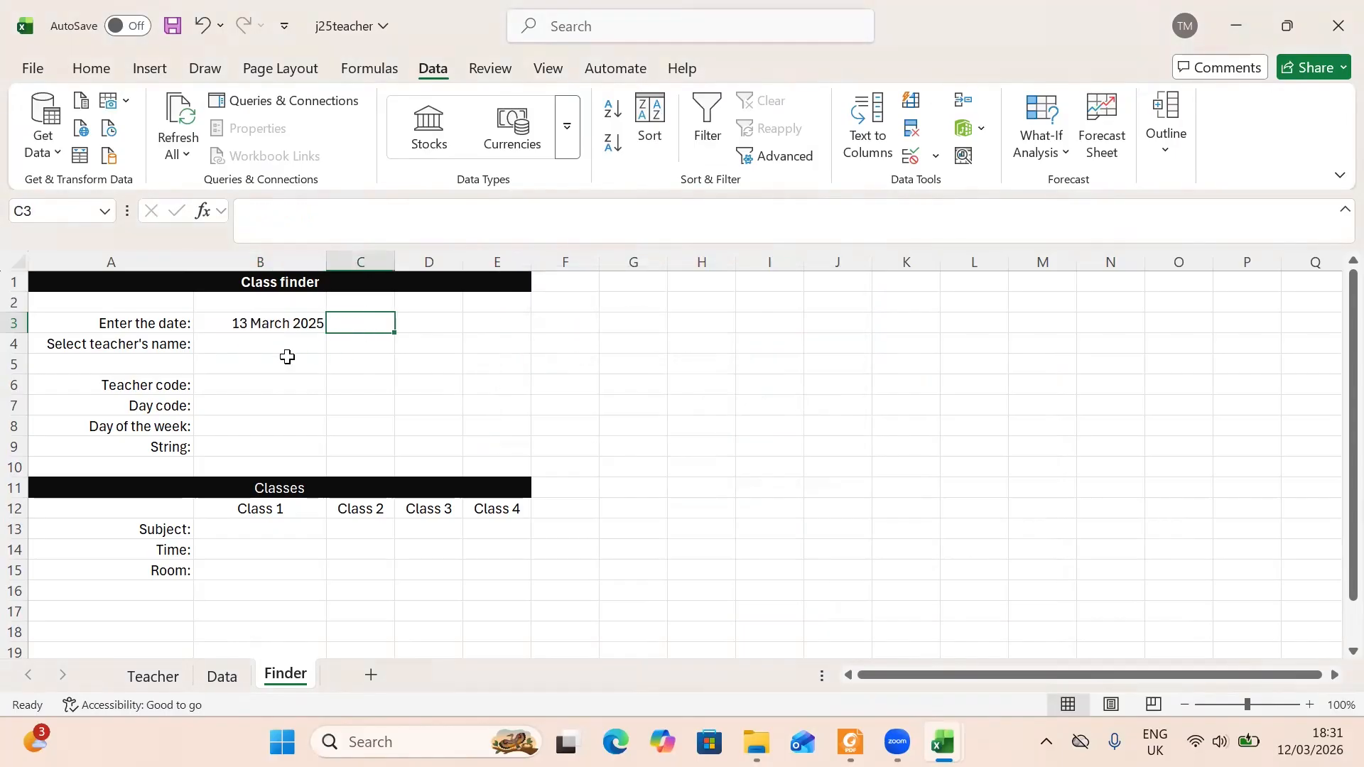
{"action": "left_click", "coordinate": [252, 346]}
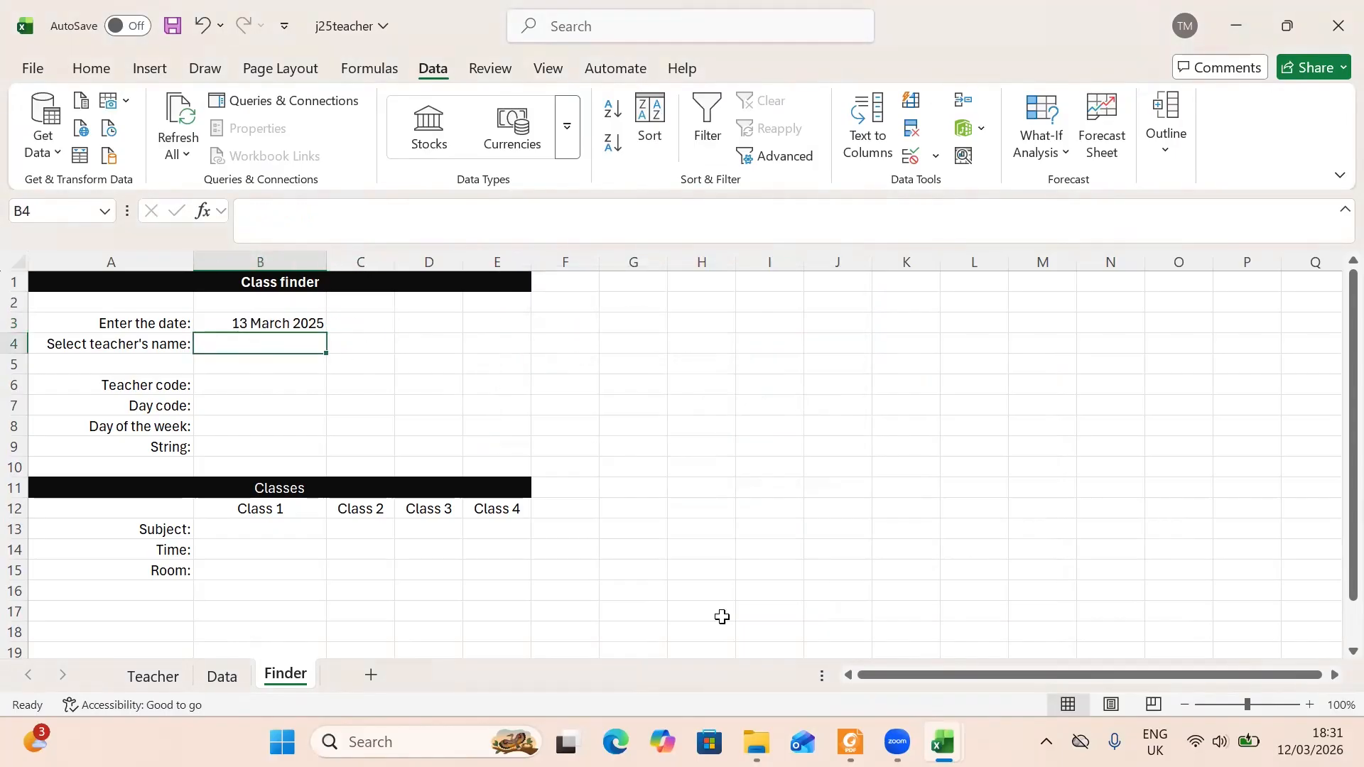
{"action": "mouse_move", "coordinate": [850, 741]}
{"action": "left_click", "coordinate": [760, 612]}
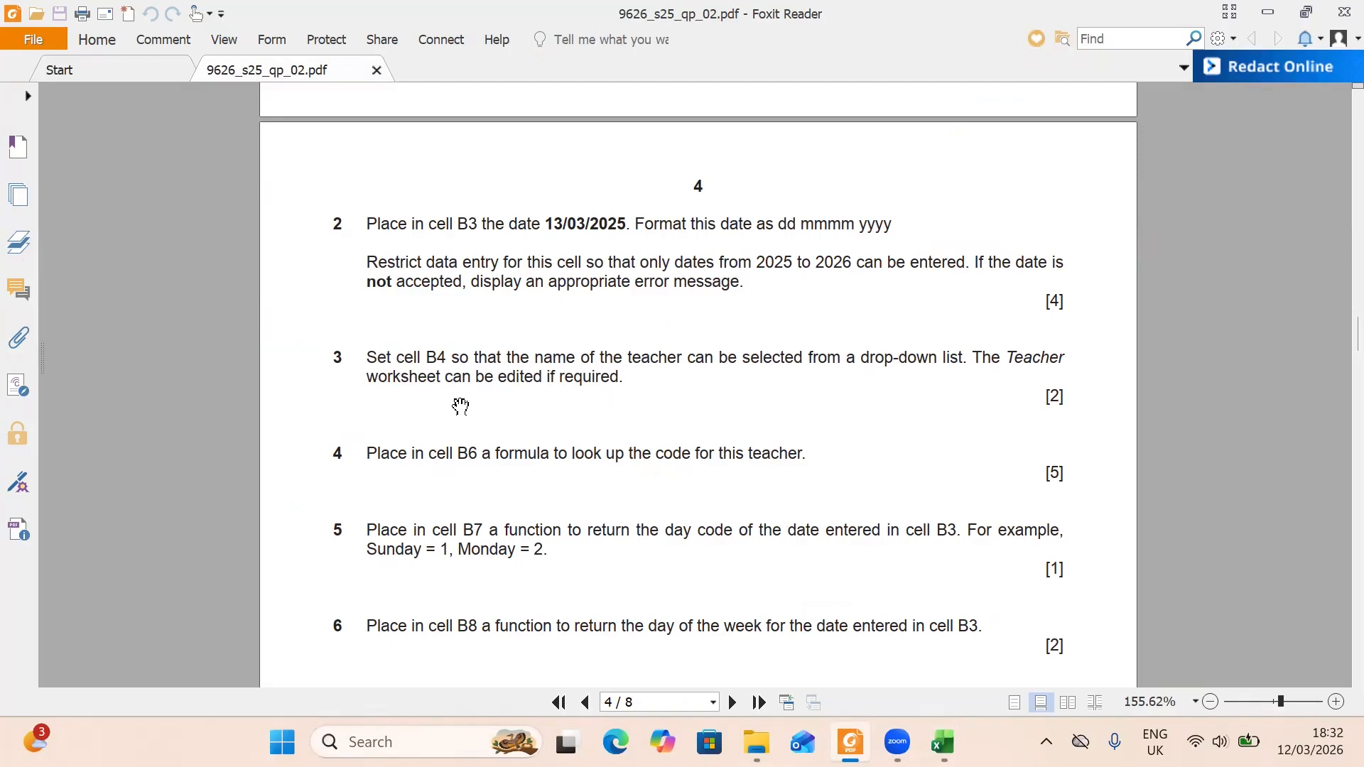
{"action": "mouse_move", "coordinate": [942, 741]}
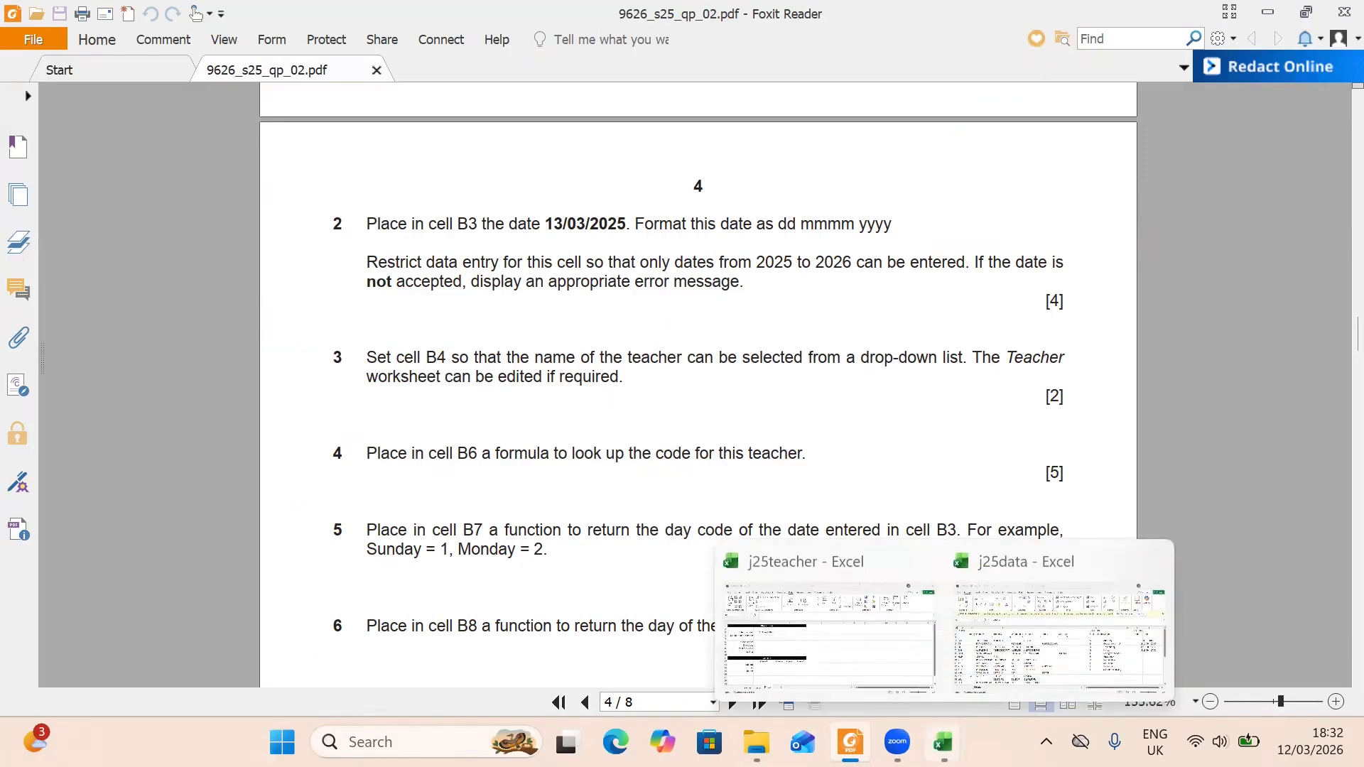
{"action": "left_click", "coordinate": [859, 659]}
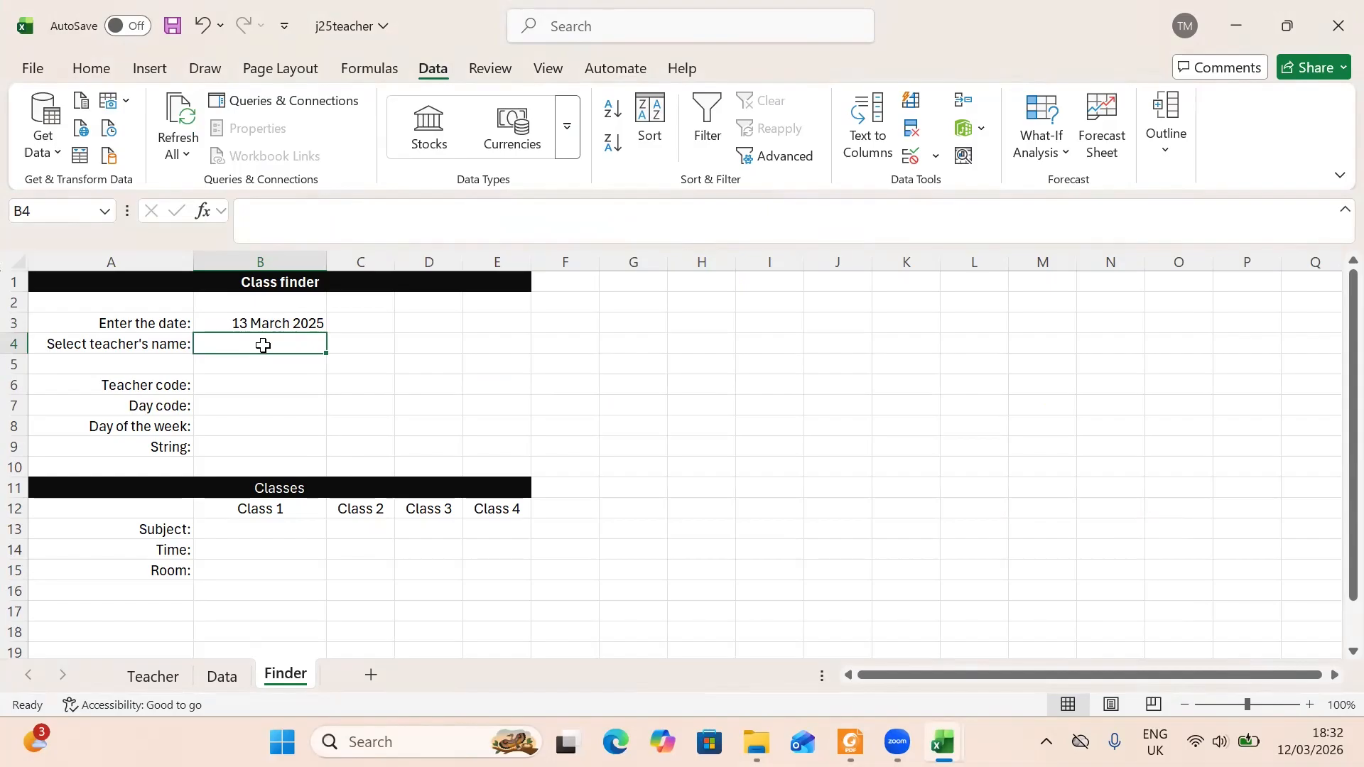
- Add a List validation with an in-cell dropdown to cell B4, using the teacher names in Teacher!$B$2:$B$29 as the source
{"action": "right_click", "coordinate": [263, 346]}
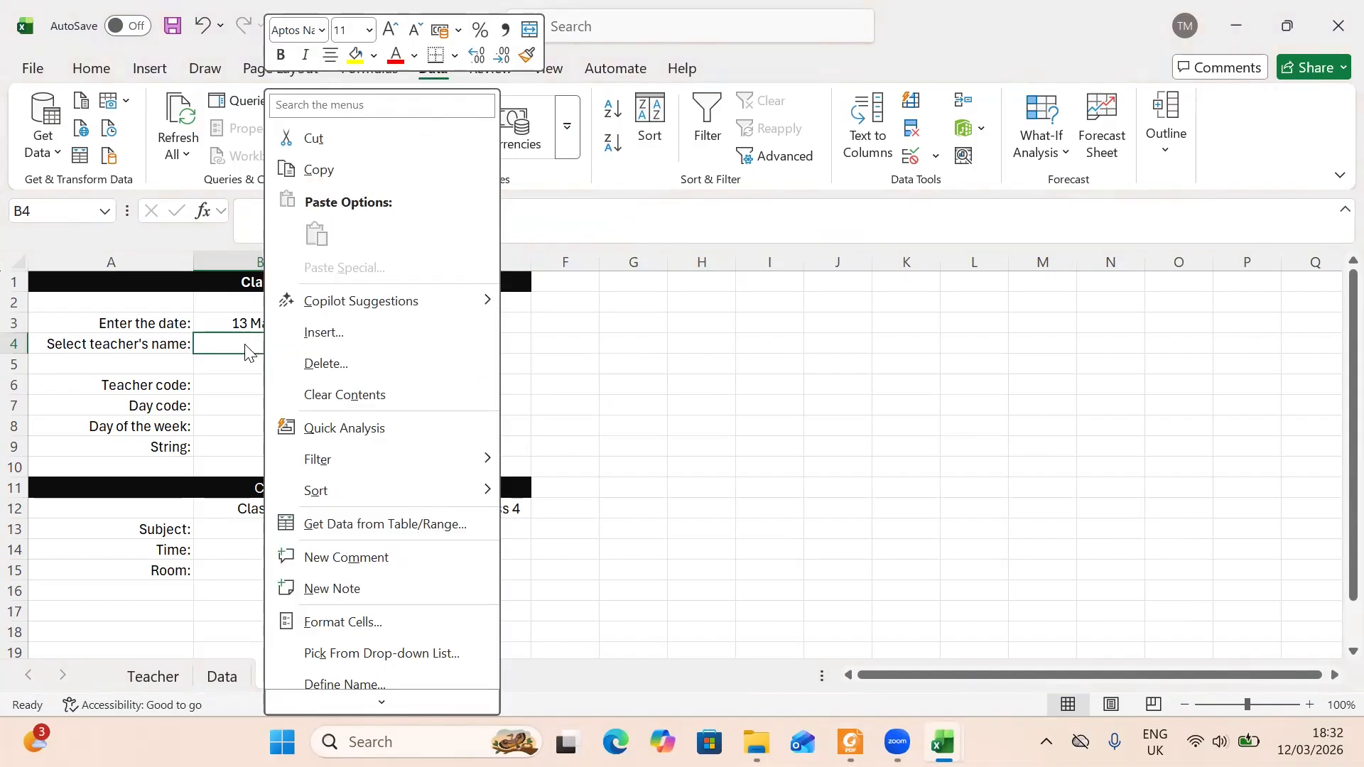
{"action": "left_click", "coordinate": [227, 347]}
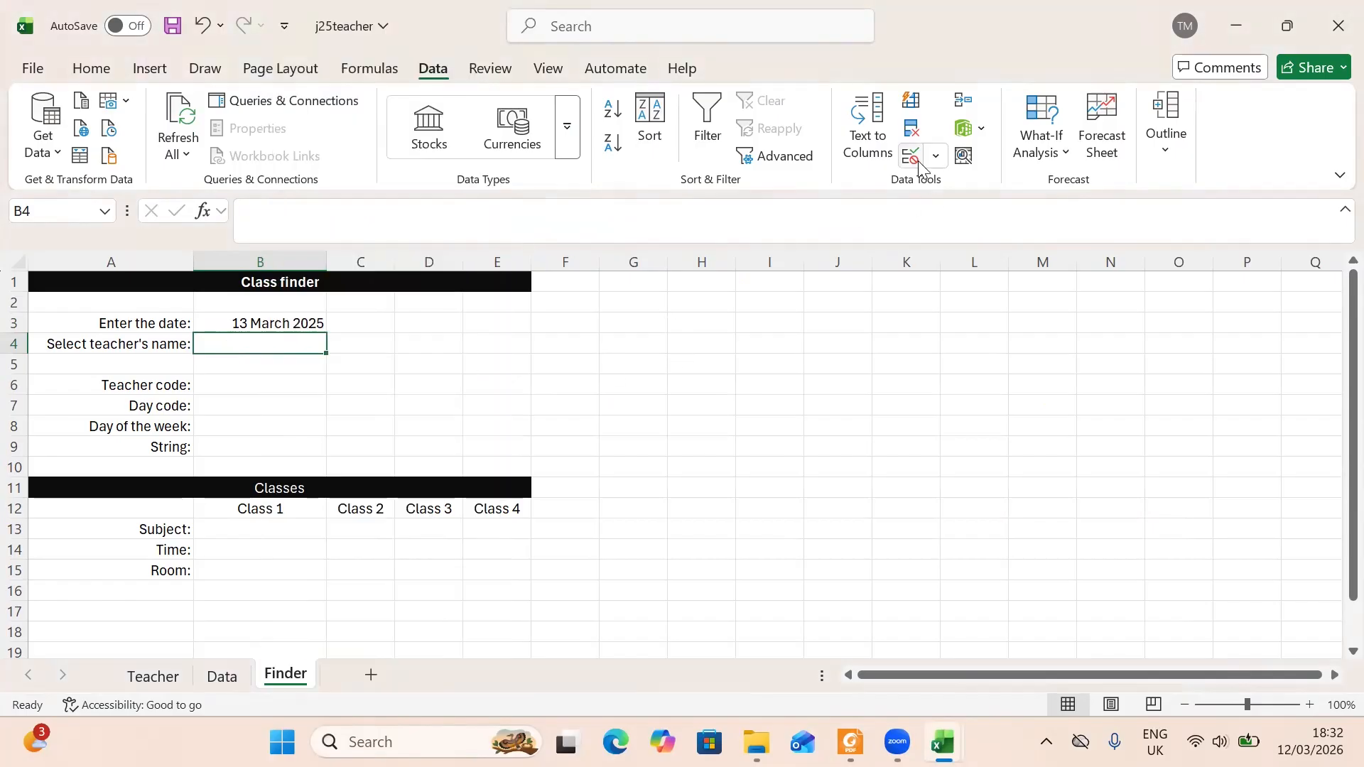
{"action": "left_click", "coordinate": [935, 155]}
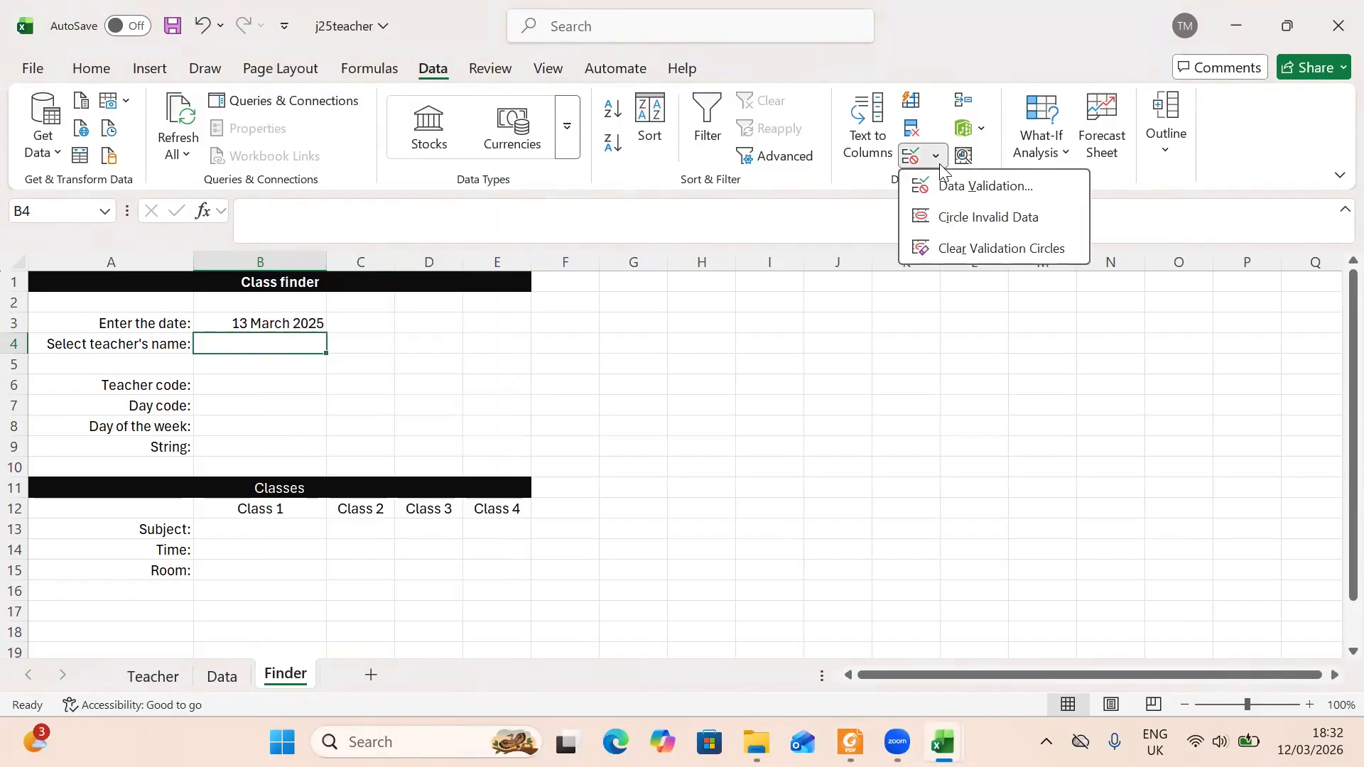
{"action": "left_click", "coordinate": [964, 193]}
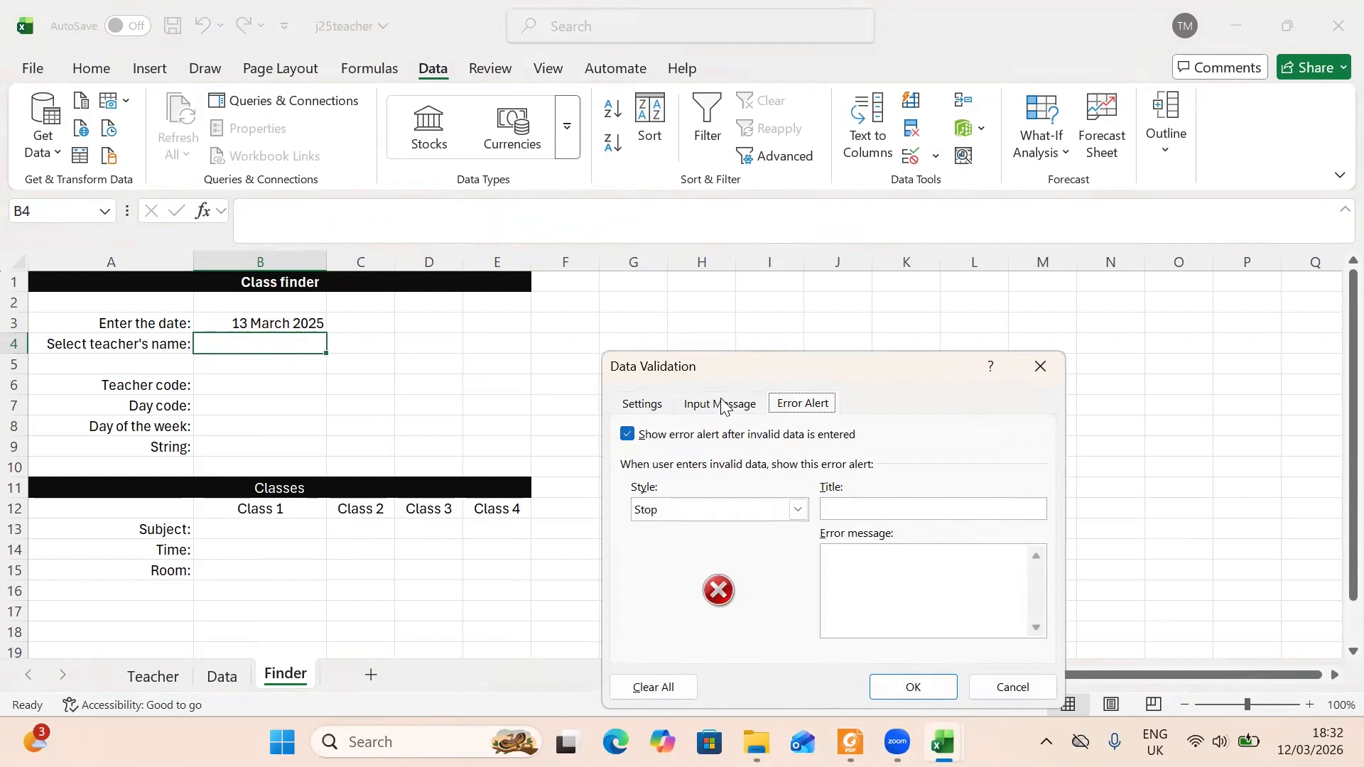
{"action": "left_click", "coordinate": [643, 404]}
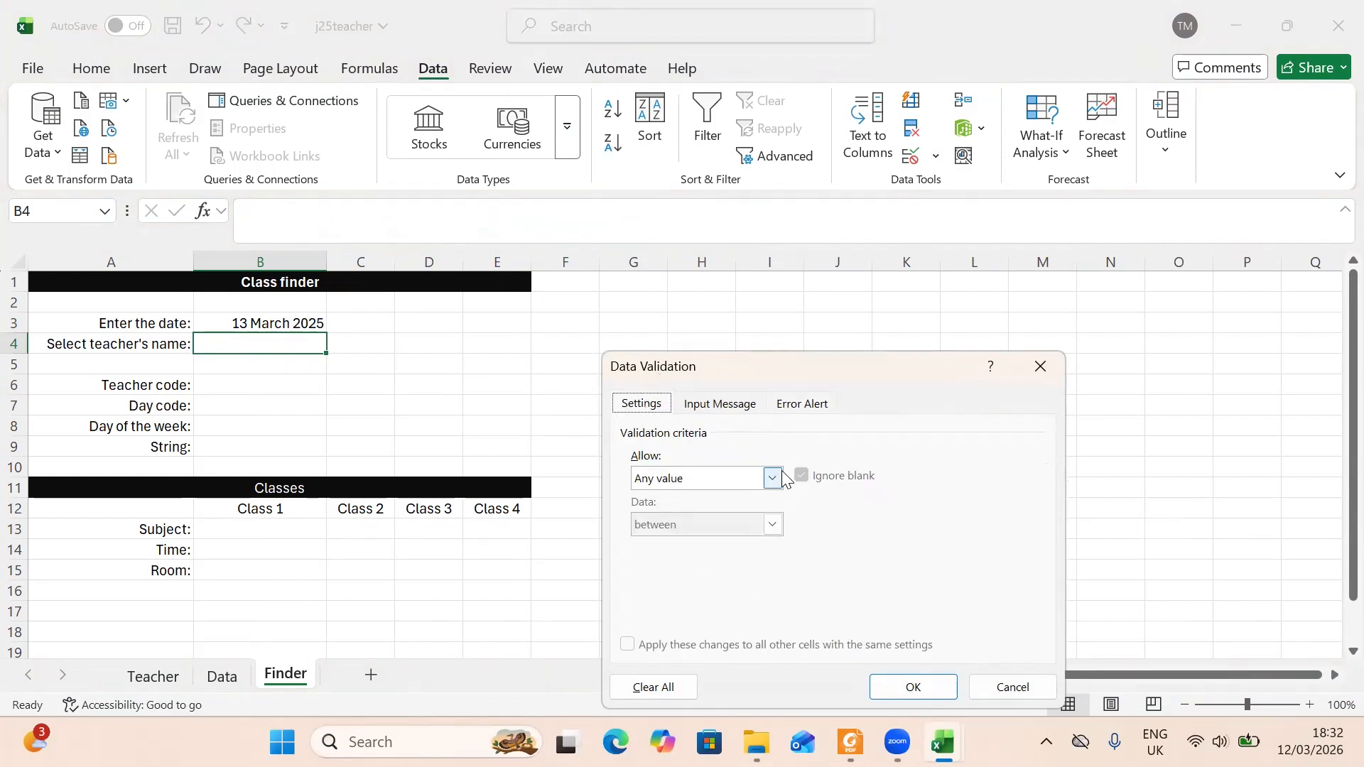
{"action": "left_click", "coordinate": [771, 479]}
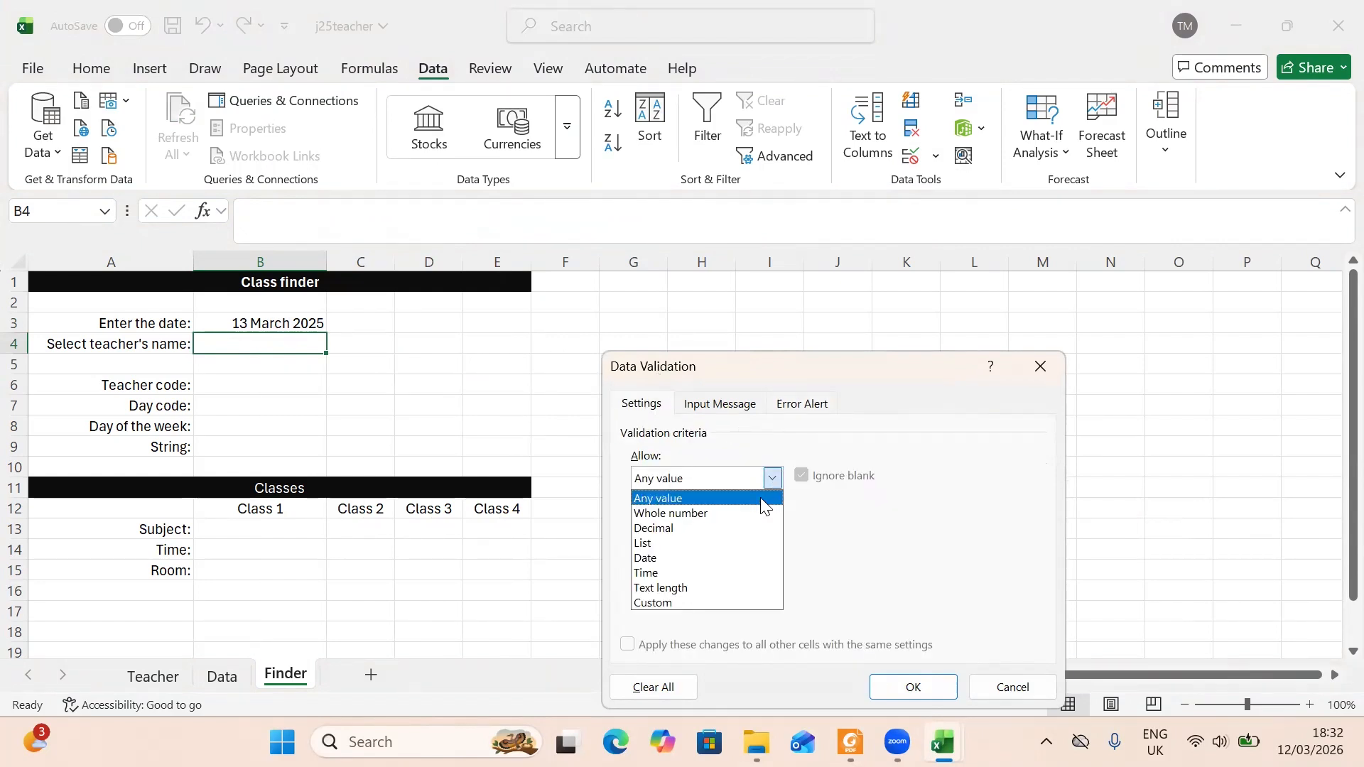
{"action": "left_click", "coordinate": [727, 544]}
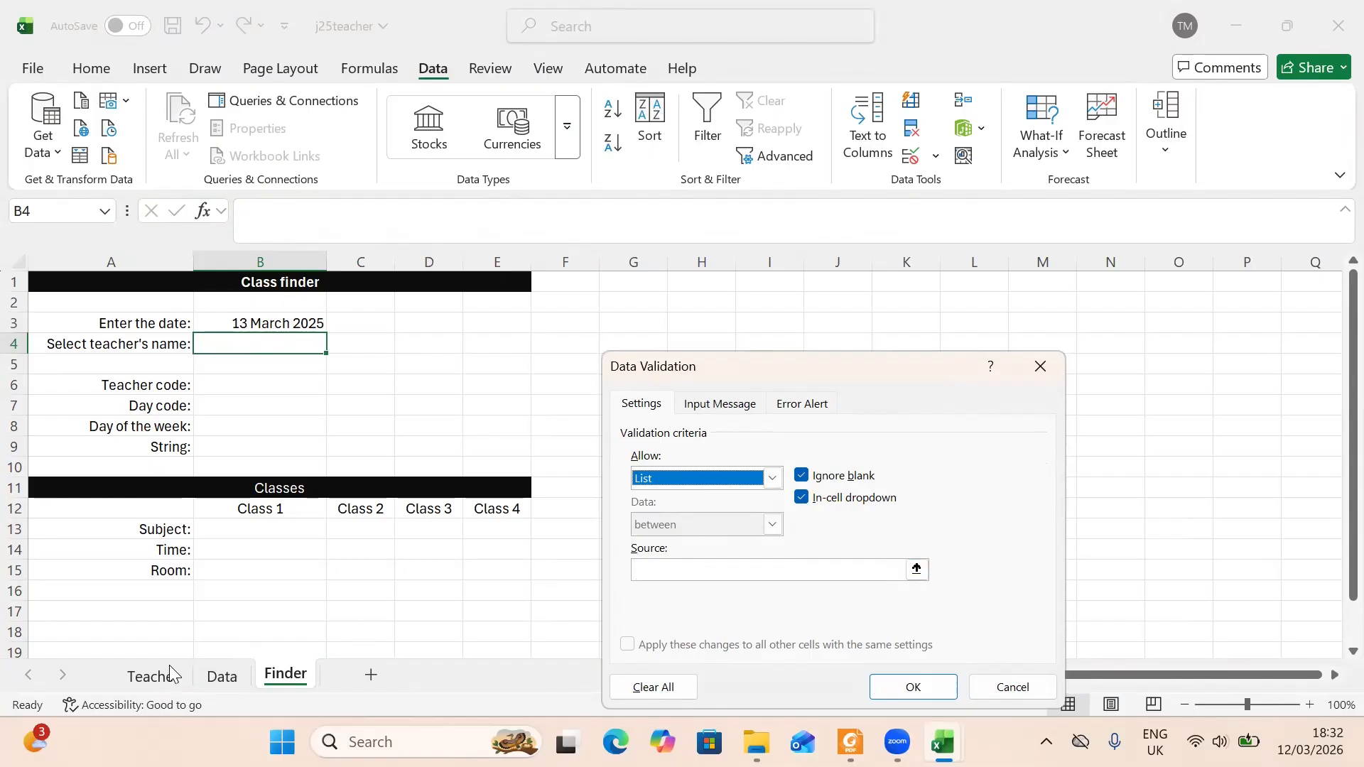
{"action": "left_click", "coordinate": [731, 568]}
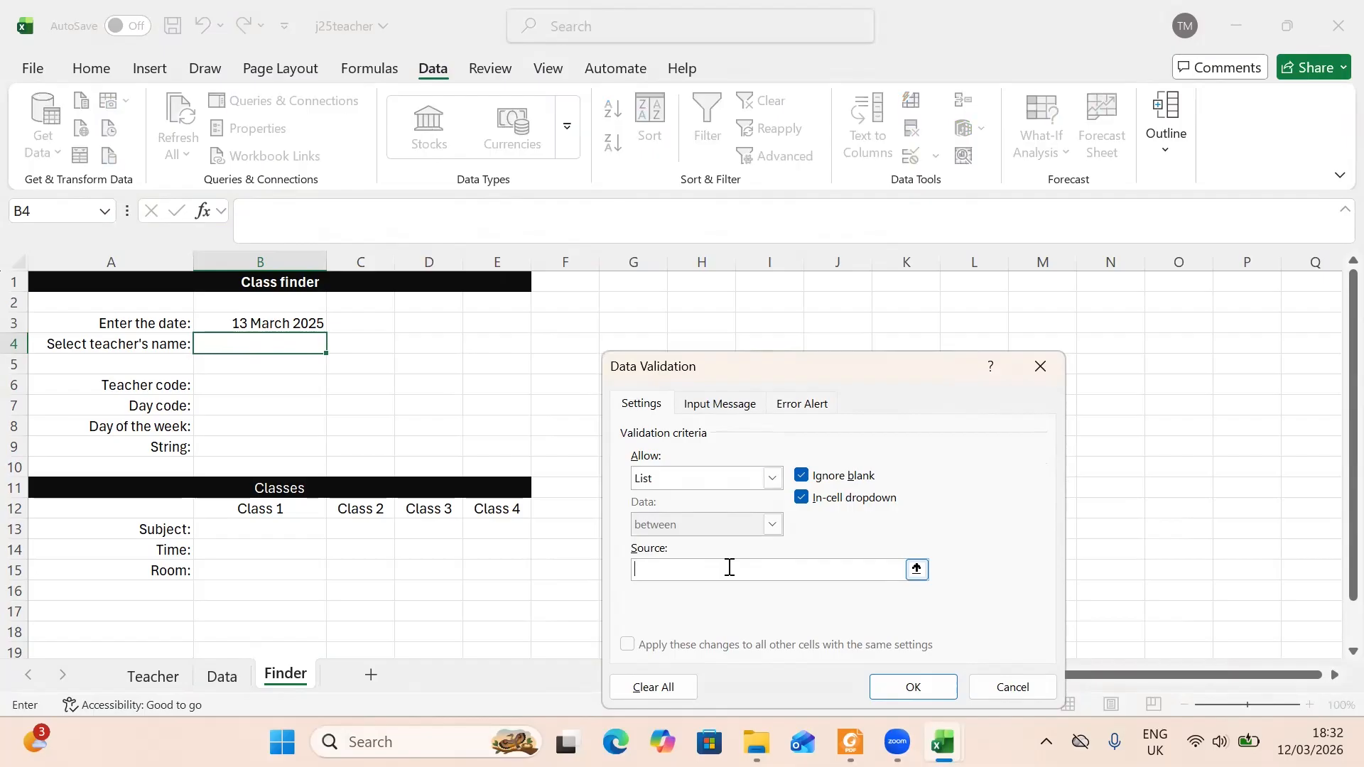
{"action": "left_click", "coordinate": [153, 676]}
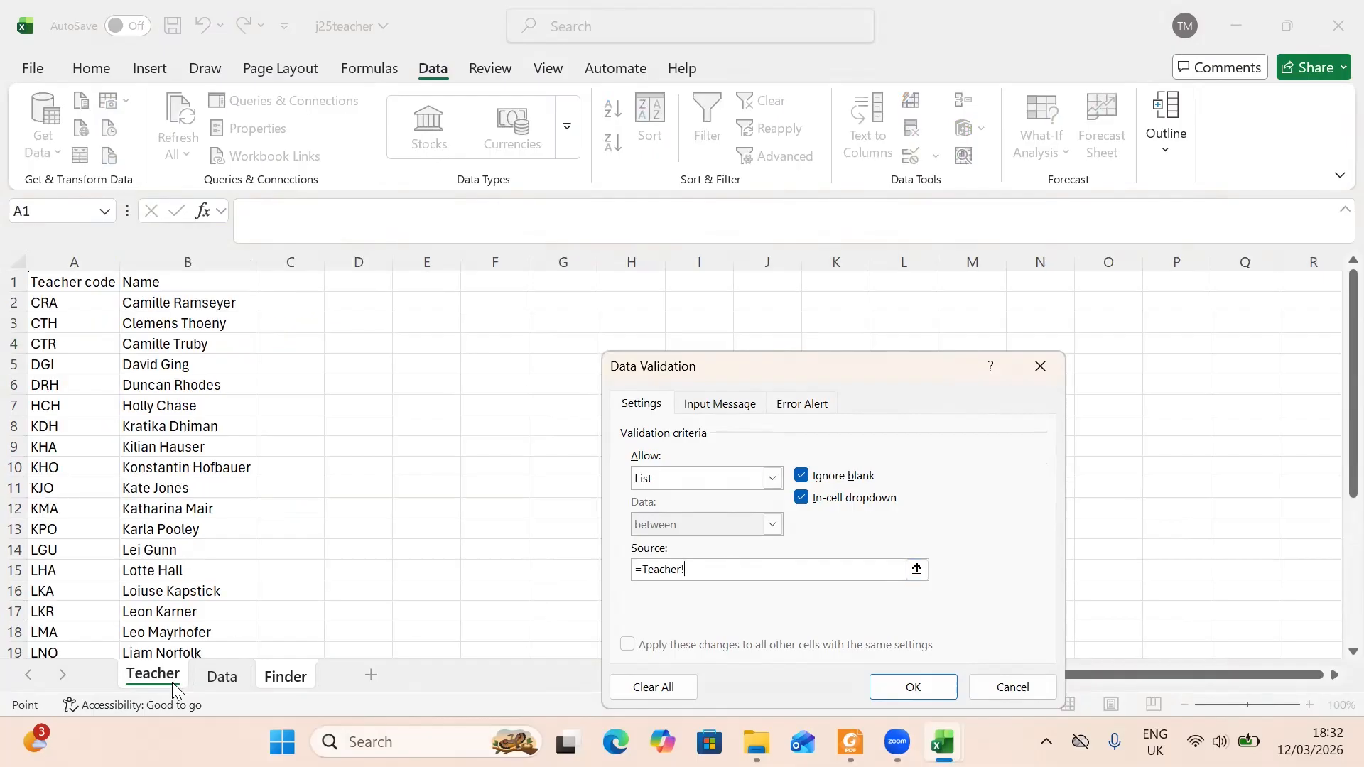
{"action": "left_click", "coordinate": [171, 302]}
{"action": "left_click_drag", "start_coordinate": [171, 303], "coordinate": [154, 610]}
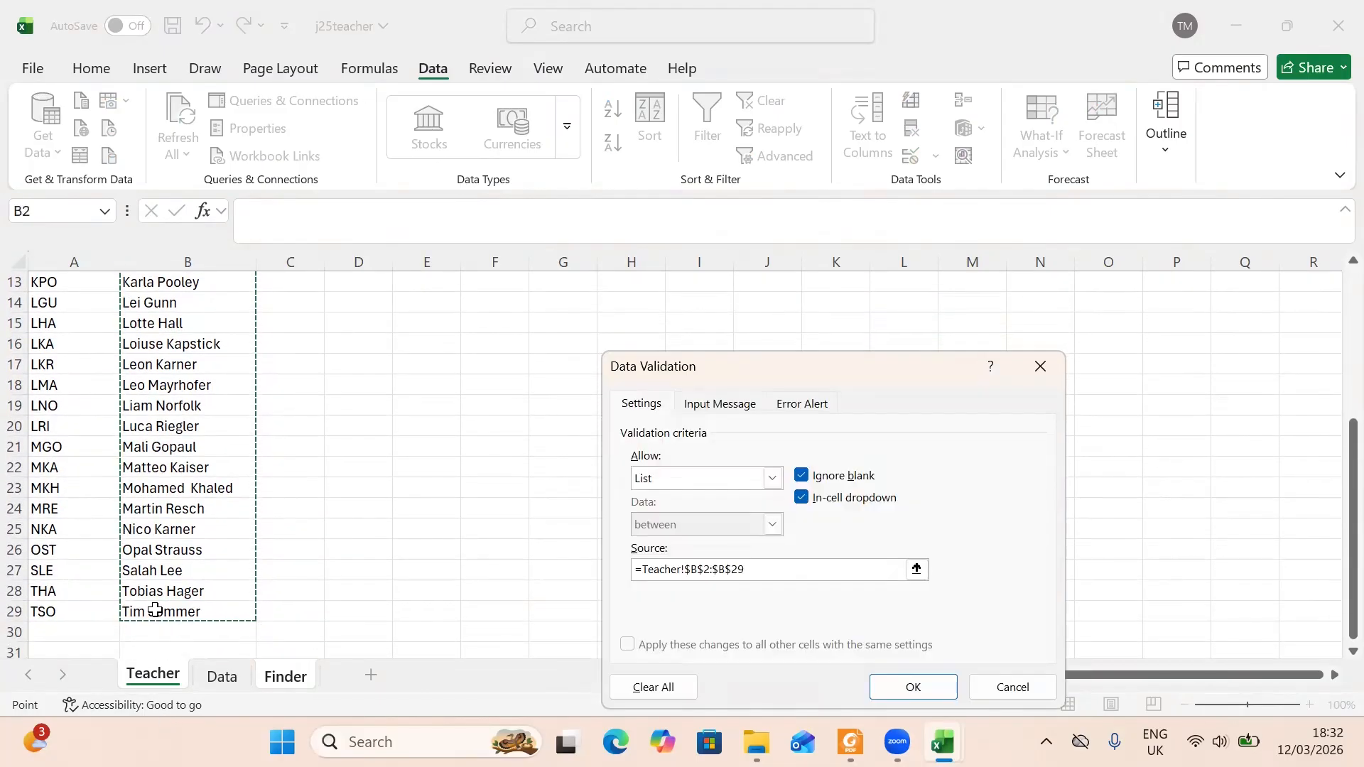
{"action": "left_click", "coordinate": [891, 681]}
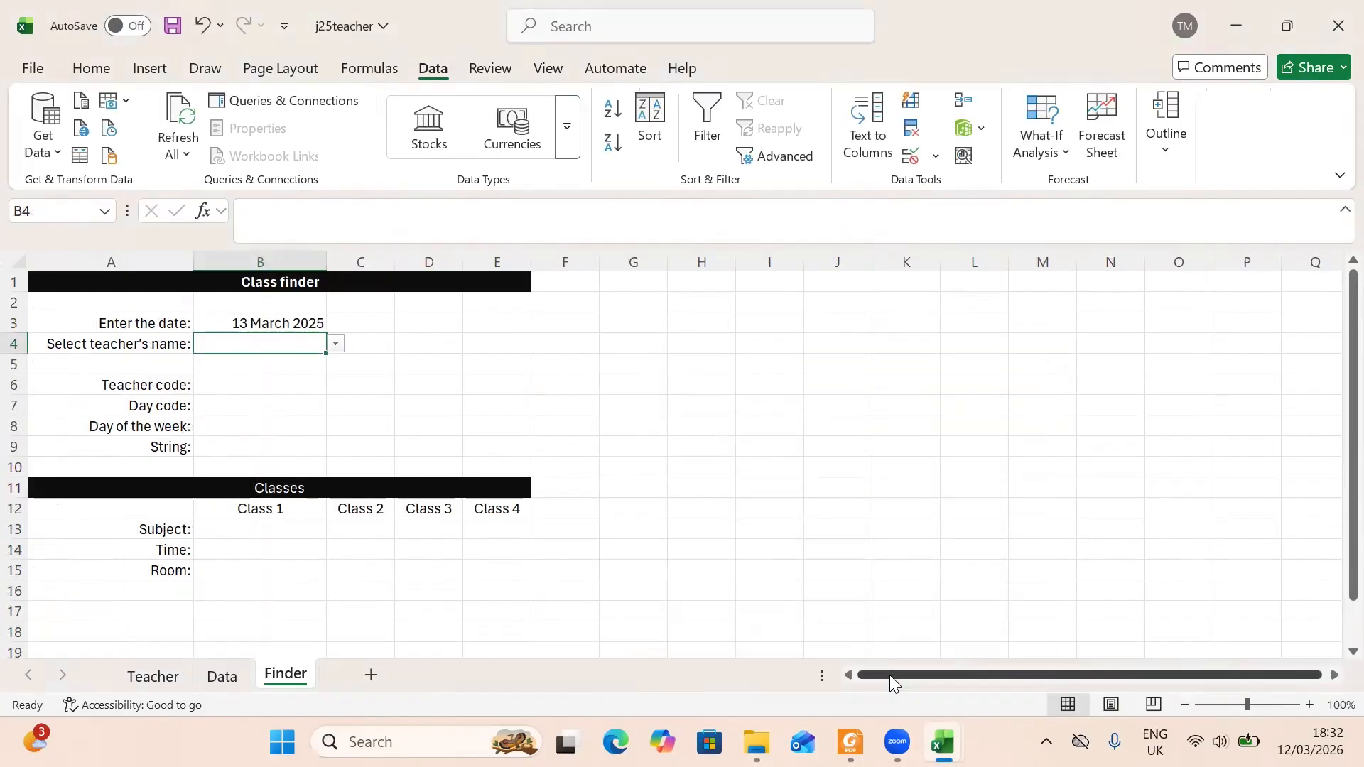
- Try the drop-down list in cell B4 with the second teacher's name, and settle on the fifth teacher's name
{"action": "left_click", "coordinate": [336, 345]}
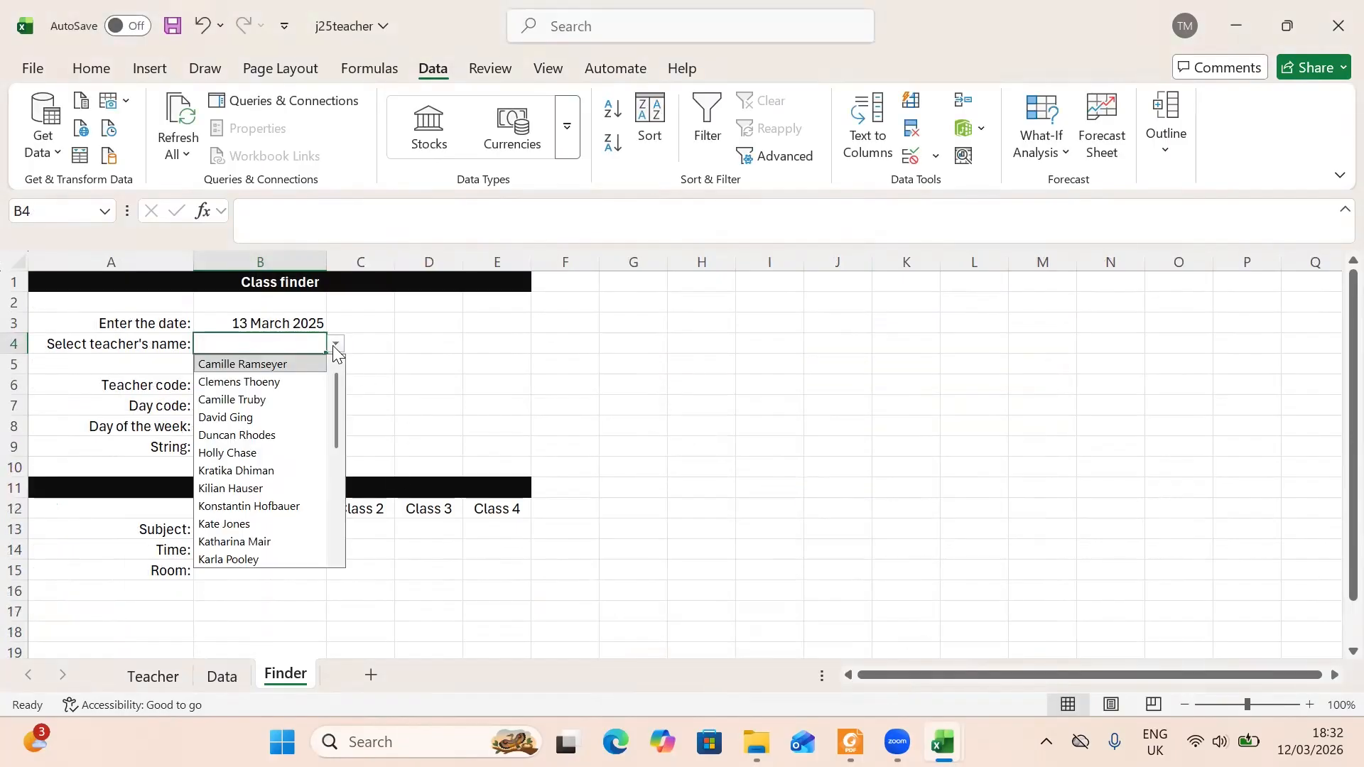
{"action": "left_click", "coordinate": [271, 379]}
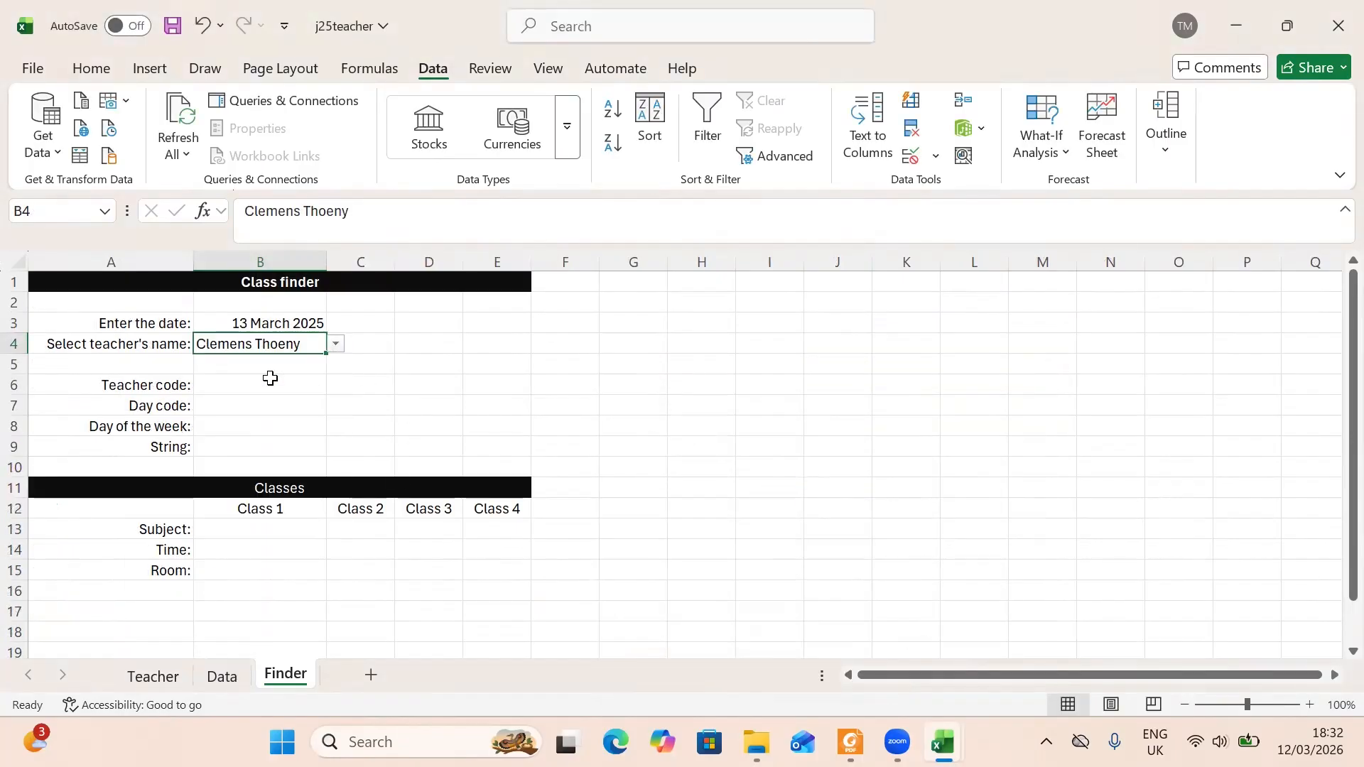
{"action": "left_click", "coordinate": [336, 345]}
{"action": "left_click", "coordinate": [296, 440]}
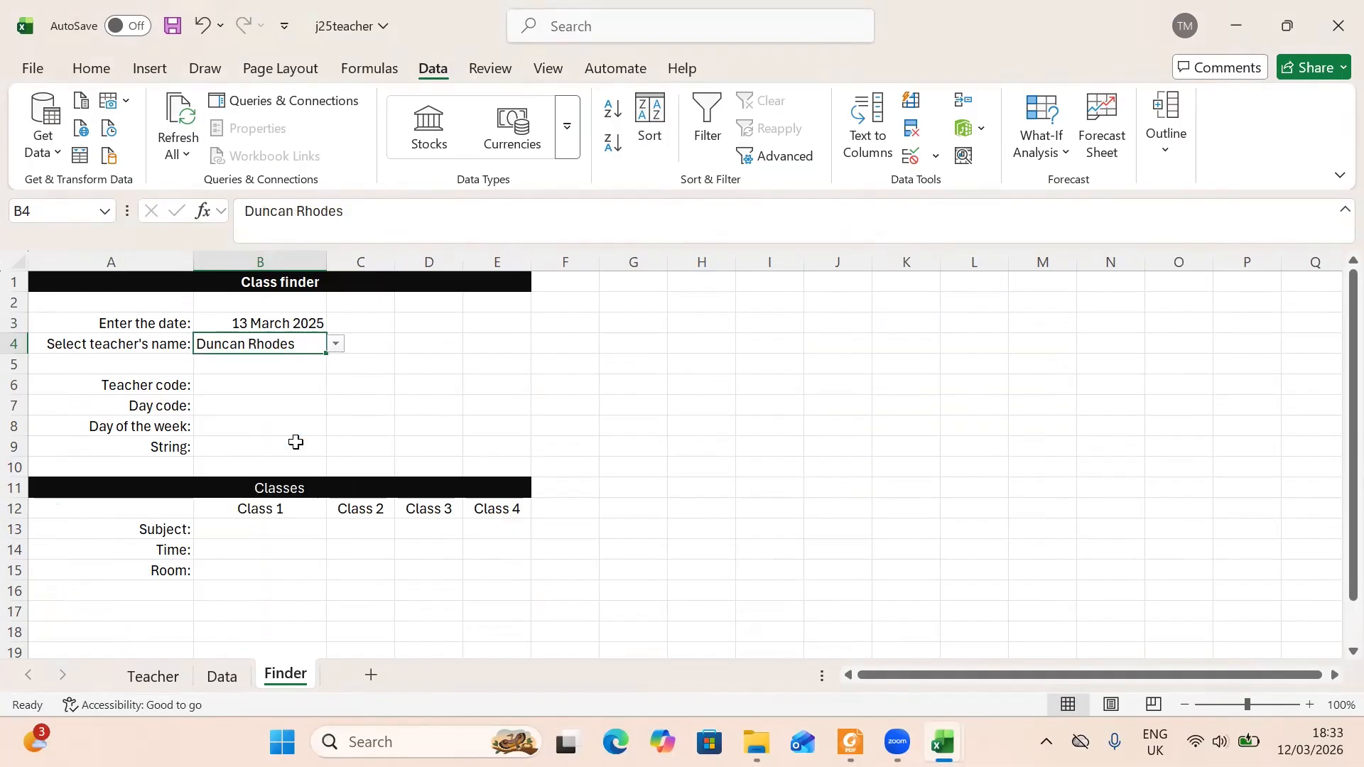
- Select the teacher code cell B6 and switch to the exam paper to read task 4
{"action": "left_click", "coordinate": [384, 383]}
{"action": "left_click", "coordinate": [273, 380]}
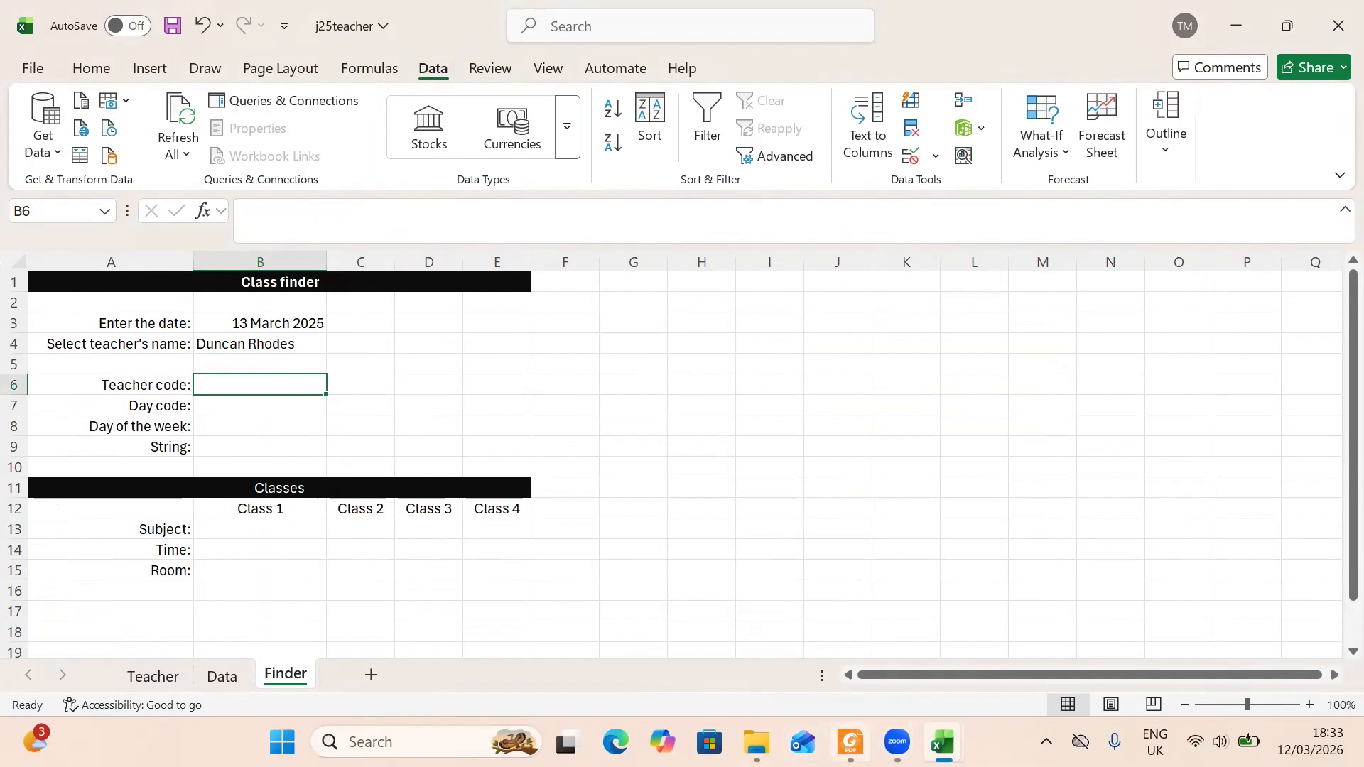
{"action": "mouse_move", "coordinate": [850, 742]}
{"action": "left_click", "coordinate": [849, 618]}
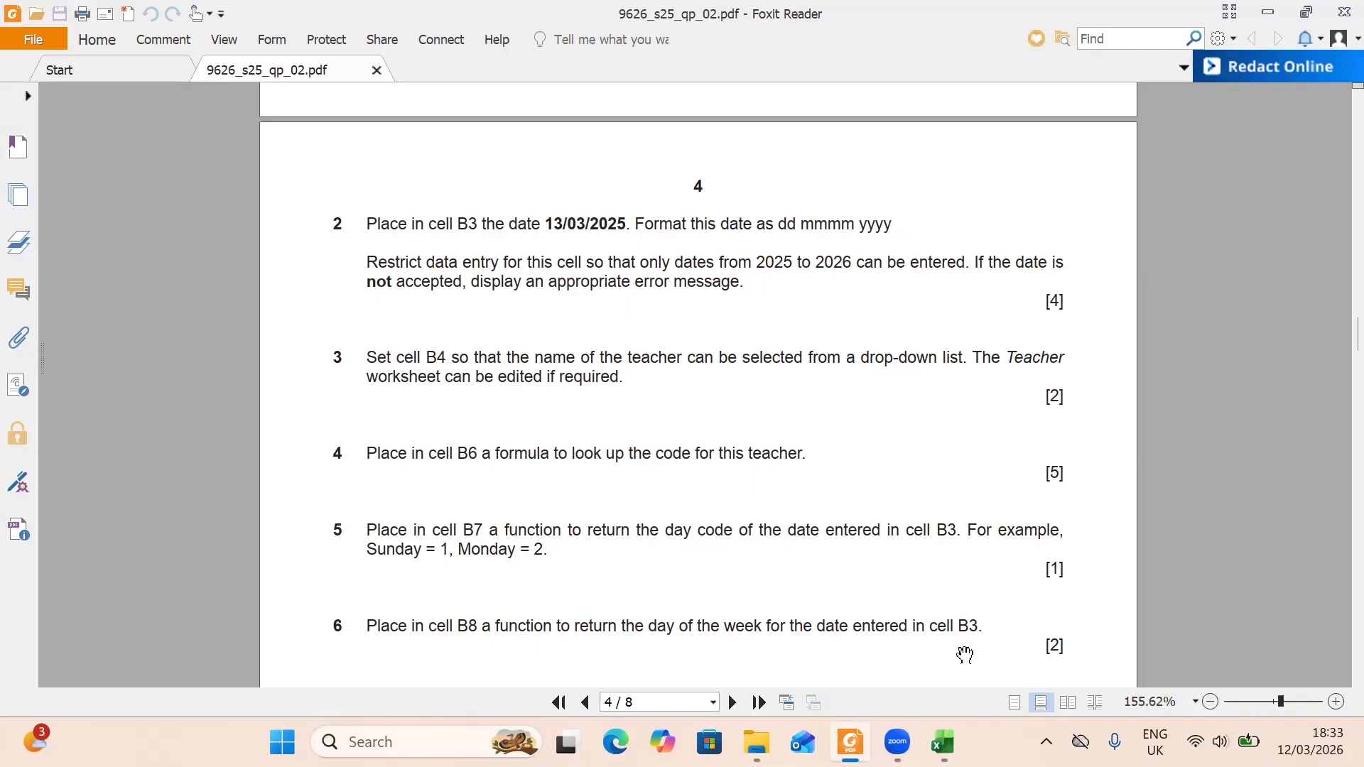
- Return to the j25teacher workbook and examine the Teacher sheet's code and name columns for the lookup in Finder's cell B6
{"action": "mouse_move", "coordinate": [943, 742]}
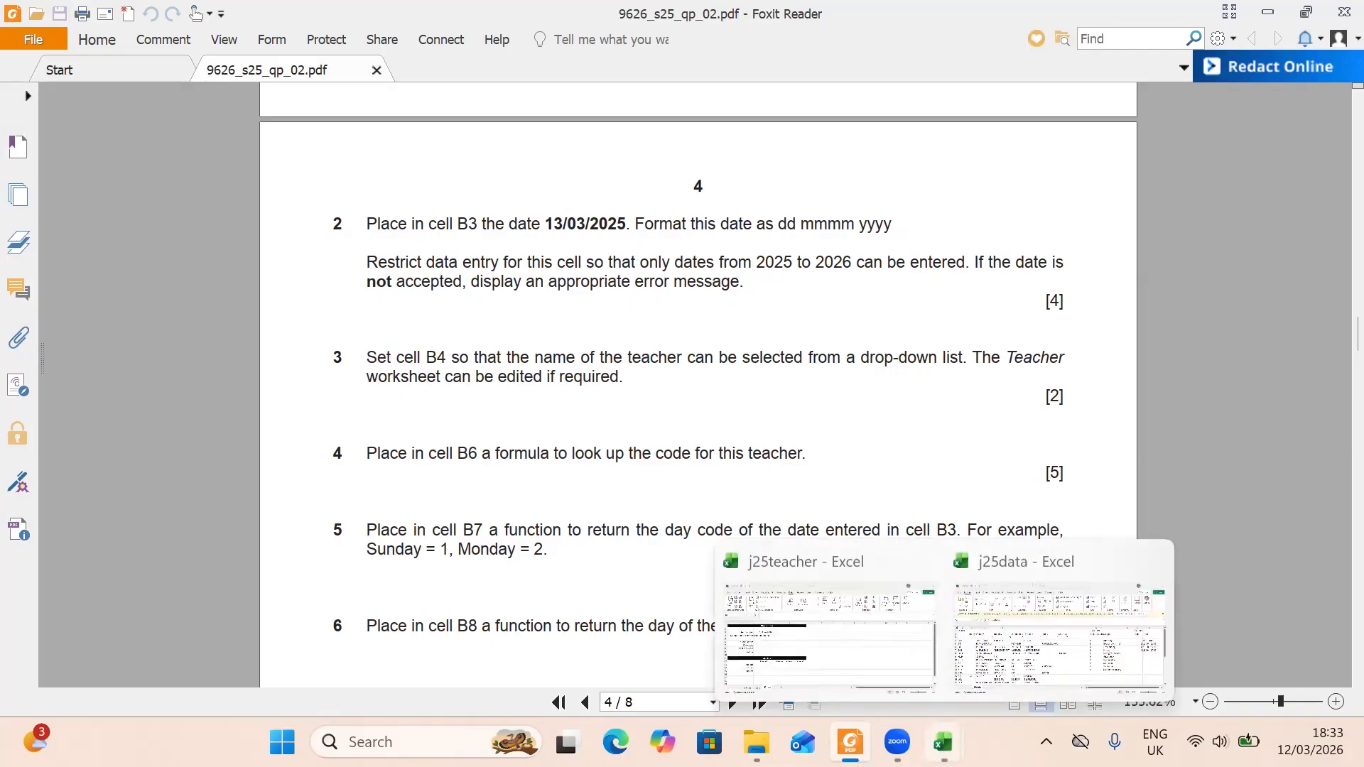
{"action": "left_click", "coordinate": [875, 664]}
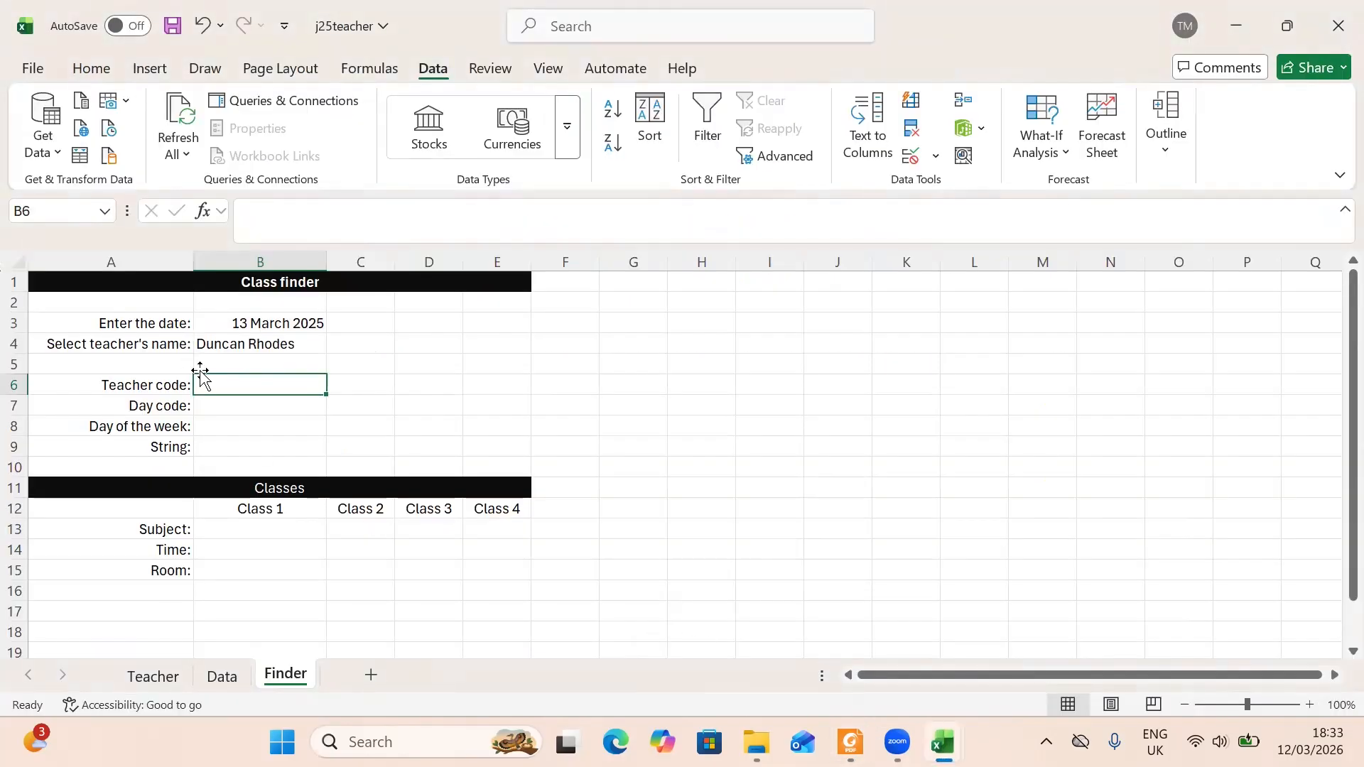
{"action": "left_click", "coordinate": [275, 342]}
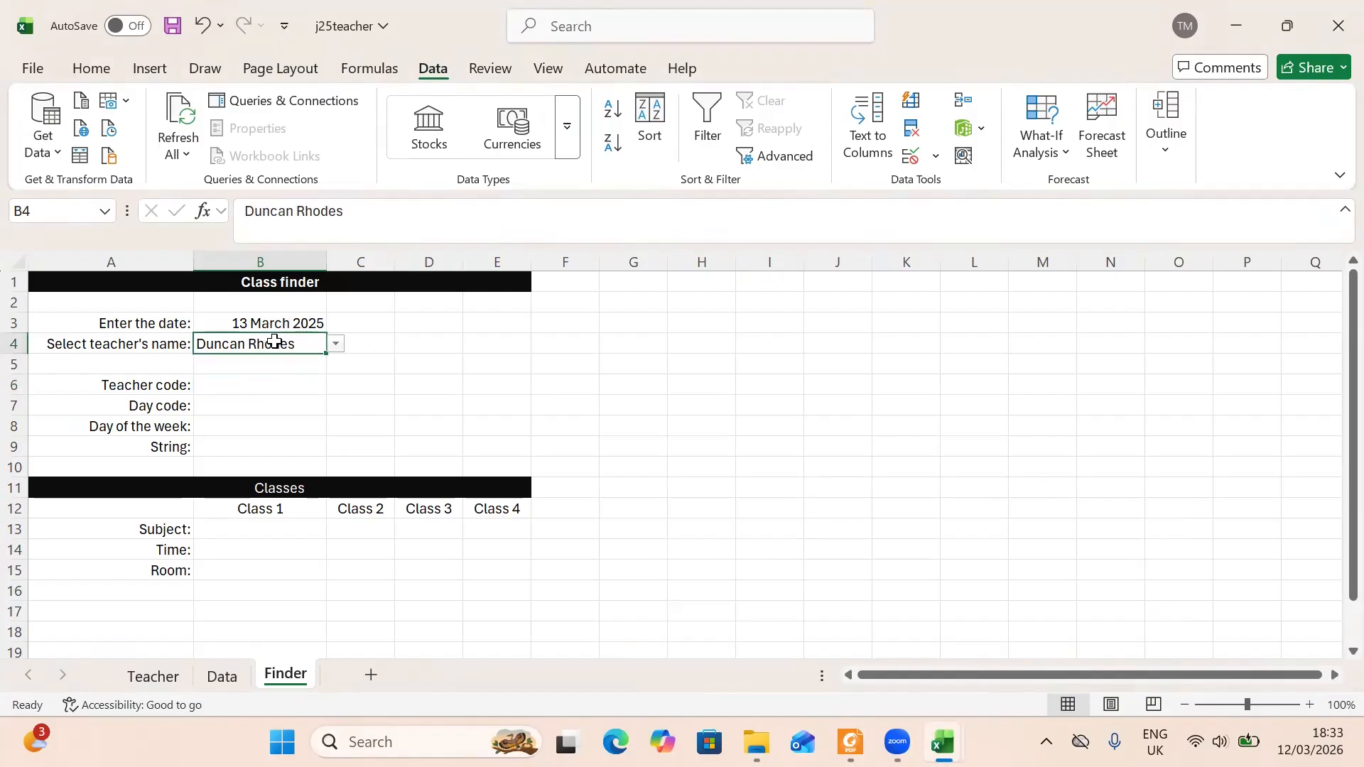
{"action": "left_click", "coordinate": [259, 378]}
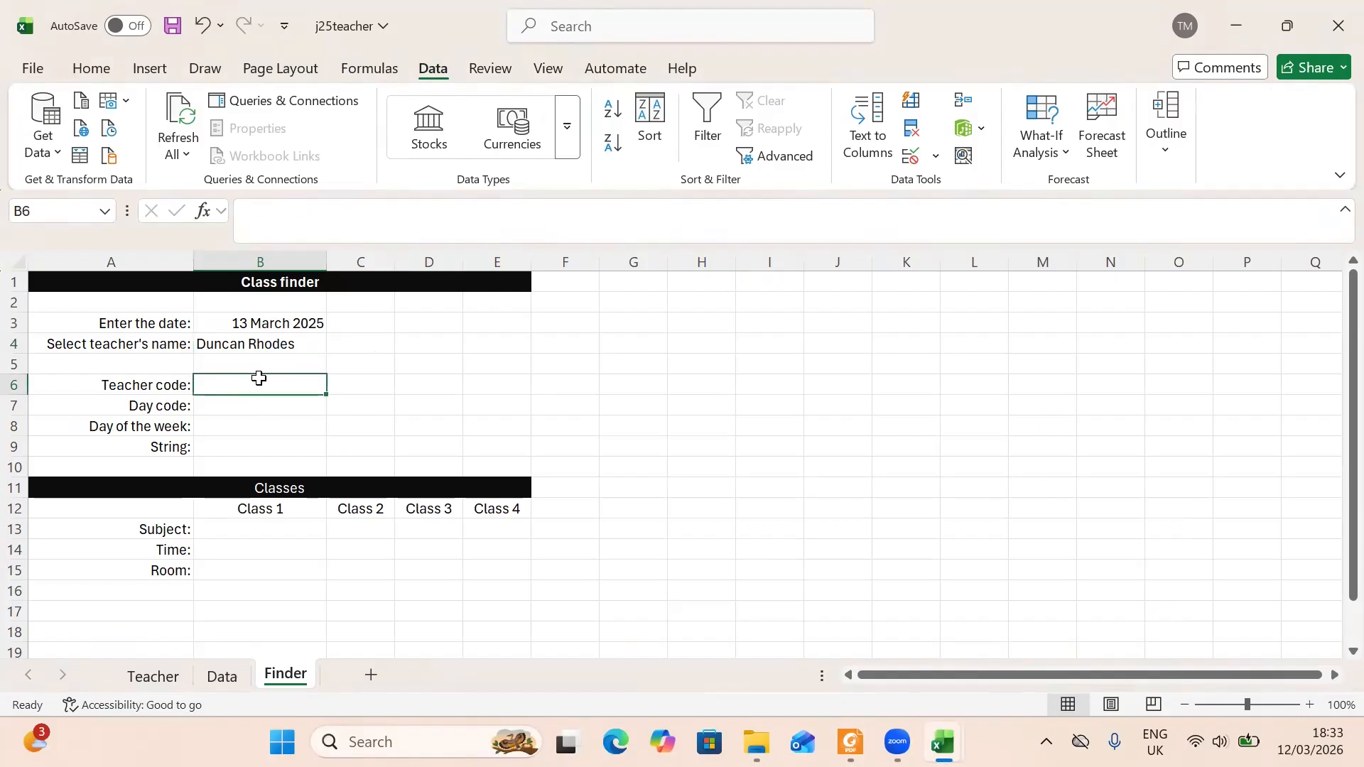
{"action": "left_click", "coordinate": [164, 688]}
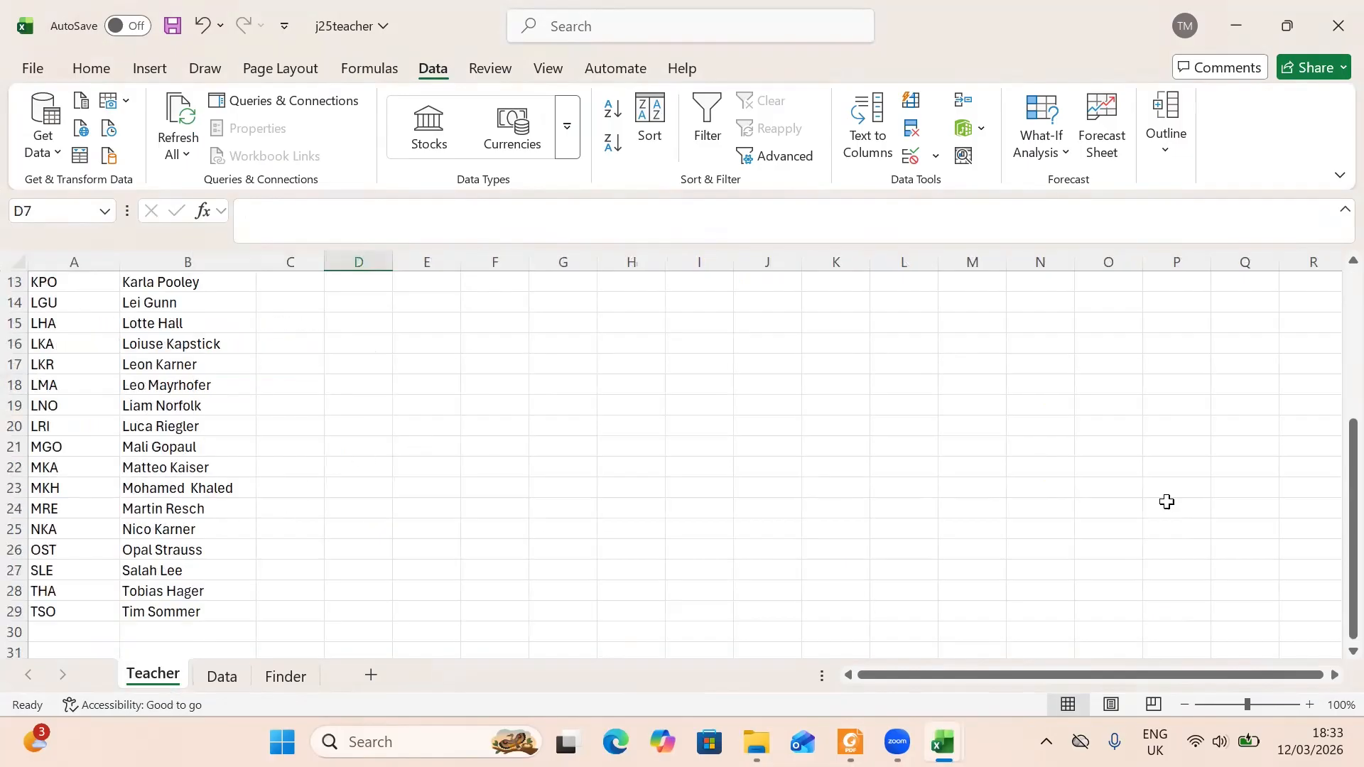
{"action": "left_click_drag", "start_coordinate": [1333, 458], "coordinate": [1330, 267]}
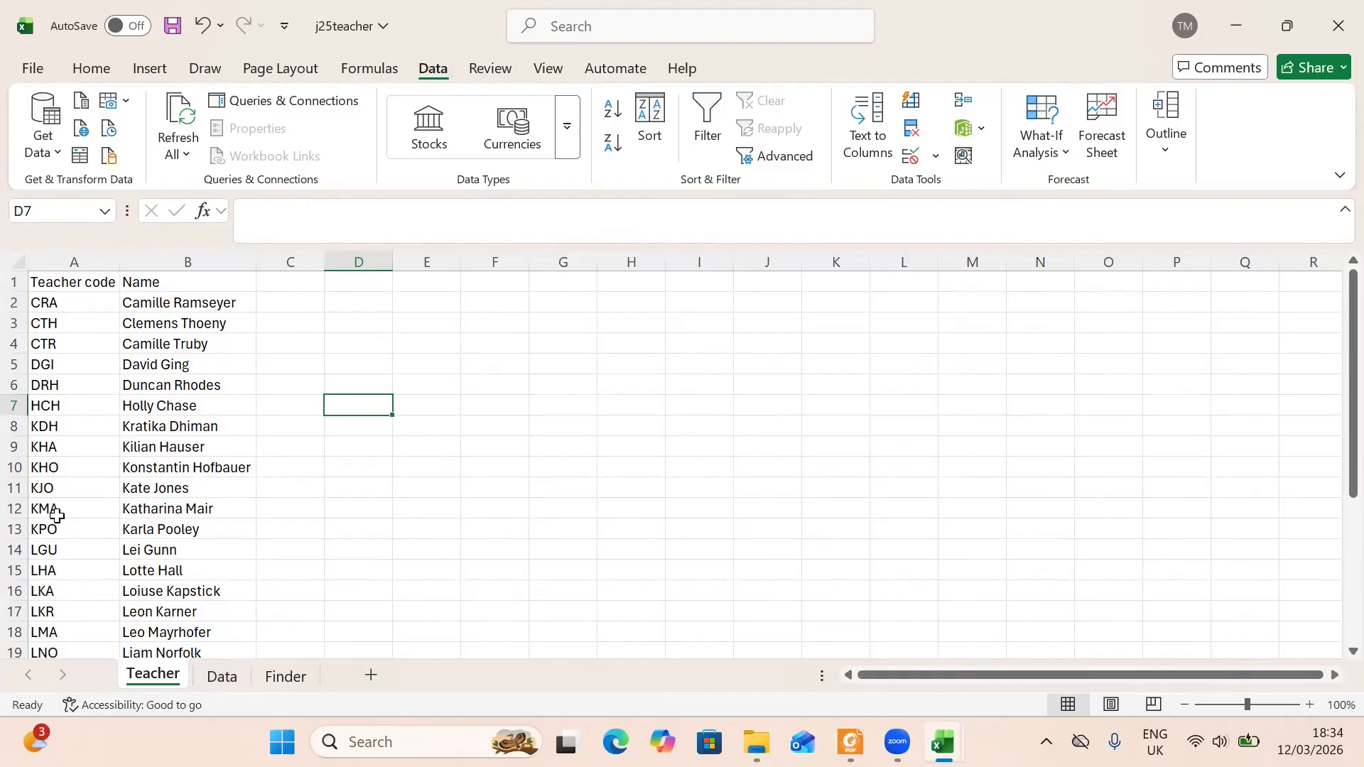
{"action": "mouse_move", "coordinate": [939, 739]}
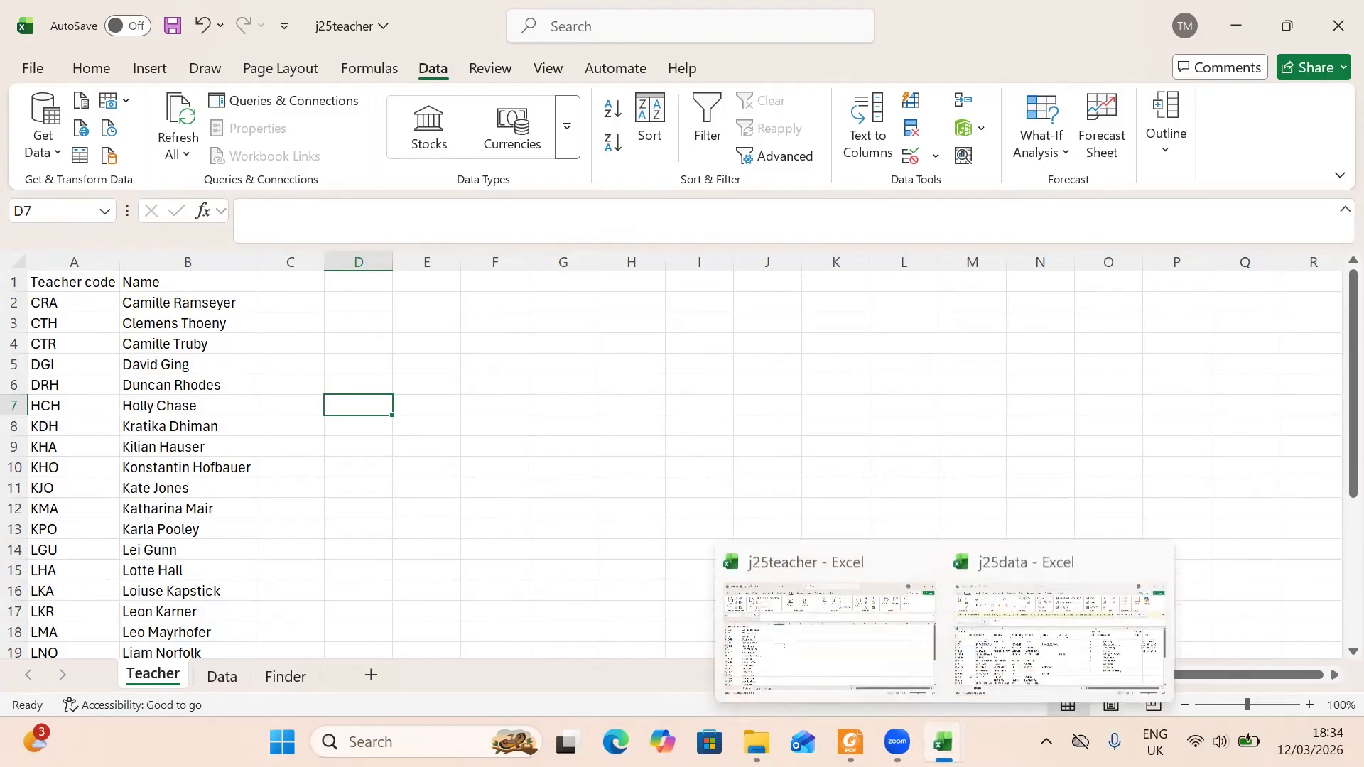
{"action": "left_click", "coordinate": [888, 648]}
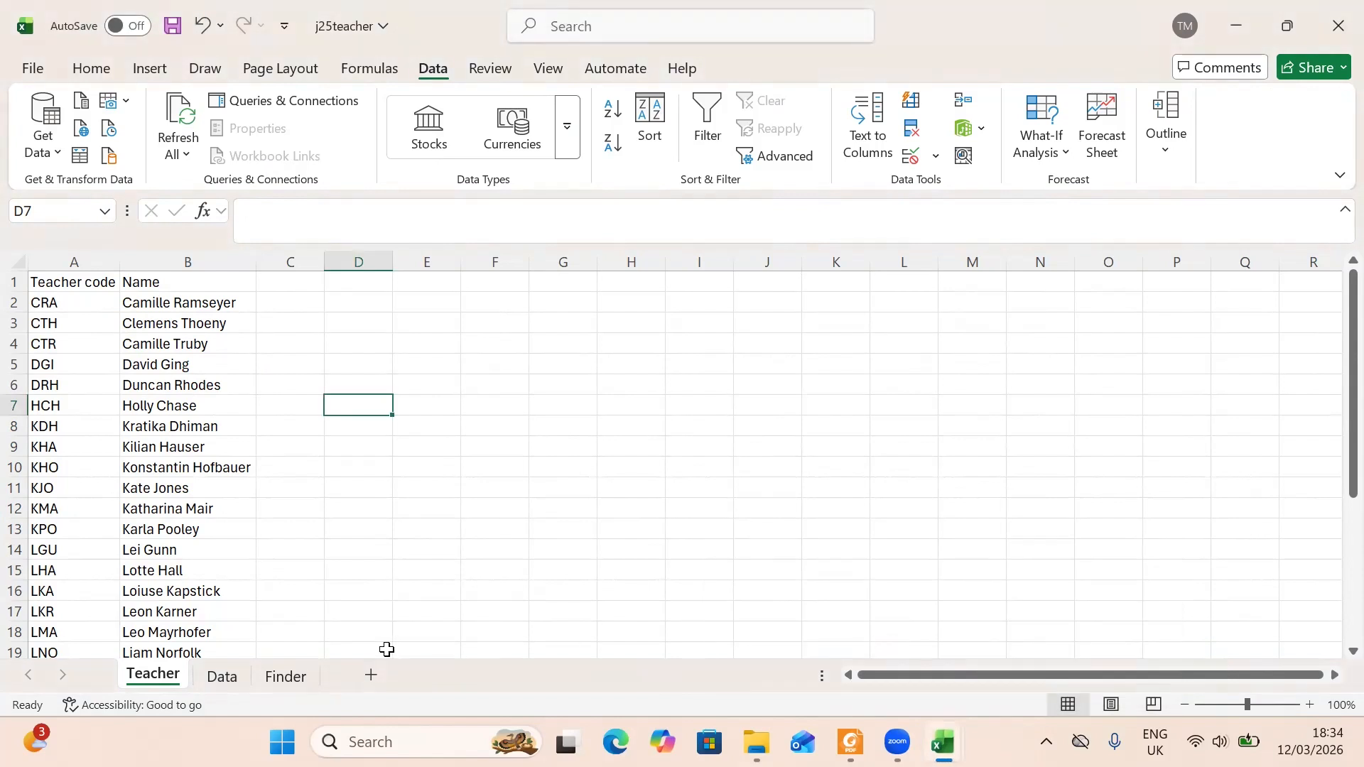
{"action": "left_click", "coordinate": [286, 683]}
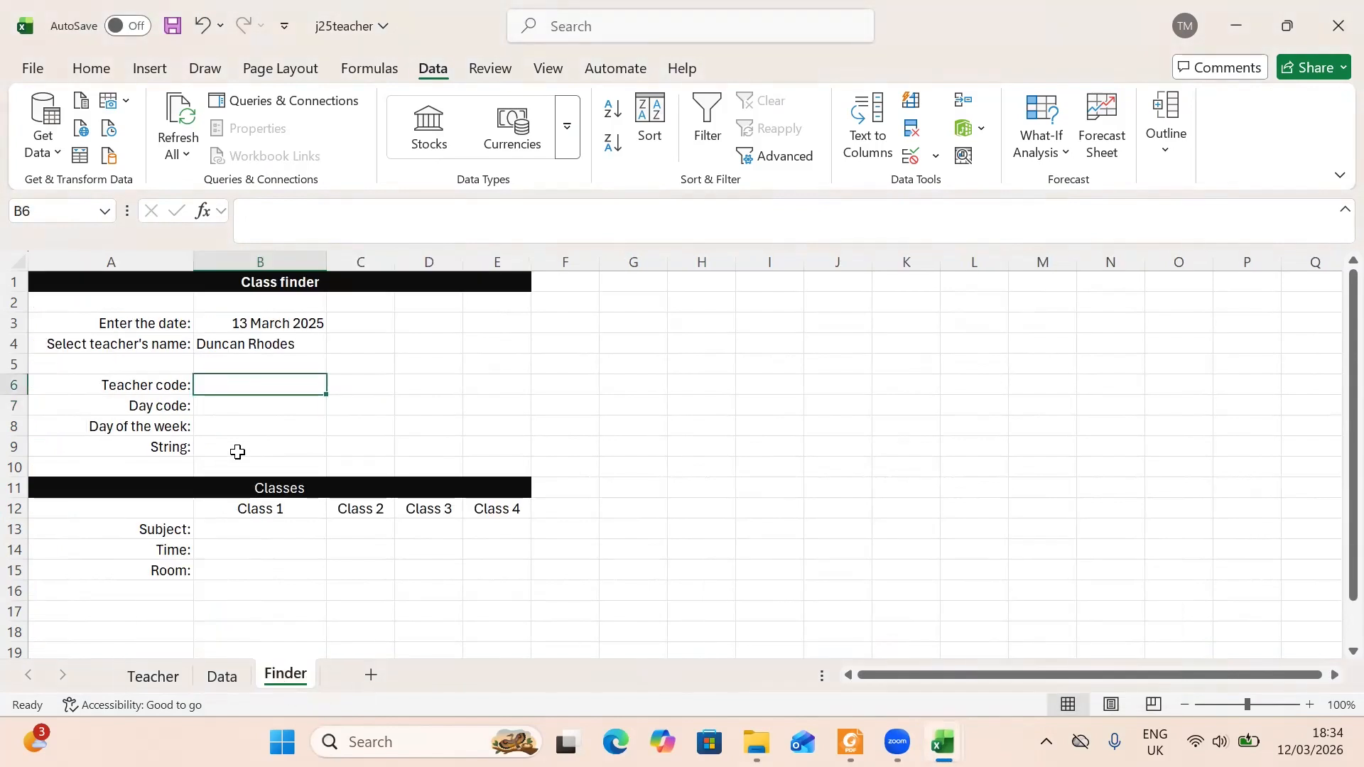
- Start an XLOOKUP formula in Finder's cell B6 with B4 as the lookup value and Teacher!B2:B29 as the lookup array
{"action": "type", "text": "=x"}
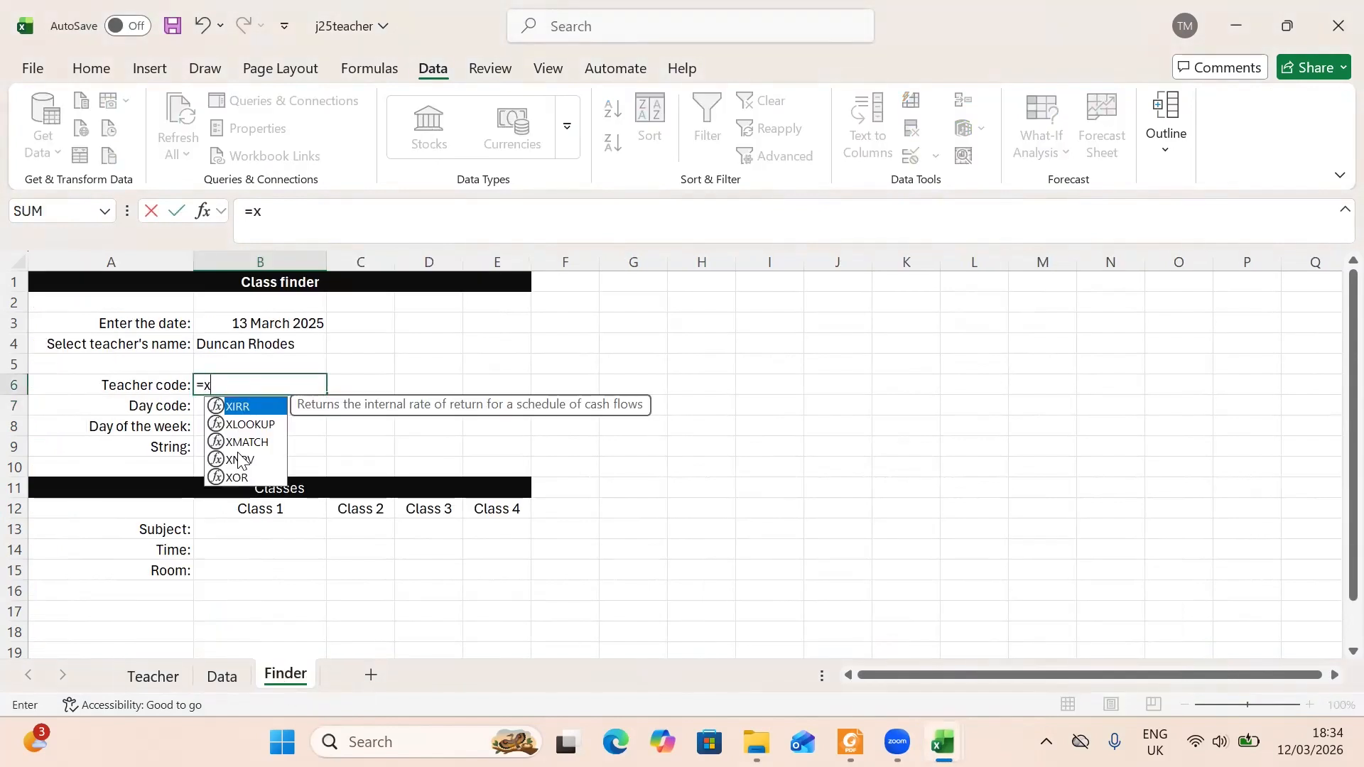
{"action": "double_click", "coordinate": [245, 424]}
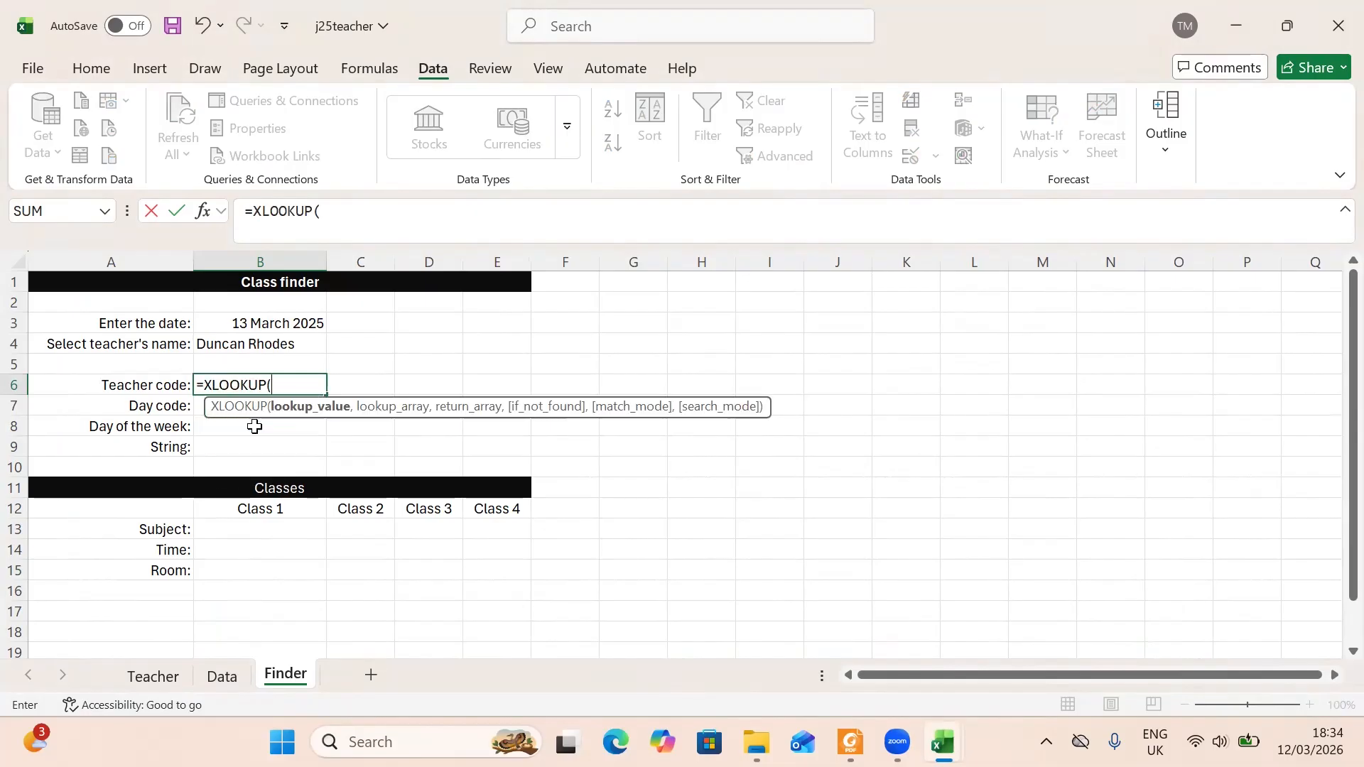
{"action": "left_click", "coordinate": [275, 339]}
{"action": "type", "text": ","}
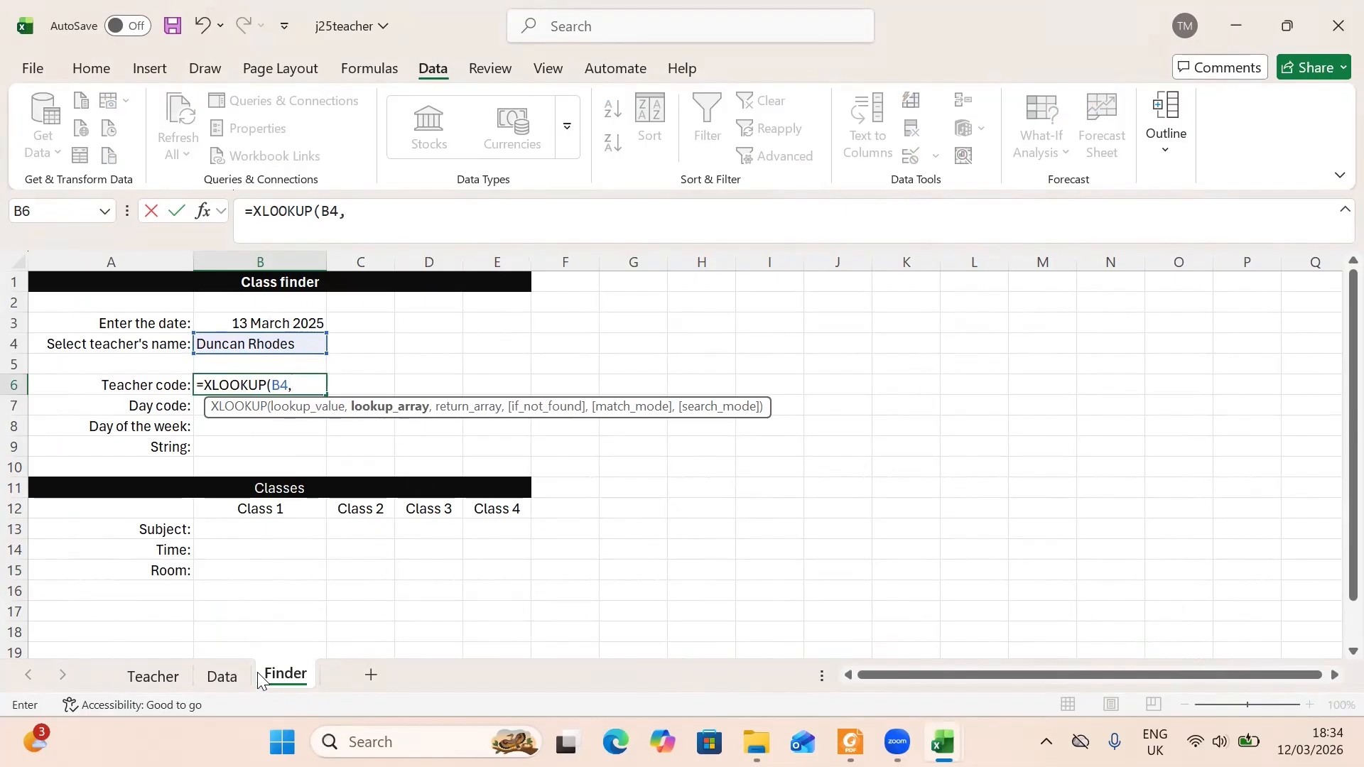
{"action": "left_click", "coordinate": [158, 673]}
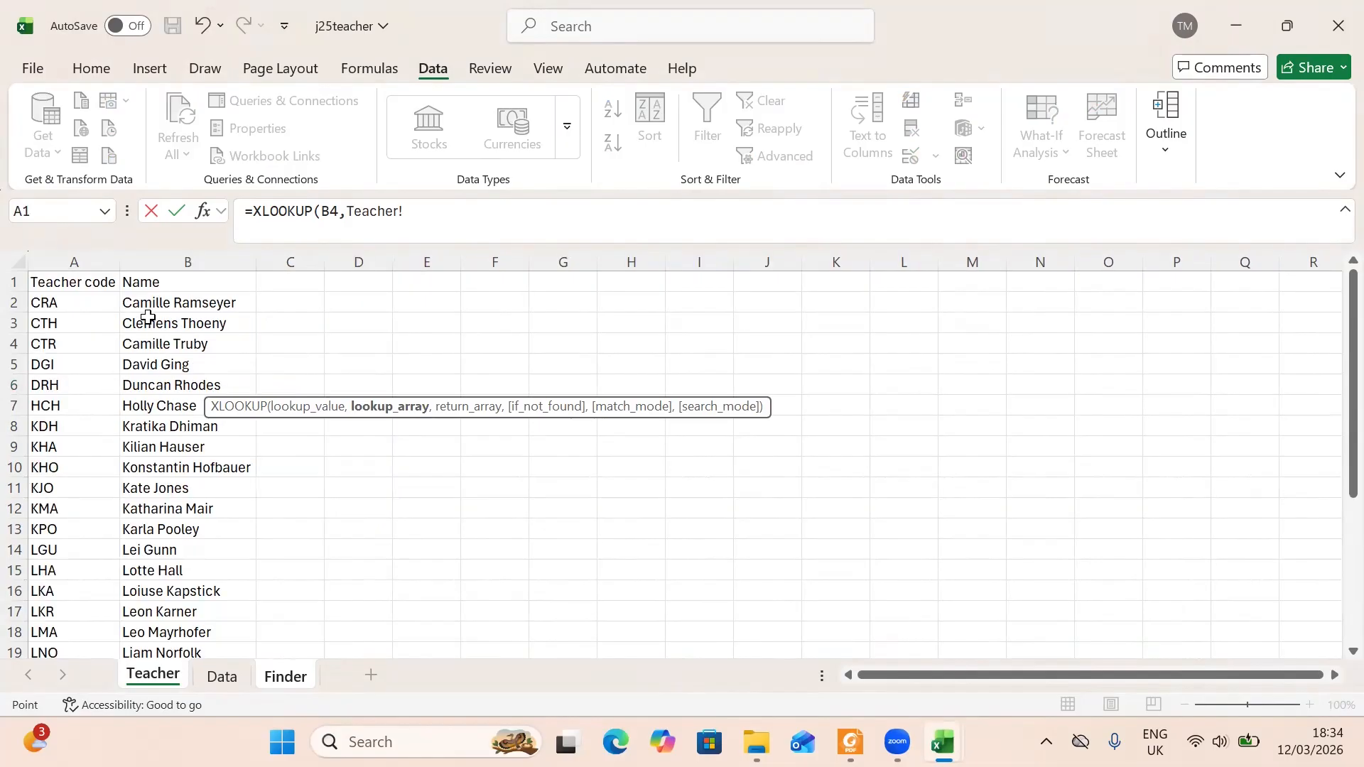
{"action": "left_click_drag", "start_coordinate": [143, 302], "coordinate": [175, 639]}
{"action": "type", "text": ","}
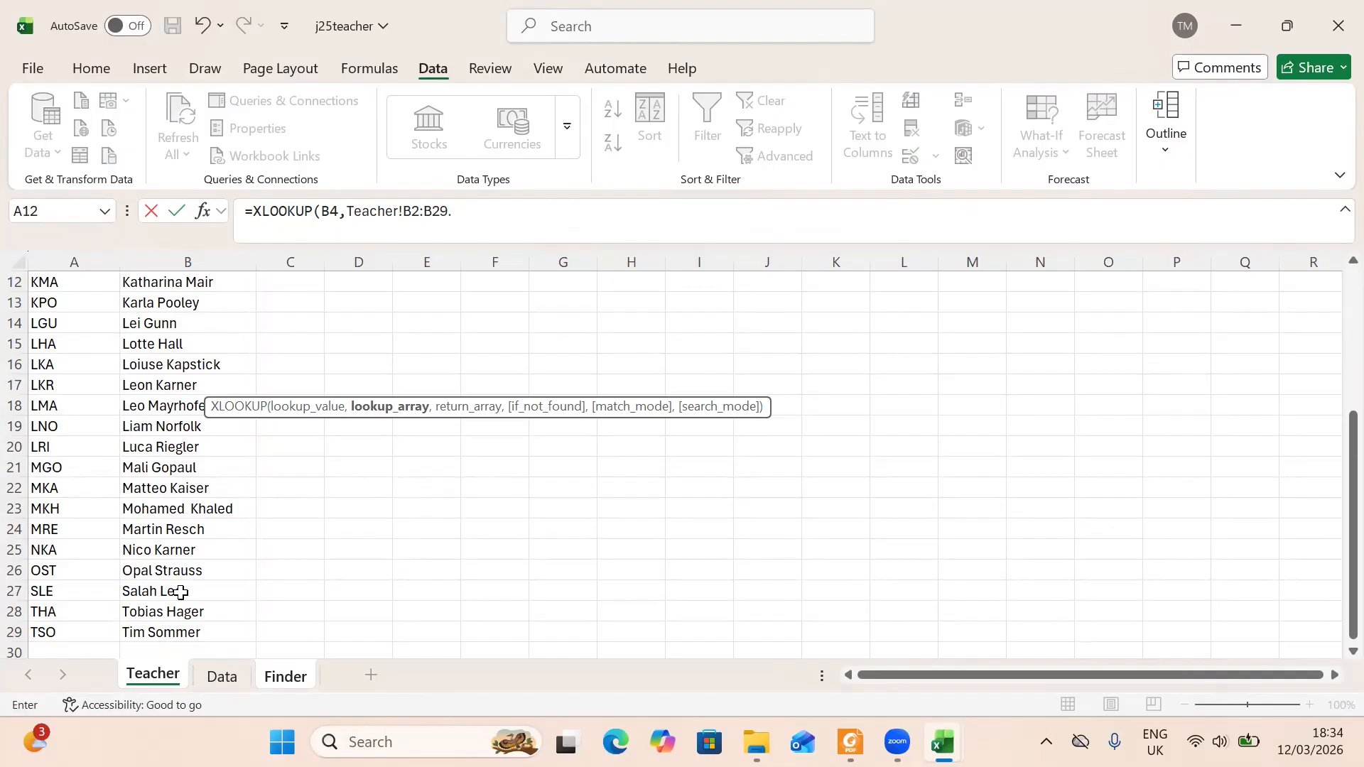
{"action": "type", "text": ","}
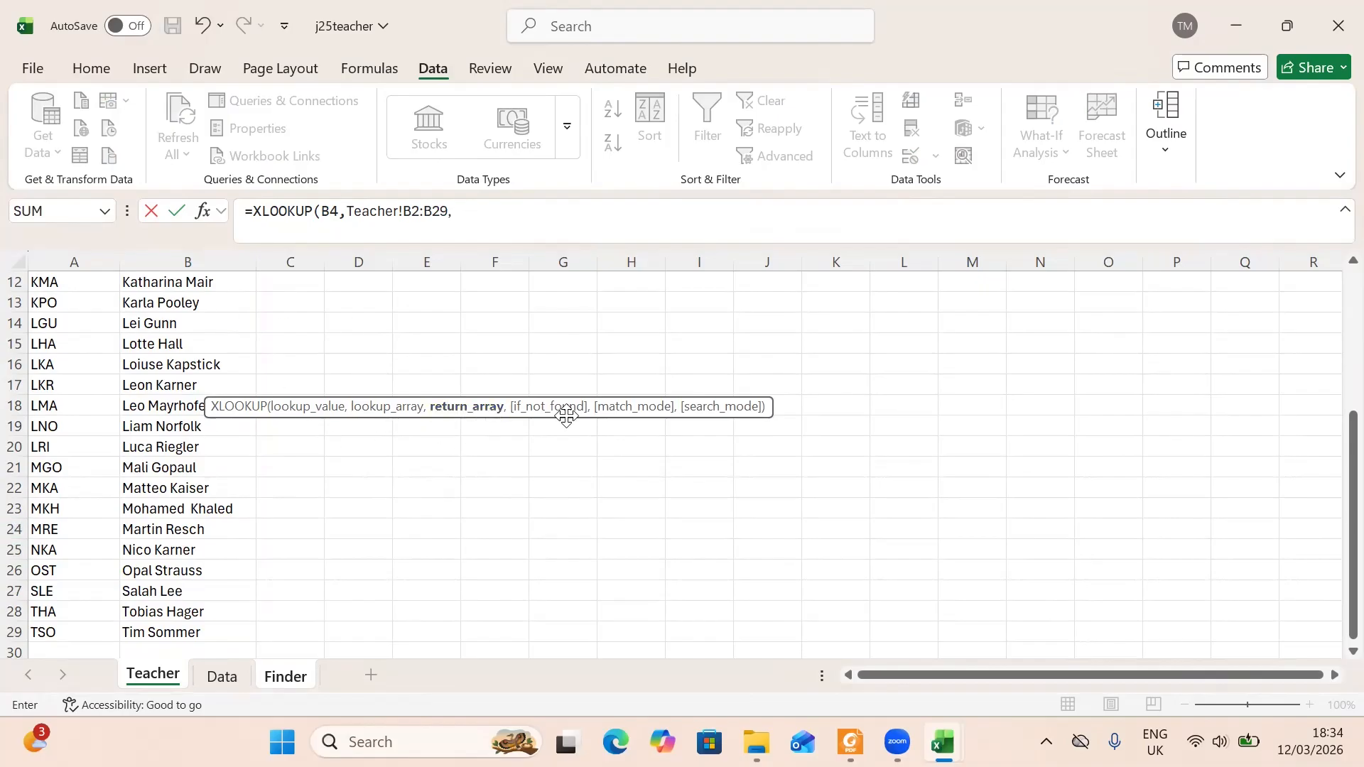
- Complete the XLOOKUP with Teacher!A2:A29 as the return array, " " if not found and match mode 0, and check the formula in B6
{"action": "left_click", "coordinate": [1332, 443]}
{"action": "left_click_drag", "start_coordinate": [1332, 443], "coordinate": [1333, 218]}
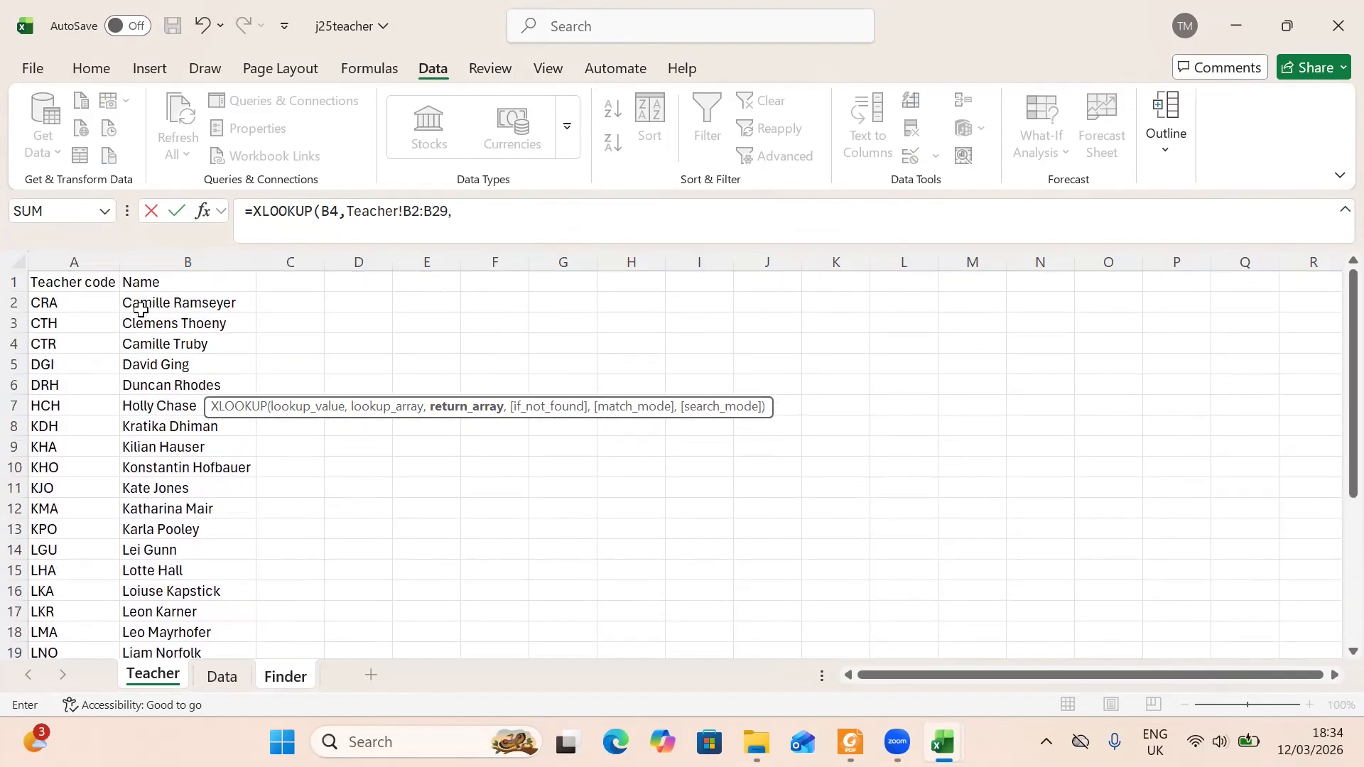
{"action": "left_click_drag", "start_coordinate": [91, 300], "coordinate": [41, 617]}
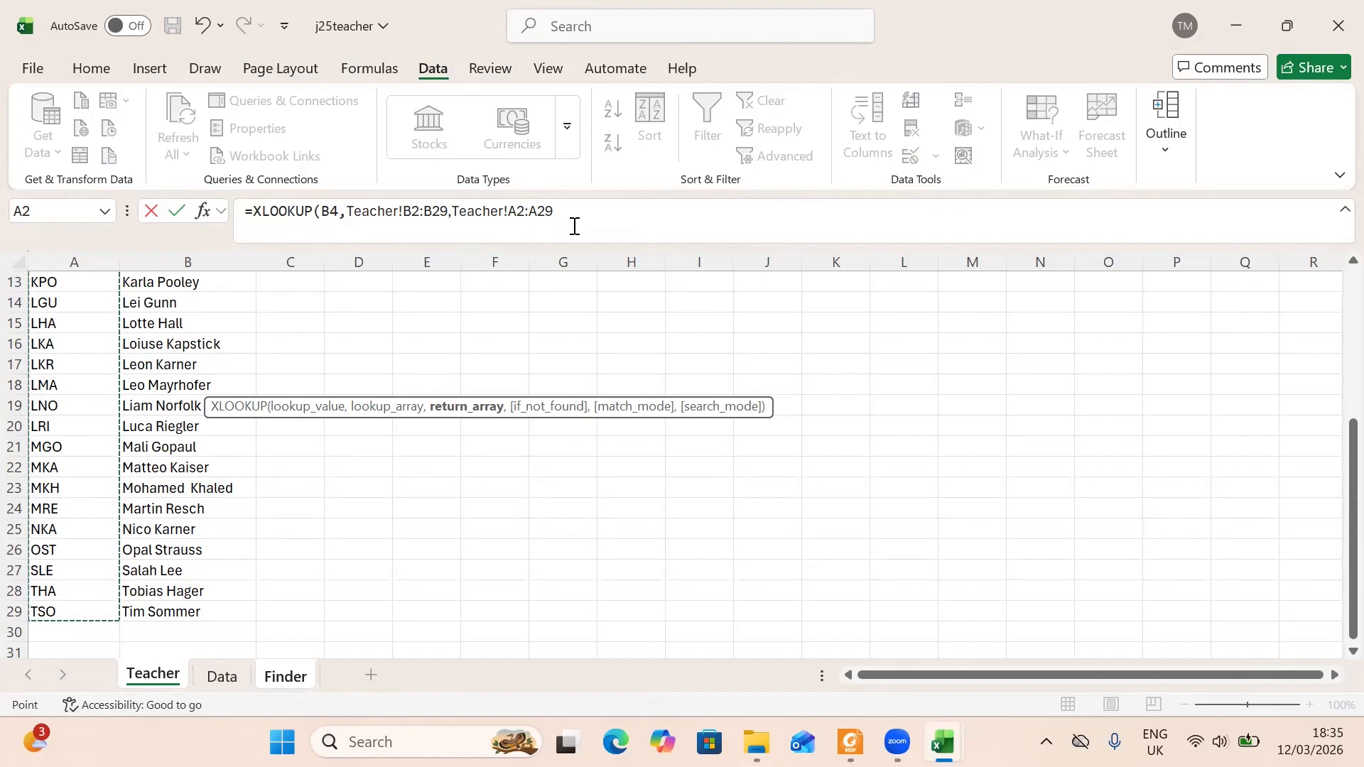
{"action": "left_click", "coordinate": [574, 225]}
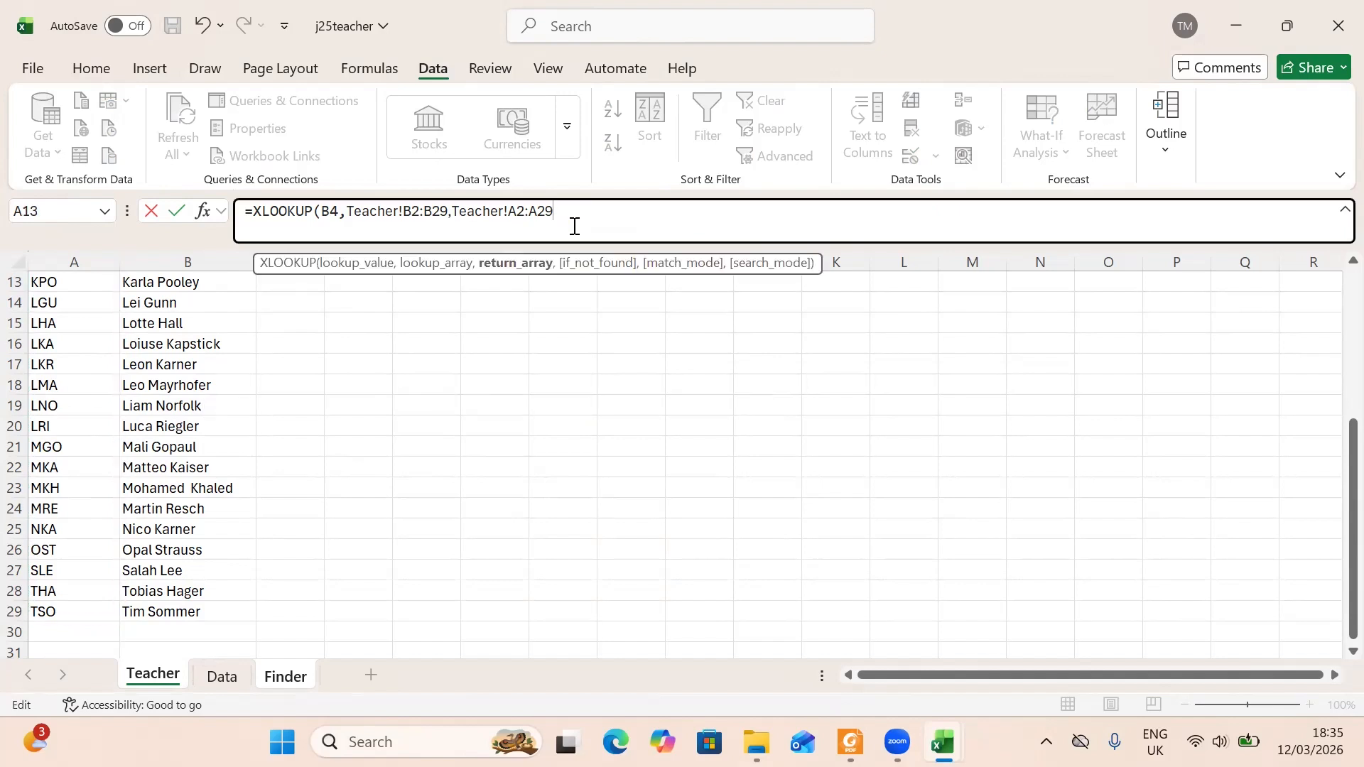
{"action": "type", "text": ","}
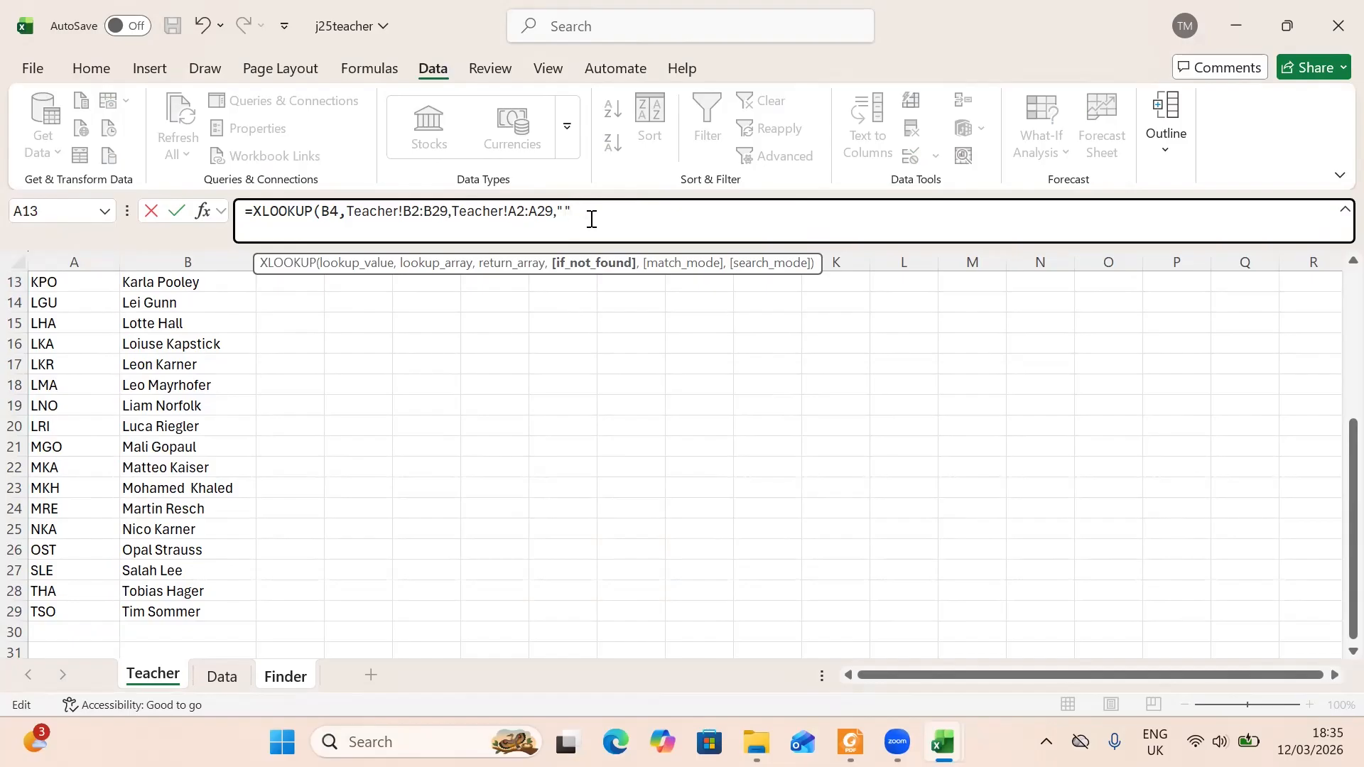
{"action": "type", "text": ","}
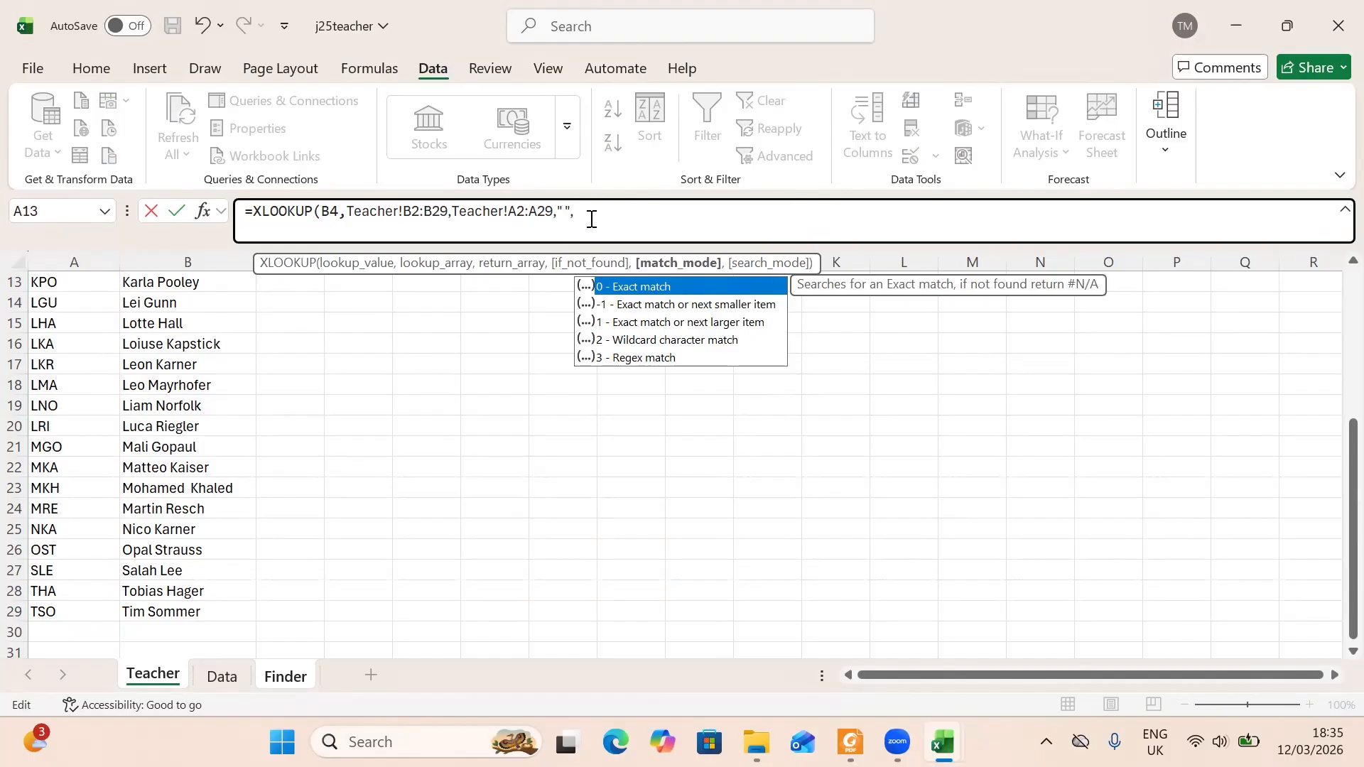
{"action": "double_click", "coordinate": [621, 287]}
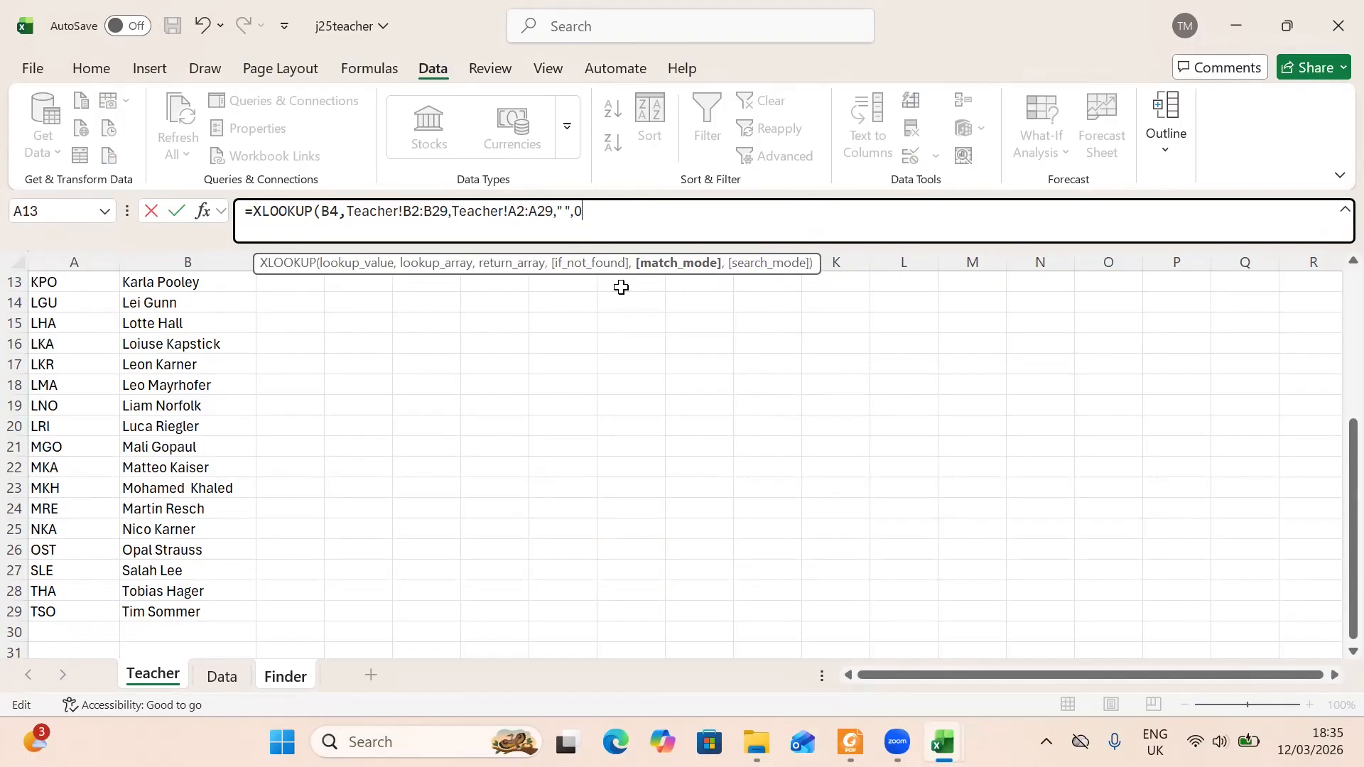
{"action": "type", "text": ")"}
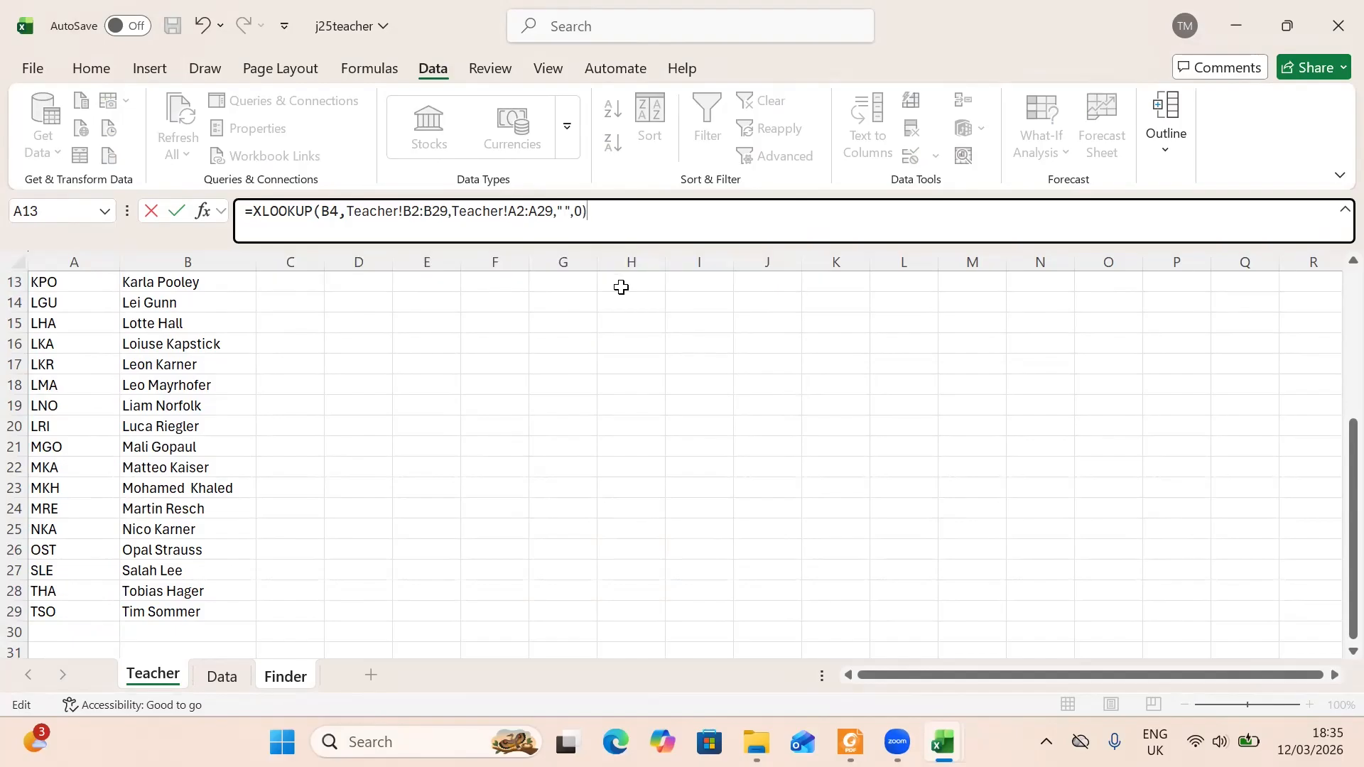
{"action": "key", "text": "Return"}
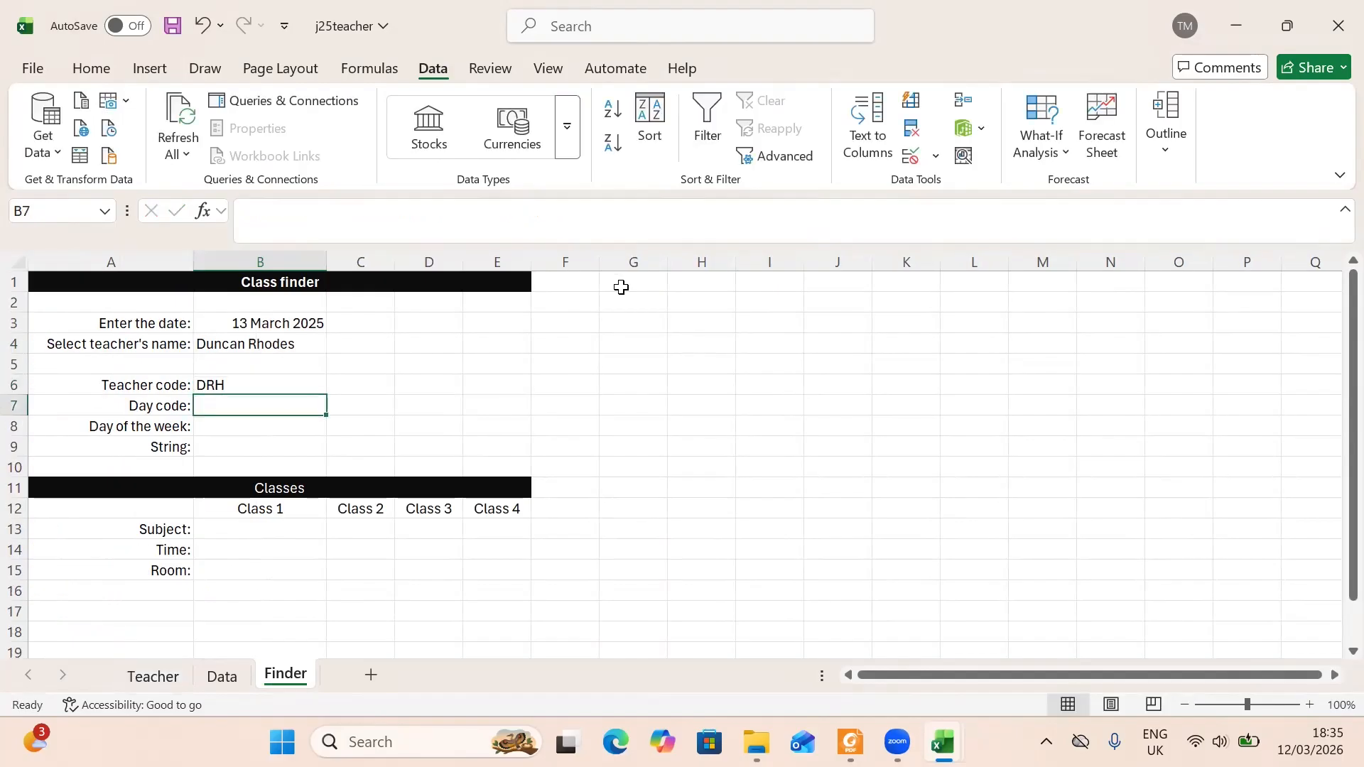
{"action": "left_click", "coordinate": [247, 383]}
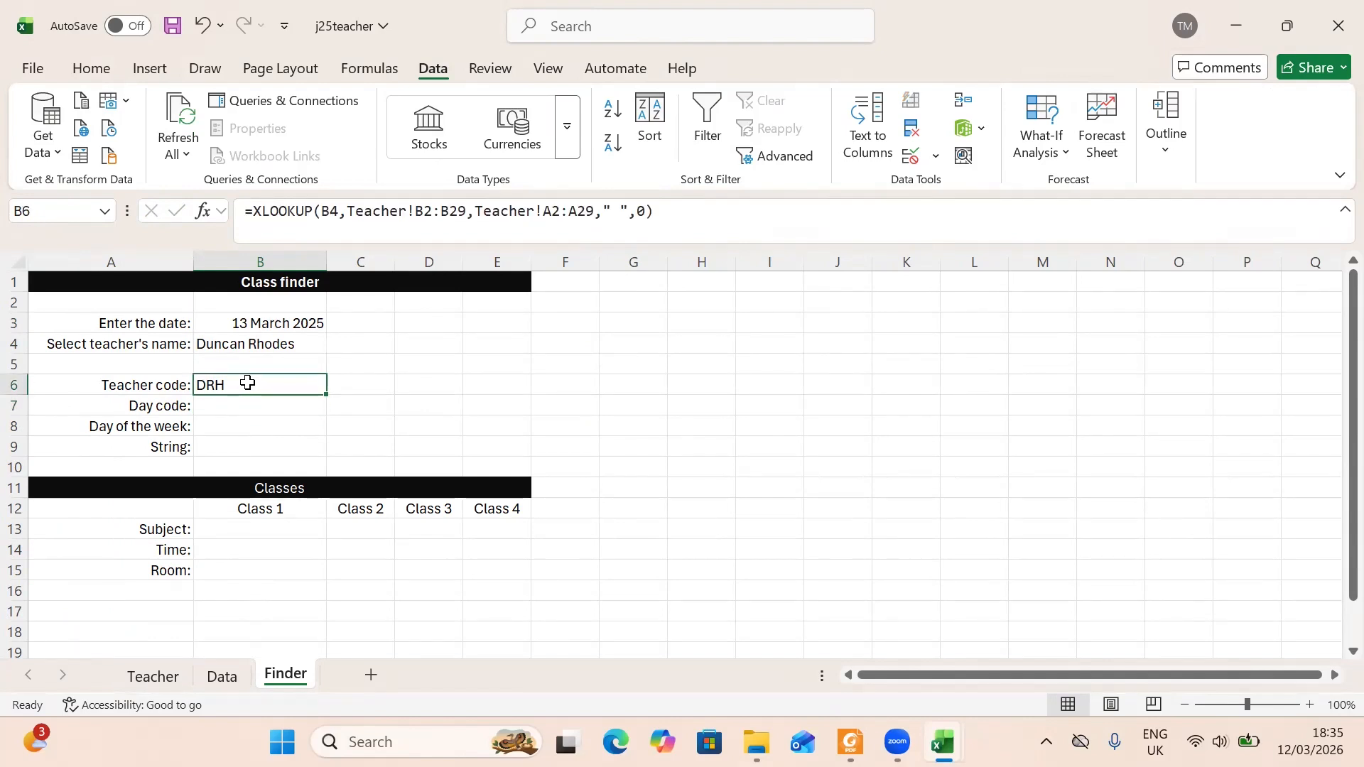
- Select the day code cell B7, read task 5 in the exam paper and return to the j25teacher workbook
{"action": "left_click", "coordinate": [226, 410]}
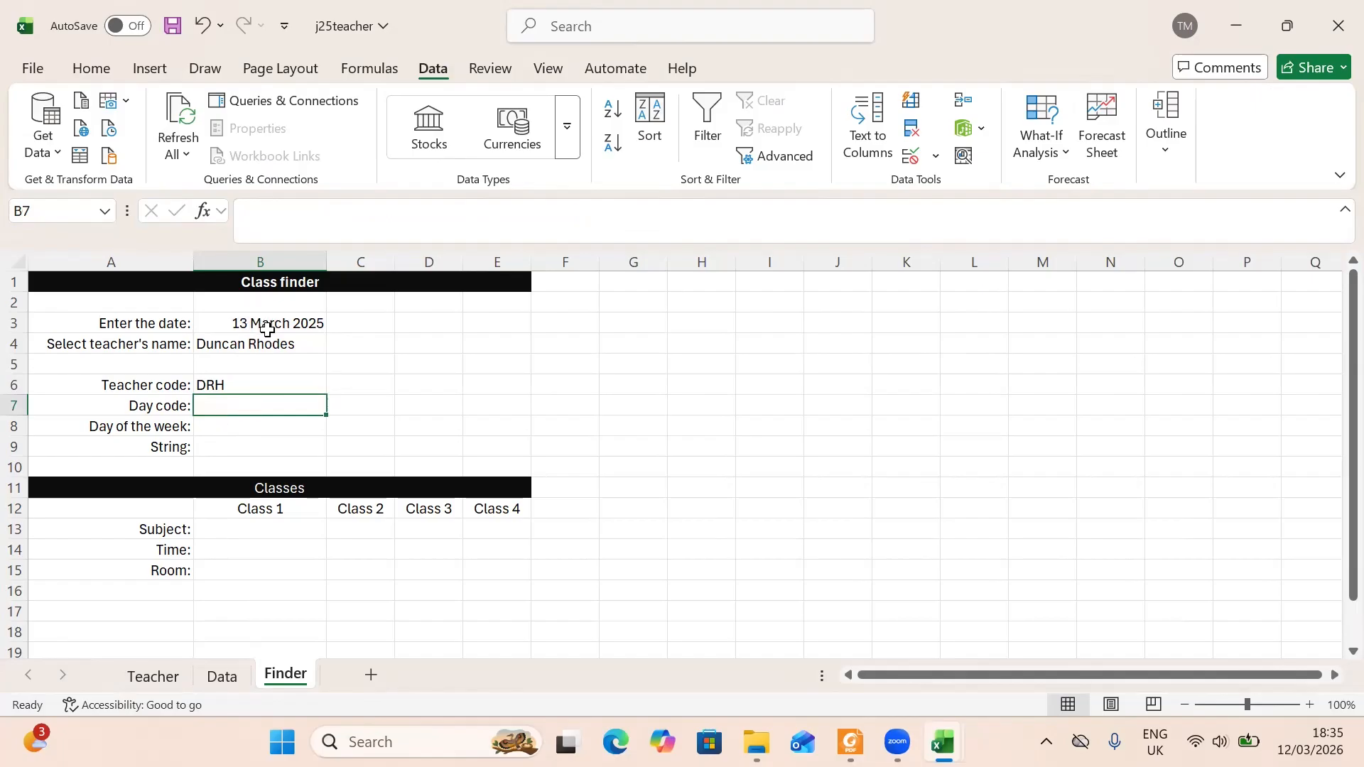
{"action": "left_click", "coordinate": [849, 685]}
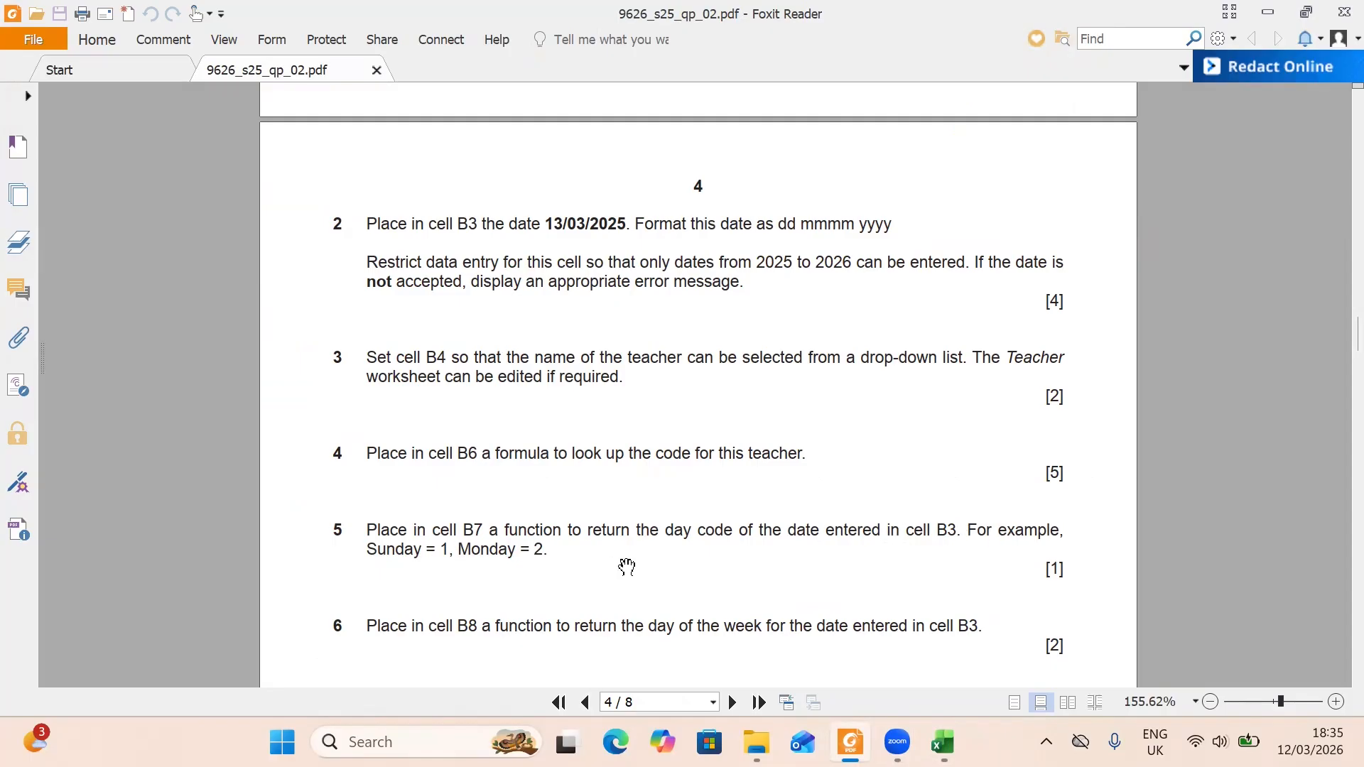
{"action": "mouse_move", "coordinate": [897, 741]}
{"action": "mouse_move", "coordinate": [942, 741]}
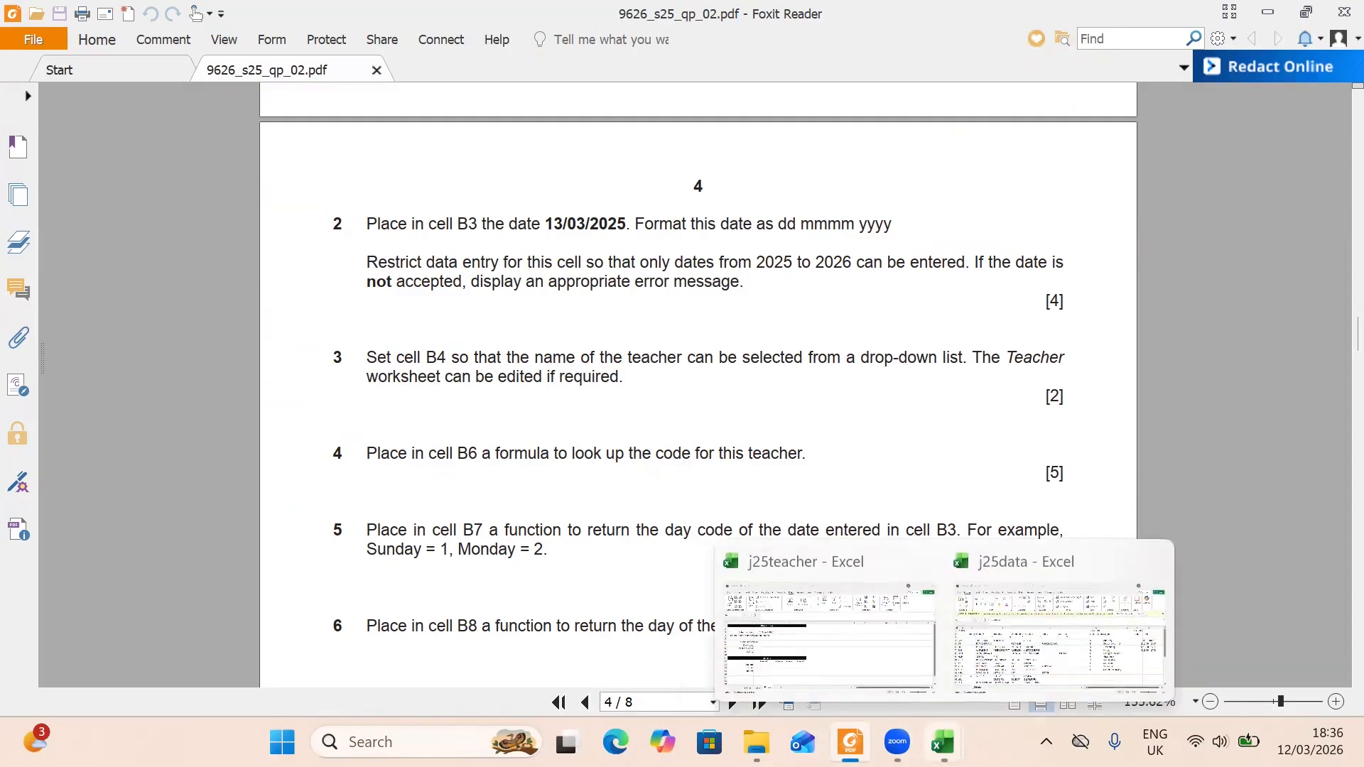
{"action": "left_click", "coordinate": [833, 664]}
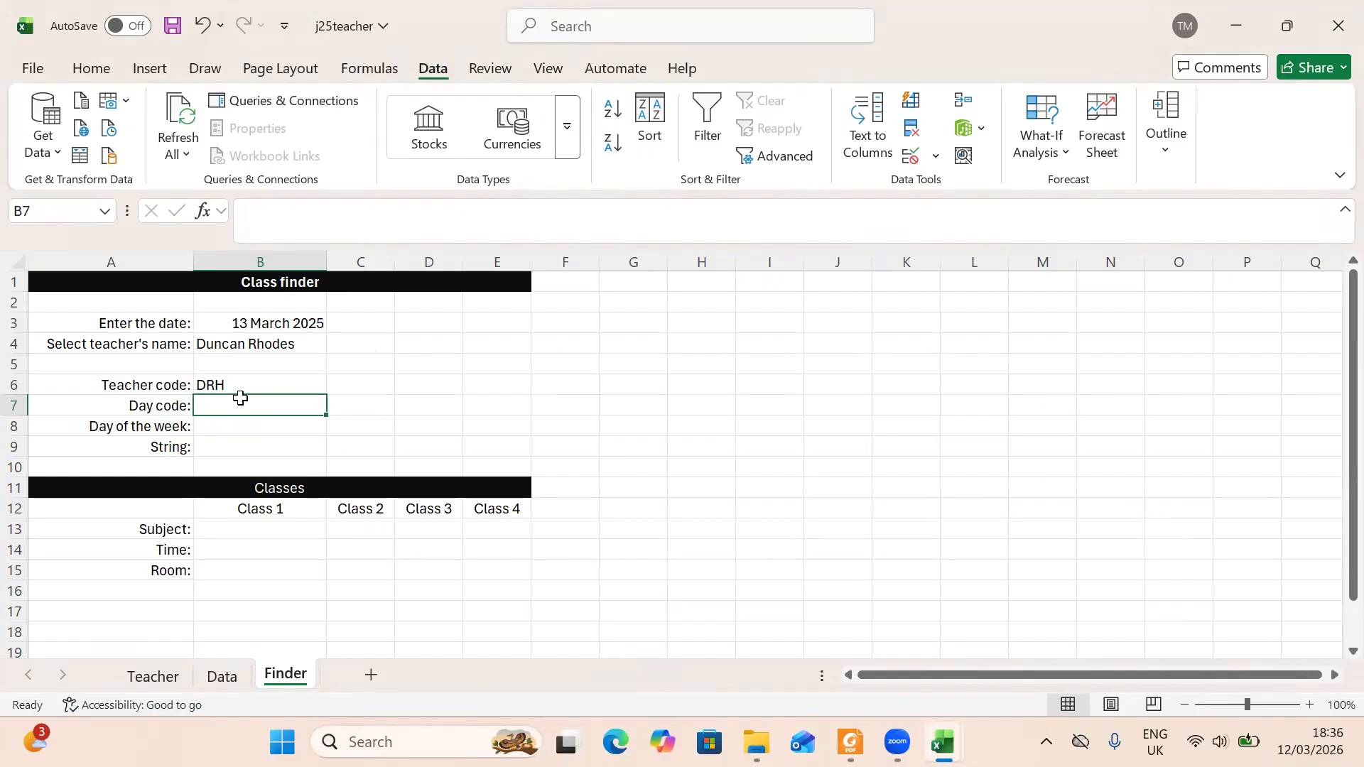
{"action": "type", "text": "weed"}
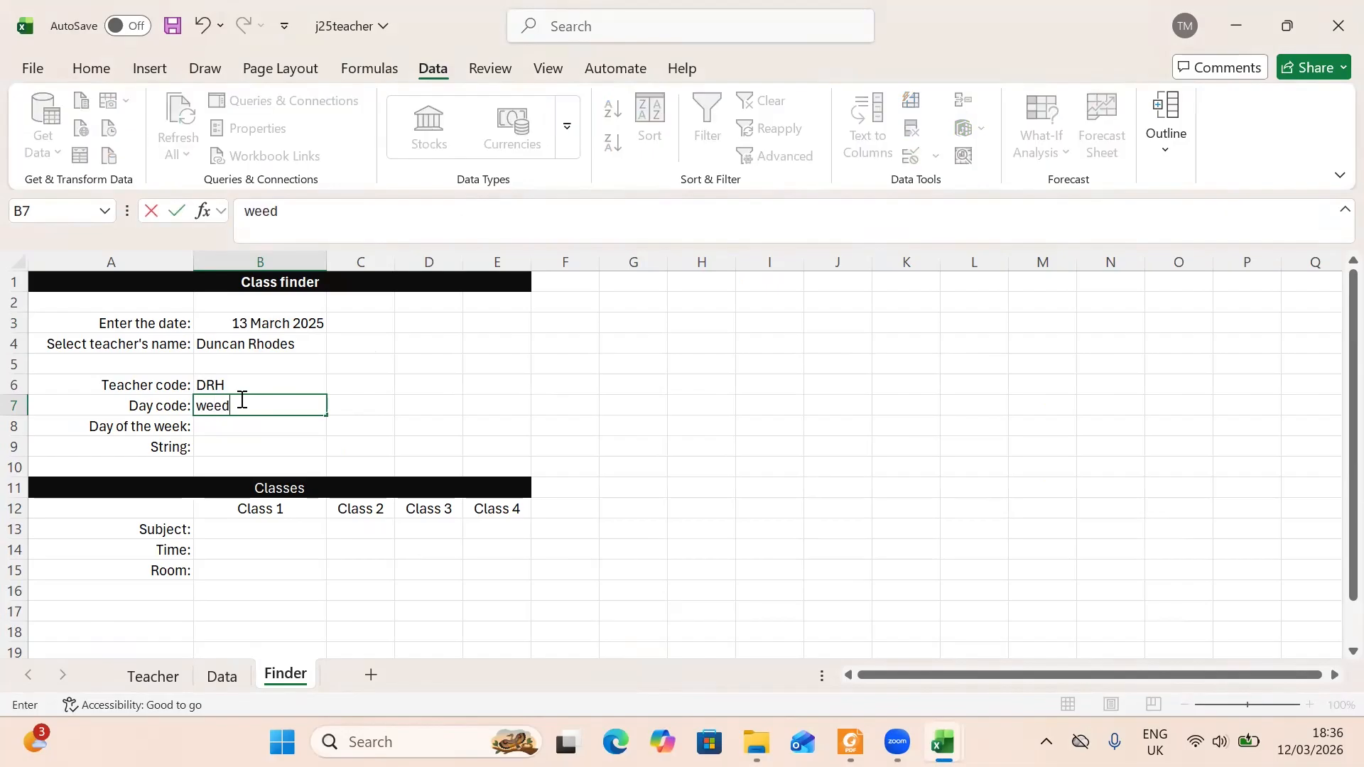
{"action": "key", "text": "BackSpace"}
{"action": "key", "text": "BackSpace"}
{"action": "key", "text": "BackSpace"}
- Enter the formula =WEEKDAY(B3,1) in cell B7 to return the date's day code counted from Sunday
{"action": "type", "text": "-"}
{"action": "type", "text": "wee"}
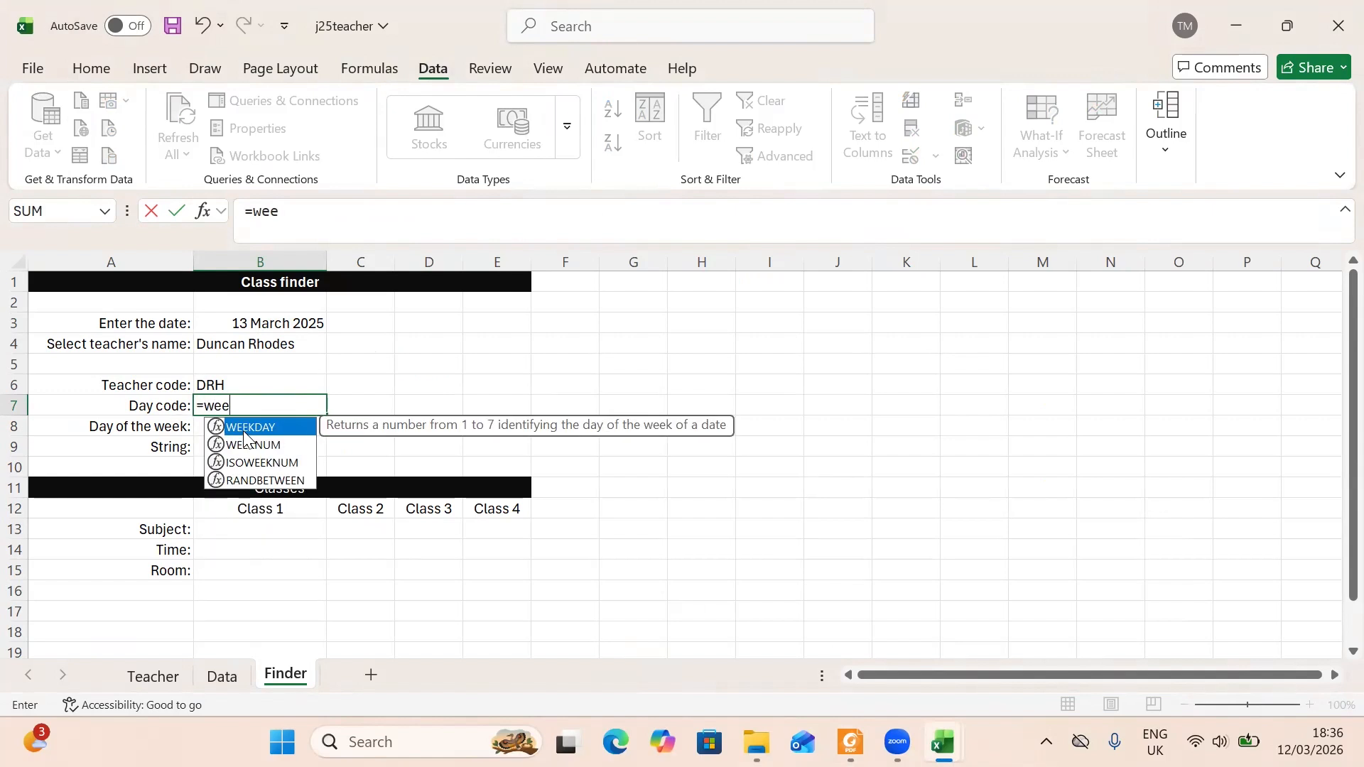
{"action": "double_click", "coordinate": [245, 427]}
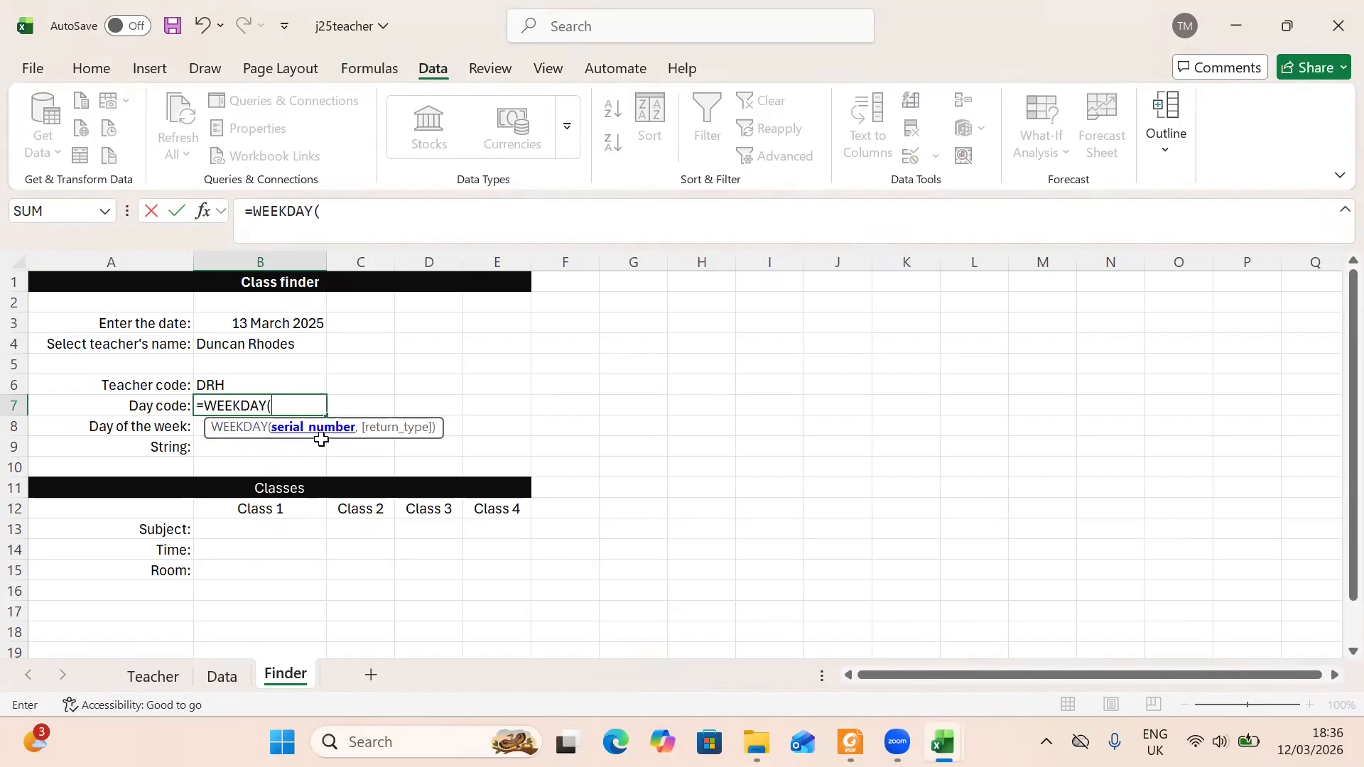
{"action": "left_click", "coordinate": [259, 324]}
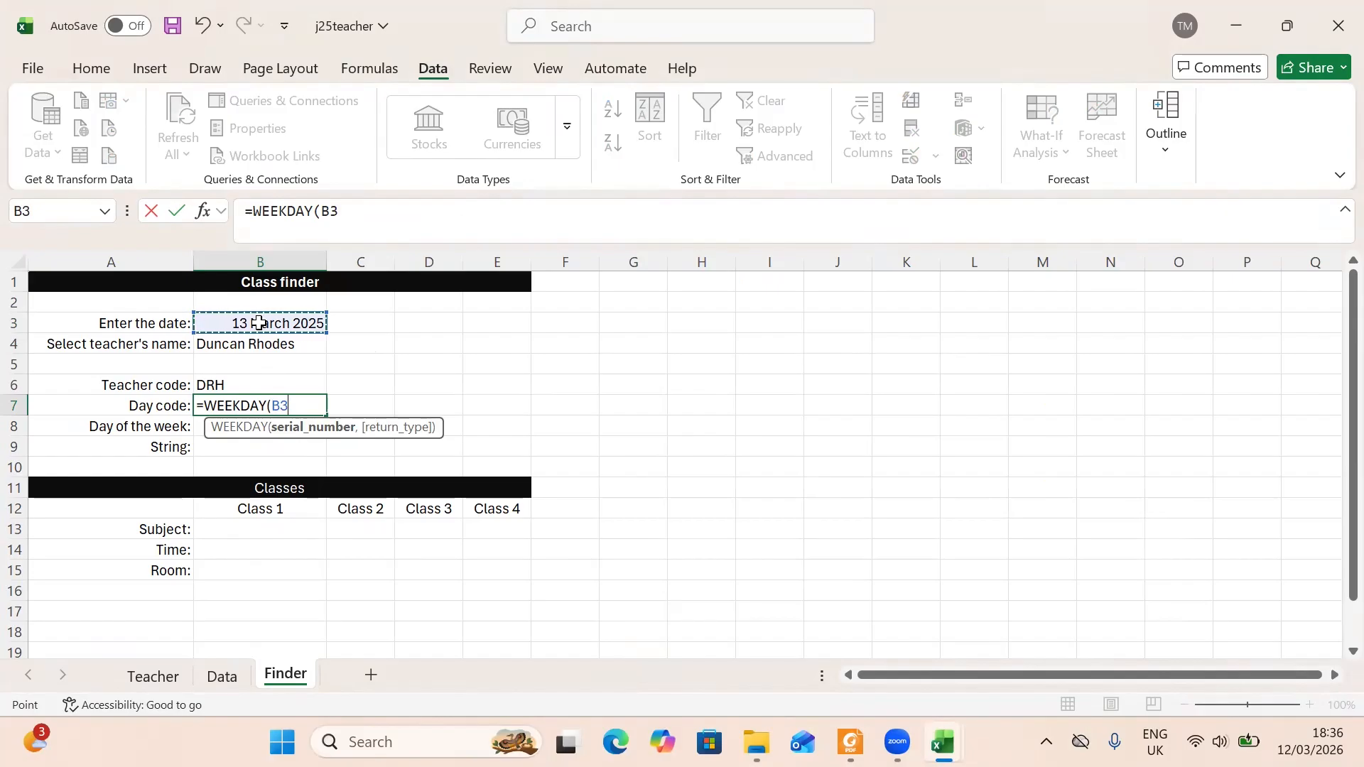
{"action": "type", "text": ","}
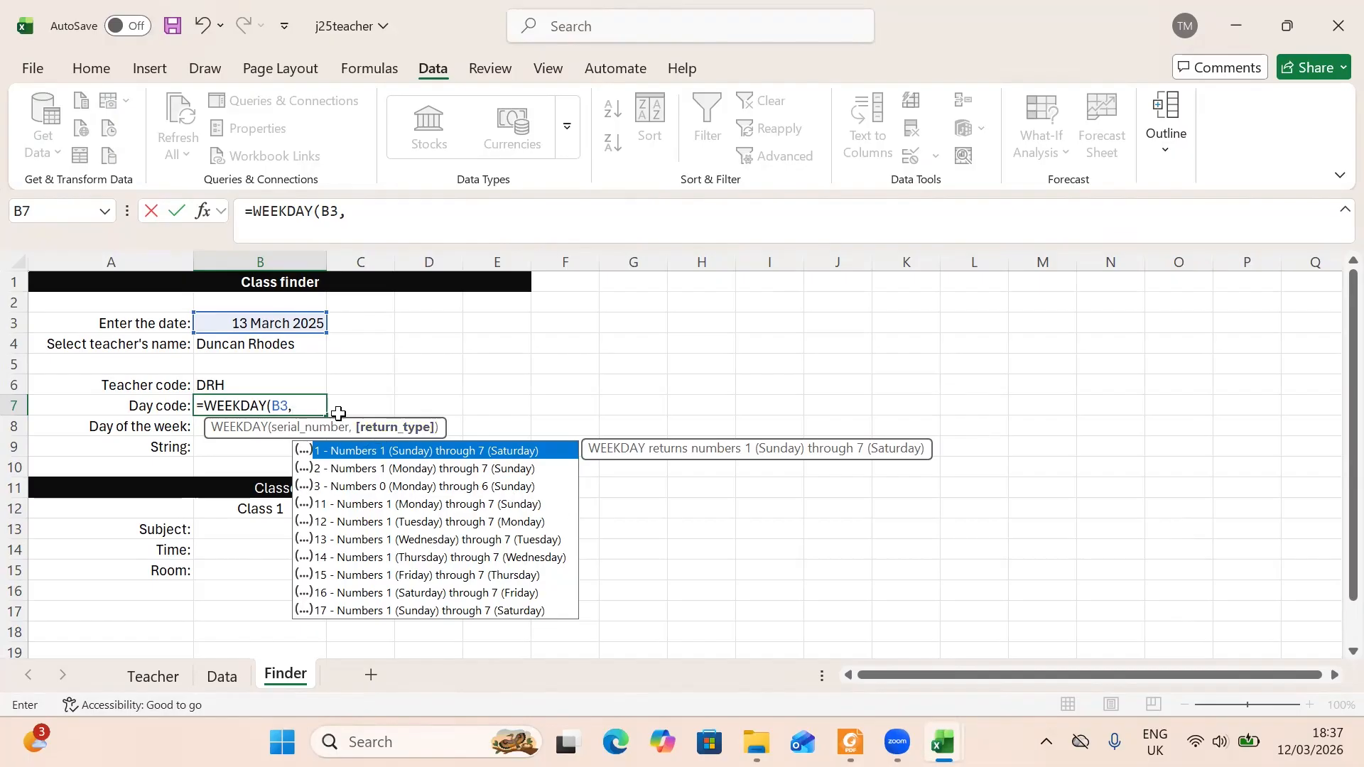
{"action": "type", "text": "1"}
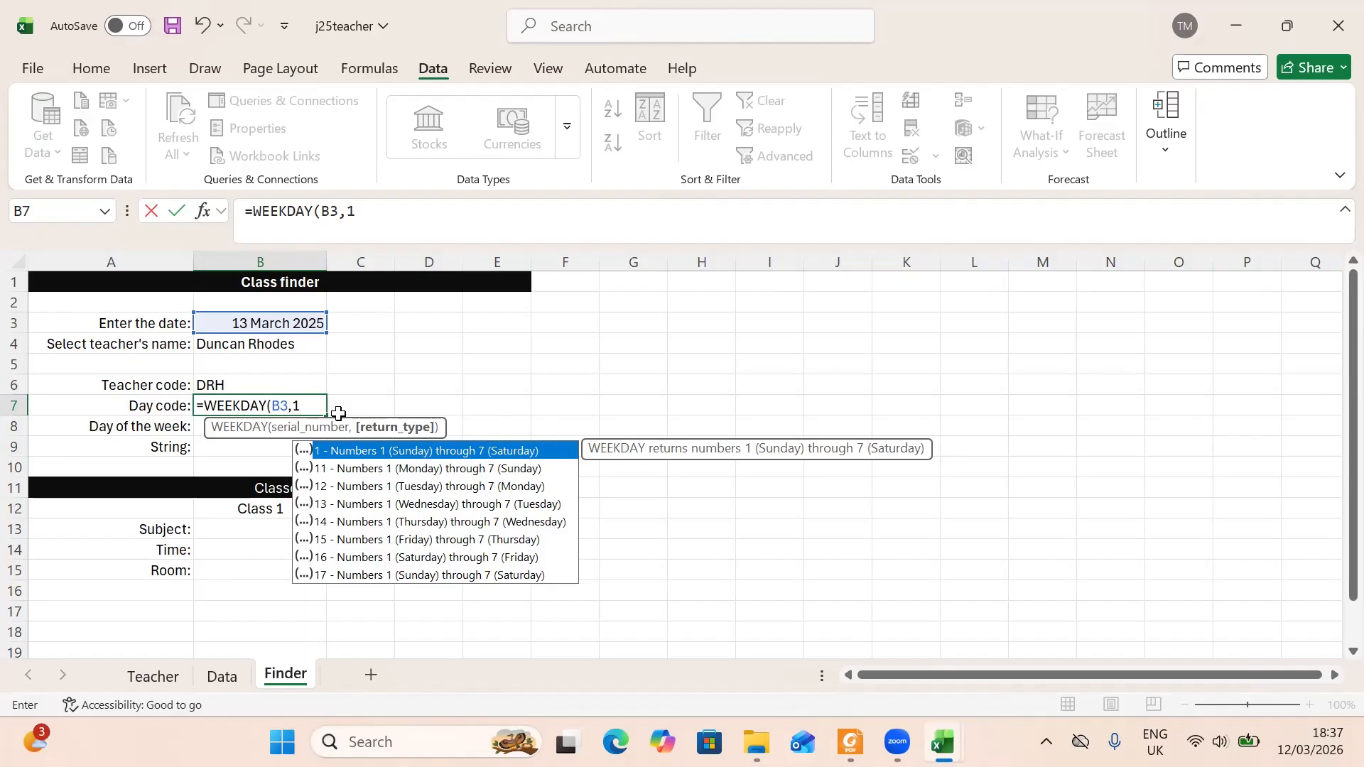
{"action": "type", "text": ")"}
{"action": "key", "text": "Return"}
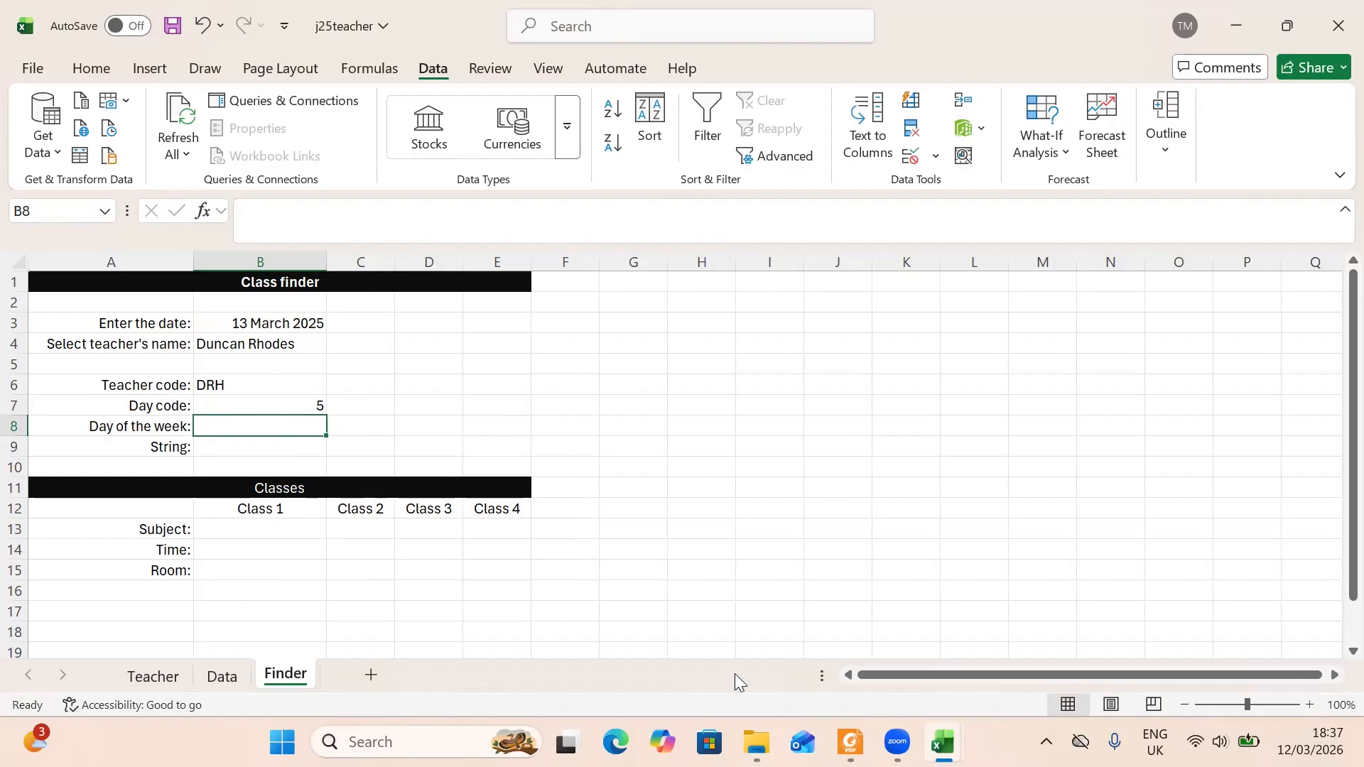
- Read task 6 and the tasks below it in the exam paper in Foxit Reader, then return to the j25teacher workbook in Excel
{"action": "left_click", "coordinate": [832, 580]}
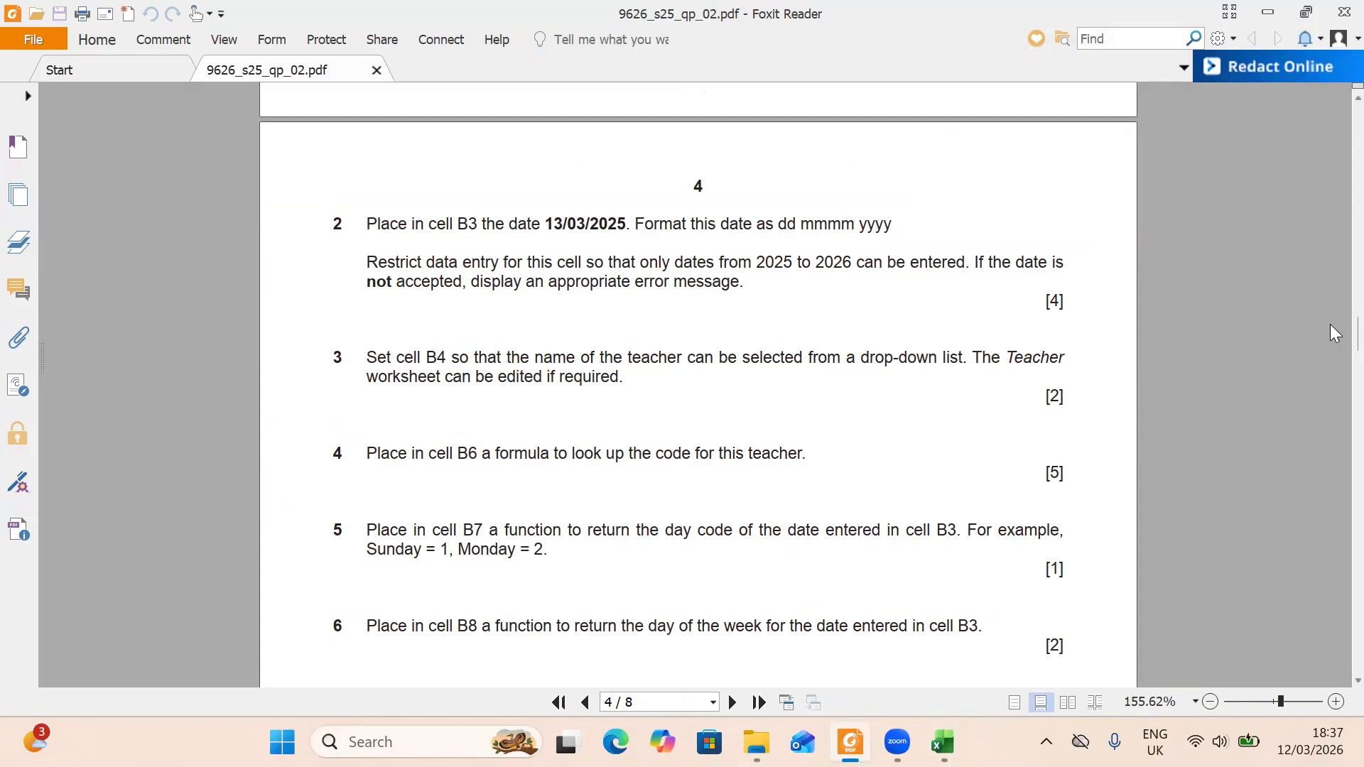
{"action": "scroll", "coordinate": [1334, 340], "scroll_direction": "down", "scroll_amount": 4}
{"action": "scroll", "coordinate": [1333, 351], "scroll_direction": "down", "scroll_amount": 1}
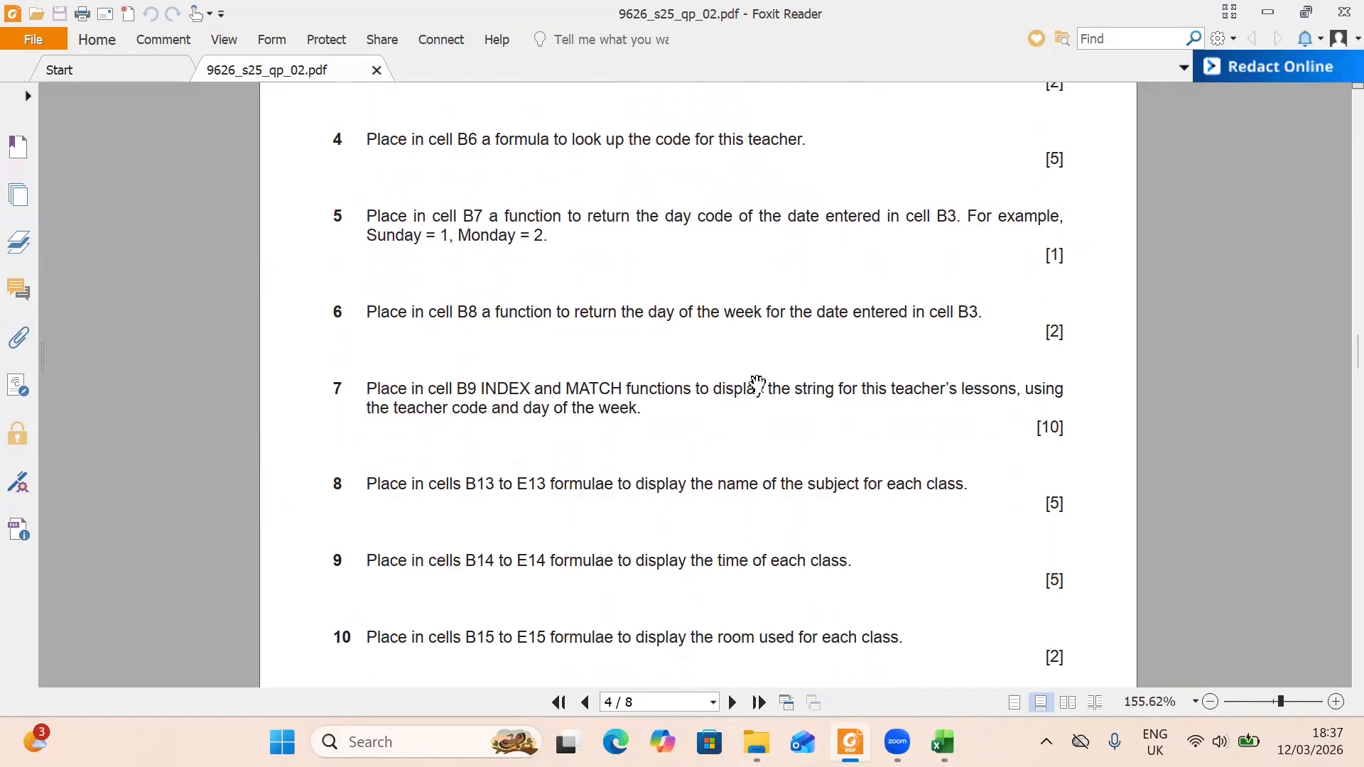
{"action": "left_click", "coordinate": [942, 742]}
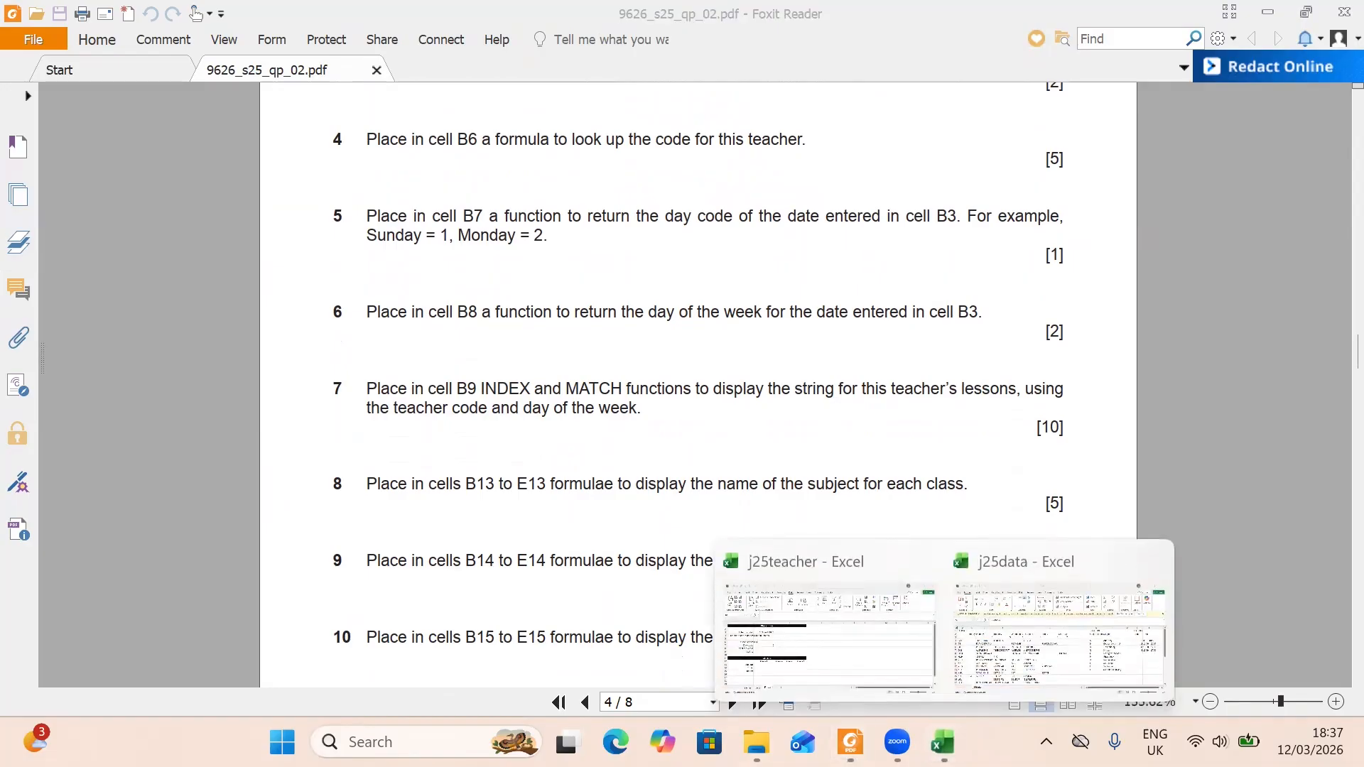
{"action": "left_click", "coordinate": [874, 681]}
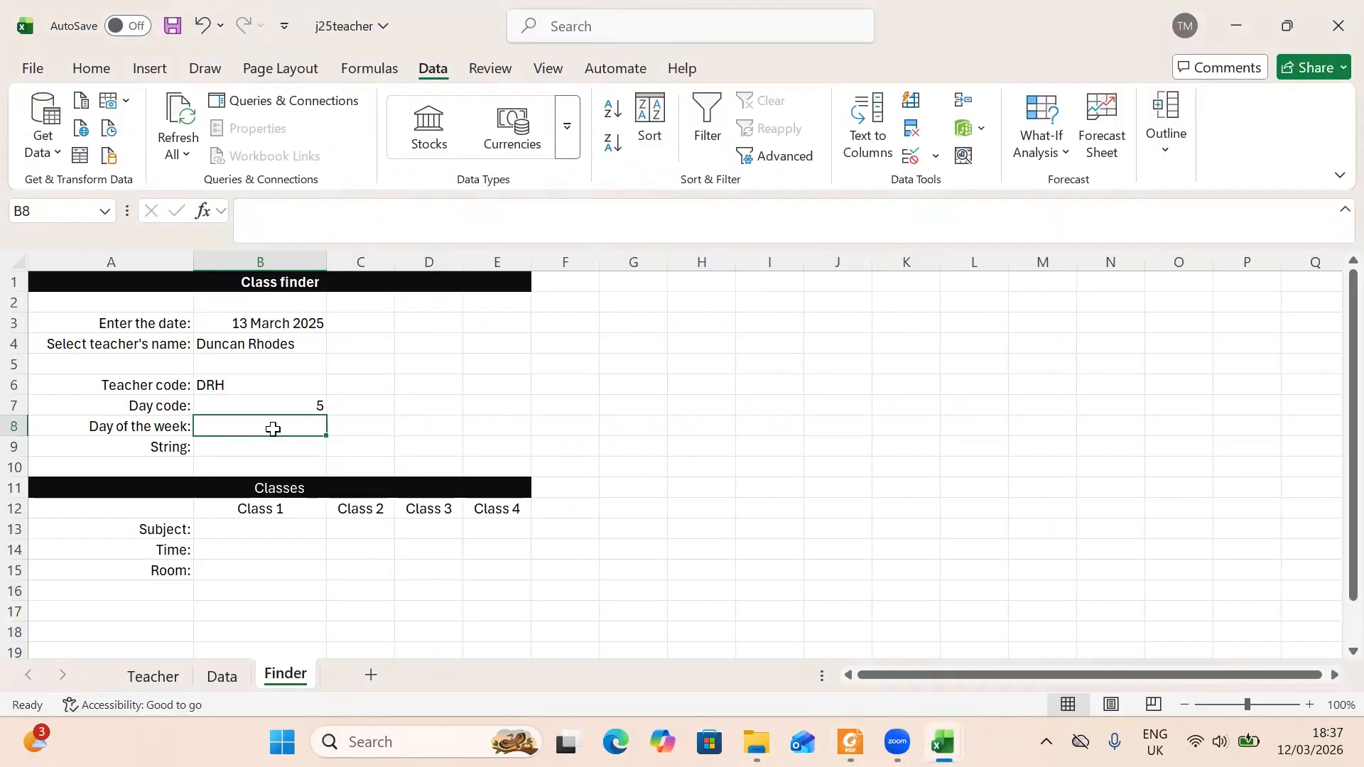
- Enter the formula =TEXT(B3,"dddd") in Finder's cell B8 to return the day of the week for the date
{"action": "type", "text": "=te"}
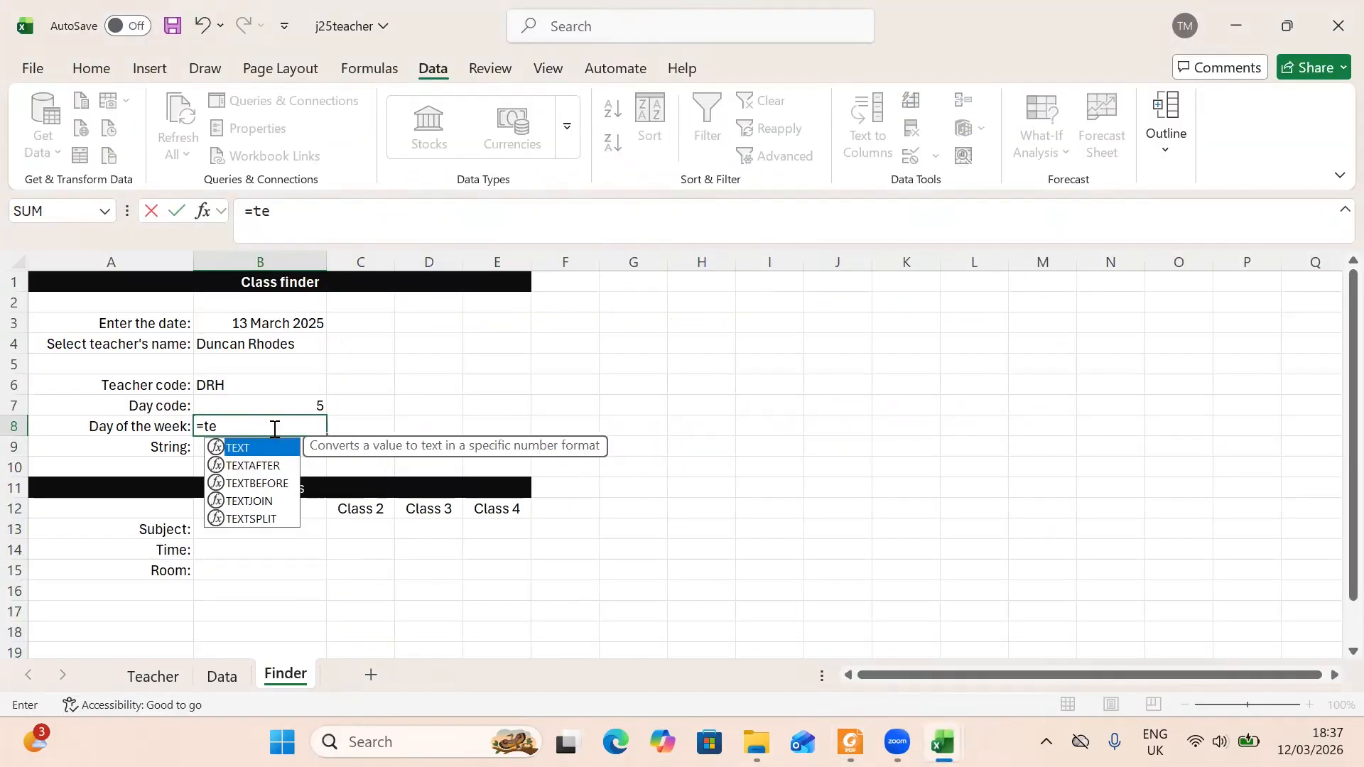
{"action": "type", "text": "xt"}
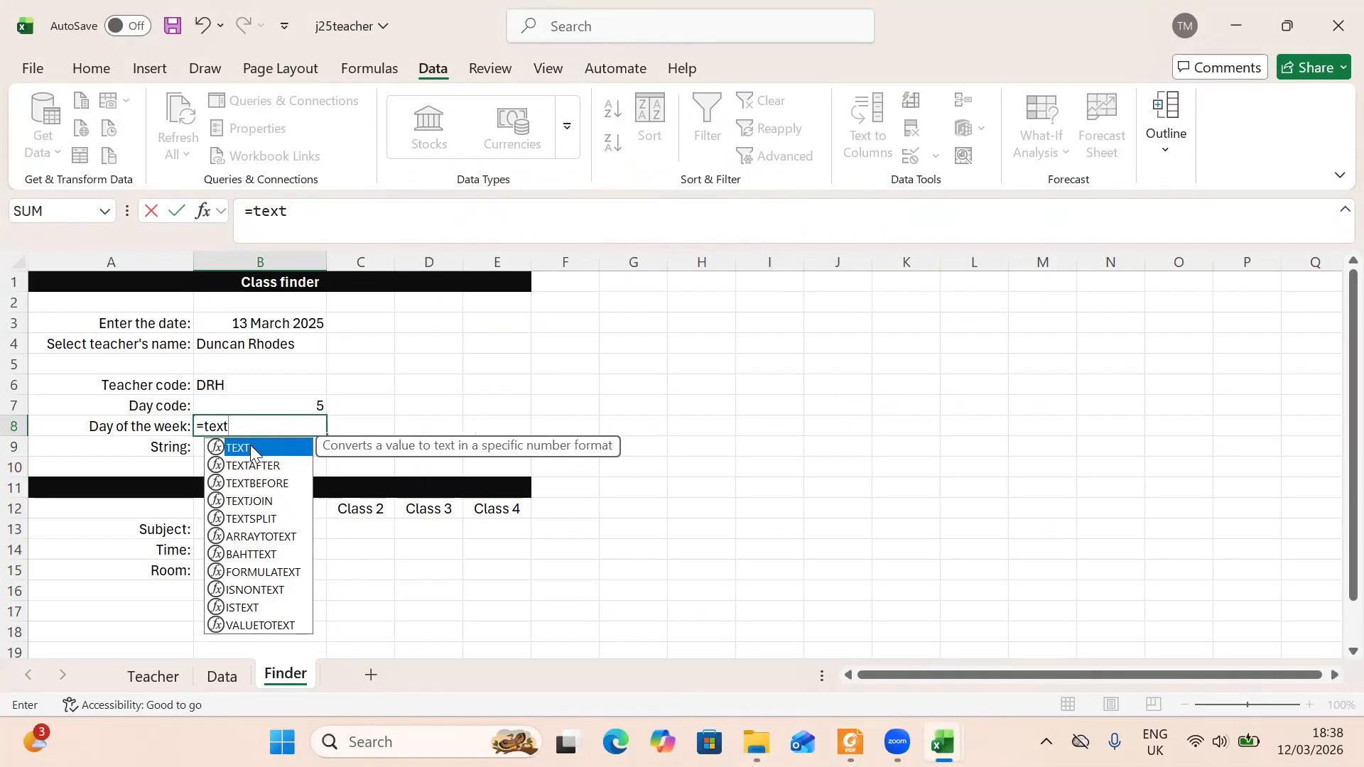
{"action": "double_click", "coordinate": [250, 446]}
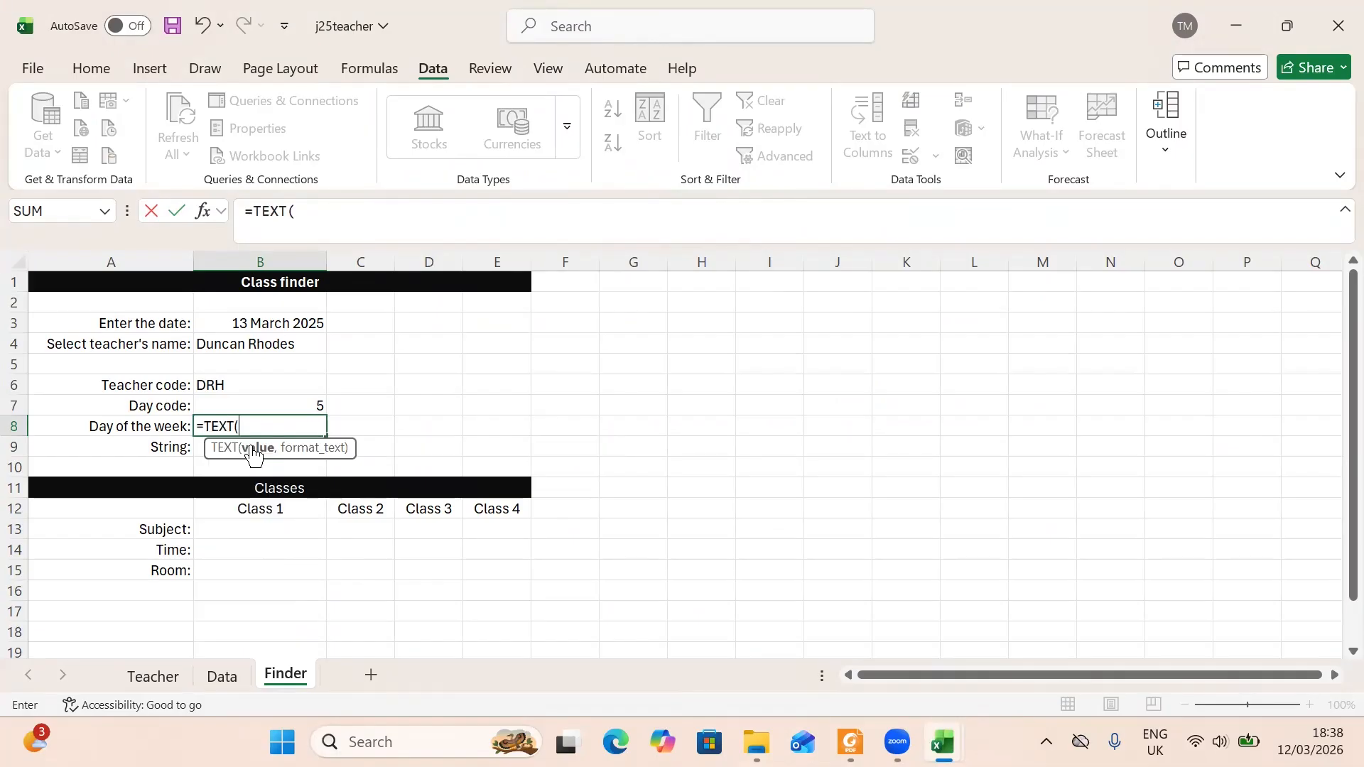
{"action": "left_click", "coordinate": [284, 324]}
{"action": "type", "text": ","}
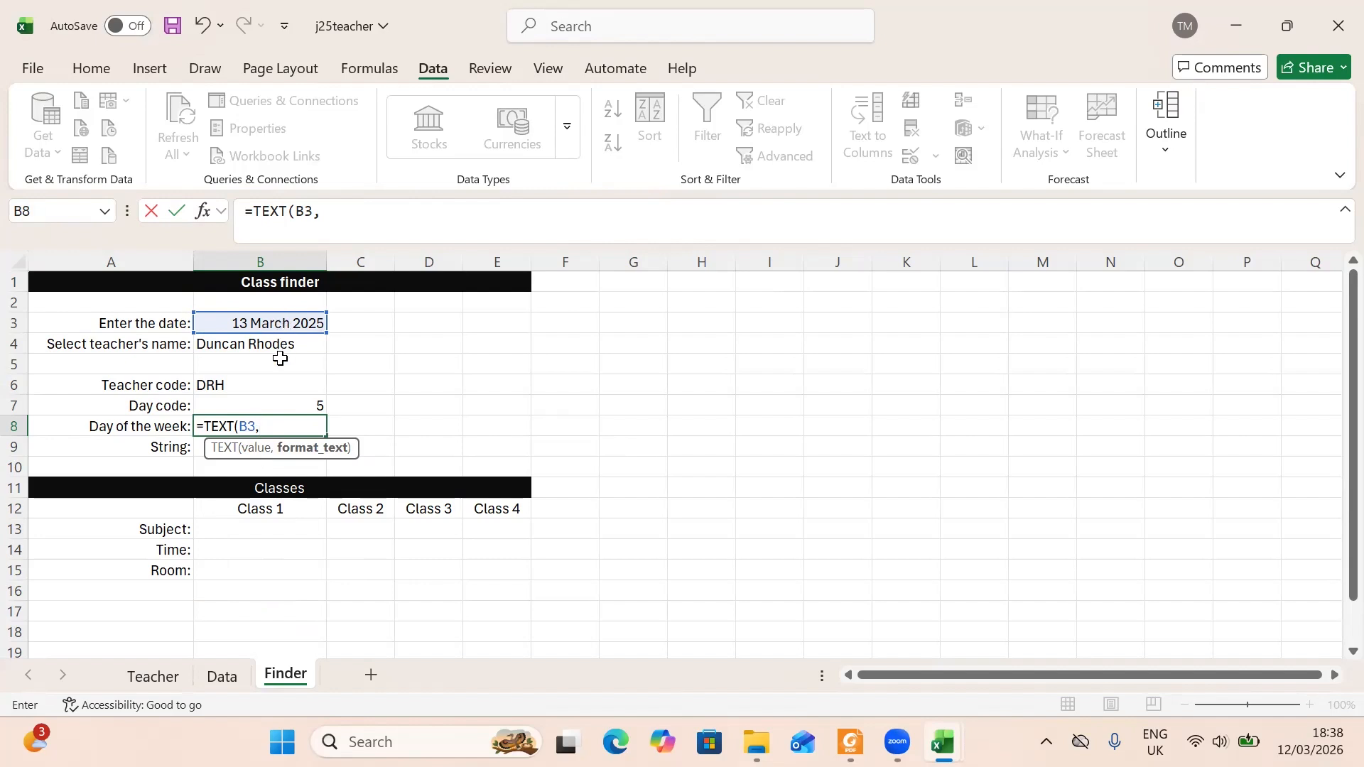
{"action": "type", "text": "\"dddd"}
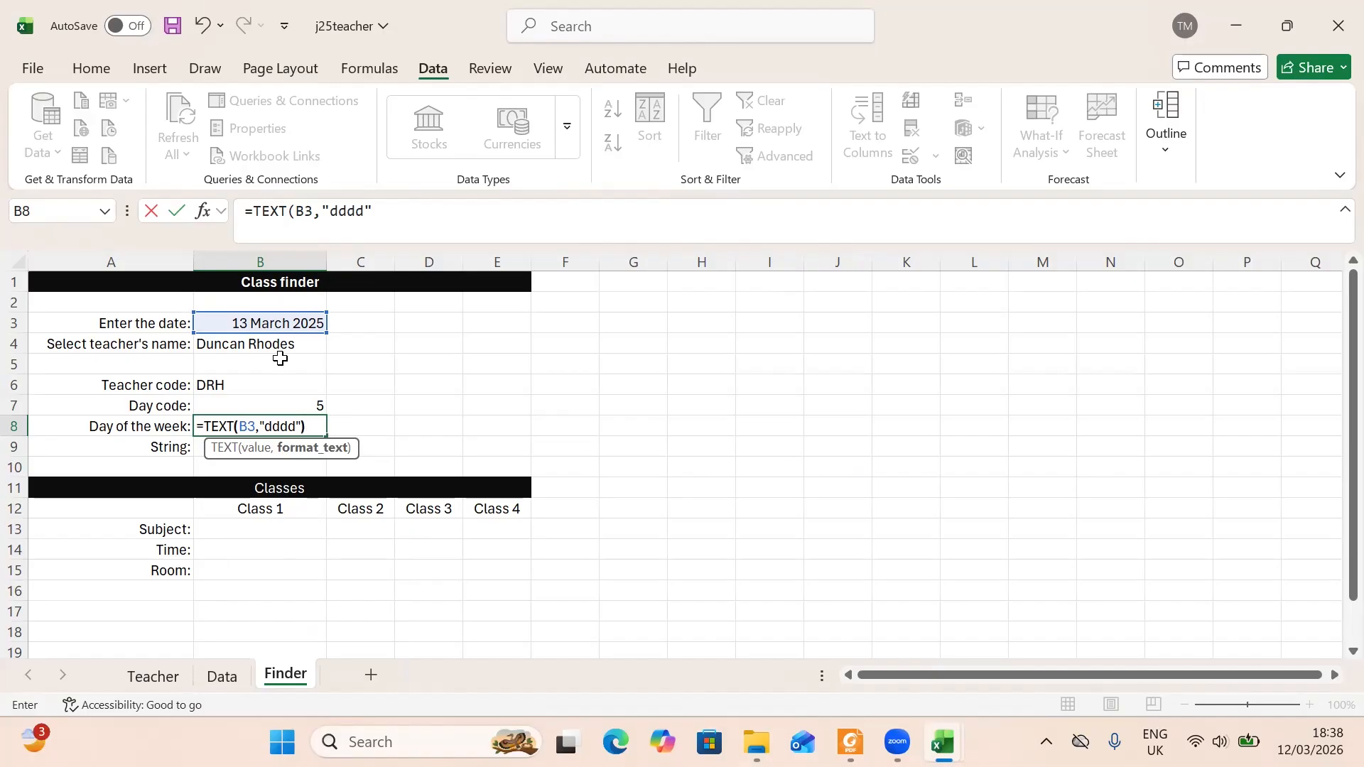
{"action": "key", "text": "Return"}
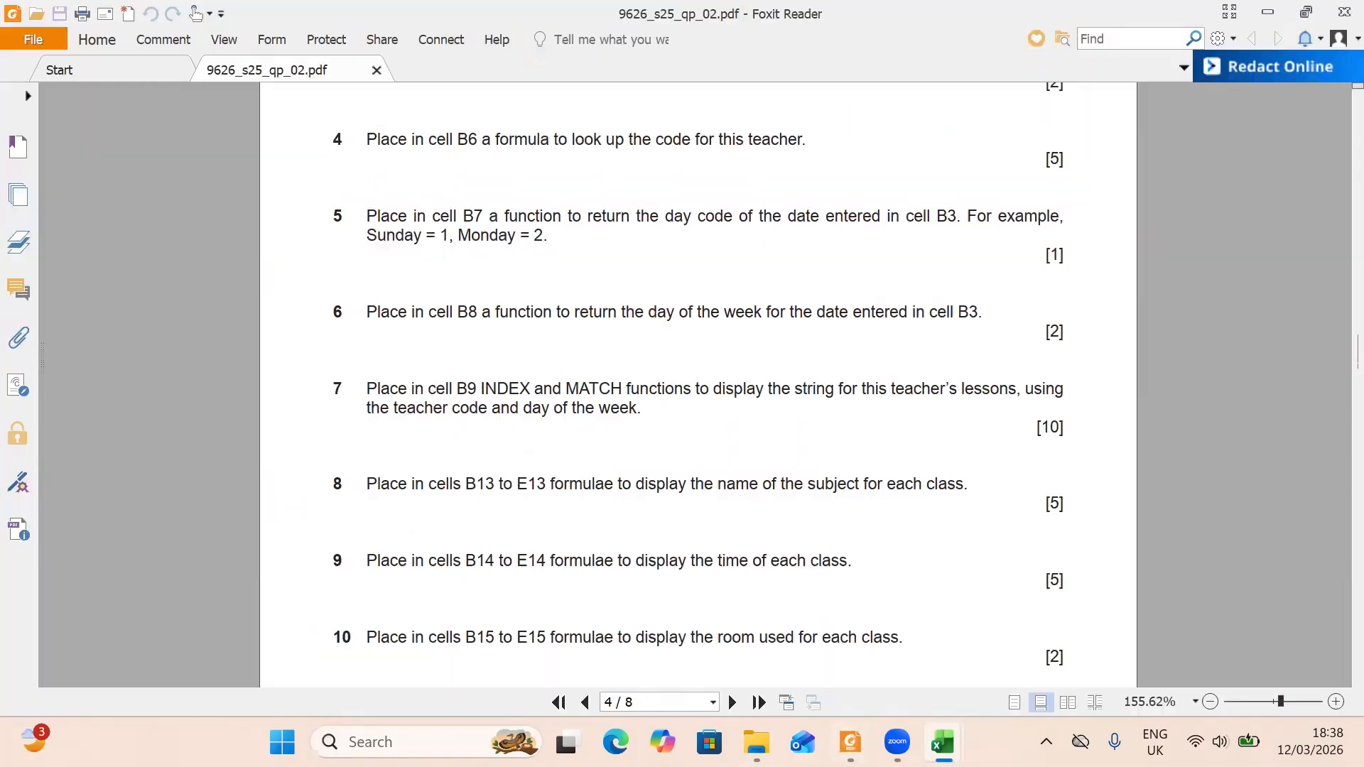
- Read task 7 about the INDEX and MATCH functions in the Foxit Reader exam paper and return to the j25teacher workbook in Excel
{"action": "left_click", "coordinate": [850, 741]}
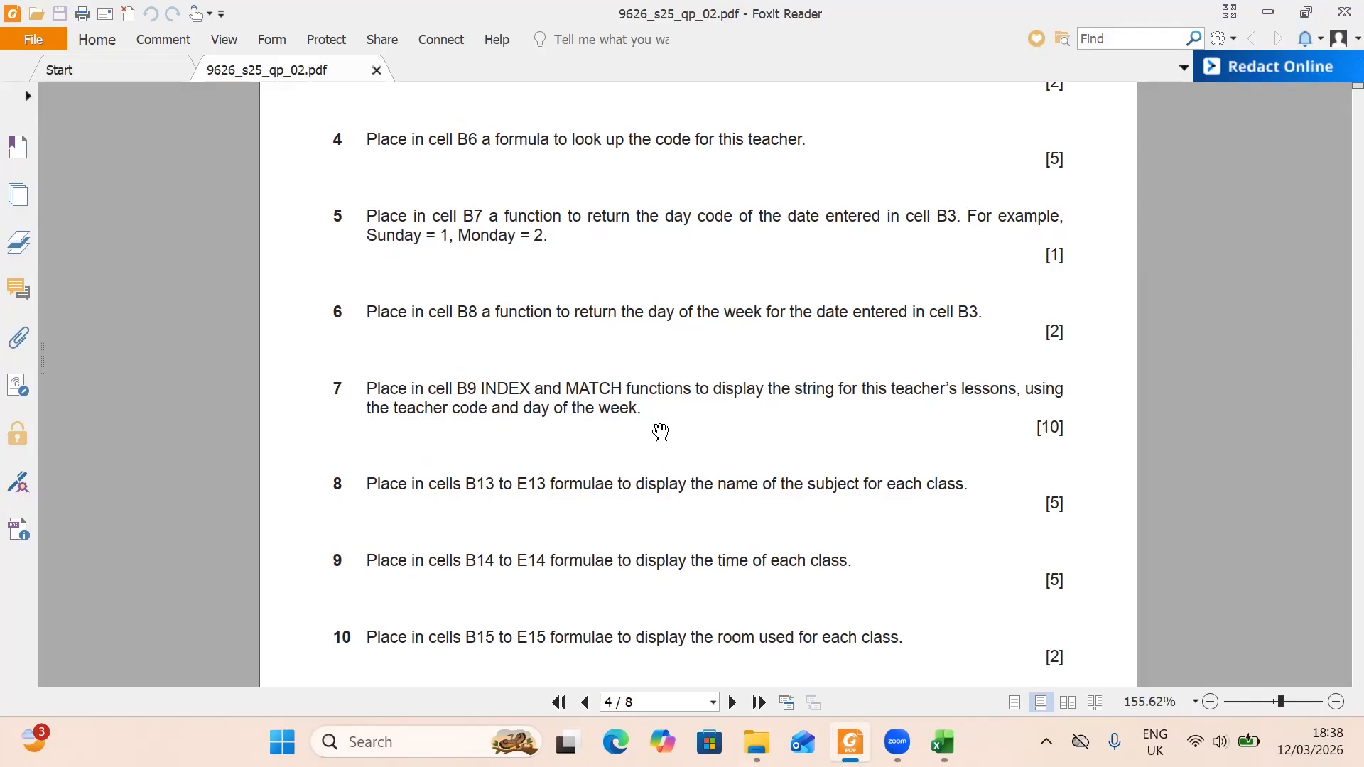
{"action": "mouse_move", "coordinate": [937, 736]}
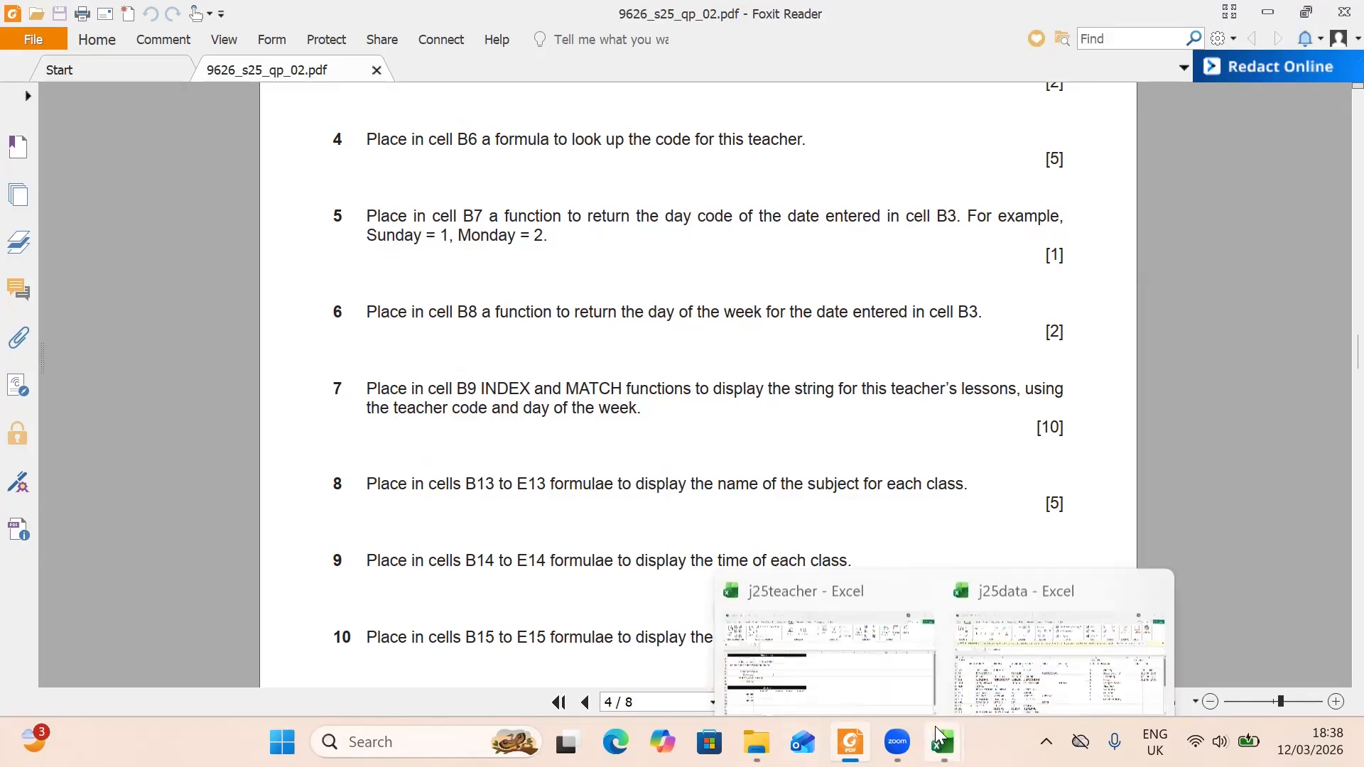
{"action": "left_click", "coordinate": [867, 649]}
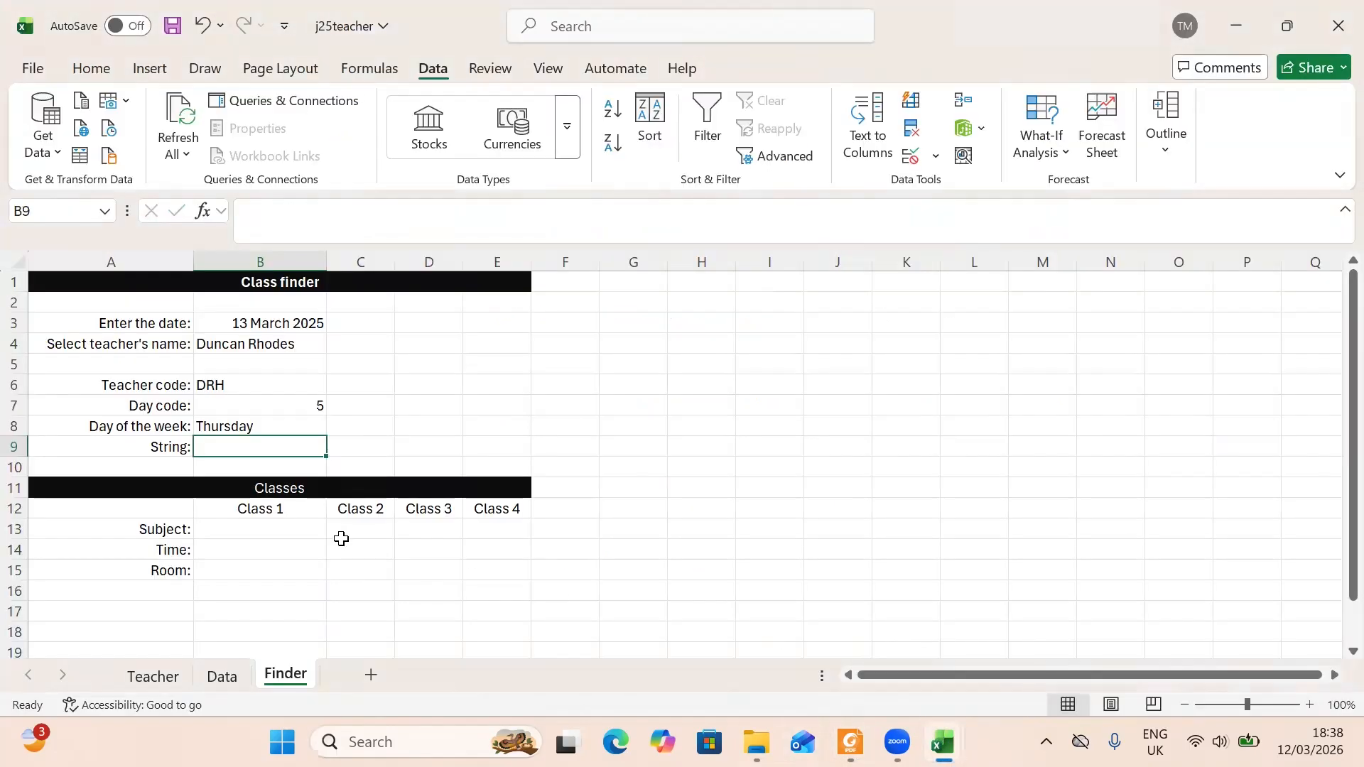
- Start an INDEX formula in Finder's cell B9 with the Data sheet range B4:H31 as the array
{"action": "type", "text": "="}
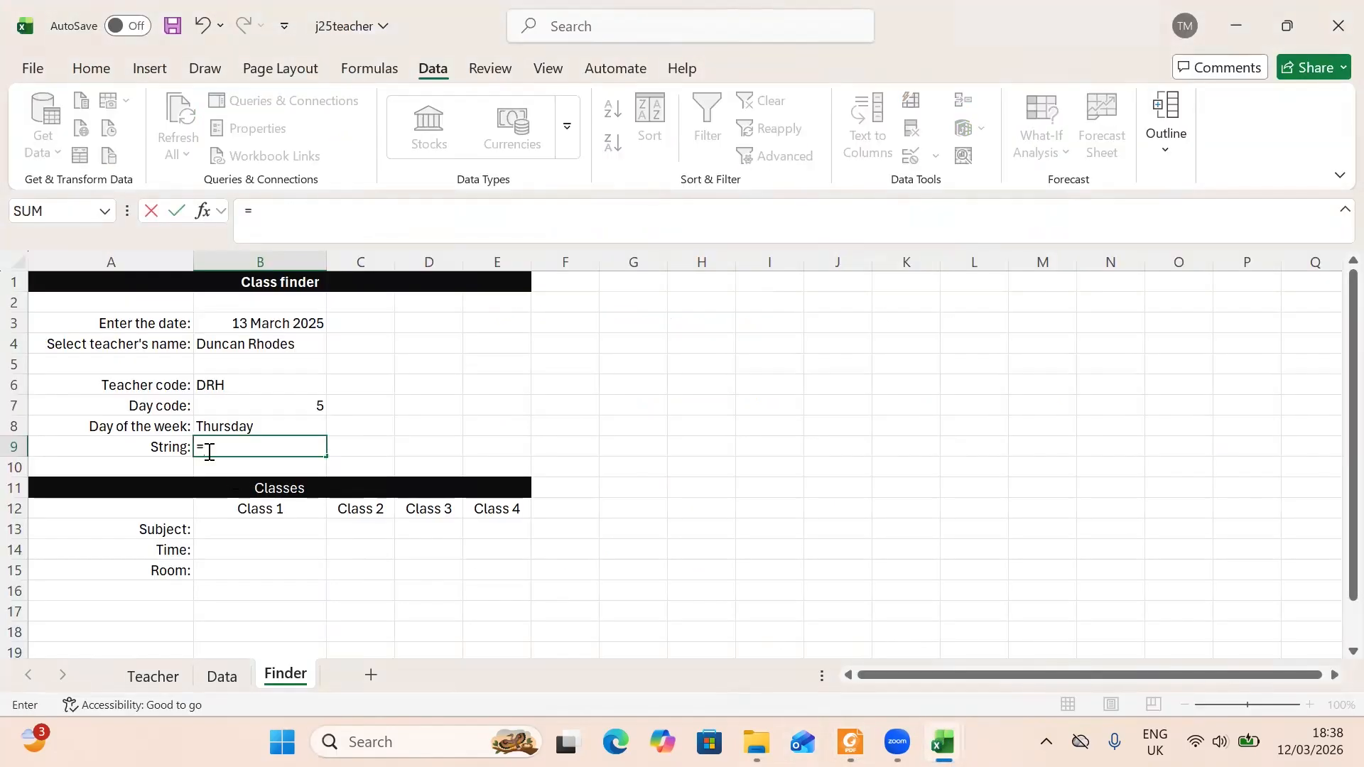
{"action": "type", "text": "in"}
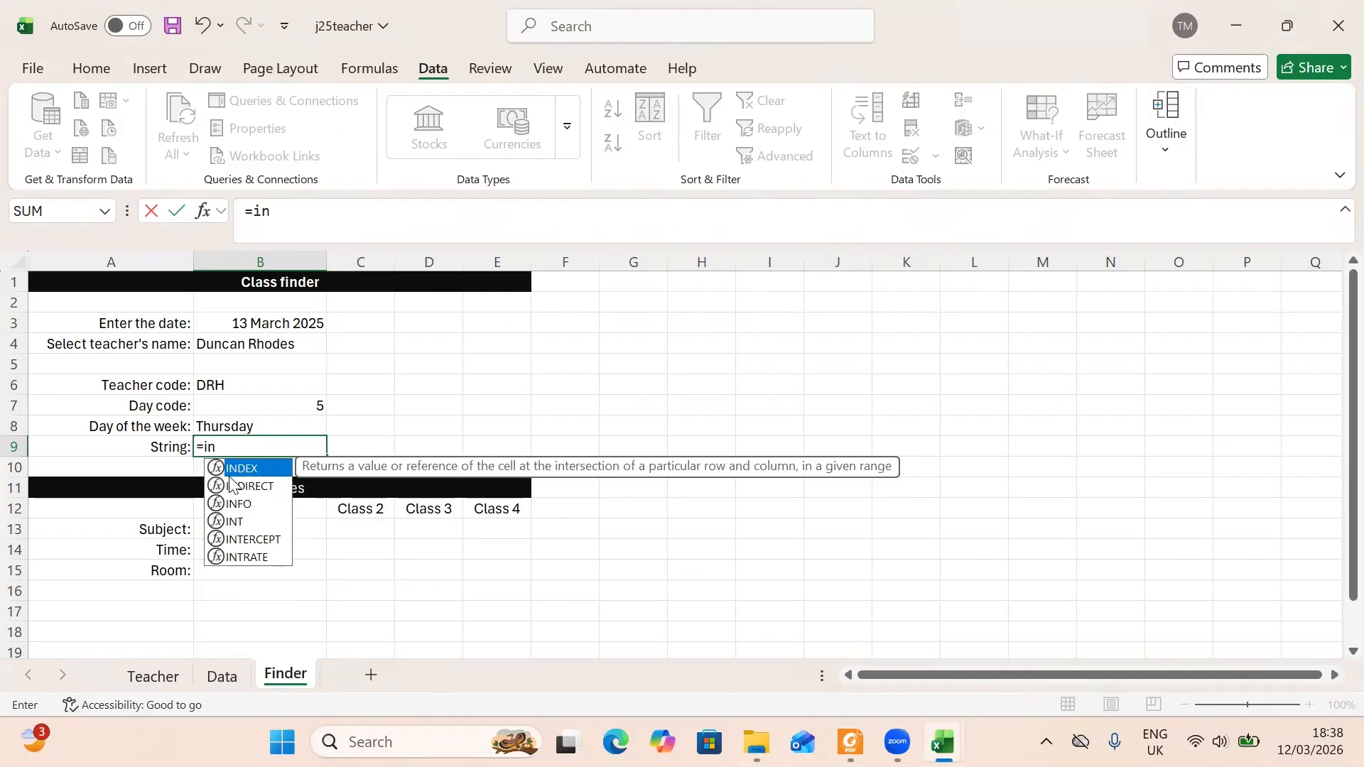
{"action": "double_click", "coordinate": [239, 469]}
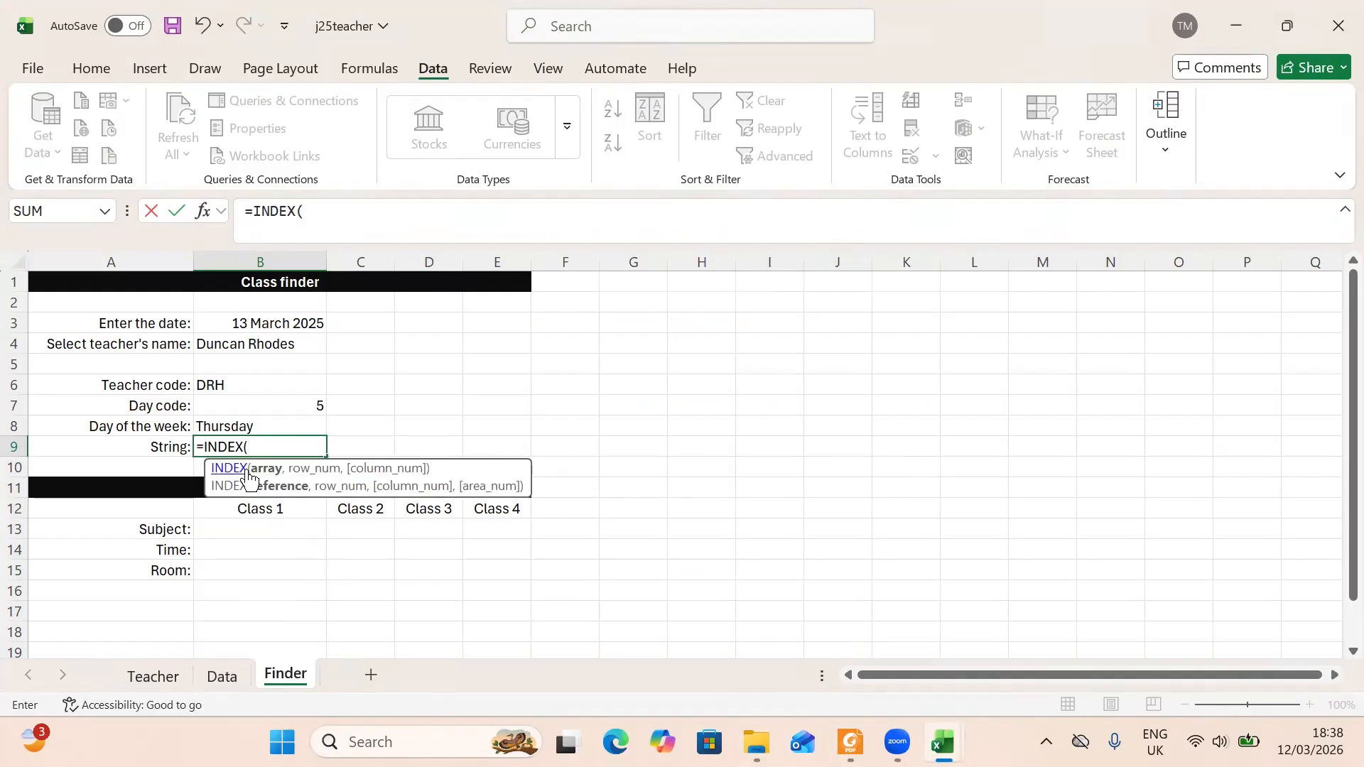
{"action": "left_click", "coordinate": [208, 679]}
{"action": "left_click_drag", "start_coordinate": [116, 345], "coordinate": [691, 611]}
{"action": "left_click_drag", "start_coordinate": [691, 612], "coordinate": [691, 611]}
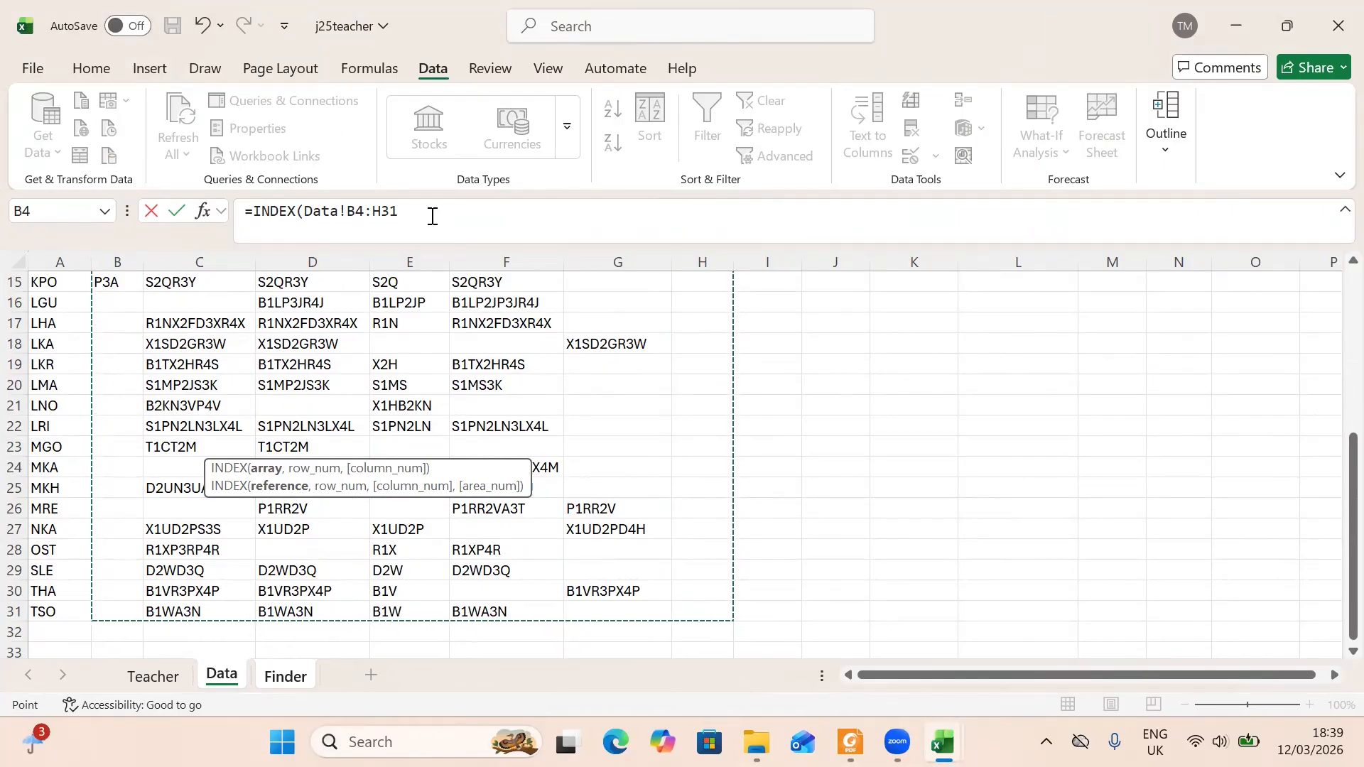
{"action": "left_click", "coordinate": [432, 216]}
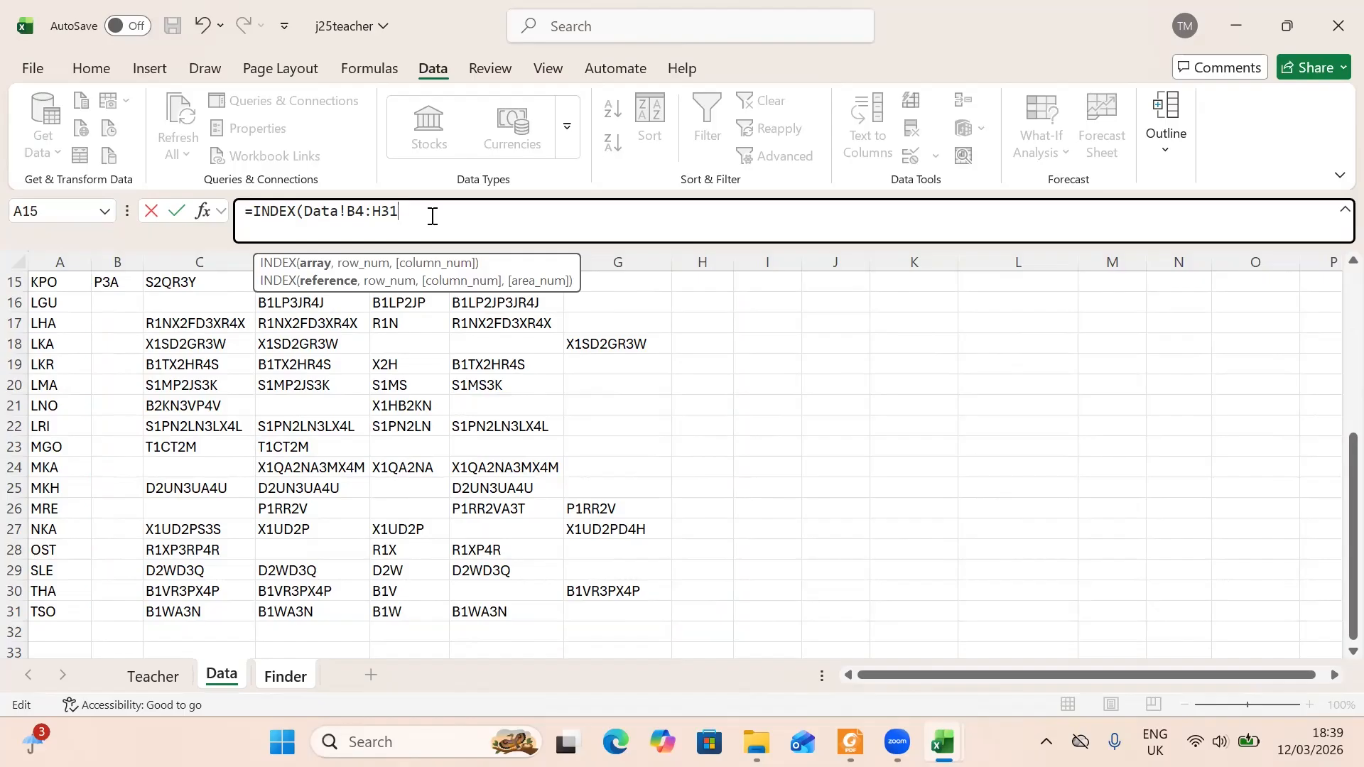
{"action": "type", "text": ","}
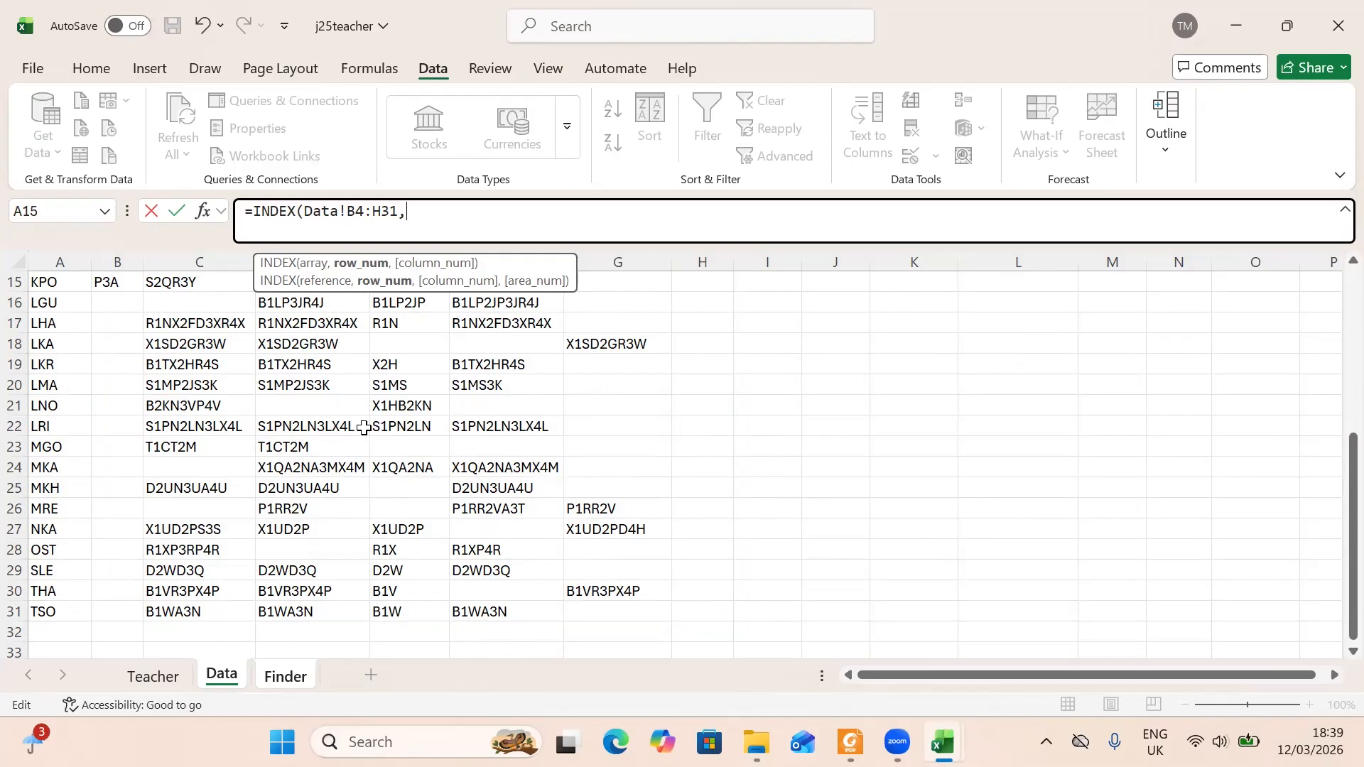
- Add a MATCH function as the INDEX row number, with the teacher code in Finder!B6 as its lookup value
{"action": "type", "text": "match"}
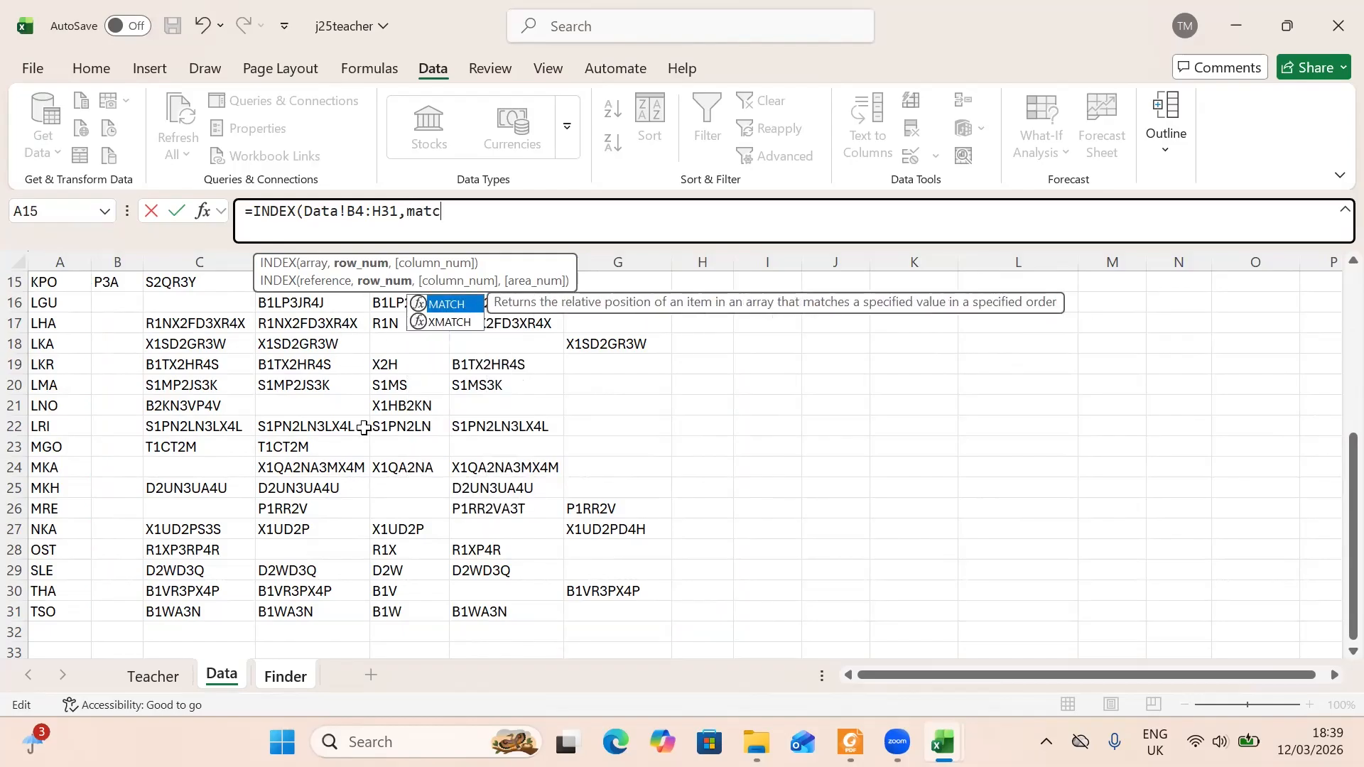
{"action": "double_click", "coordinate": [441, 307]}
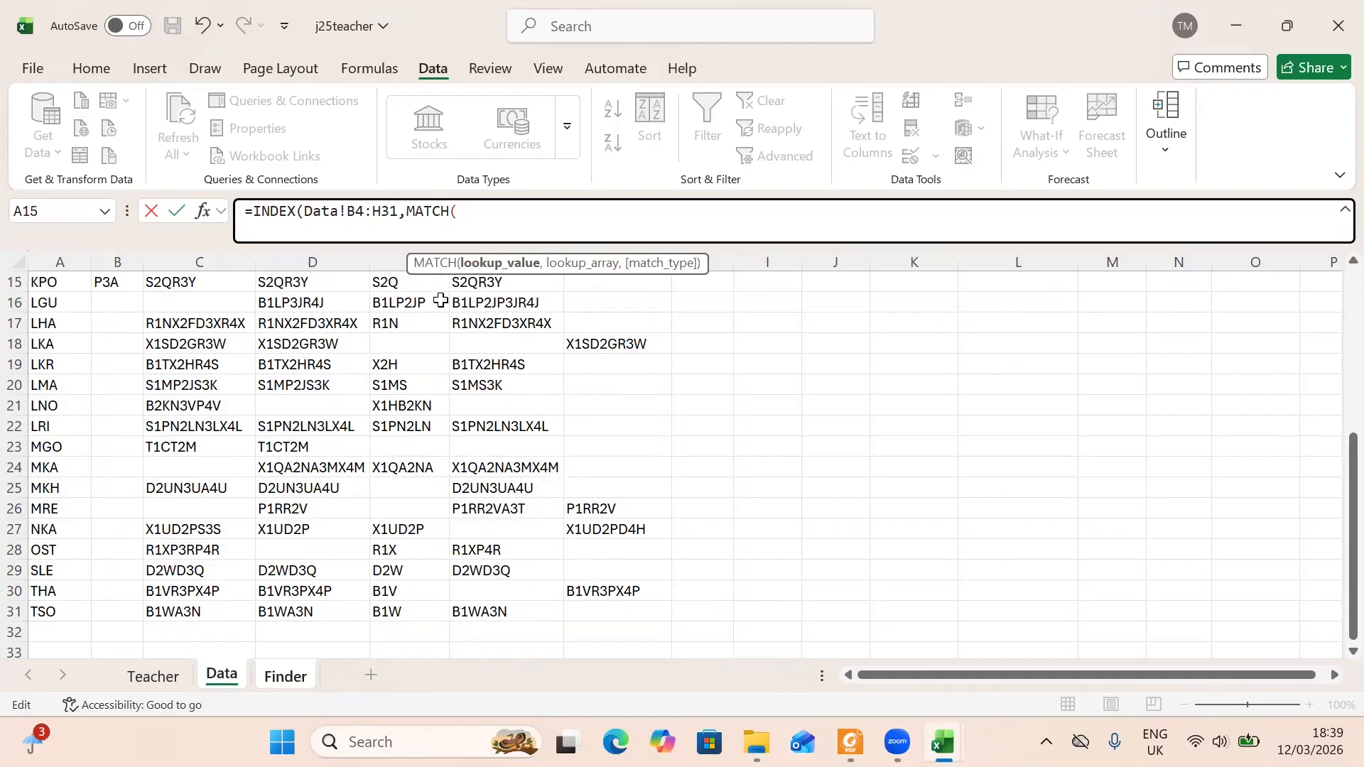
{"action": "left_click", "coordinate": [284, 683]}
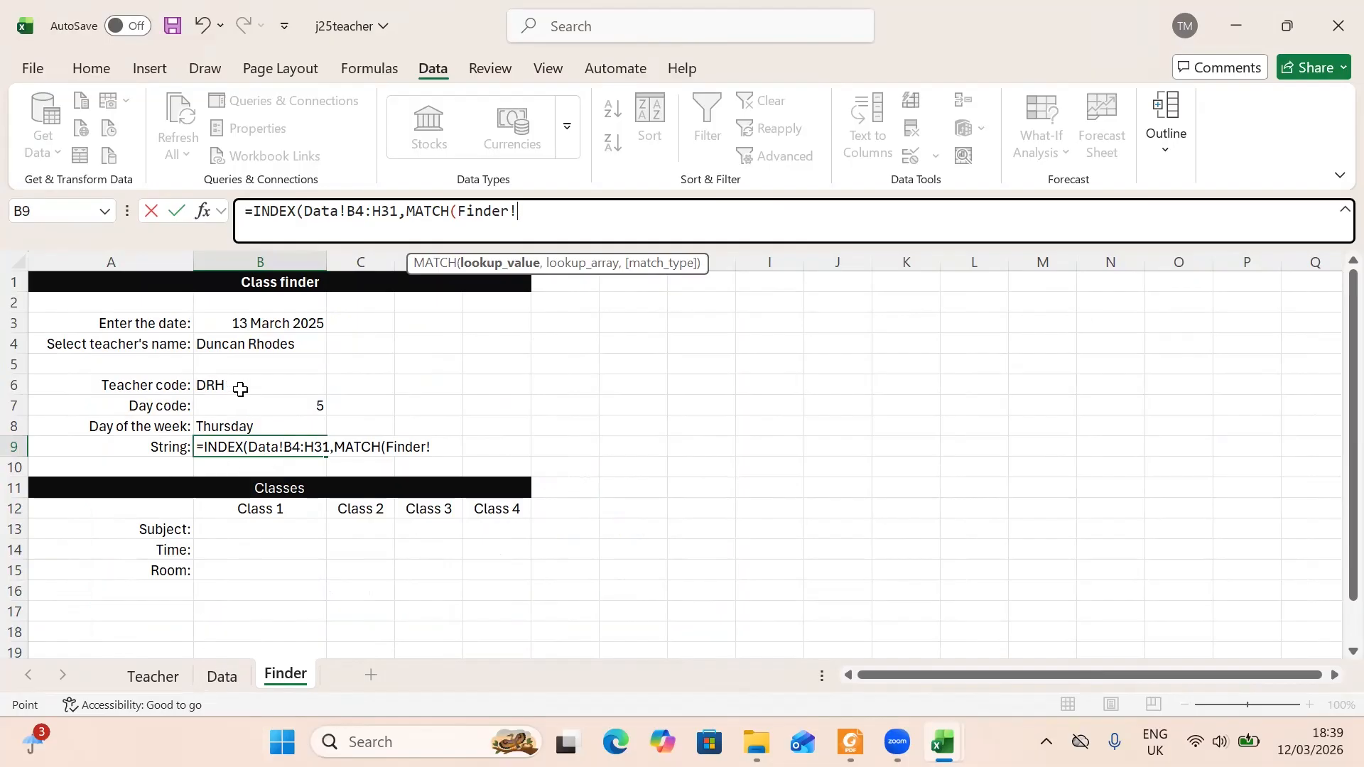
{"action": "left_click", "coordinate": [226, 668]}
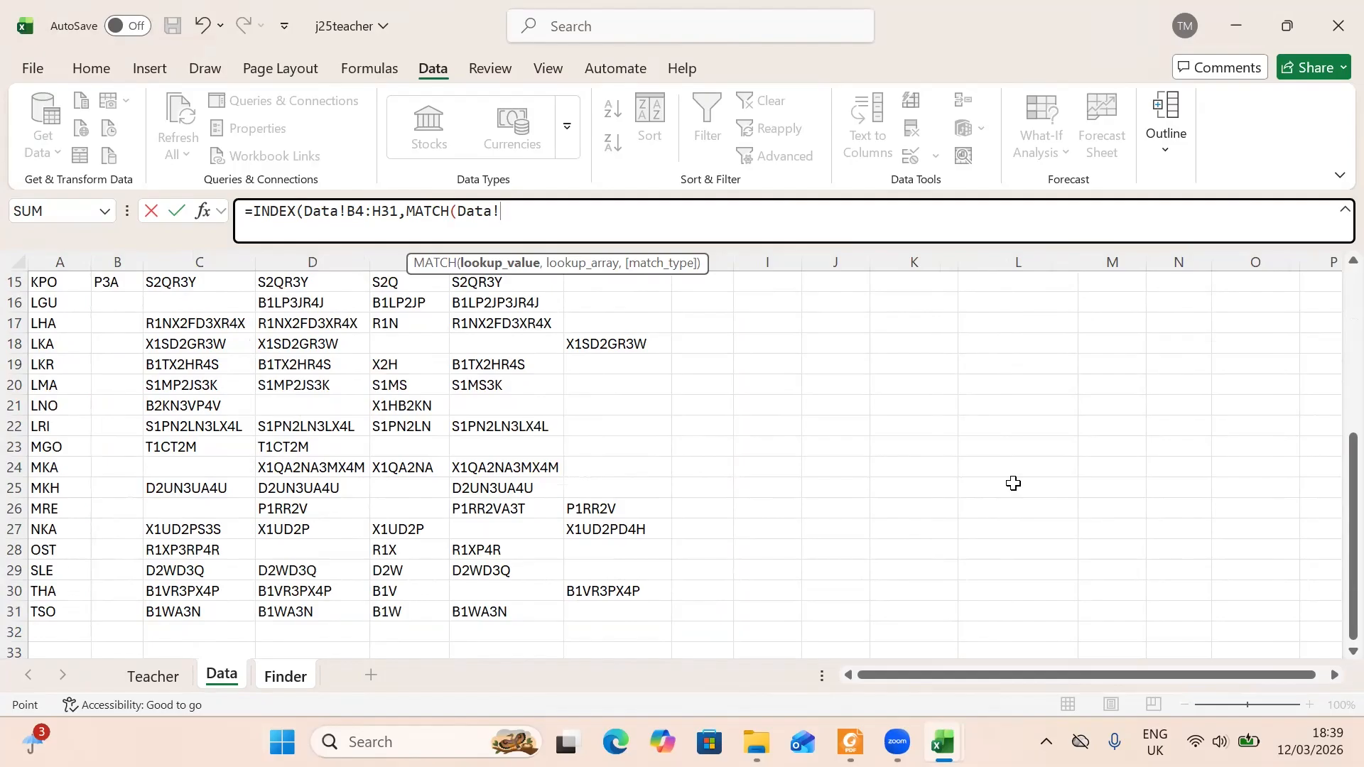
{"action": "left_click_drag", "start_coordinate": [1337, 456], "coordinate": [1333, 335]}
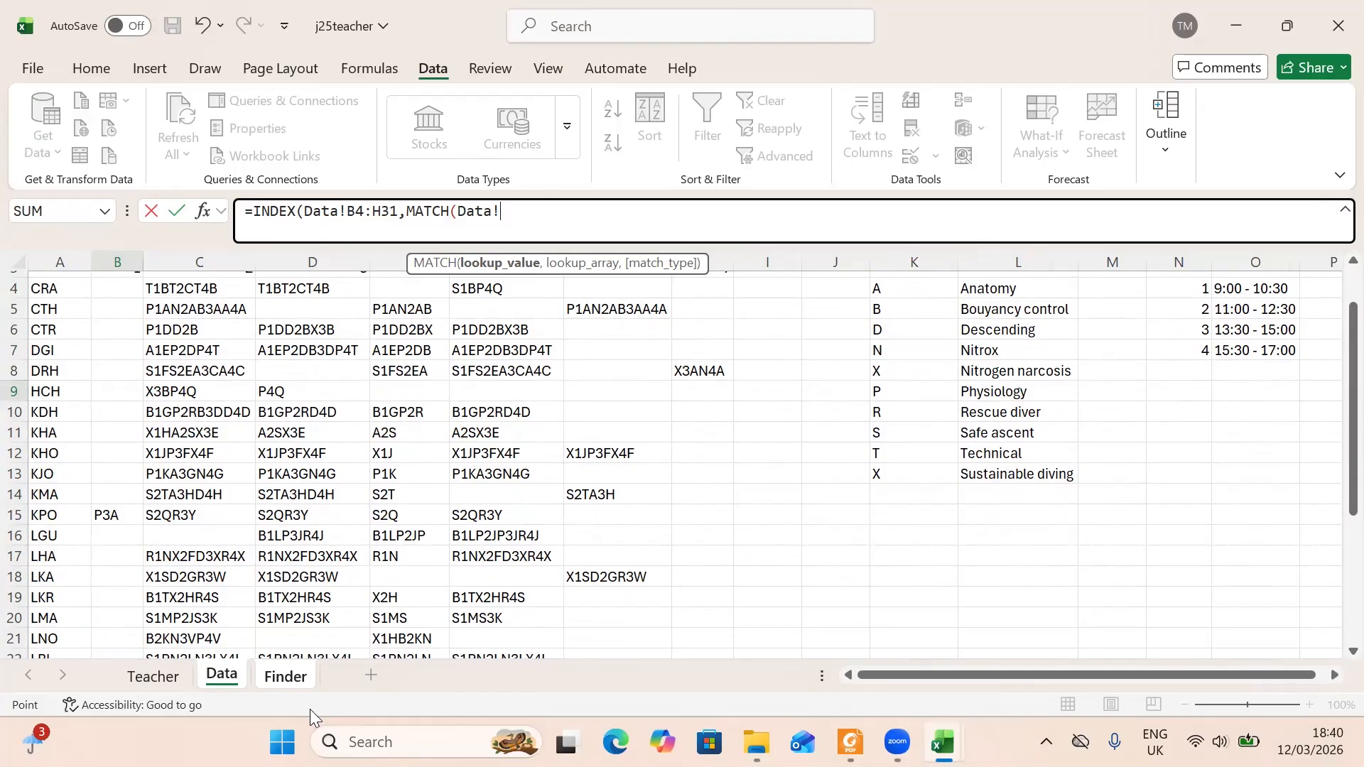
{"action": "left_click", "coordinate": [298, 683]}
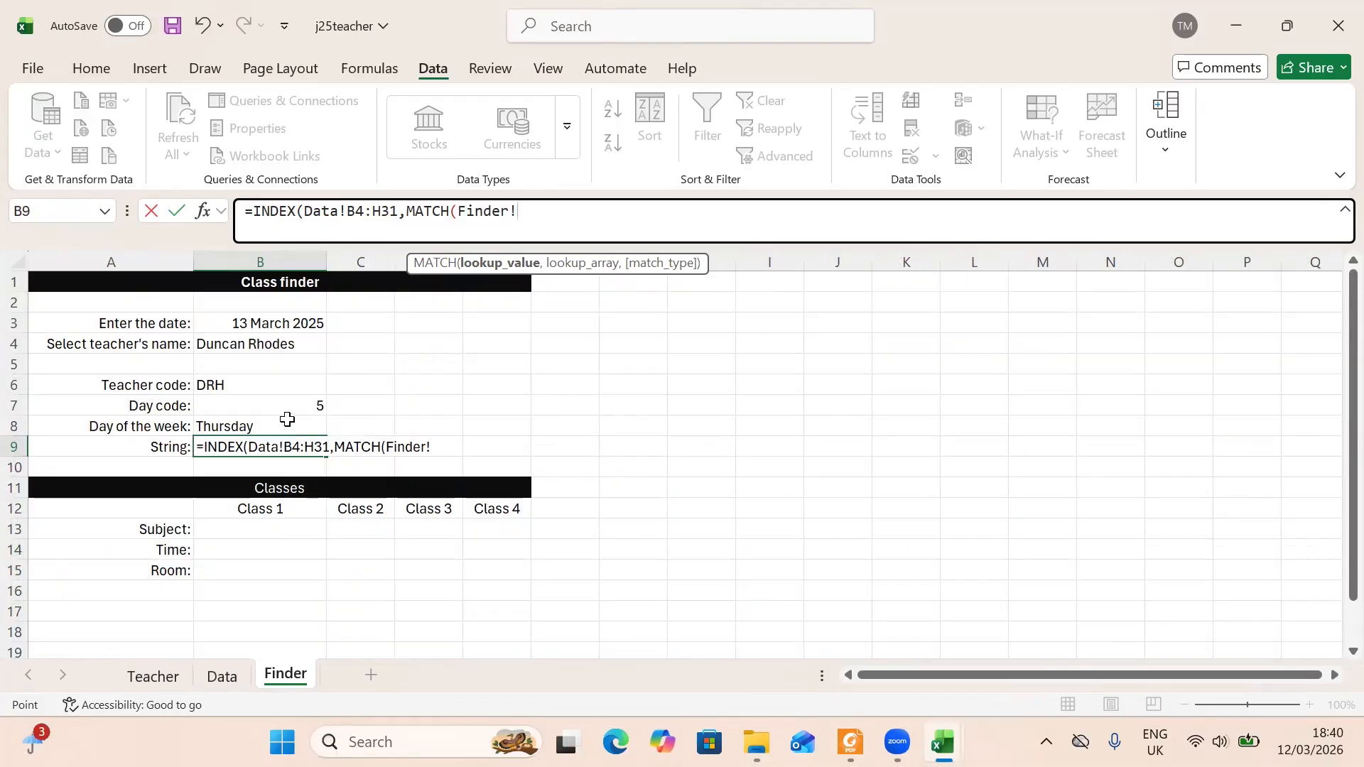
{"action": "left_click", "coordinate": [250, 384]}
{"action": "type", "text": ","}
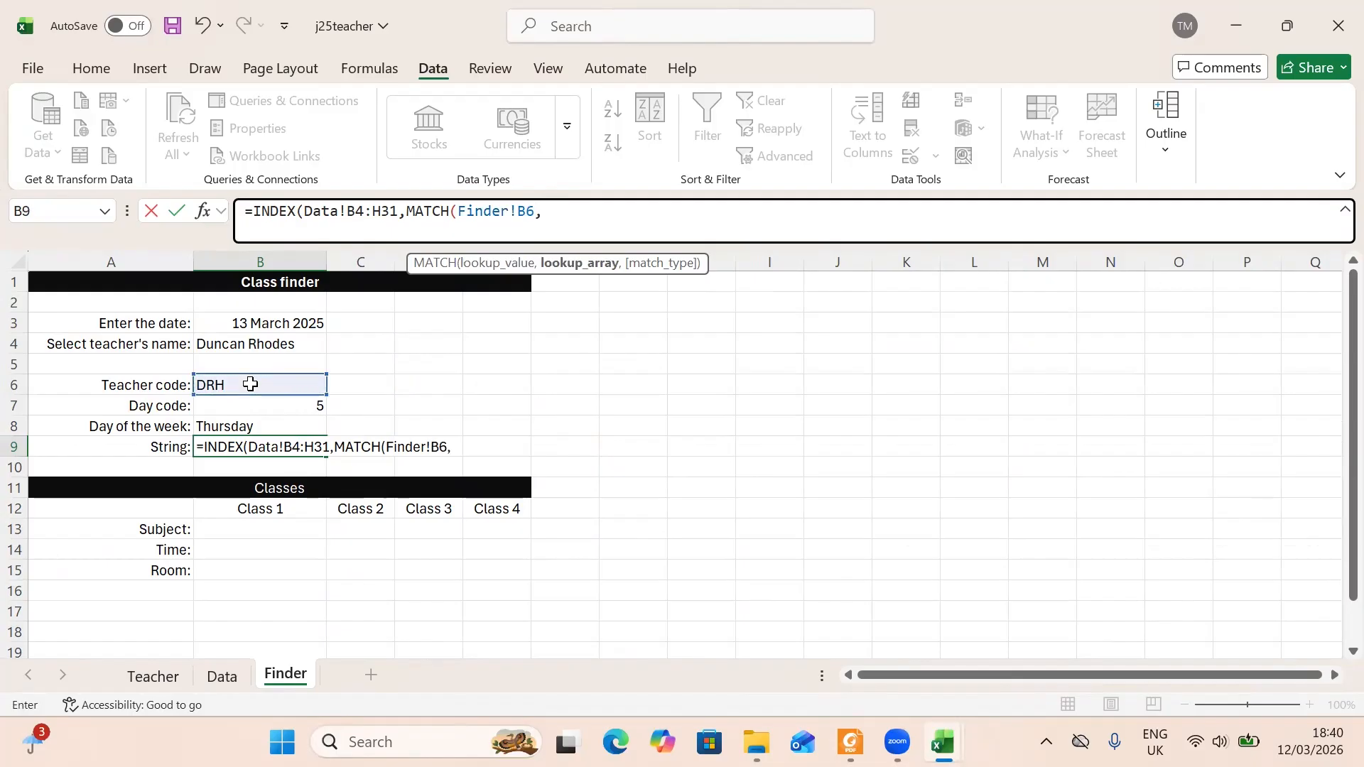
- Complete the row MATCH with Data!A4:A31 as the lookup array and 0 for an exact match
{"action": "left_click", "coordinate": [213, 678]}
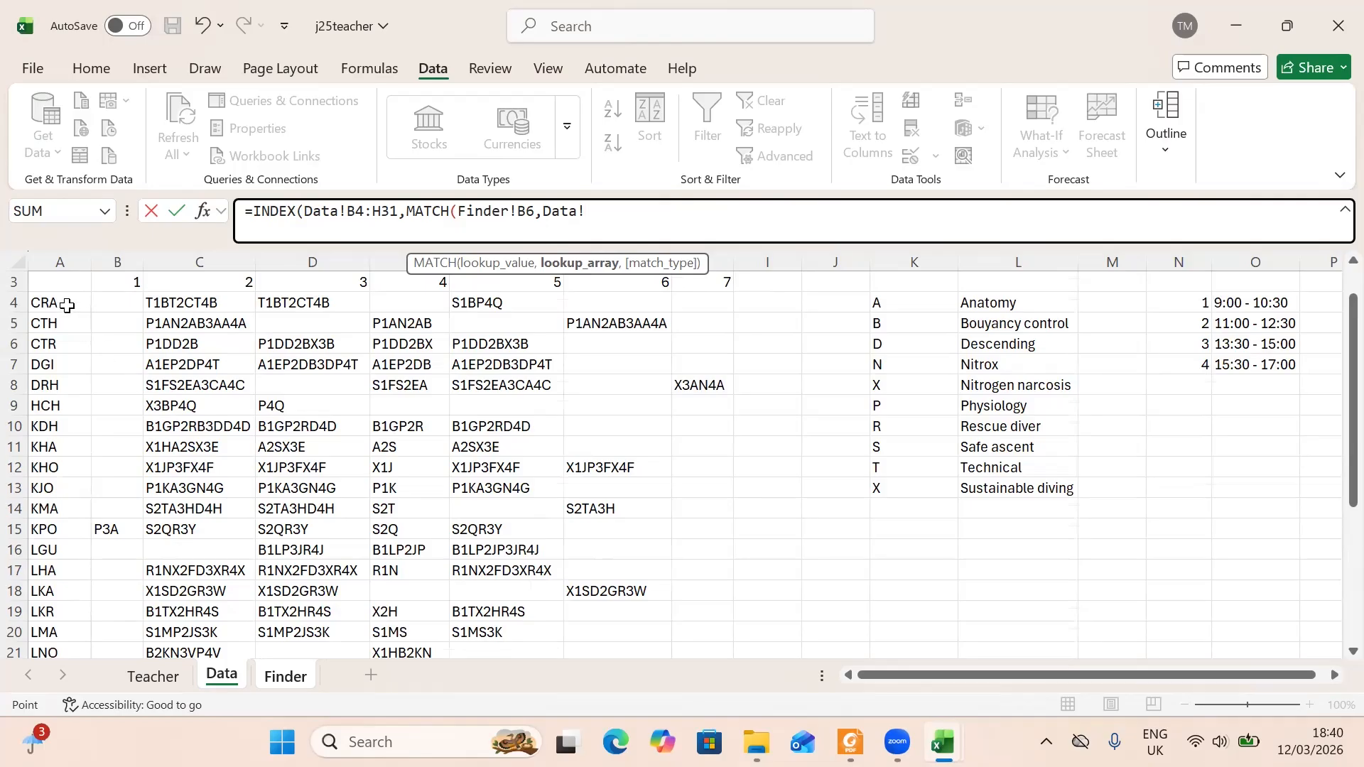
{"action": "left_click_drag", "start_coordinate": [67, 306], "coordinate": [49, 603]}
{"action": "type", "text": ","}
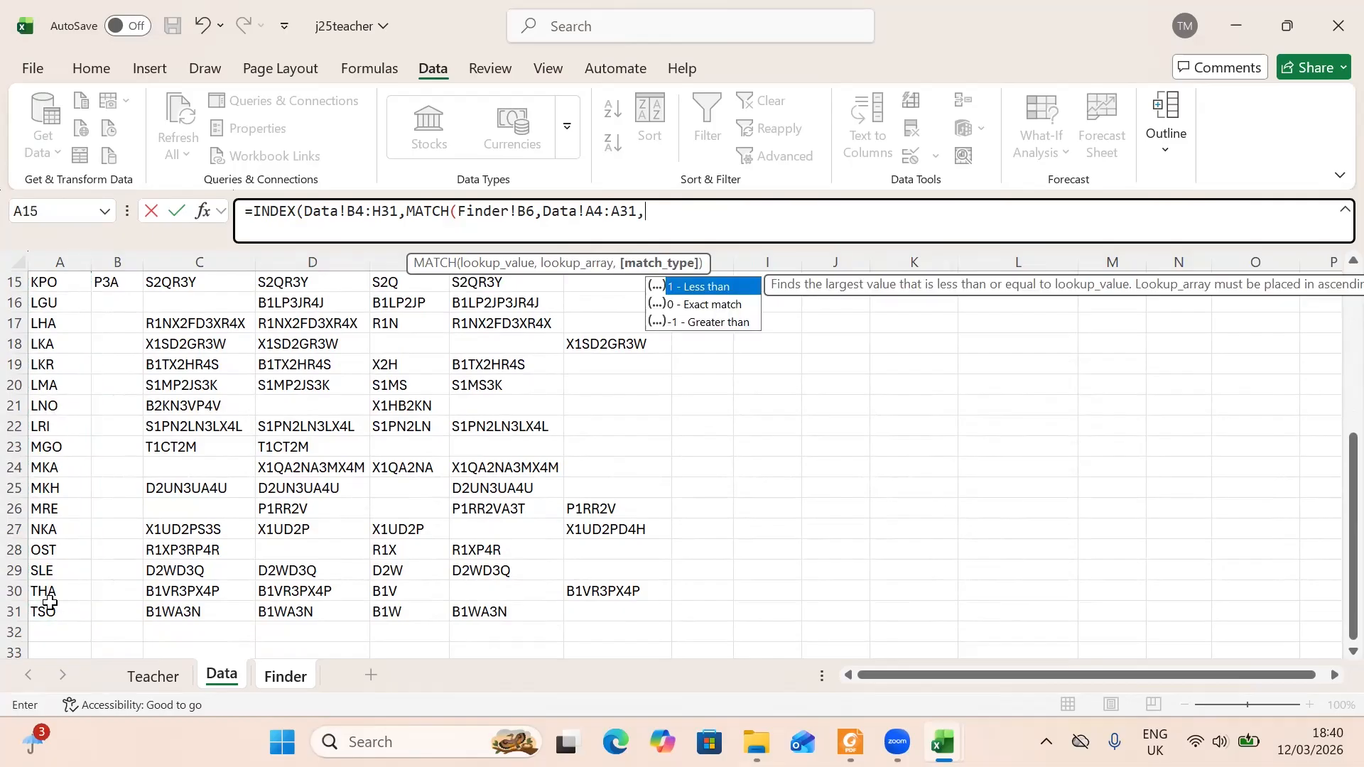
{"action": "type", "text": "0"}
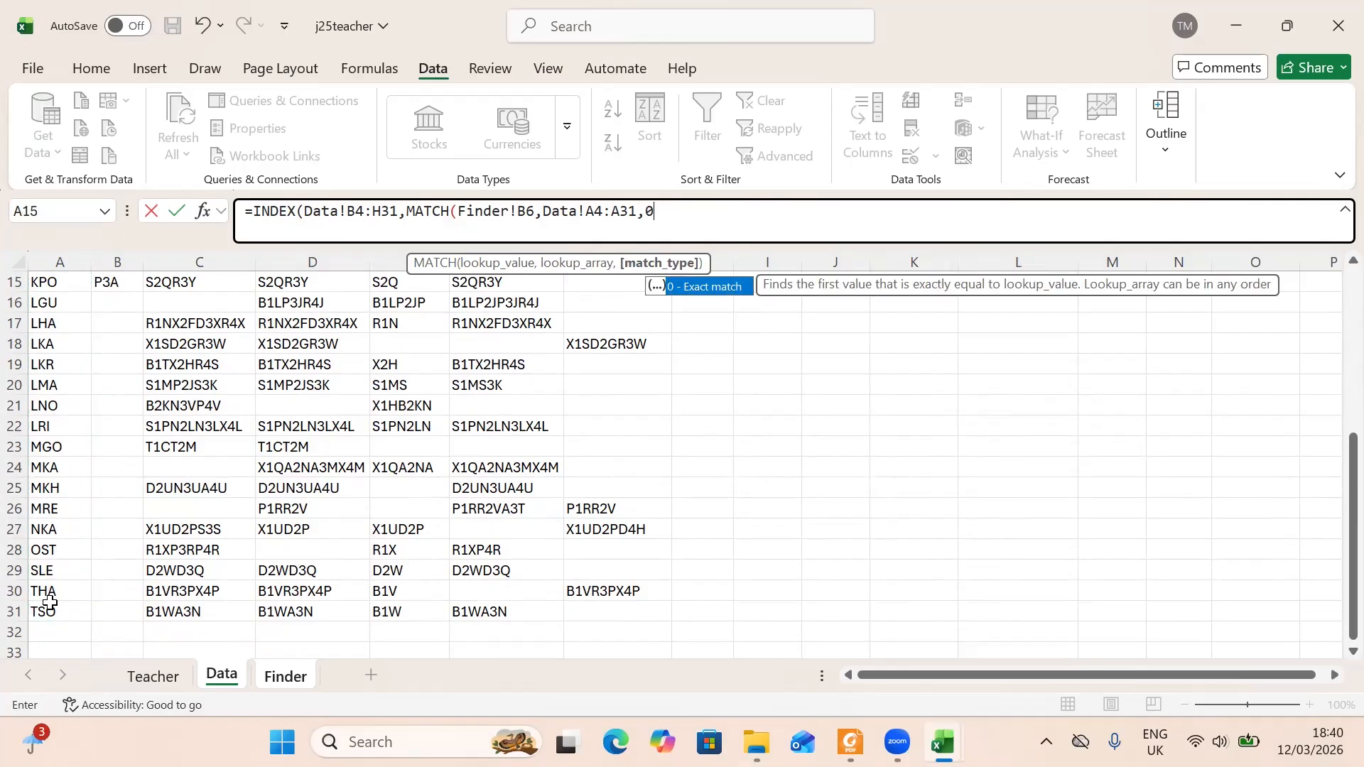
{"action": "type", "text": "),"}
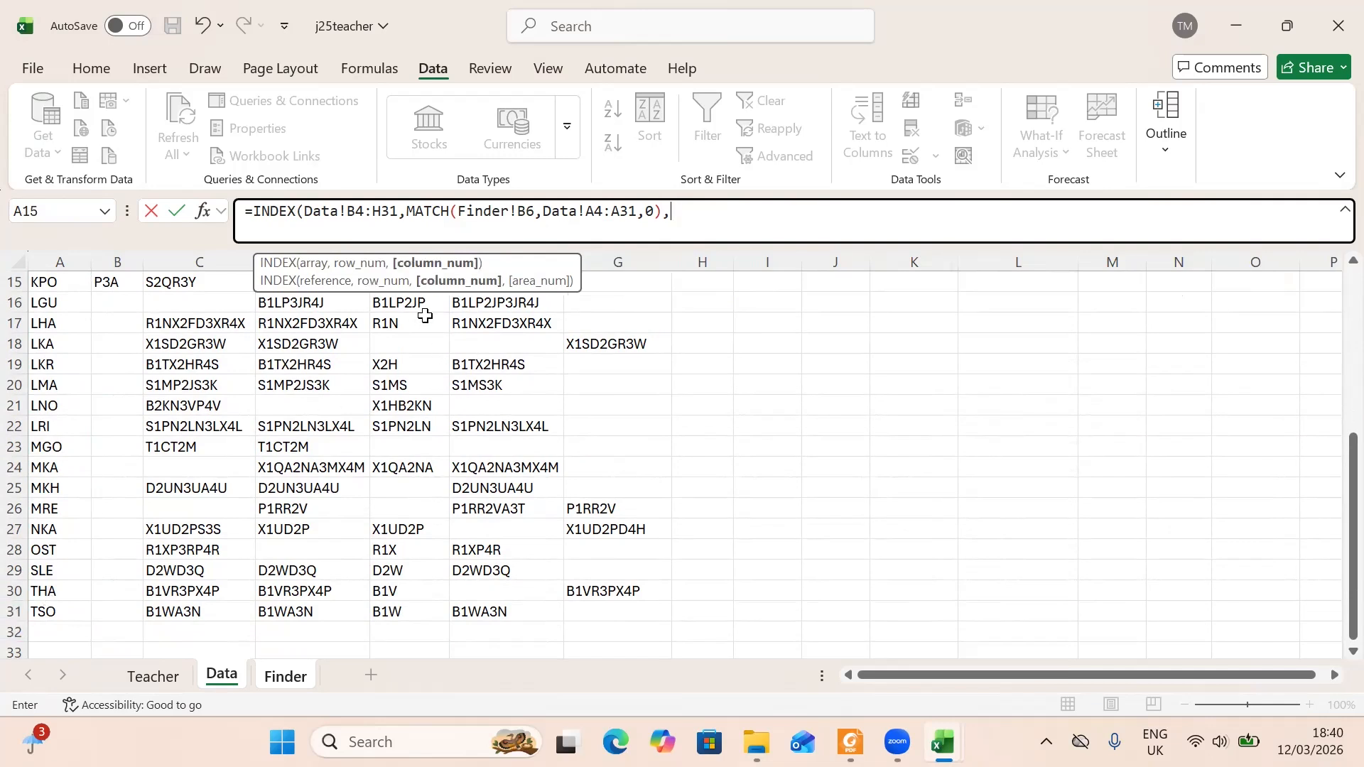
- Add a second MATCH as the INDEX column number, with the day of the week in Finder!B8 as its lookup value
{"action": "type", "text": "match"}
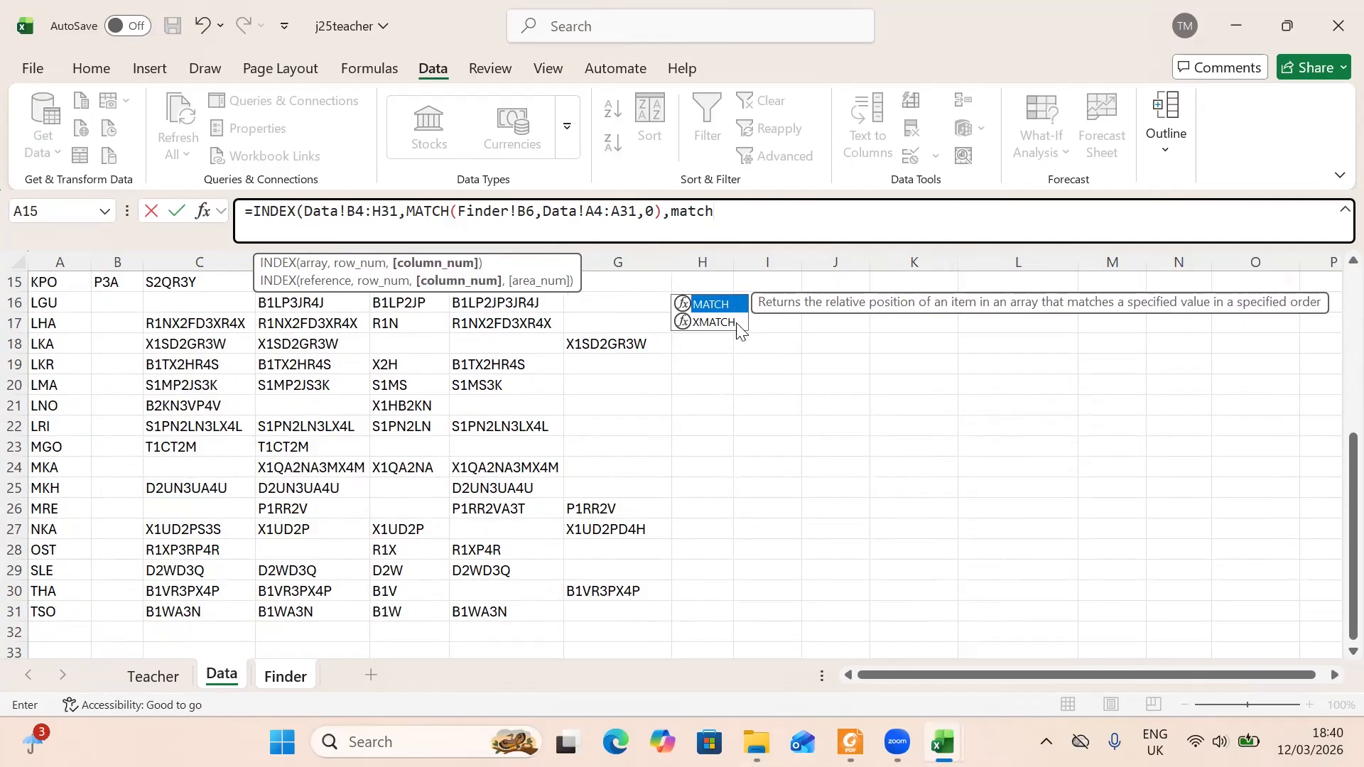
{"action": "double_click", "coordinate": [726, 304]}
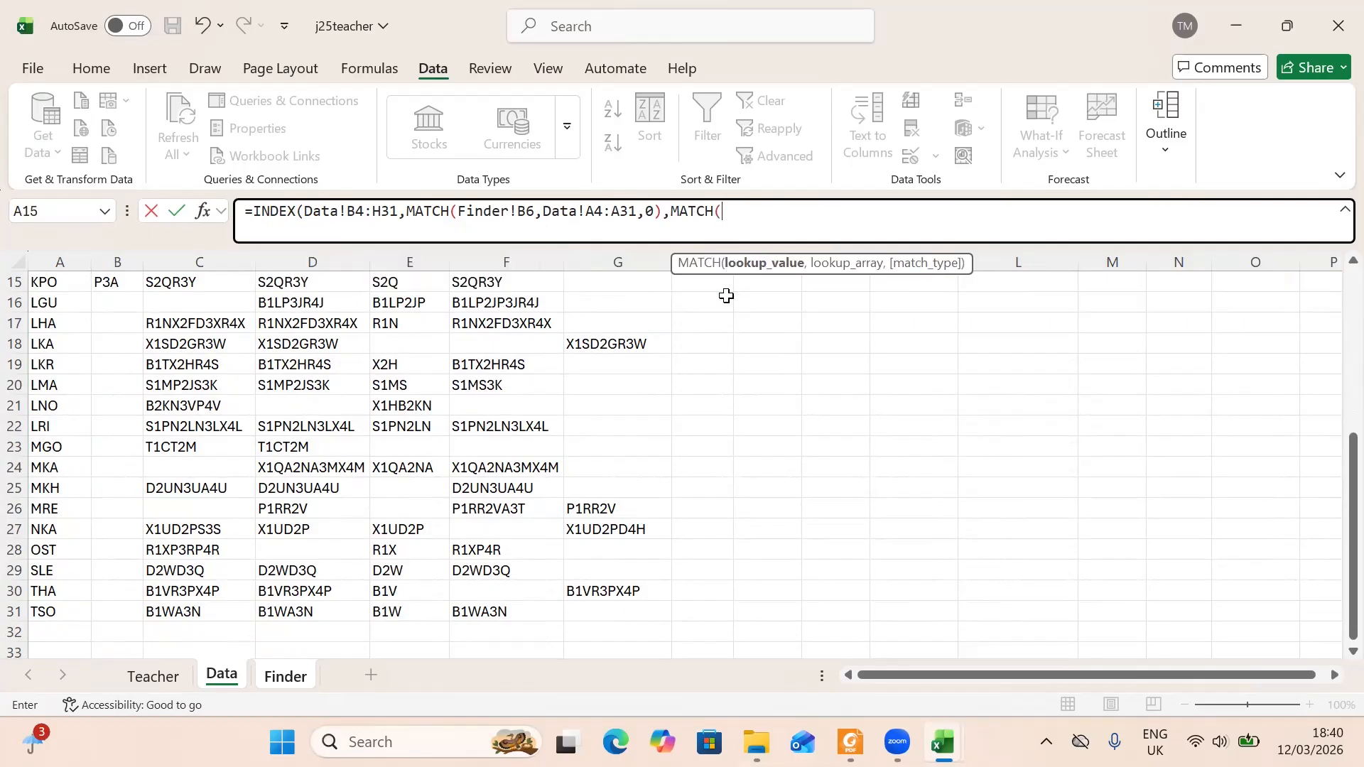
{"action": "left_click", "coordinate": [296, 680]}
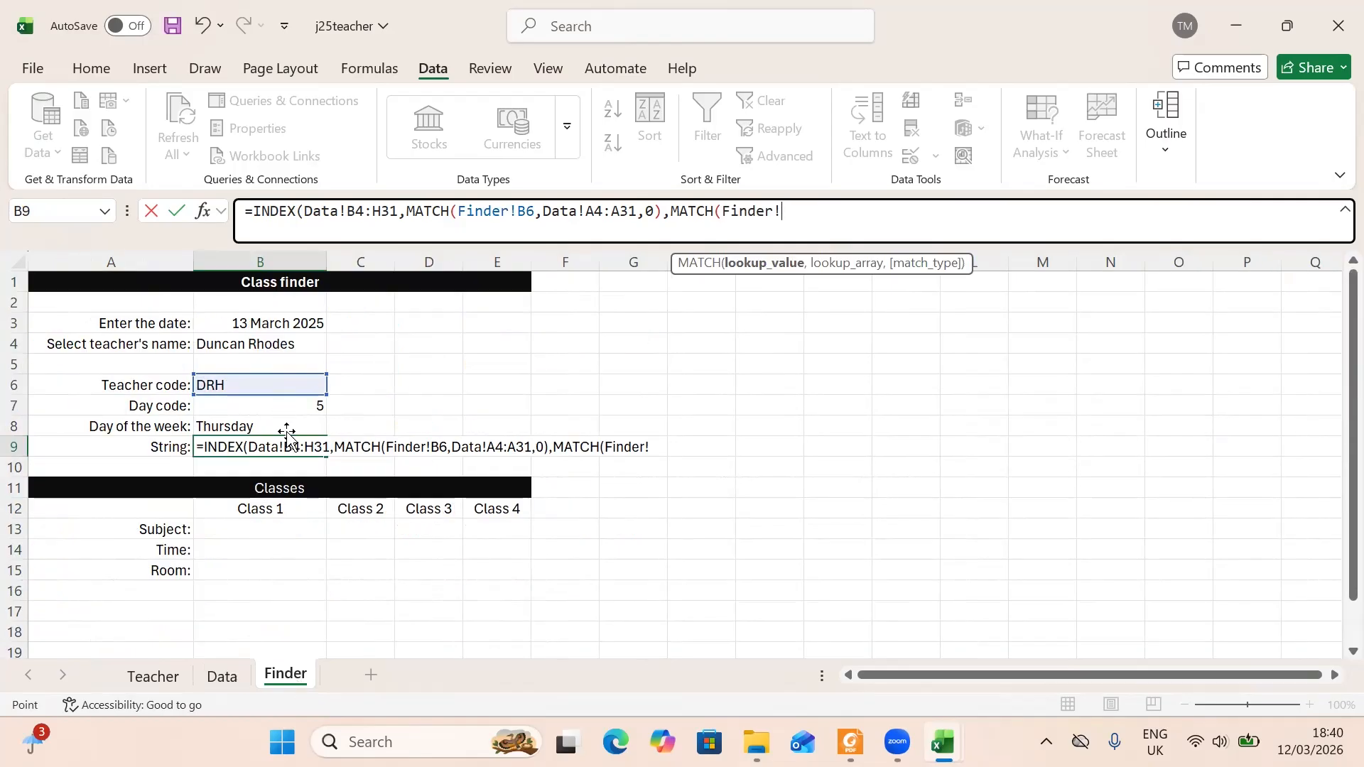
{"action": "left_click", "coordinate": [287, 426]}
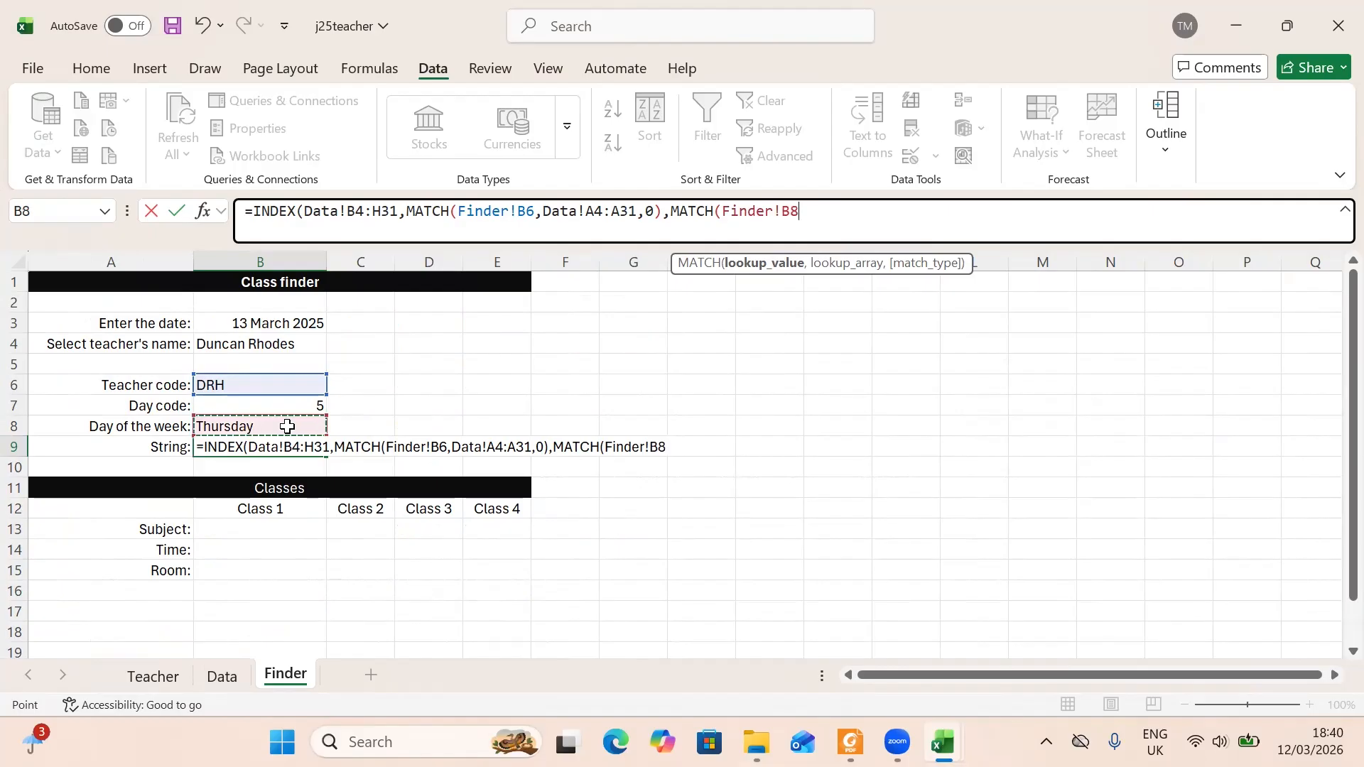
{"action": "type", "text": ","}
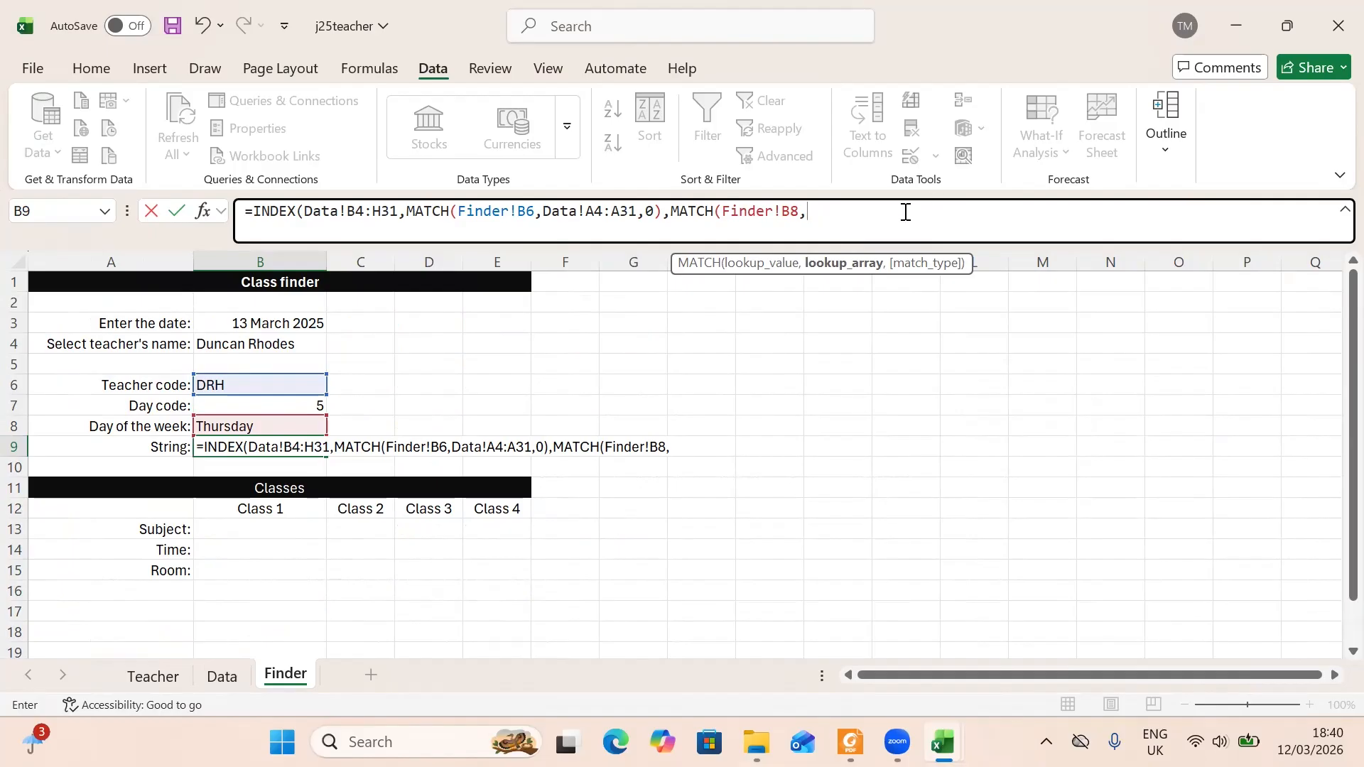
- Finish the column MATCH with Data!B2:H2 as the lookup array and 0 for an exact match, and enter the B9 formula
{"action": "left_click", "coordinate": [217, 677]}
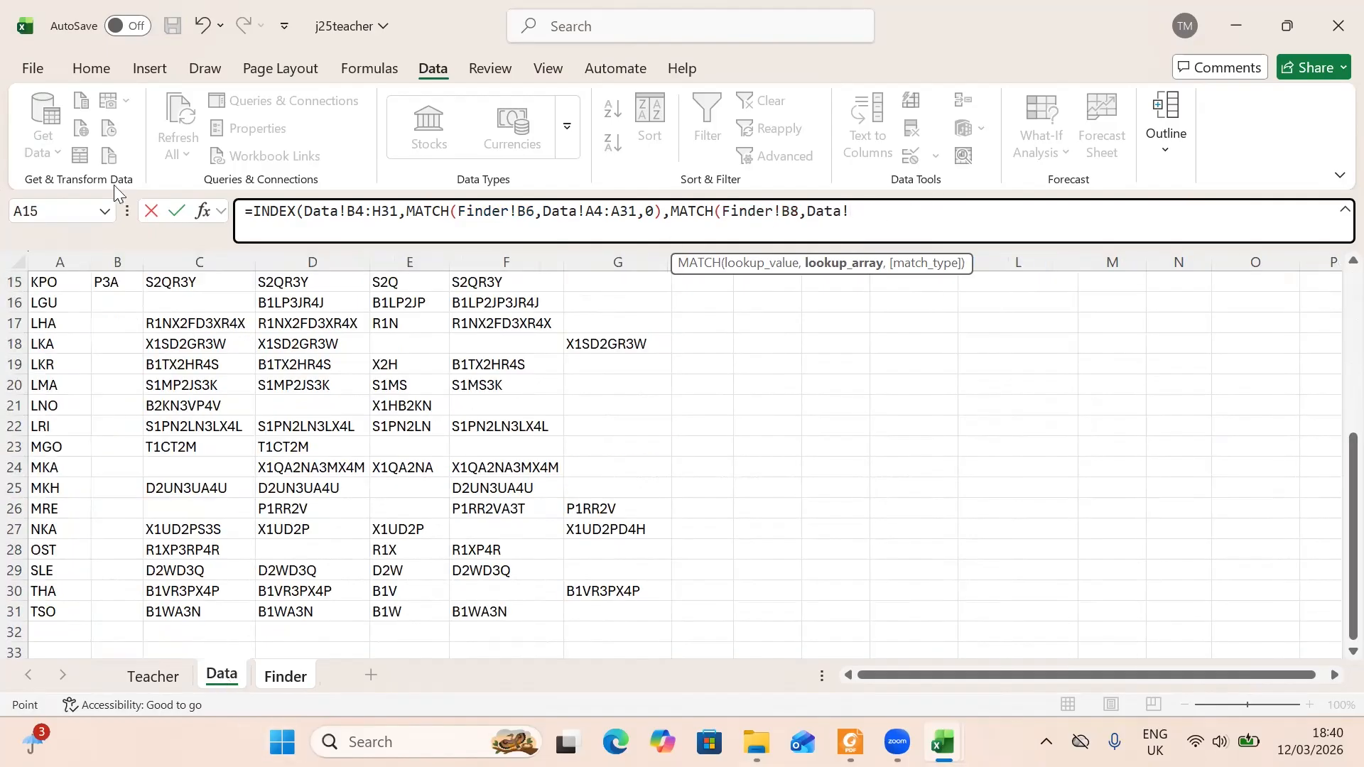
{"action": "left_click_drag", "start_coordinate": [1350, 467], "coordinate": [1336, 204]}
{"action": "left_click_drag", "start_coordinate": [115, 300], "coordinate": [714, 293]}
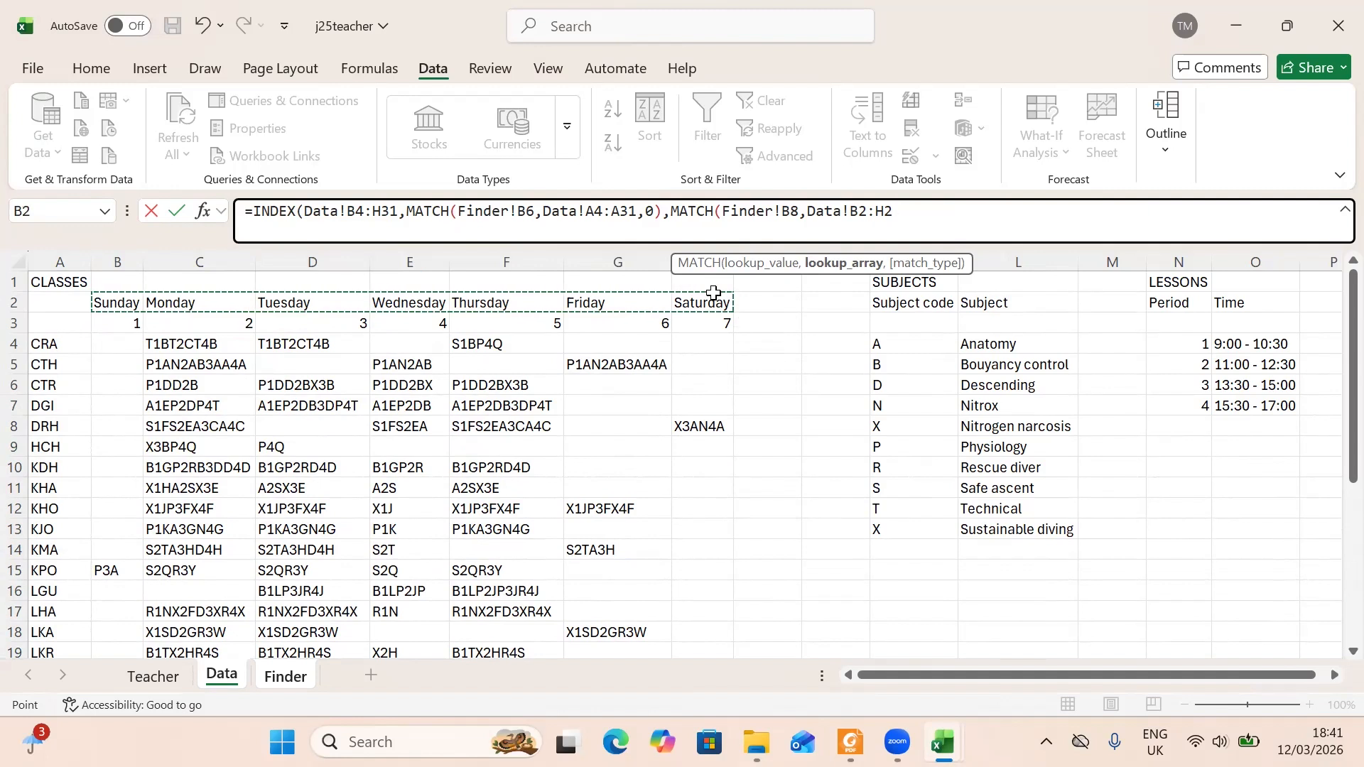
{"action": "type", "text": ",0"}
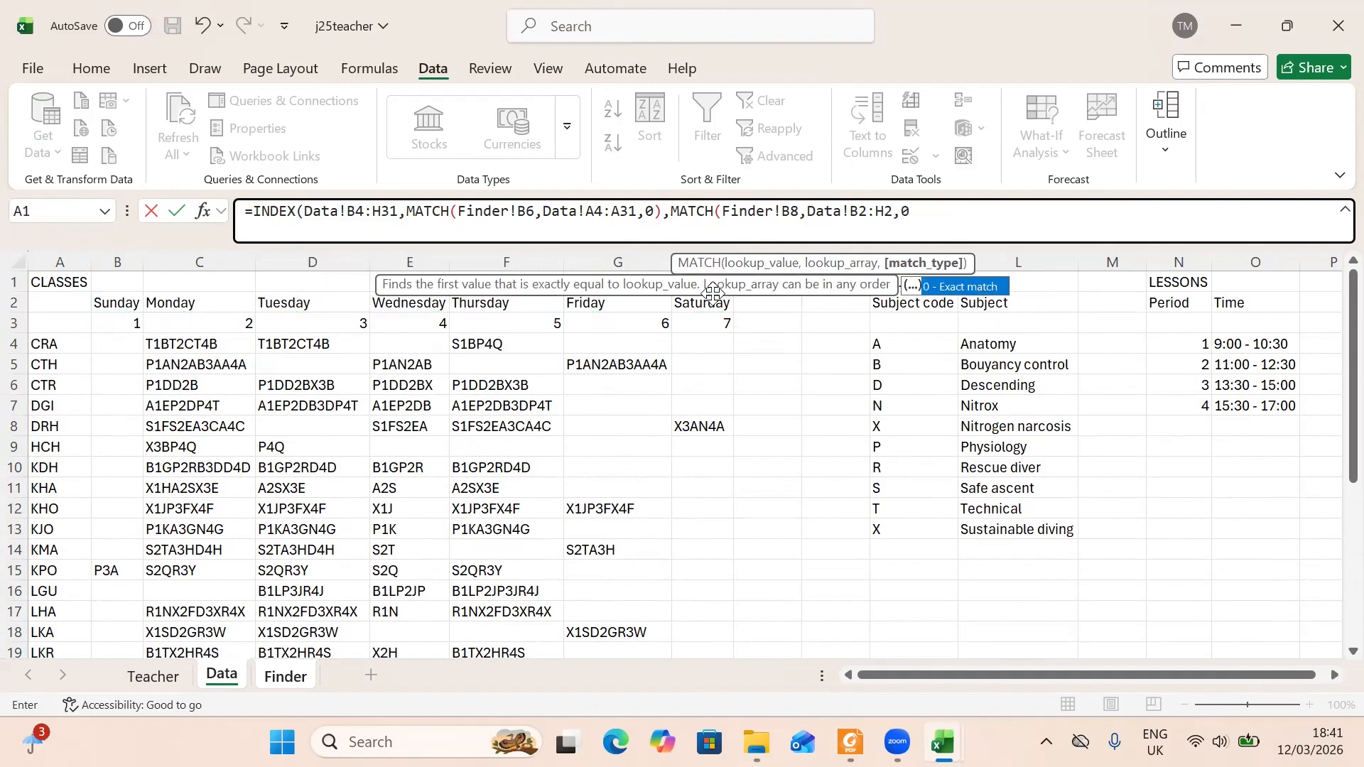
{"action": "type", "text": ")"}
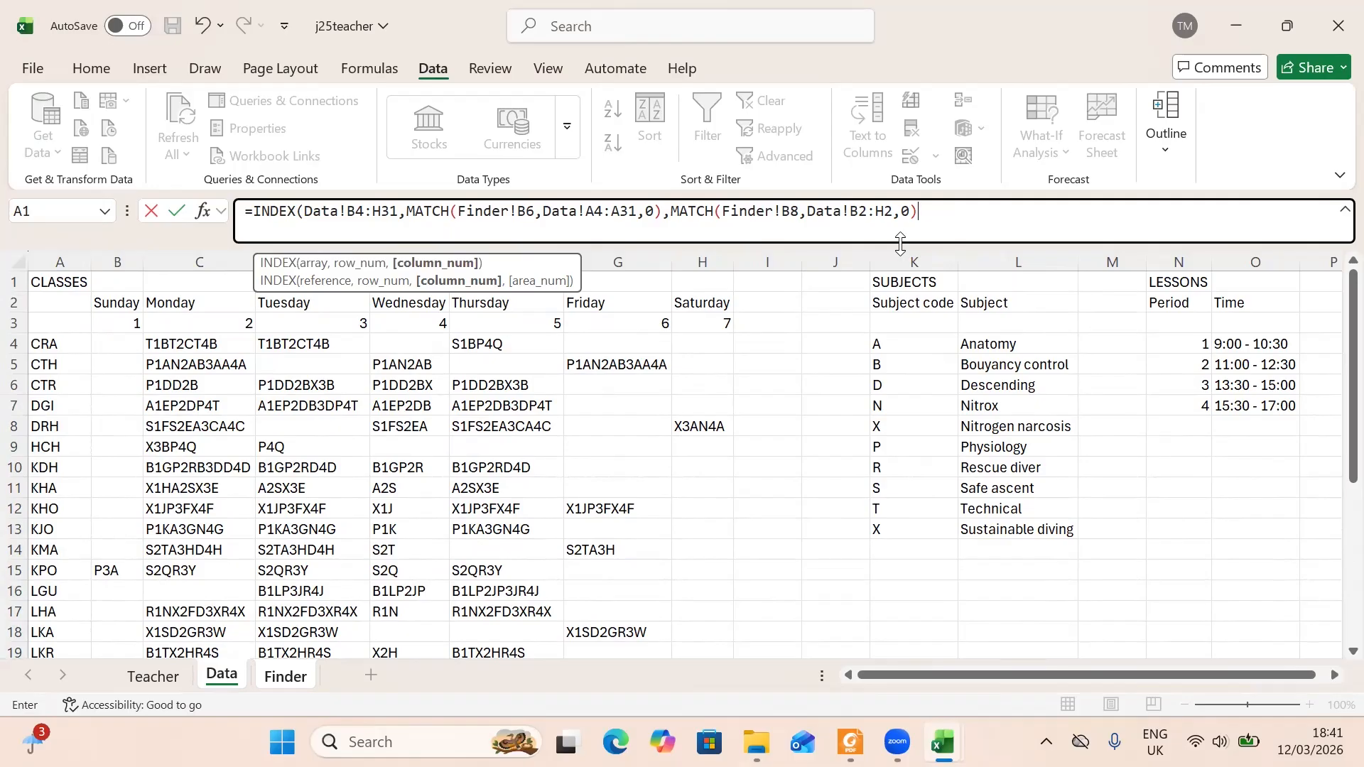
{"action": "key", "text": "Return"}
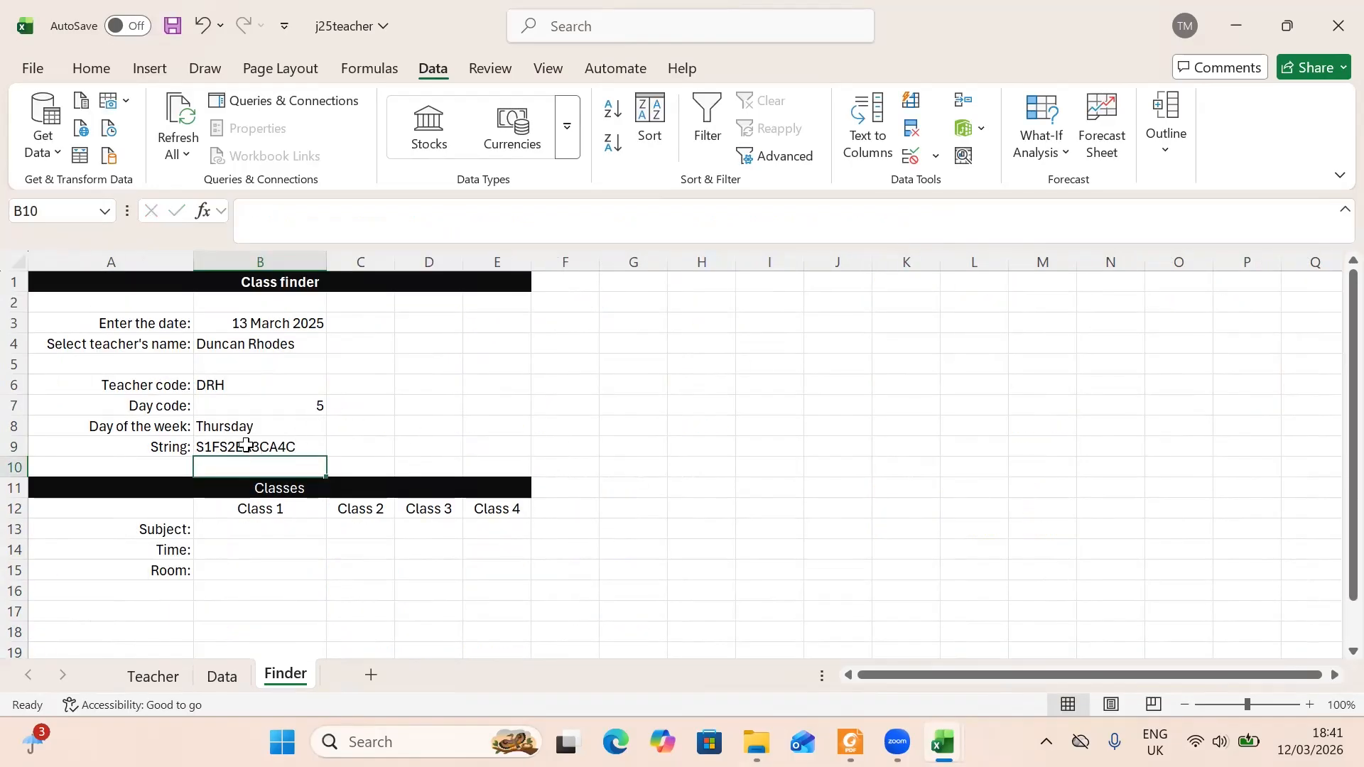
- Check the string in Finder's cell B9 against the DRH row of the Data sheet's class table
{"action": "left_click", "coordinate": [246, 446]}
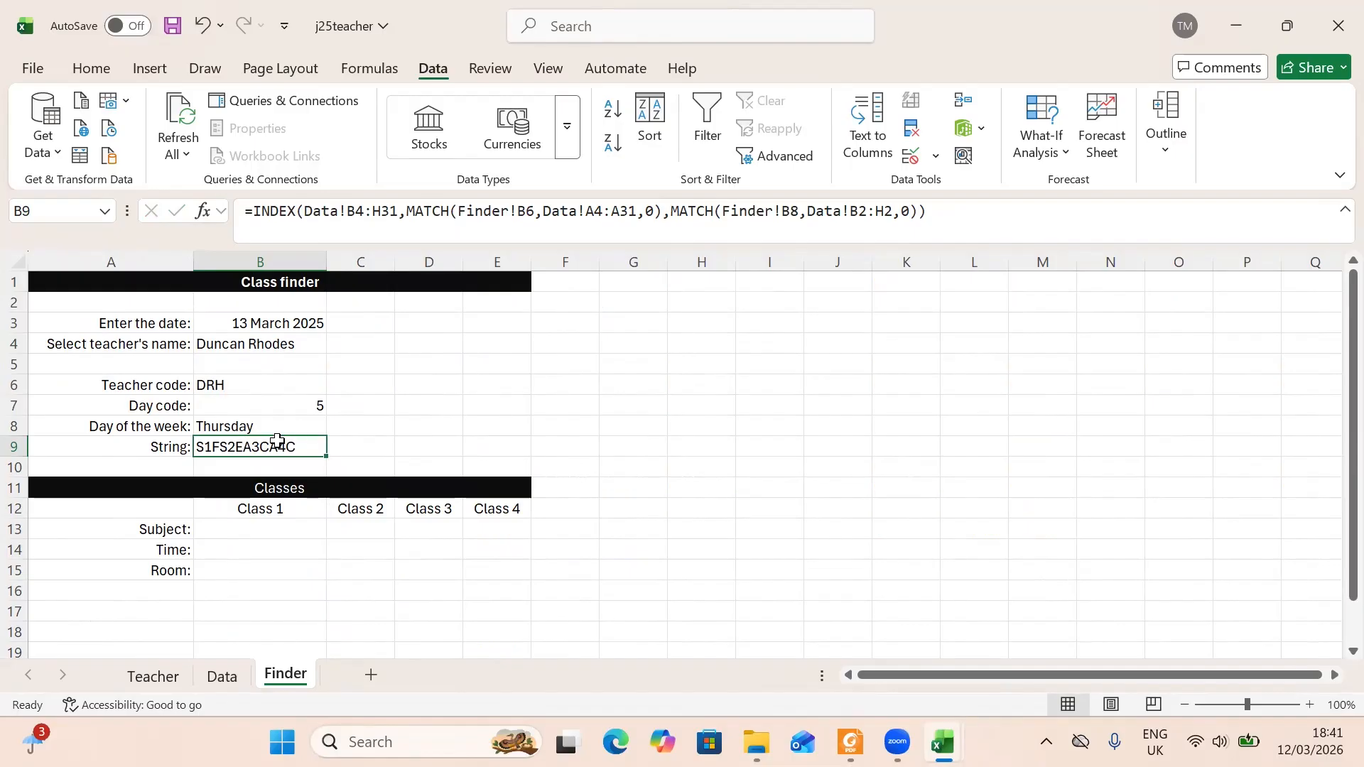
{"action": "left_click", "coordinate": [238, 676]}
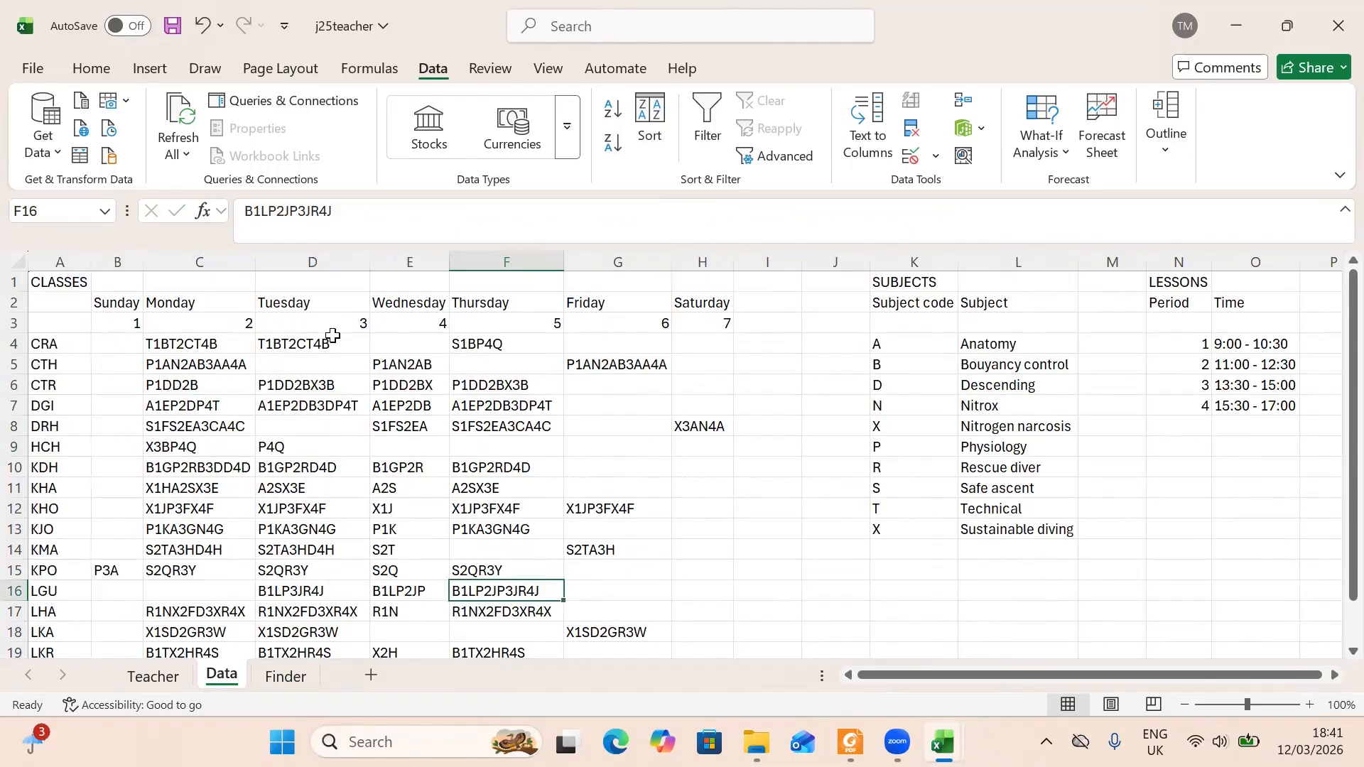
{"action": "left_click", "coordinate": [14, 426]}
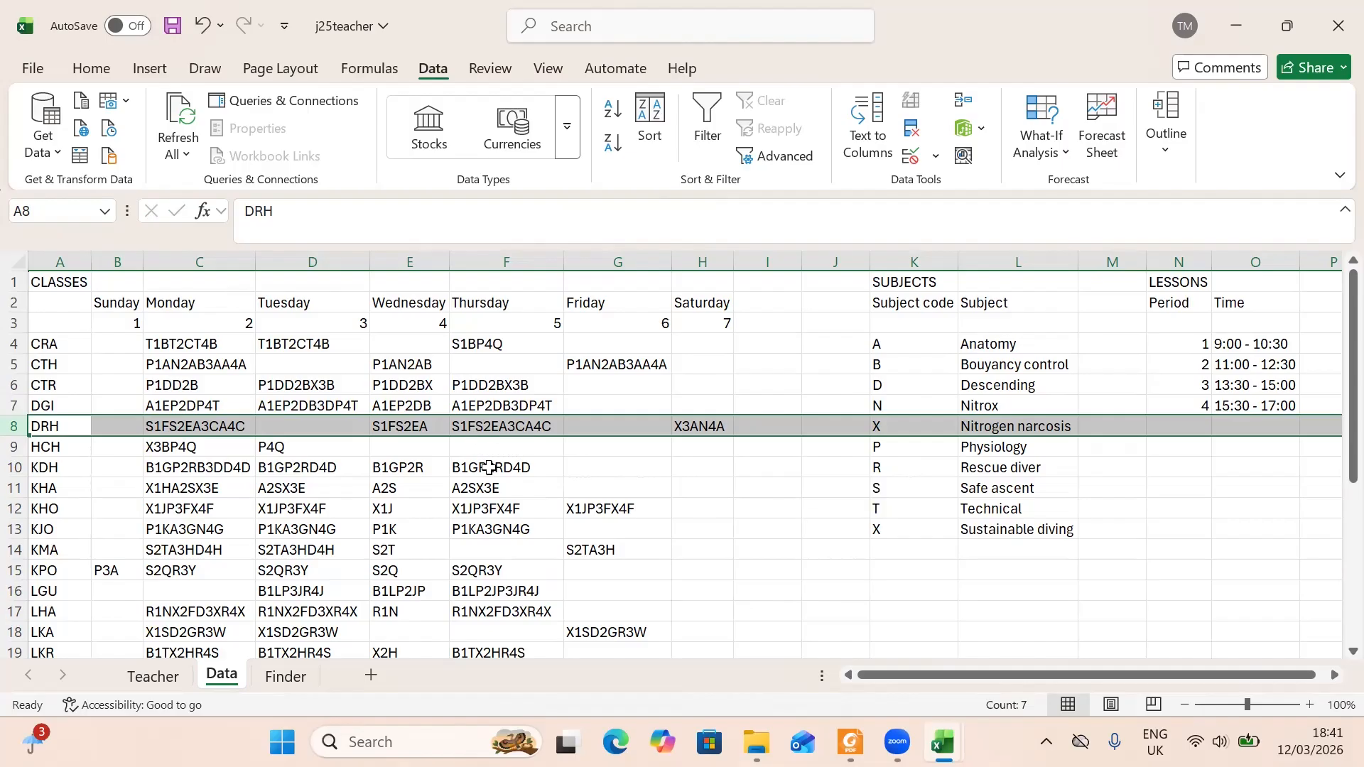
{"action": "left_click", "coordinate": [287, 675]}
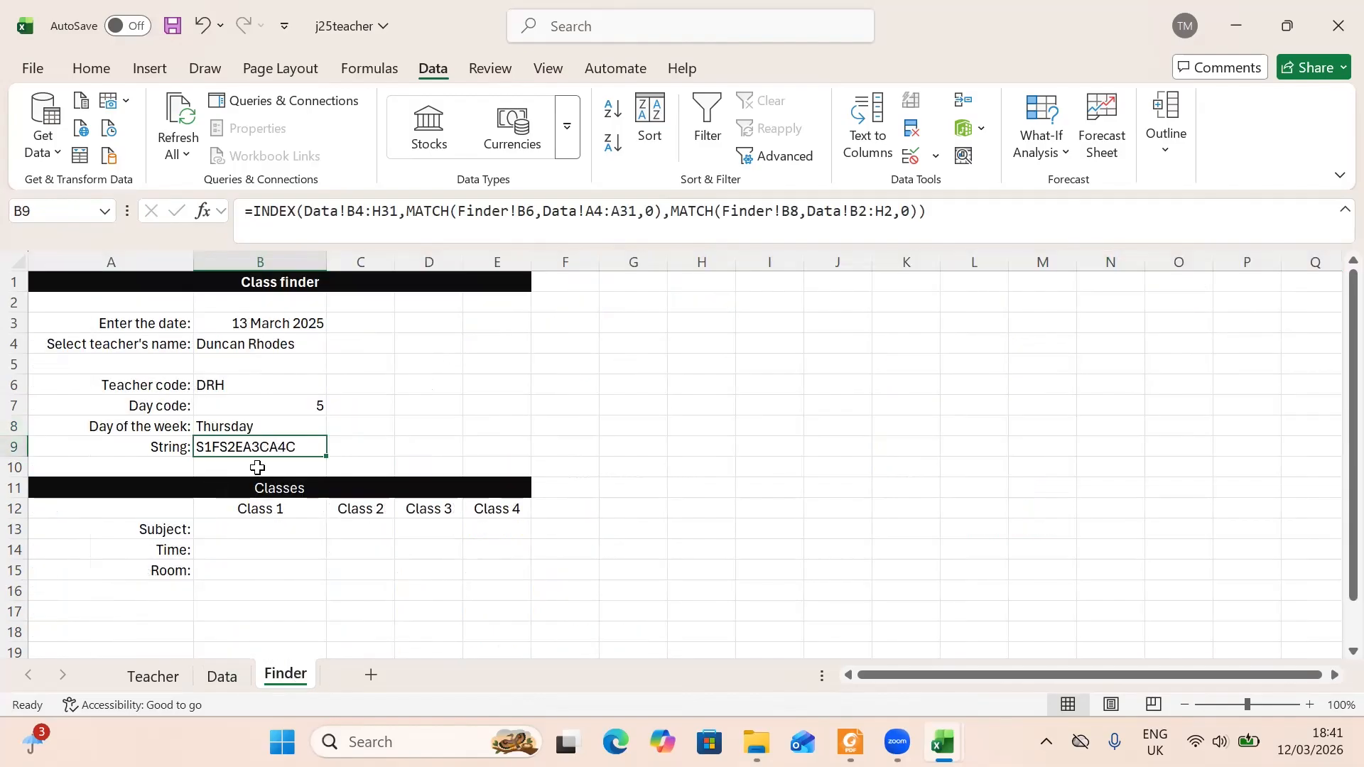
- Read tasks 8 to 12 in the Foxit Reader exam paper and return to the j25teacher workbook in Excel
{"action": "left_click", "coordinate": [240, 531]}
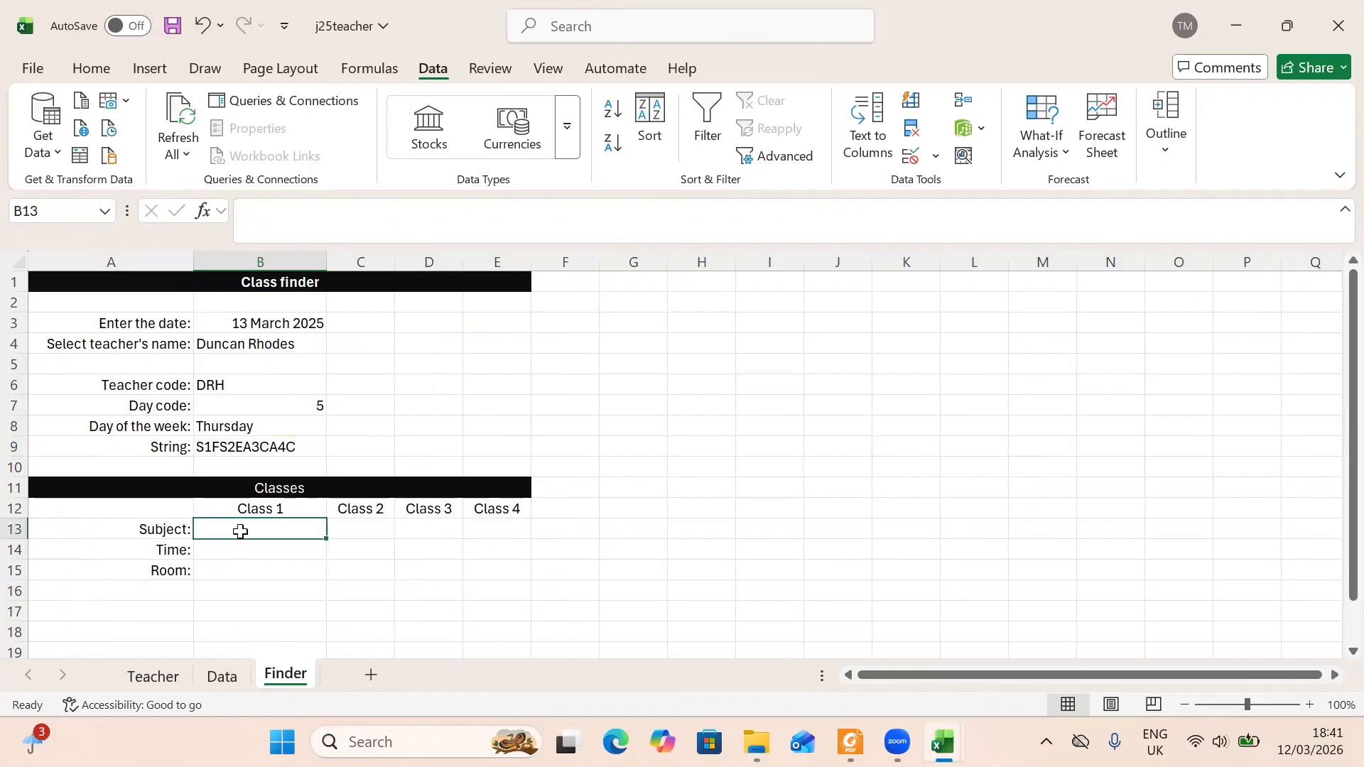
{"action": "mouse_move", "coordinate": [850, 742]}
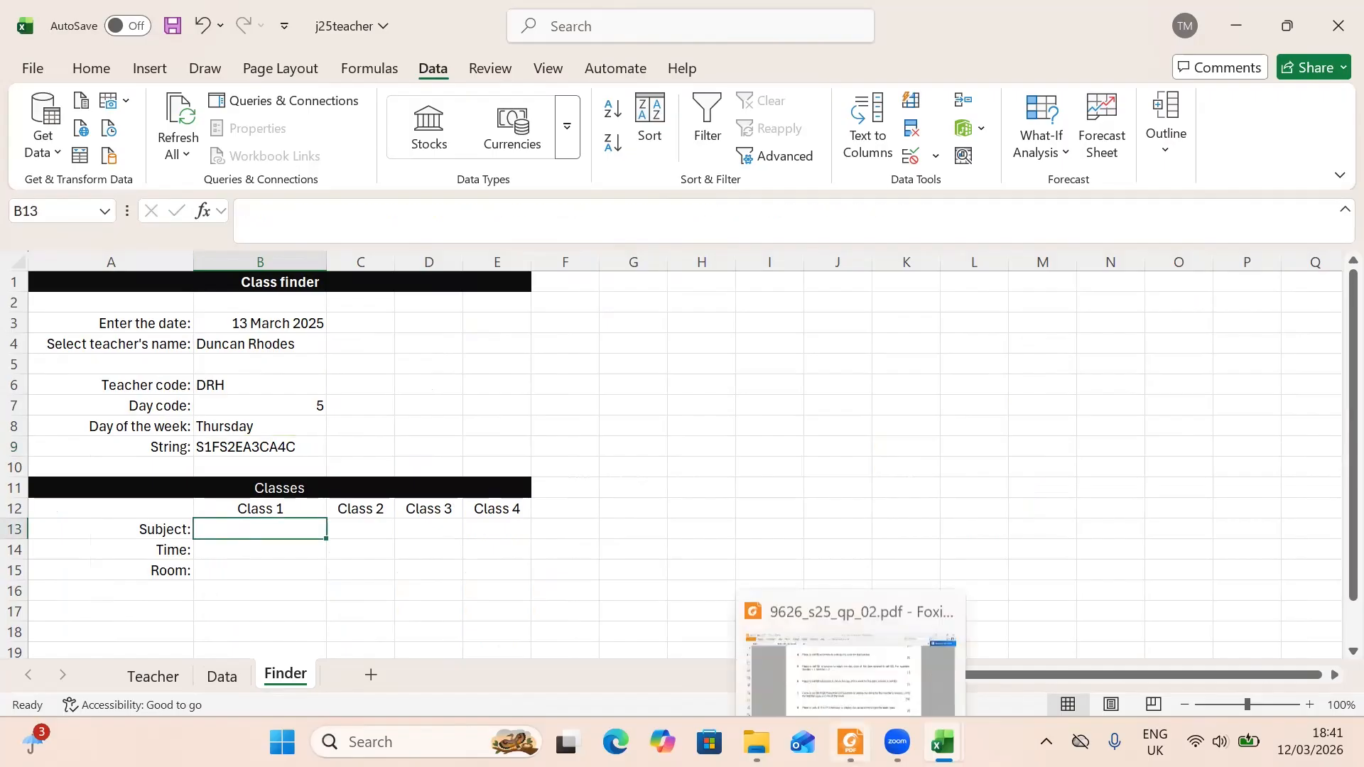
{"action": "left_click", "coordinate": [886, 637]}
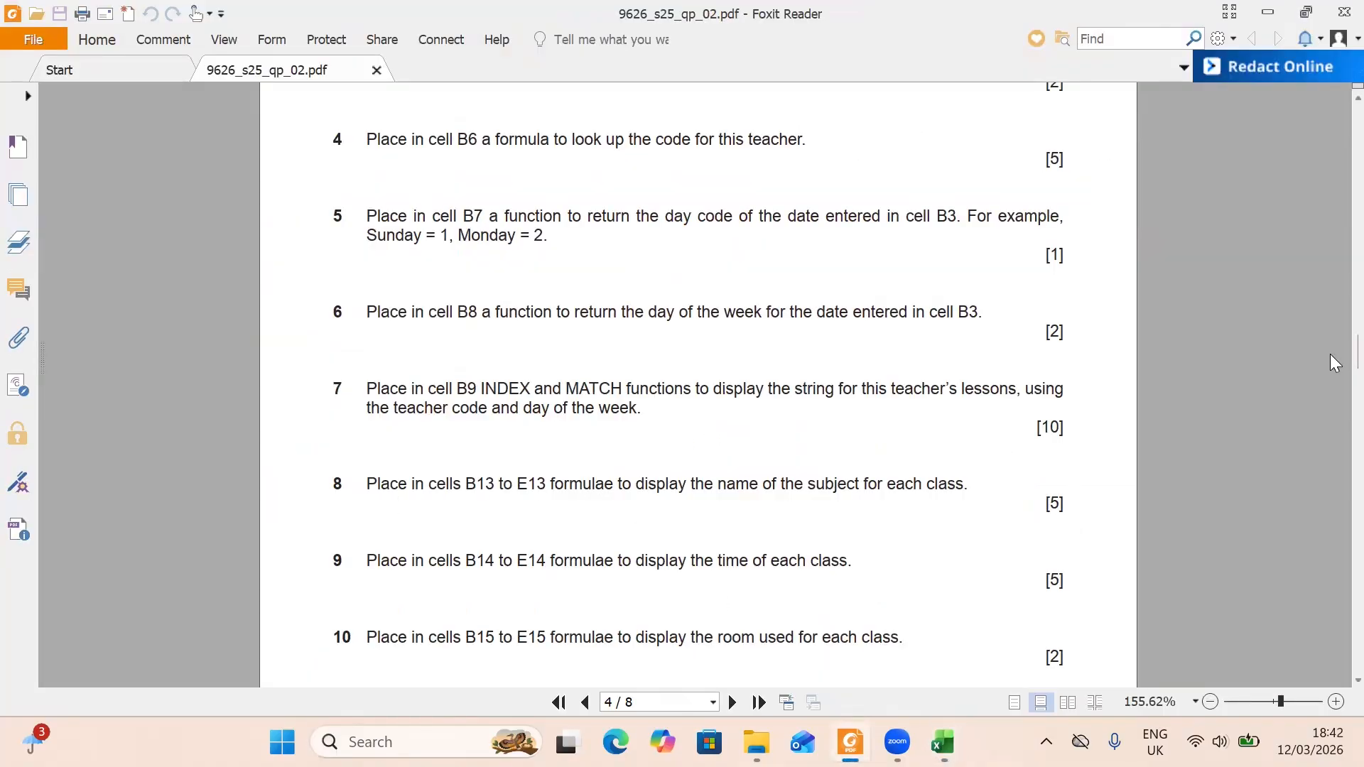
{"action": "scroll", "coordinate": [1332, 362], "scroll_direction": "down", "scroll_amount": 3}
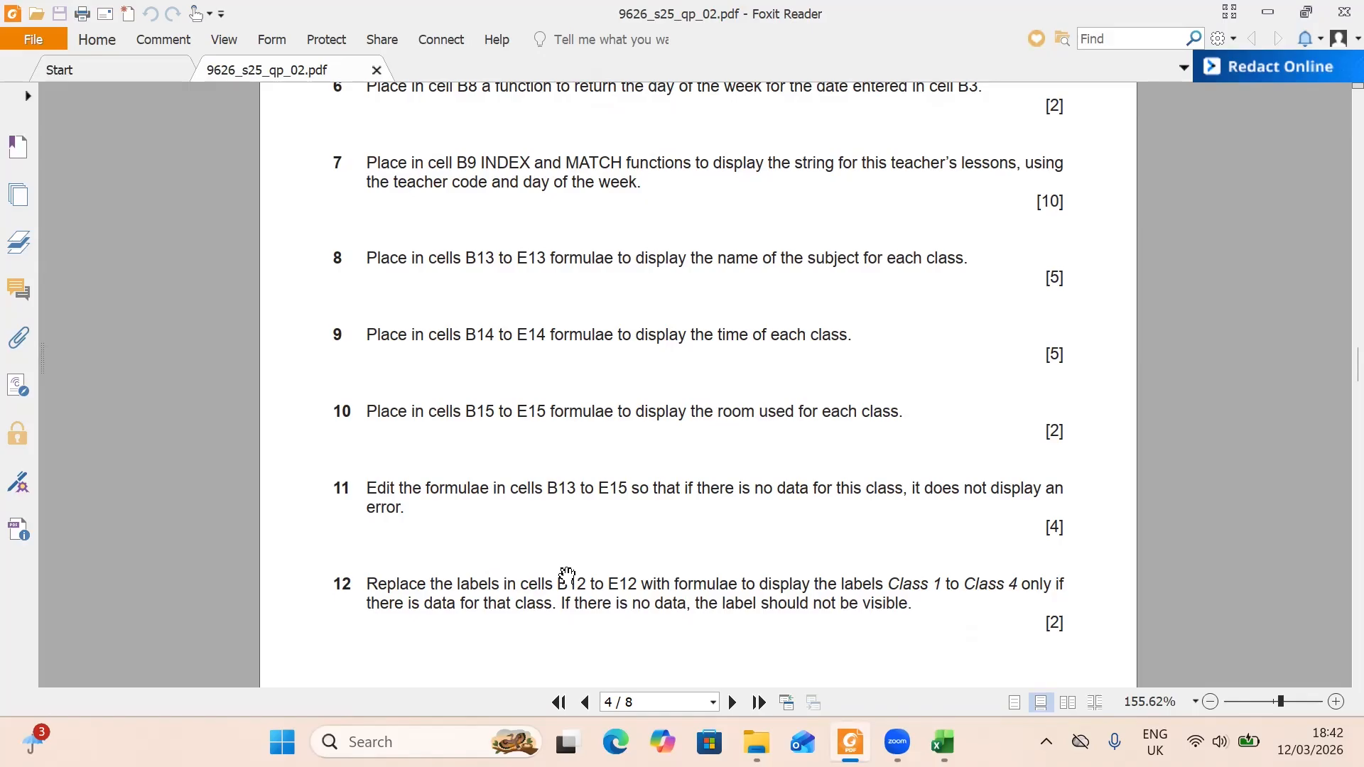
{"action": "mouse_move", "coordinate": [943, 742]}
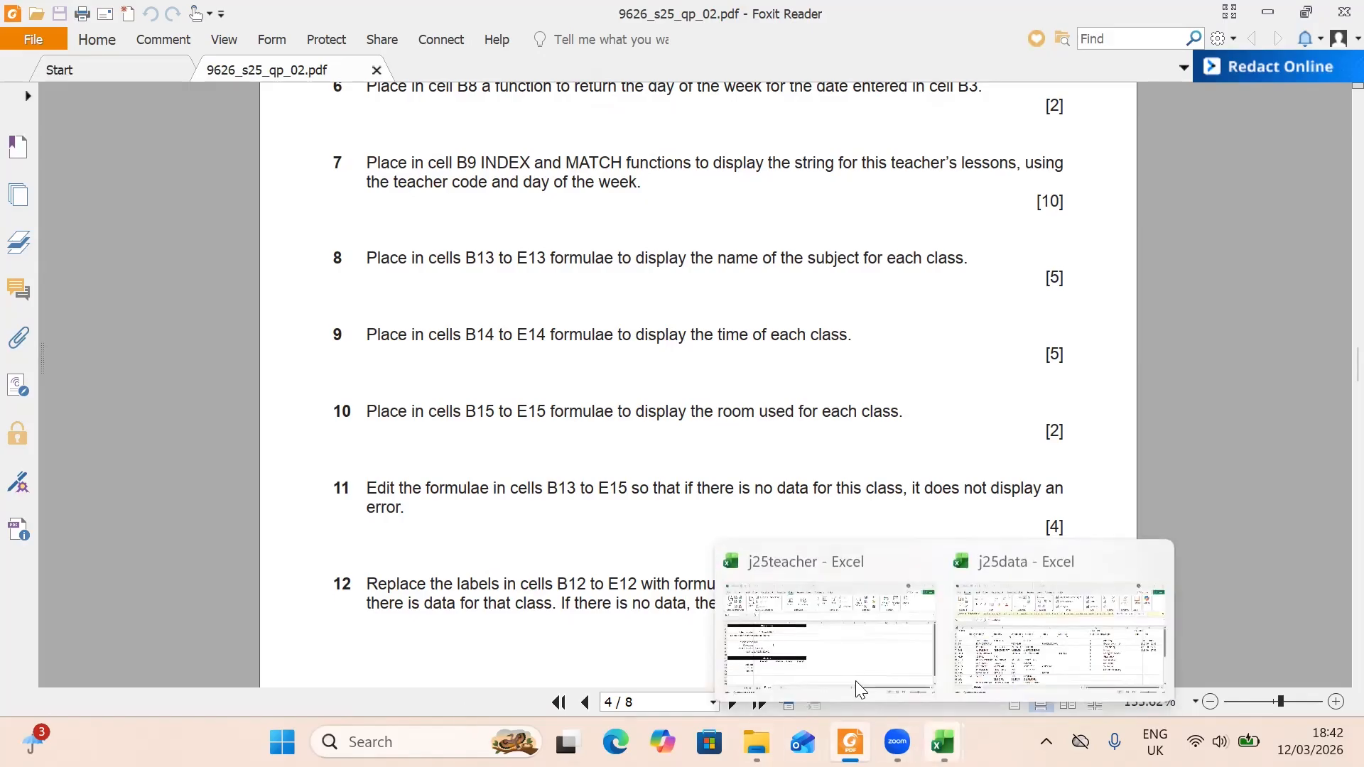
{"action": "left_click", "coordinate": [904, 650]}
- Examine the subject codes and names in K4:L13 of the Data sheet
{"action": "left_click", "coordinate": [220, 676]}
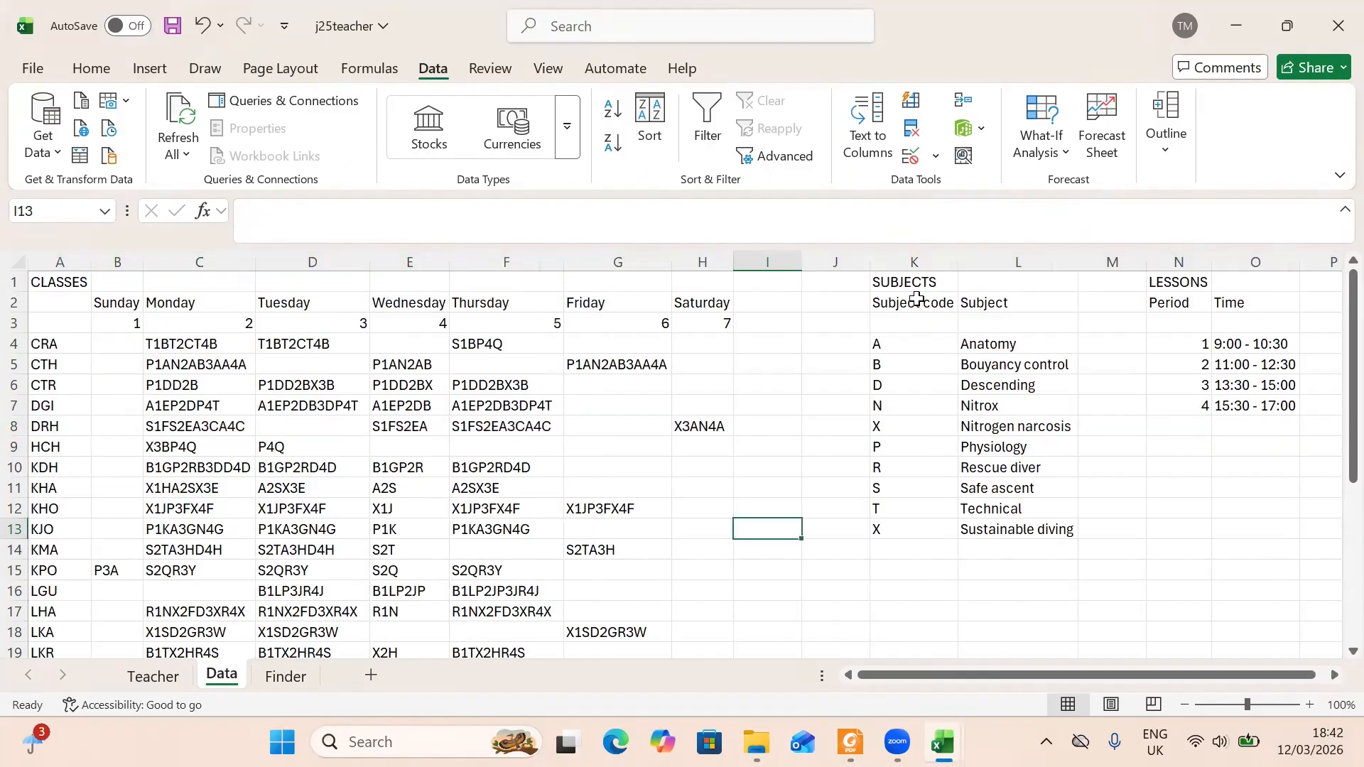
{"action": "left_click_drag", "start_coordinate": [889, 344], "coordinate": [1016, 519]}
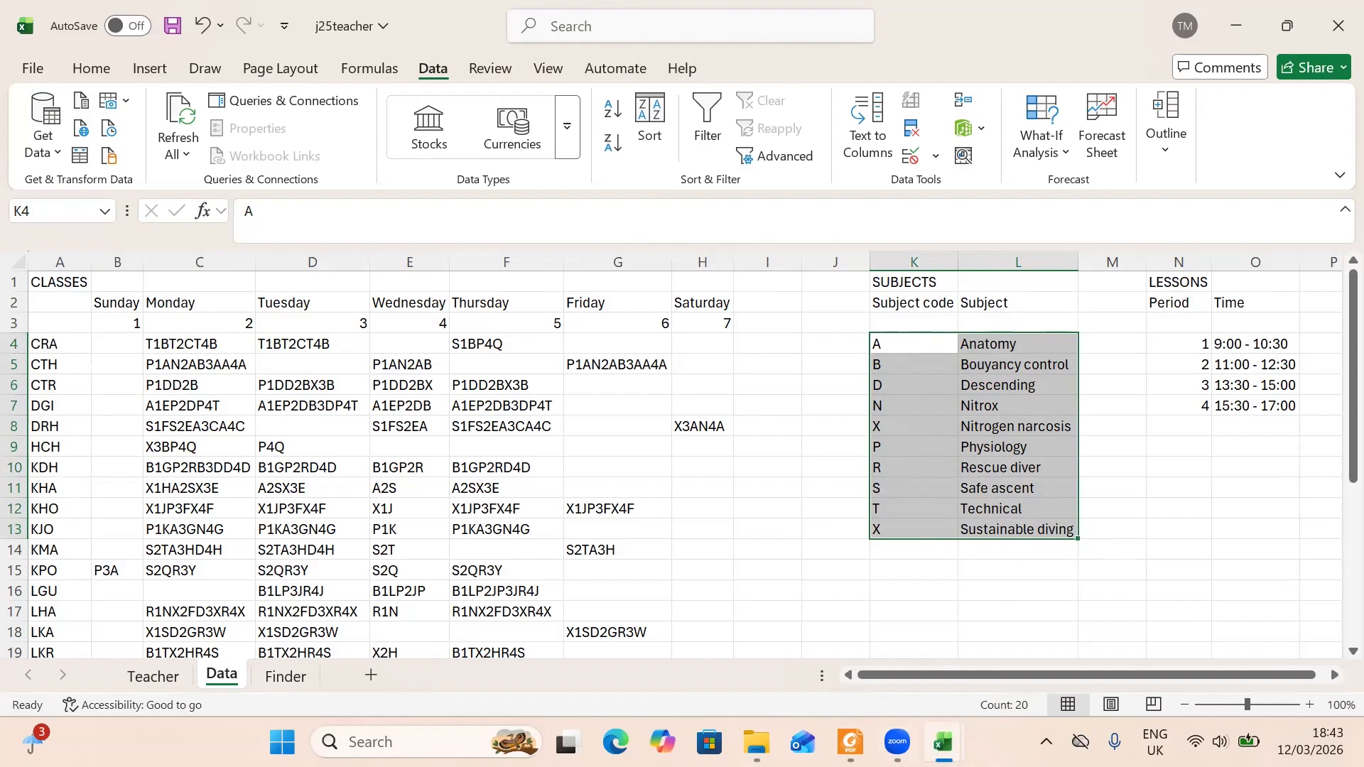
{"action": "mouse_move", "coordinate": [943, 741]}
{"action": "left_click", "coordinate": [794, 657]}
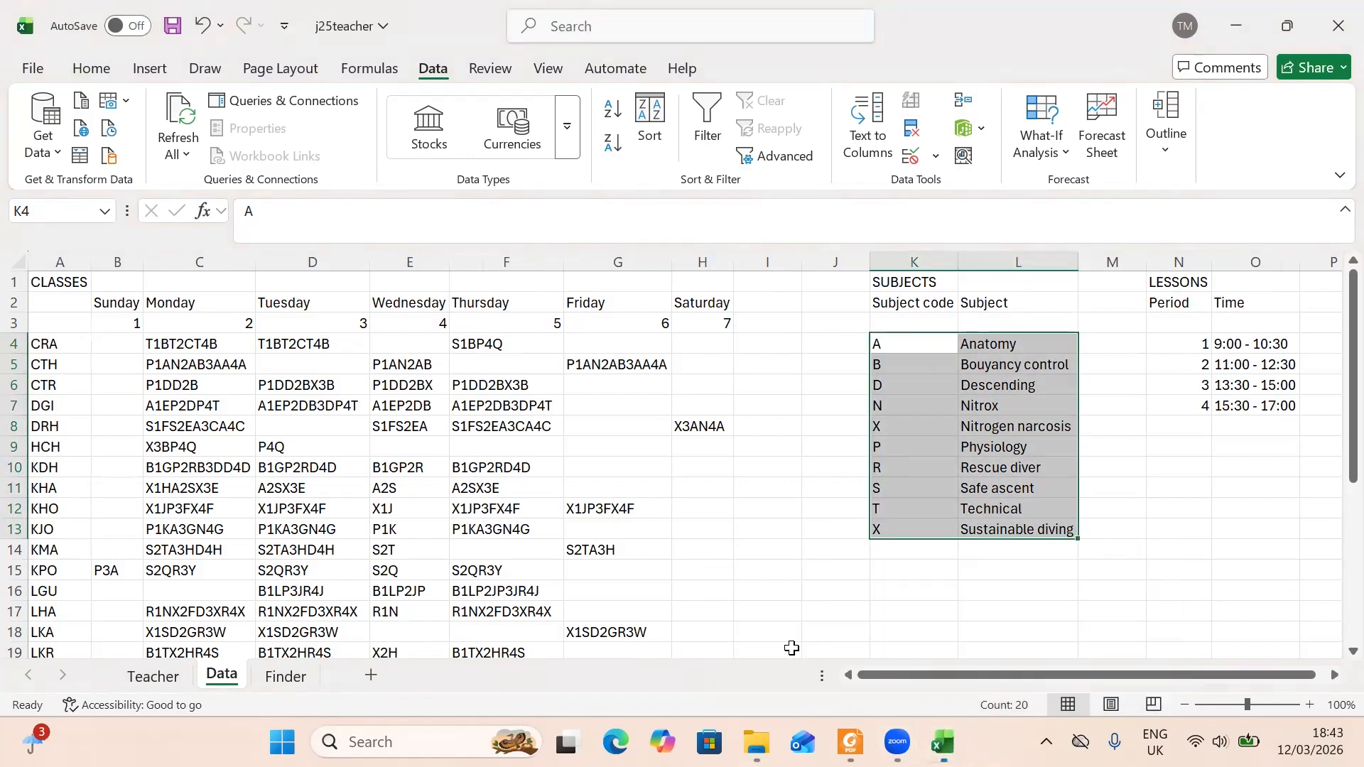
{"action": "left_click", "coordinate": [711, 589]}
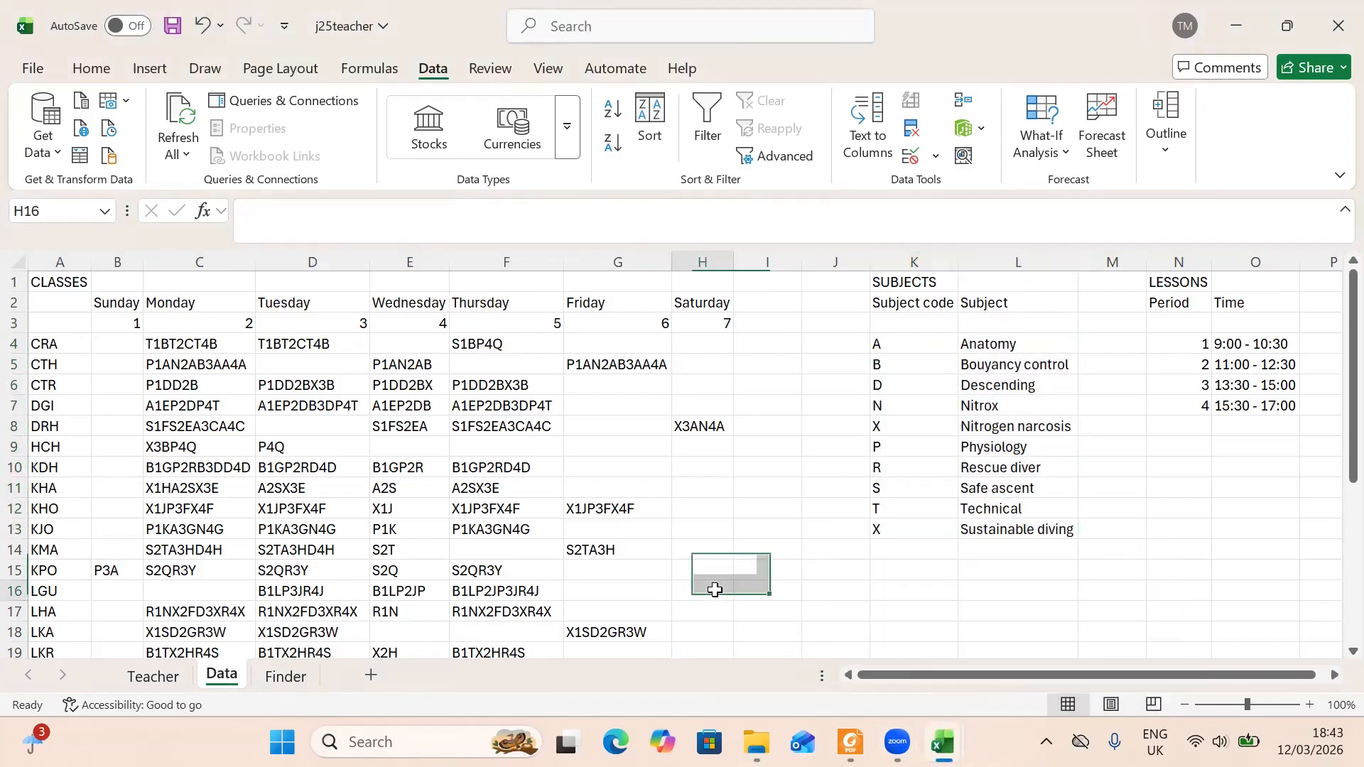
- Start a VLOOKUP formula in Finder's cell B13 for the Class 1 subject
{"action": "left_click", "coordinate": [284, 677]}
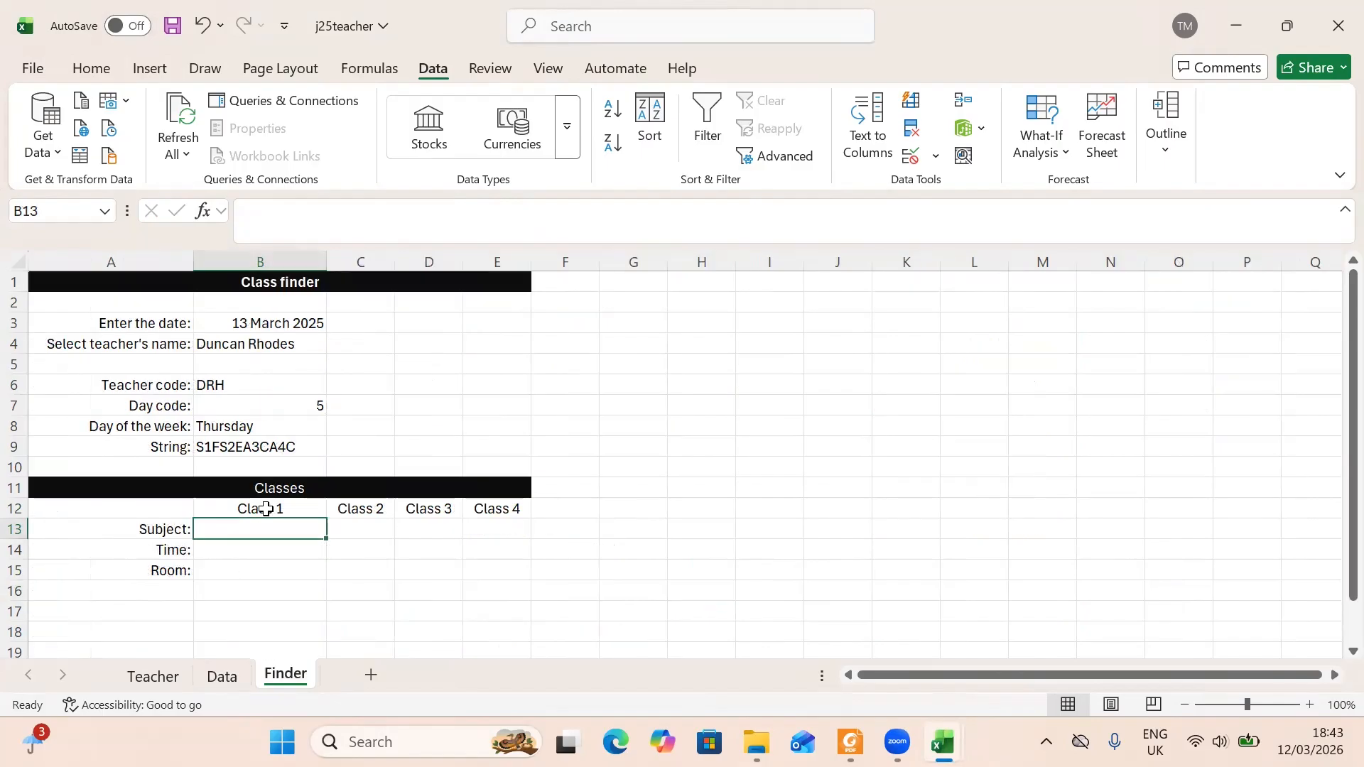
{"action": "type", "text": "=v"}
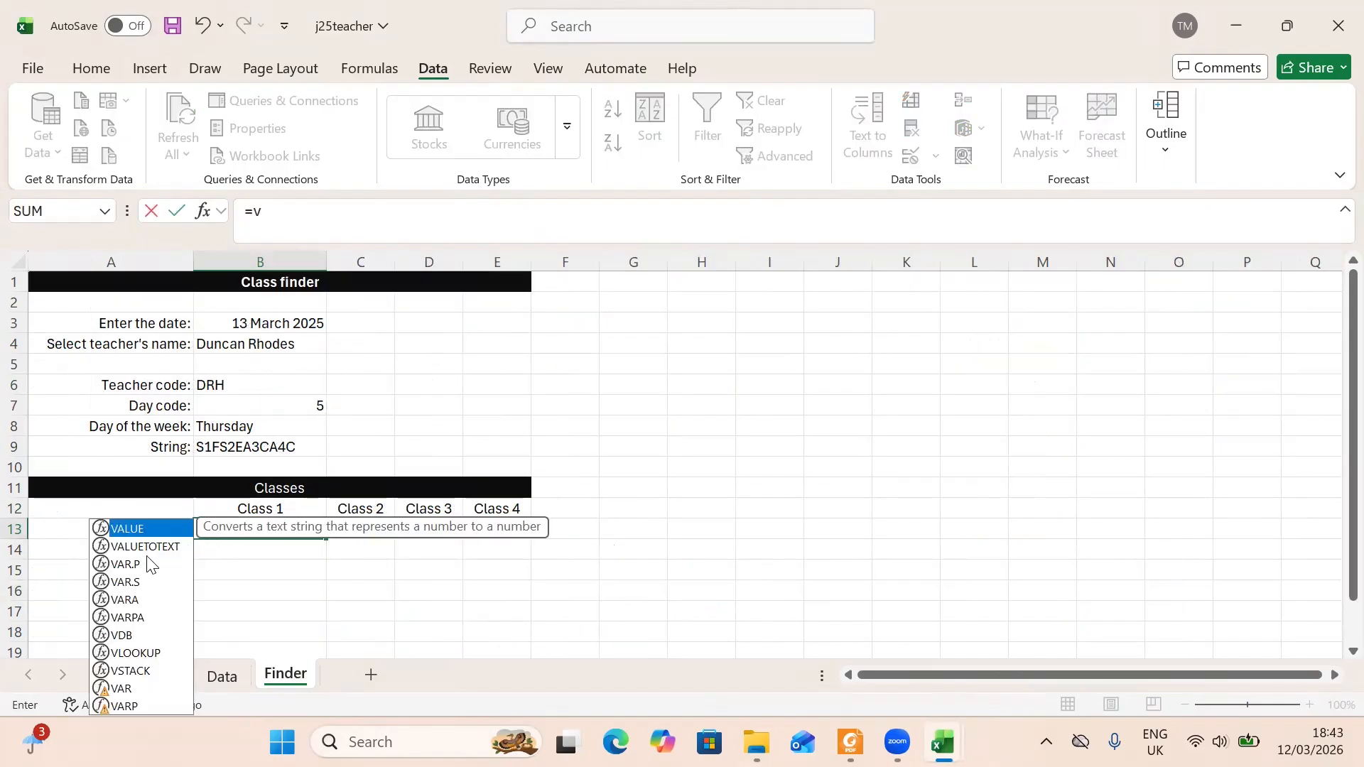
{"action": "double_click", "coordinate": [147, 652]}
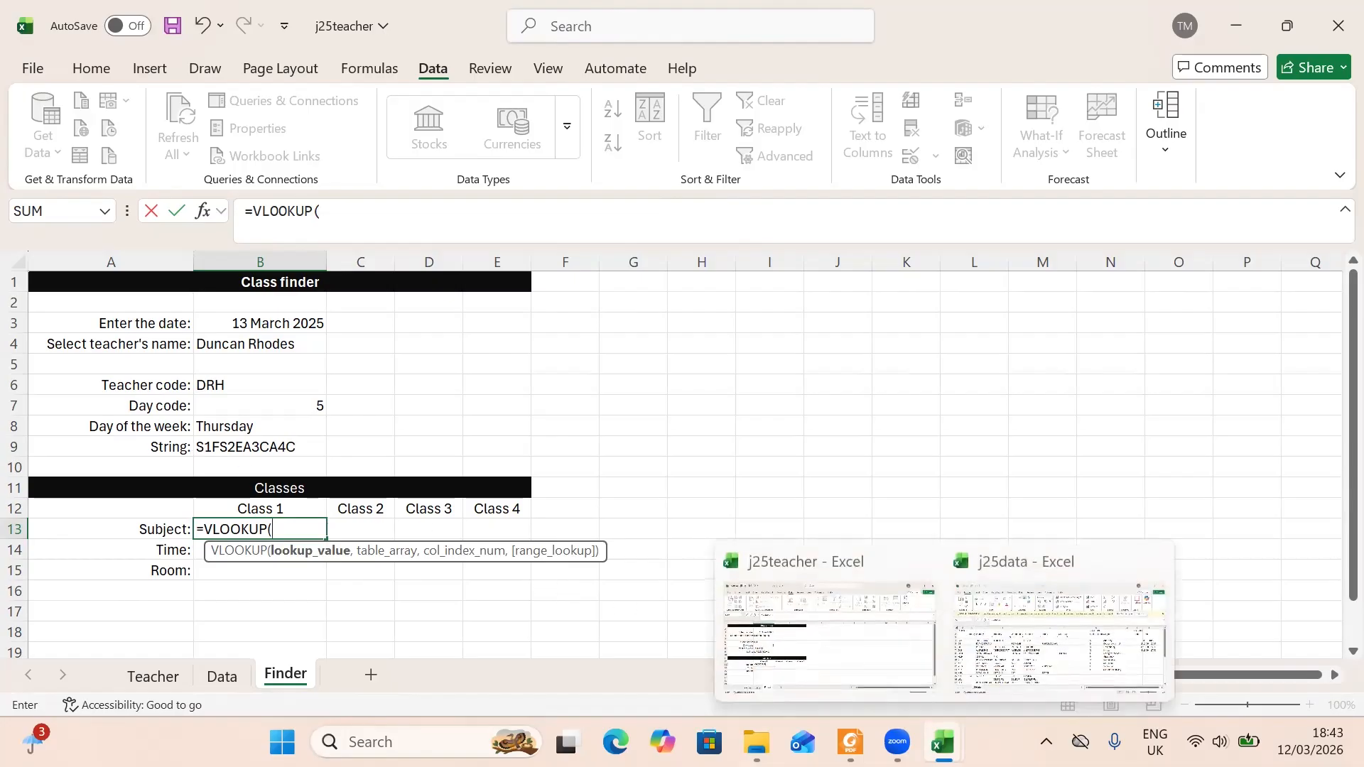
- Review the class string format diagram in task 1 of the Foxit Reader exam paper and return to the j25teacher workbook in Excel
{"action": "mouse_move", "coordinate": [850, 742]}
{"action": "left_click", "coordinate": [854, 668]}
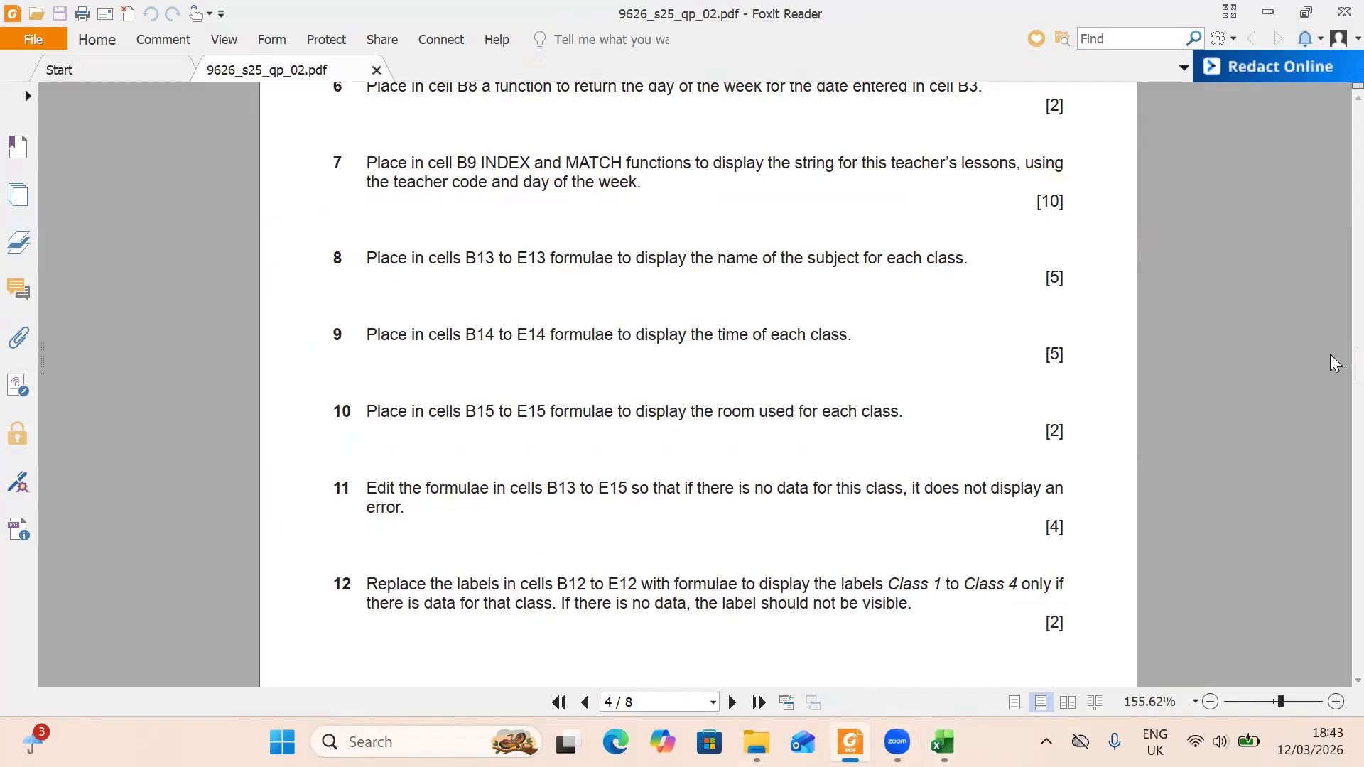
{"action": "scroll", "coordinate": [1334, 366], "scroll_direction": "up", "scroll_amount": 15}
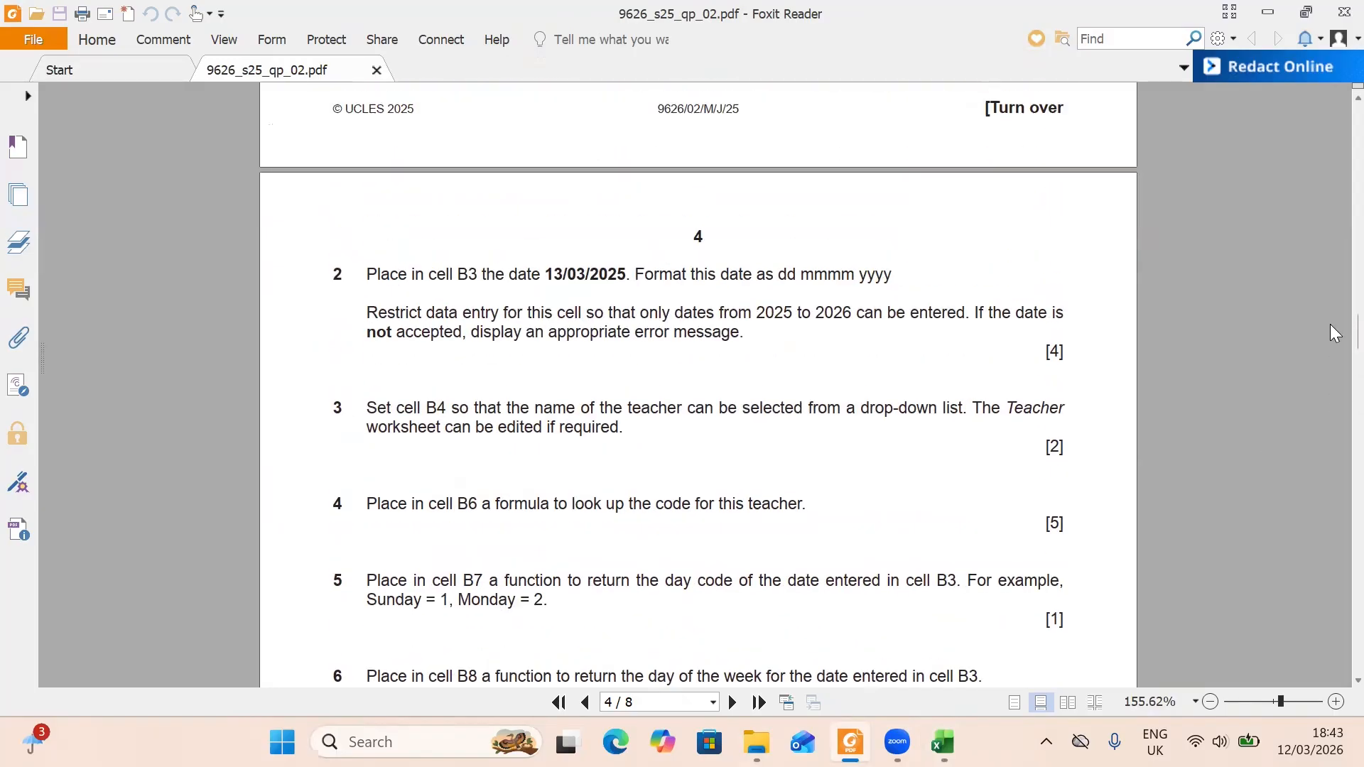
{"action": "scroll", "coordinate": [1330, 228], "scroll_direction": "up", "scroll_amount": 8}
{"action": "scroll", "coordinate": [1330, 260], "scroll_direction": "down", "scroll_amount": 6}
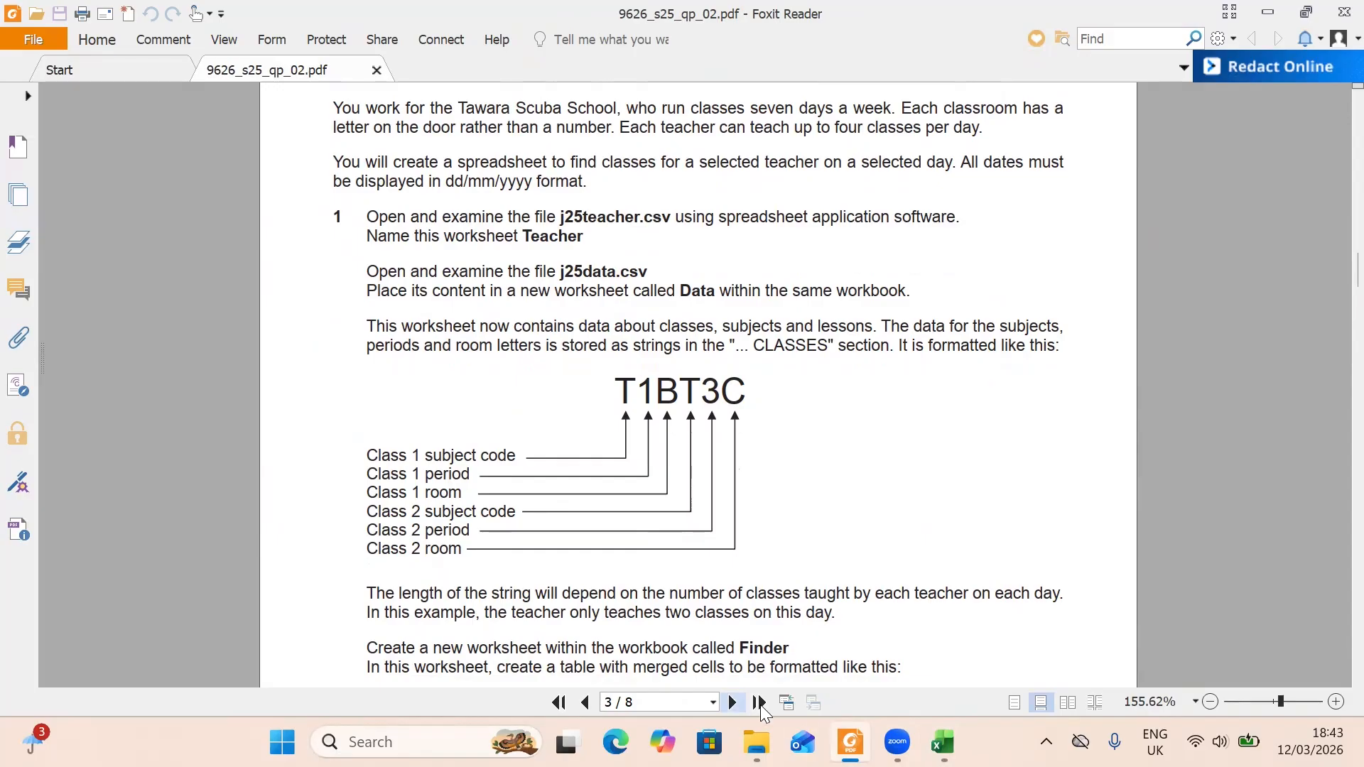
{"action": "left_click", "coordinate": [942, 742]}
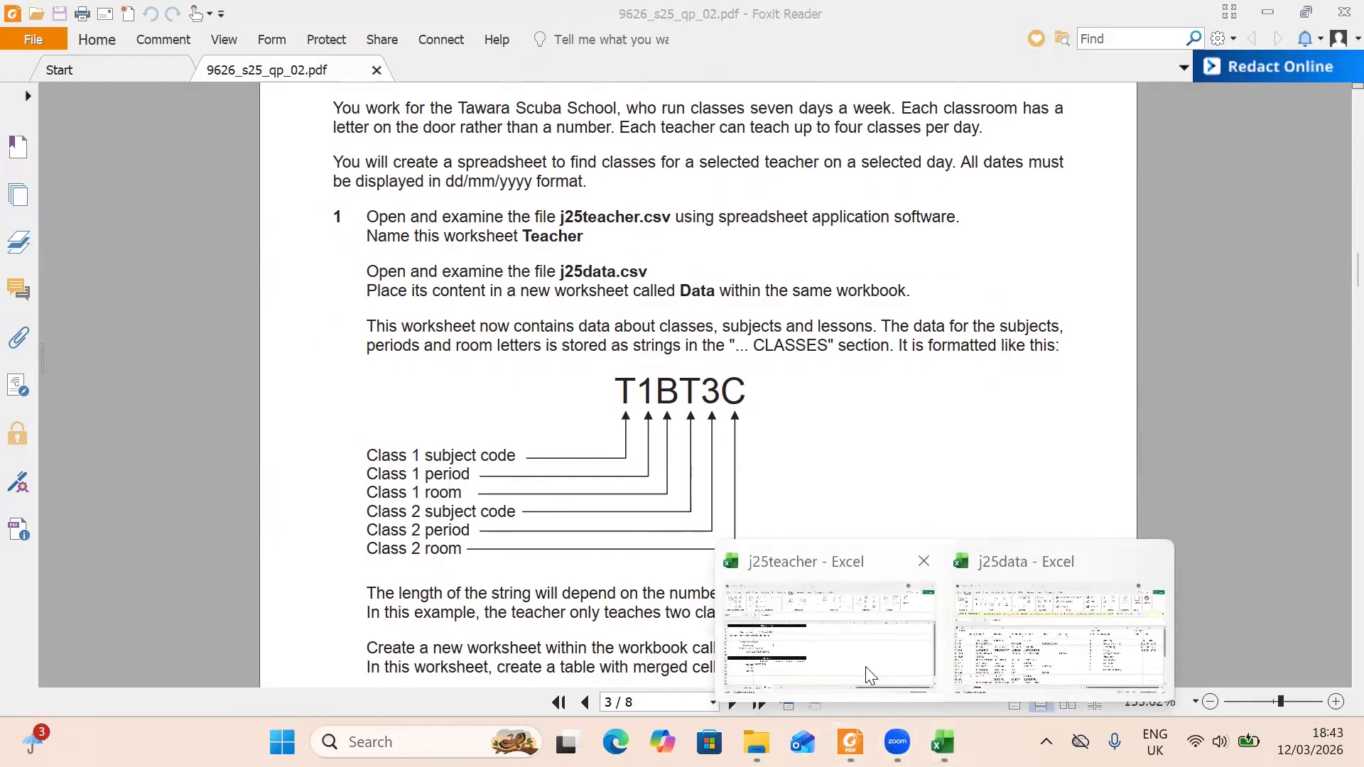
{"action": "left_click", "coordinate": [858, 668]}
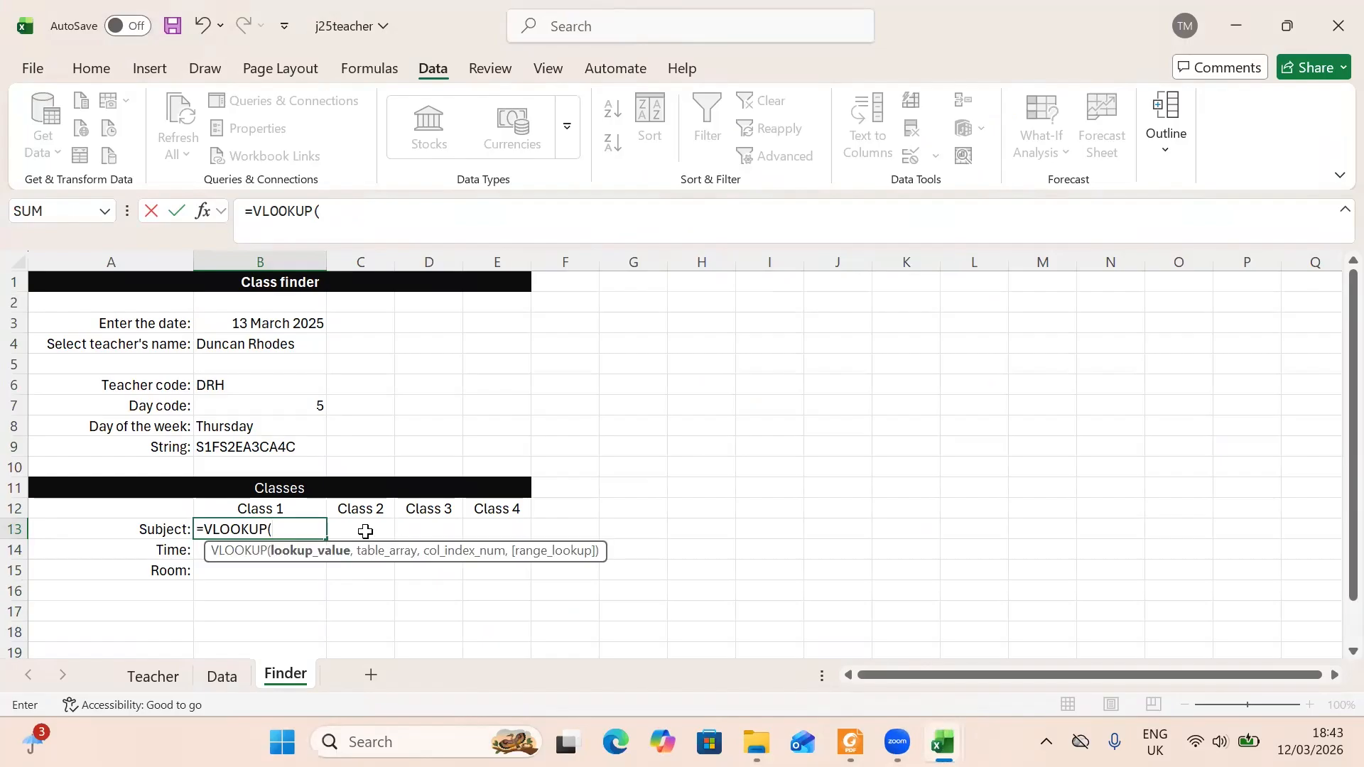
- Nest a MID function as the VLOOKUP lookup value, with the string in B9 as its text
{"action": "type", "text": "mi"}
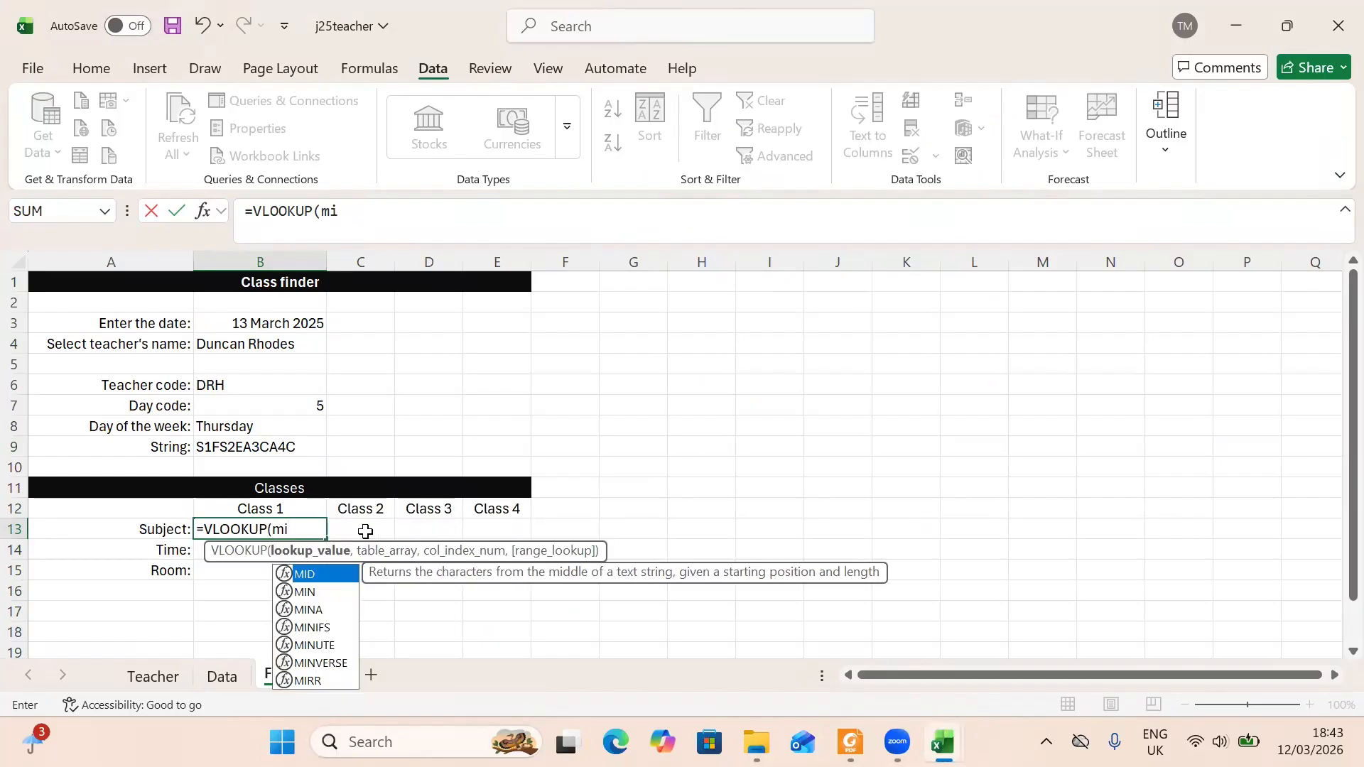
{"action": "type", "text": "d"}
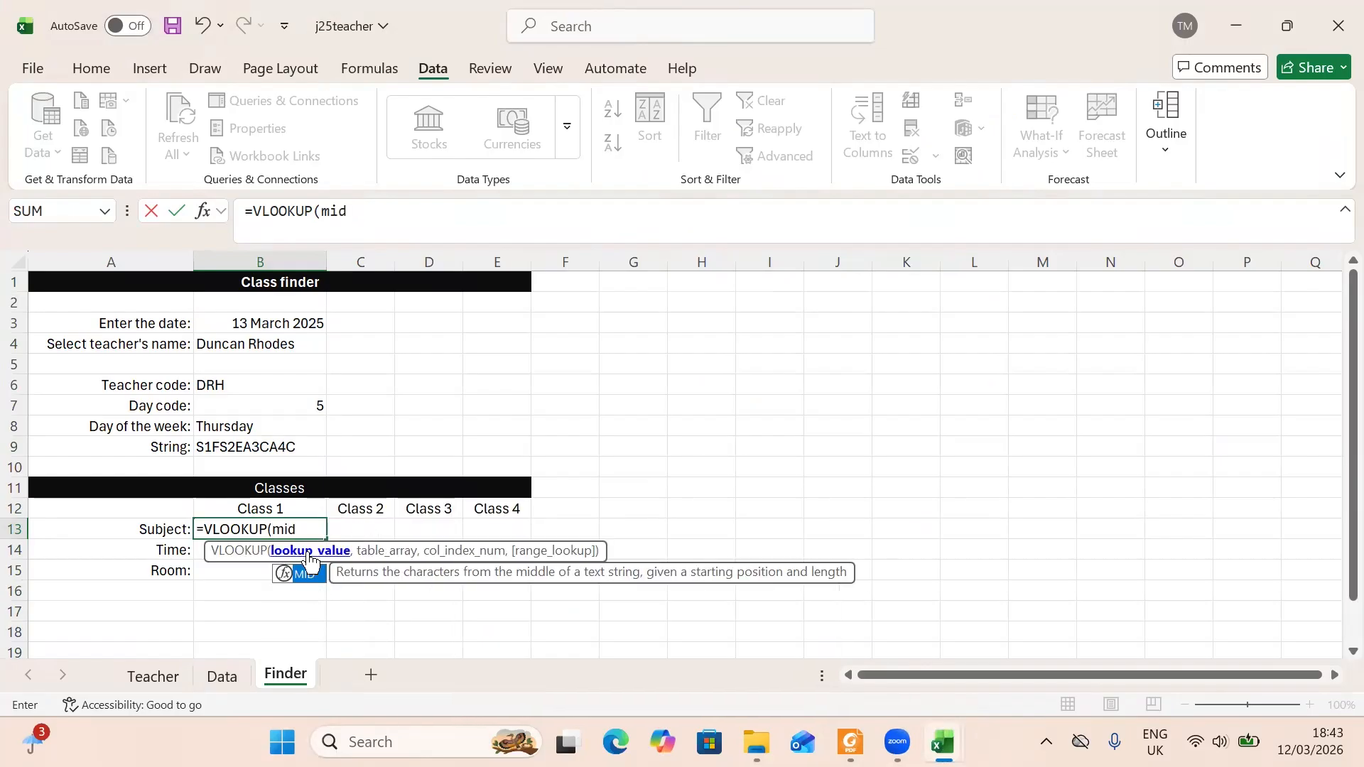
{"action": "double_click", "coordinate": [304, 574]}
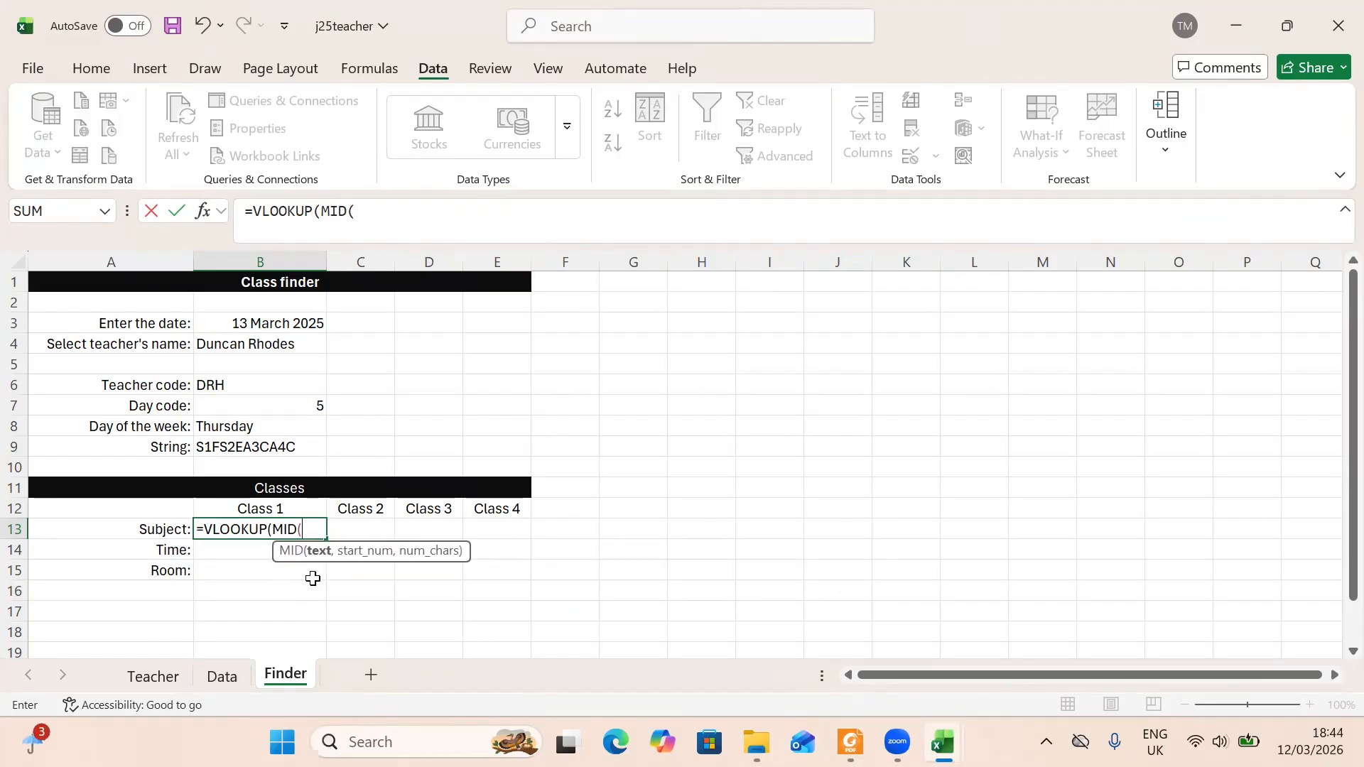
{"action": "left_click", "coordinate": [255, 450]}
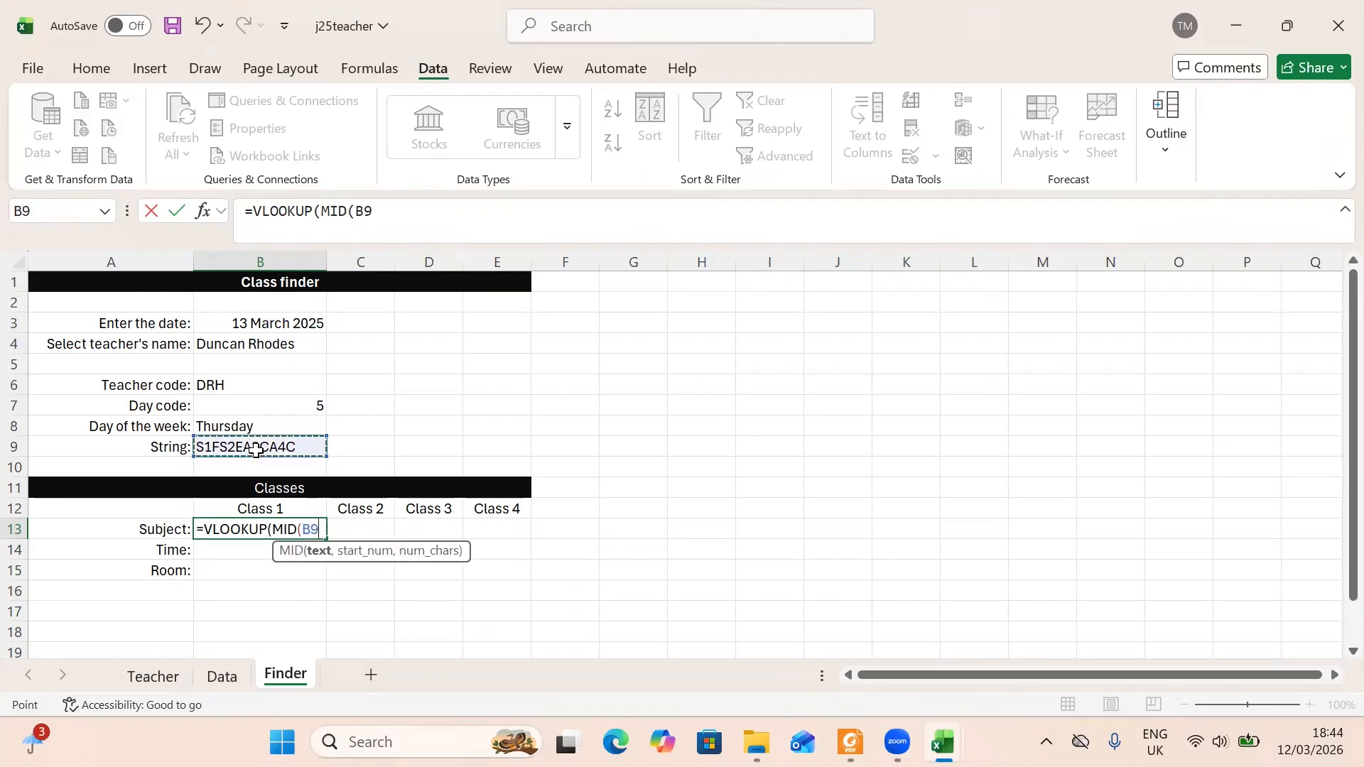
{"action": "type", "text": ","}
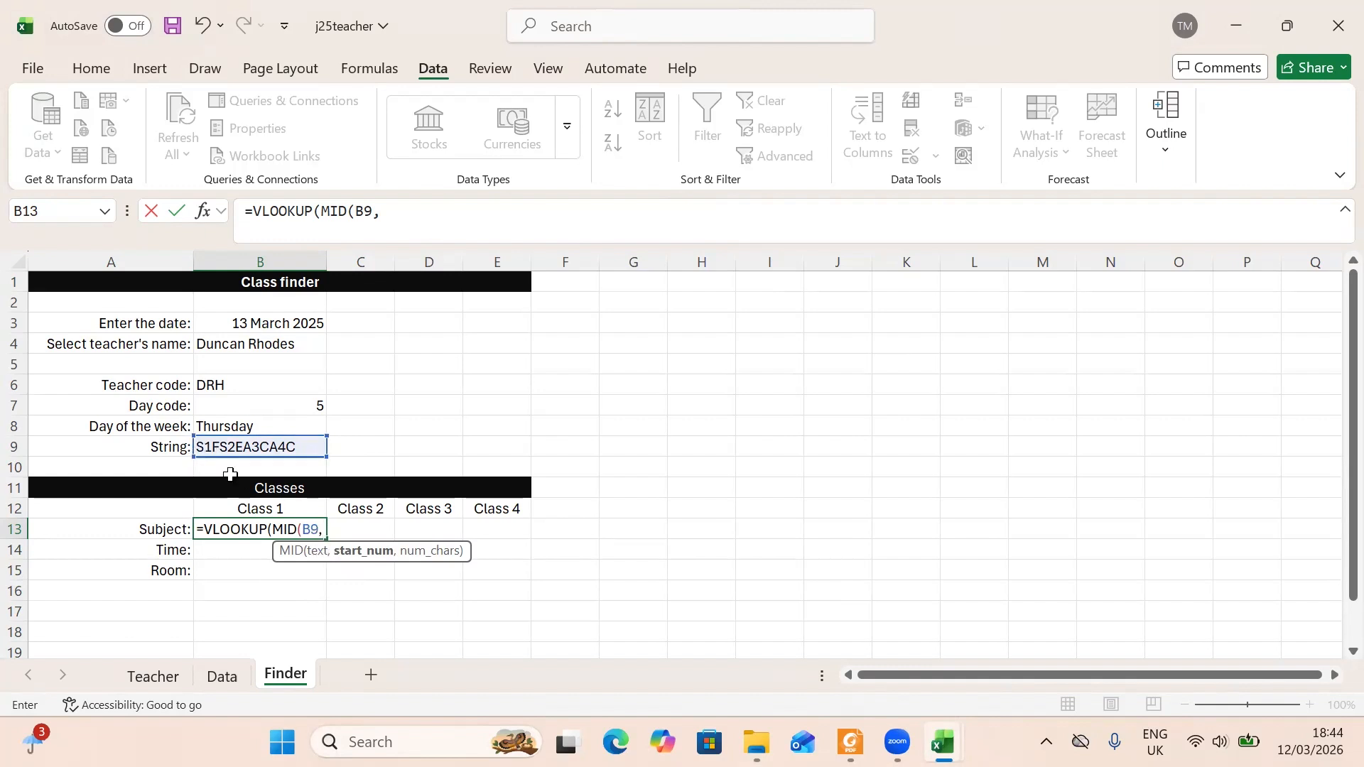
- Complete the VLOOKUP in B13 with MID start 1 and length 1, table Data!K4:L13, column index 2 and match type 0
{"action": "type", "text": "1,"}
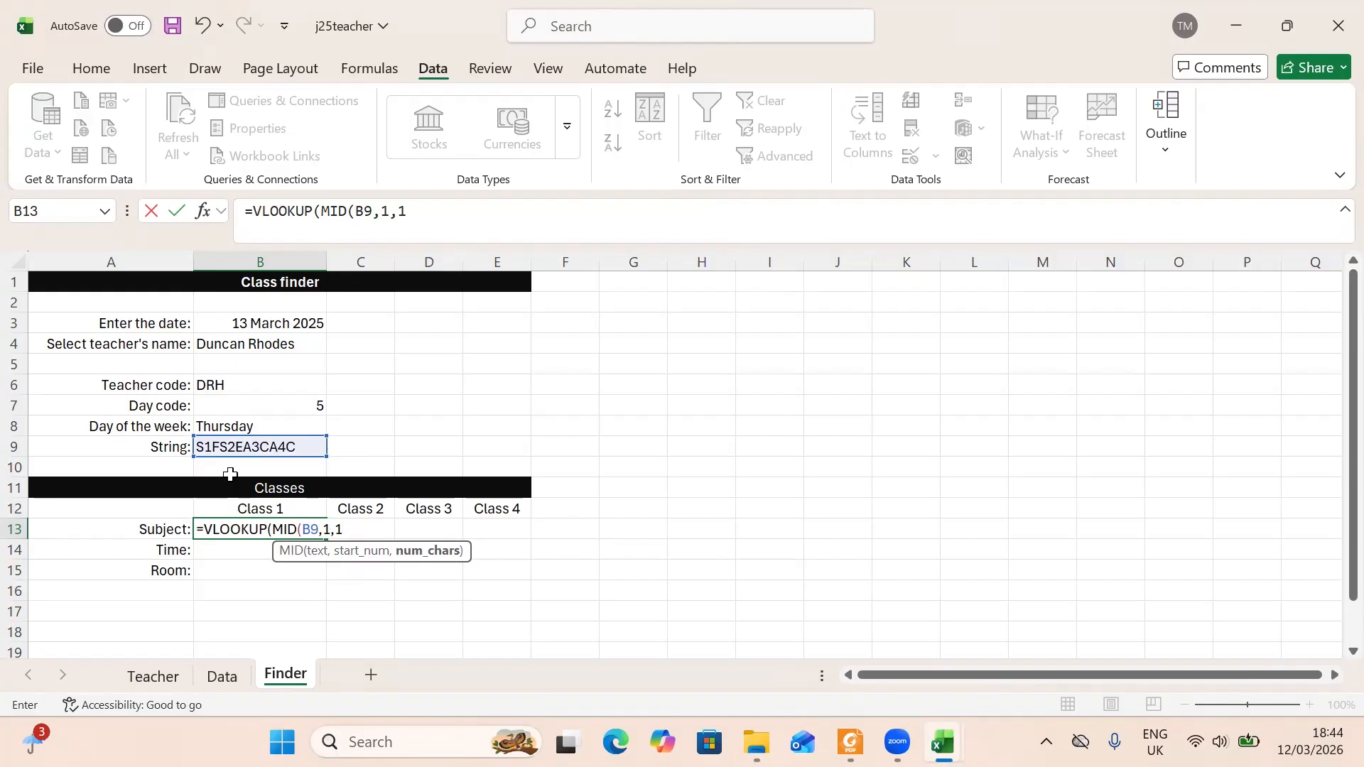
{"action": "type", "text": "1),"}
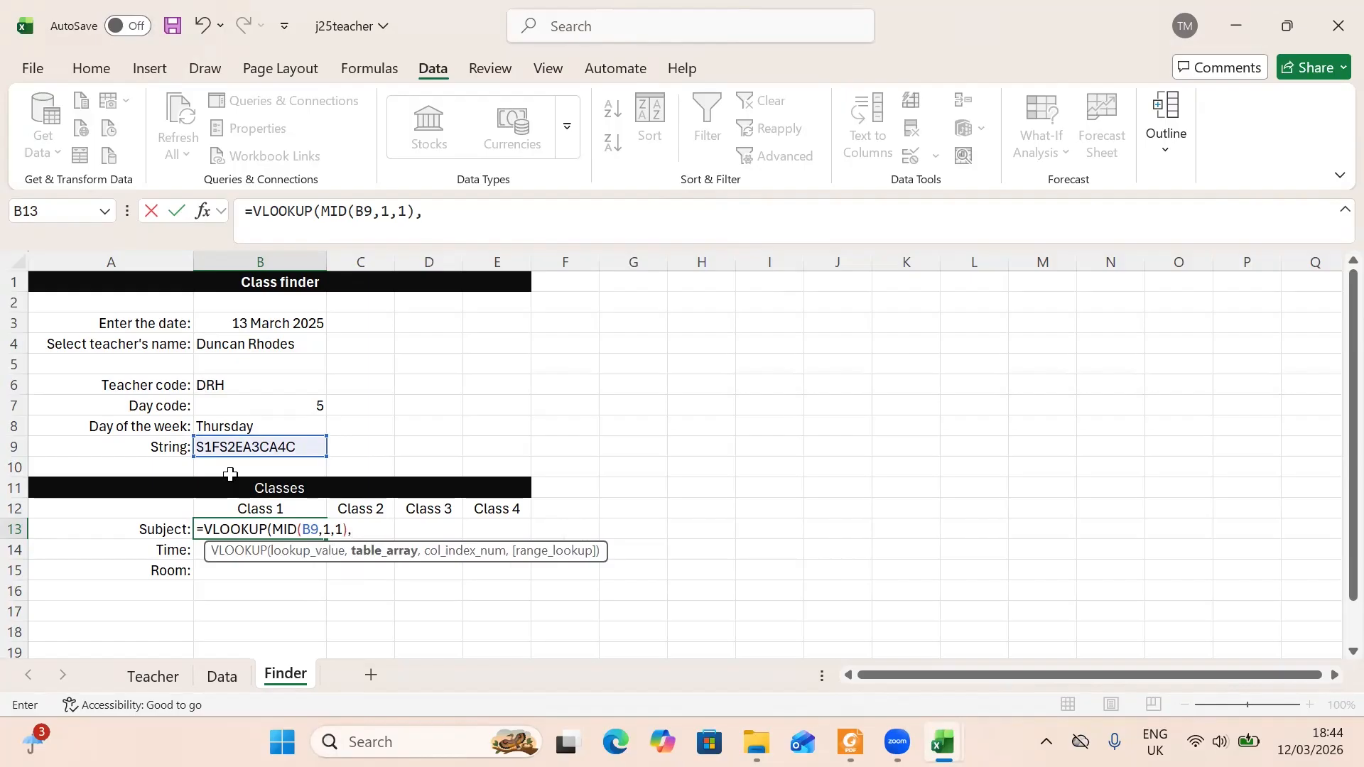
{"action": "left_click", "coordinate": [223, 684]}
{"action": "left_click_drag", "start_coordinate": [883, 349], "coordinate": [1051, 520]}
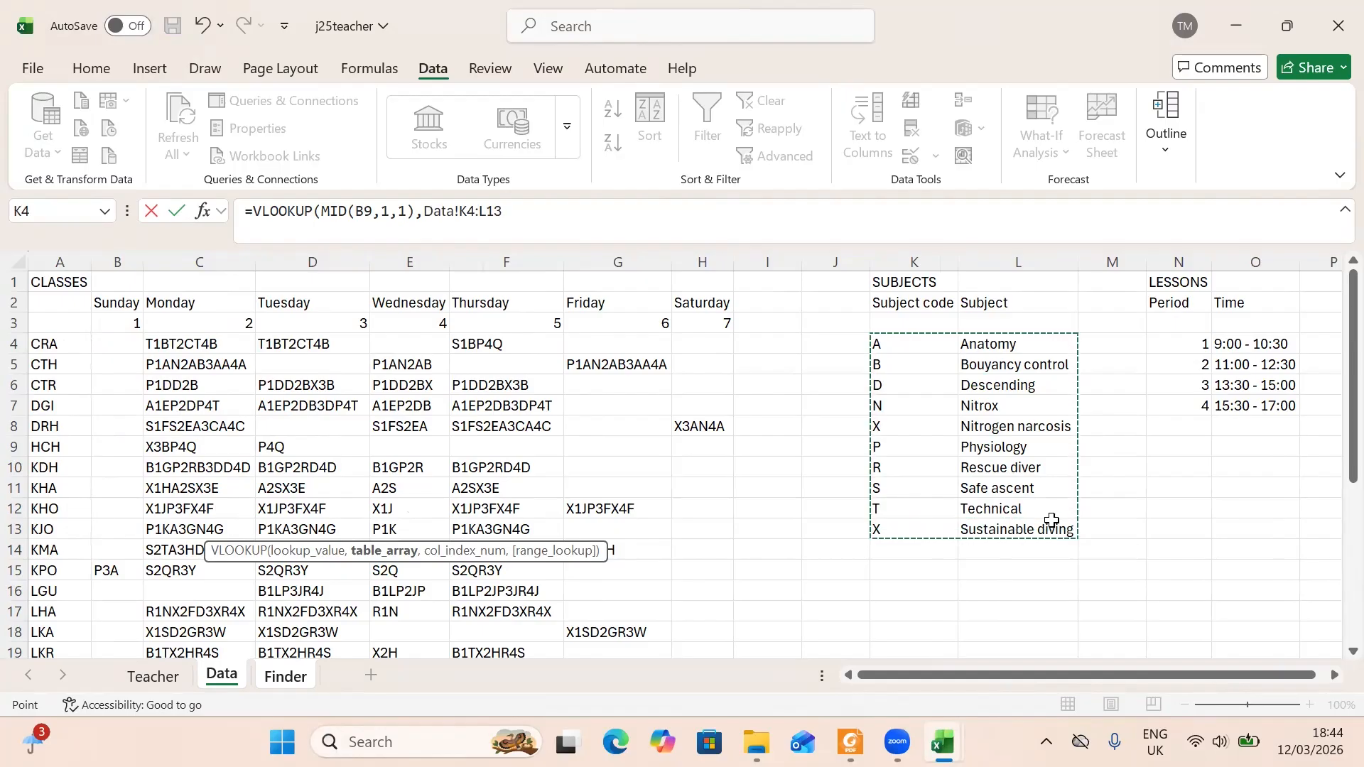
{"action": "type", "text": ","}
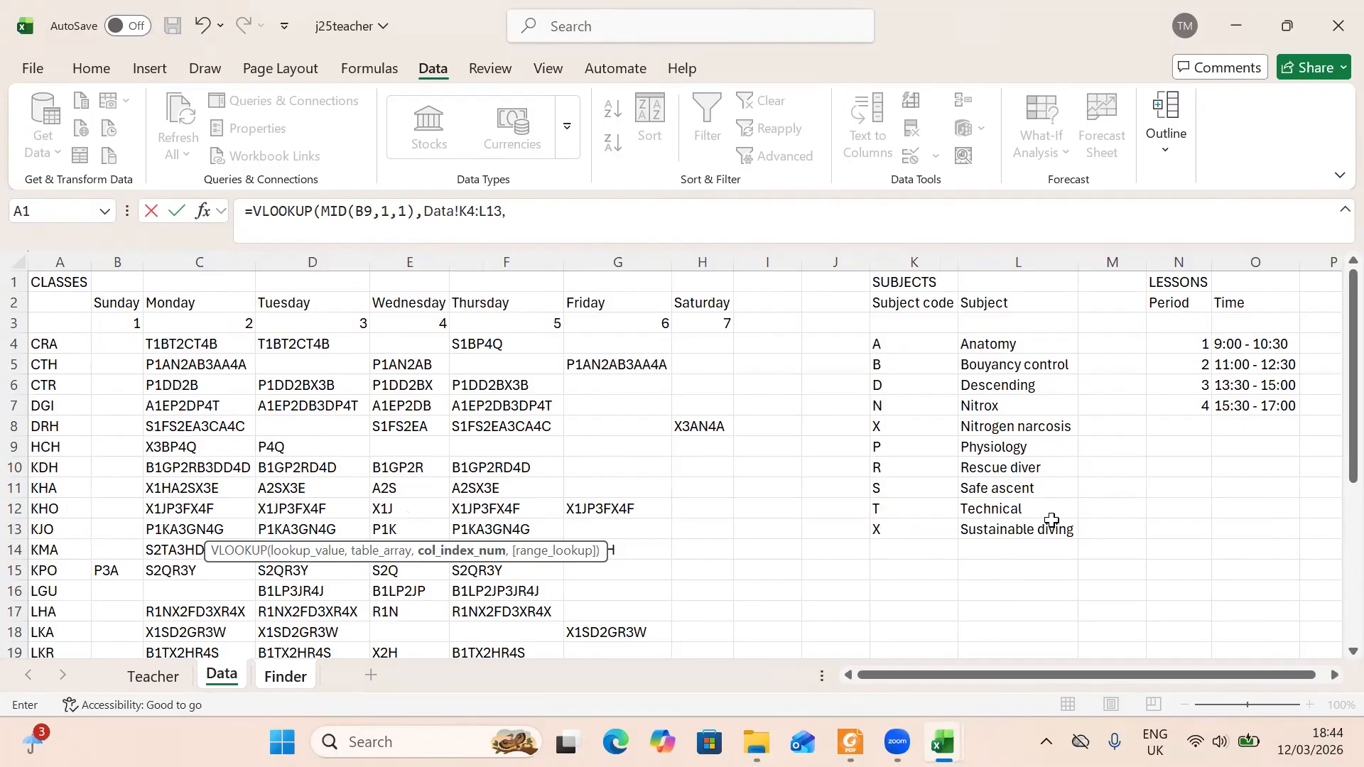
{"action": "type", "text": "2,"}
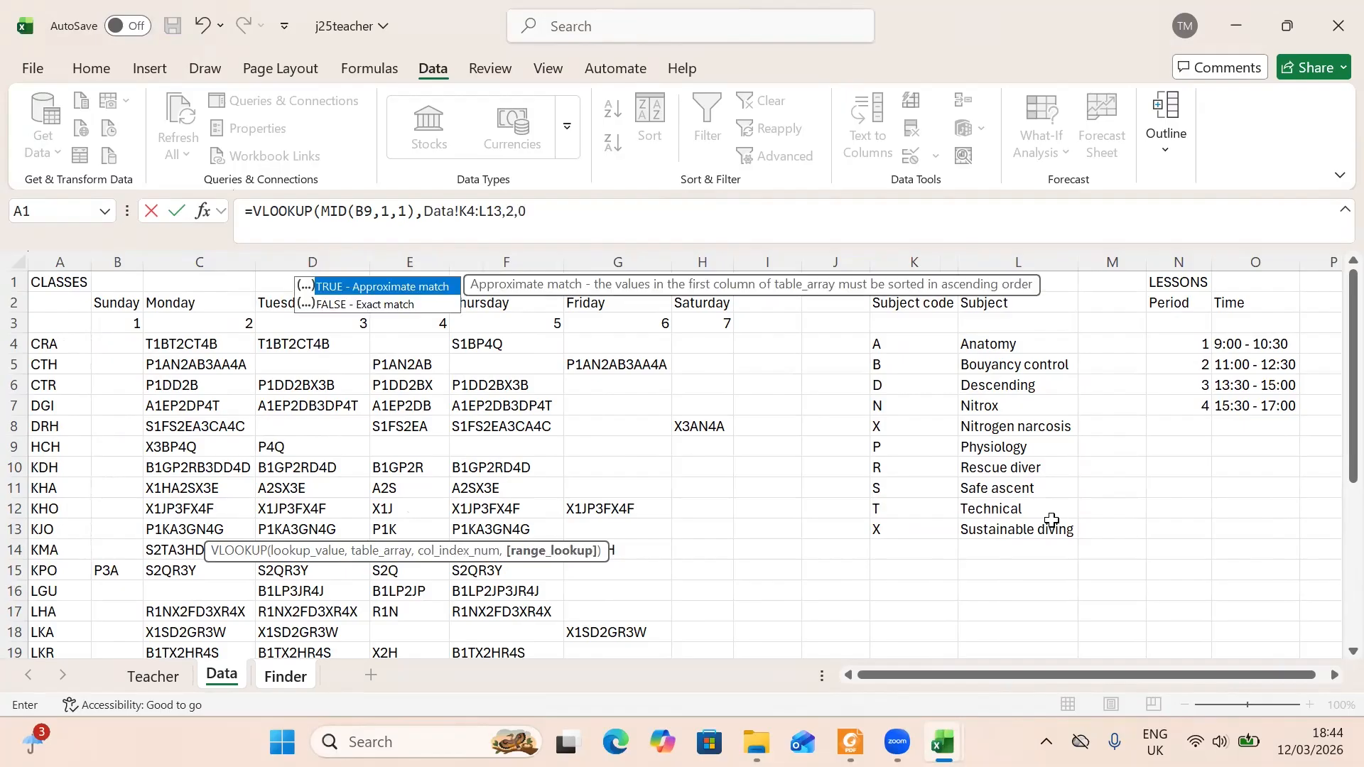
{"action": "type", "text": "0"}
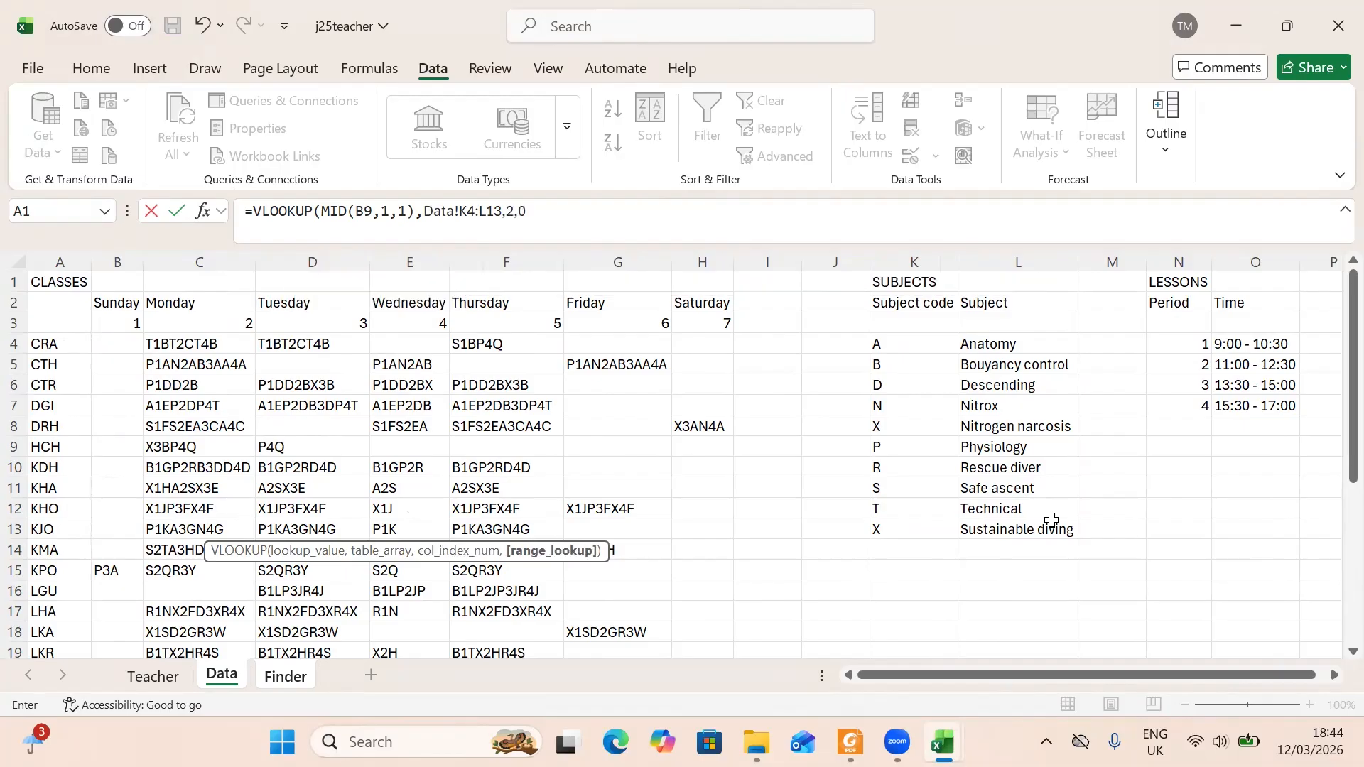
{"action": "type", "text": ")"}
{"action": "key", "text": "Return"}
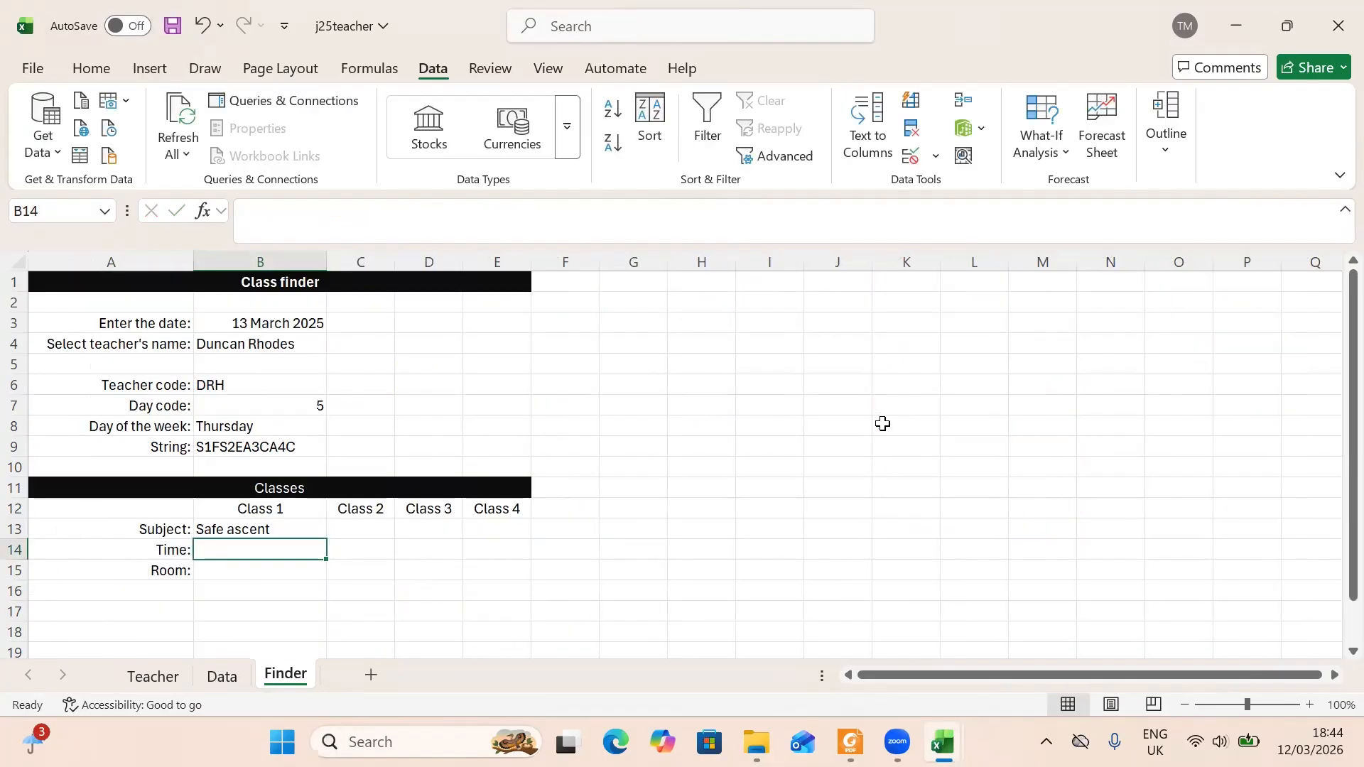
- Make the lookup table range in B13's formula absolute as Data!$K$4:$L$13
{"action": "left_click", "coordinate": [238, 530]}
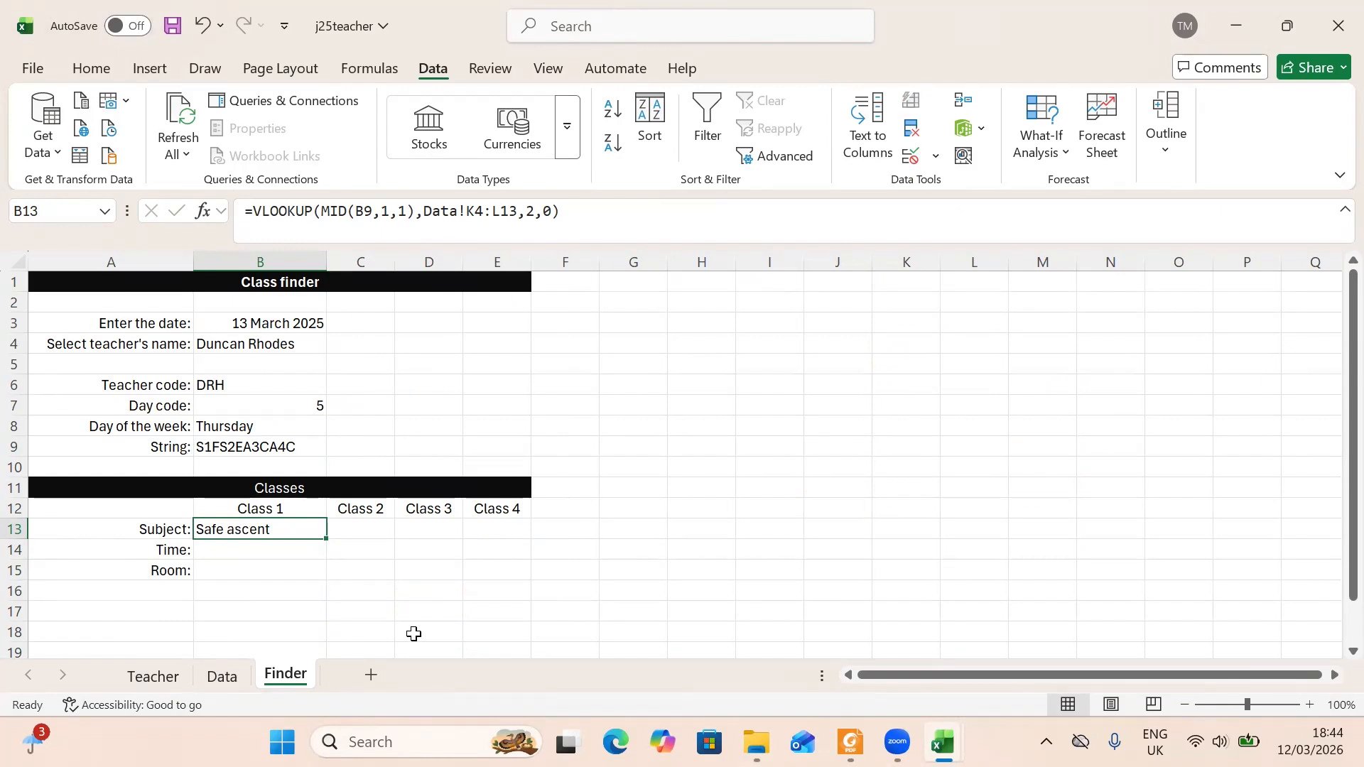
{"action": "left_click", "coordinate": [227, 682]}
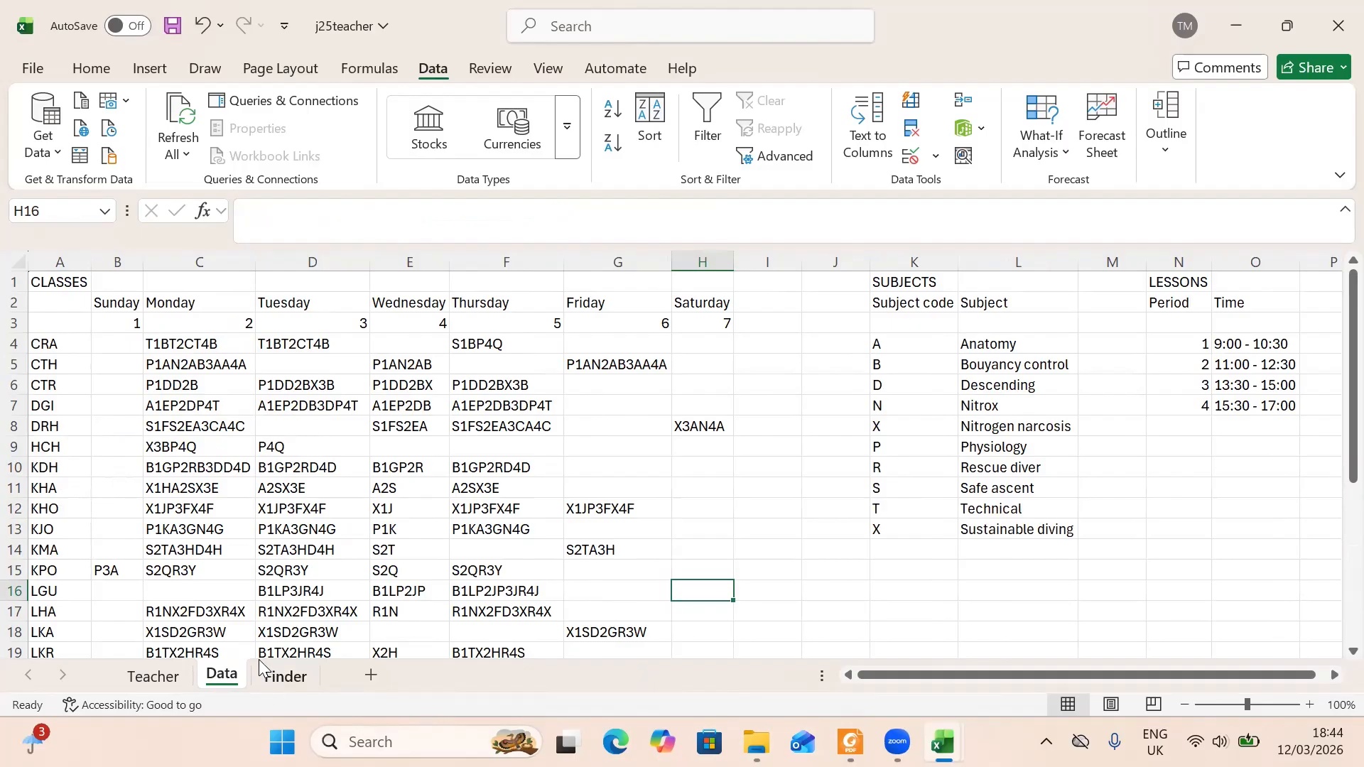
{"action": "left_click", "coordinate": [283, 678]}
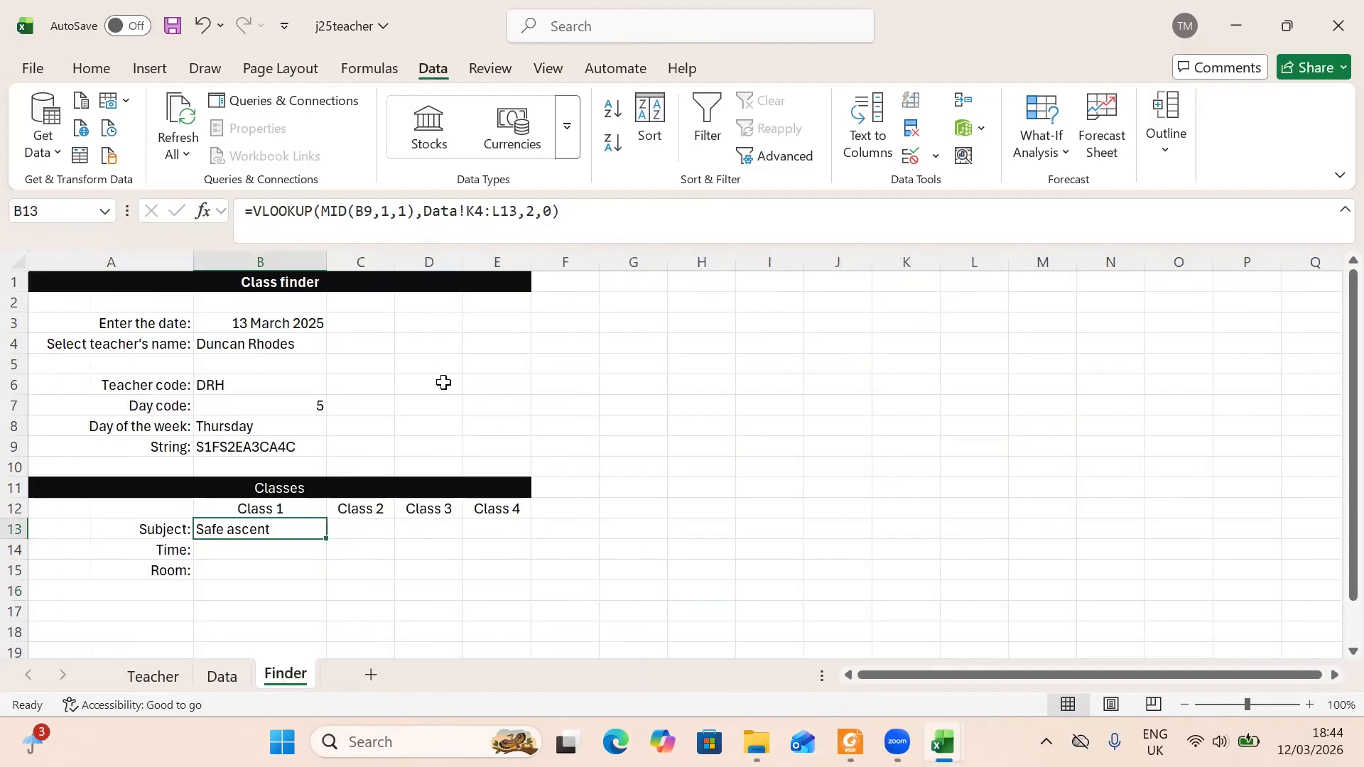
{"action": "left_click", "coordinate": [469, 216]}
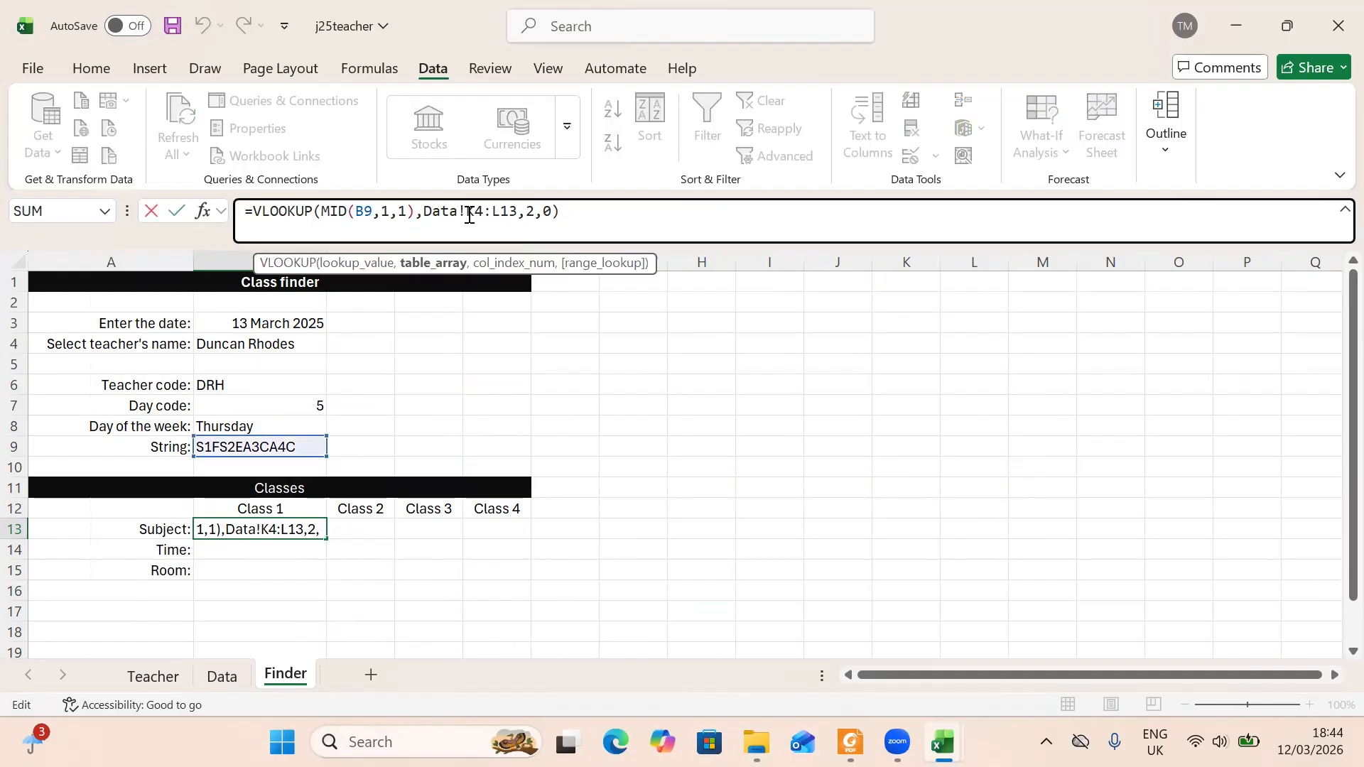
{"action": "type", "text": "$"}
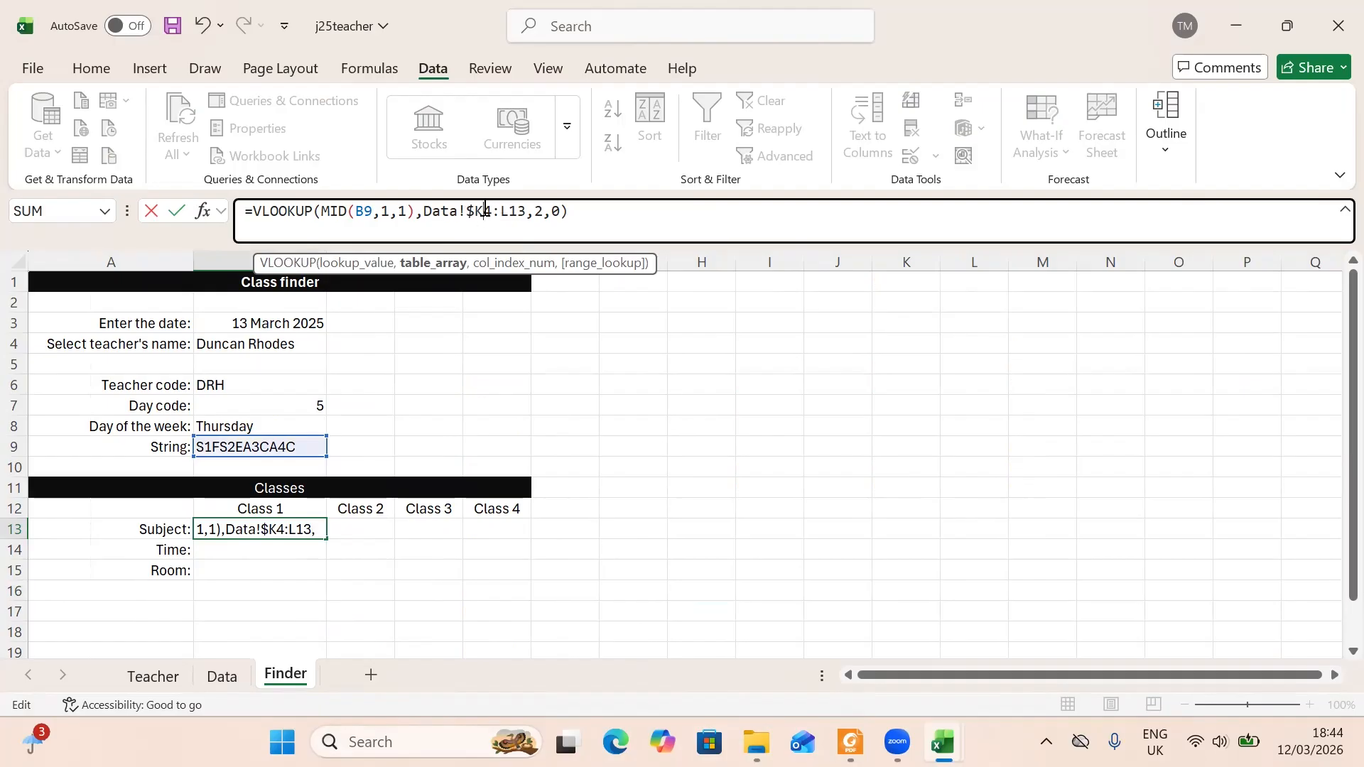
{"action": "left_click", "coordinate": [485, 211]}
{"action": "type", "text": "$"}
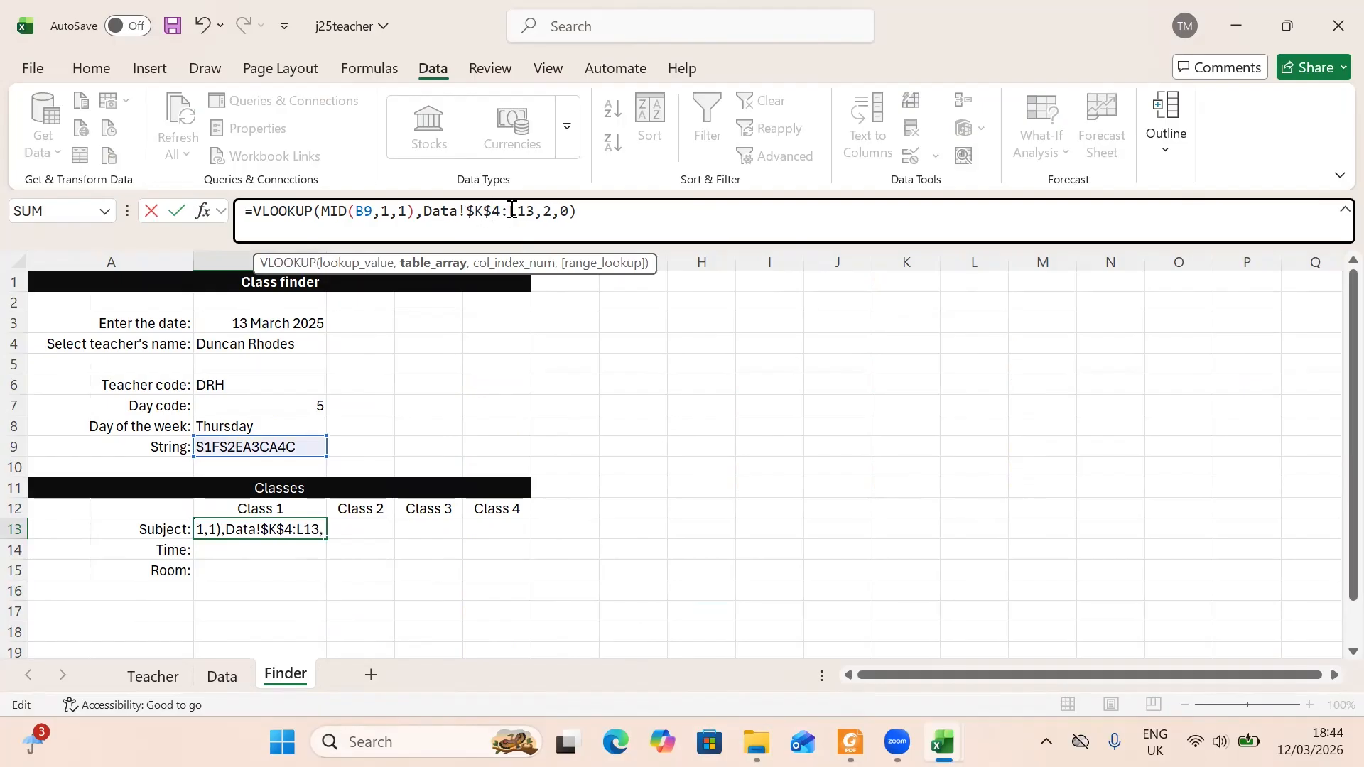
{"action": "left_click", "coordinate": [511, 211]}
{"action": "type", "text": "$"}
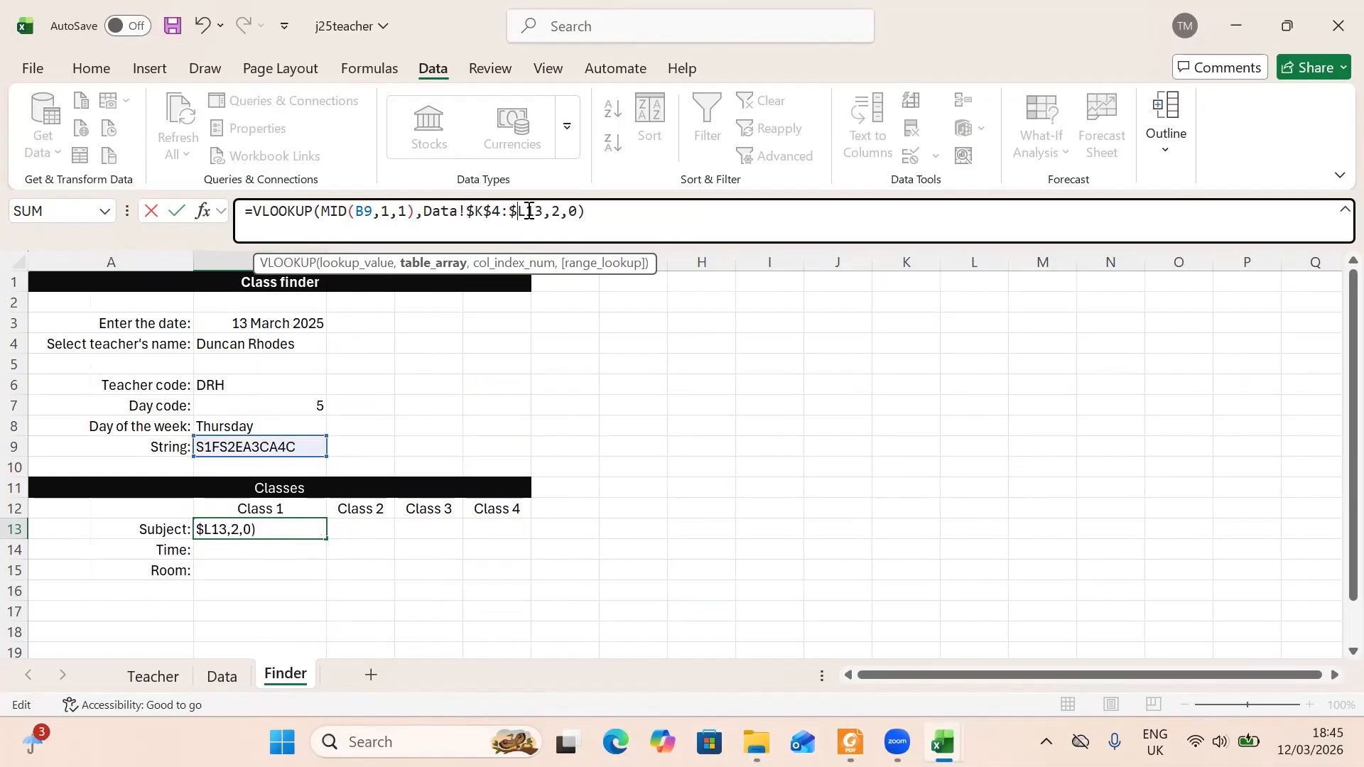
{"action": "left_click", "coordinate": [529, 211]}
{"action": "type", "text": "$"}
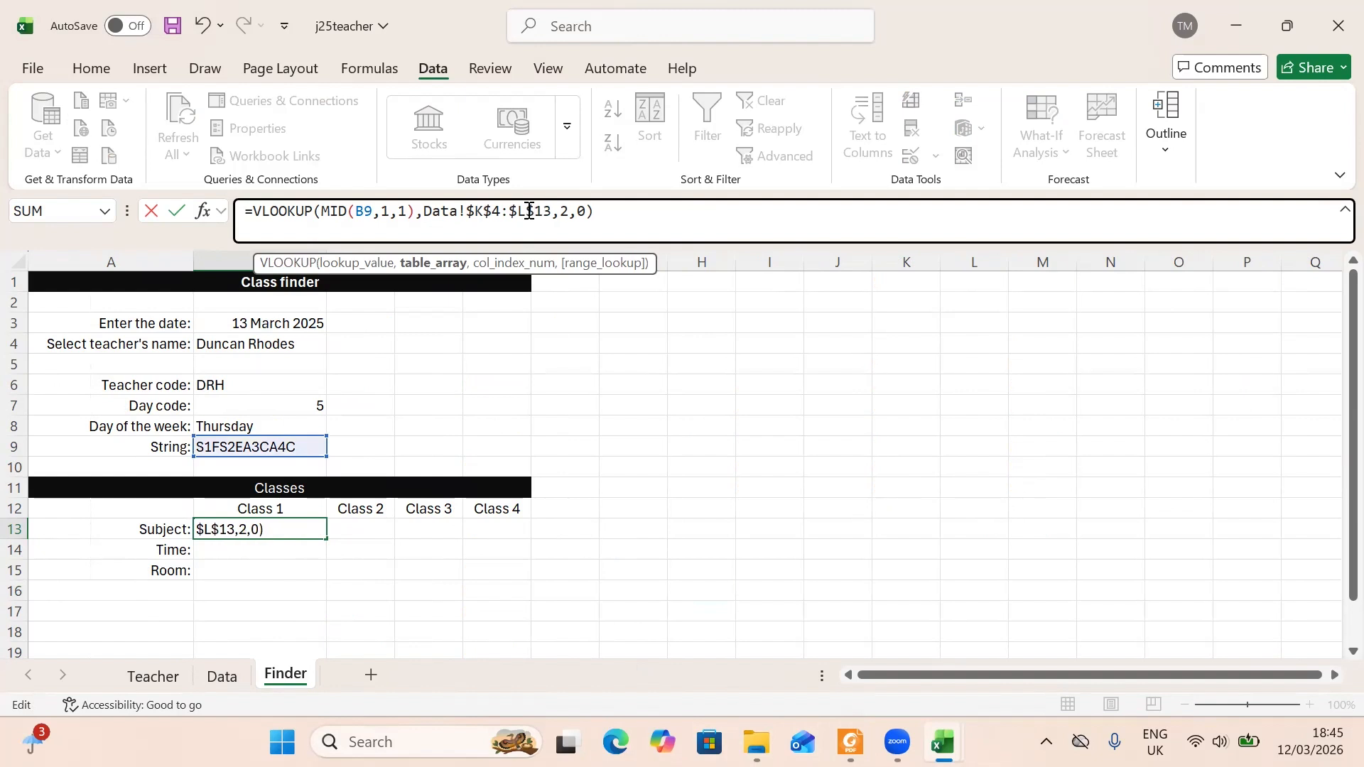
- Make the MID text reference in B13's formula absolute as $B$9 and commit the formula
{"action": "left_click", "coordinate": [356, 219]}
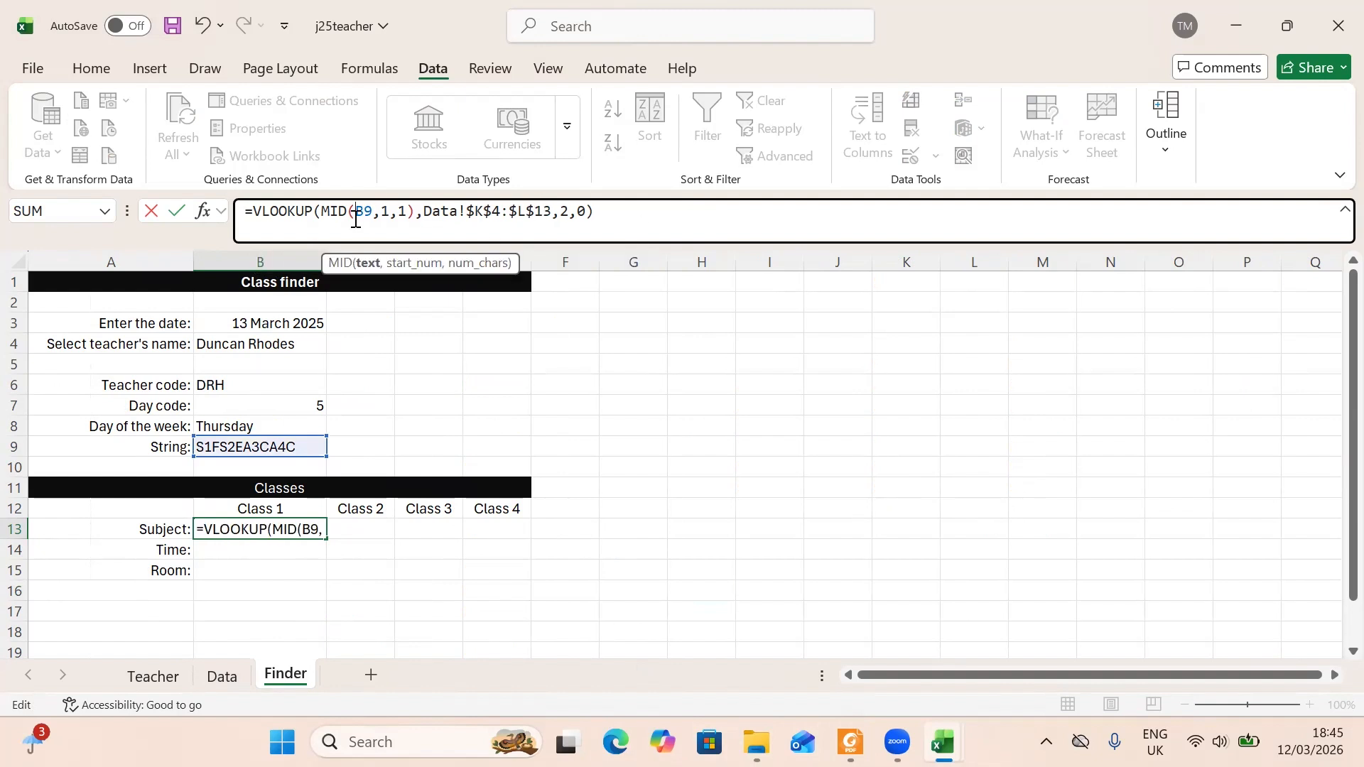
{"action": "type", "text": "$"}
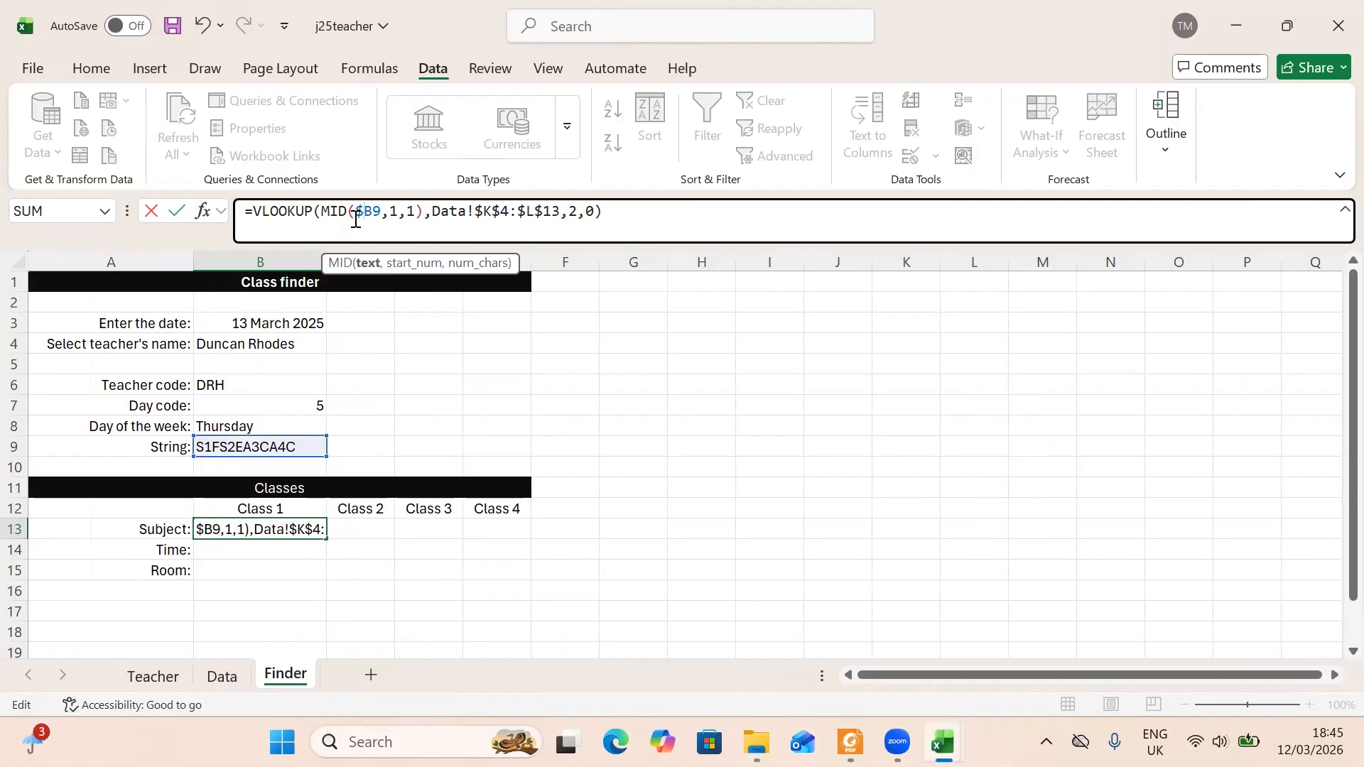
{"action": "double_click", "coordinate": [375, 211]}
{"action": "left_click", "coordinate": [374, 211]}
{"action": "type", "text": "$"}
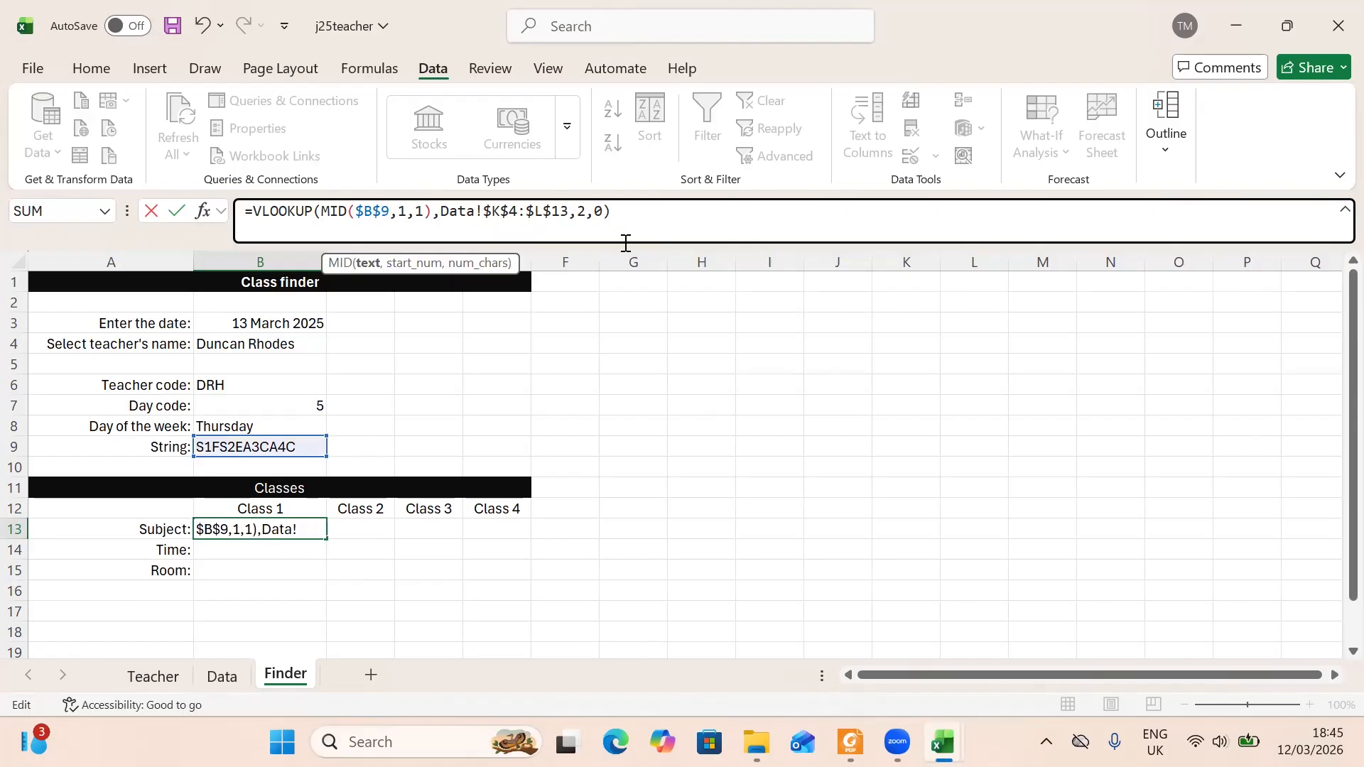
{"action": "left_click", "coordinate": [309, 556]}
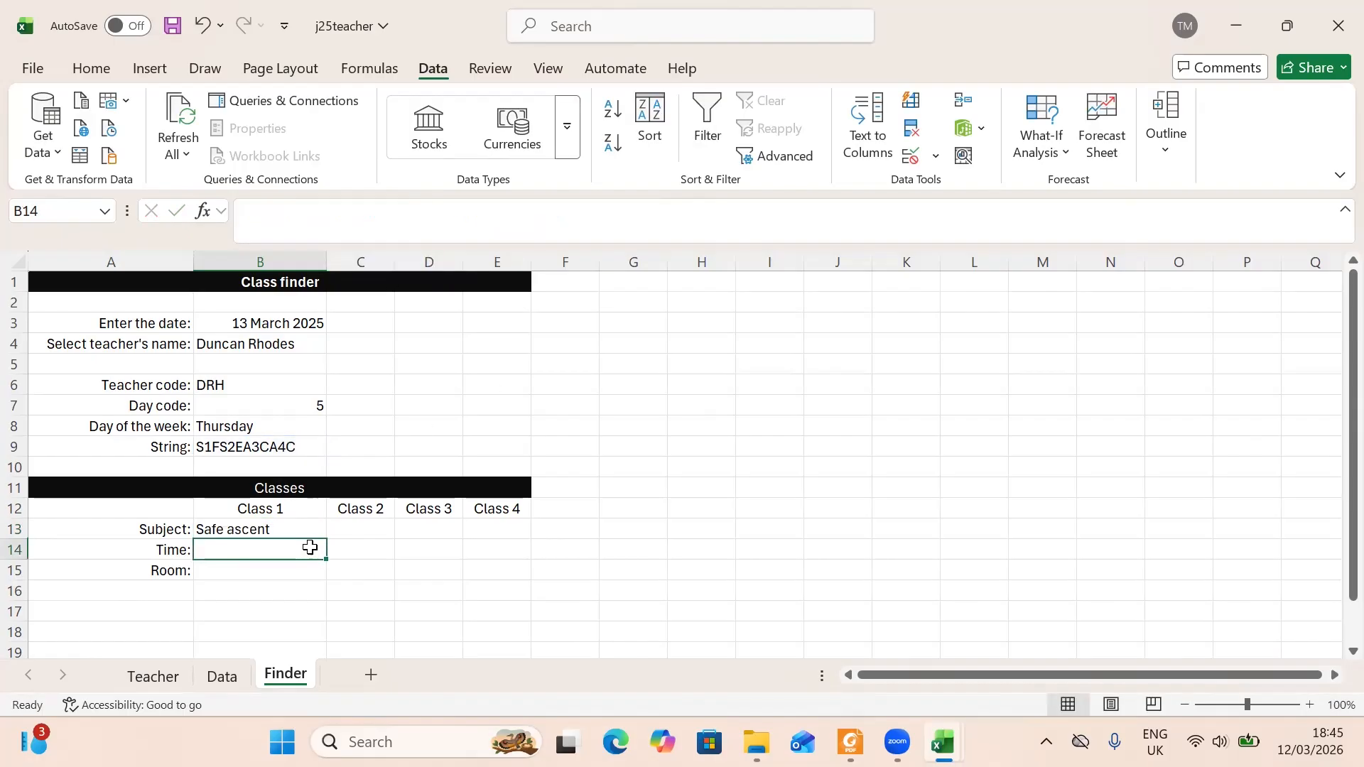
- Fill the Class 1 subject formula from B13 across to E13 and widen columns C to E to fit the subject names
{"action": "left_click", "coordinate": [283, 525]}
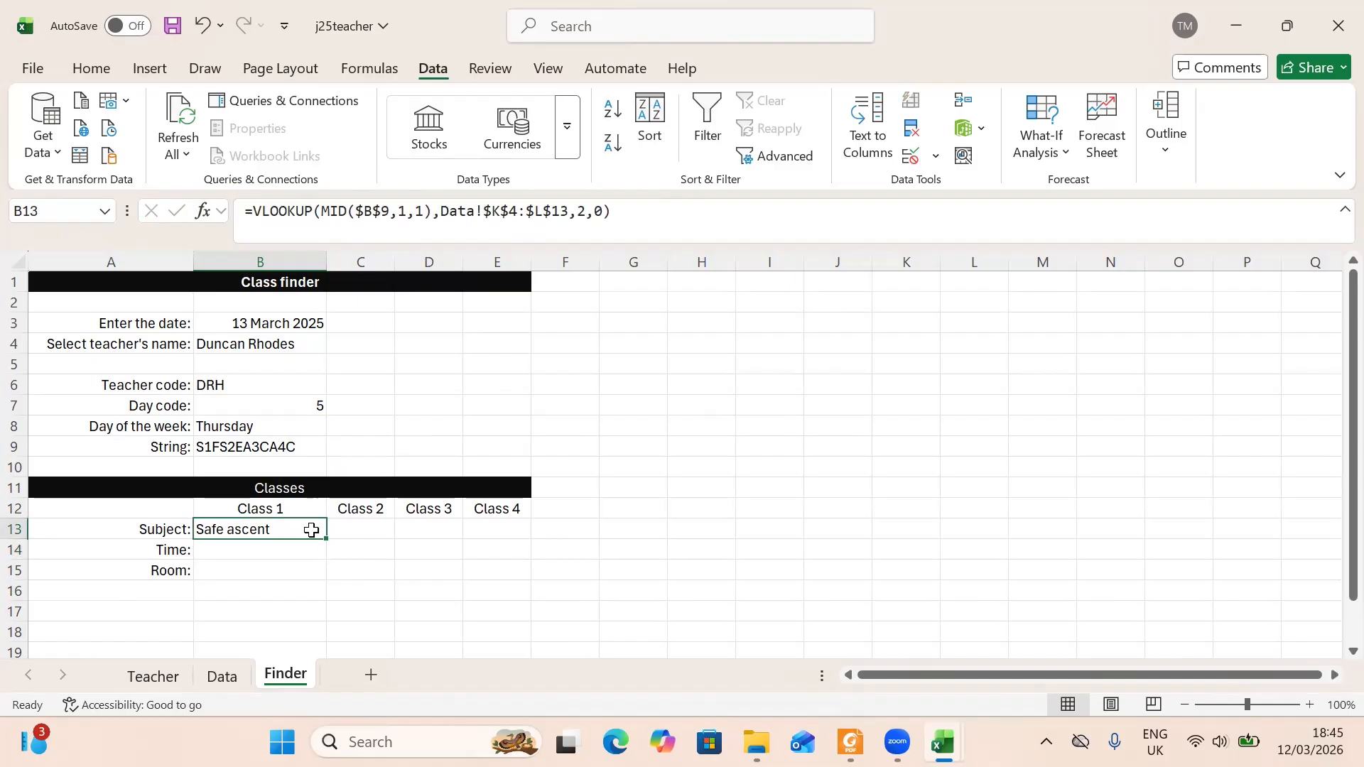
{"action": "left_click_drag", "start_coordinate": [327, 539], "coordinate": [522, 547]}
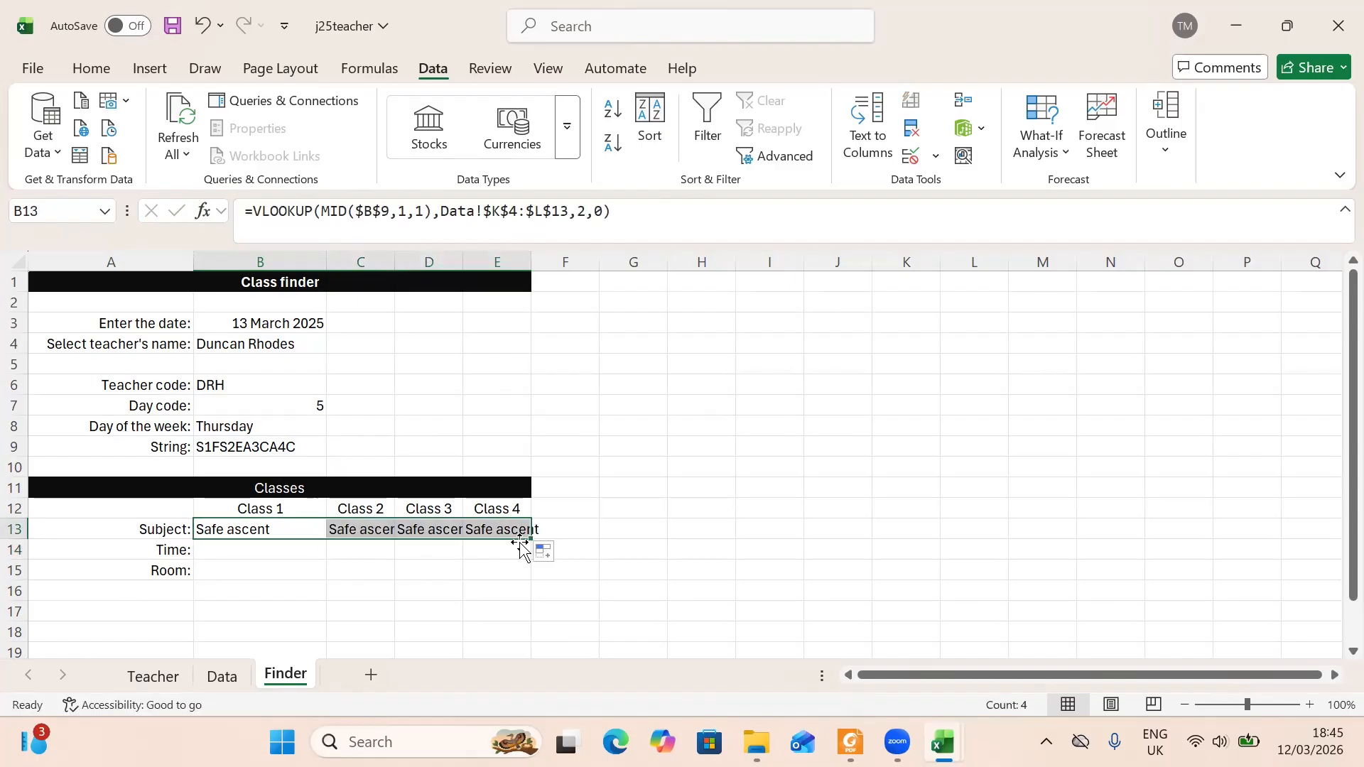
{"action": "left_click_drag", "start_coordinate": [395, 260], "coordinate": [567, 264]}
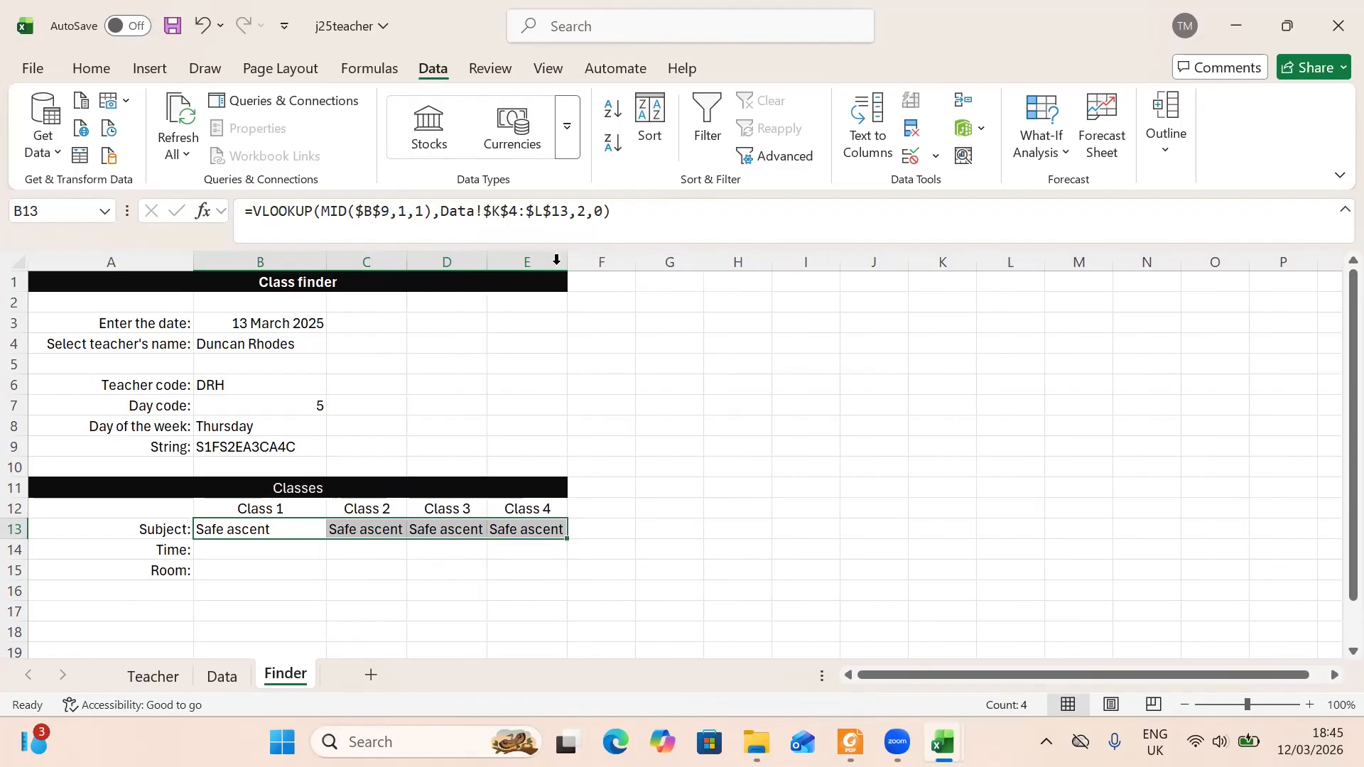
- Set the MID start position in the Class 2 subject formula in C13 to 4
{"action": "left_click", "coordinate": [368, 529]}
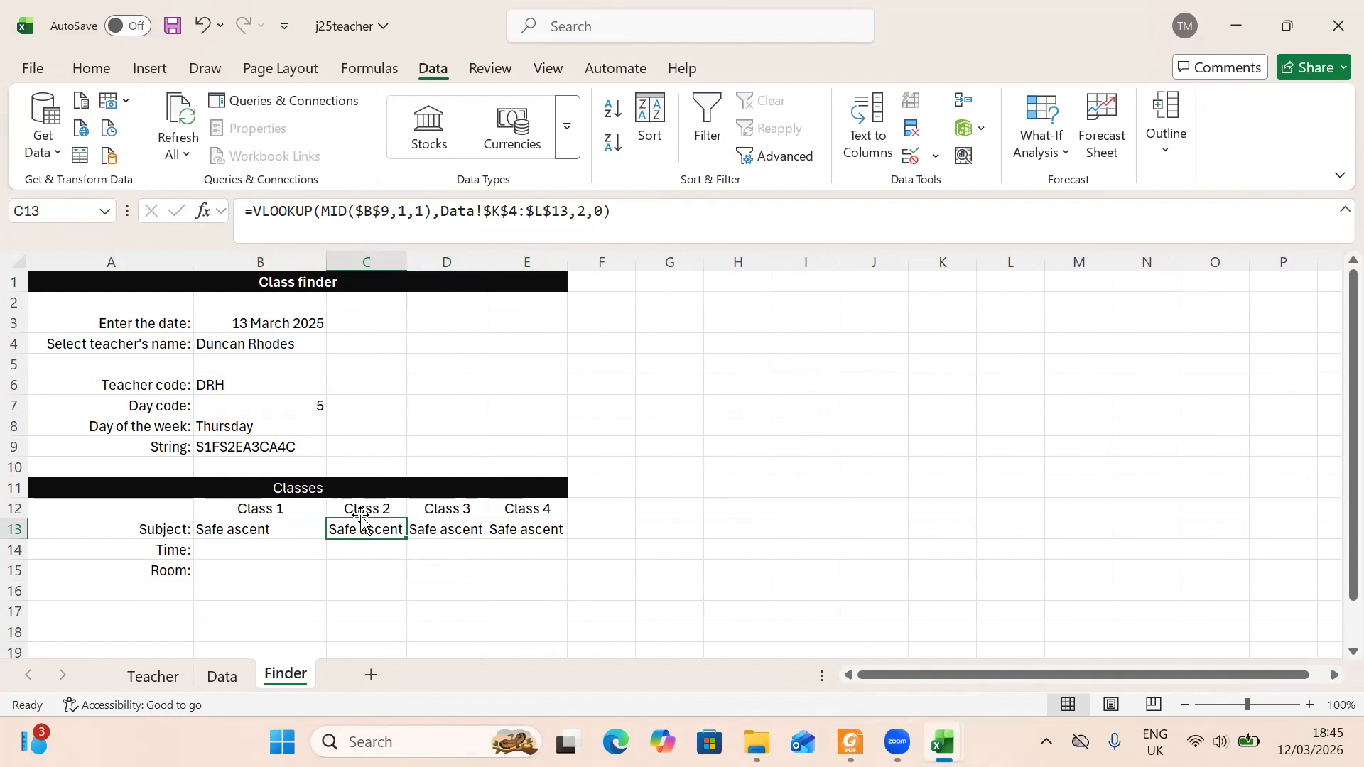
{"action": "left_click", "coordinate": [404, 214]}
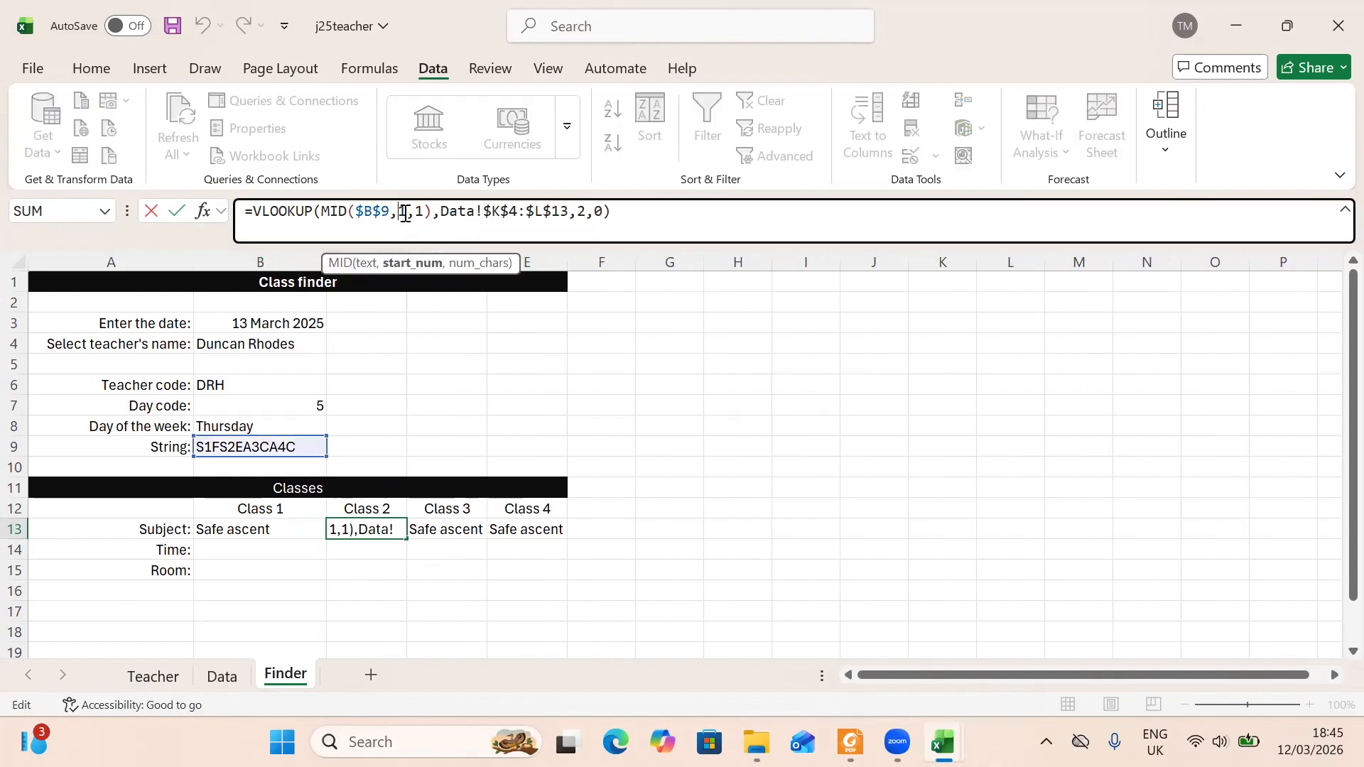
{"action": "double_click", "coordinate": [405, 213]}
{"action": "type", "text": "4"}
{"action": "key", "text": "Return"}
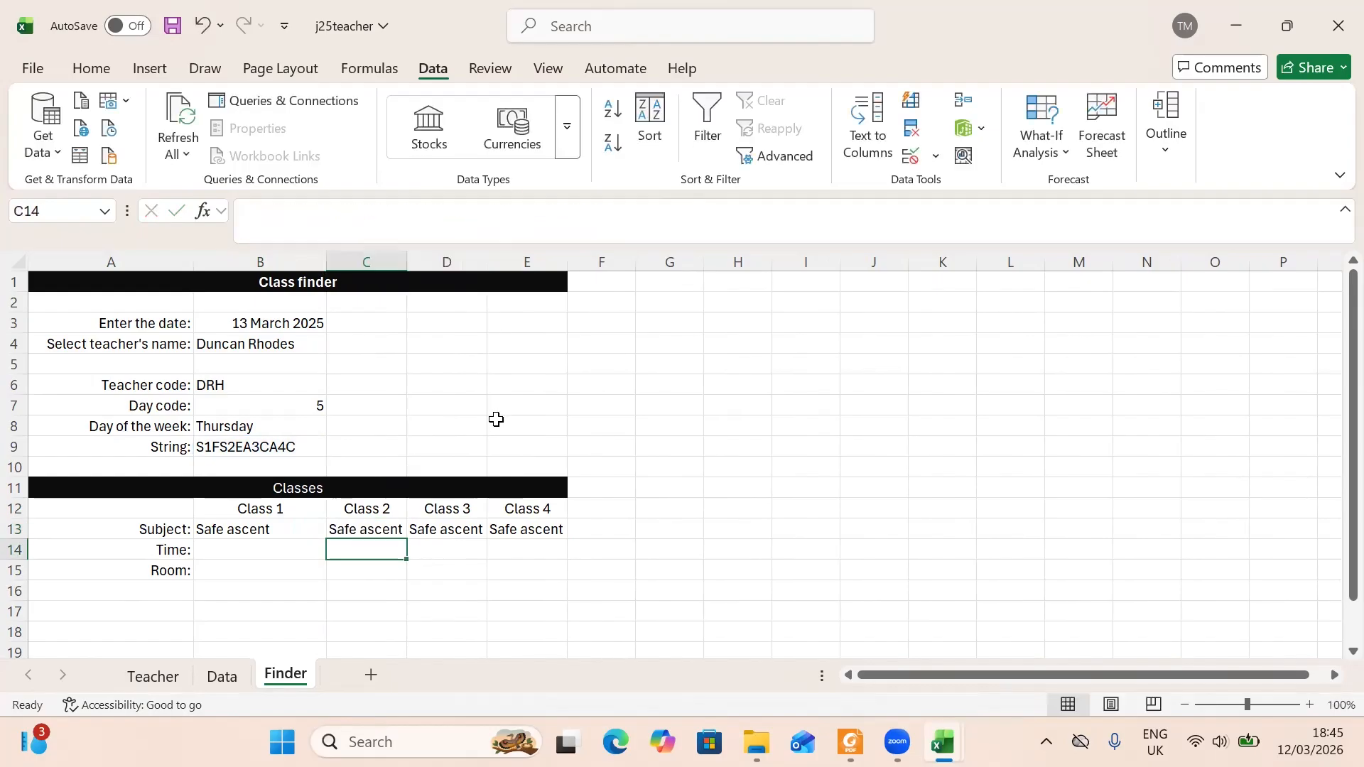
{"action": "left_click", "coordinate": [373, 525]}
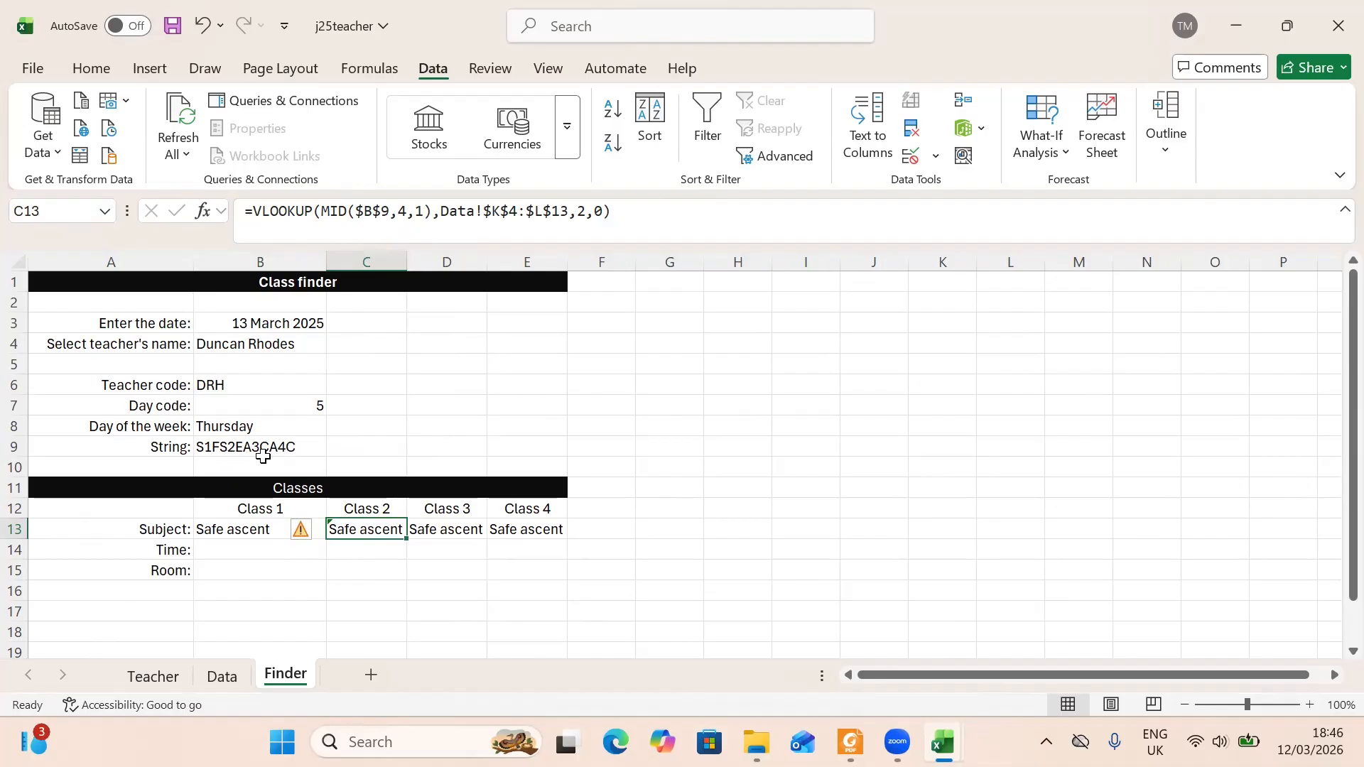
- Set the MID start position in the Class 3 subject formula in D13 to 7
{"action": "left_click", "coordinate": [433, 525]}
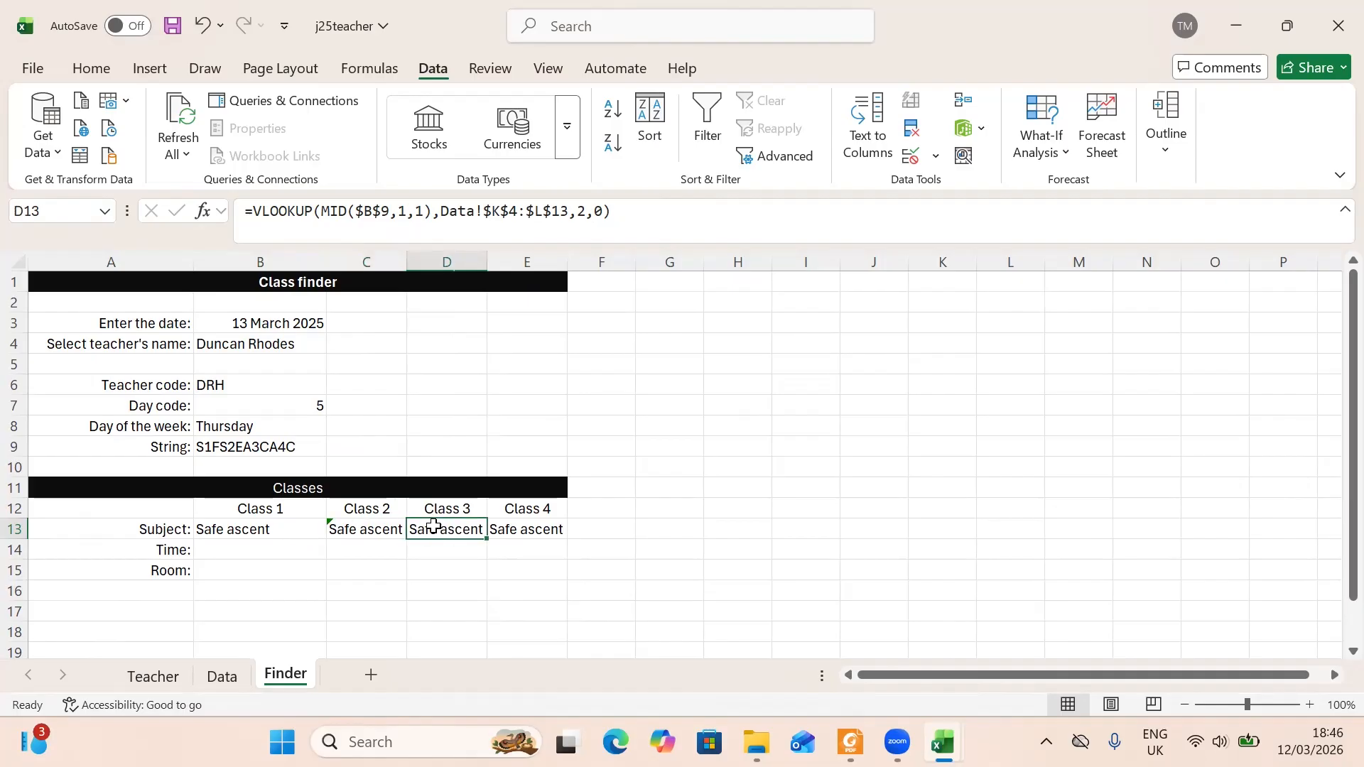
{"action": "left_click", "coordinate": [408, 212]}
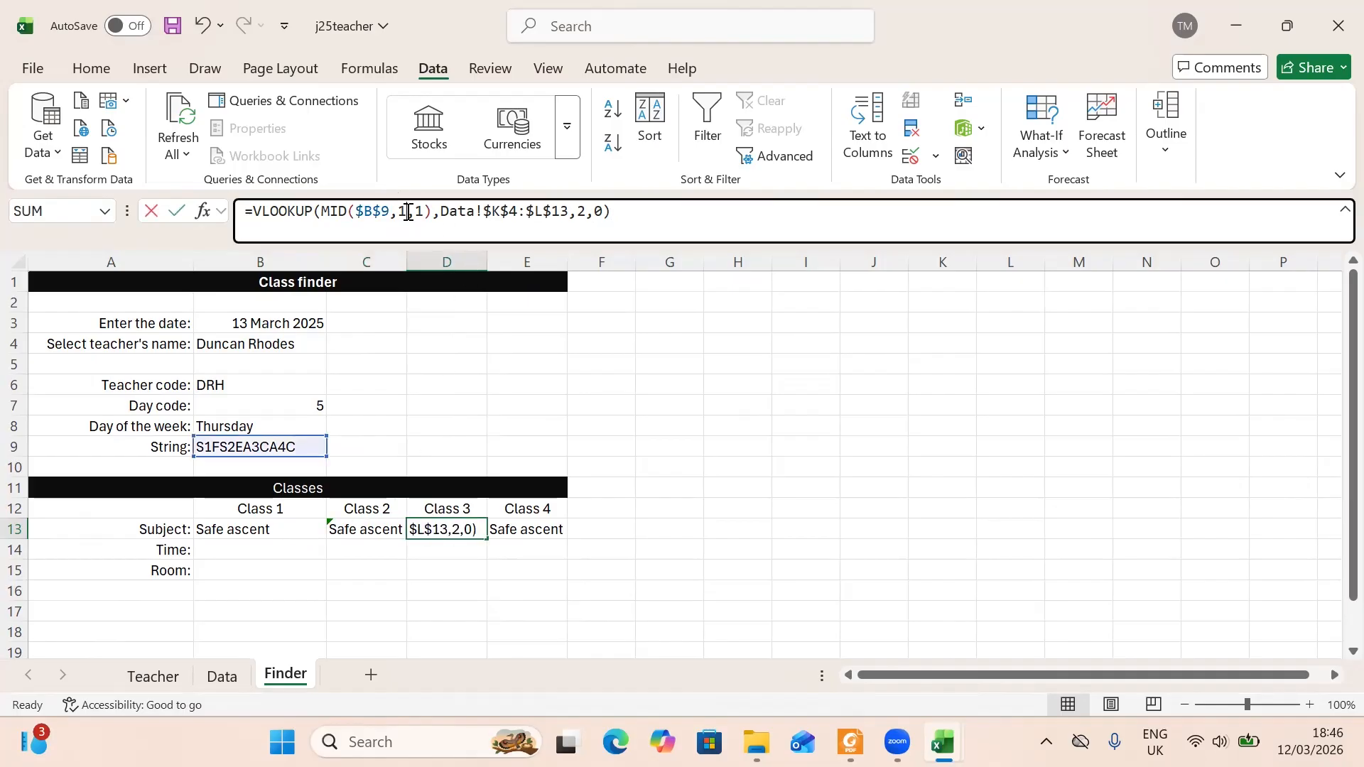
{"action": "key", "text": "BackSpace"}
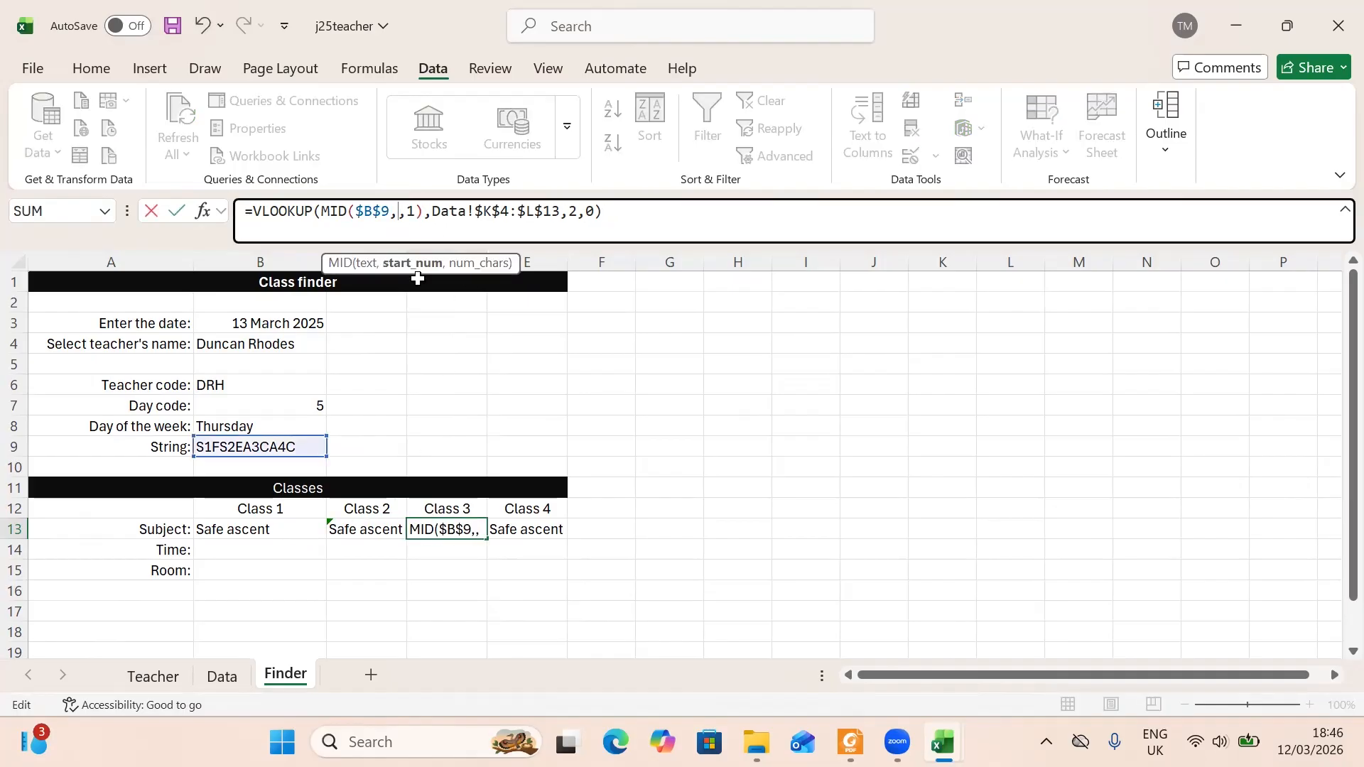
{"action": "type", "text": "7"}
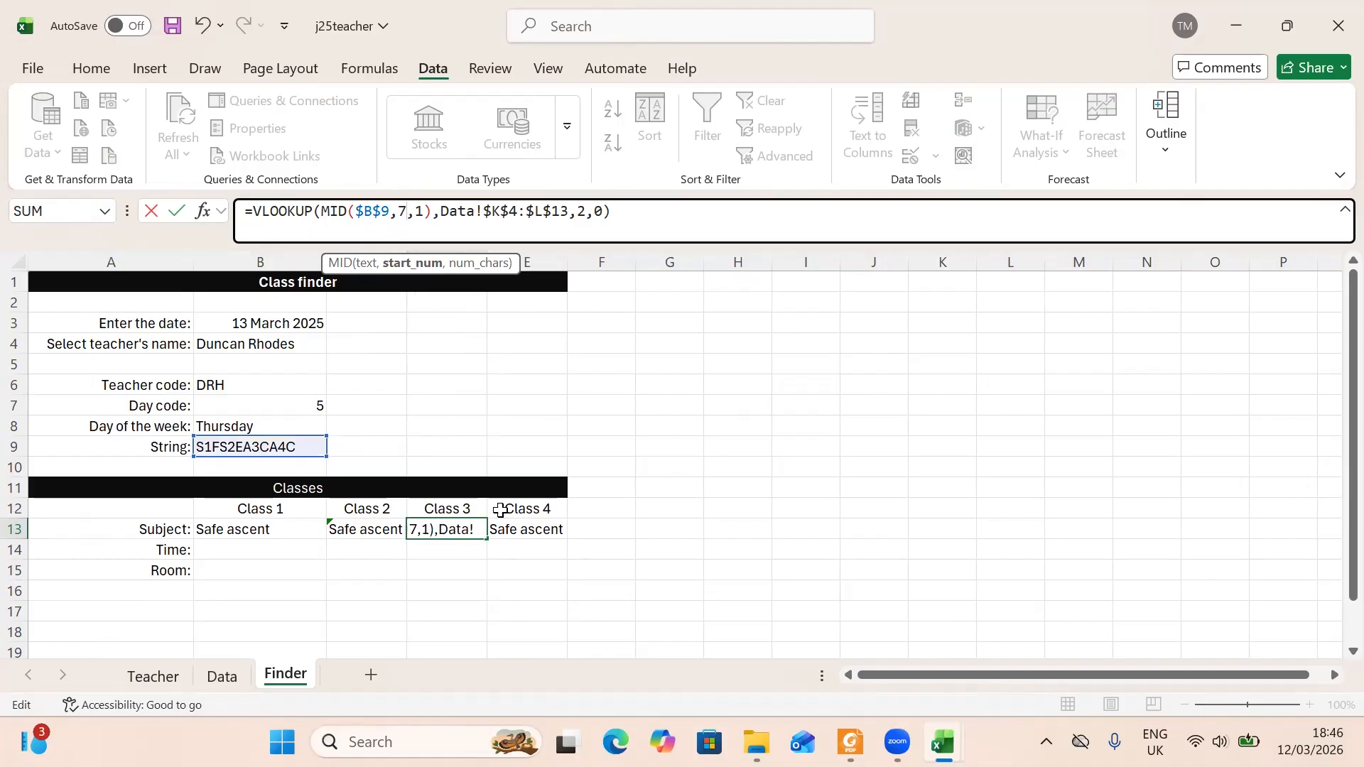
- Set the MID start position in the Class 4 subject formula in E13 to 10
{"action": "left_click", "coordinate": [526, 530]}
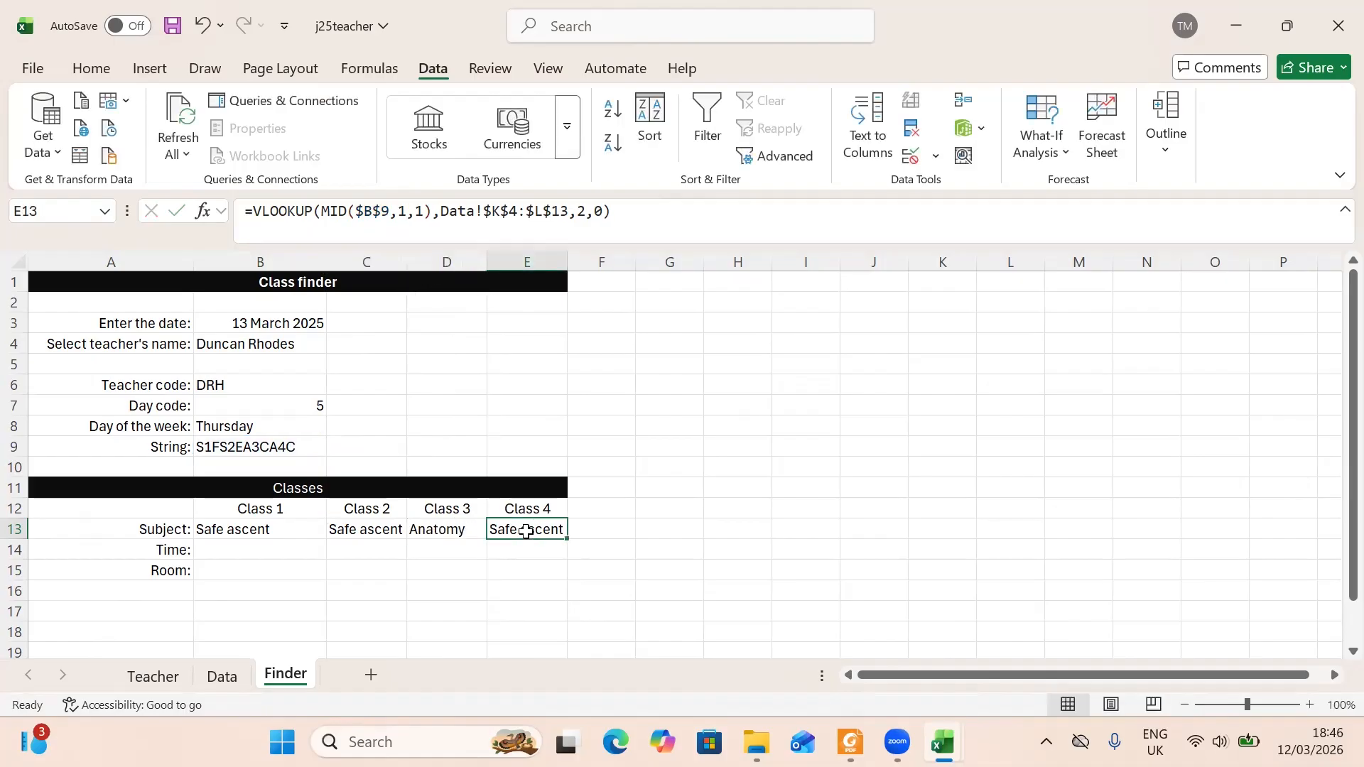
{"action": "left_click", "coordinate": [408, 213]}
{"action": "type", "text": "0"}
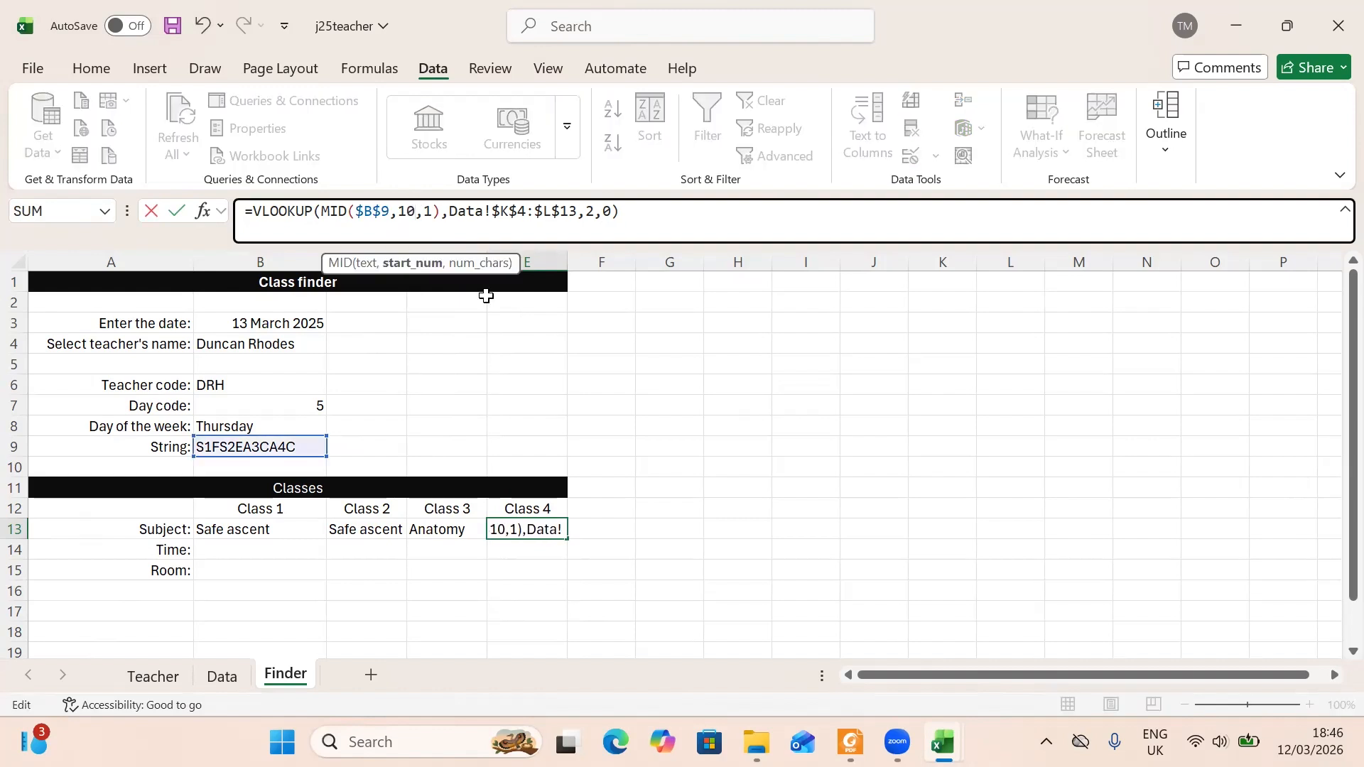
{"action": "key", "text": "Return"}
{"action": "left_click", "coordinate": [682, 426]}
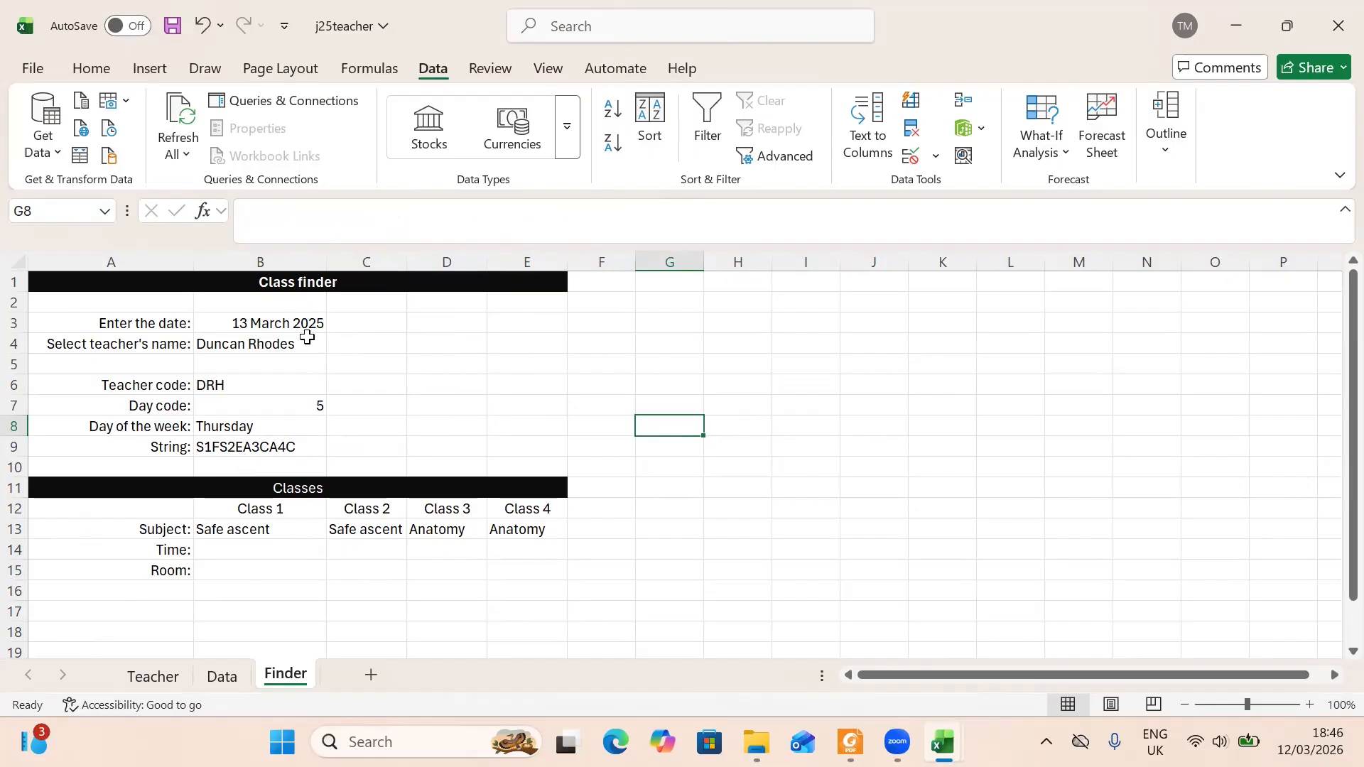
- Choose the teacher with code KHA from the teacher name list in B4
{"action": "left_click", "coordinate": [306, 340]}
{"action": "left_click", "coordinate": [336, 346]}
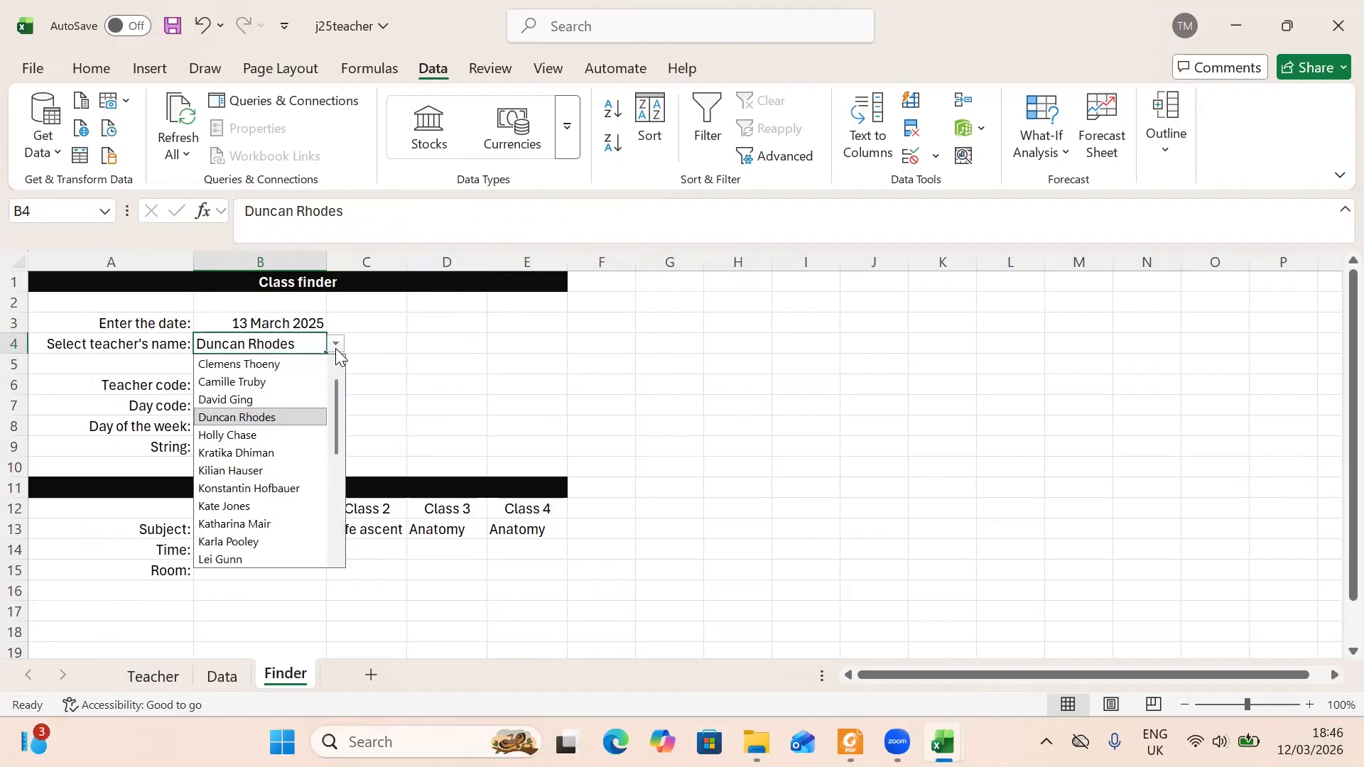
{"action": "left_click", "coordinate": [289, 465]}
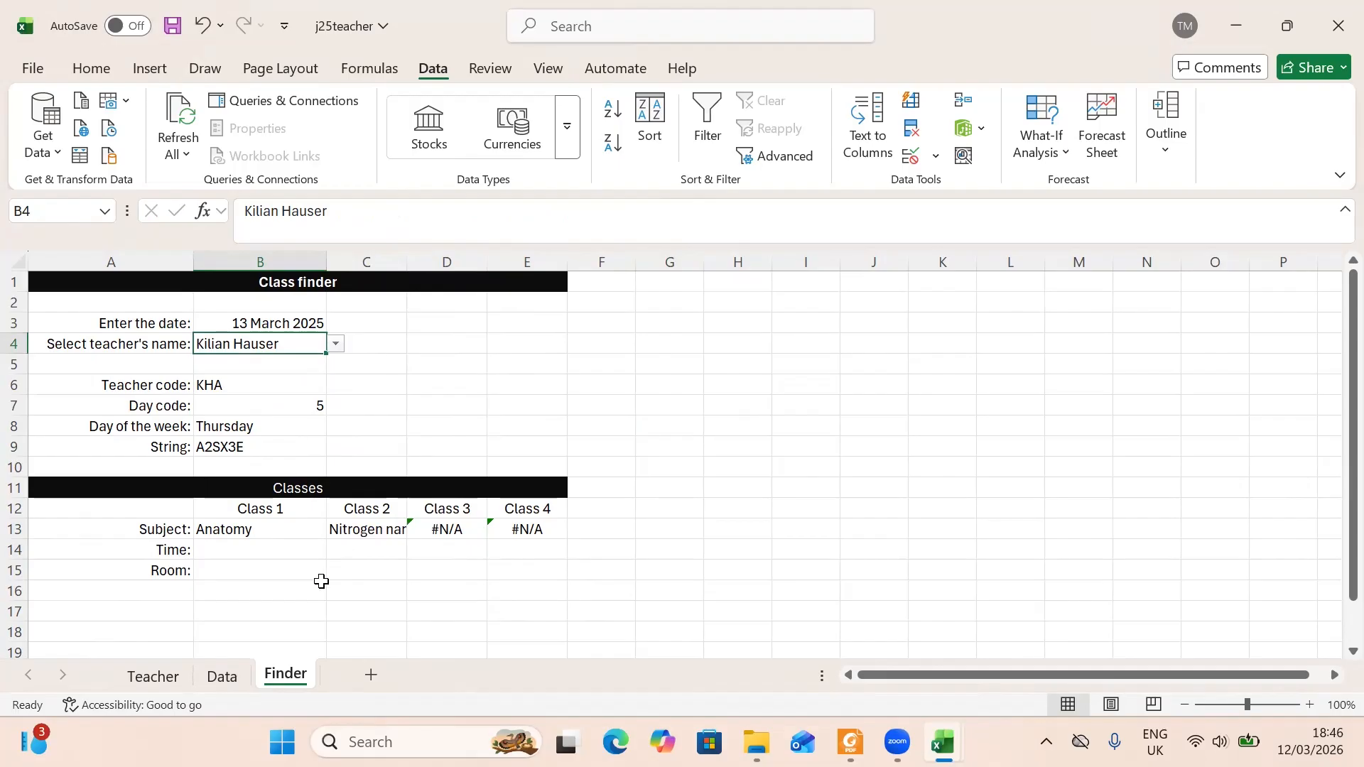
- Read the class time task in the exam paper PDF and examine the LESSONS period and time table on the Data sheet
{"action": "left_click", "coordinate": [269, 549]}
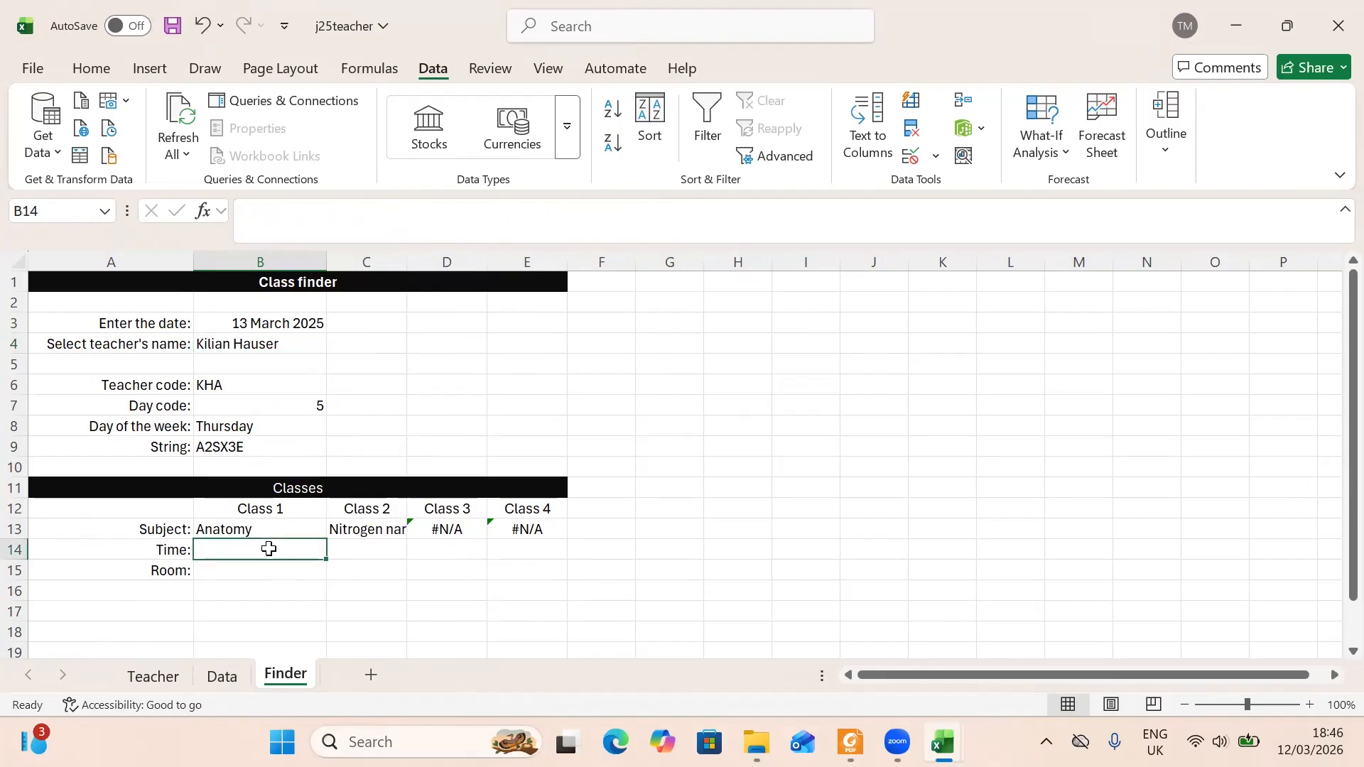
{"action": "left_click", "coordinate": [850, 742]}
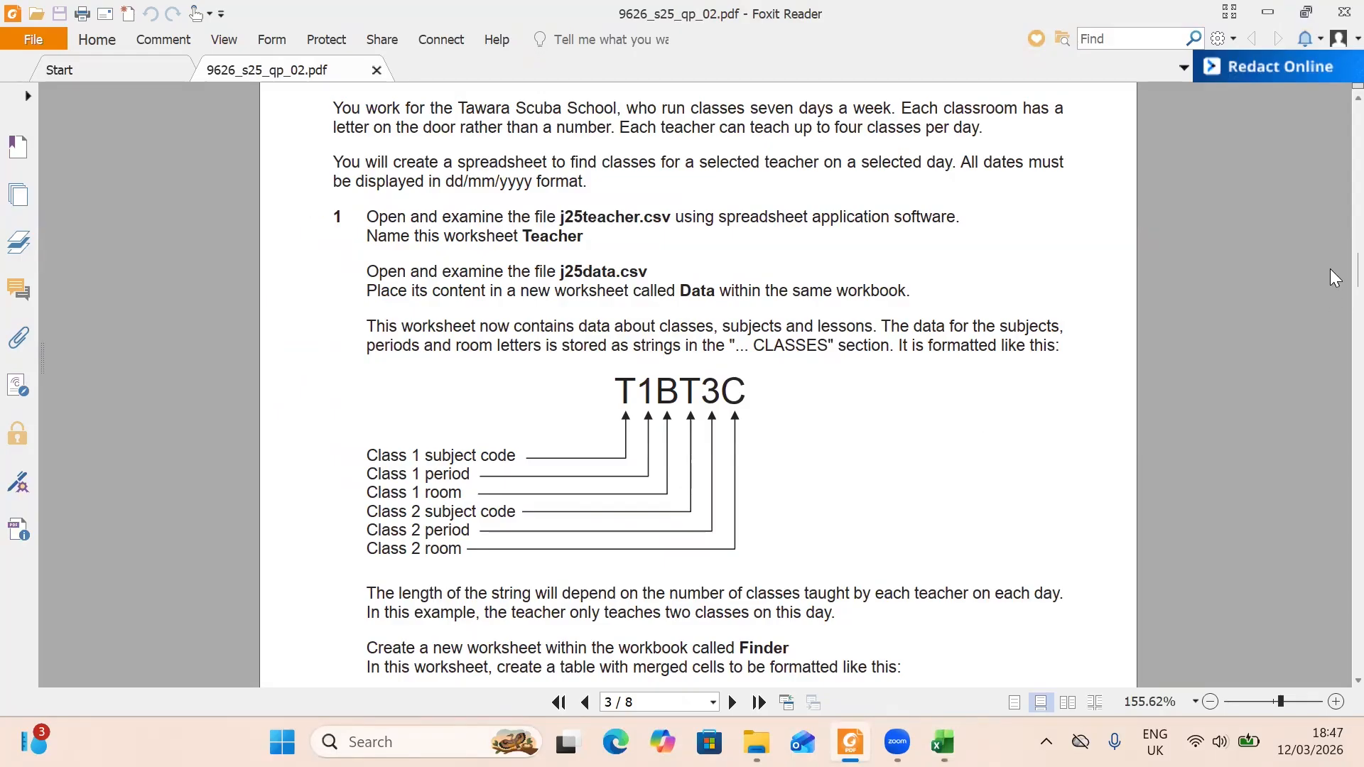
{"action": "scroll", "coordinate": [1333, 277], "scroll_direction": "down", "scroll_amount": 15}
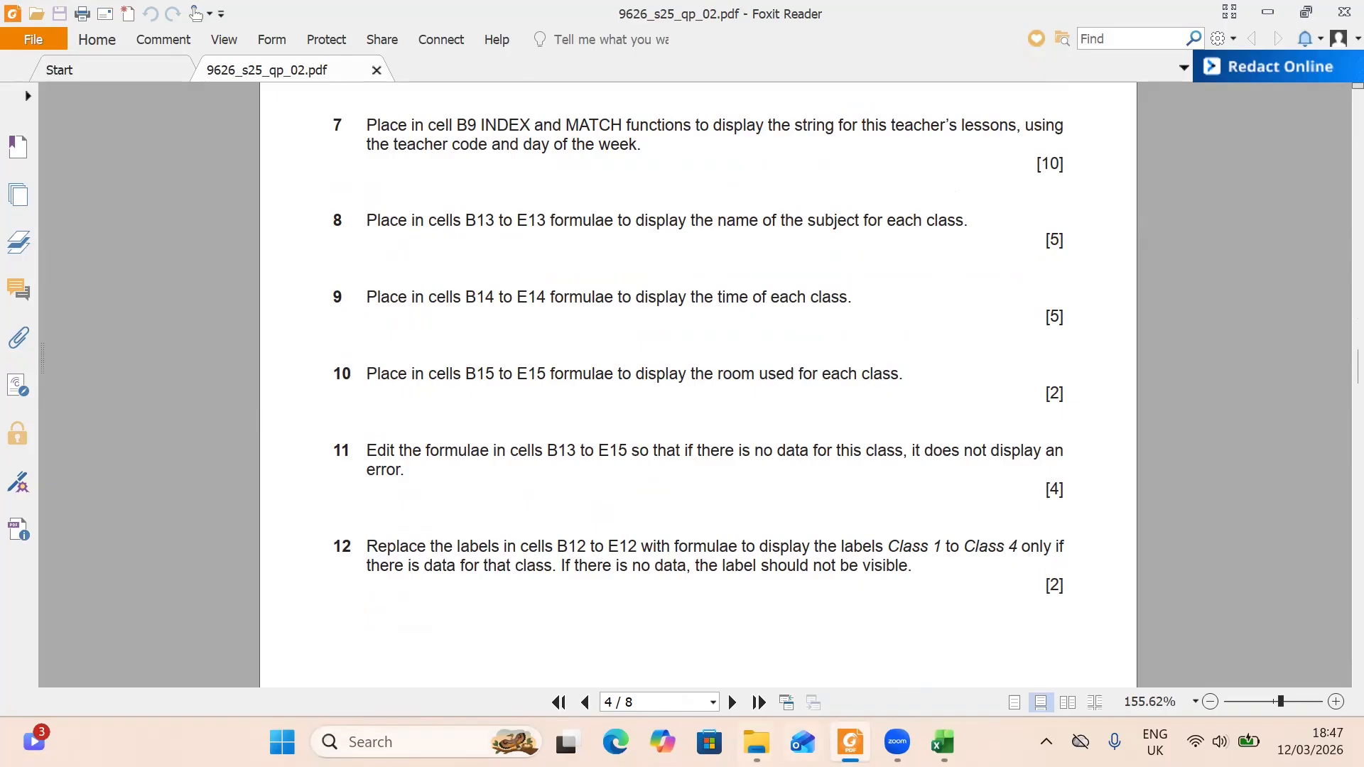
{"action": "left_click", "coordinate": [942, 741]}
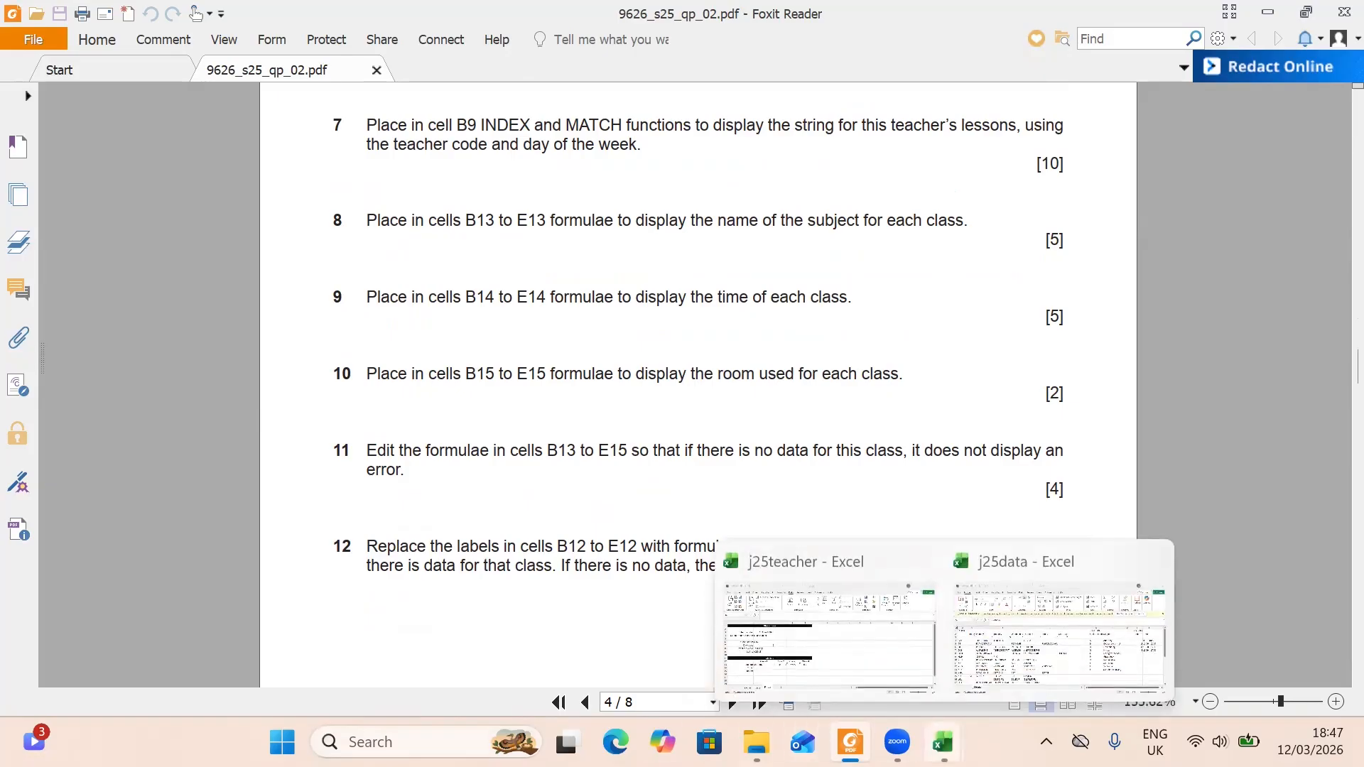
{"action": "left_click", "coordinate": [835, 668]}
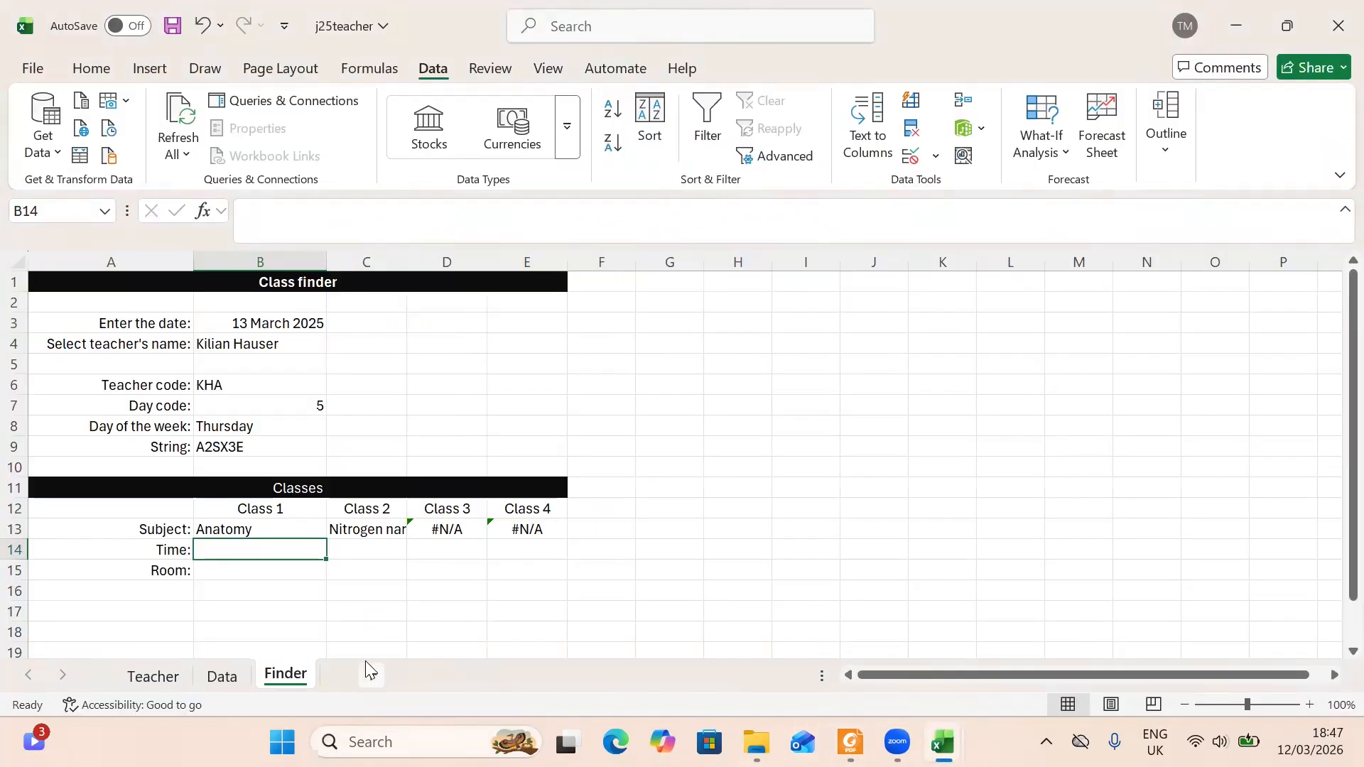
{"action": "left_click", "coordinate": [225, 677]}
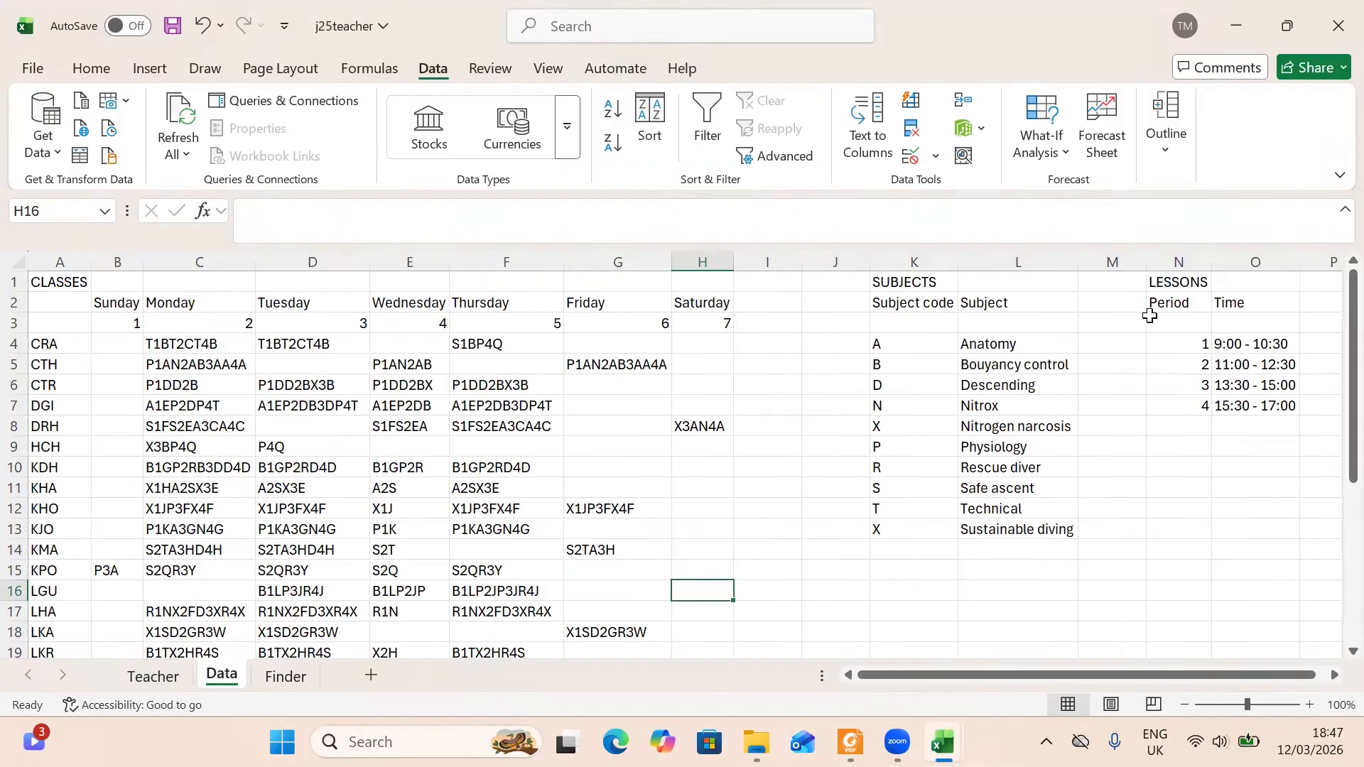
{"action": "left_click_drag", "start_coordinate": [1165, 326], "coordinate": [1298, 414]}
{"action": "left_click", "coordinate": [1269, 448]}
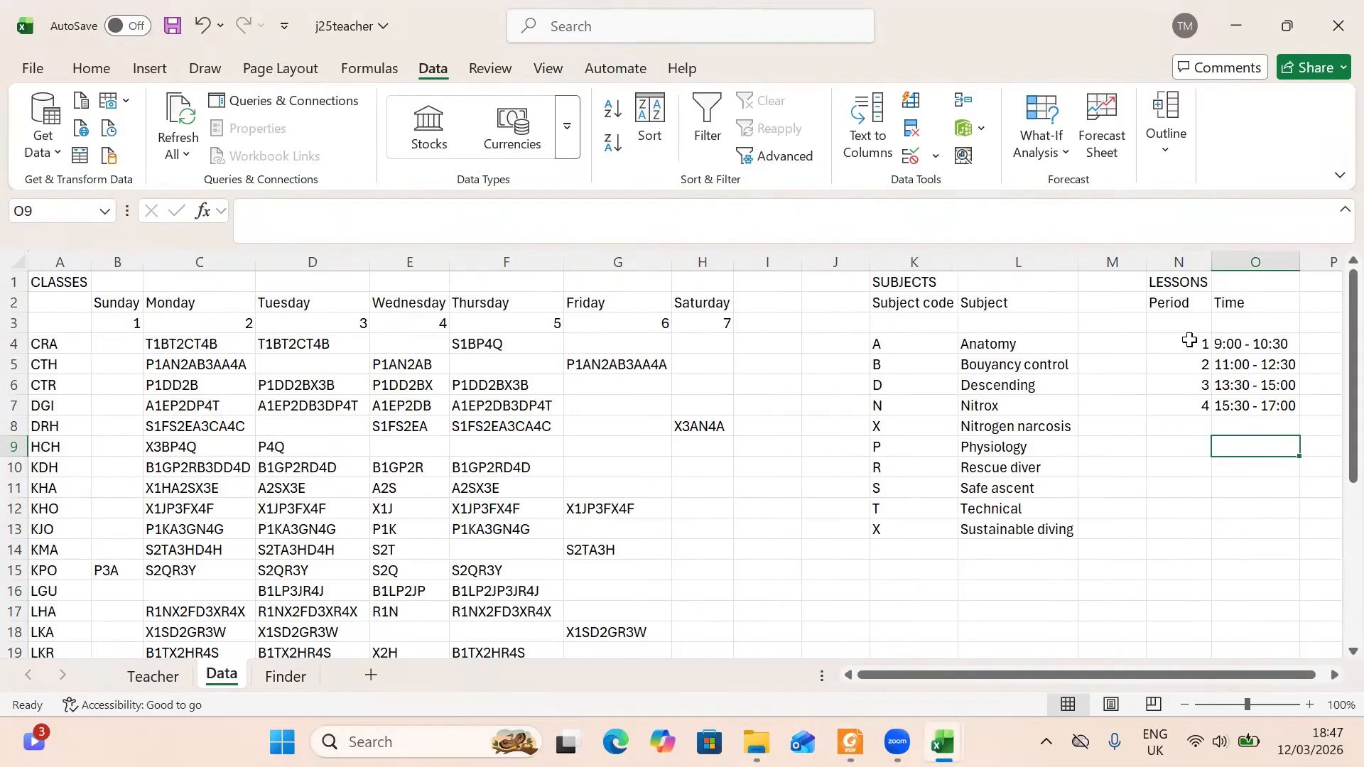
{"action": "left_click", "coordinate": [1189, 341]}
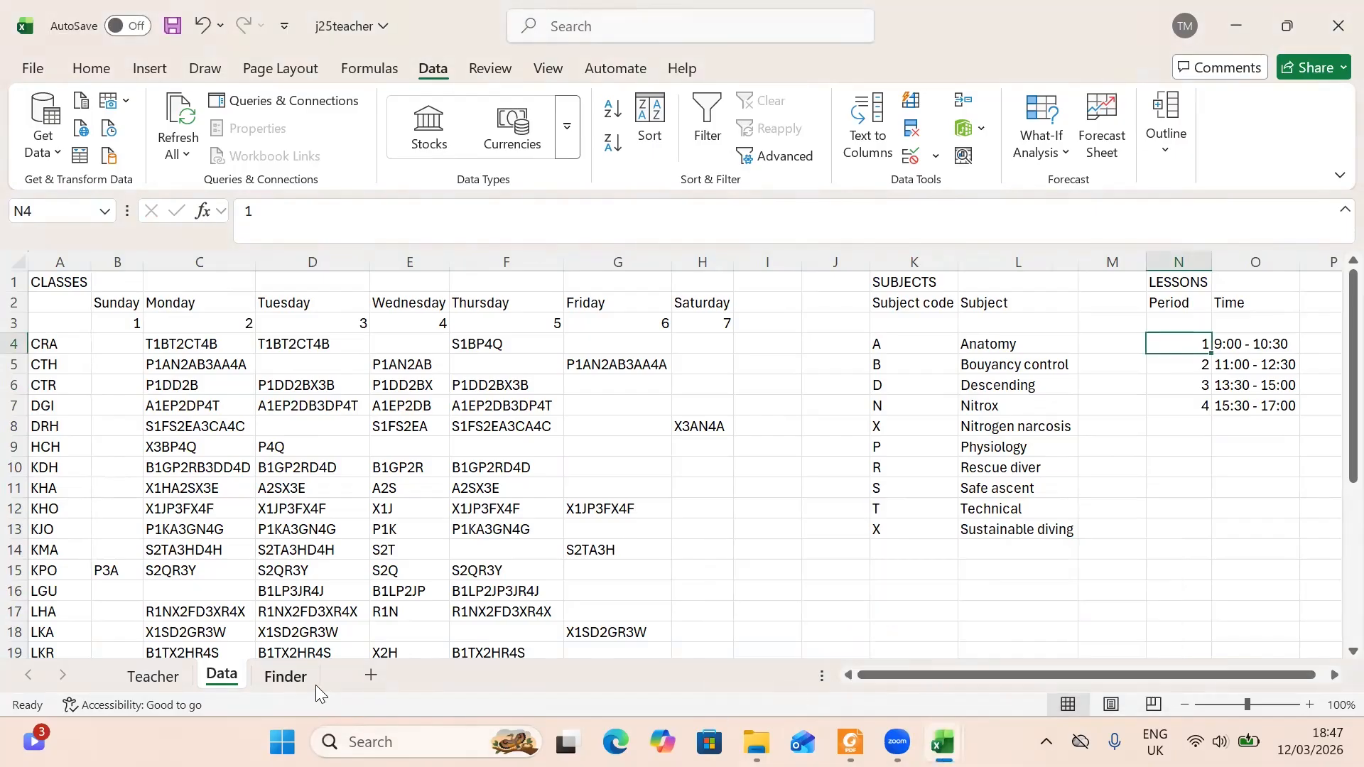
{"action": "left_click", "coordinate": [287, 677]}
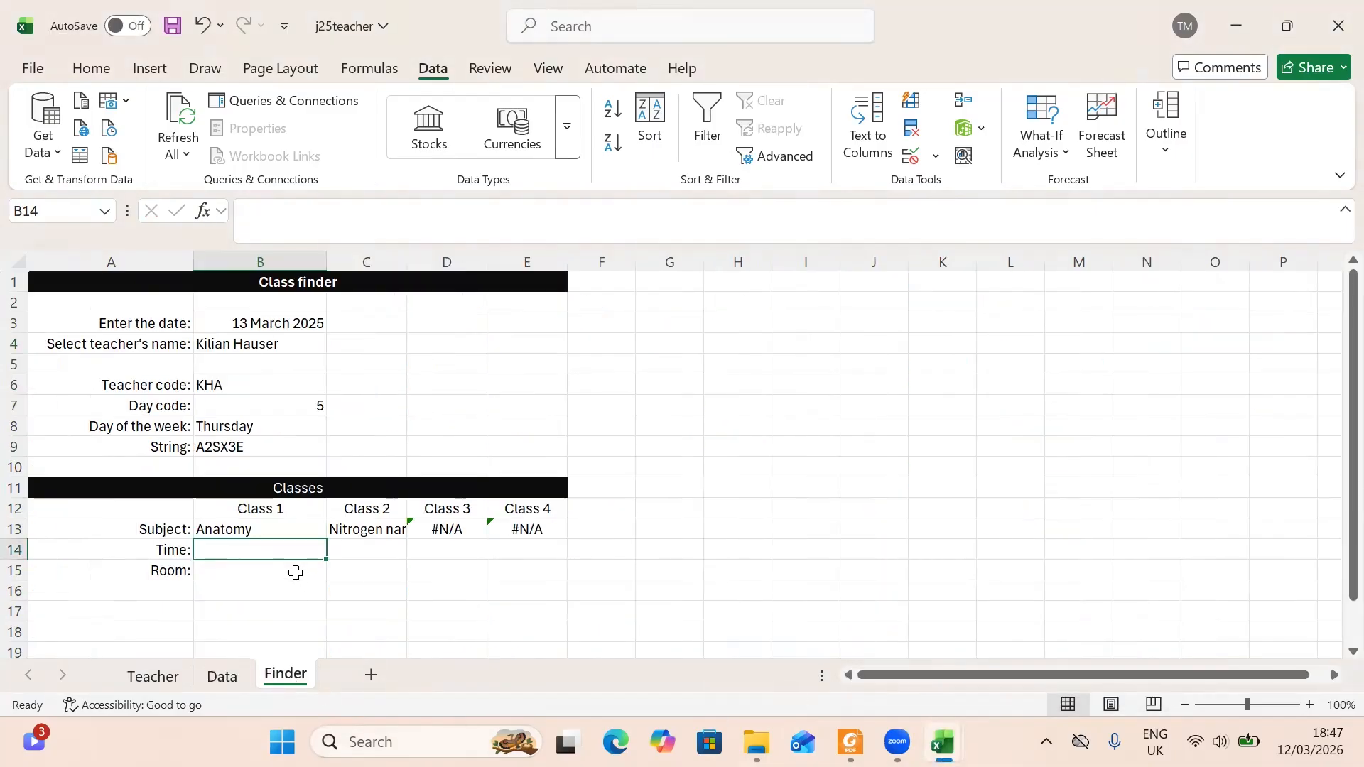
- Begin a VLOOKUP formula in B14 of the Finder sheet, using MID on the string in B9 as the lookup value
{"action": "type", "text": "=v"}
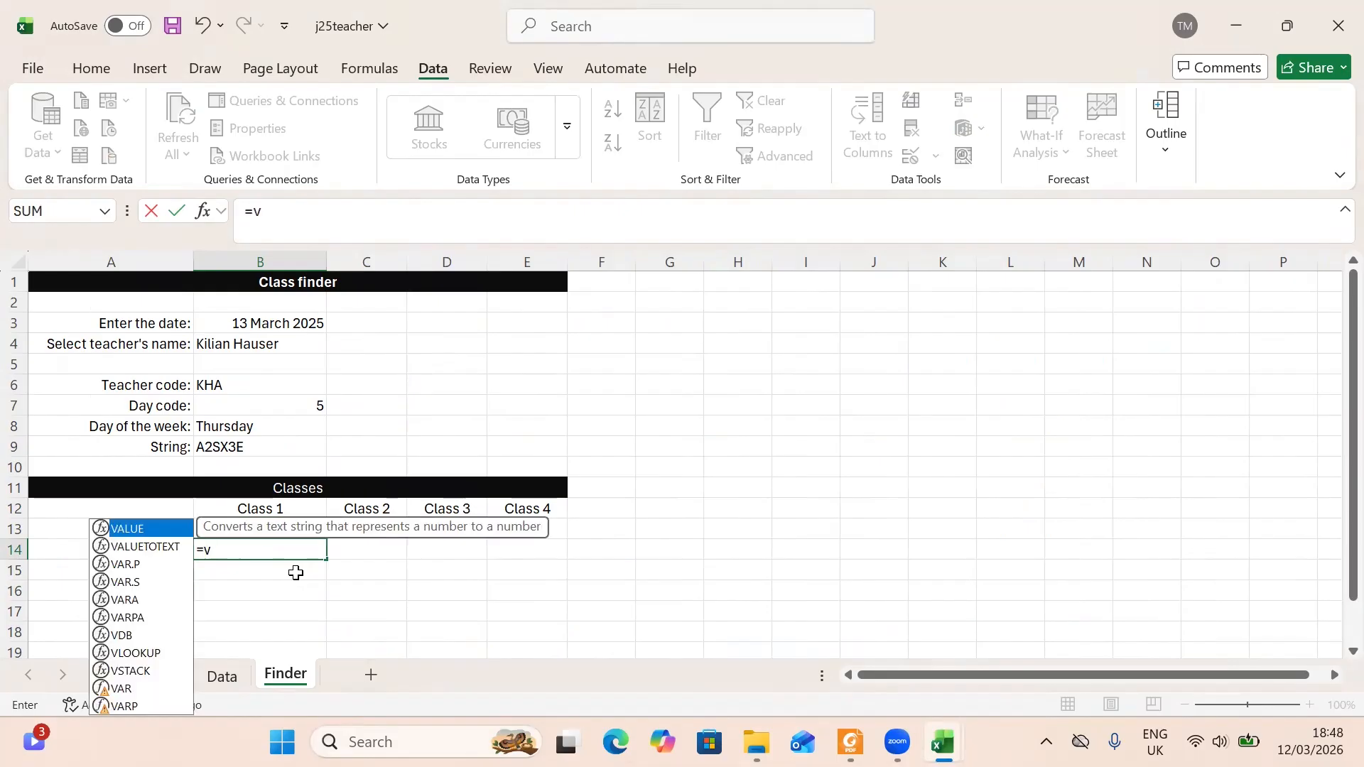
{"action": "double_click", "coordinate": [160, 648]}
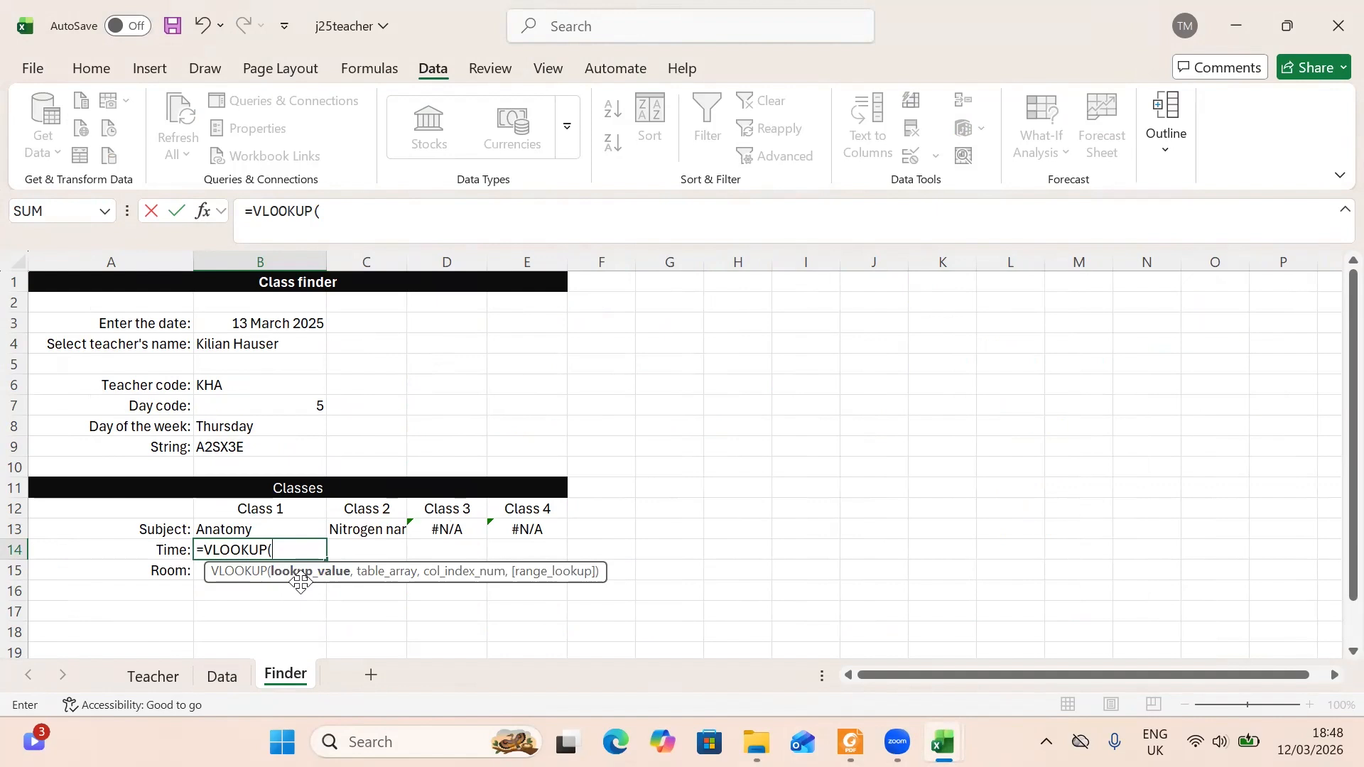
{"action": "type", "text": "mid"}
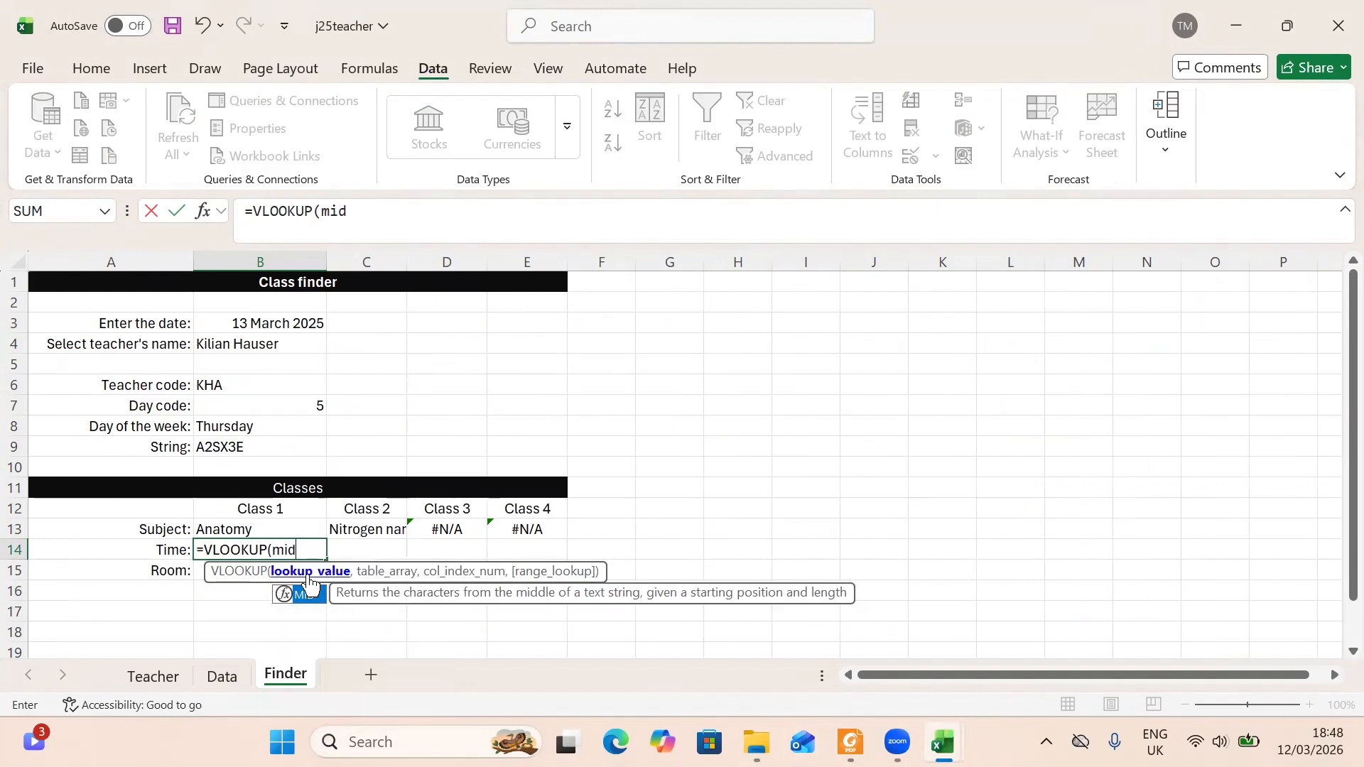
{"action": "type", "text": "("}
{"action": "left_click", "coordinate": [270, 446]}
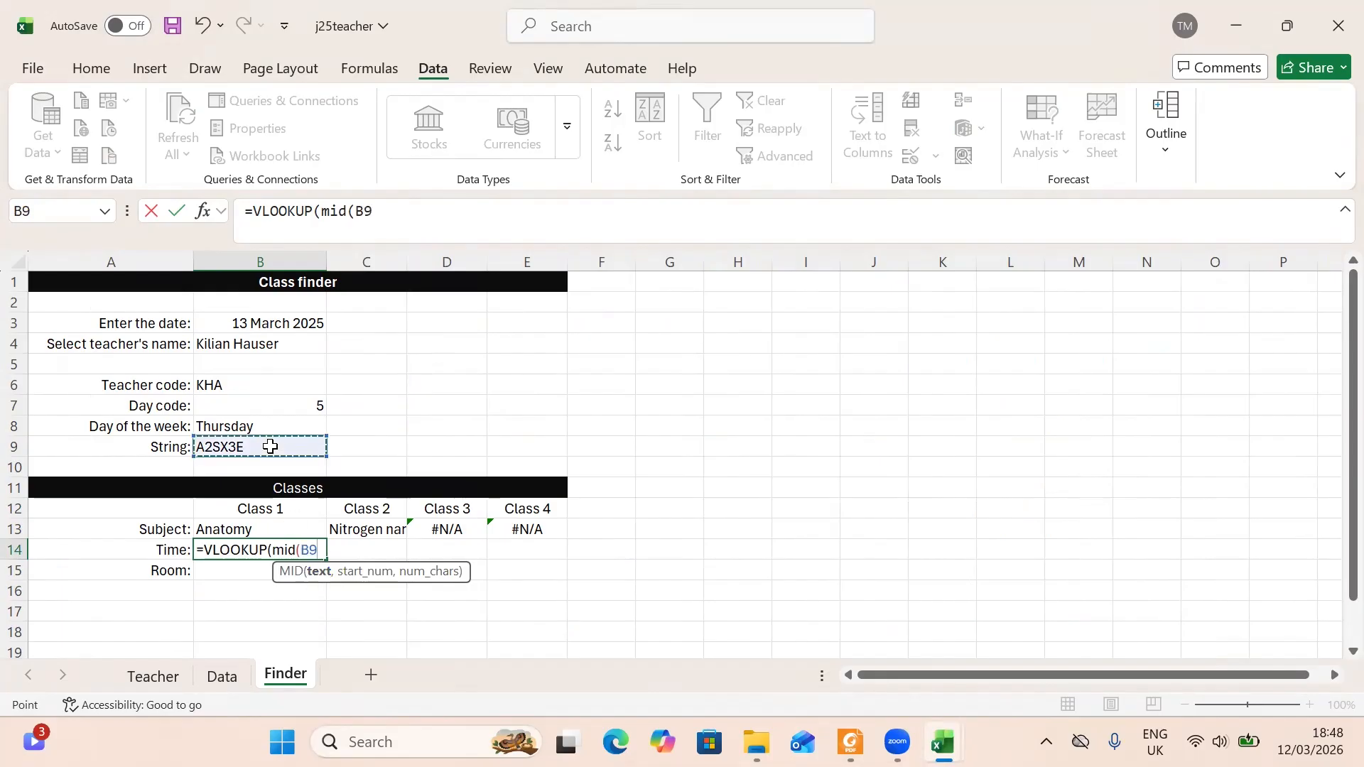
{"action": "type", "text": ","}
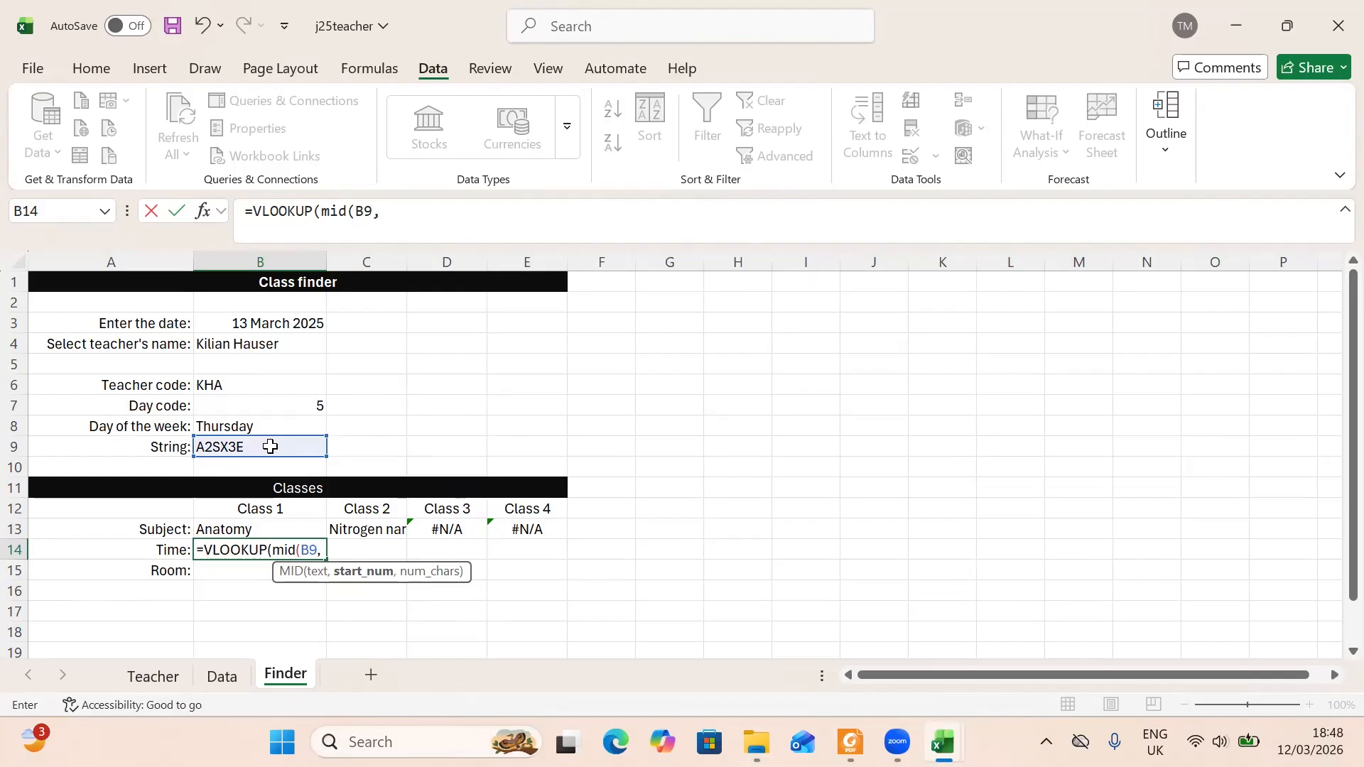
- Check the period's place in the string in the exam paper PDF and complete B14's MID with start position 2 and length 1
{"action": "mouse_move", "coordinate": [851, 738]}
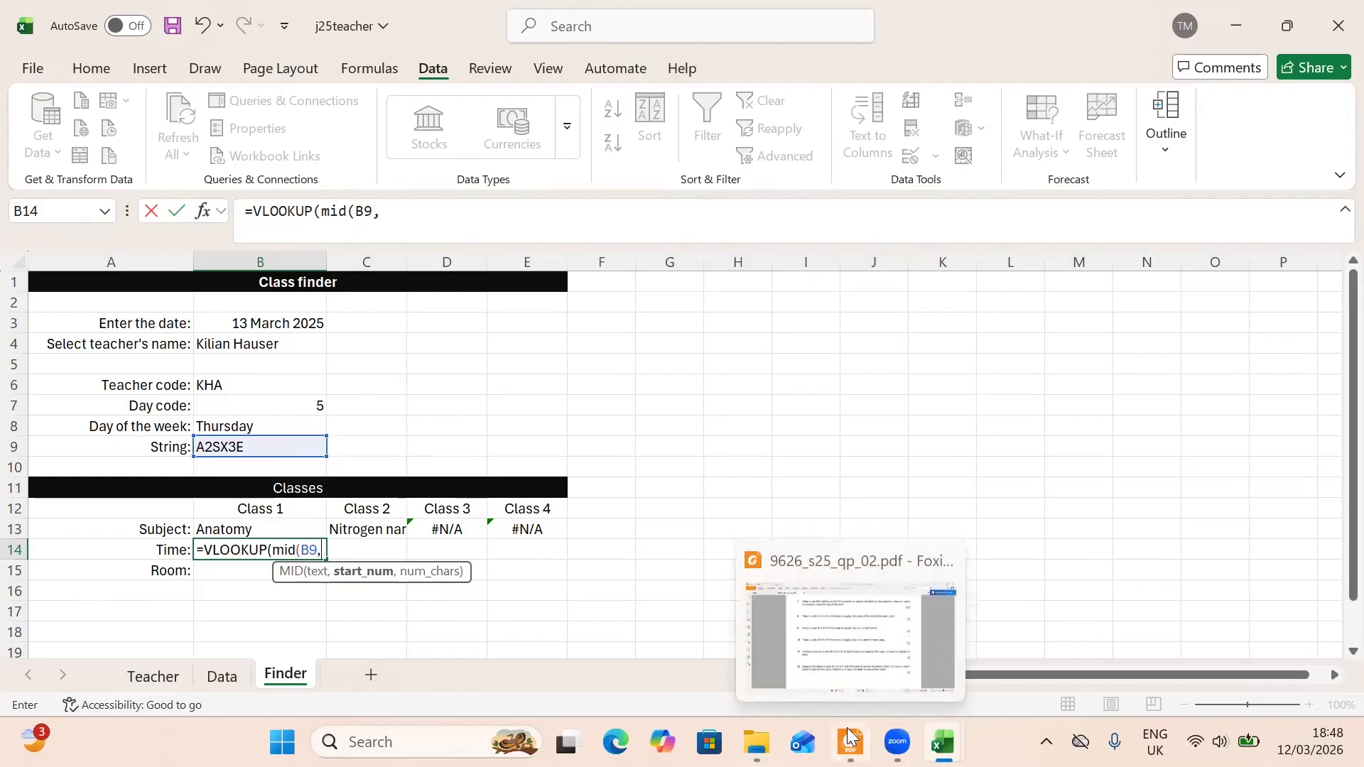
{"action": "left_click", "coordinate": [888, 669]}
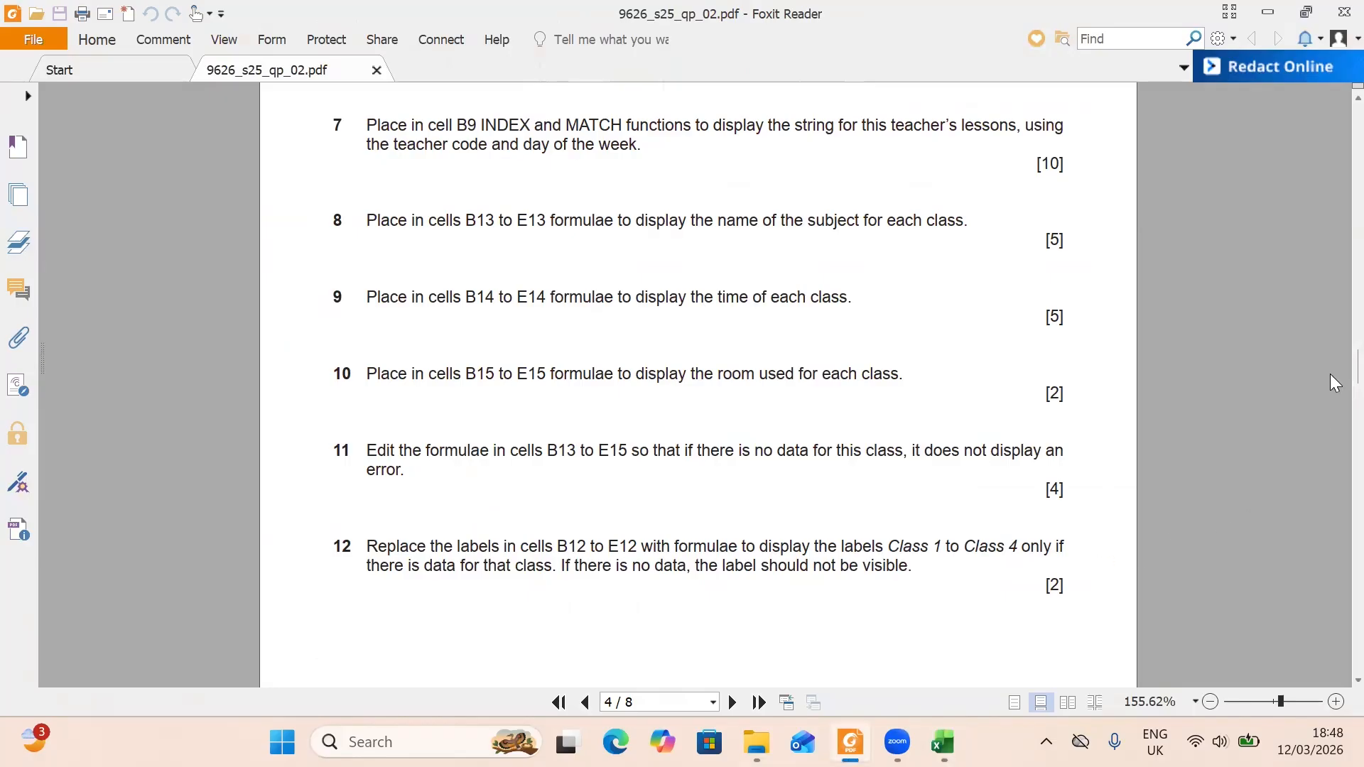
{"action": "scroll", "coordinate": [1332, 381], "scroll_direction": "up", "scroll_amount": 10}
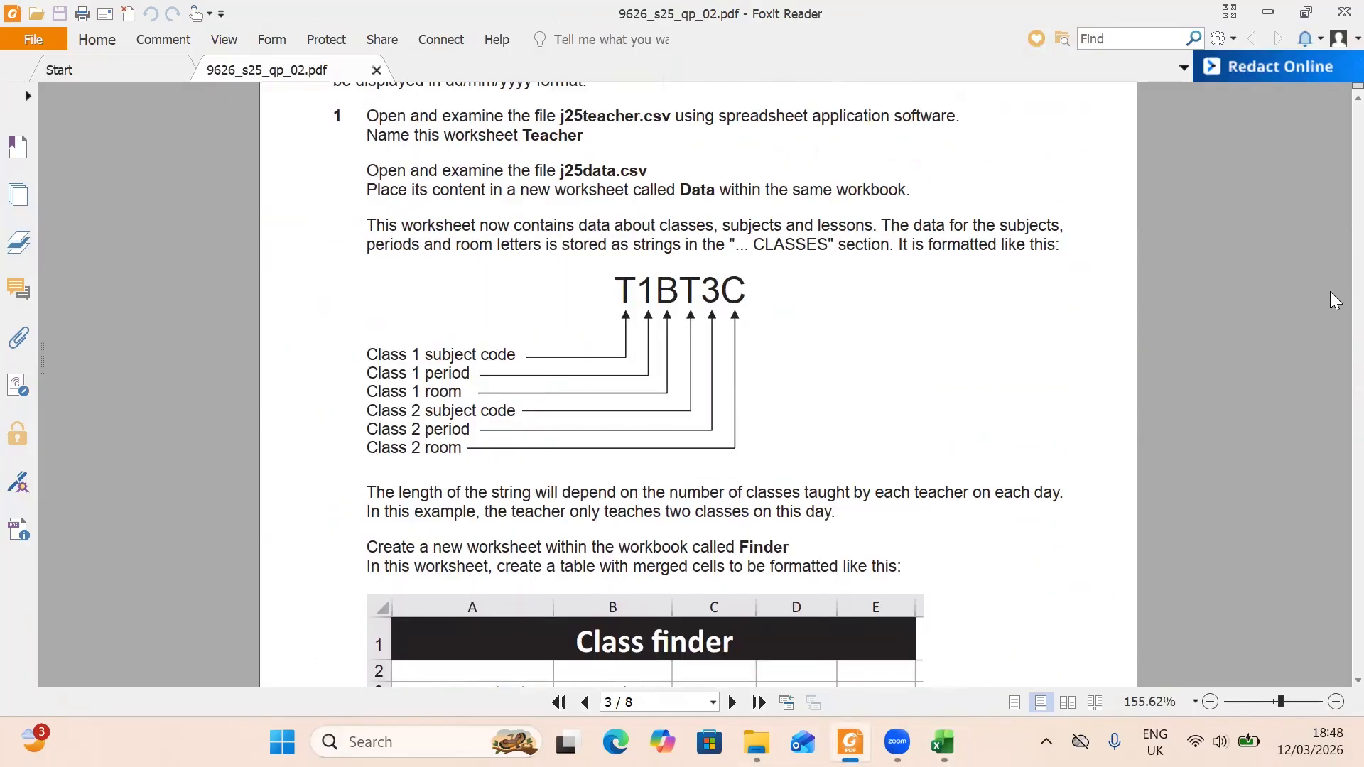
{"action": "scroll", "coordinate": [1334, 301], "scroll_direction": "down", "scroll_amount": 2}
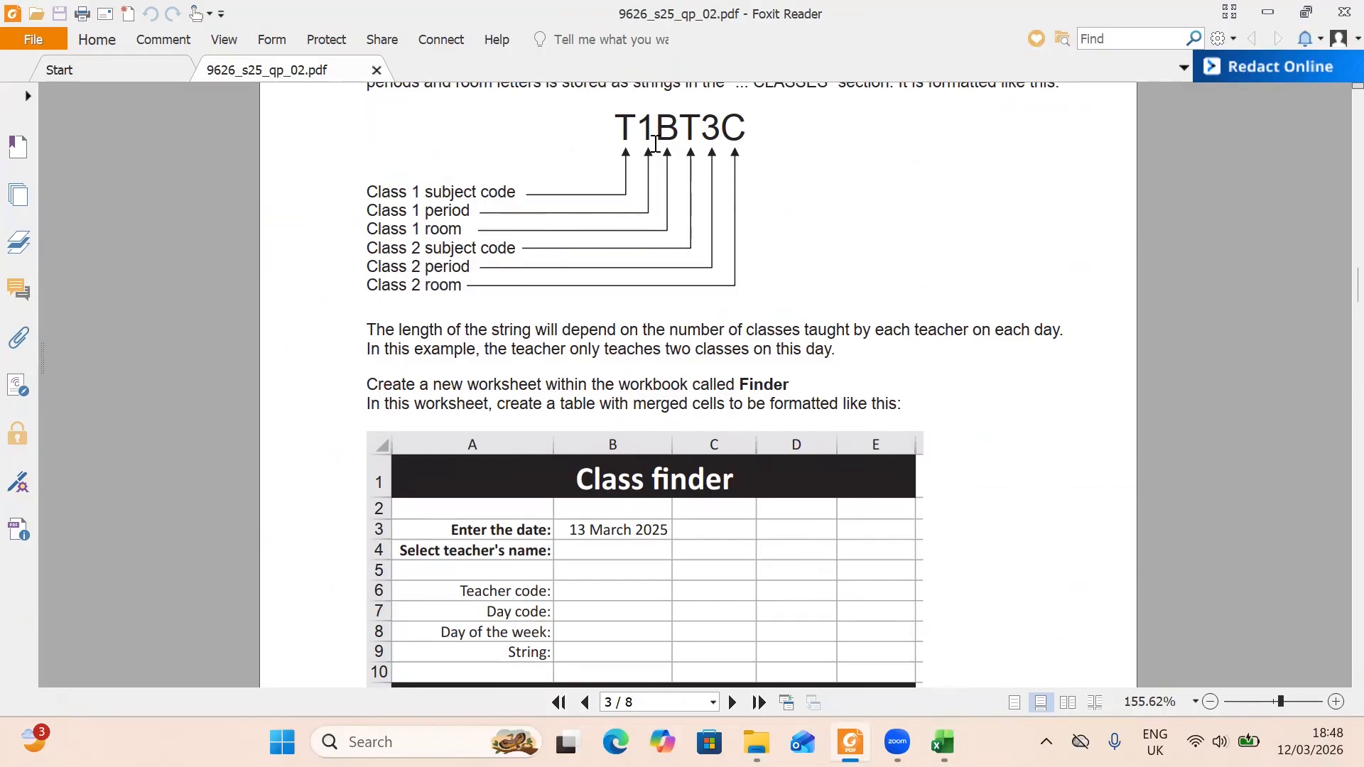
{"action": "left_click", "coordinate": [942, 741]}
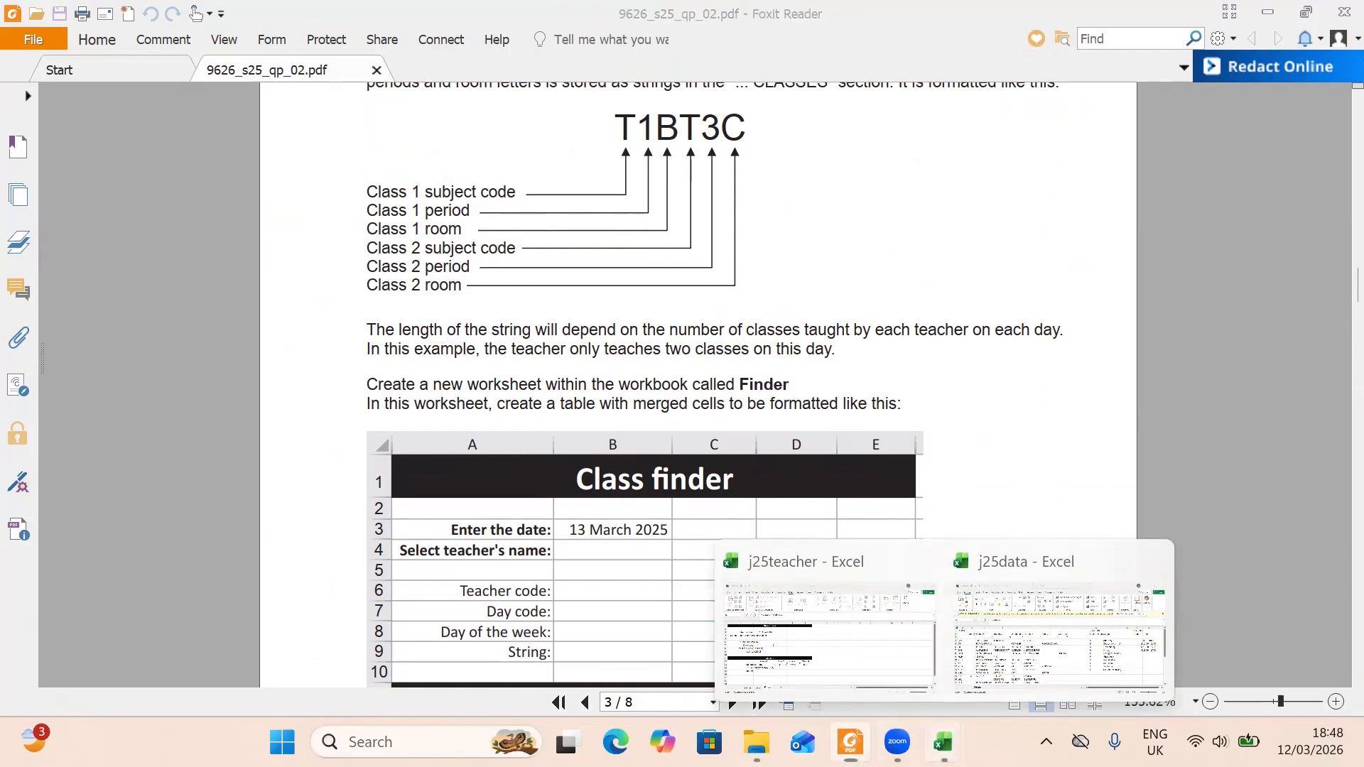
{"action": "left_click", "coordinate": [846, 685]}
{"action": "type", "text": "2,"}
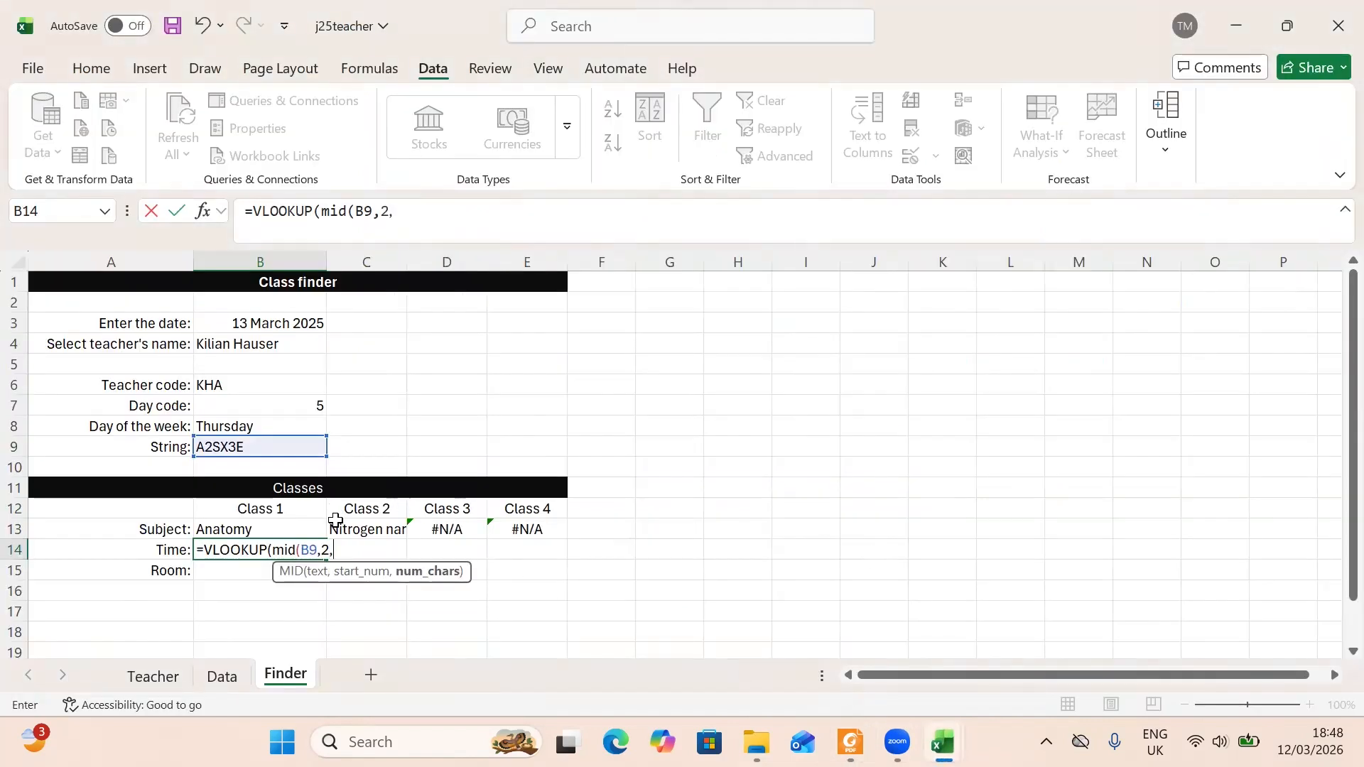
{"action": "type", "text": "1,)"}
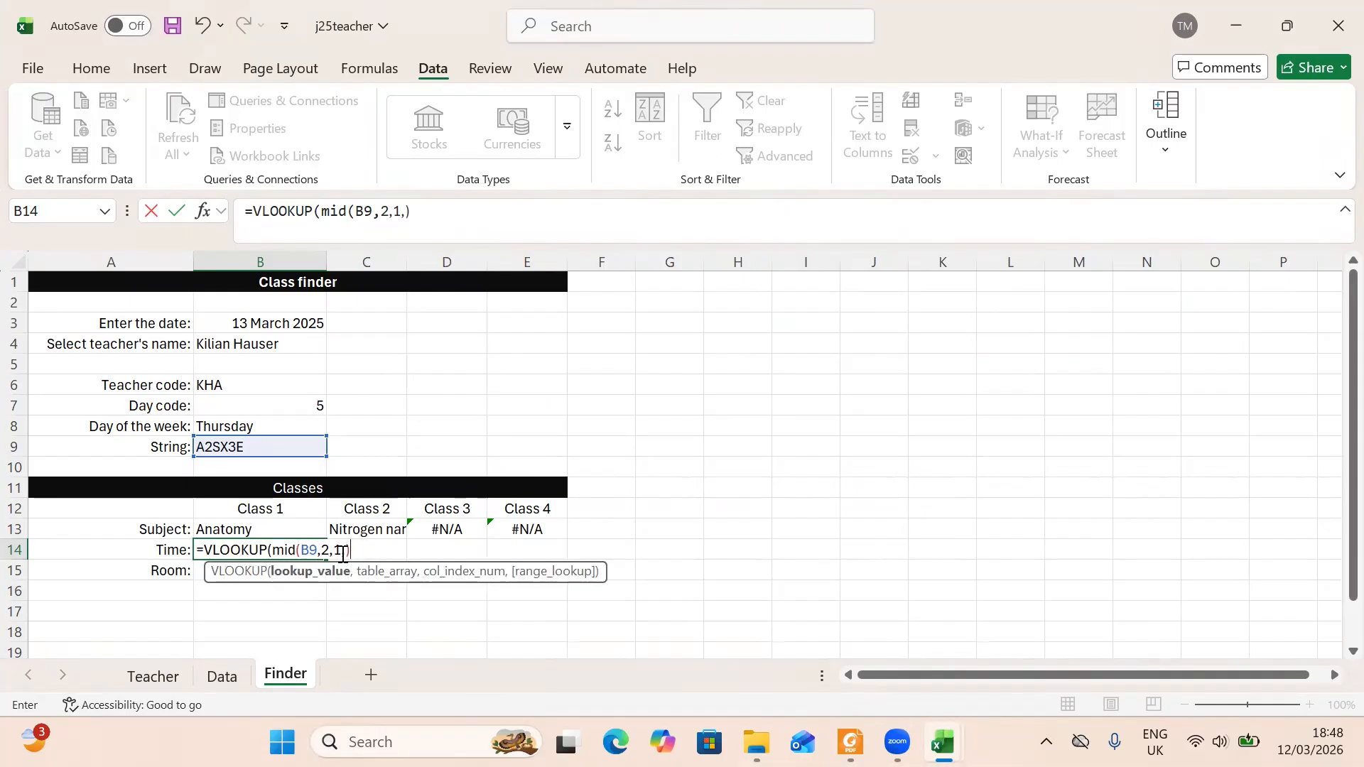
{"action": "left_click", "coordinate": [342, 553]}
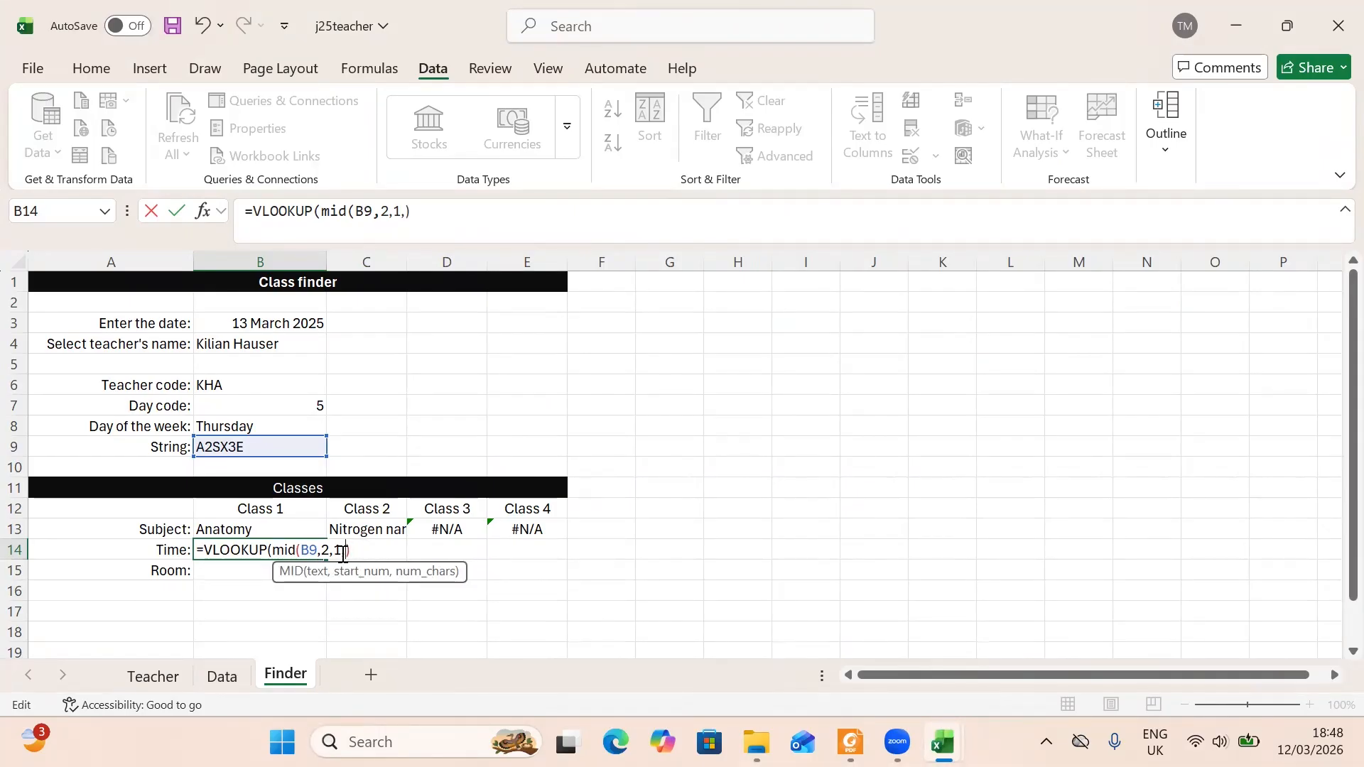
{"action": "key", "text": "BackSpace"}
{"action": "key", "text": "Right"}
{"action": "type", "text": ","}
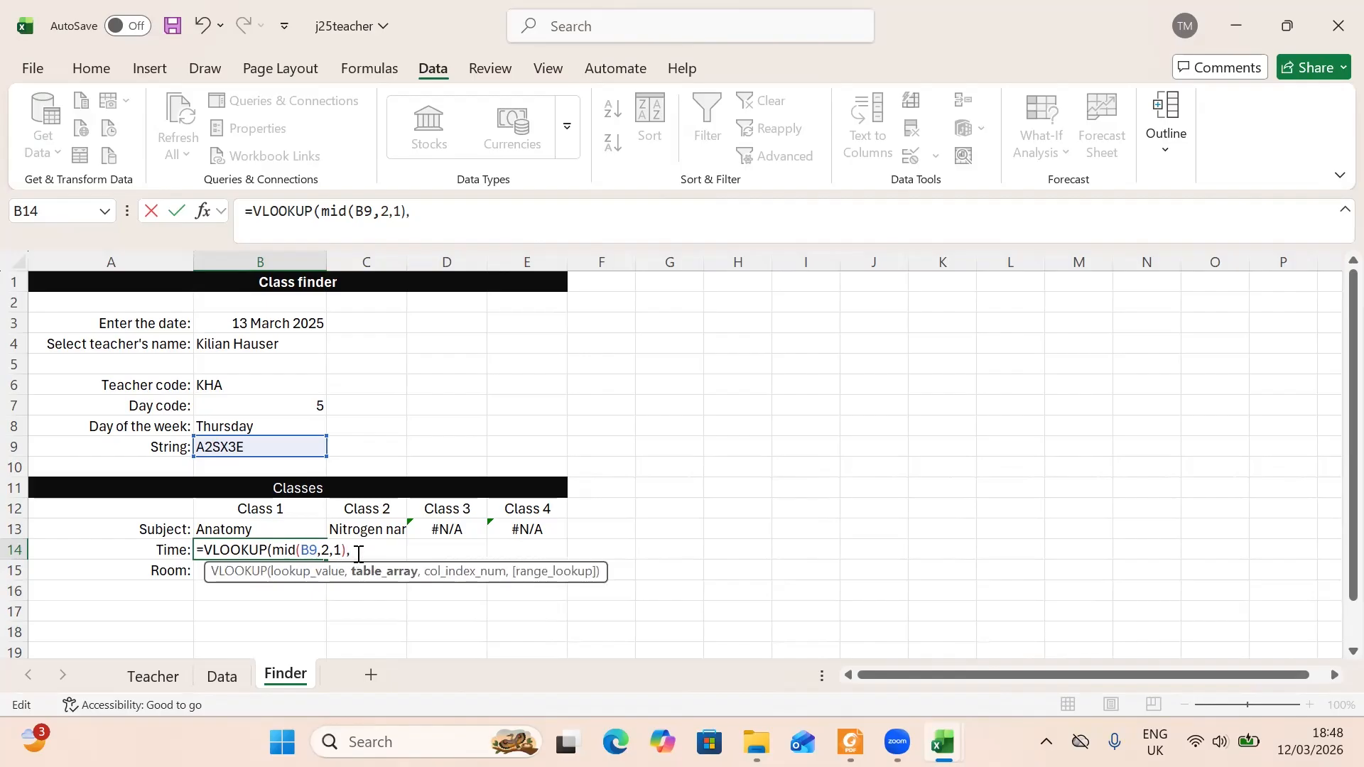
- Complete the VLOOKUP with the lessons range N4:O7 on the Data sheet, column index 2 and range lookup 0
{"action": "left_click", "coordinate": [224, 677]}
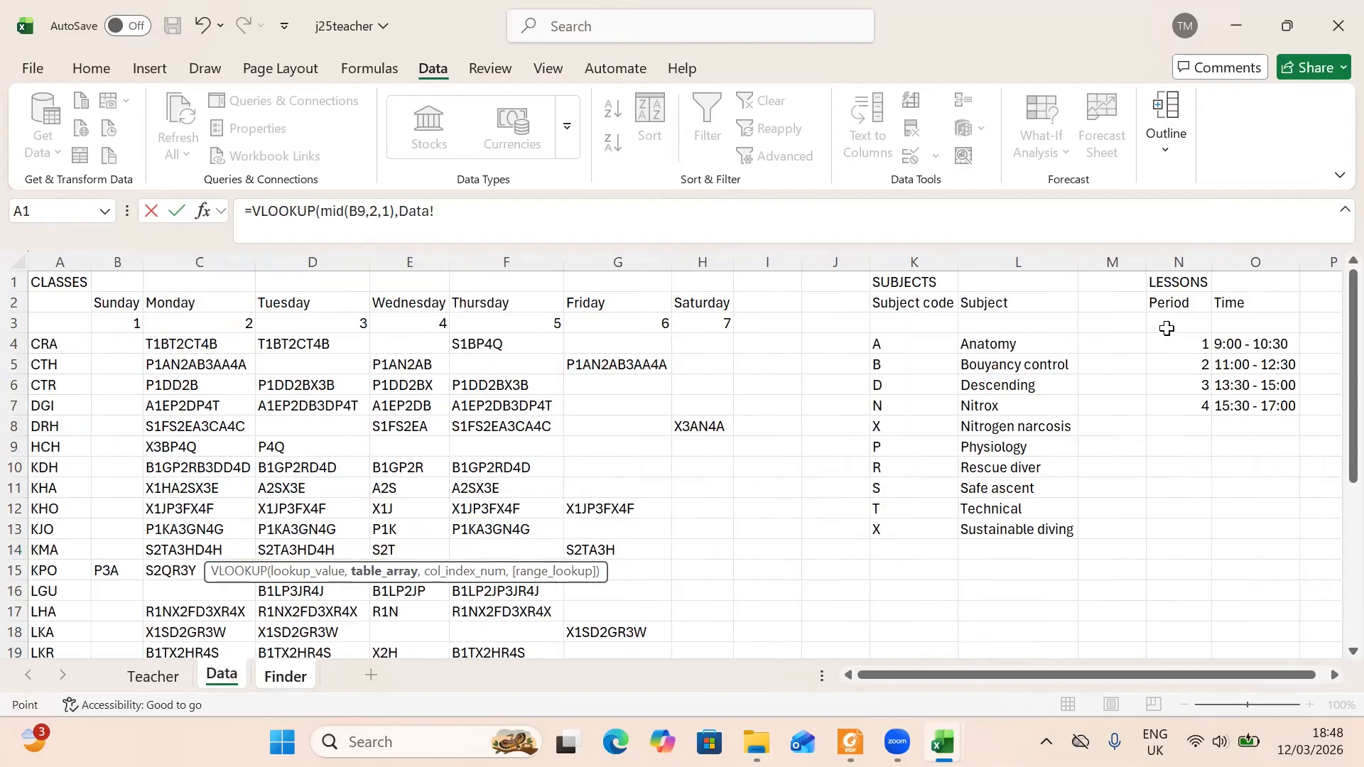
{"action": "left_click_drag", "start_coordinate": [1170, 342], "coordinate": [1277, 409]}
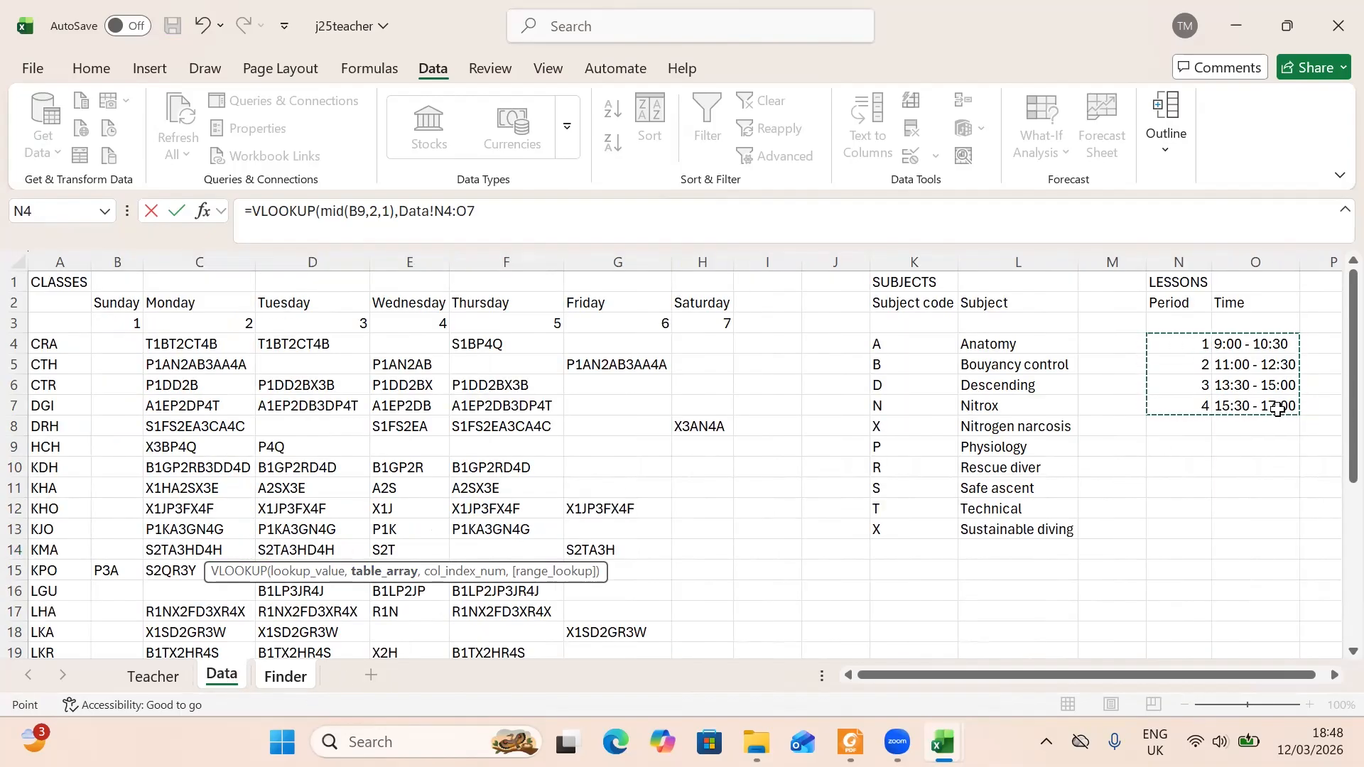
{"action": "type", "text": ",2"}
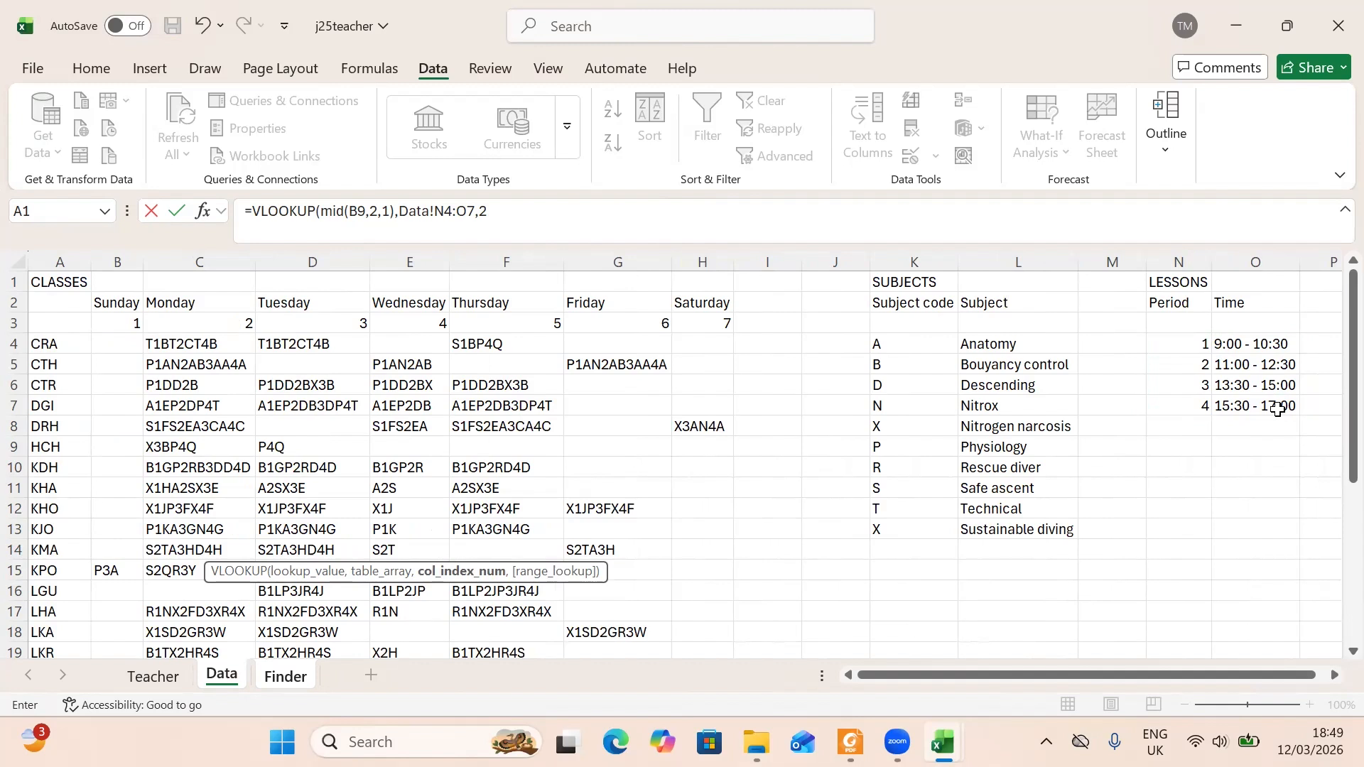
{"action": "type", "text": ",0"}
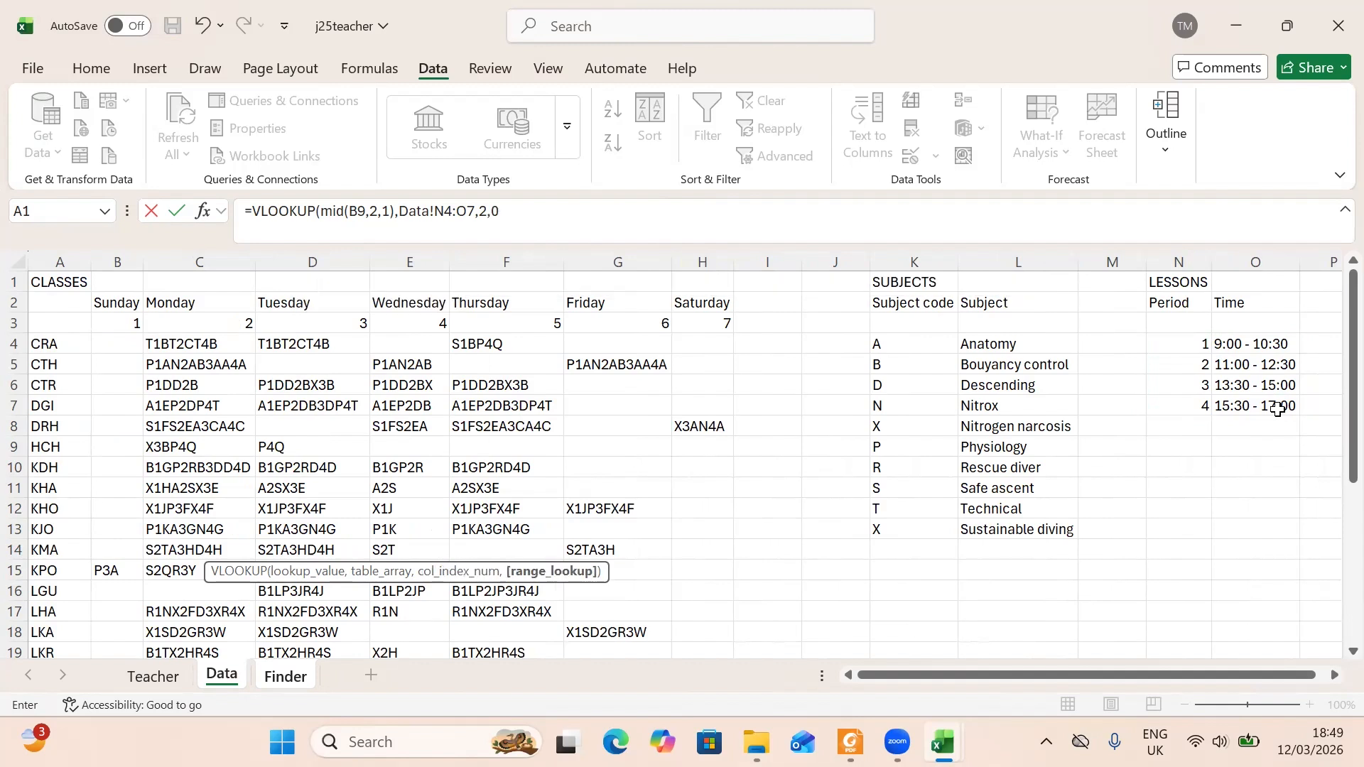
{"action": "type", "text": ")"}
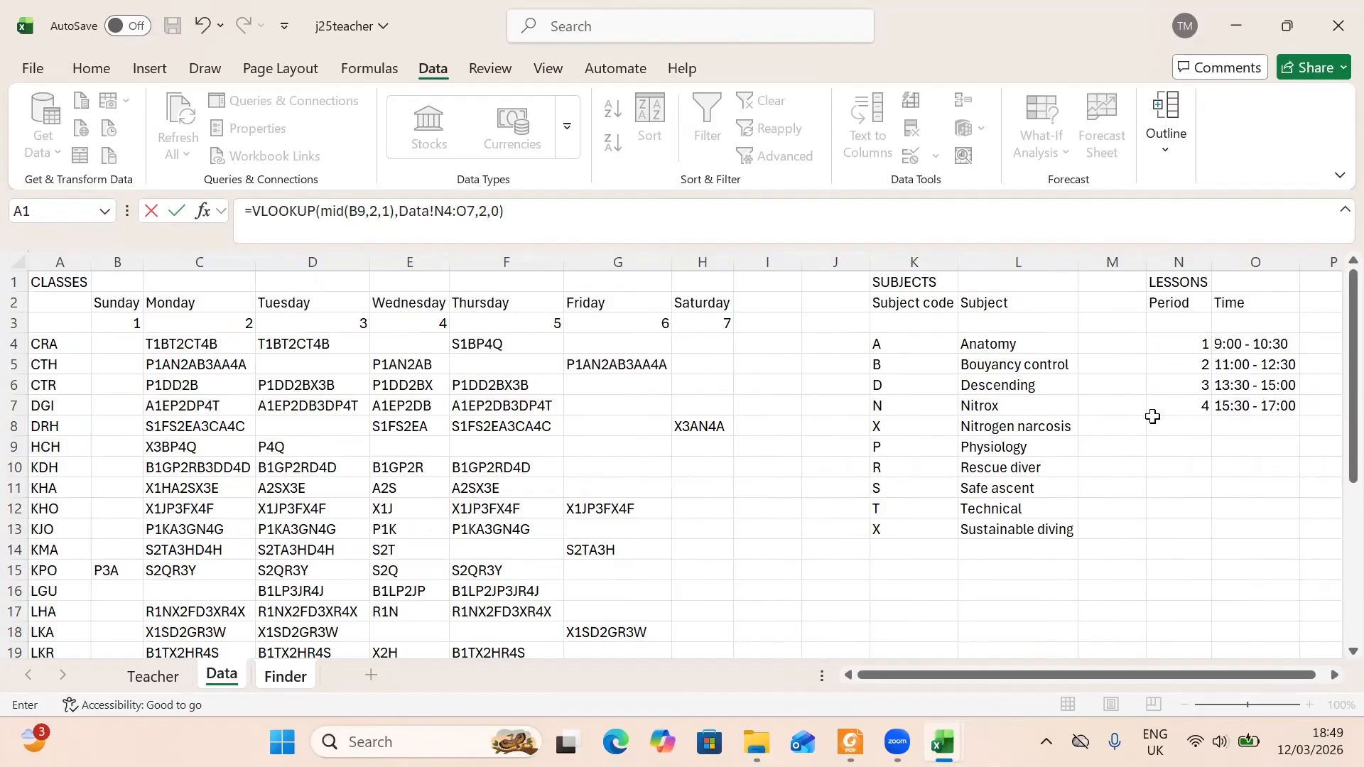
- Make the lessons table range in the VLOOKUP absolute as Data!$N$4:$O$7
{"action": "left_click", "coordinate": [445, 212]}
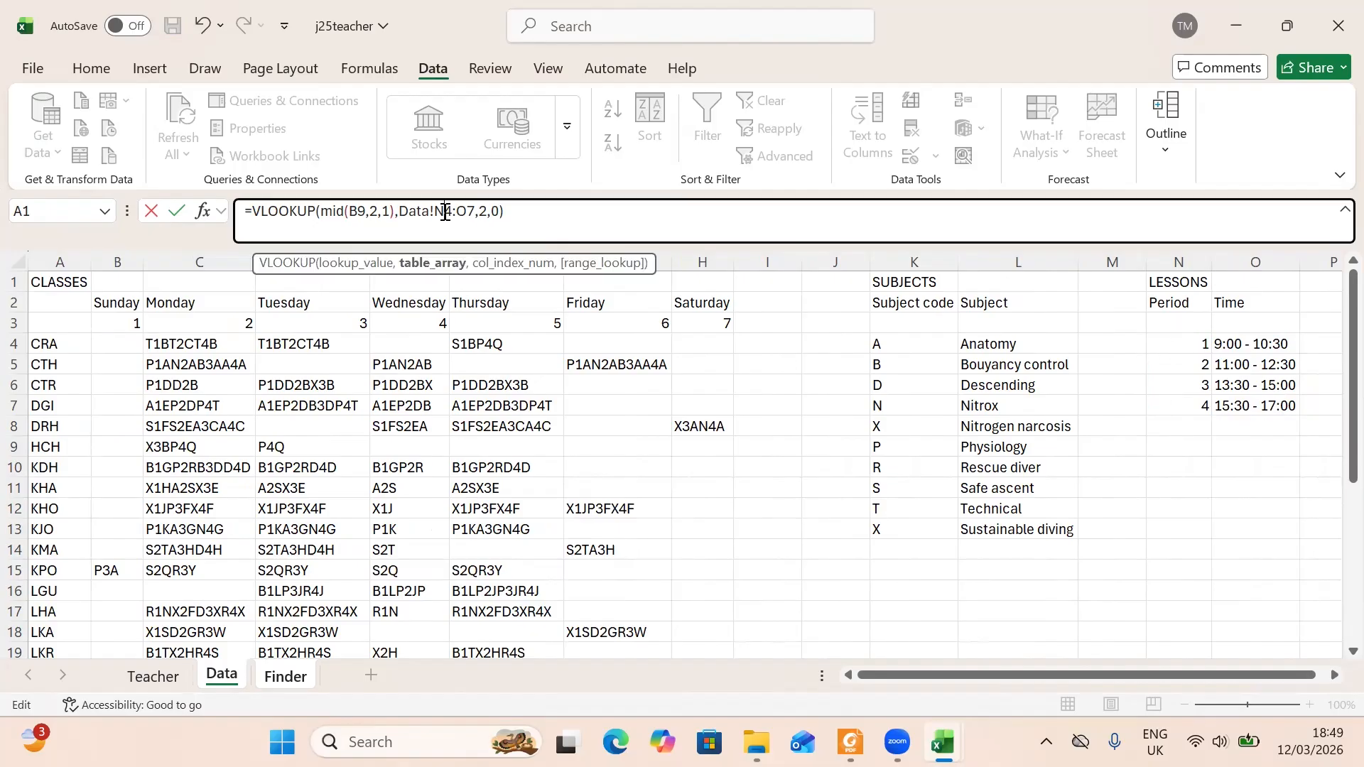
{"action": "type", "text": "$"}
{"action": "left_click", "coordinate": [434, 212]}
{"action": "type", "text": "$"}
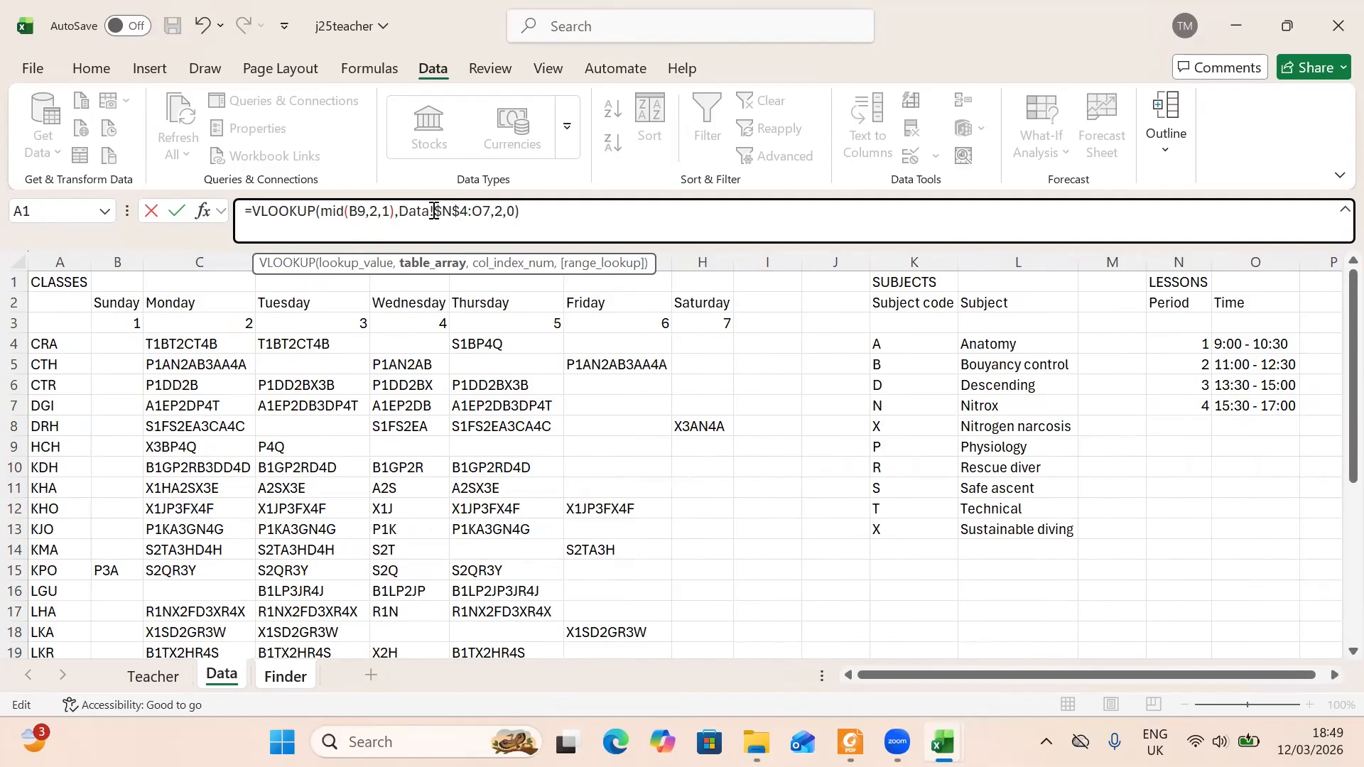
{"action": "left_click", "coordinate": [475, 212]}
{"action": "type", "text": "$"}
{"action": "left_click", "coordinate": [492, 212]}
{"action": "type", "text": "$"}
{"action": "key", "text": "BackSpace"}
{"action": "type", "text": "$O$"}
- Make the string reference inside MID absolute as $B$9 and enter the Class 1 time formula
{"action": "left_click", "coordinate": [354, 213]}
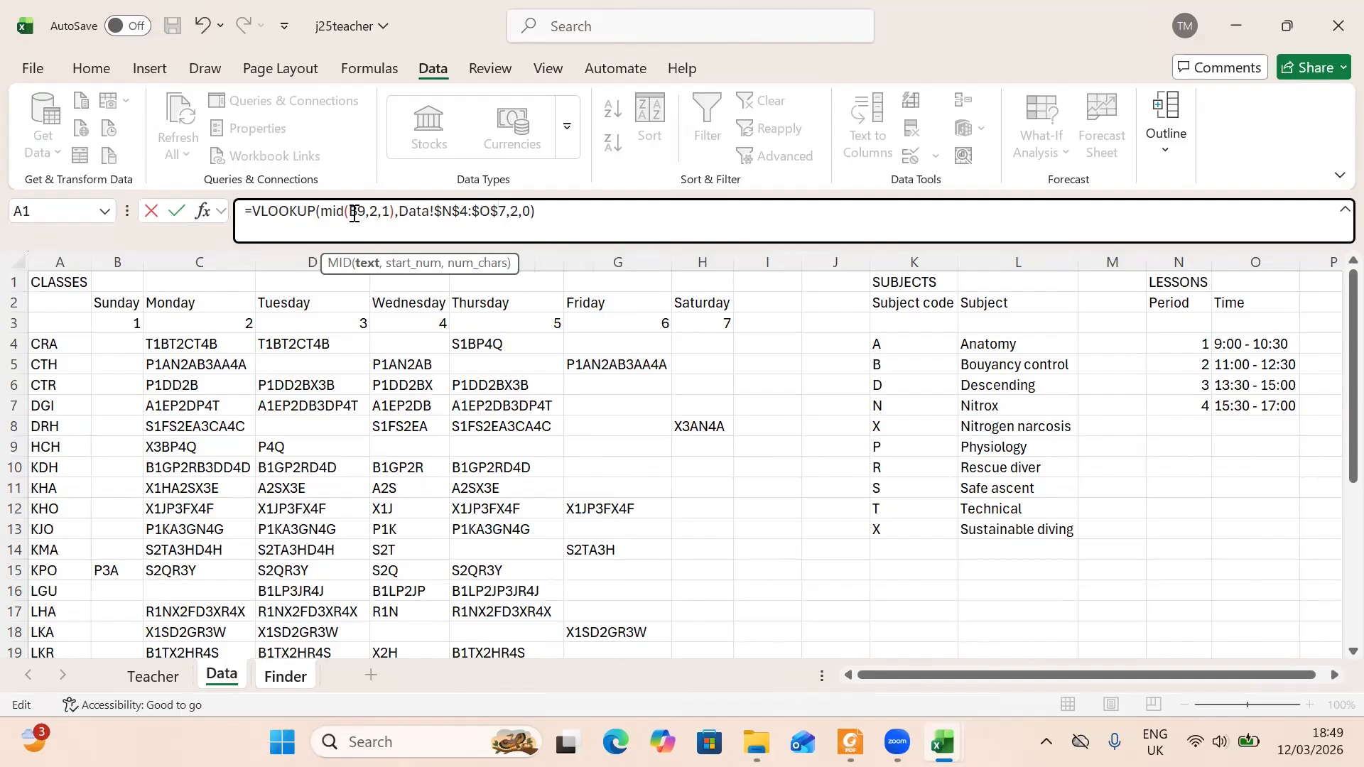
{"action": "type", "text": "B"}
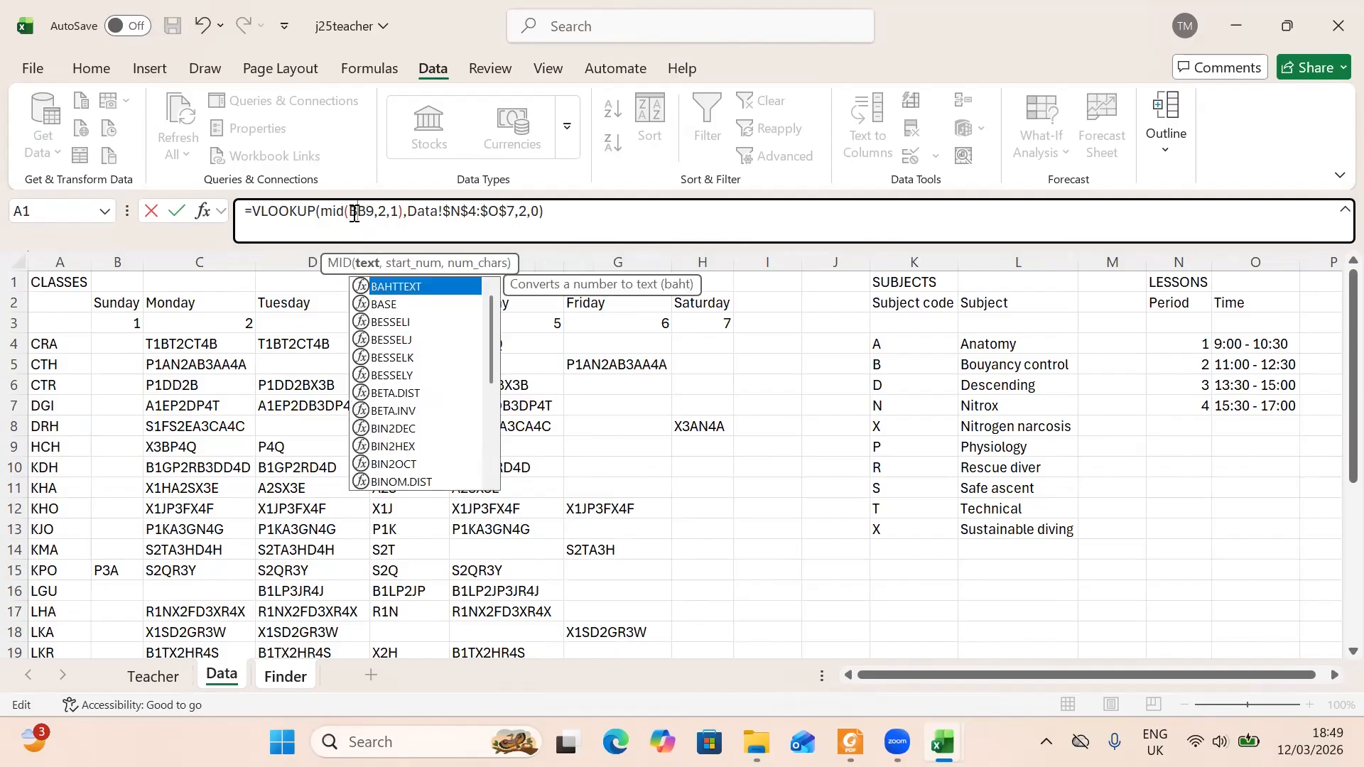
{"action": "key", "text": "BackSpace"}
{"action": "key", "text": "F4"}
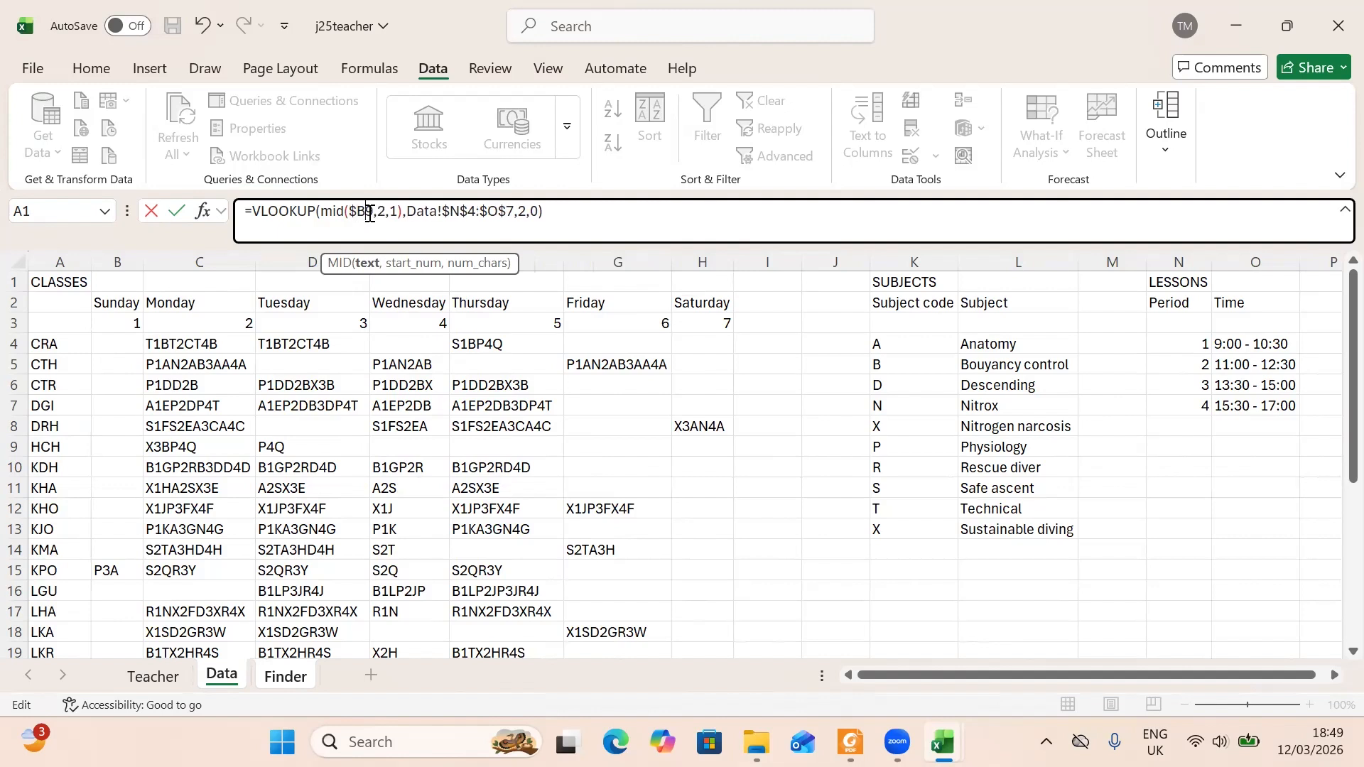
{"action": "type", "text": "$"}
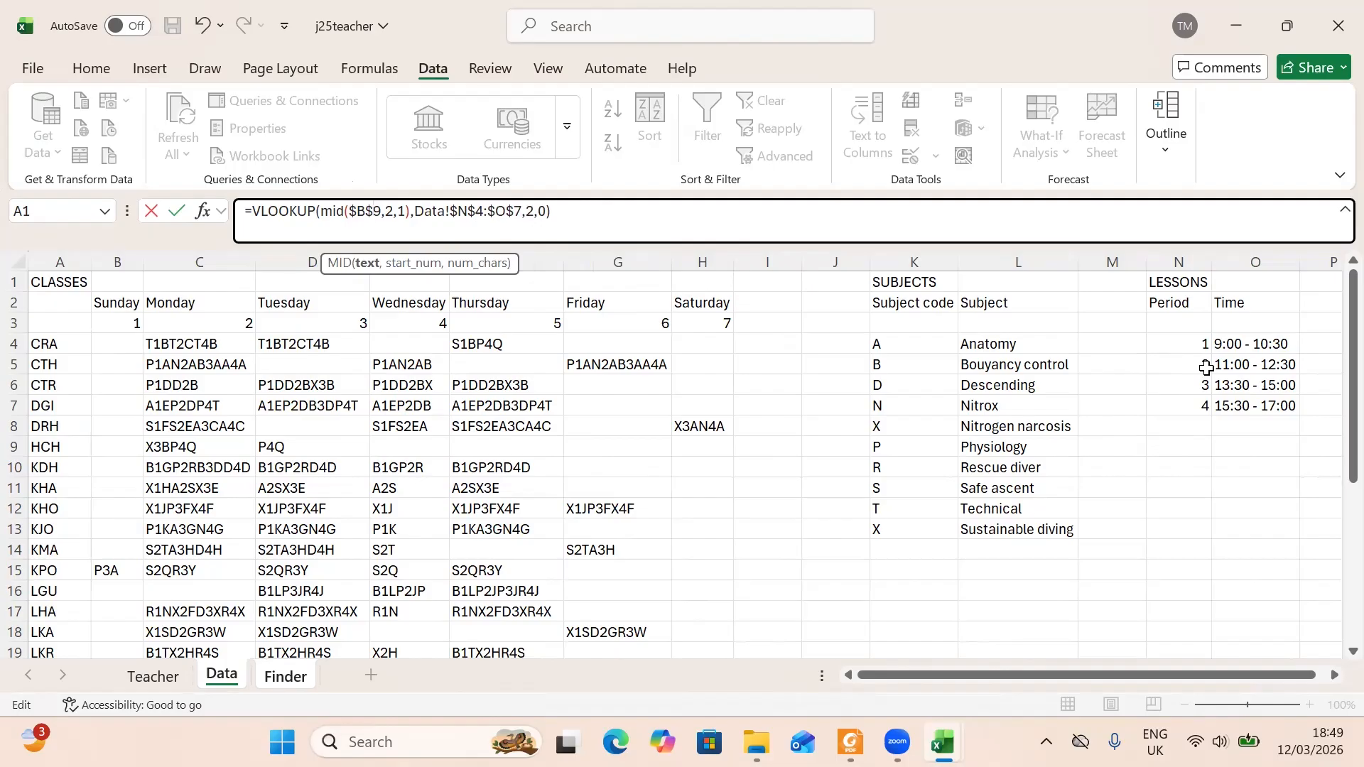
{"action": "key", "text": "Return"}
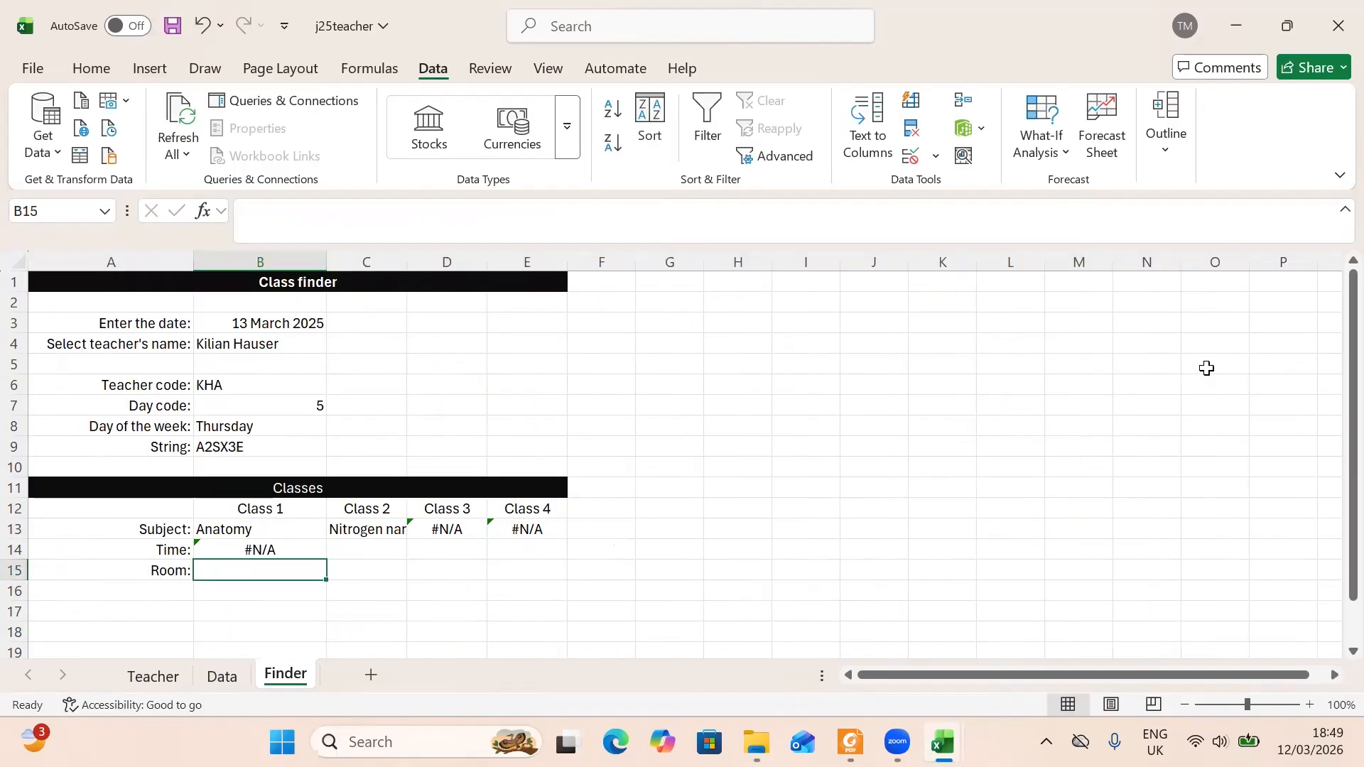
- Wrap the MID part of the Class 1 time formula in B14 in a VALUE function and enter the formula
{"action": "left_click", "coordinate": [293, 550]}
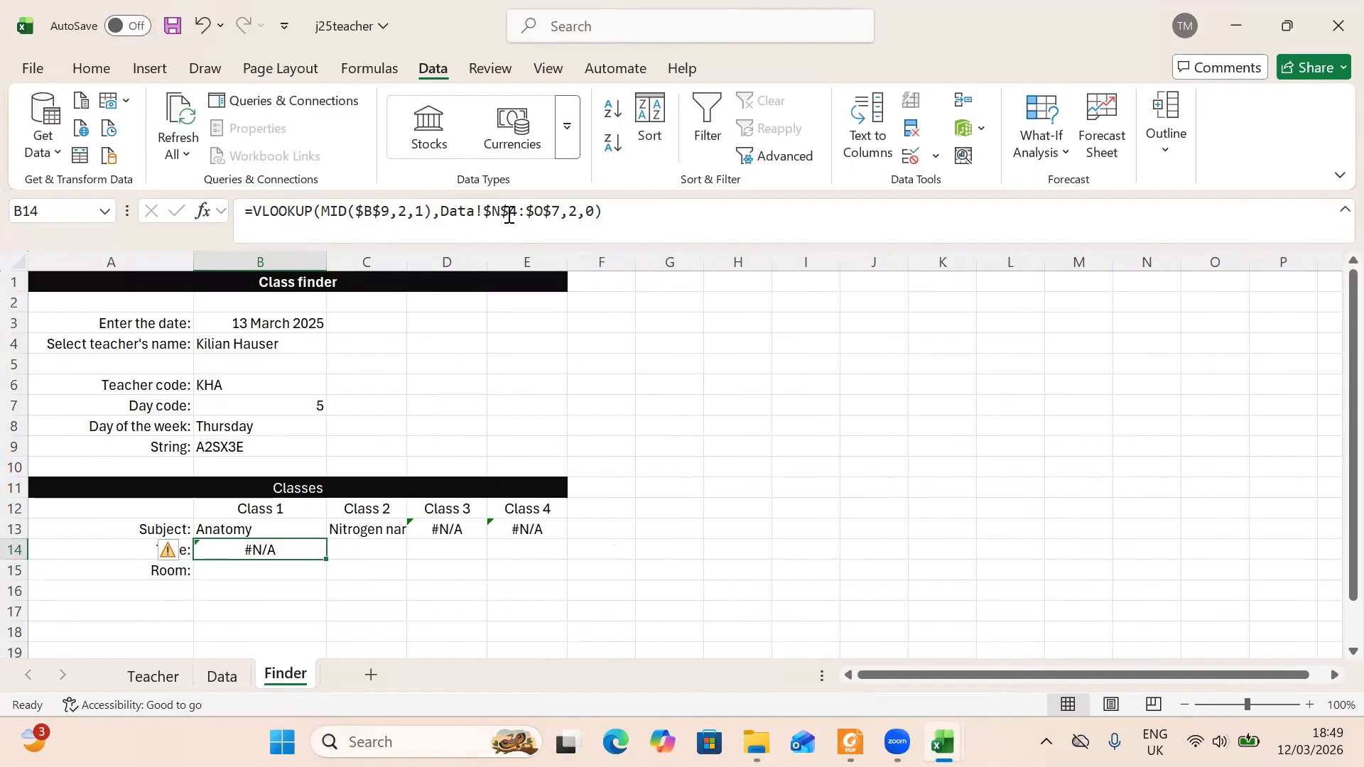
{"action": "left_click", "coordinate": [326, 213]}
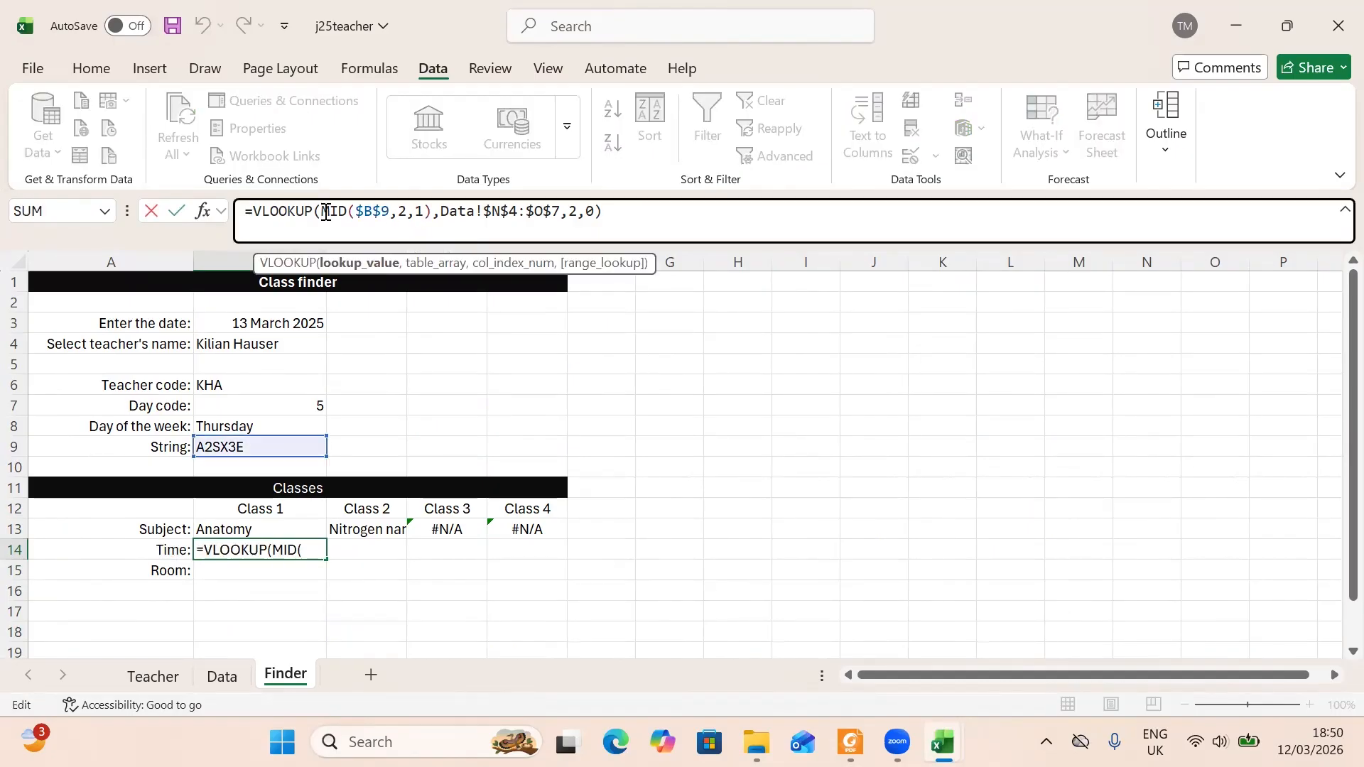
{"action": "type", "text": "V"}
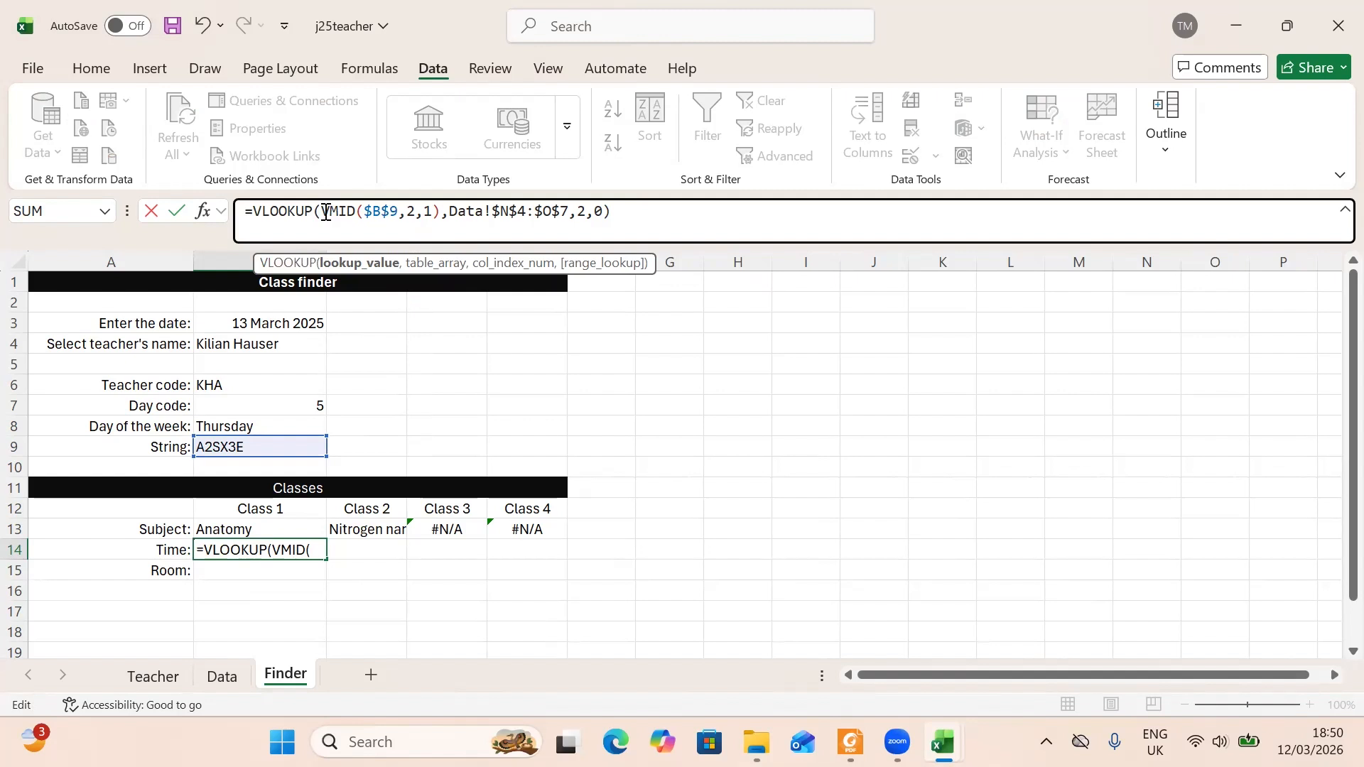
{"action": "type", "text": "a"}
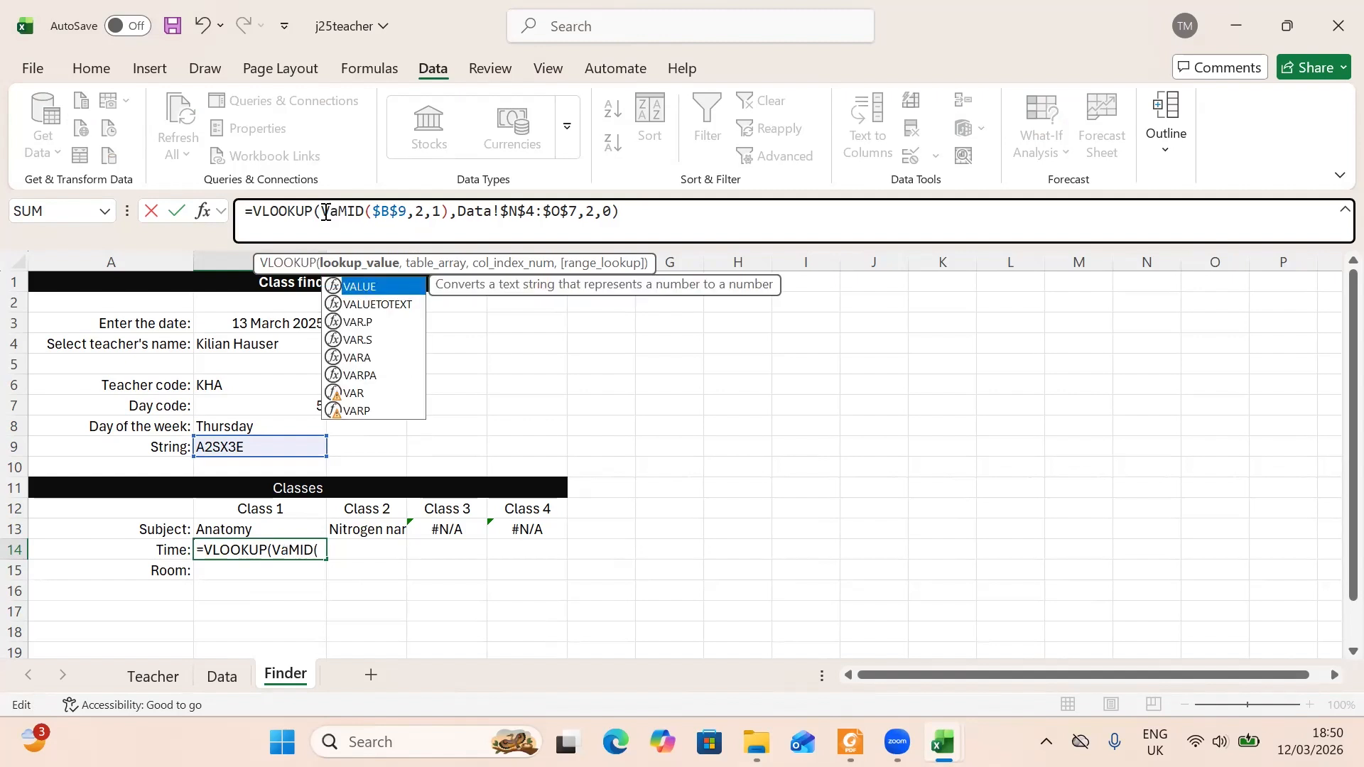
{"action": "double_click", "coordinate": [358, 286]}
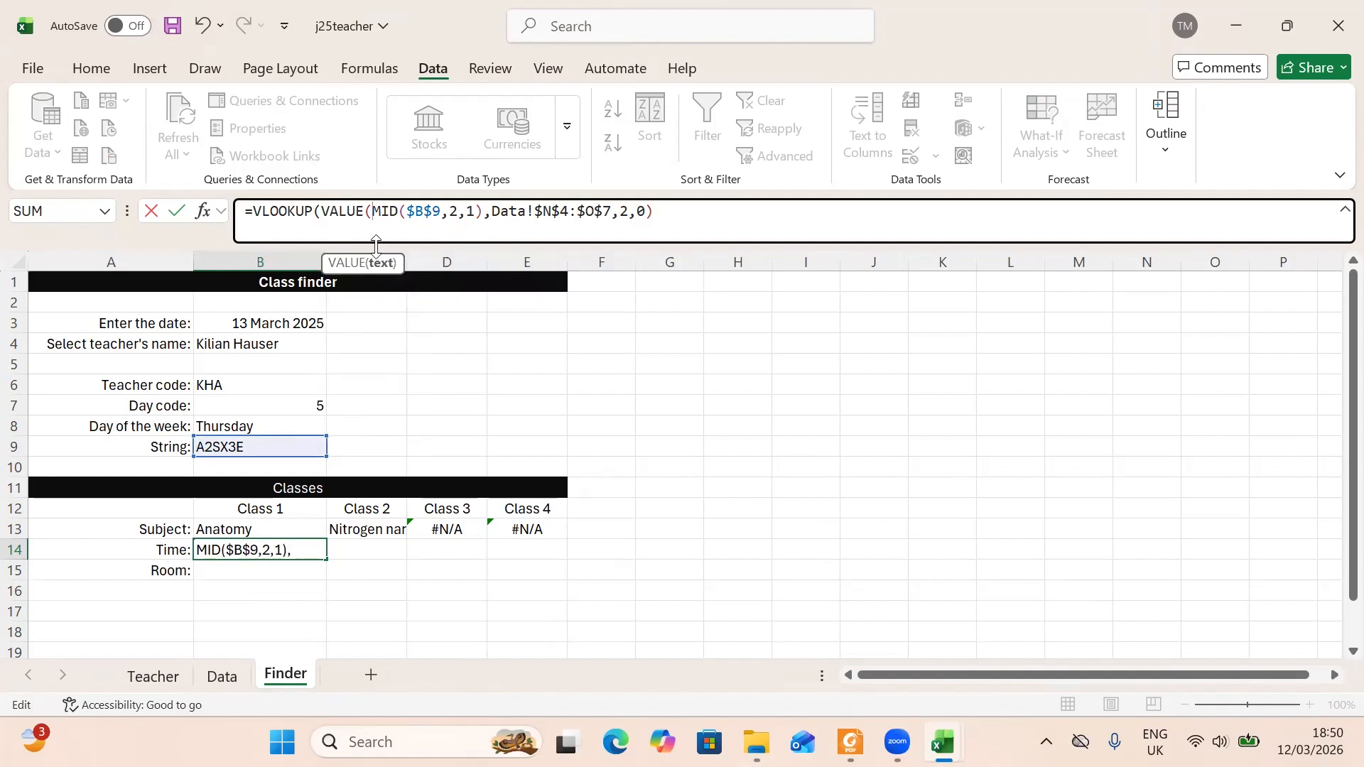
{"action": "left_click", "coordinate": [485, 213]}
{"action": "type", "text": "))"}
{"action": "key", "text": "Return"}
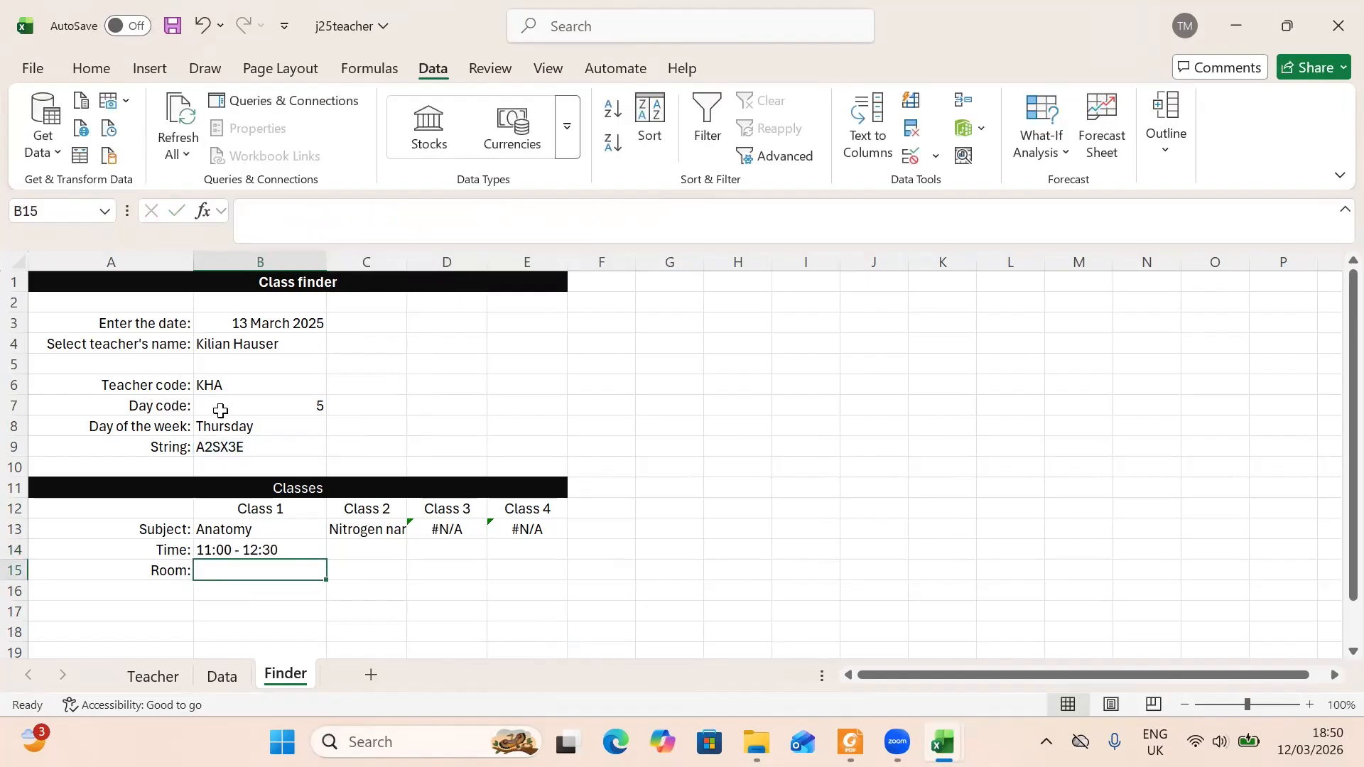
- Check the lessons table on the Data sheet and copy the Finder sheet's Class 1 time formula across C14:E14
{"action": "left_click", "coordinate": [253, 554]}
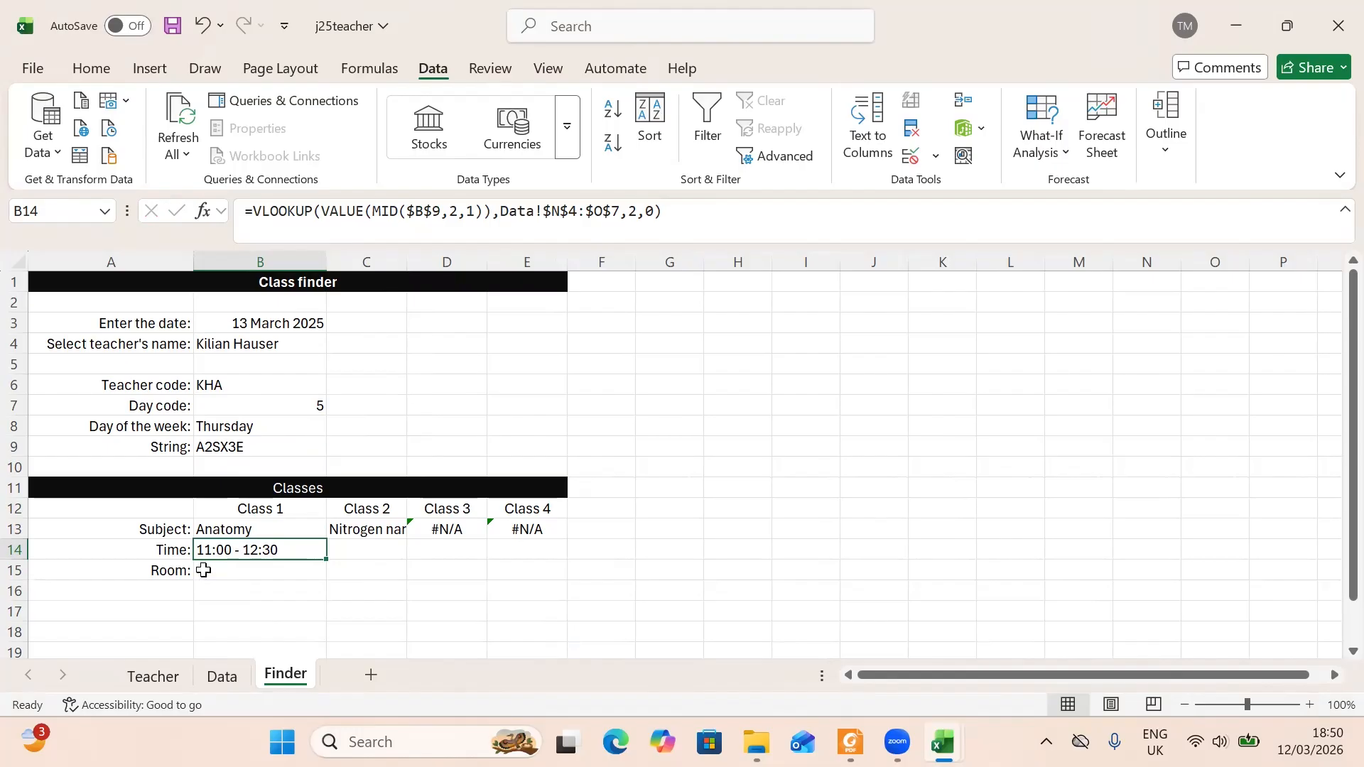
{"action": "left_click", "coordinate": [242, 675]}
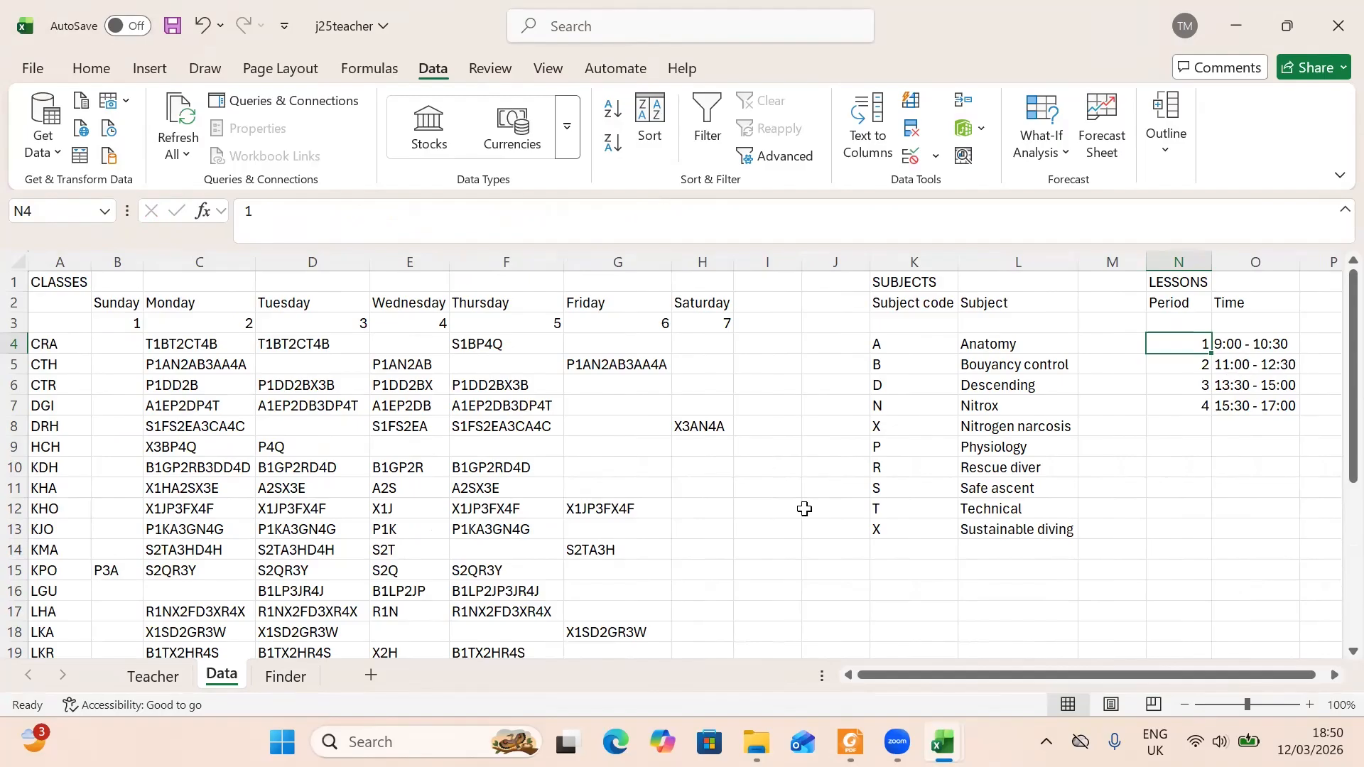
{"action": "left_click", "coordinate": [284, 675]}
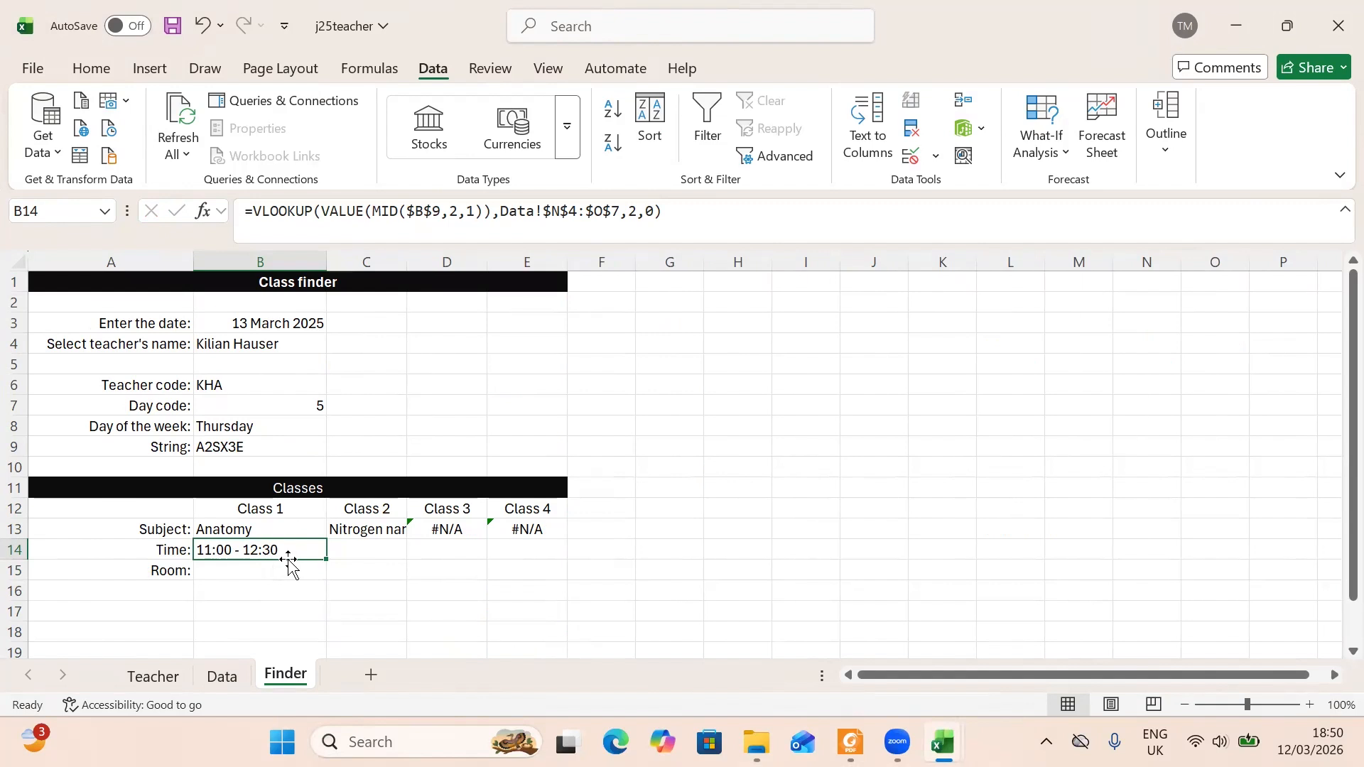
{"action": "left_click_drag", "start_coordinate": [329, 561], "coordinate": [569, 549]}
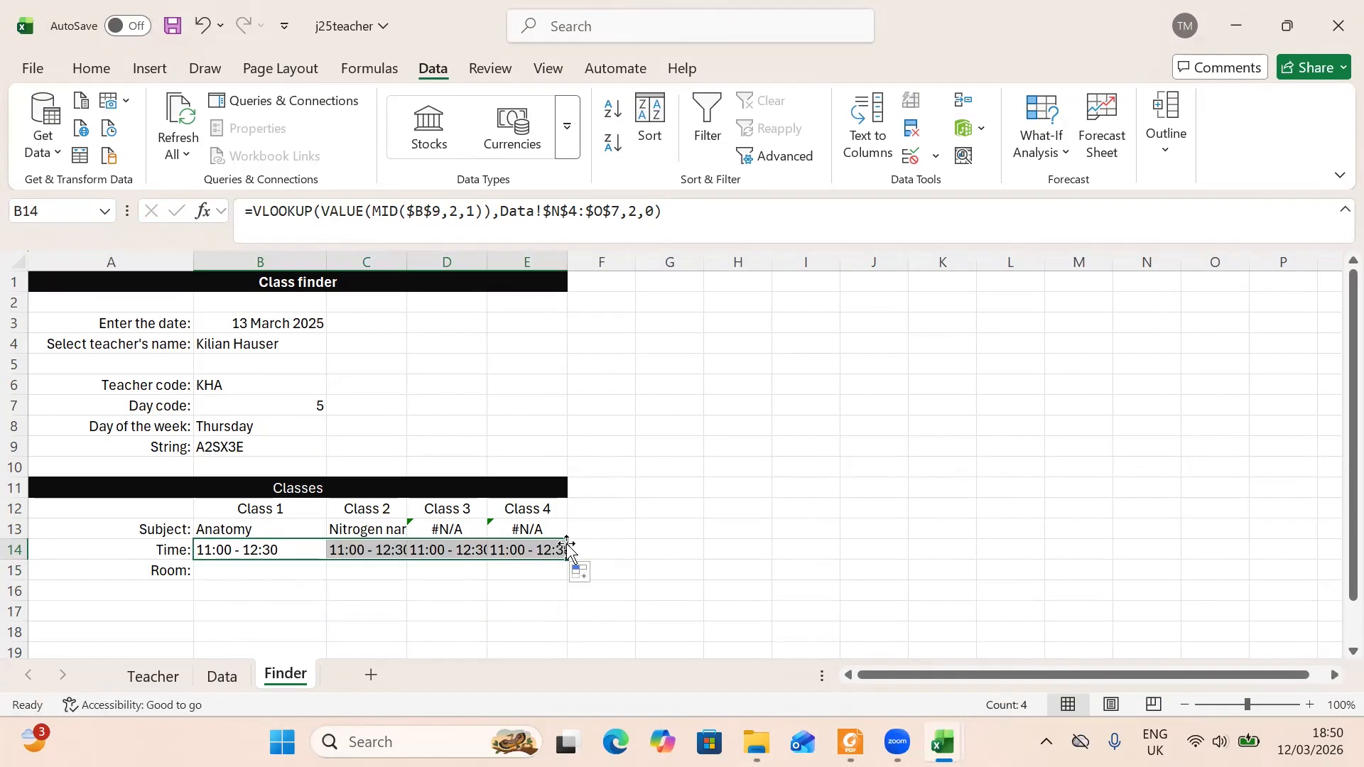
- Change the MID start position in the Class 2 time formula in C14 to 5
{"action": "left_click_drag", "start_coordinate": [393, 588], "coordinate": [377, 555]}
{"action": "left_click", "coordinate": [377, 555]}
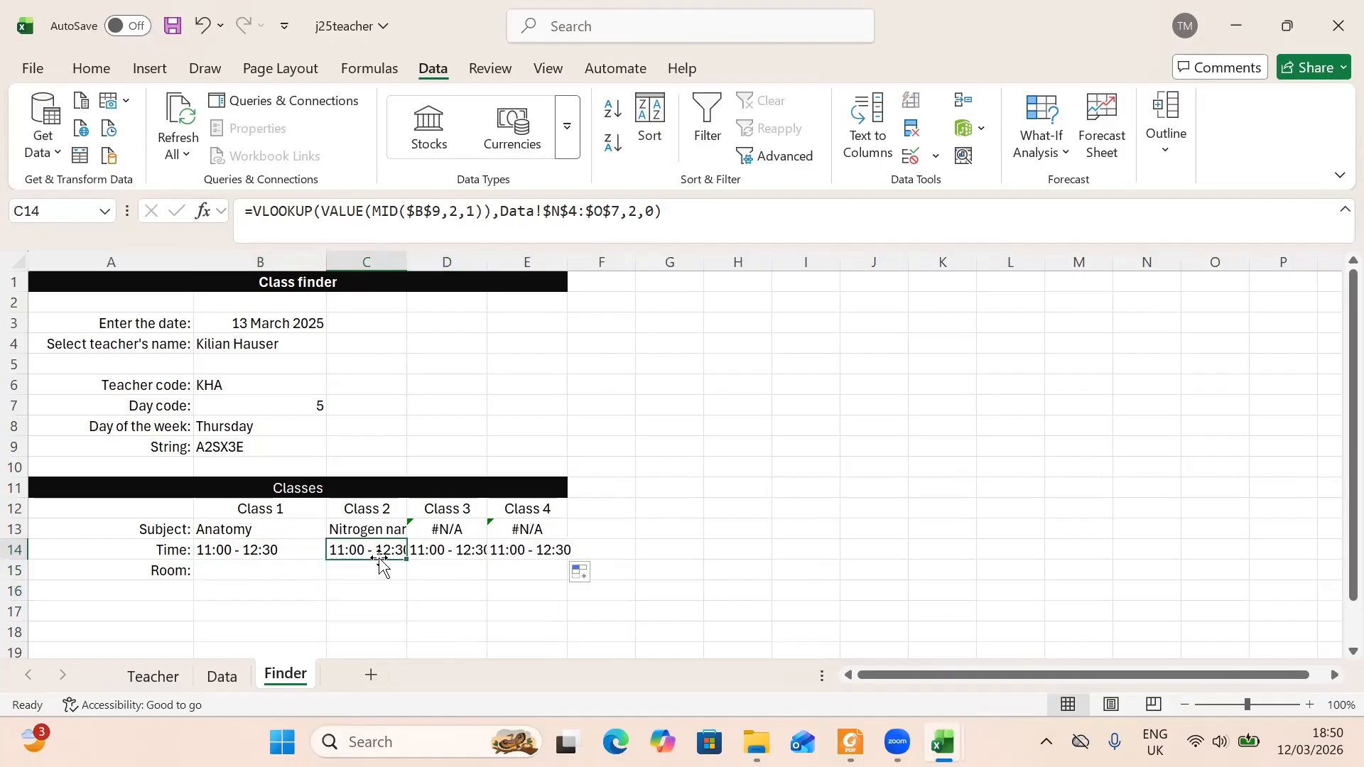
{"action": "left_click", "coordinate": [457, 211]}
{"action": "key", "text": "BackSpace"}
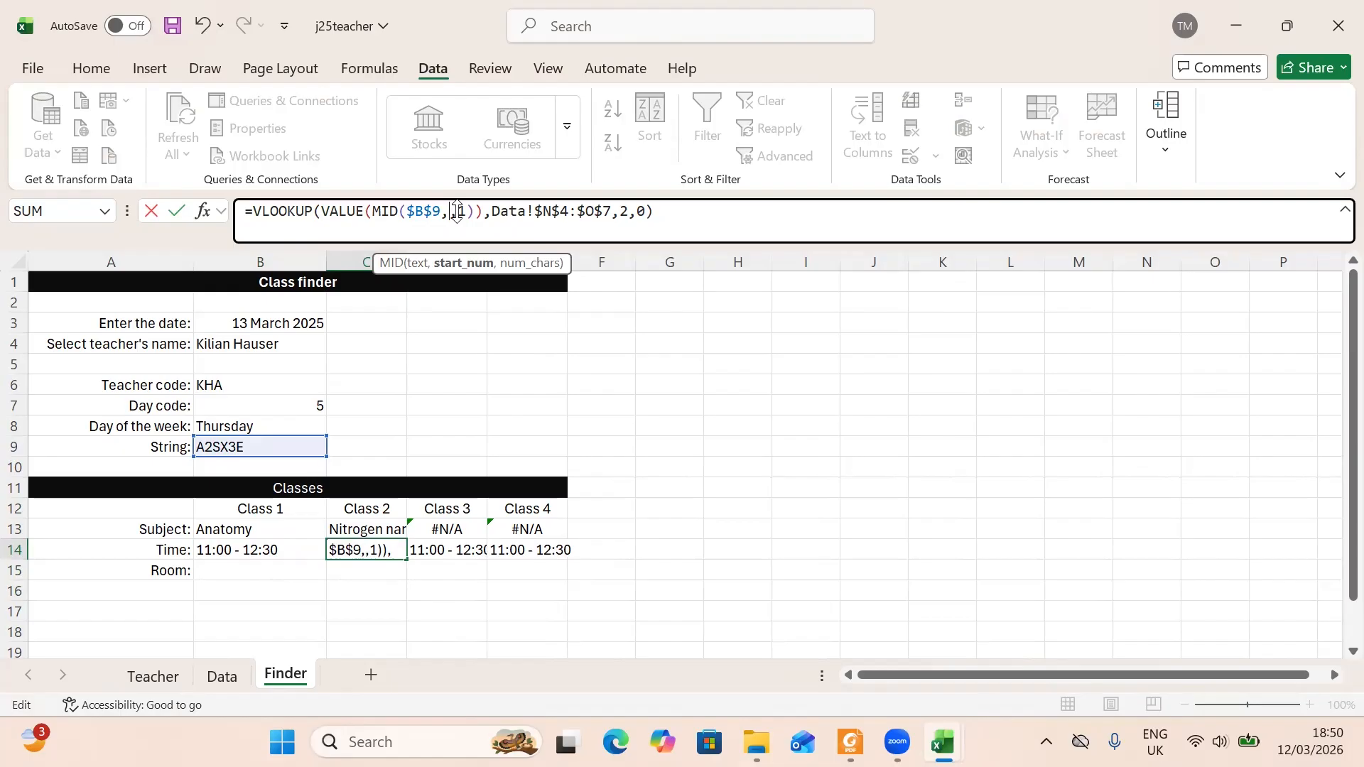
{"action": "type", "text": "5"}
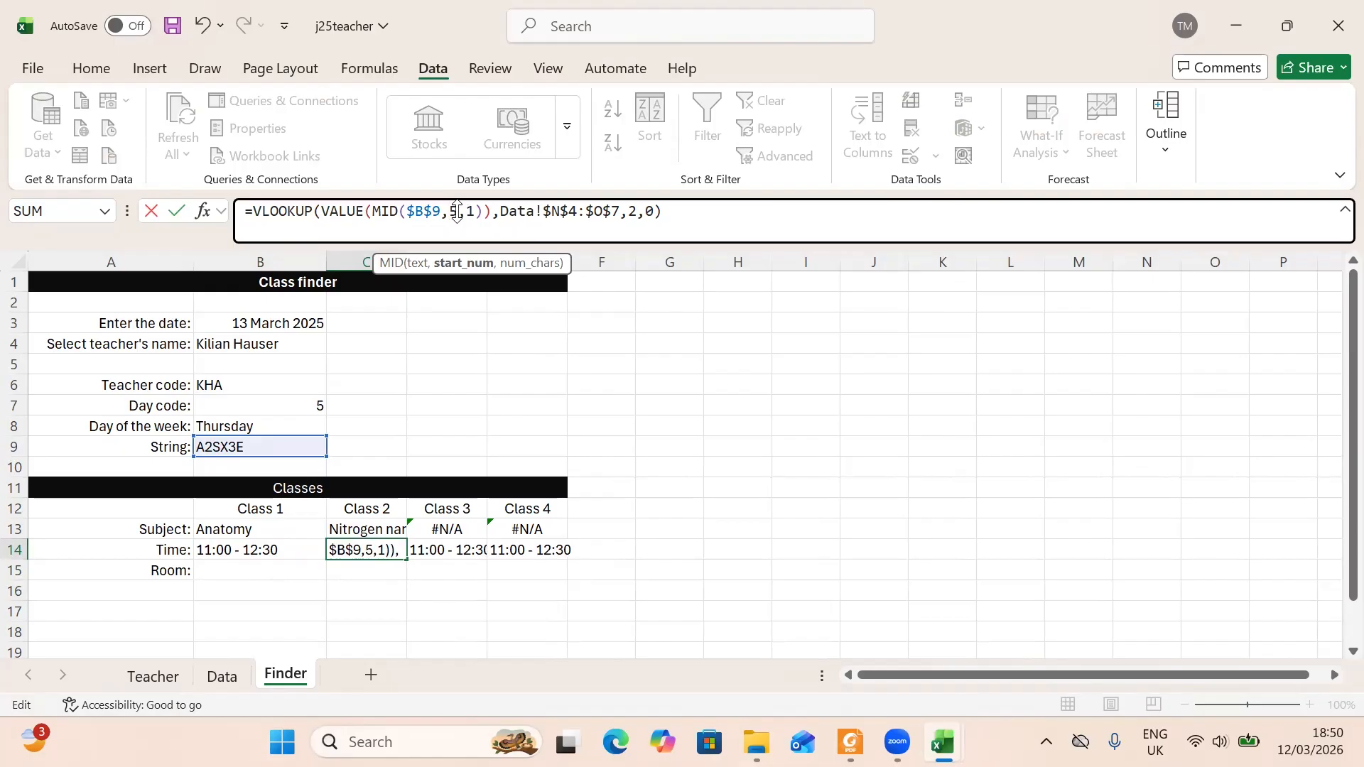
- Change the MID start position in the Class 3 time formula in D14 to 8
{"action": "left_click", "coordinate": [453, 550]}
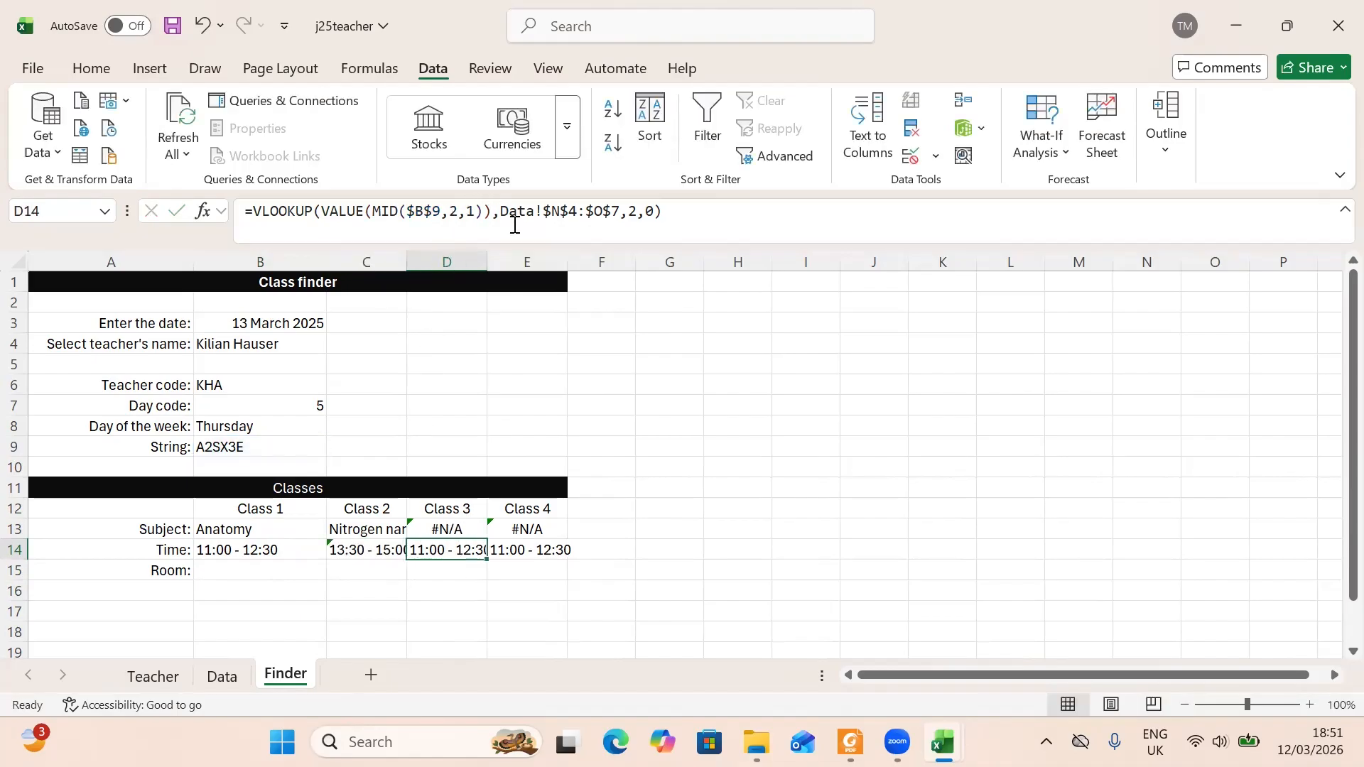
{"action": "left_click", "coordinate": [455, 214]}
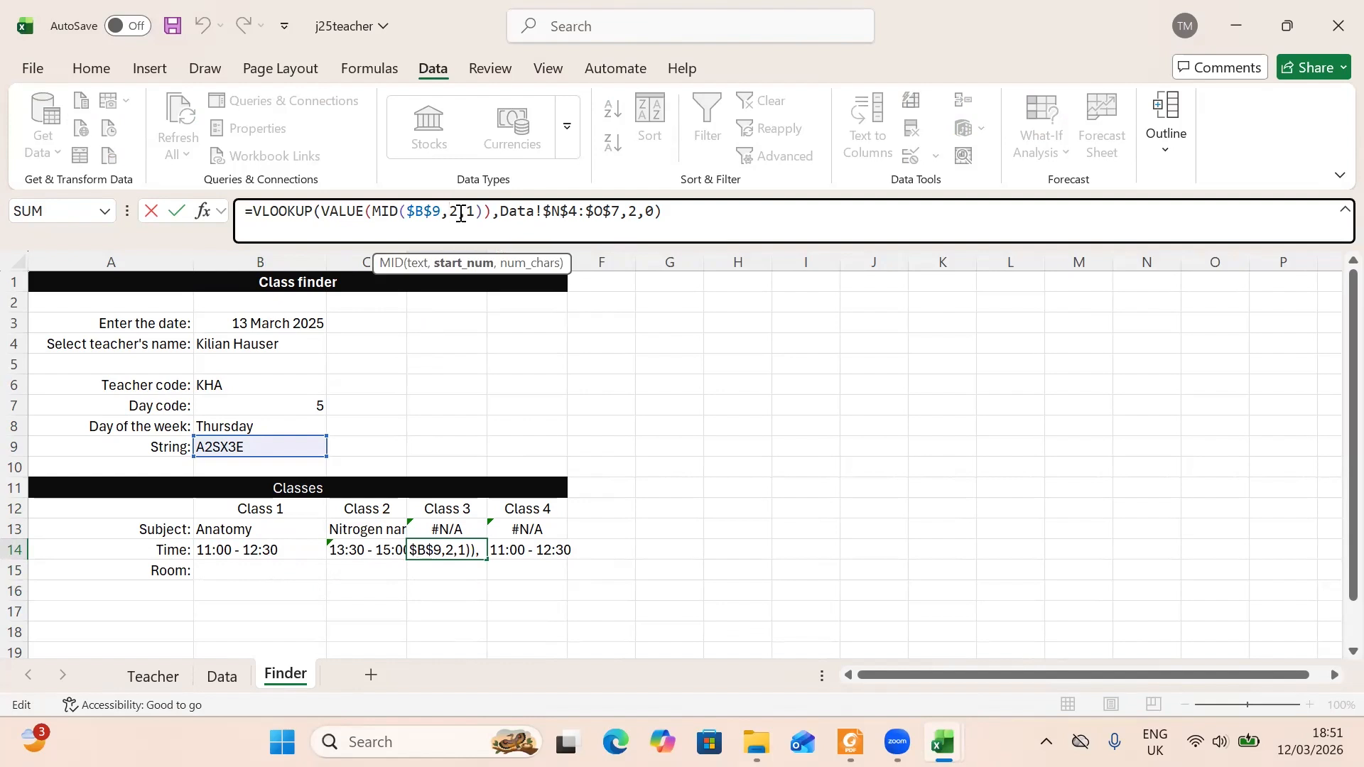
{"action": "key", "text": "BackSpace"}
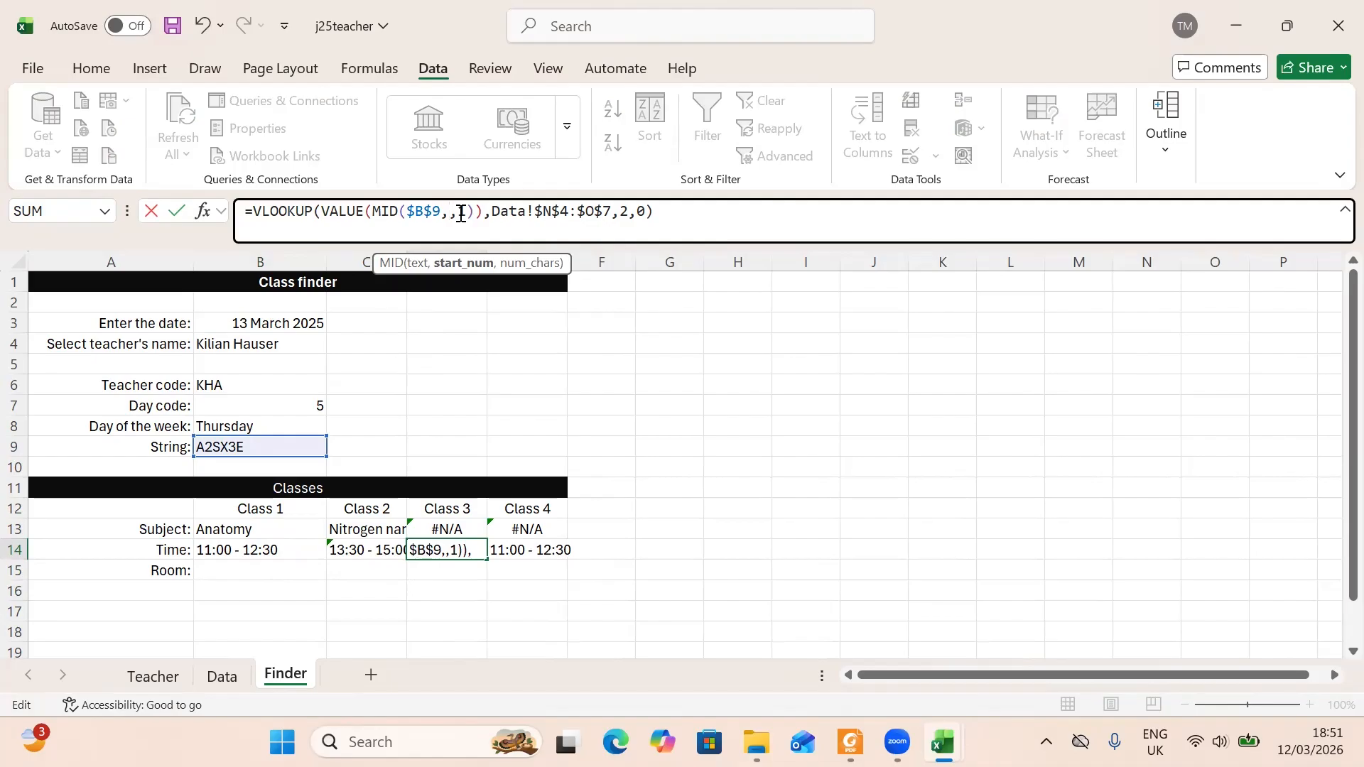
{"action": "type", "text": "8"}
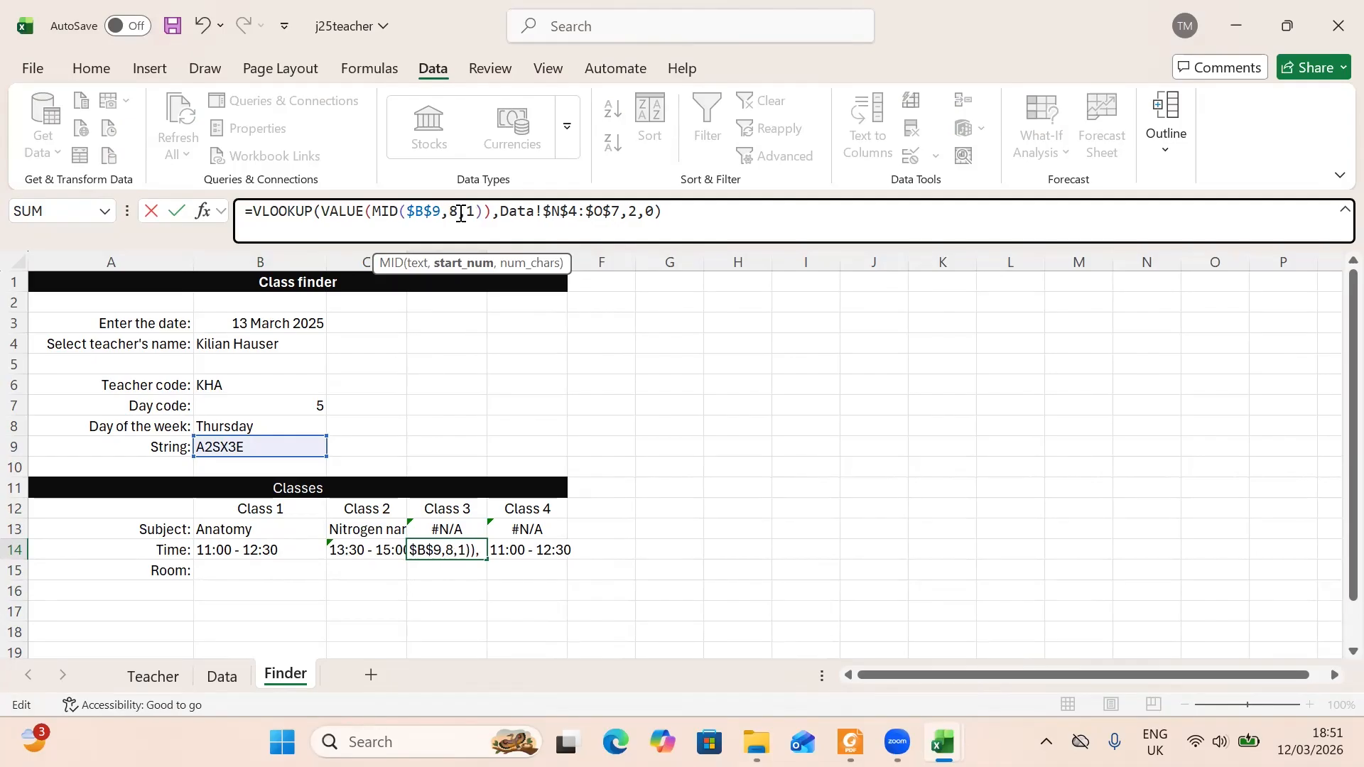
- Change the MID start position in the Class 4 time formula in E14 to 11 and enter it
{"action": "left_click", "coordinate": [518, 560]}
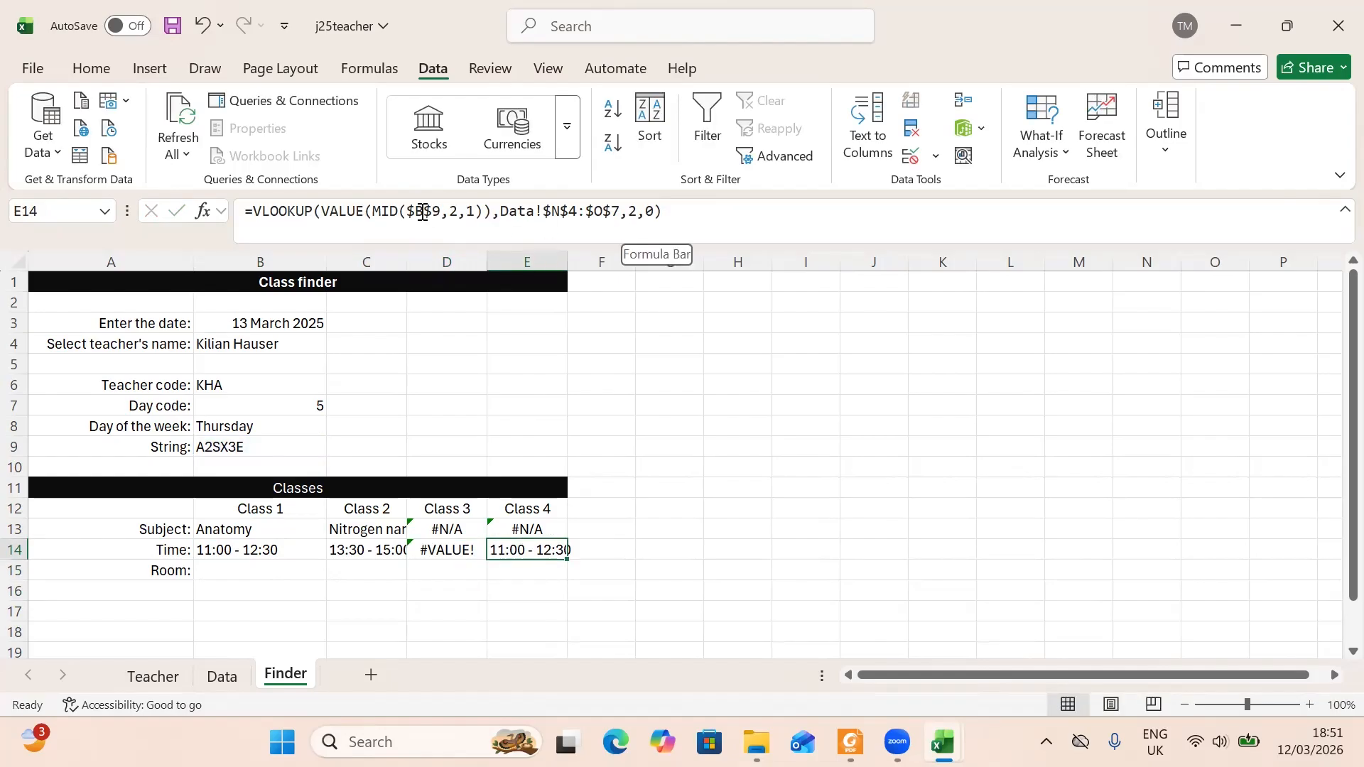
{"action": "left_click", "coordinate": [462, 213]}
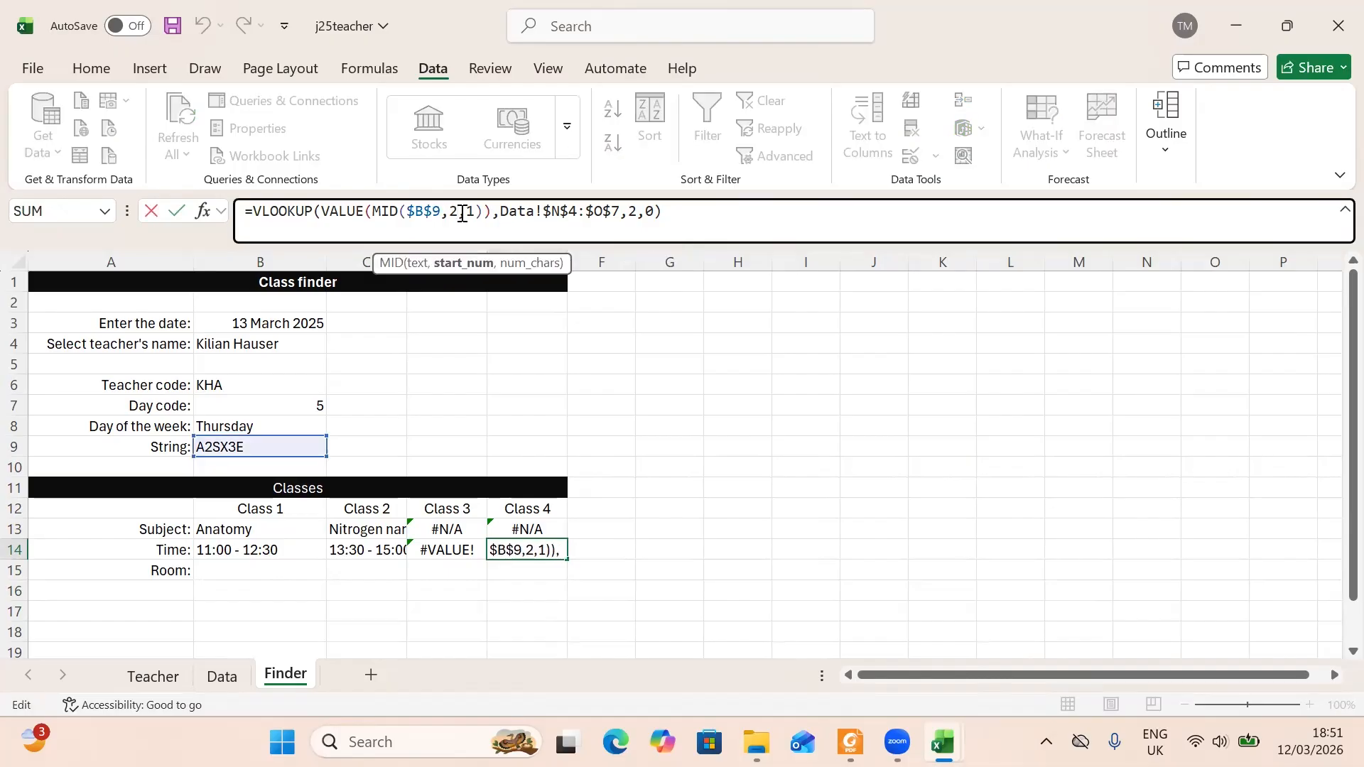
{"action": "key", "text": "BackSpace"}
{"action": "type", "text": "11"}
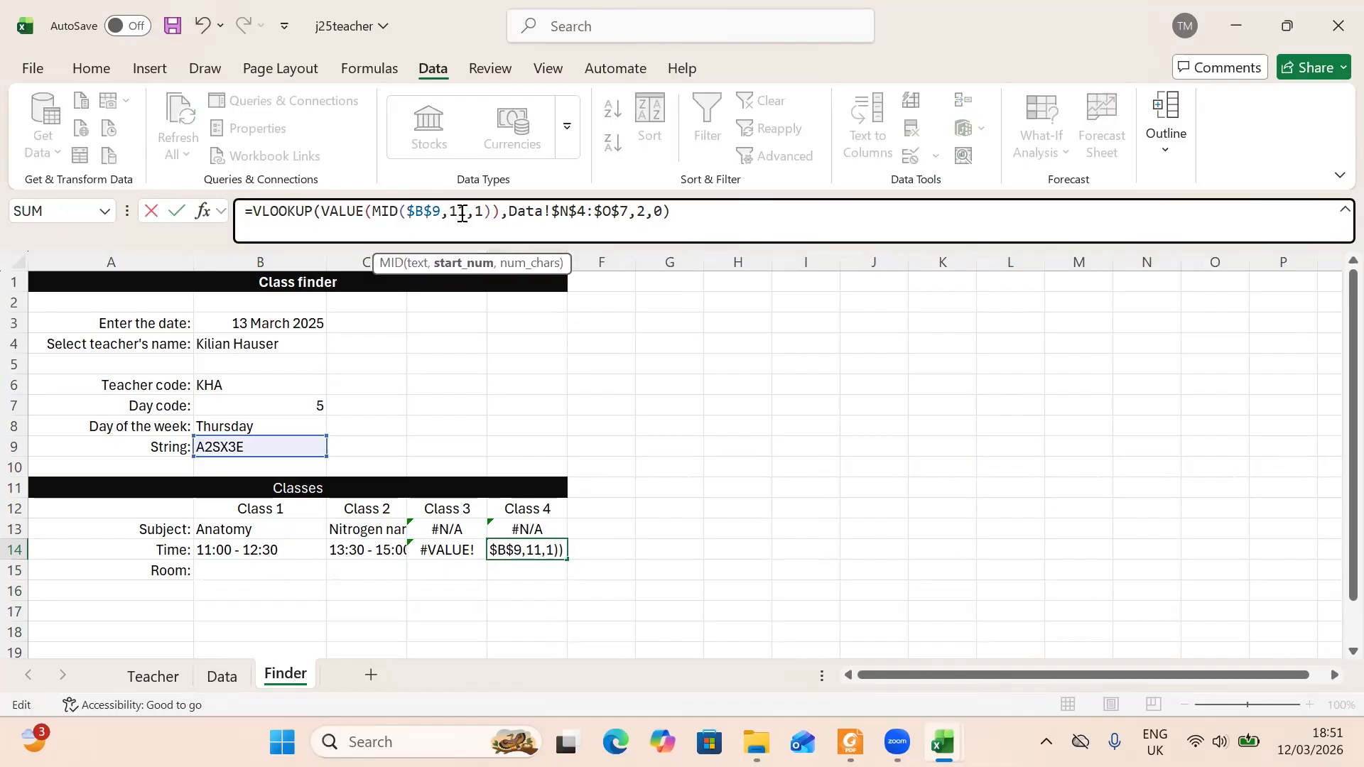
{"action": "key", "text": "Return"}
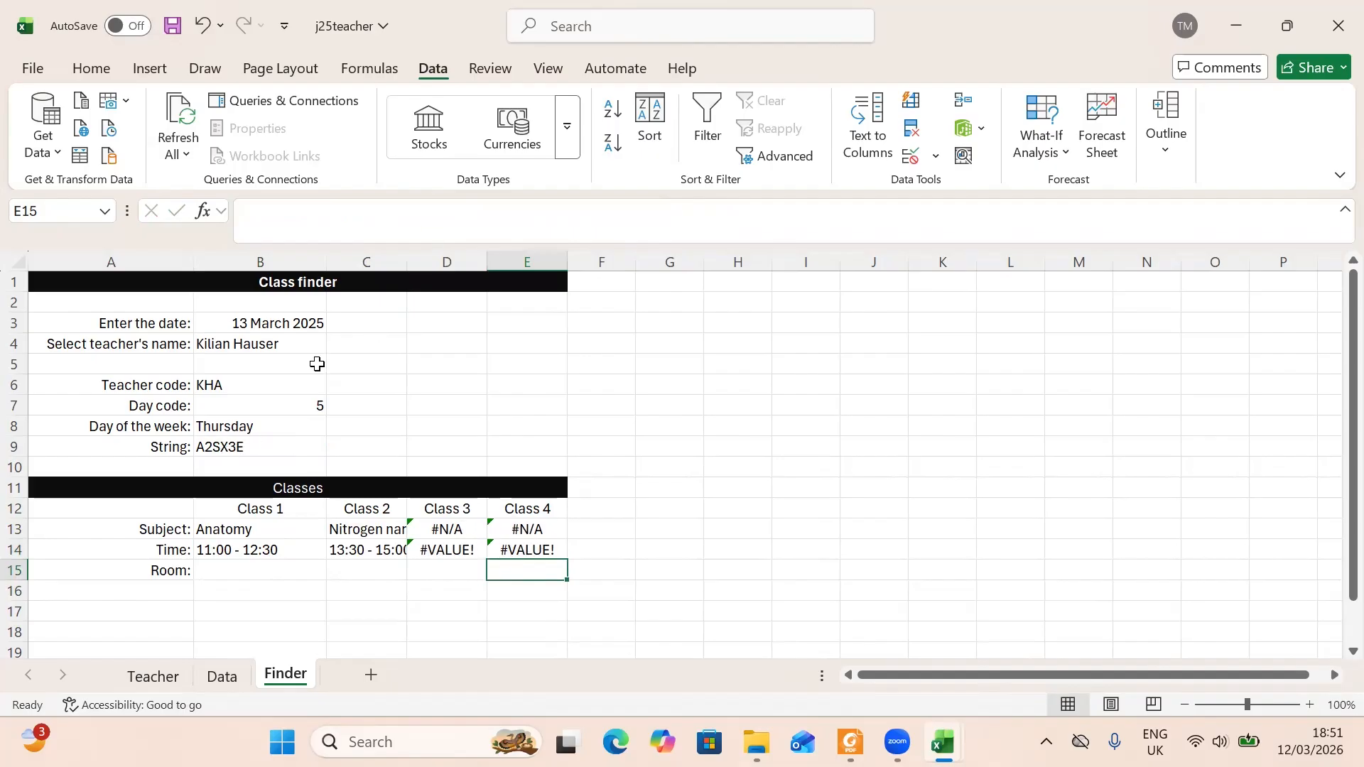
- Test the subject and time formulas by selecting the teacher with code KHO and the one with code DGI in B4
{"action": "left_click", "coordinate": [303, 347]}
{"action": "left_click", "coordinate": [336, 345]}
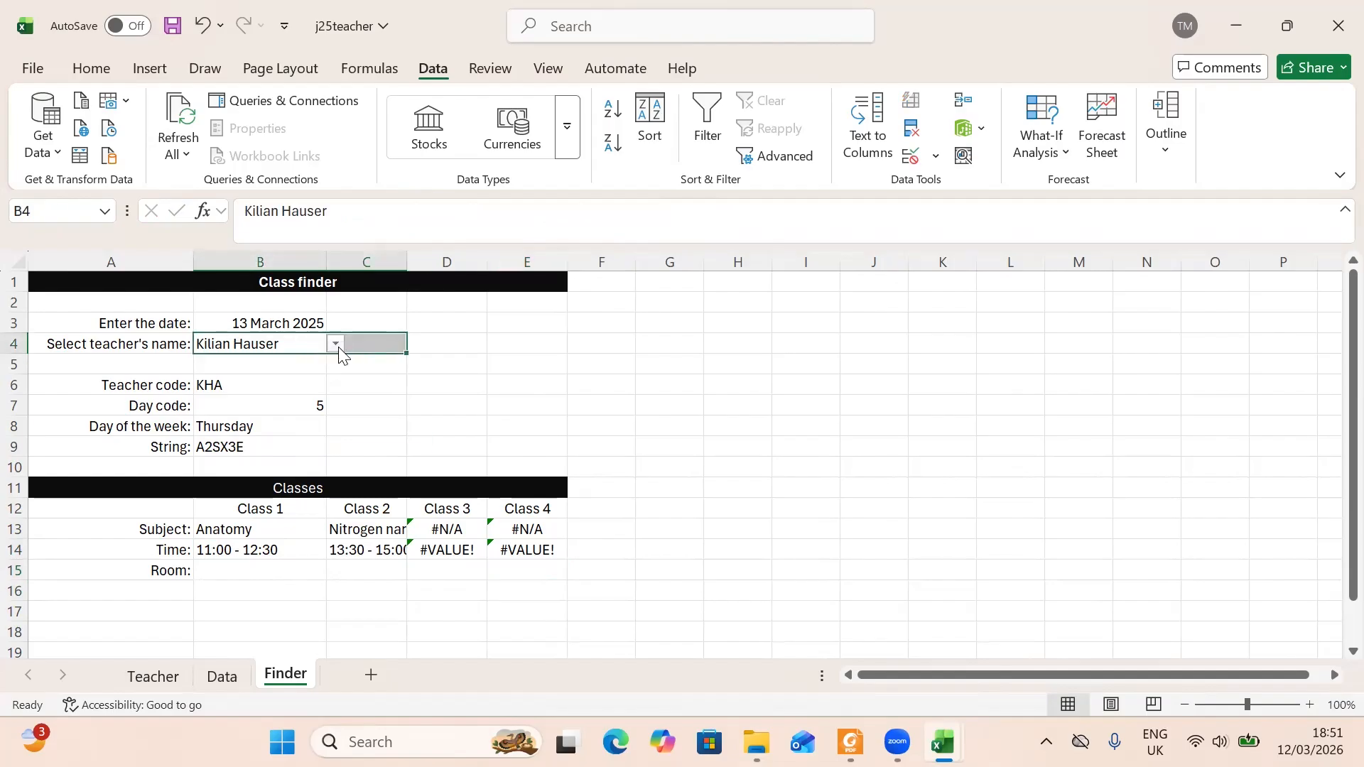
{"action": "left_click", "coordinate": [304, 436]}
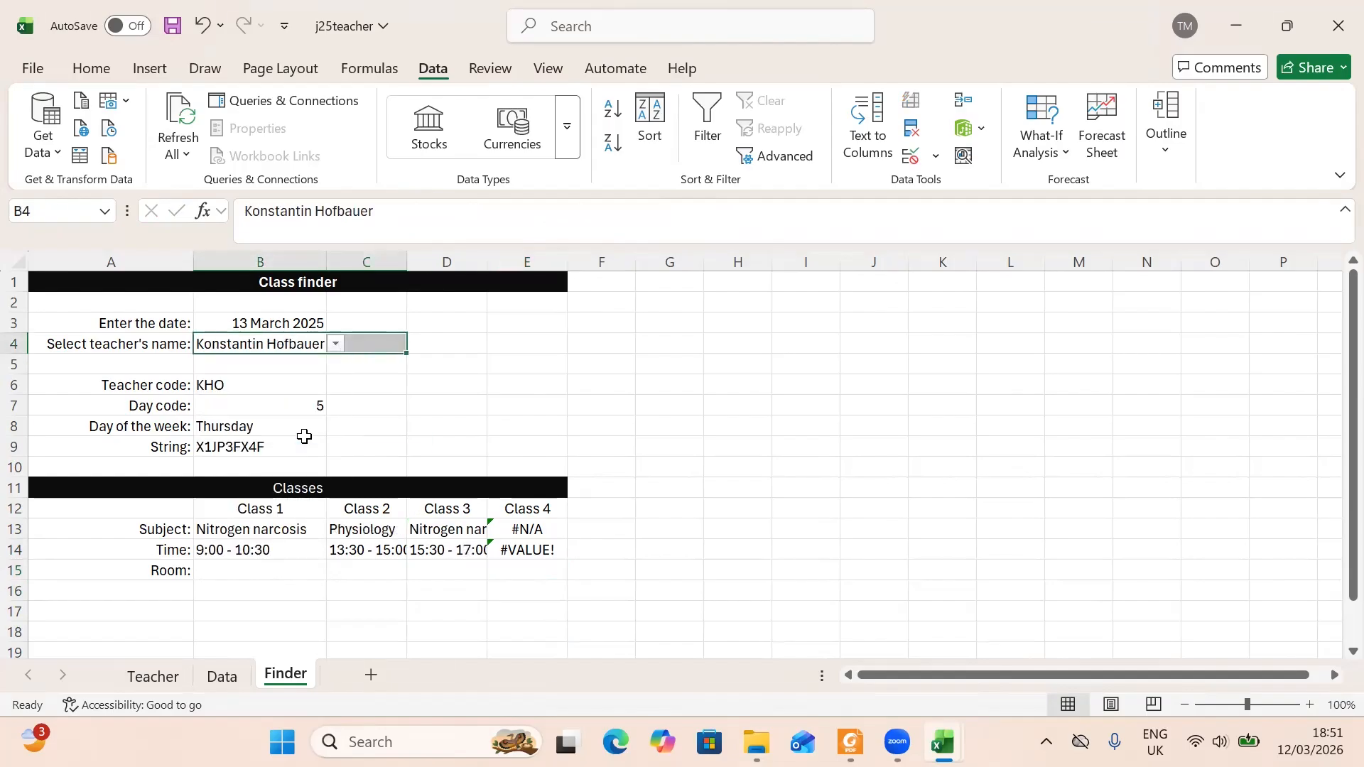
{"action": "left_click", "coordinate": [337, 345]}
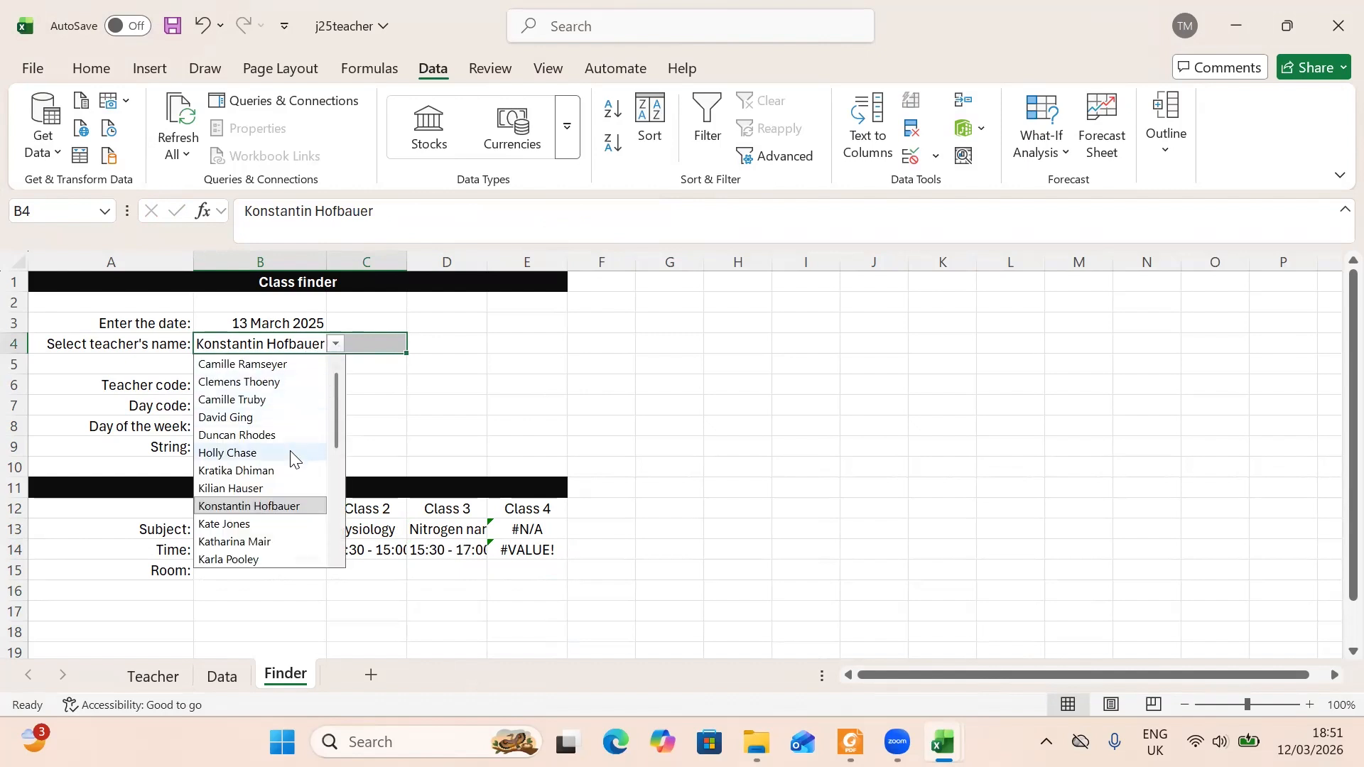
{"action": "left_click", "coordinate": [279, 416]}
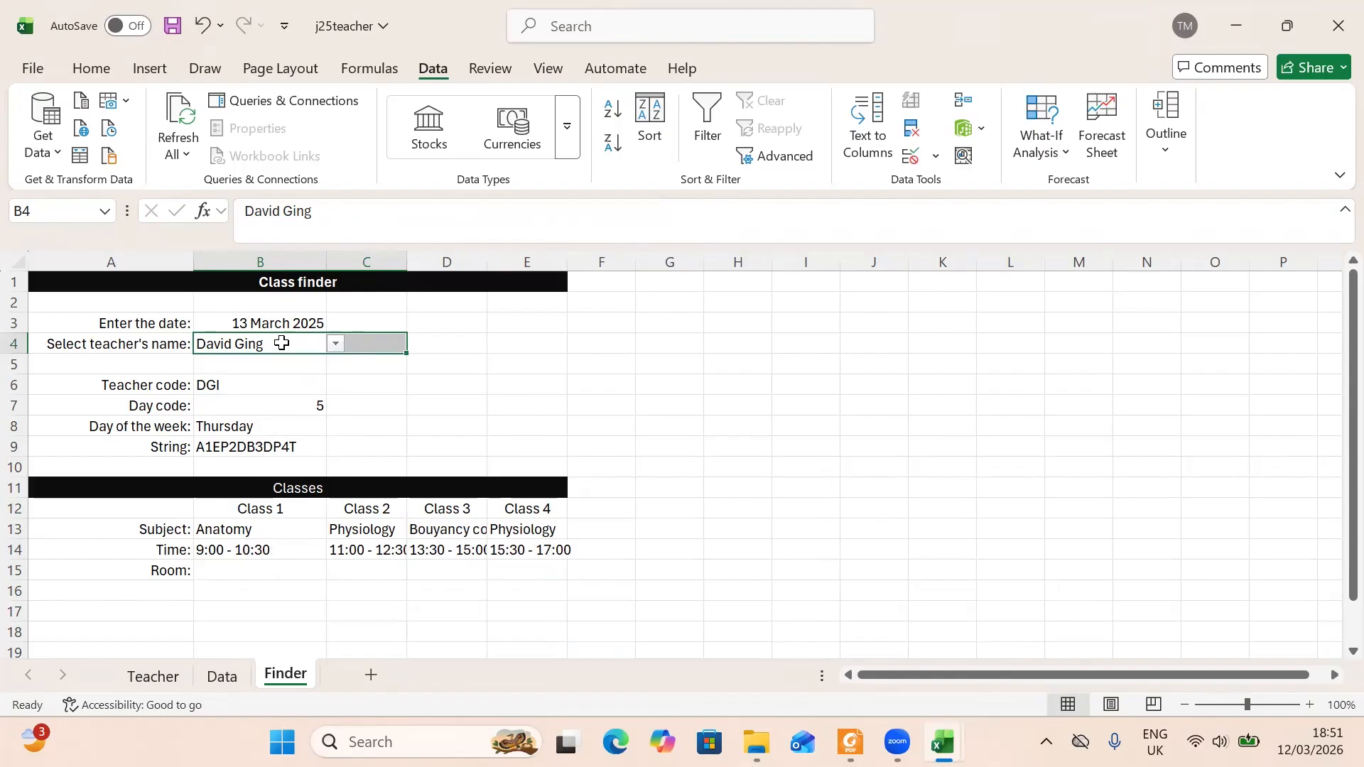
- Switch to the exam paper PDF in Foxit Reader, read the task for the room cells B15 to E15, and return to the j25teacher workbook
{"action": "left_click", "coordinate": [304, 563]}
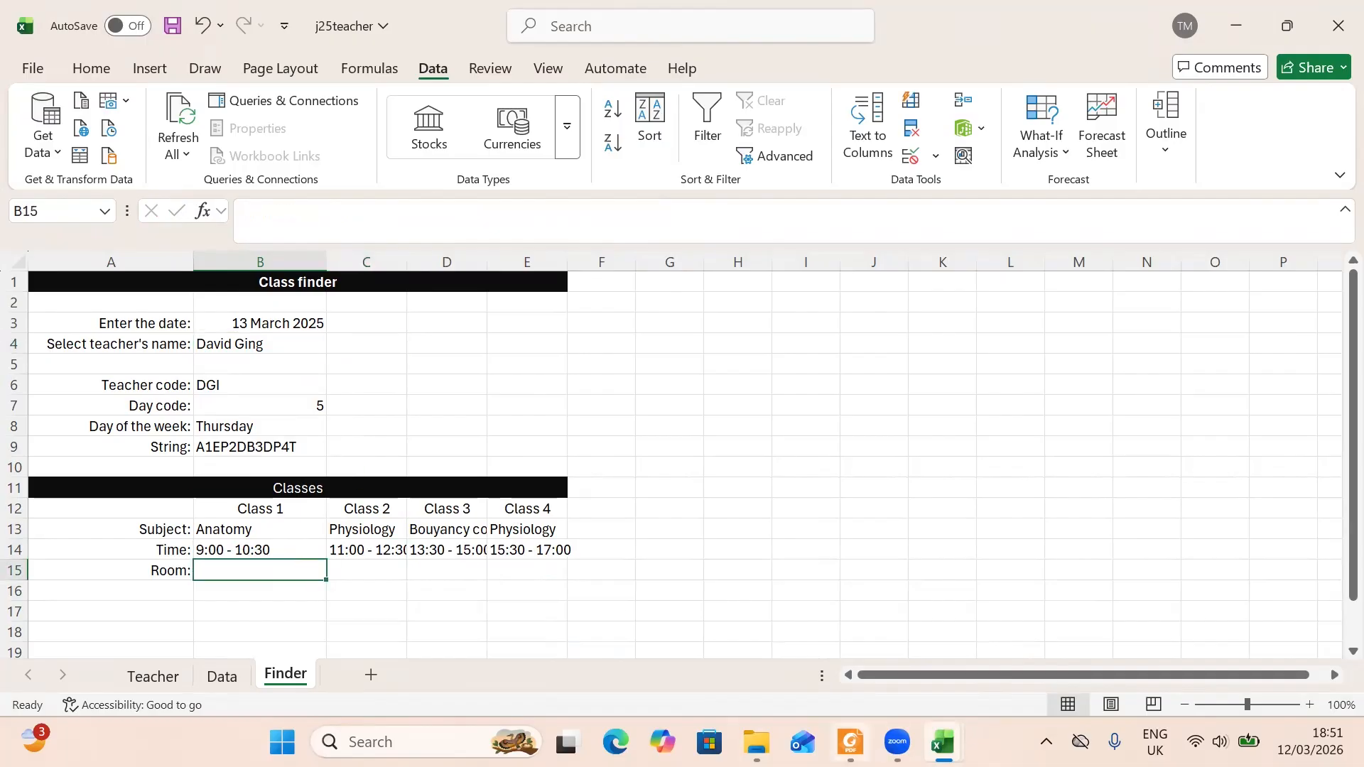
{"action": "mouse_move", "coordinate": [850, 741]}
{"action": "left_click", "coordinate": [836, 645]}
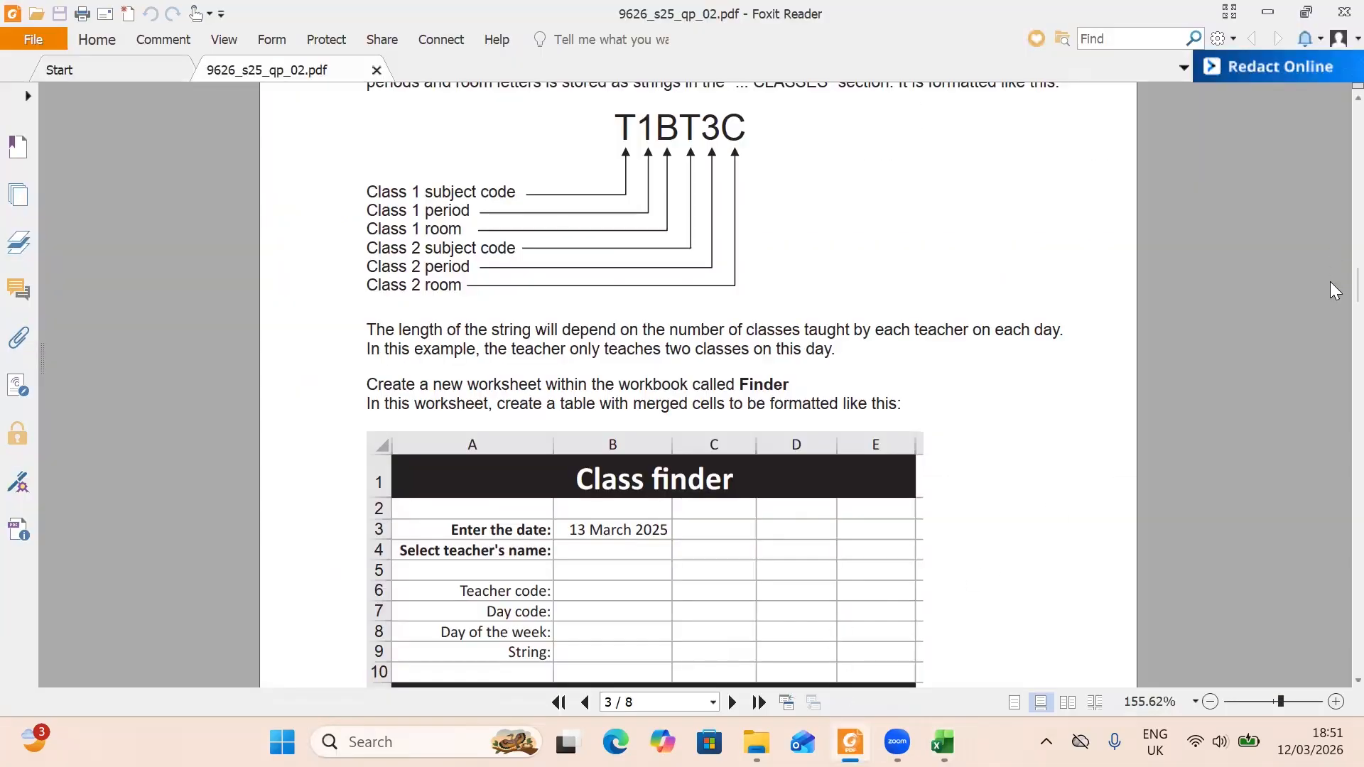
{"action": "scroll", "coordinate": [1333, 291], "scroll_direction": "down", "scroll_amount": 15}
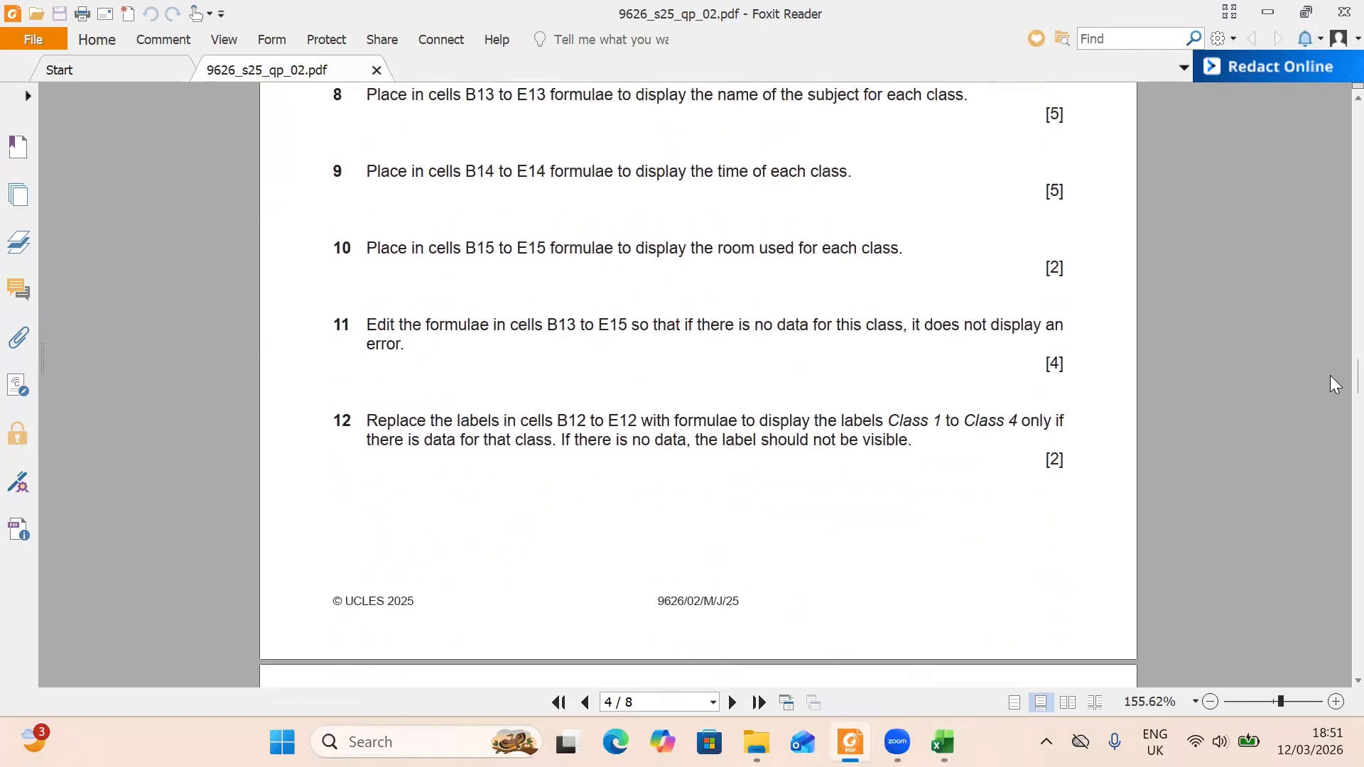
{"action": "scroll", "coordinate": [1334, 380], "scroll_direction": "up", "scroll_amount": 3}
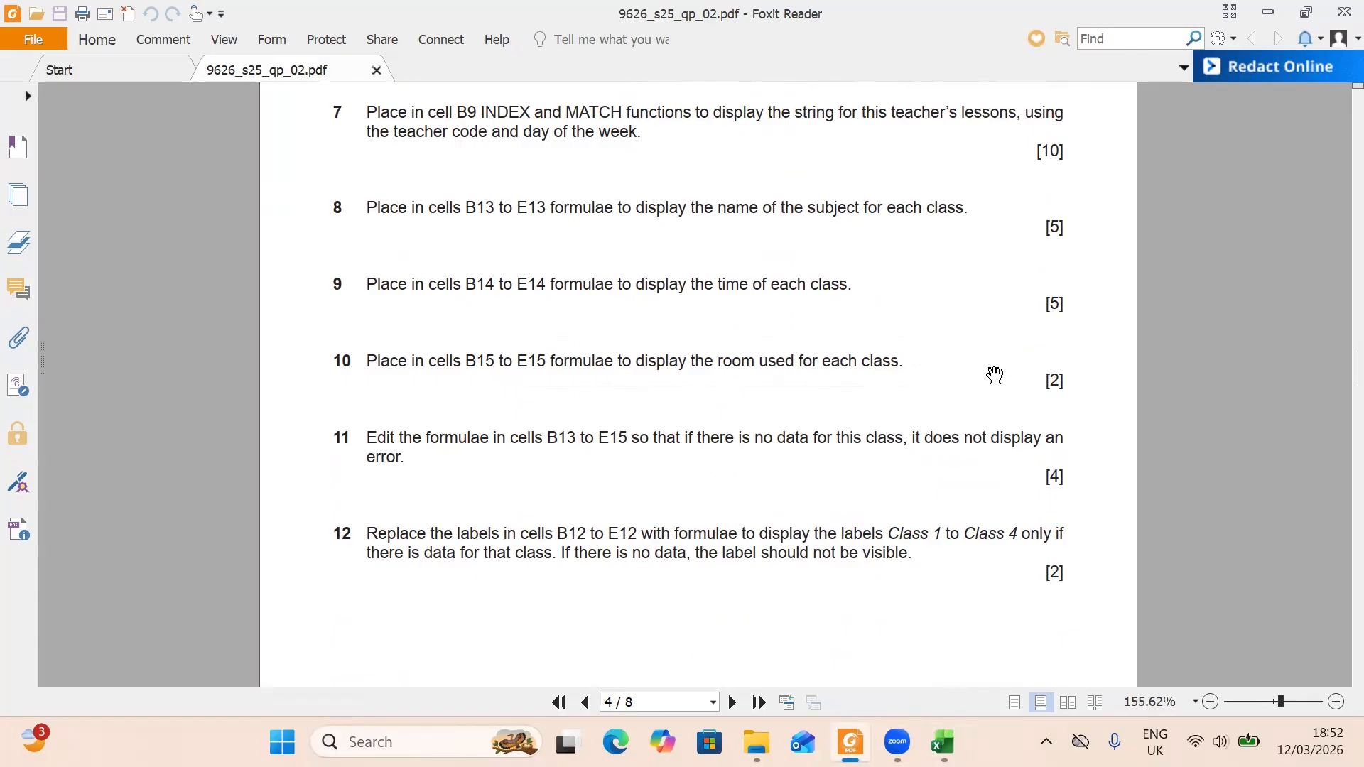
{"action": "mouse_move", "coordinate": [942, 746]}
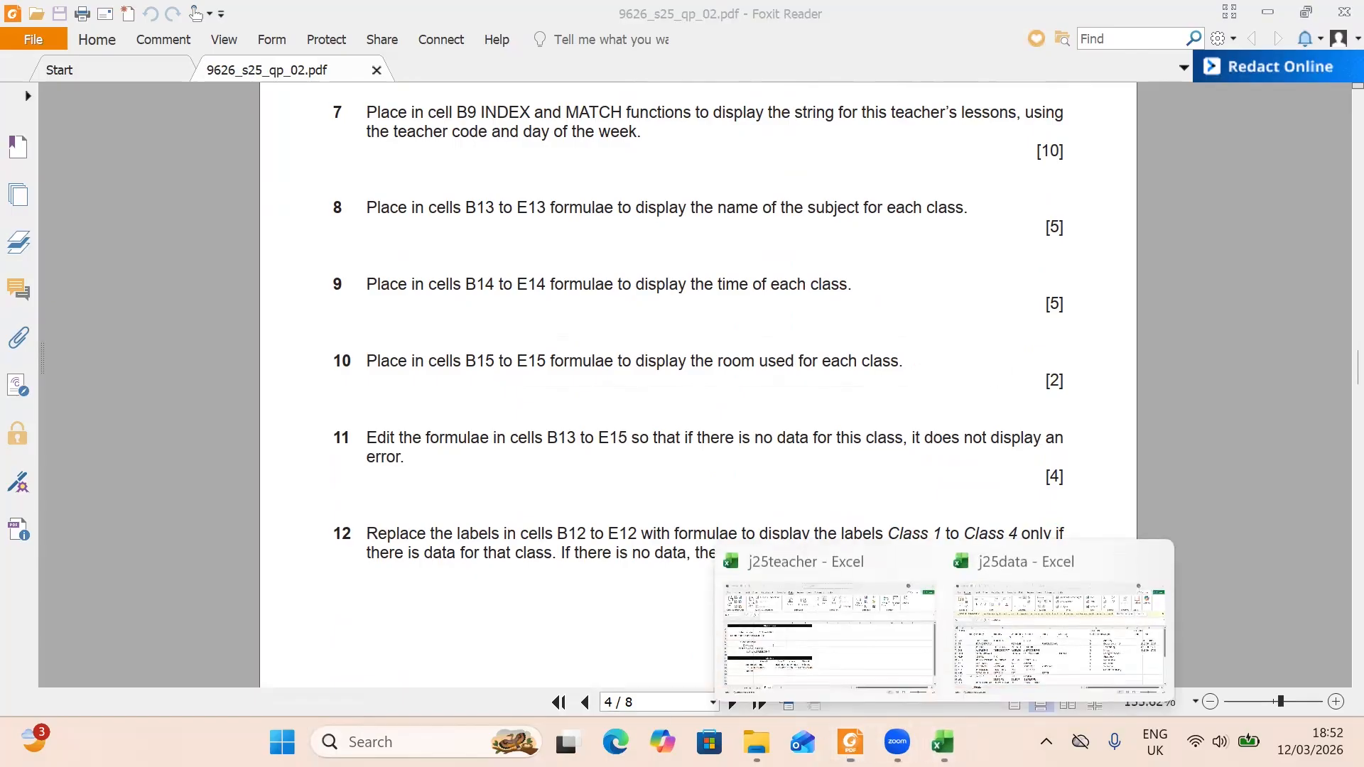
{"action": "left_click", "coordinate": [842, 643]}
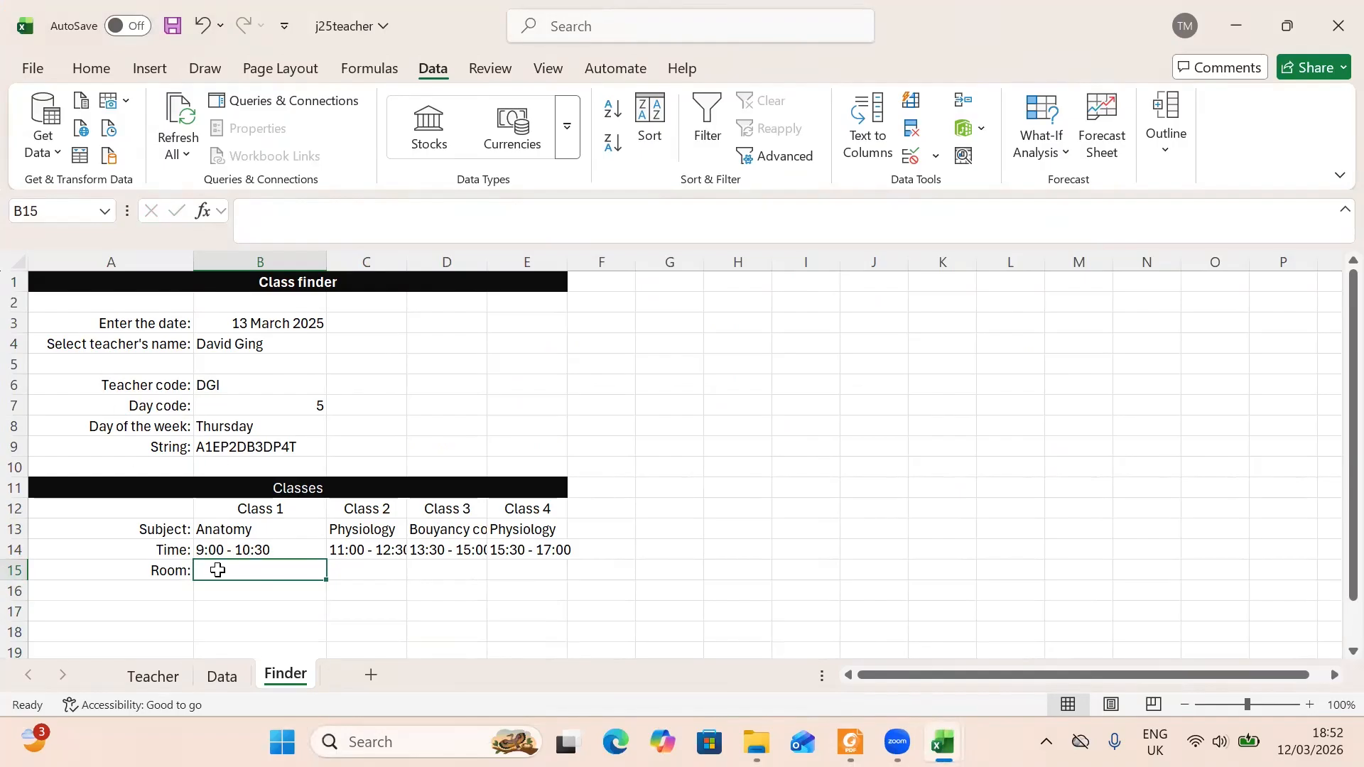
- Enter a formula in B15 that extracts the Class 1 room code from the string: =MID(B9,3,1)
{"action": "type", "text": "=m"}
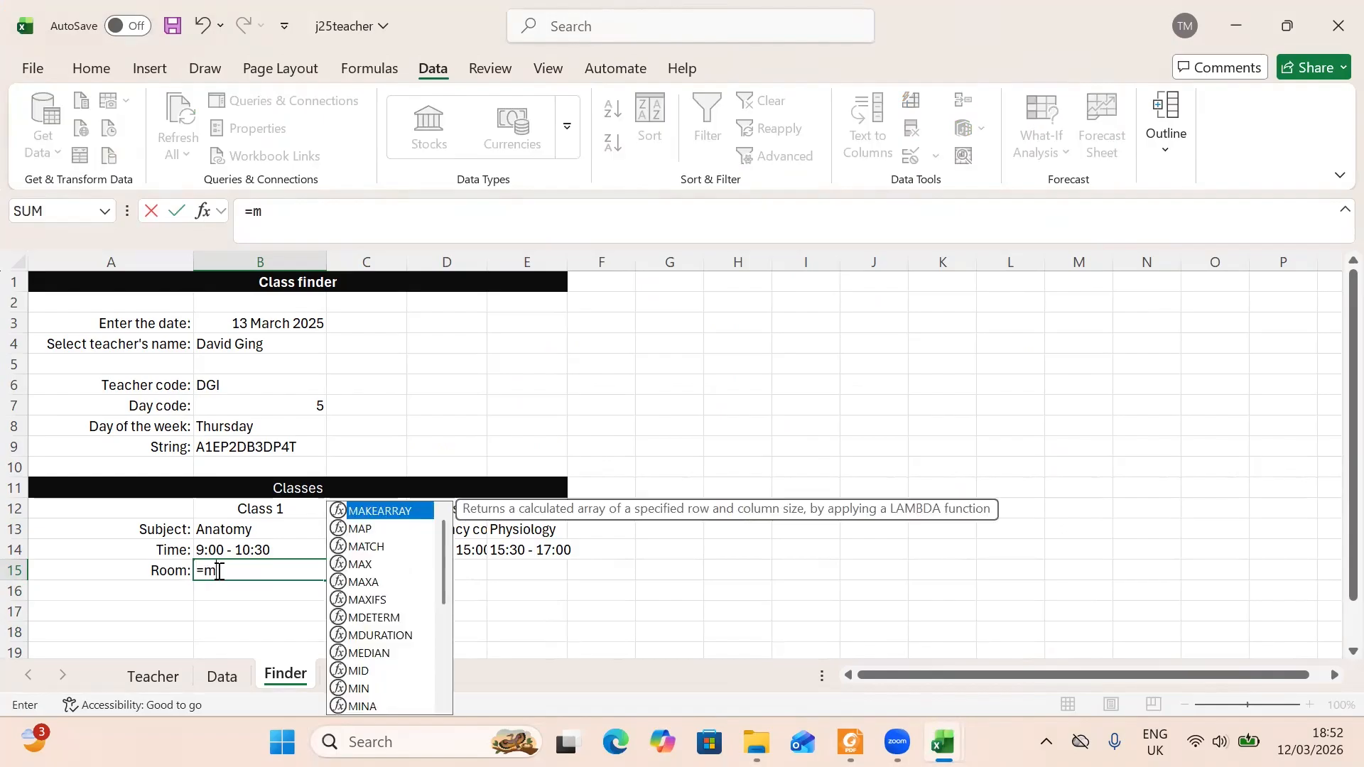
{"action": "type", "text": "id"}
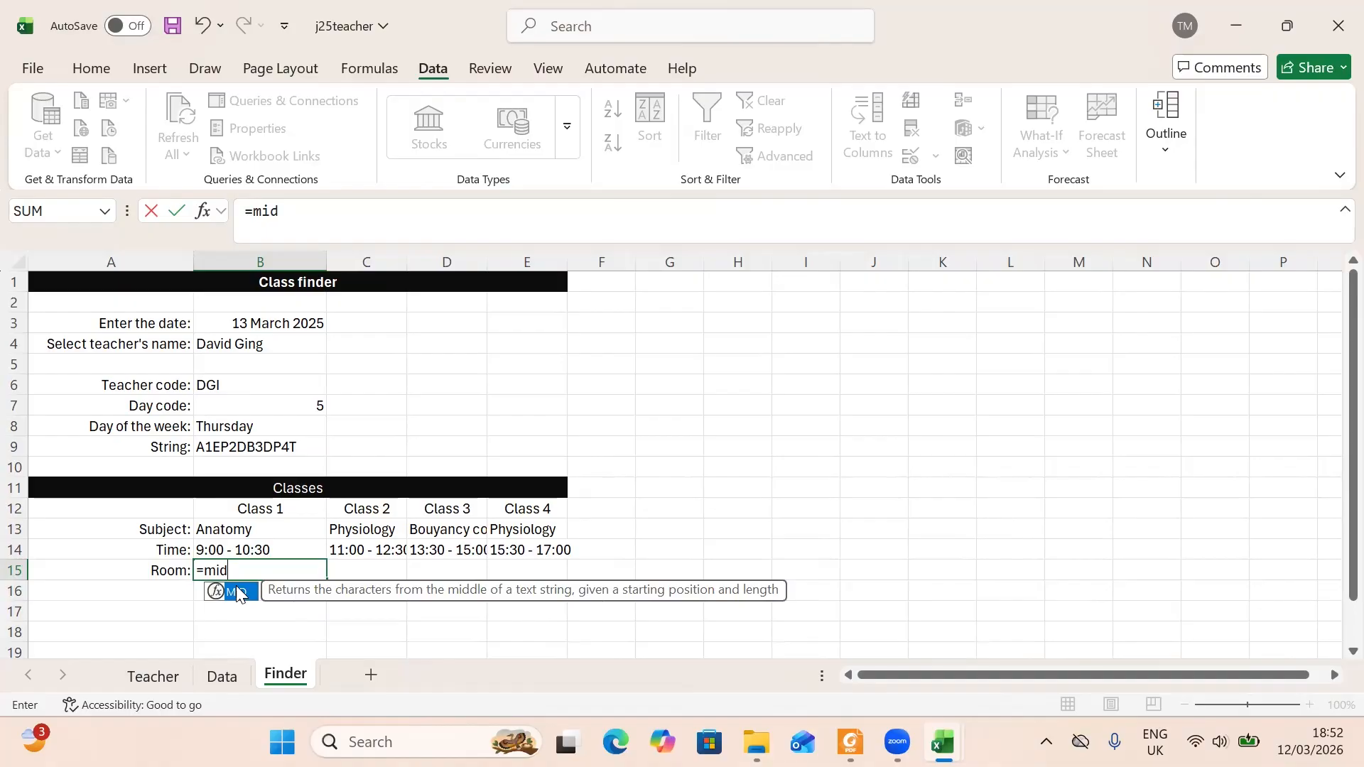
{"action": "double_click", "coordinate": [242, 591]}
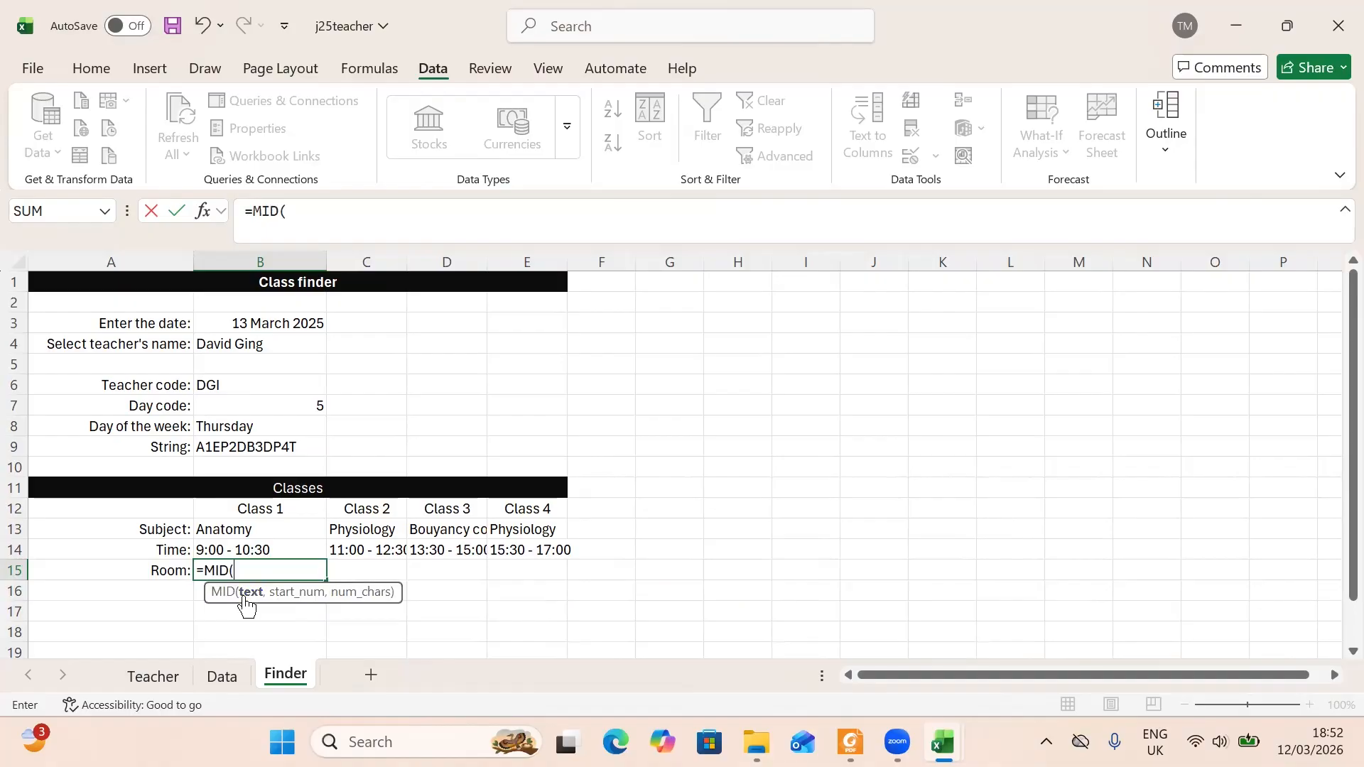
{"action": "left_click", "coordinate": [238, 446]}
{"action": "type", "text": ","}
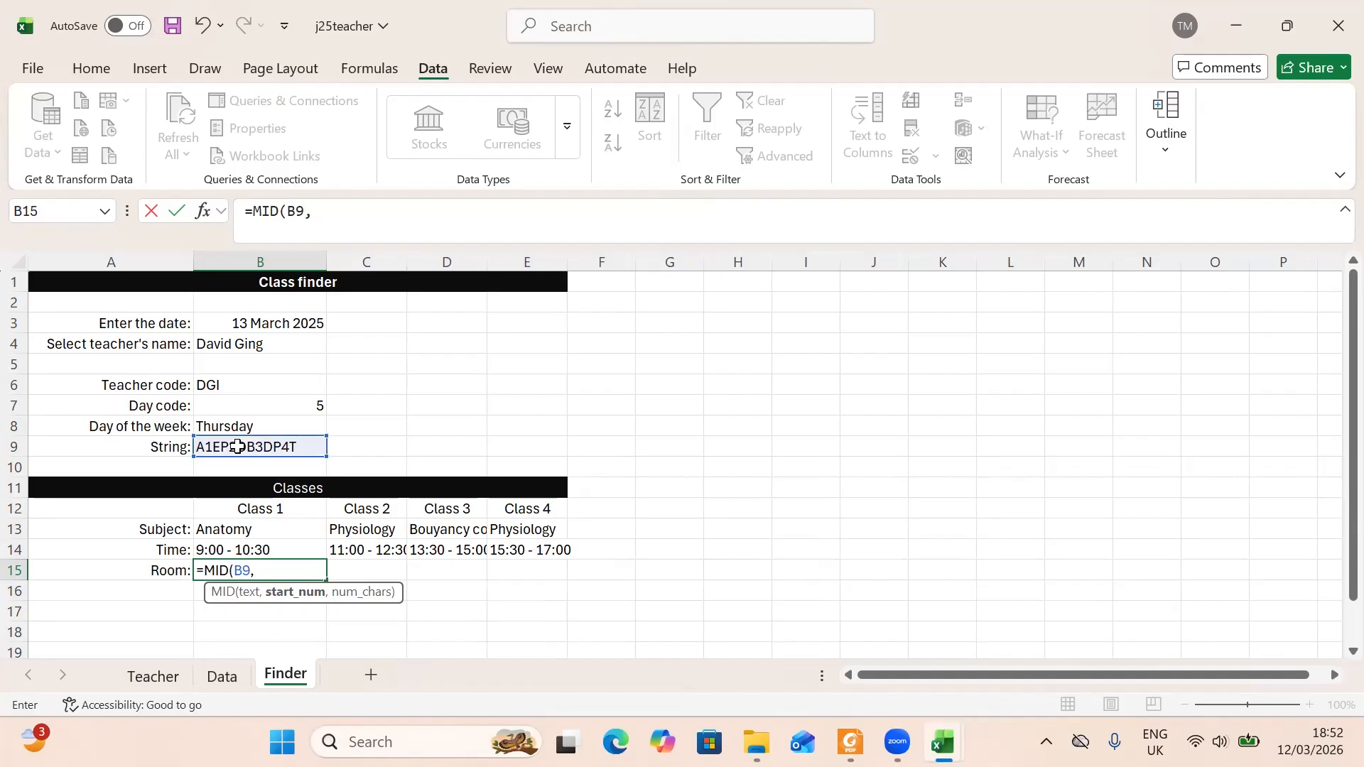
{"action": "type", "text": "3,1"}
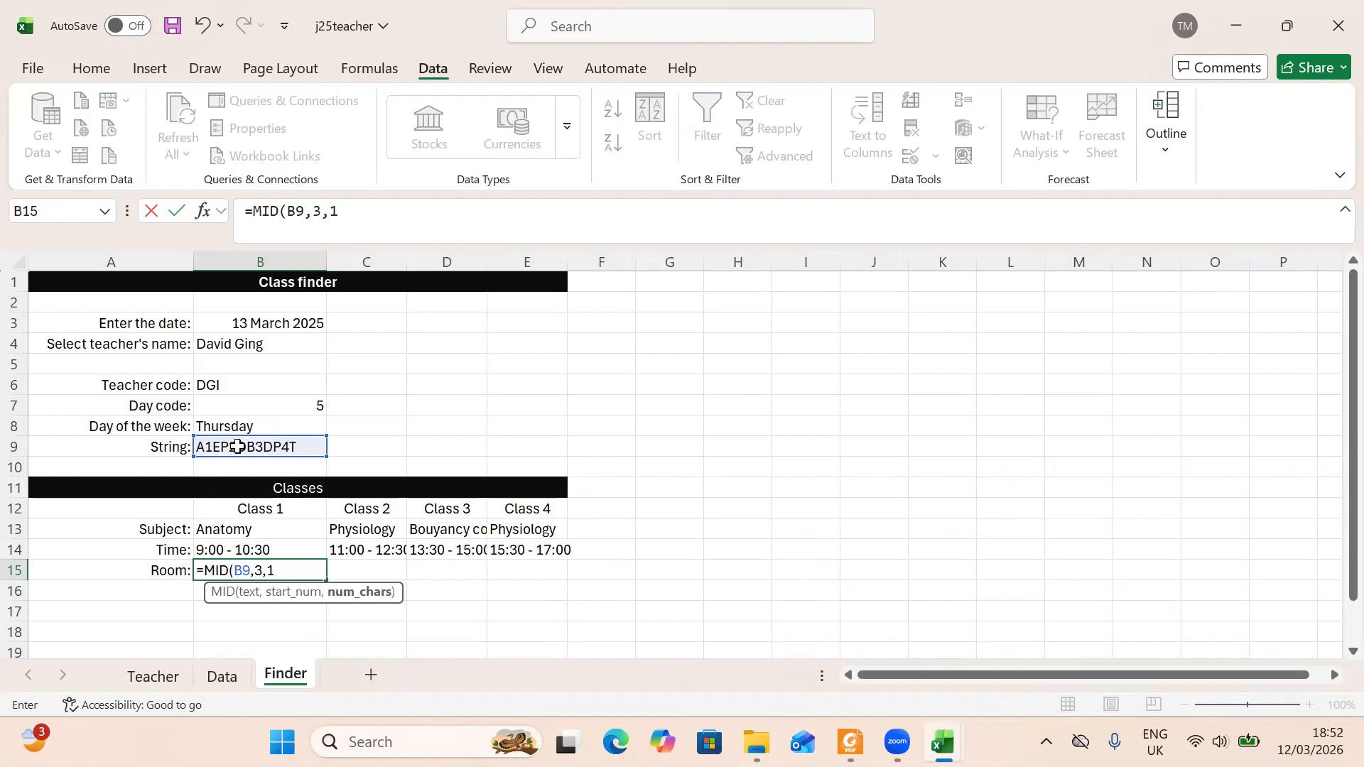
{"action": "type", "text": ")"}
{"action": "key", "text": "Return"}
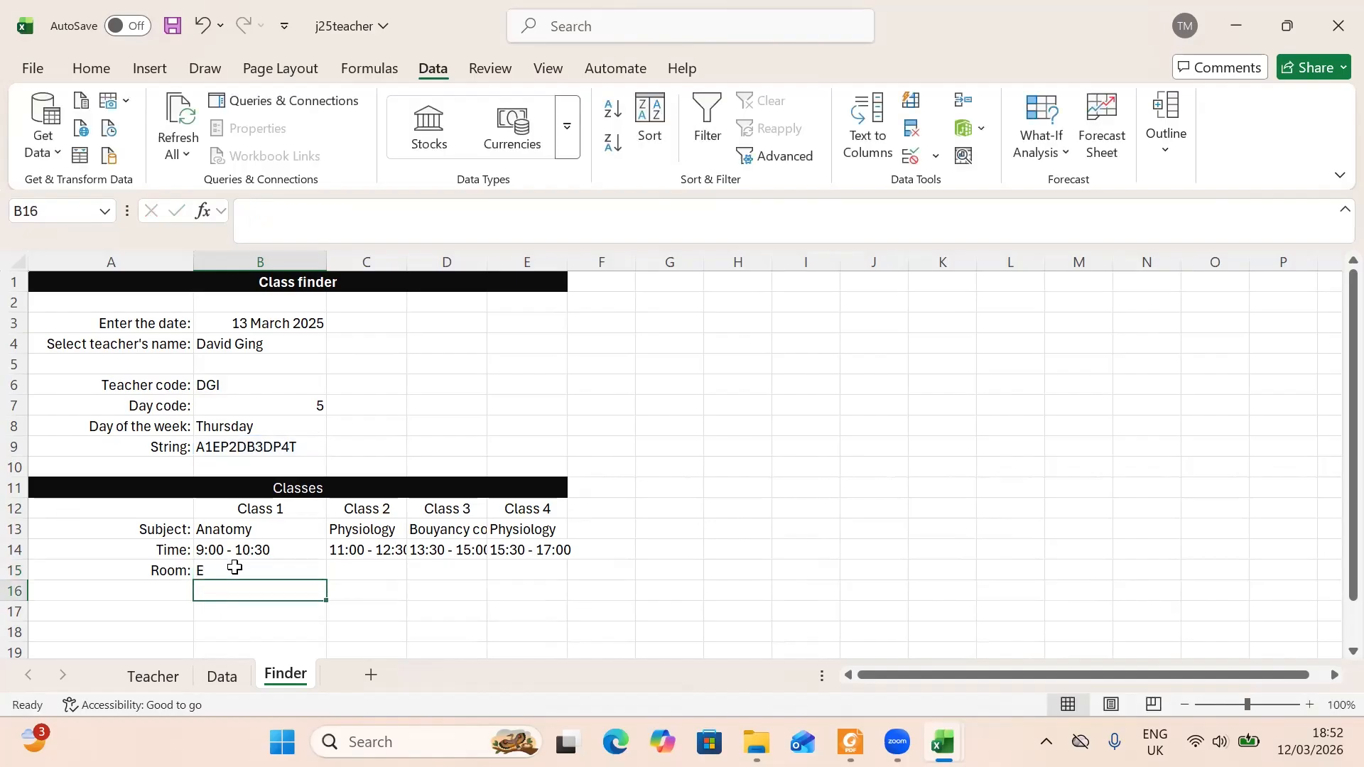
{"action": "left_click_drag", "start_coordinate": [234, 567], "coordinate": [225, 551]}
{"action": "left_click_drag", "start_coordinate": [202, 480], "coordinate": [213, 463]}
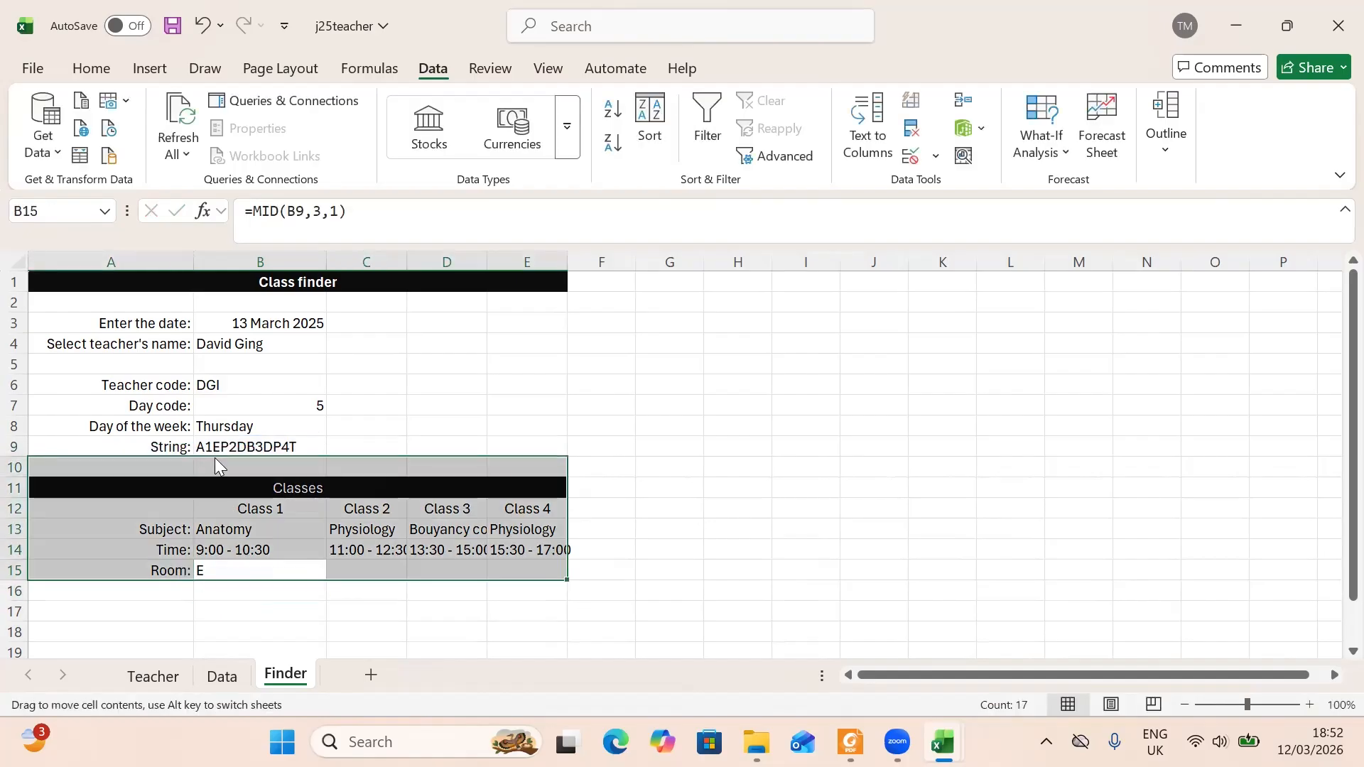
{"action": "left_click", "coordinate": [372, 410]}
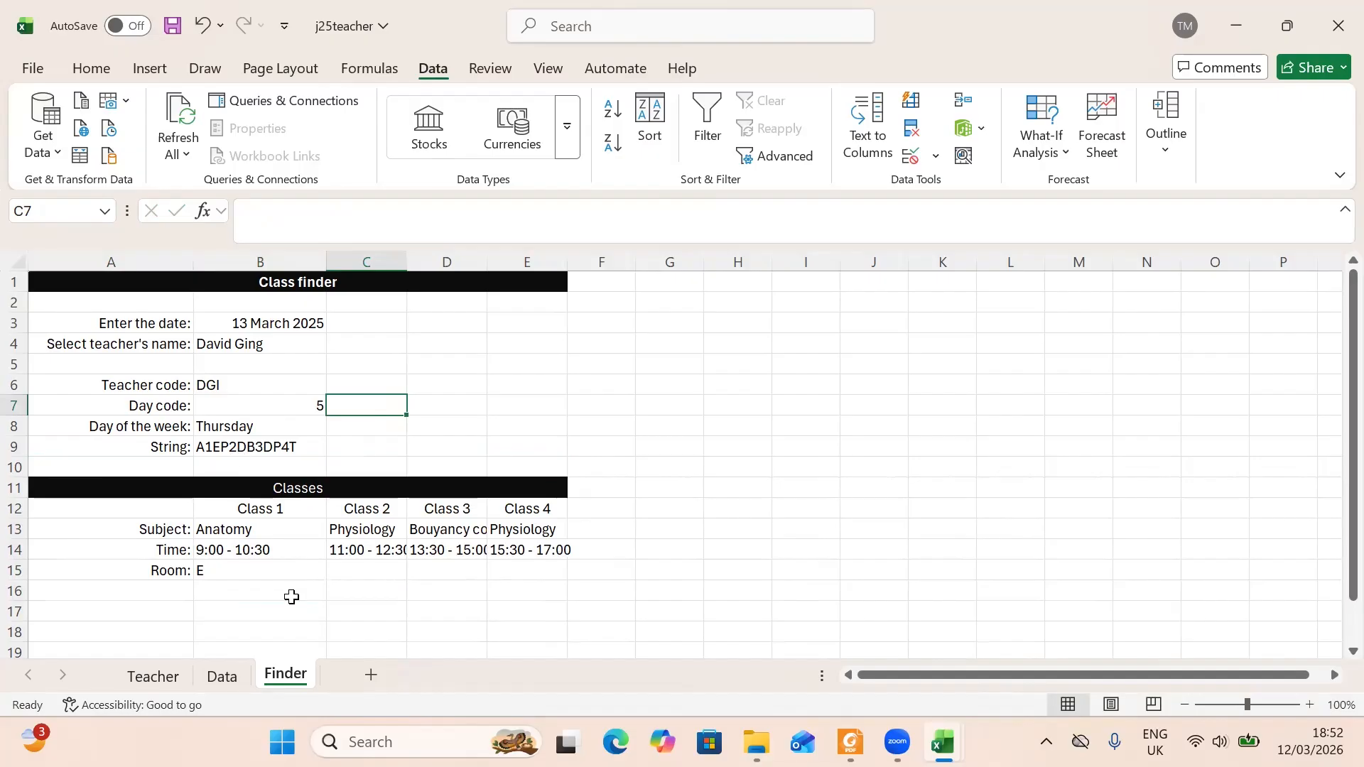
- Make the string reference in the B15 room formula absolute as $B$9
{"action": "left_click", "coordinate": [311, 565]}
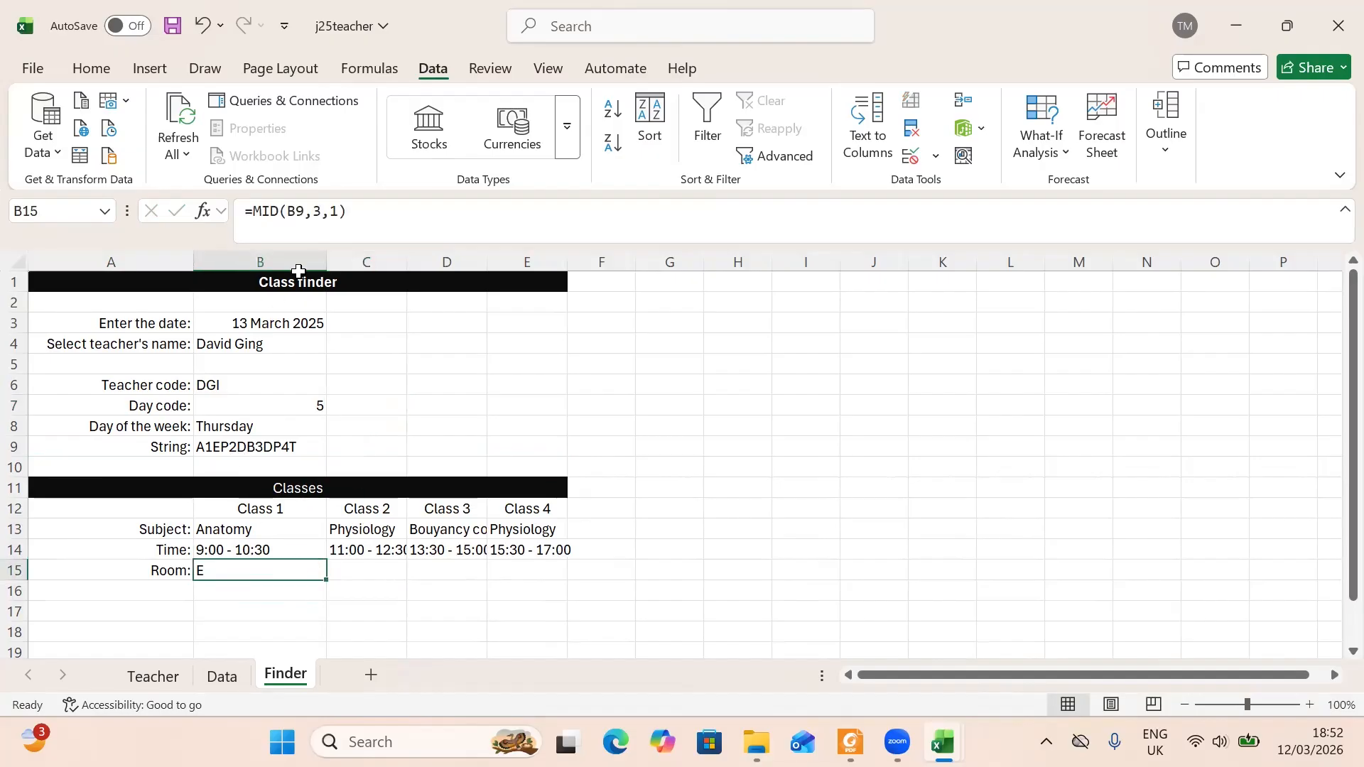
{"action": "left_click", "coordinate": [297, 218]}
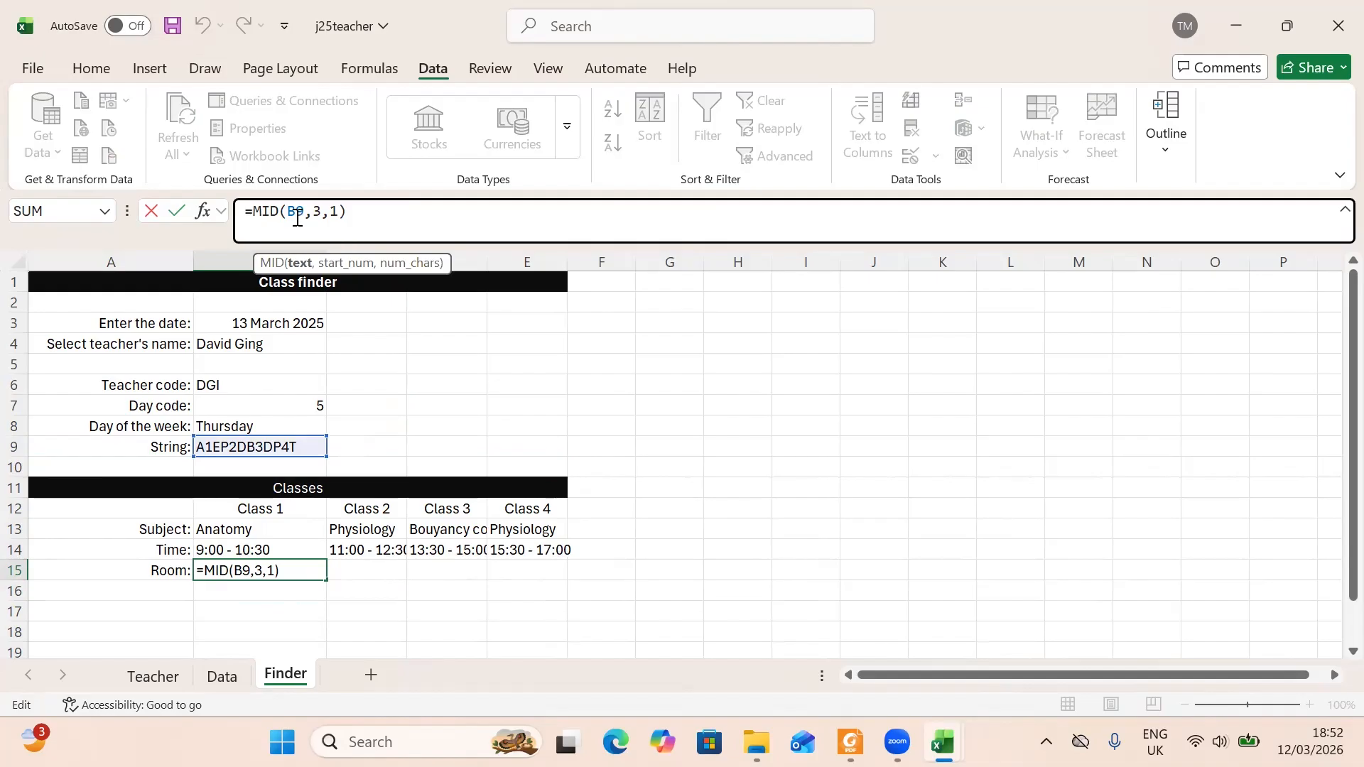
{"action": "type", "text": "$"}
{"action": "left_click", "coordinate": [287, 211]}
{"action": "type", "text": "$"}
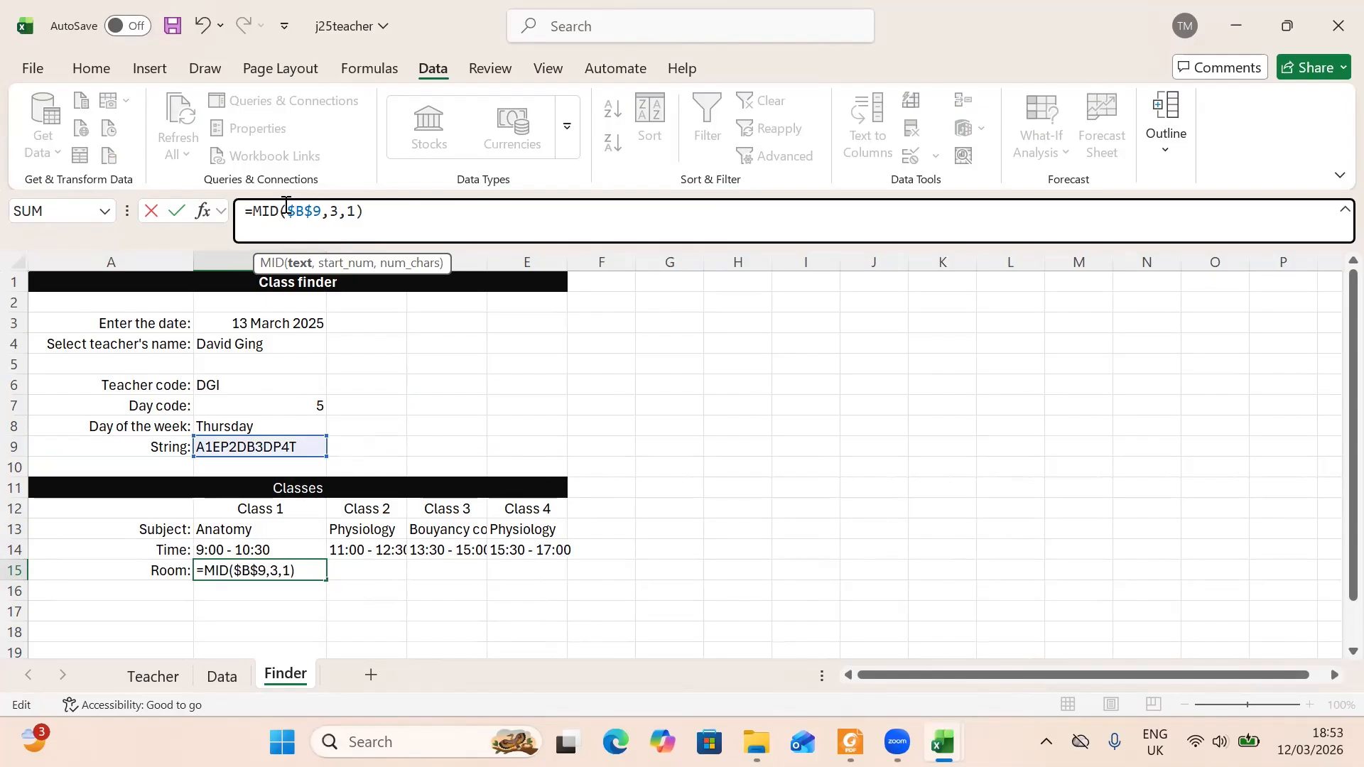
{"action": "key", "text": "Return"}
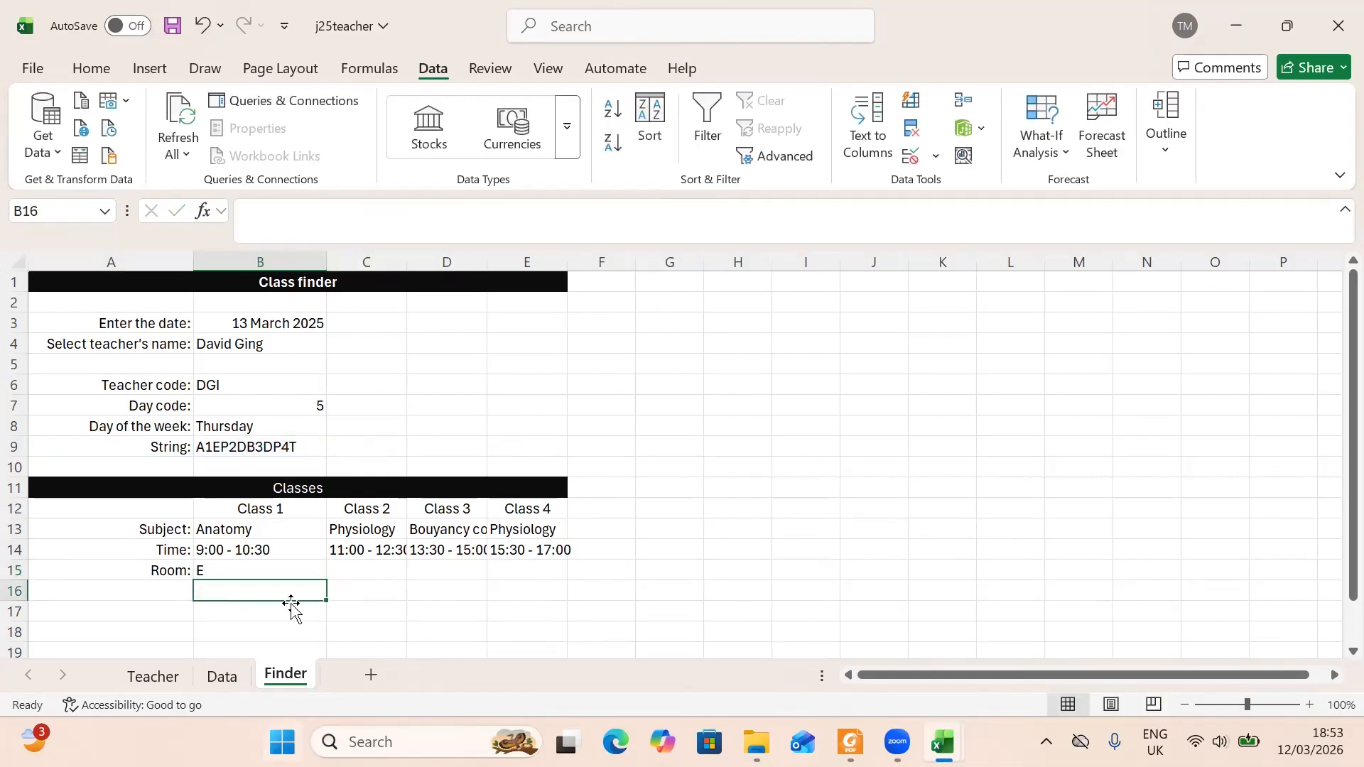
- Copy the B15 room formula across to the Class 2 to Class 4 cells, clearing the surplus copy in F15
{"action": "left_click", "coordinate": [272, 574]}
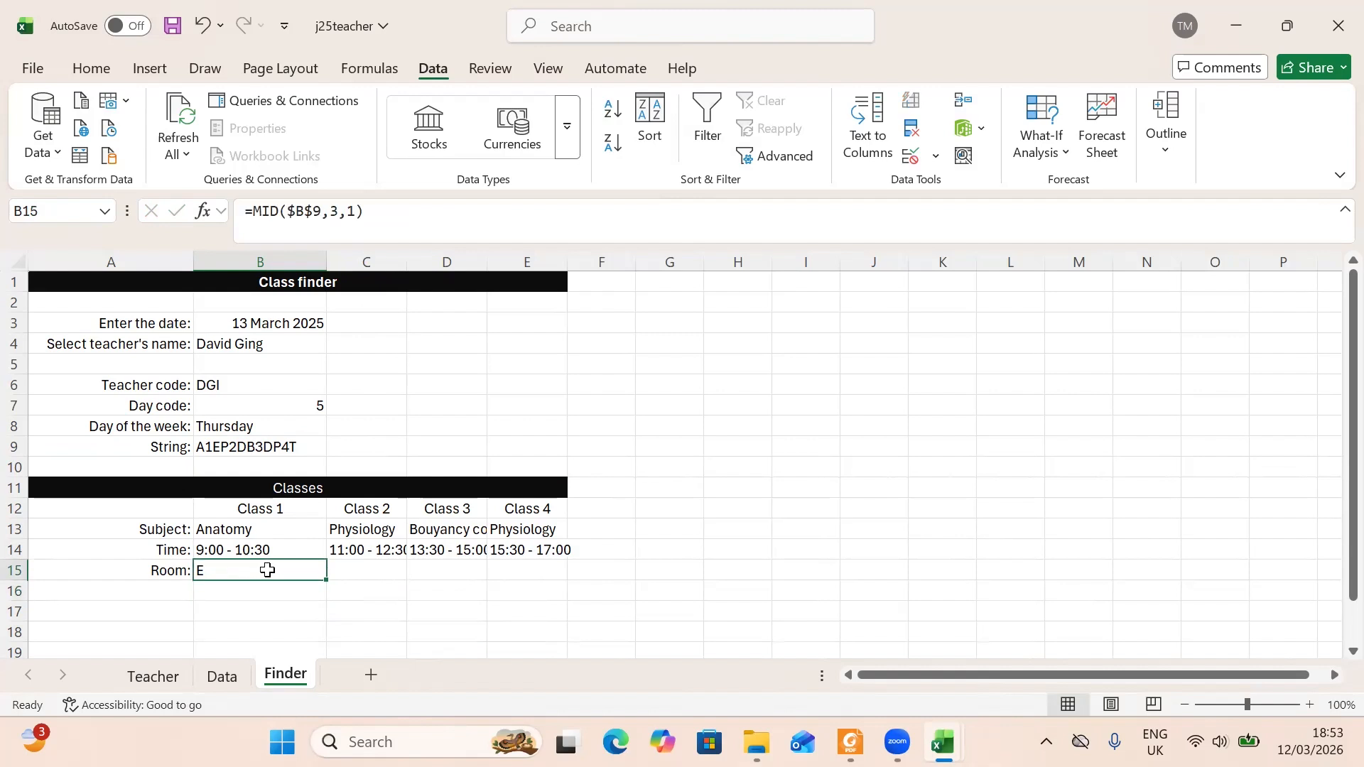
{"action": "left_click_drag", "start_coordinate": [322, 581], "coordinate": [607, 585]}
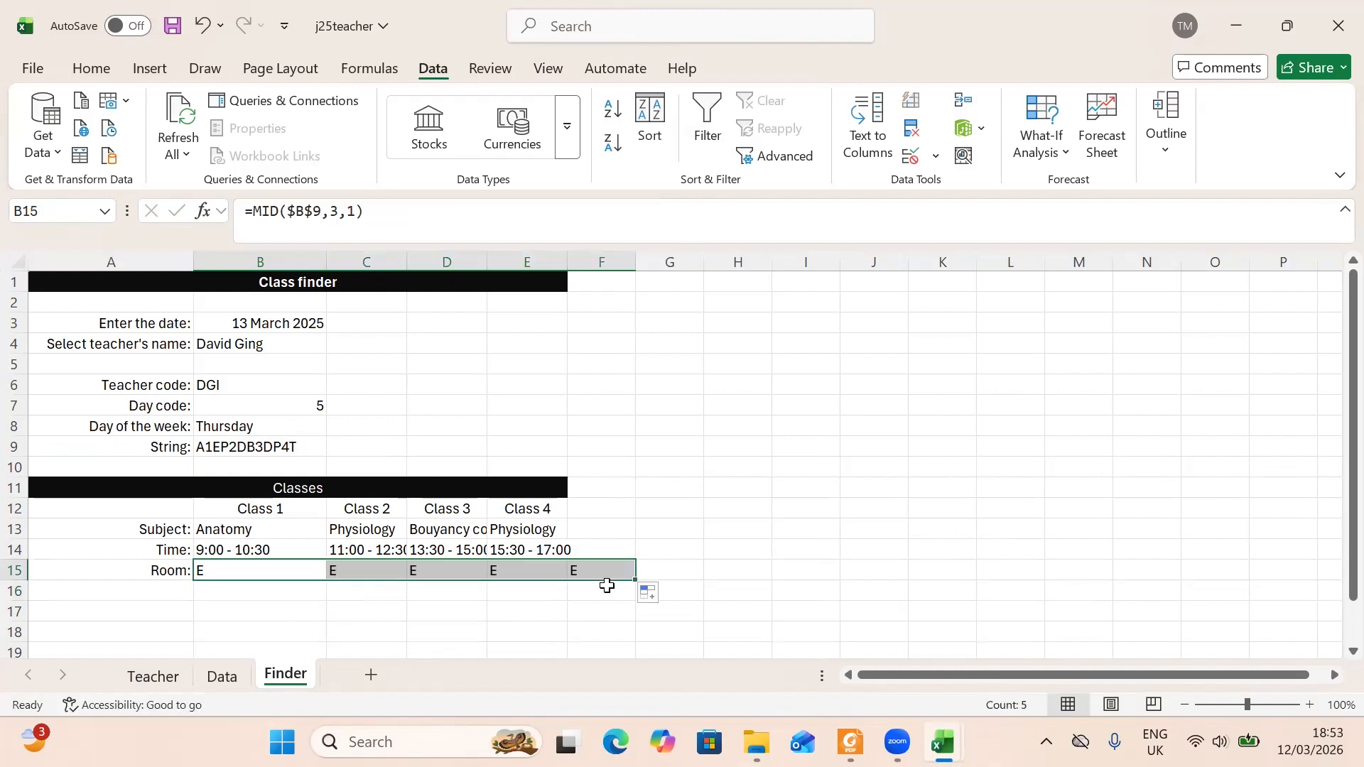
{"action": "left_click", "coordinate": [605, 575]}
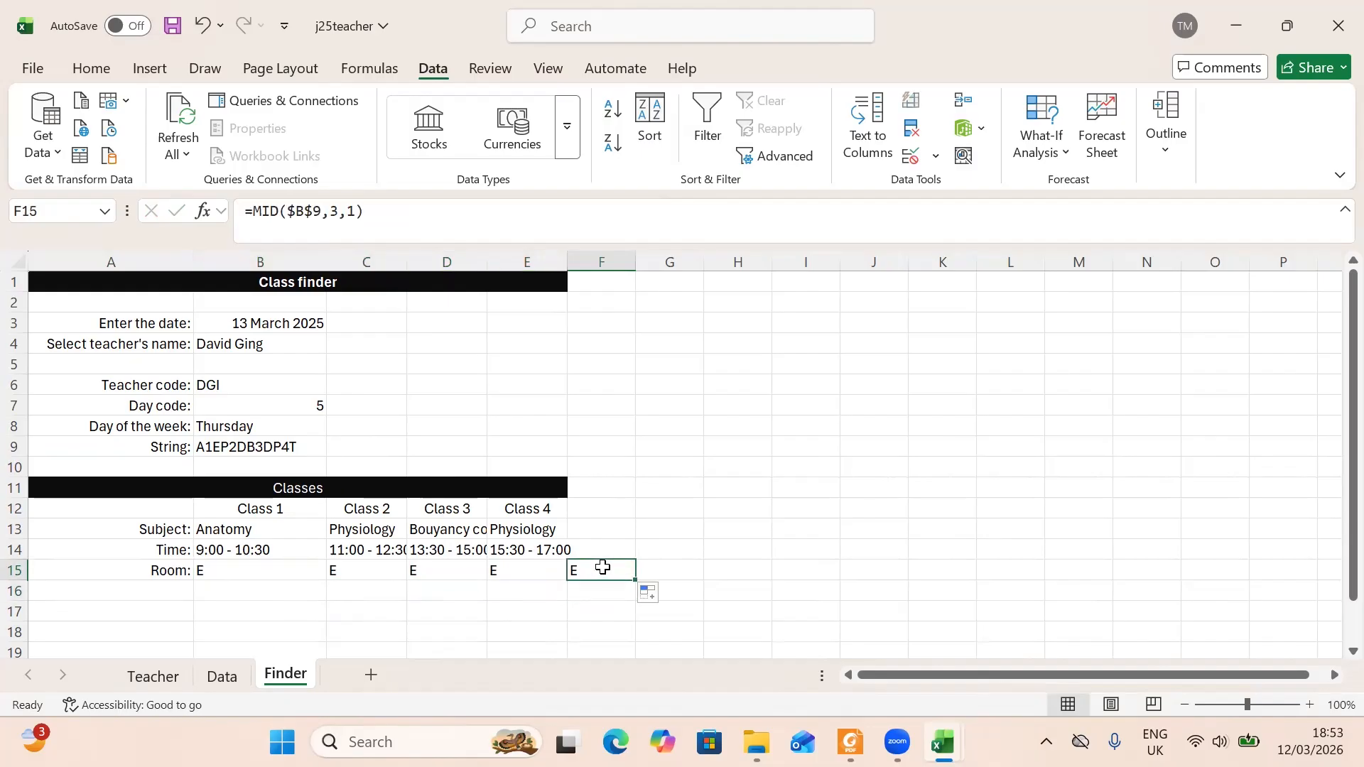
{"action": "double_click", "coordinate": [603, 567]}
- Change the MID start position in the Class 2 room formula in C15 to 6
{"action": "left_click", "coordinate": [372, 573]}
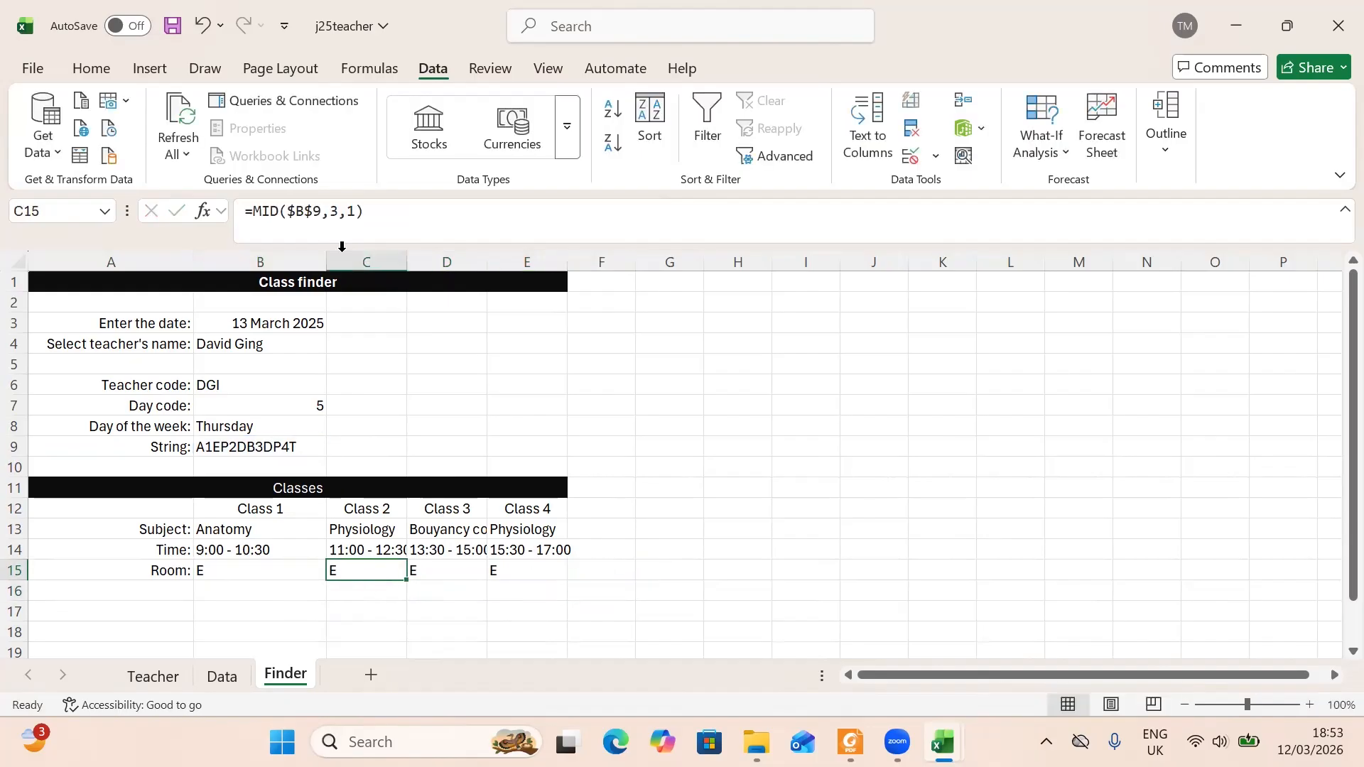
{"action": "left_click", "coordinate": [343, 211]}
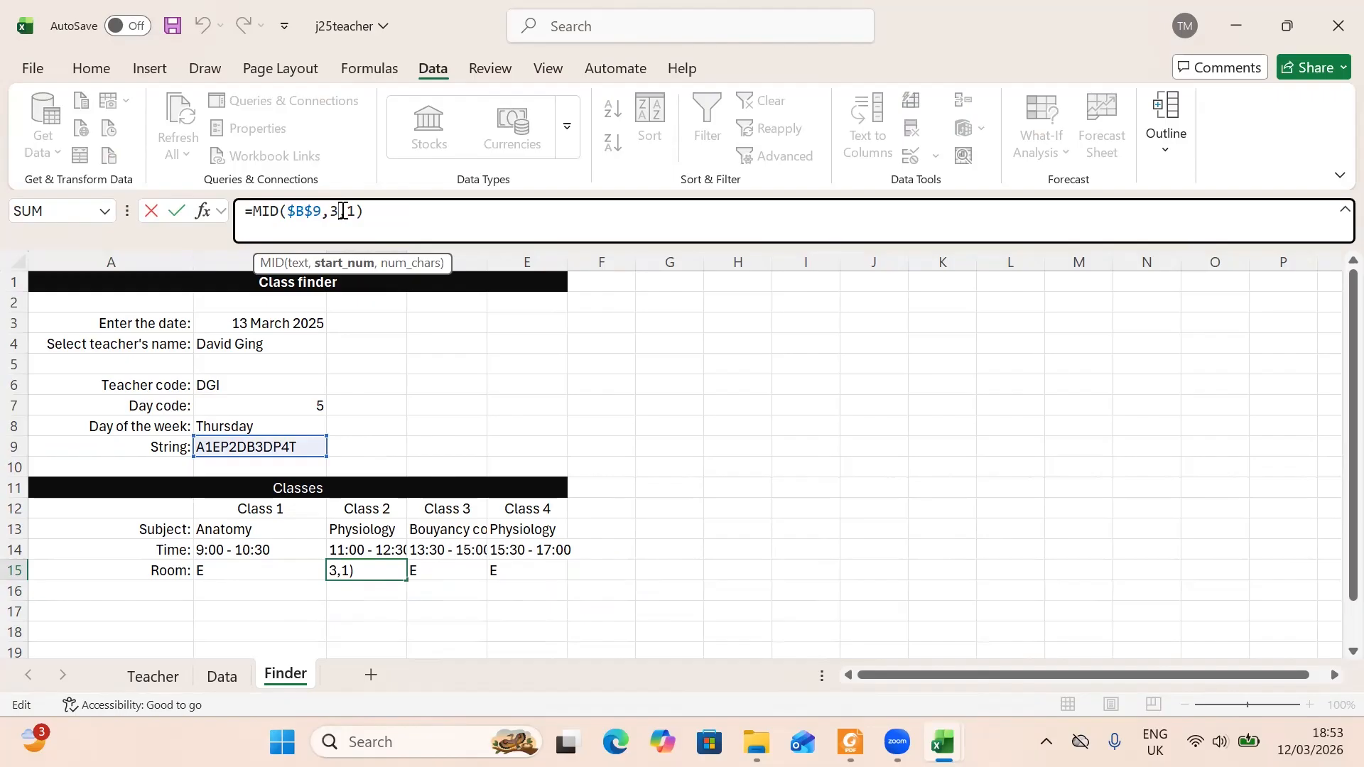
{"action": "key", "text": "BackSpace"}
{"action": "type", "text": "6"}
{"action": "left_click", "coordinate": [468, 586]}
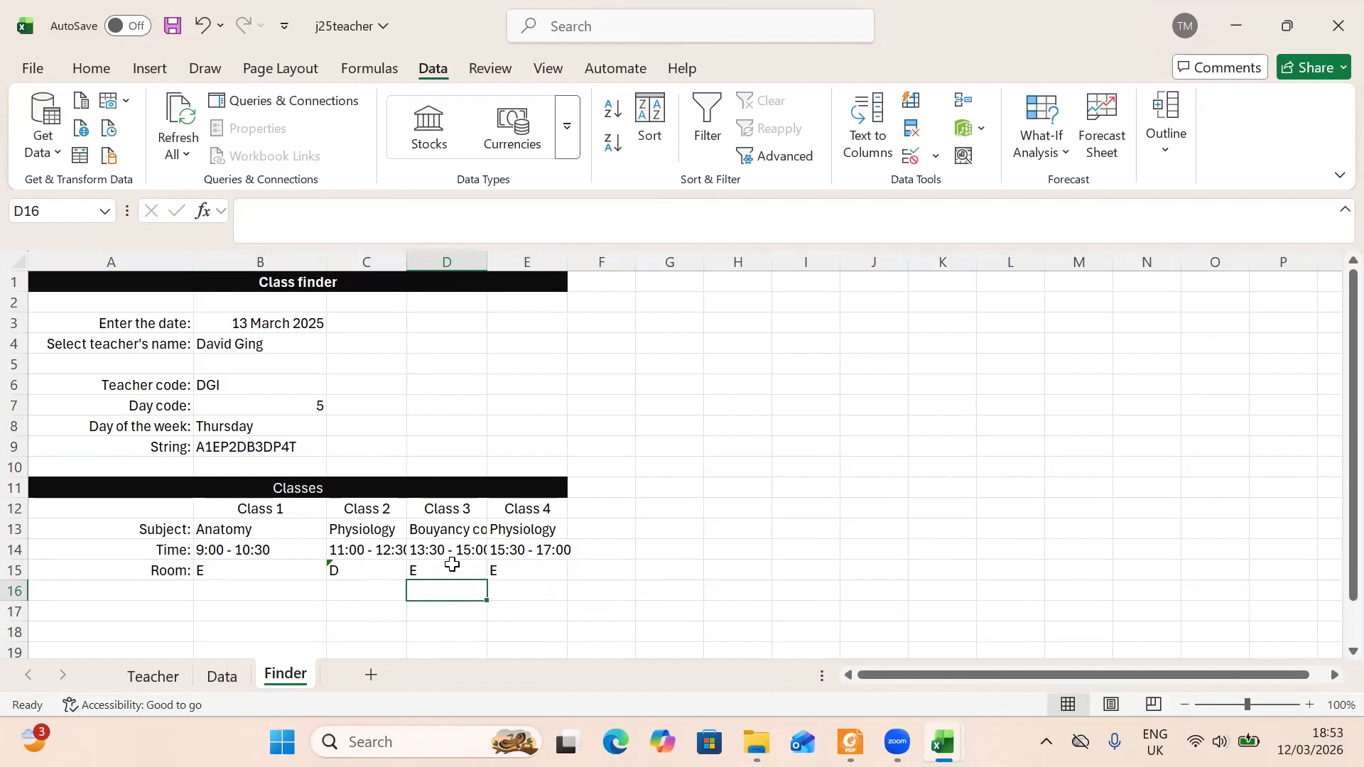
- Change the MID start position in the Class 3 room formula in D15 to 9
{"action": "left_click", "coordinate": [450, 562]}
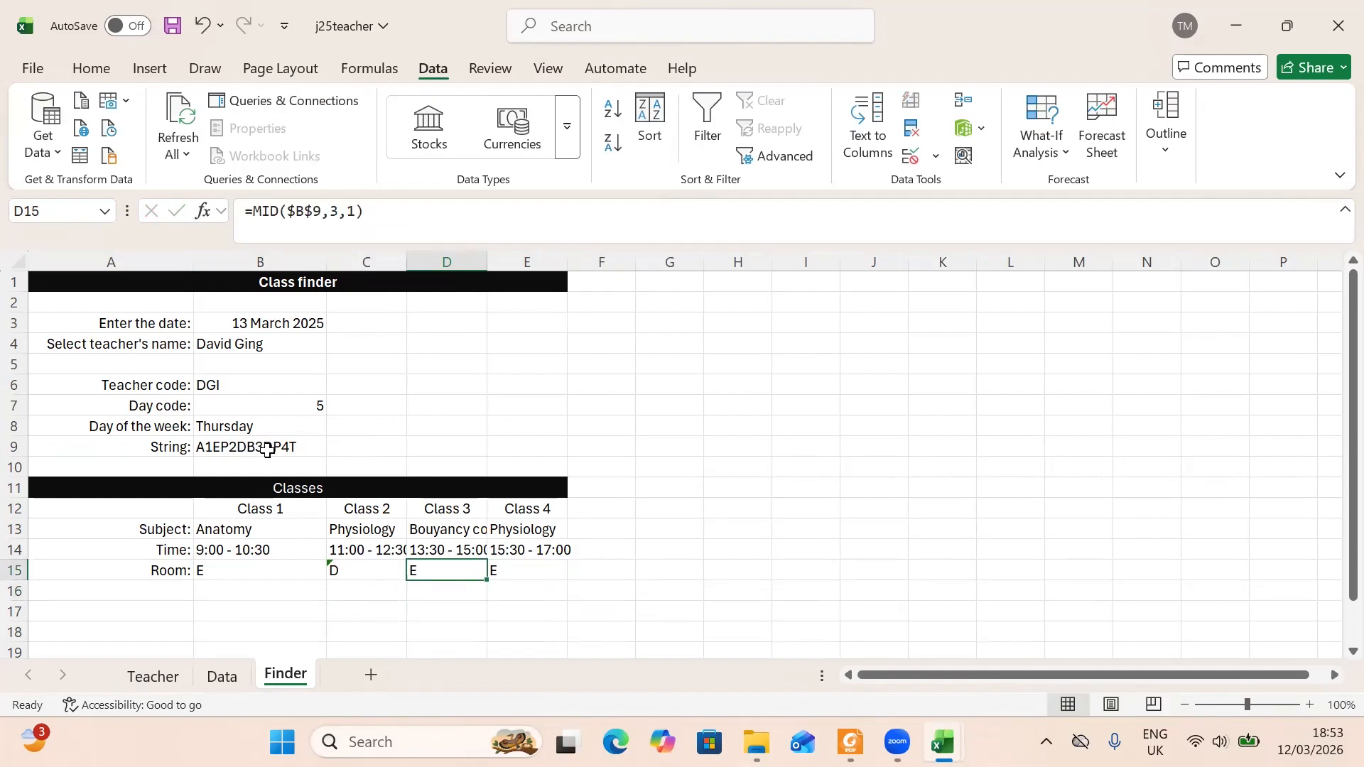
{"action": "left_click", "coordinate": [341, 211]}
{"action": "key", "text": "BackSpace"}
{"action": "type", "text": "9"}
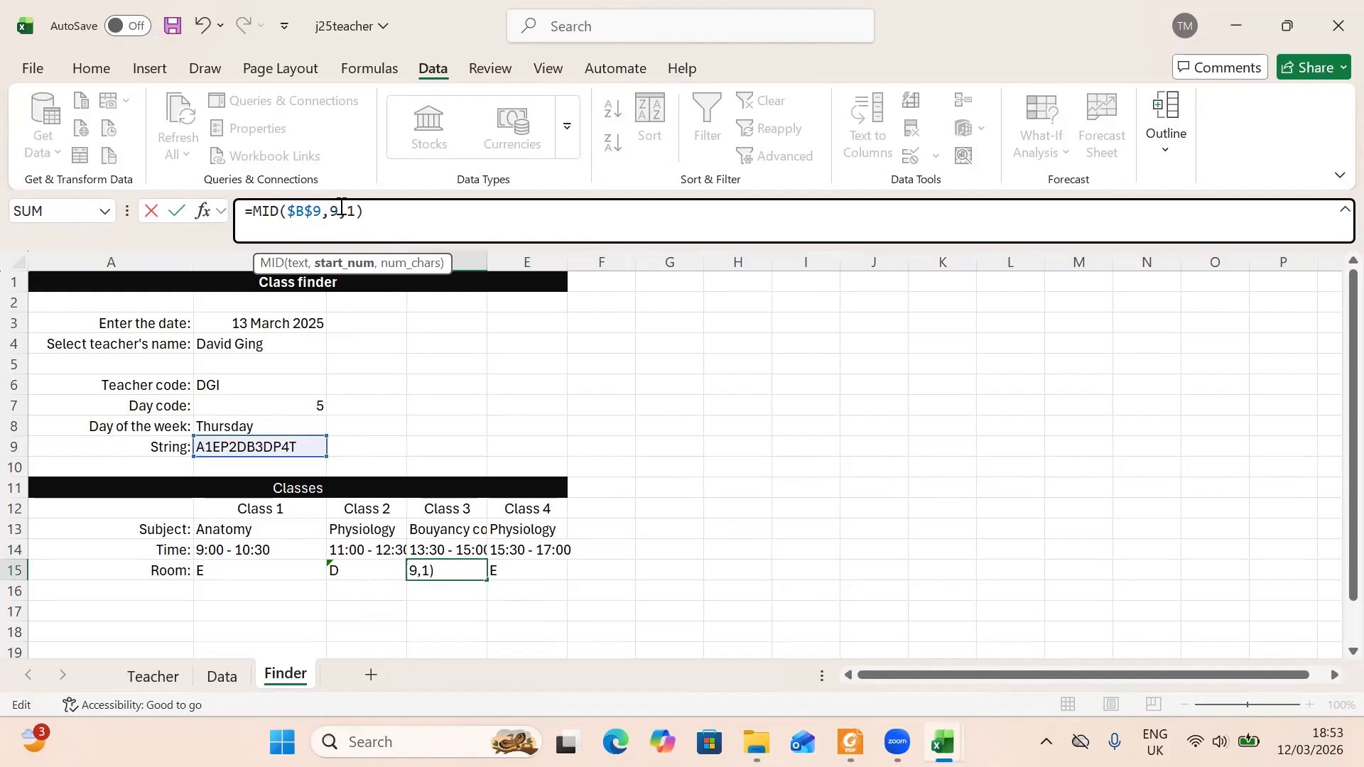
- Change the MID start position in the Class 4 room formula in E15 to 12 and enter it
{"action": "left_click", "coordinate": [553, 567]}
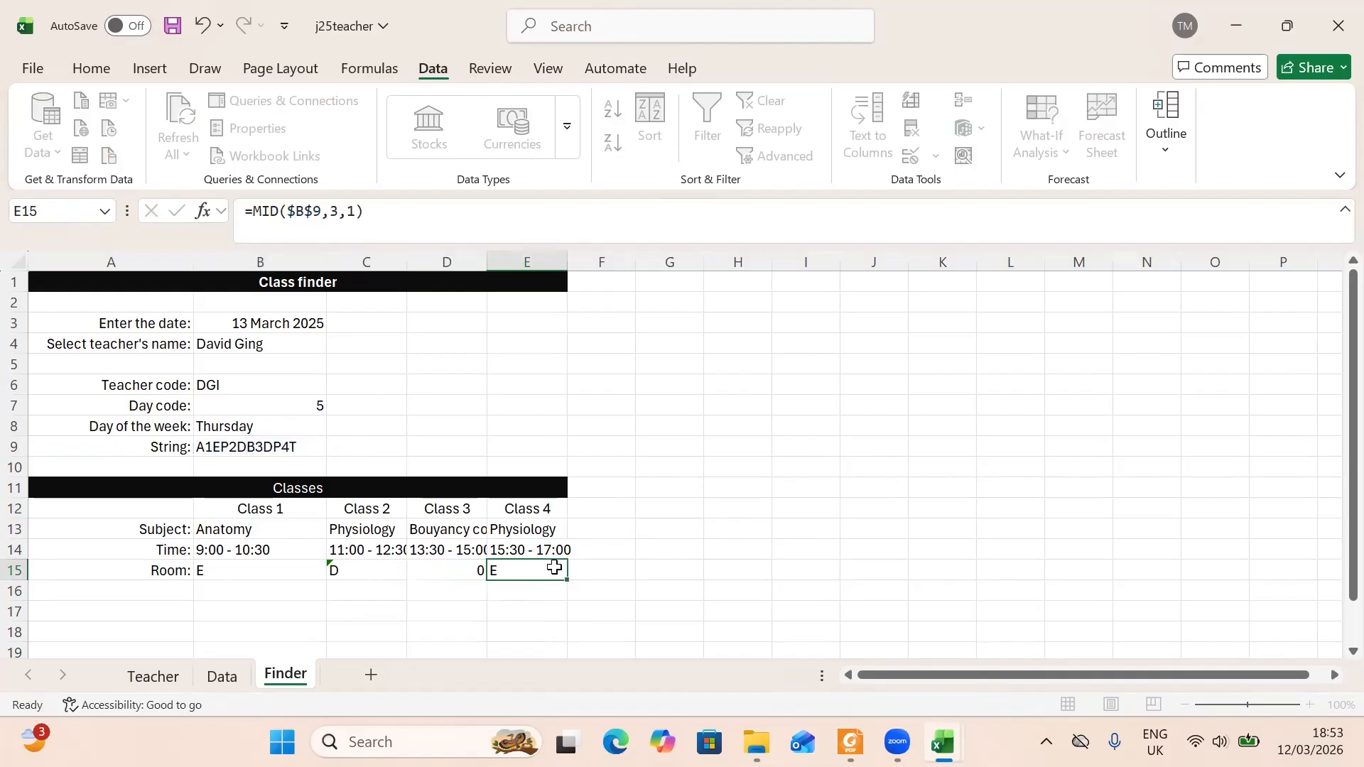
{"action": "left_click", "coordinate": [336, 210]}
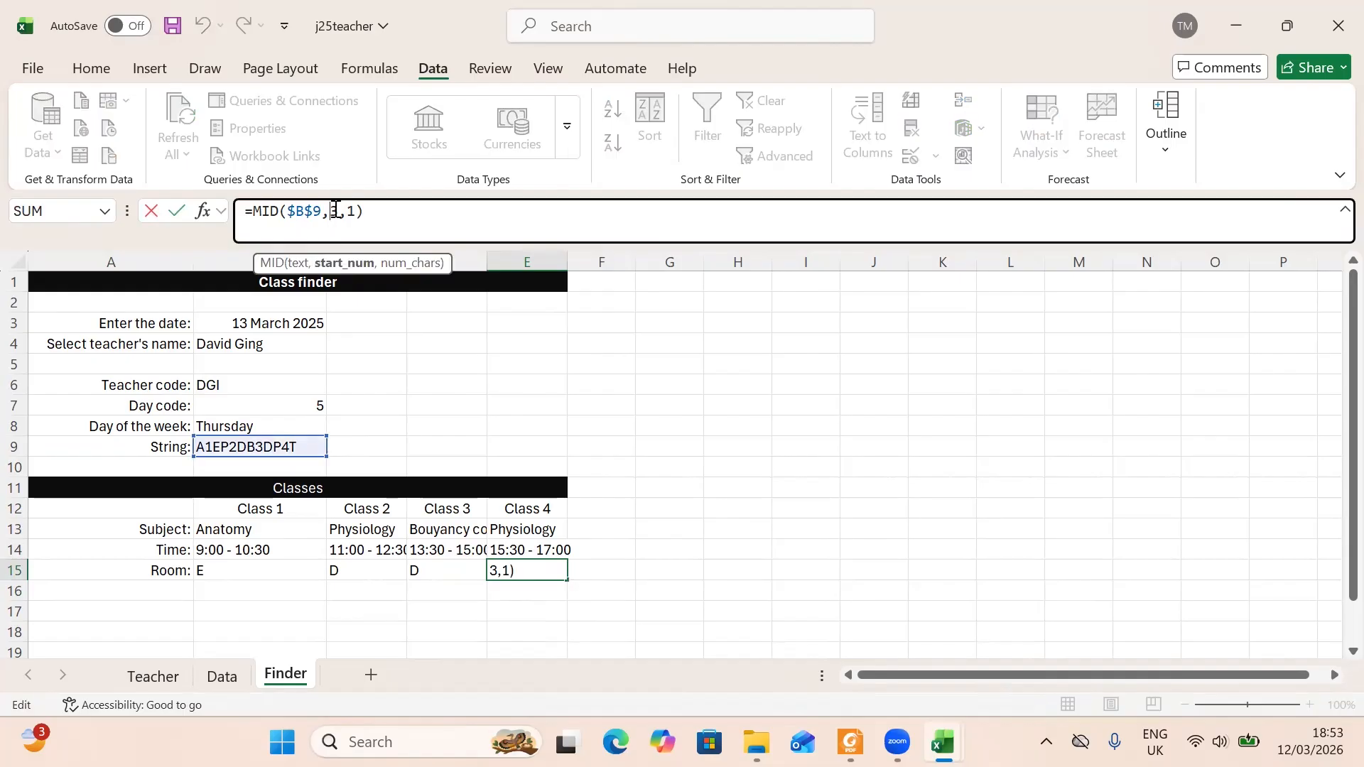
{"action": "key", "text": "BackSpace"}
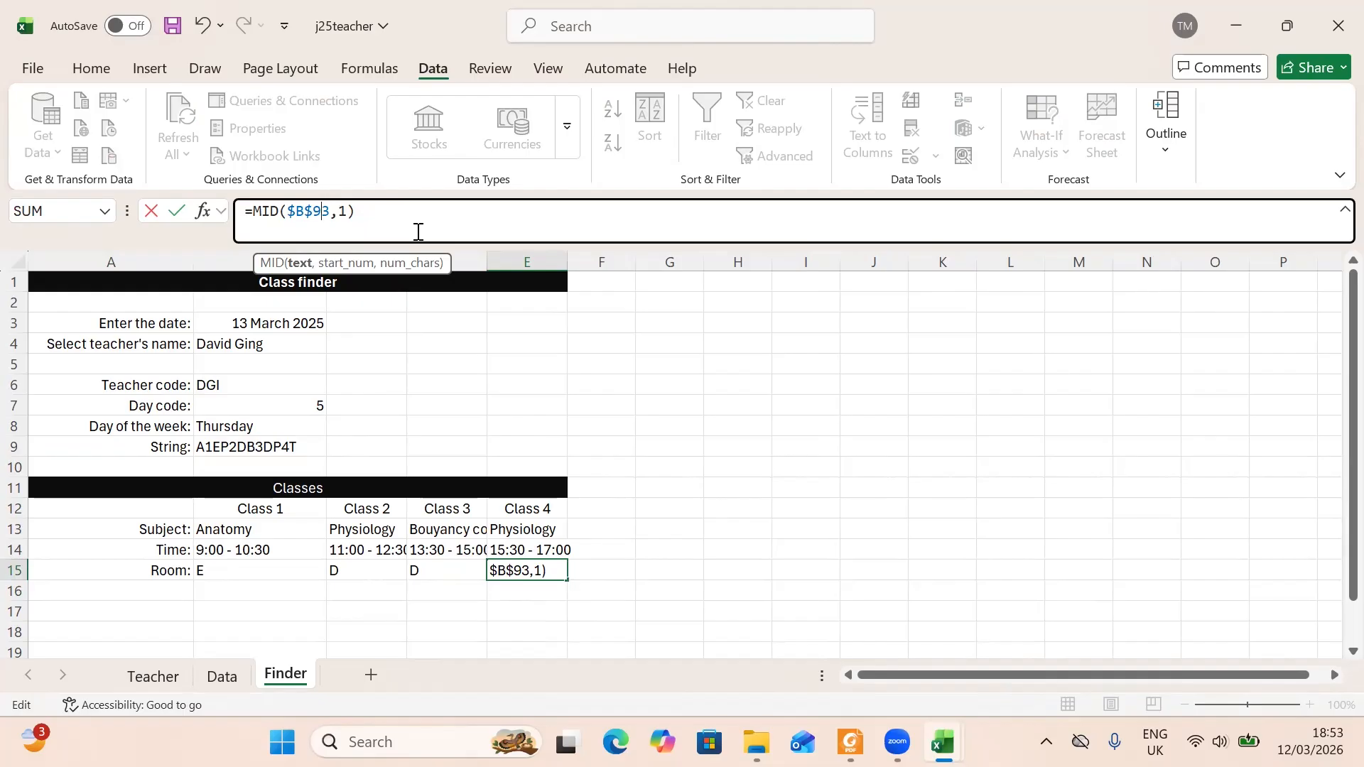
{"action": "type", "text": ","}
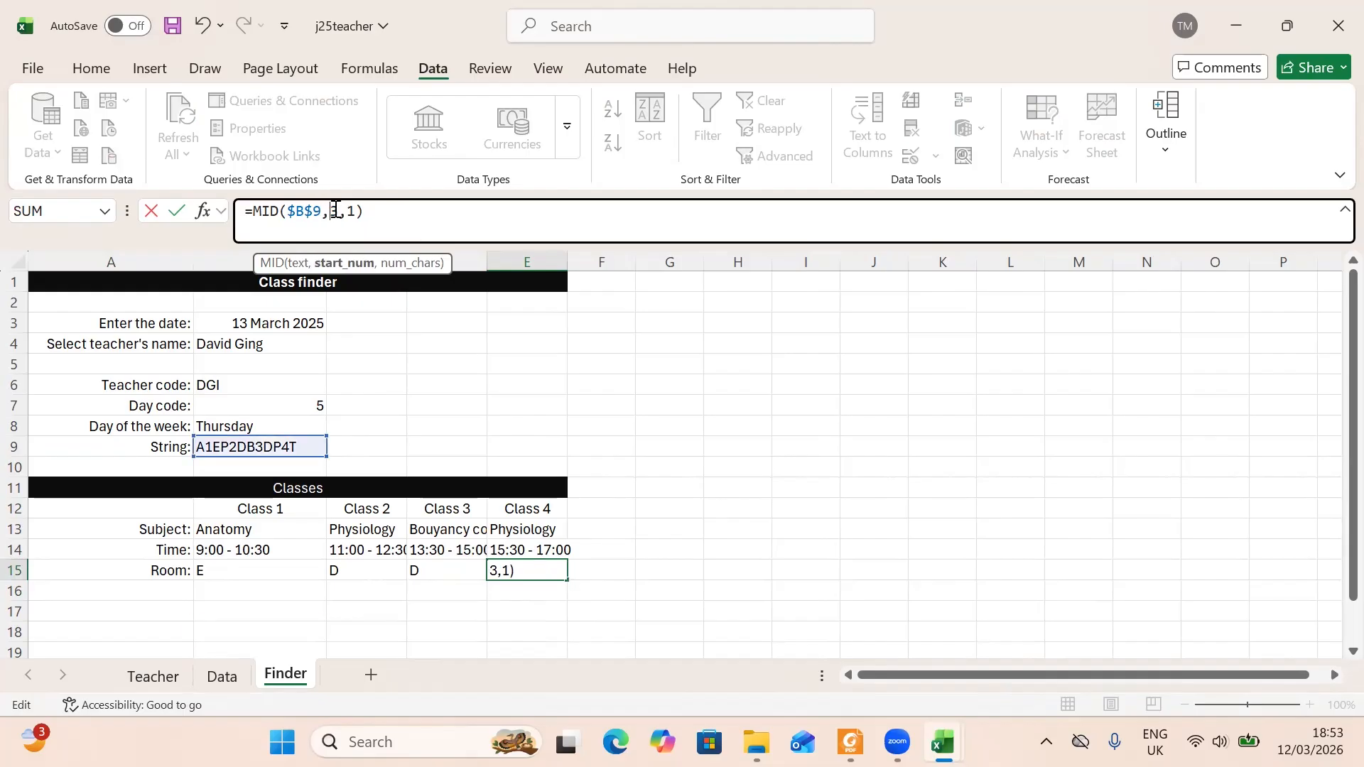
{"action": "key", "text": "BackSpace"}
{"action": "type", "text": "112"}
{"action": "key", "text": "BackSpace"}
{"action": "key", "text": "BackSpace"}
{"action": "type", "text": "2"}
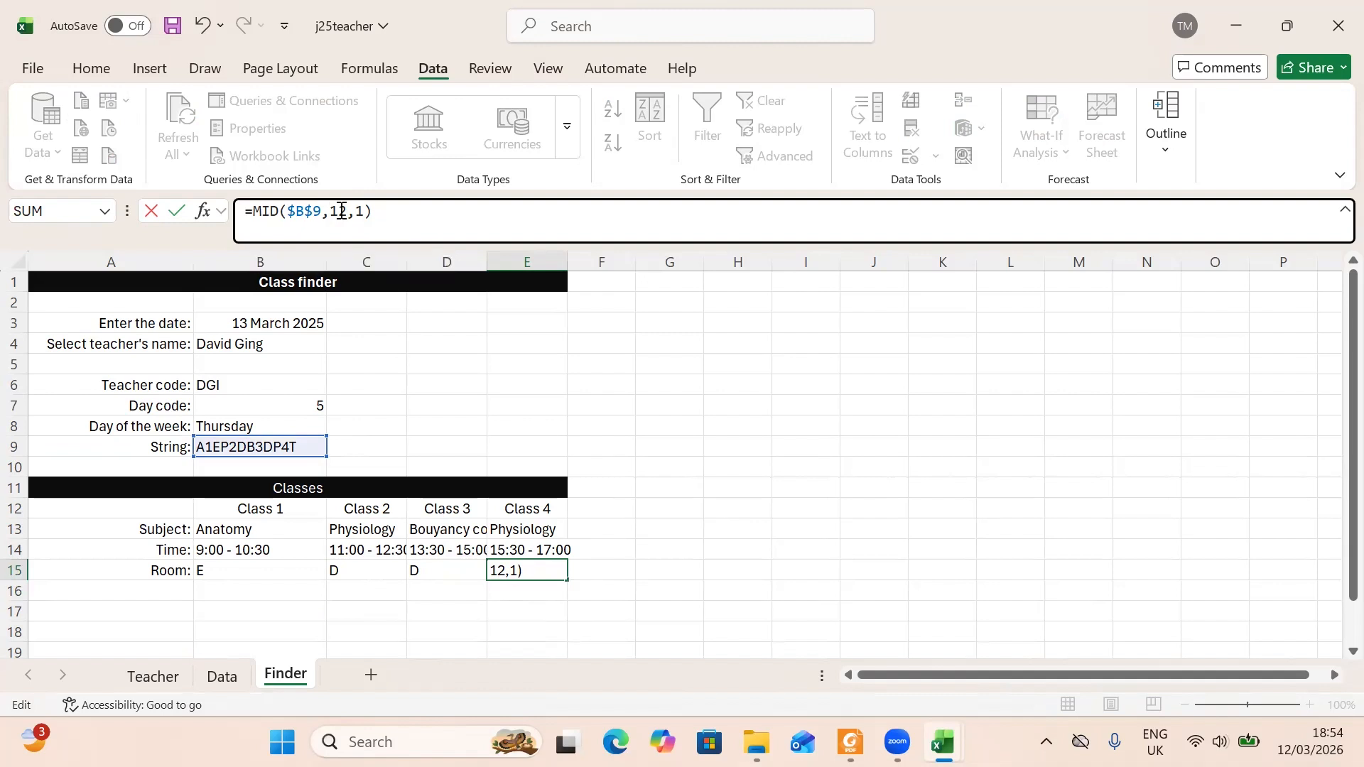
{"action": "key", "text": "Return"}
{"action": "left_click", "coordinate": [661, 438]}
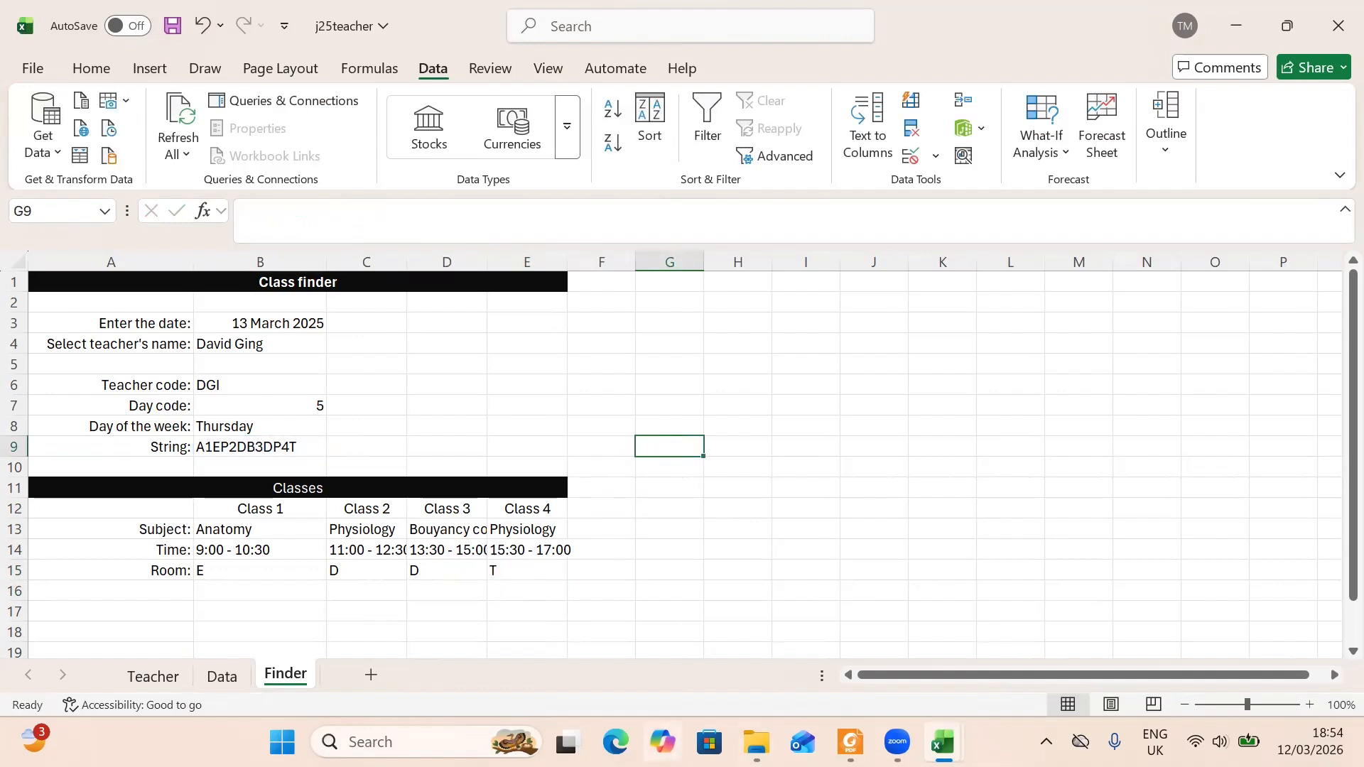
- Switch to the exam paper PDF in Foxit Reader, read task 11 on editing B13 to E15, and return to the j25teacher workbook
{"action": "left_click", "coordinate": [850, 742]}
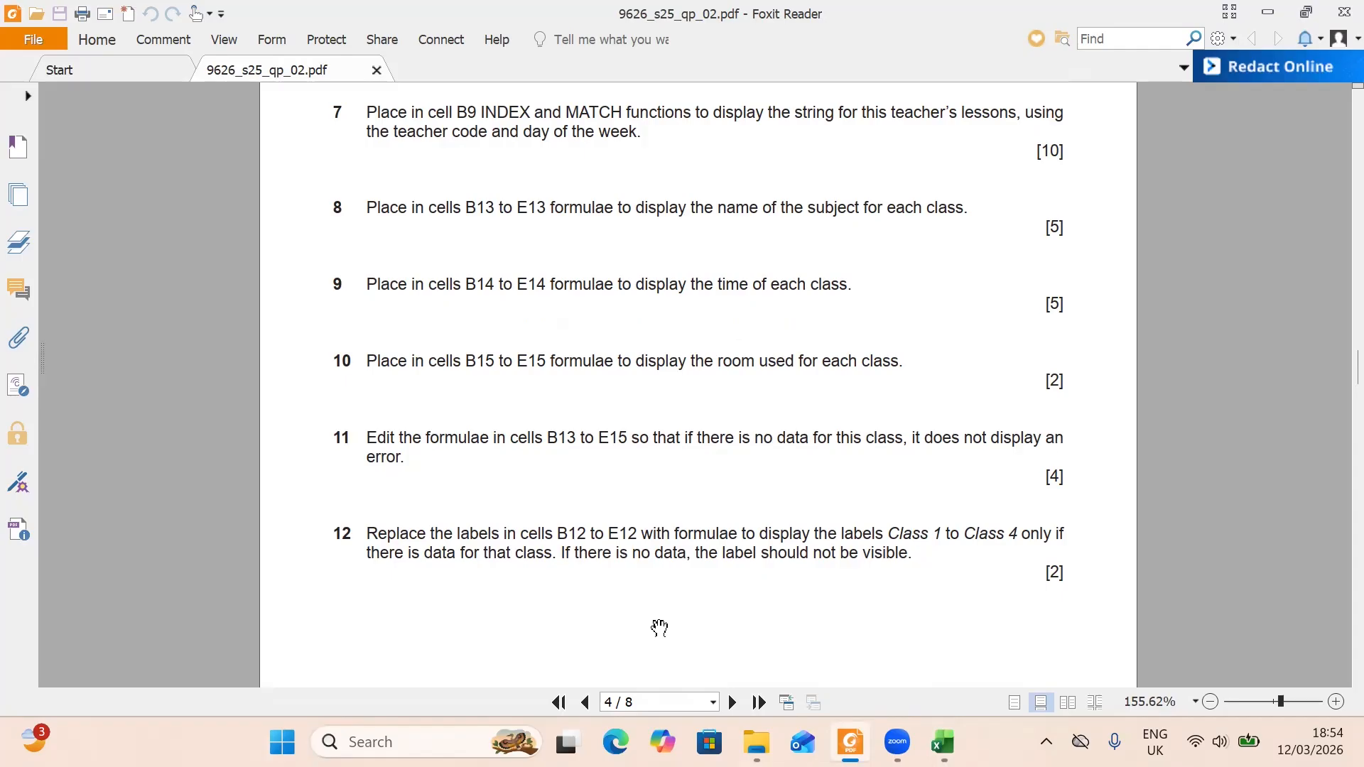
{"action": "mouse_move", "coordinate": [942, 742]}
{"action": "left_click", "coordinate": [838, 636]}
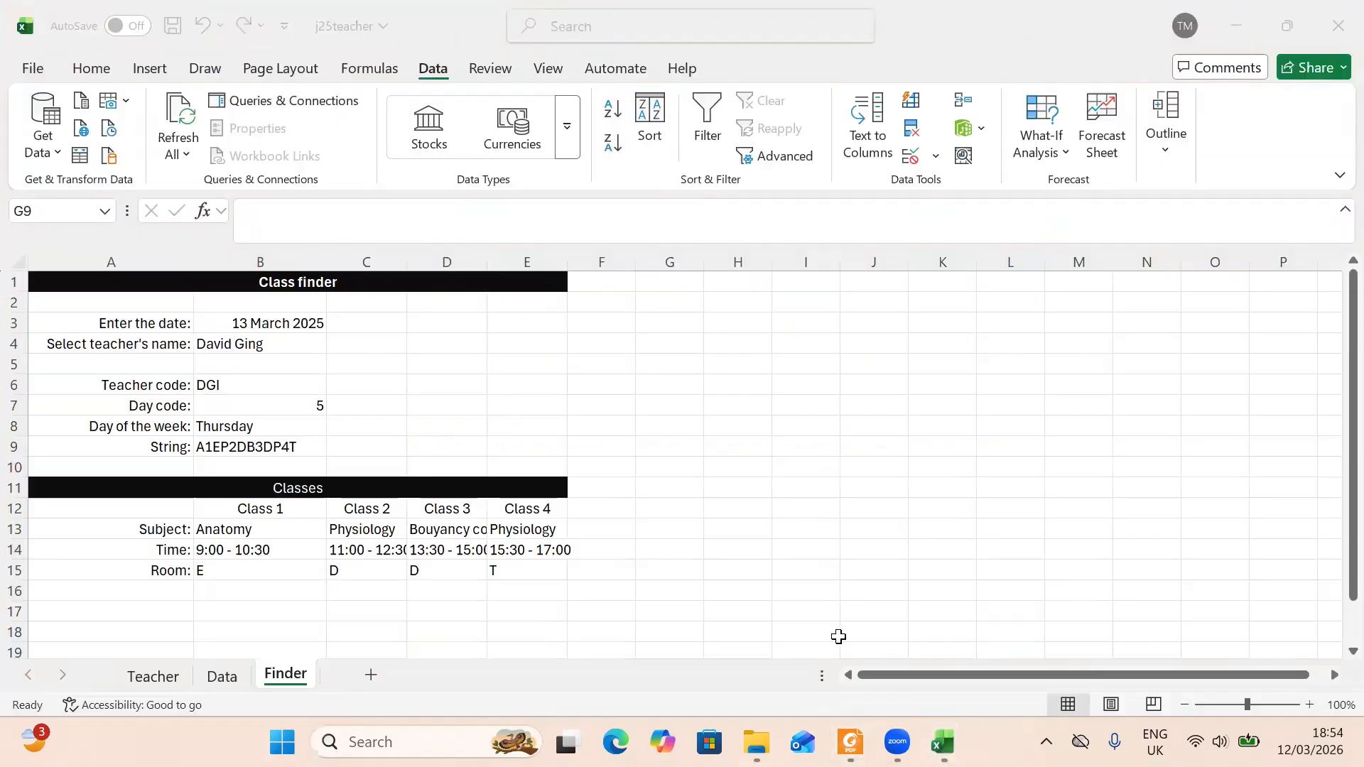
- Wrap the Class 1 subject VLOOKUP in B13 in IFERROR with an empty string ("") as the error value
{"action": "left_click", "coordinate": [238, 525]}
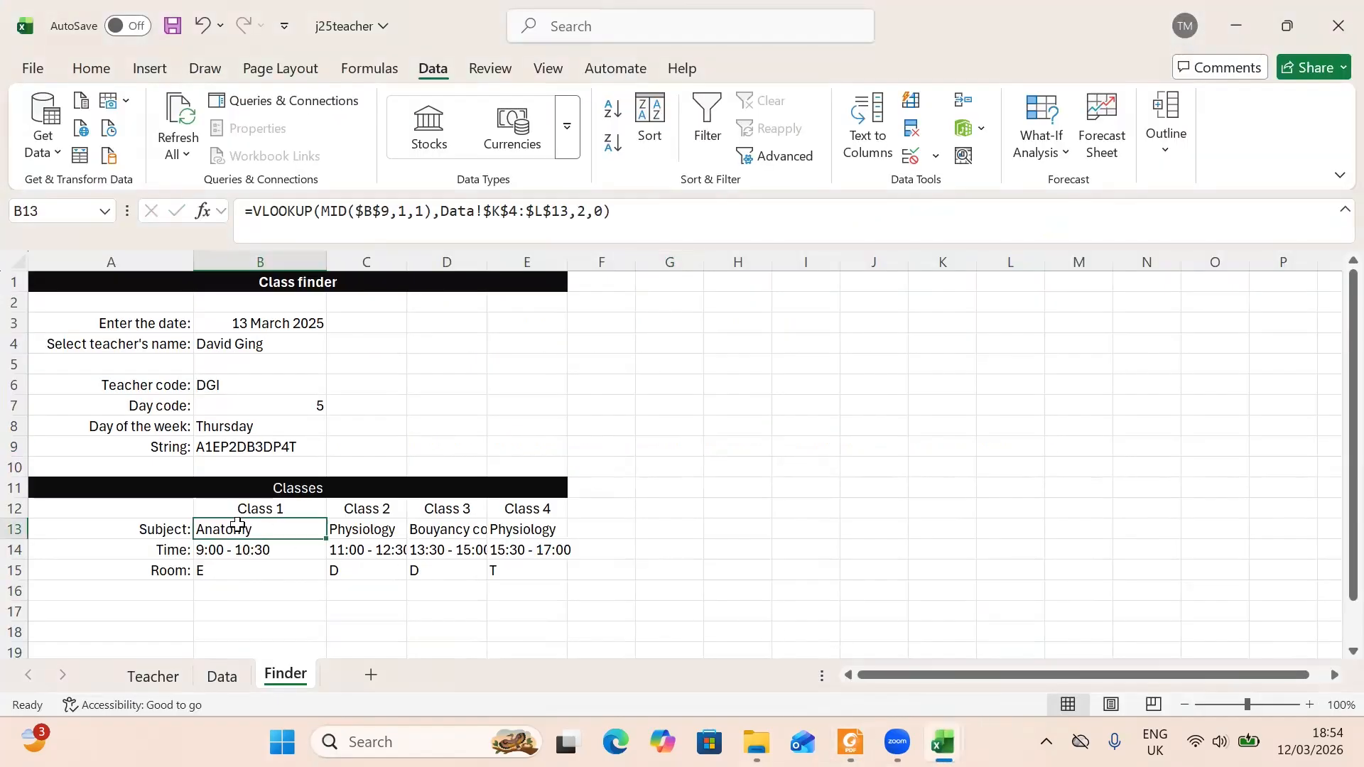
{"action": "left_click", "coordinate": [257, 212]}
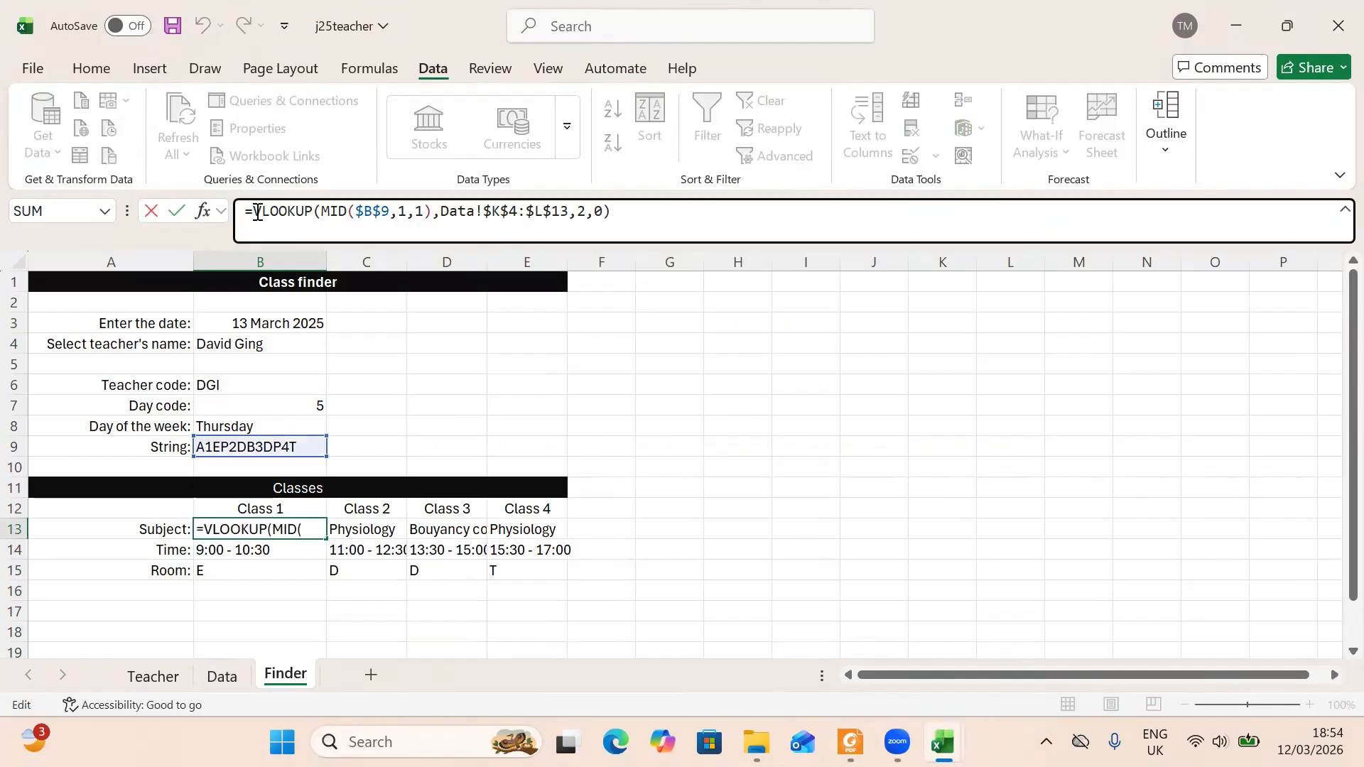
{"action": "type", "text": "if"}
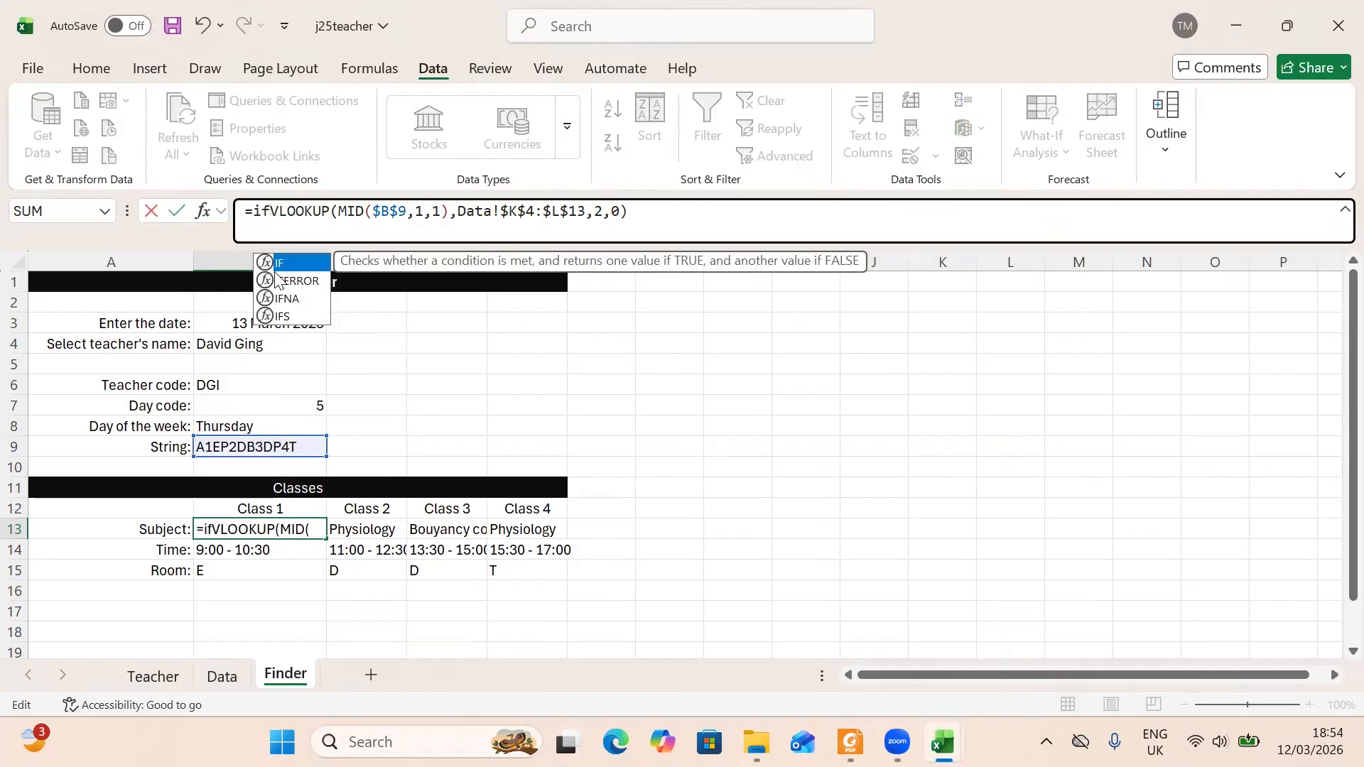
{"action": "double_click", "coordinate": [294, 281]}
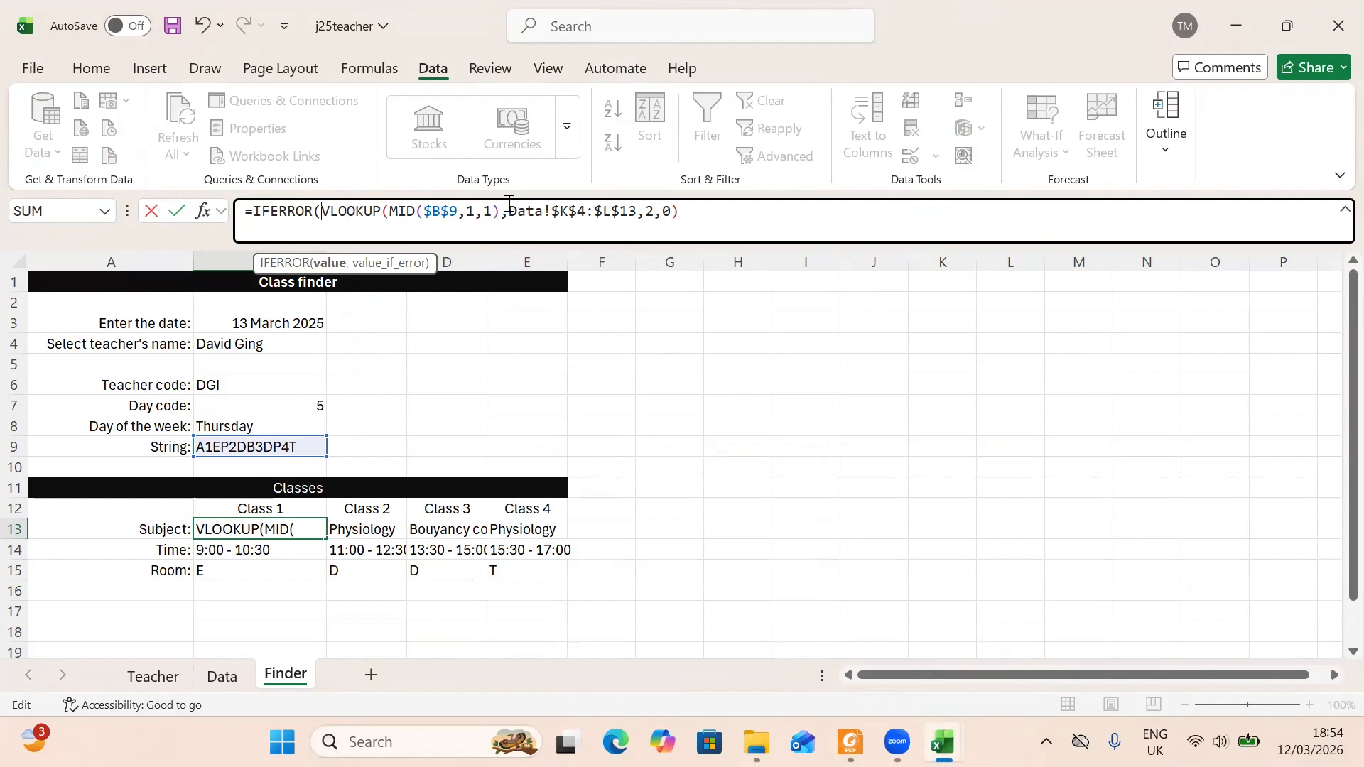
{"action": "left_click", "coordinate": [683, 213]}
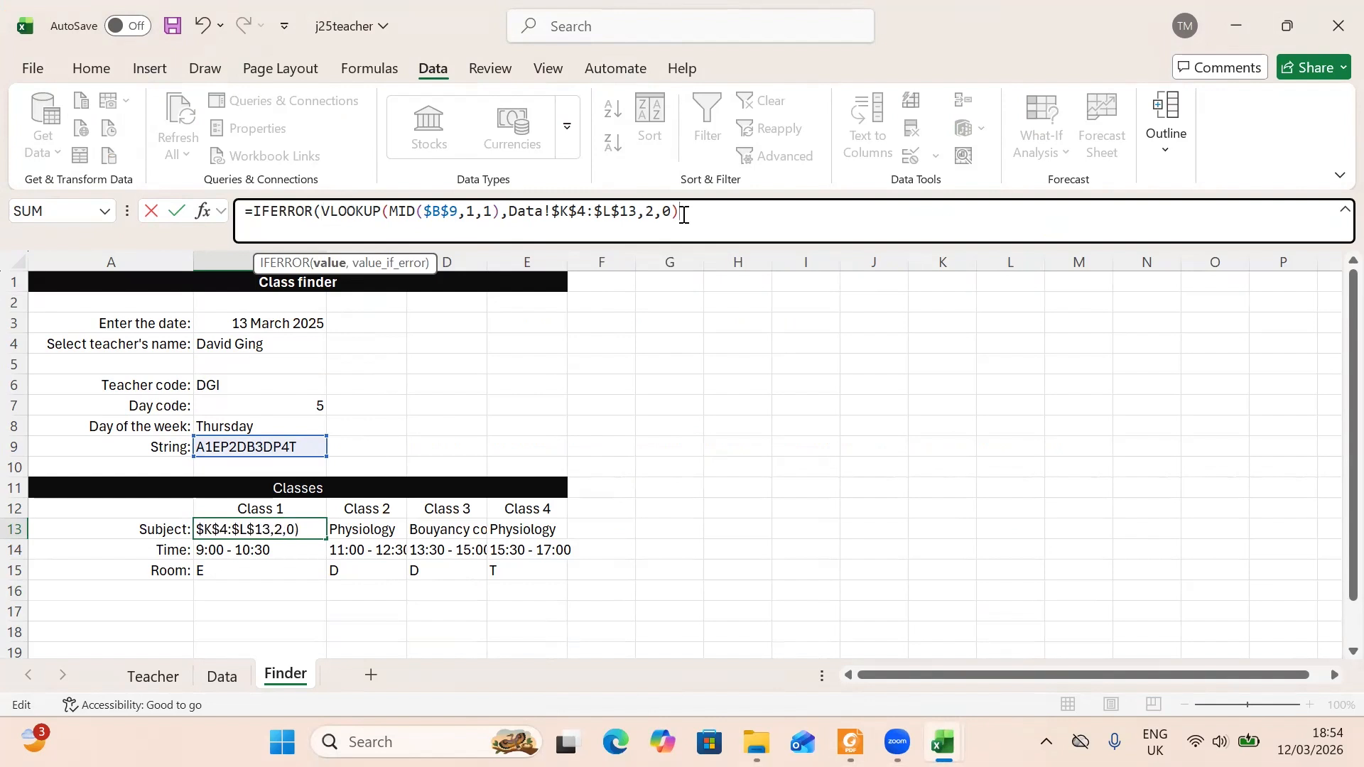
{"action": "type", "text": ",\"\")"}
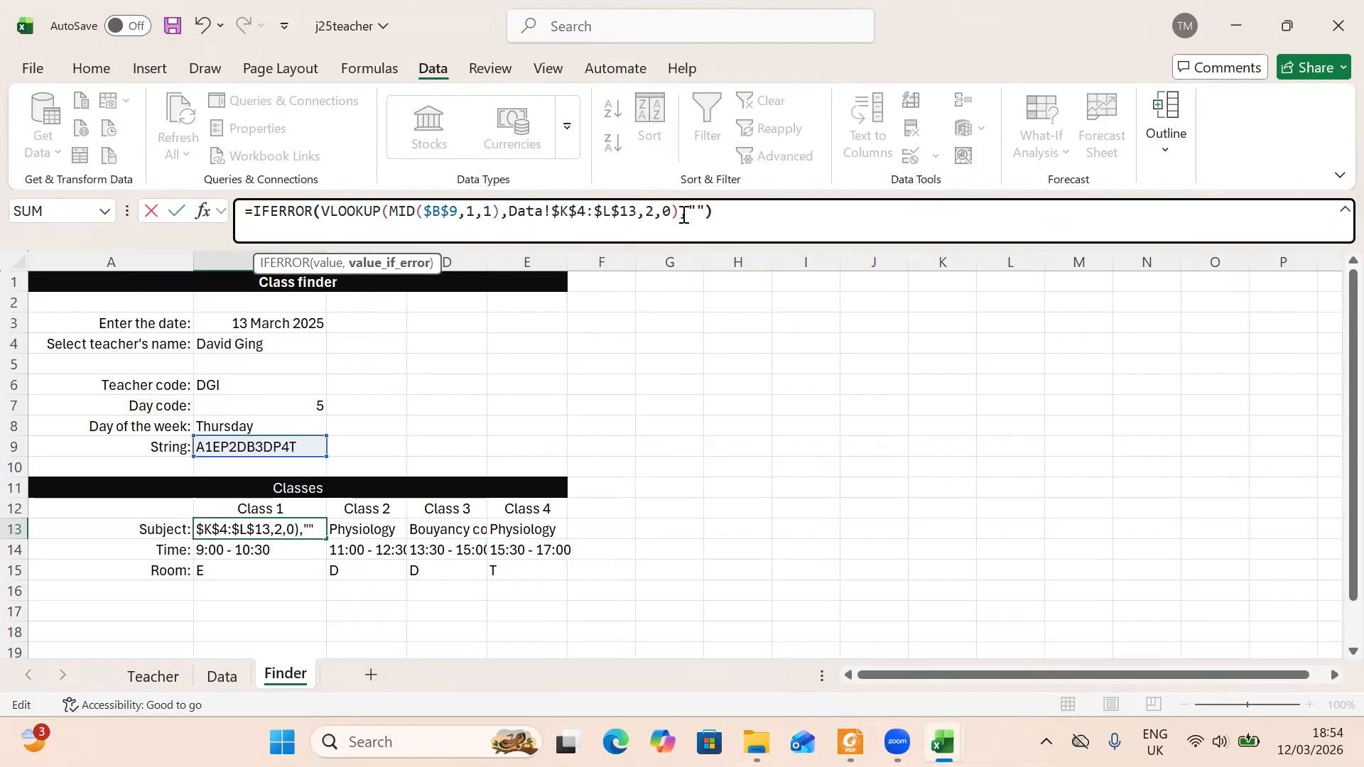
{"action": "key", "text": "Return"}
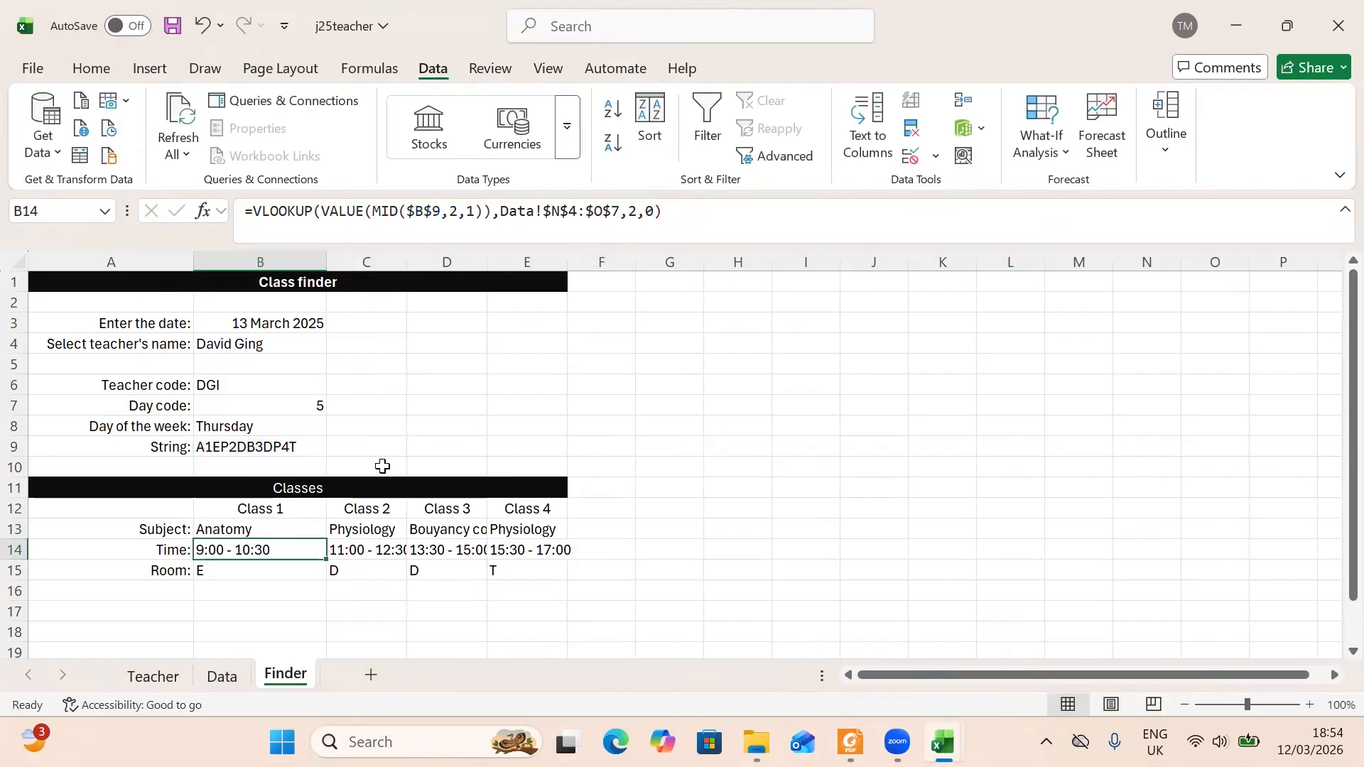
- Wrap the Class 2 subject VLOOKUP in C13 in IFERROR with an empty string ("") as the error value
{"action": "left_click", "coordinate": [369, 532]}
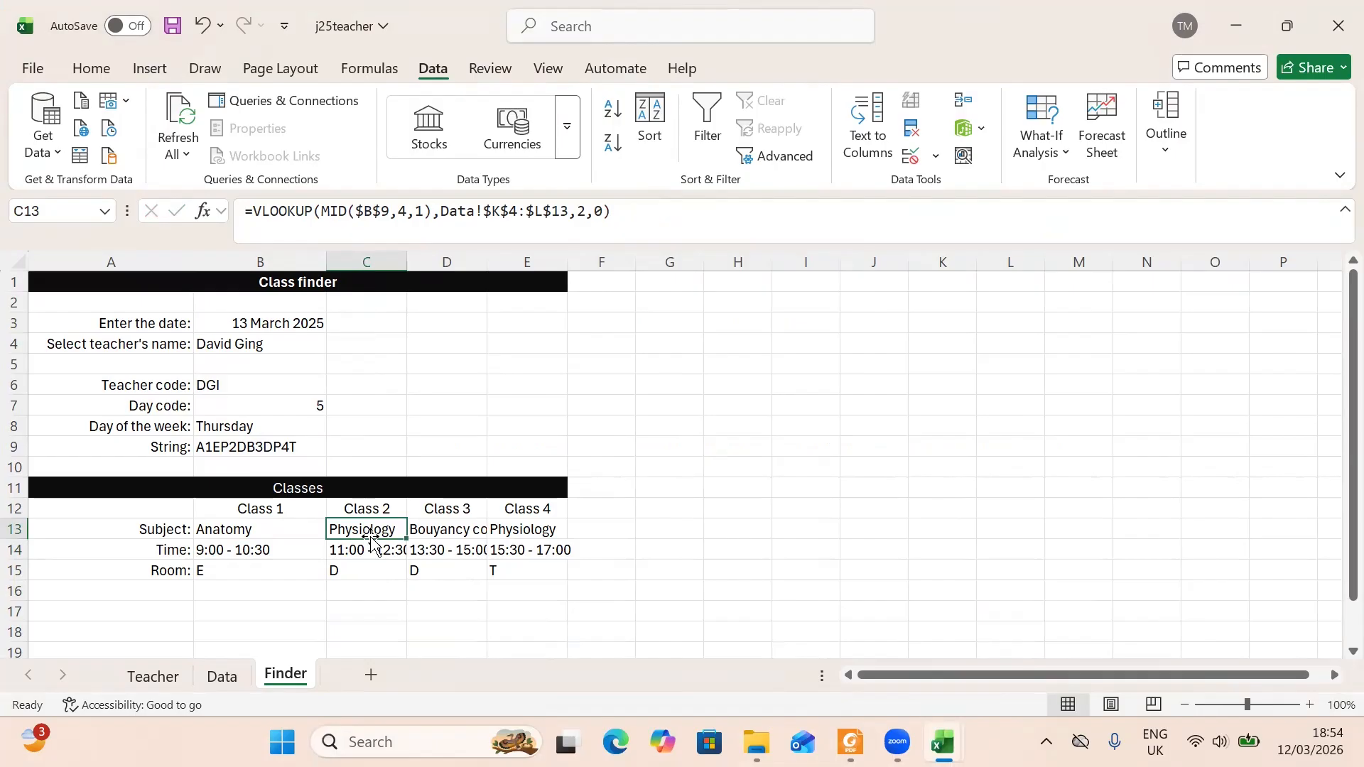
{"action": "left_click", "coordinate": [250, 217]}
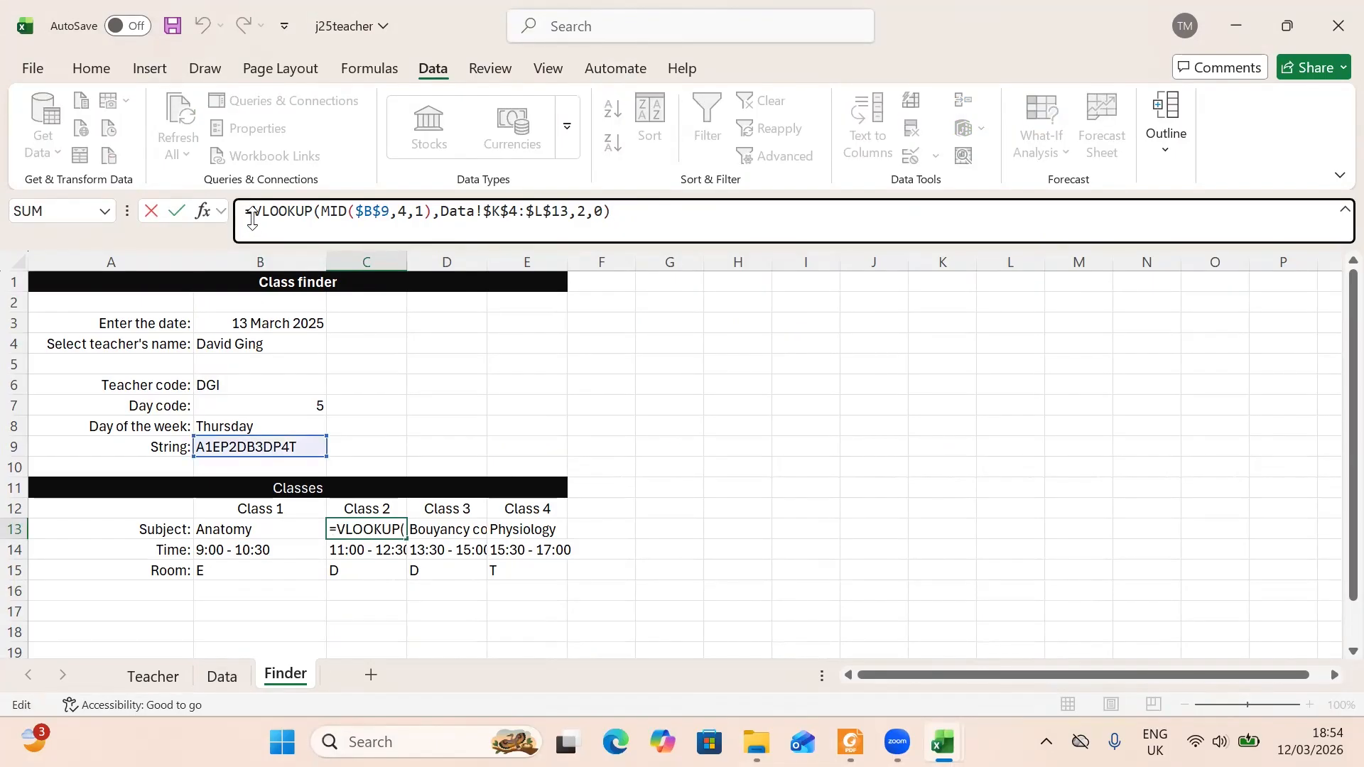
{"action": "type", "text": "if"}
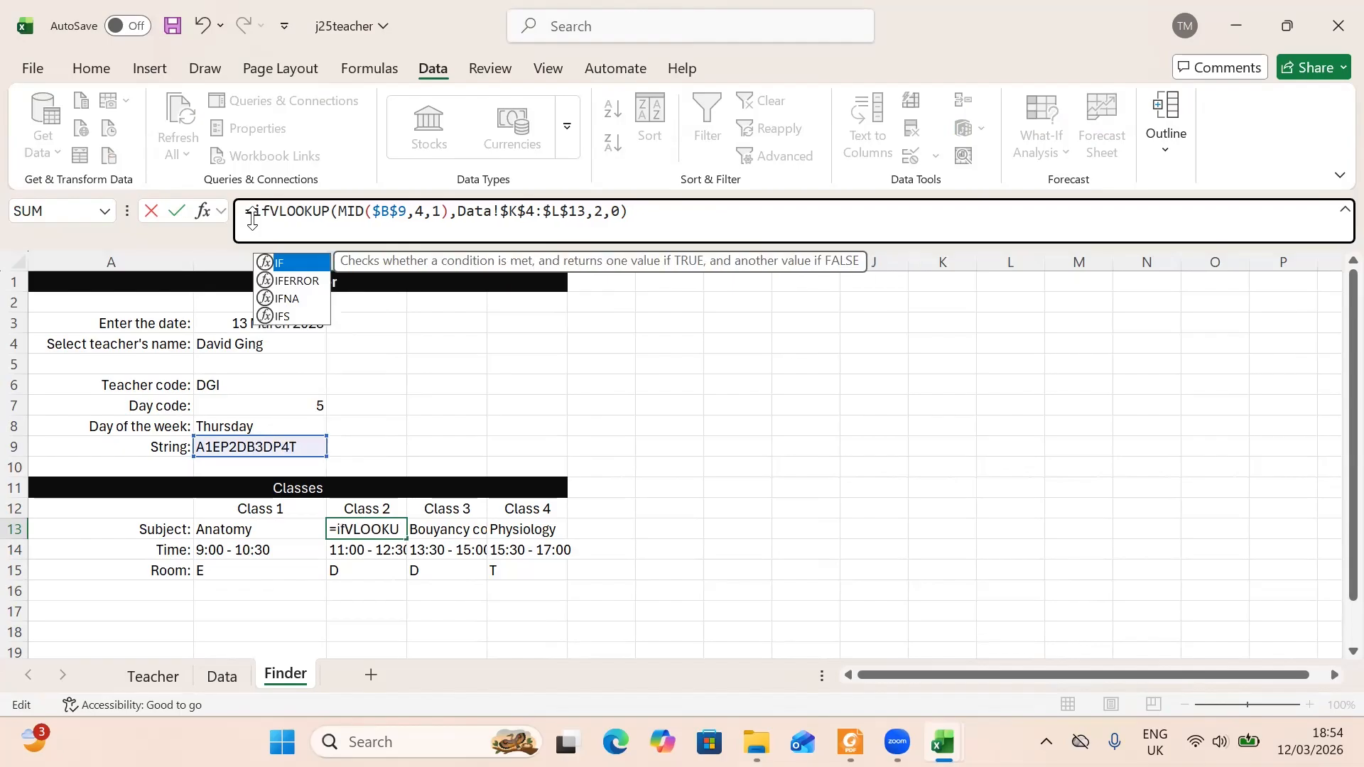
{"action": "double_click", "coordinate": [295, 280]}
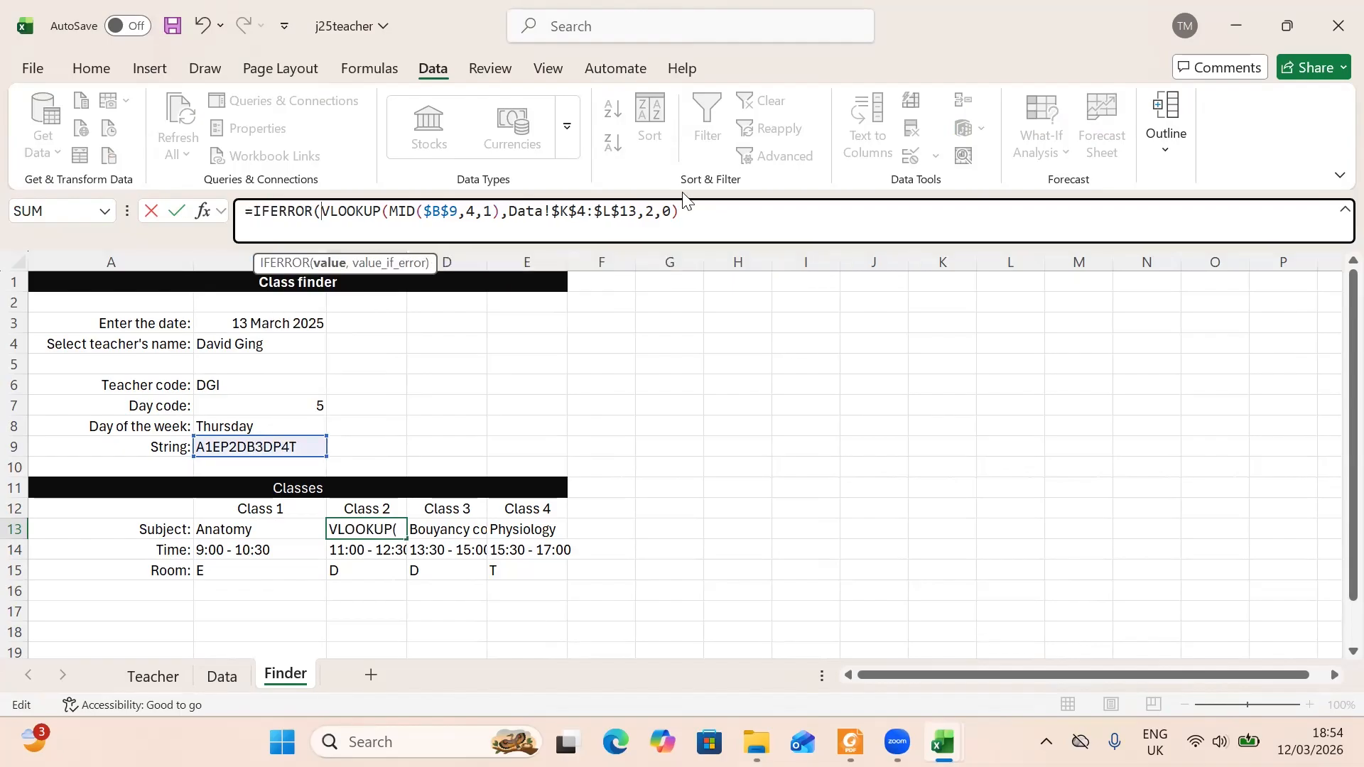
{"action": "left_click", "coordinate": [686, 214]}
{"action": "type", "text": ","}
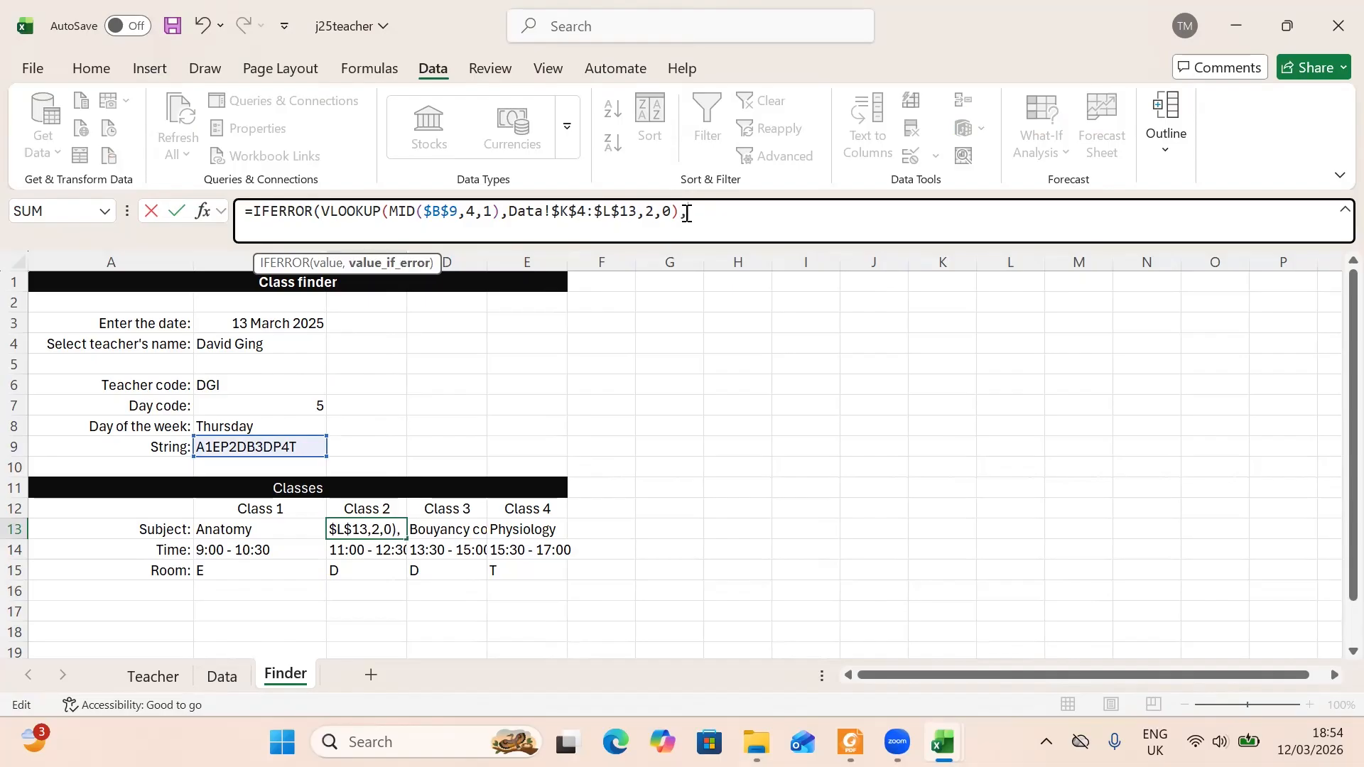
{"action": "type", "text": "@@"}
{"action": "key", "text": "BackSpace"}
{"action": "key", "text": "BackSpace"}
{"action": "type", "text": "\"\")"}
{"action": "key", "text": "Return"}
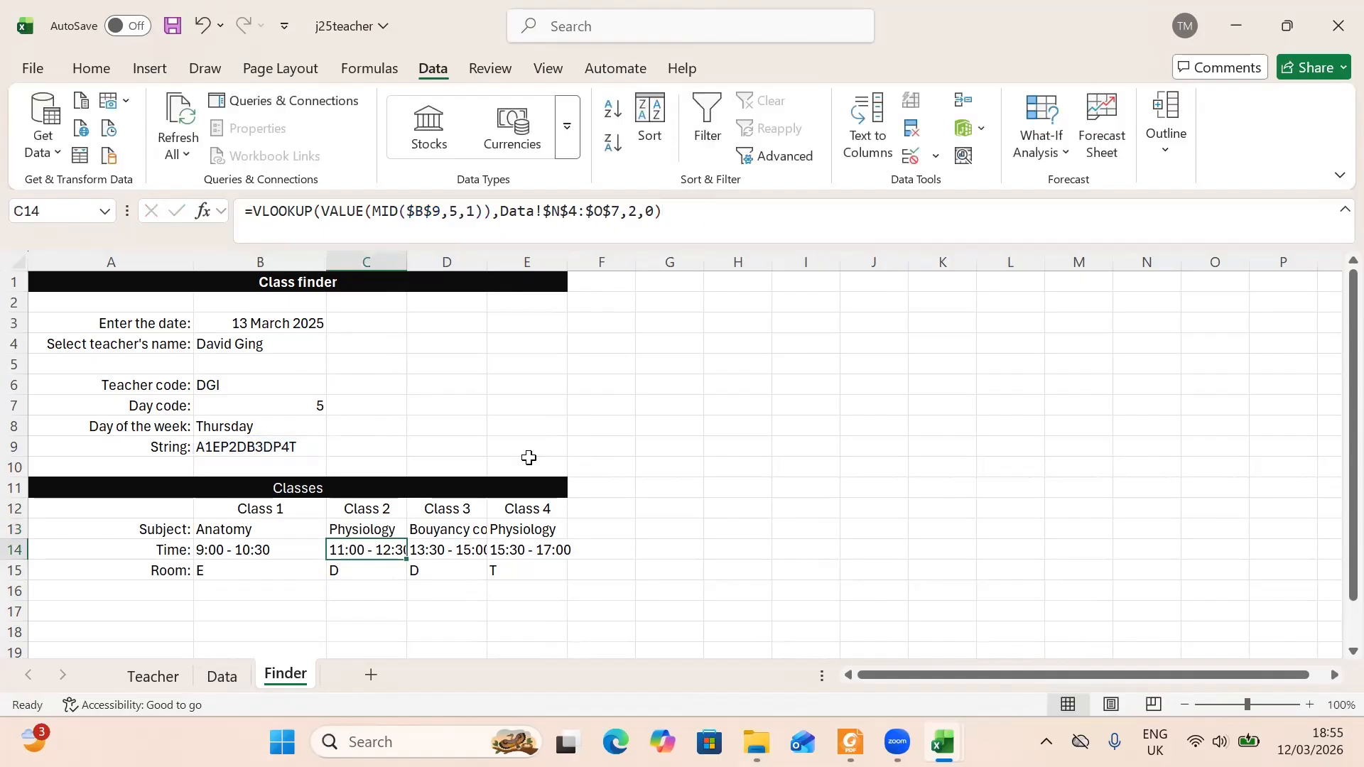
- Wrap the Class 3 subject VLOOKUP in D13 in IFERROR with an empty string ("") as the error value
{"action": "left_click", "coordinate": [470, 532]}
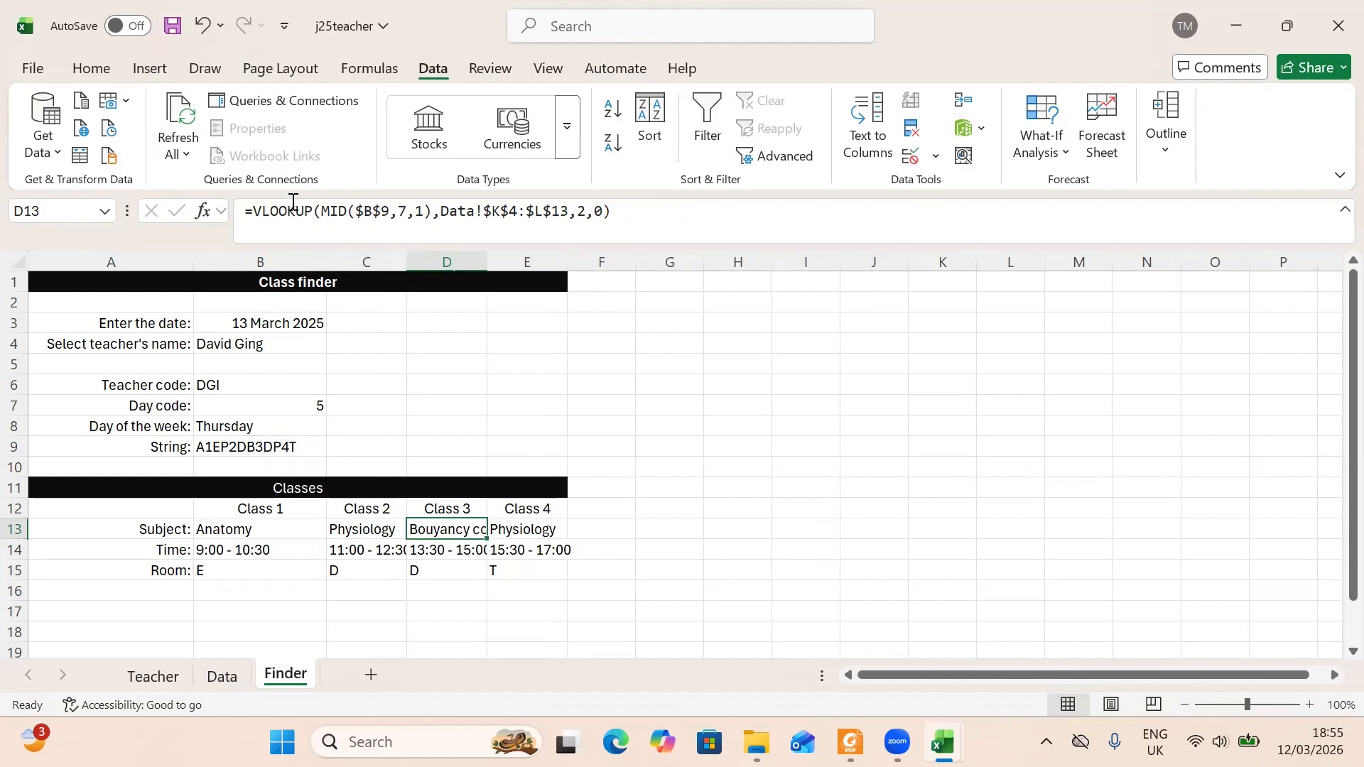
{"action": "left_click", "coordinate": [252, 212]}
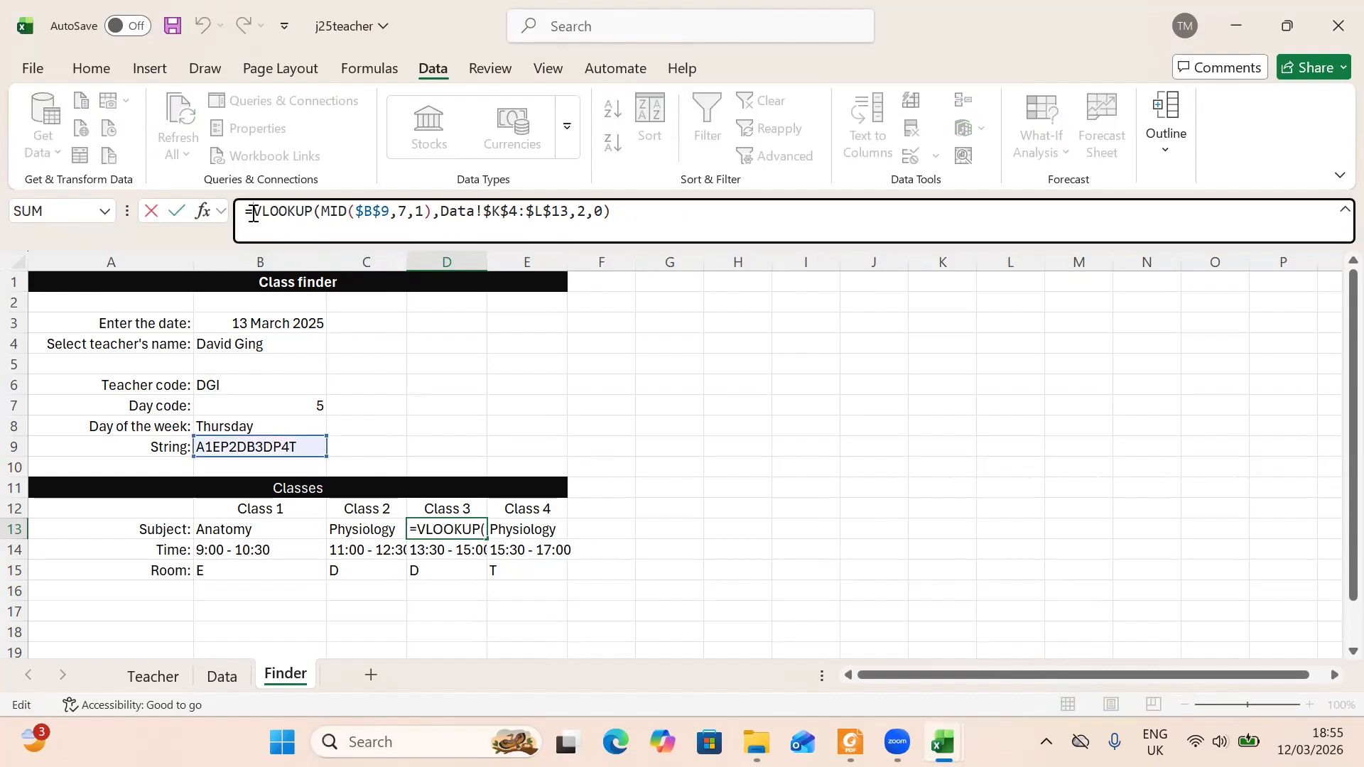
{"action": "type", "text": "ifer"}
{"action": "key", "text": "Tab"}
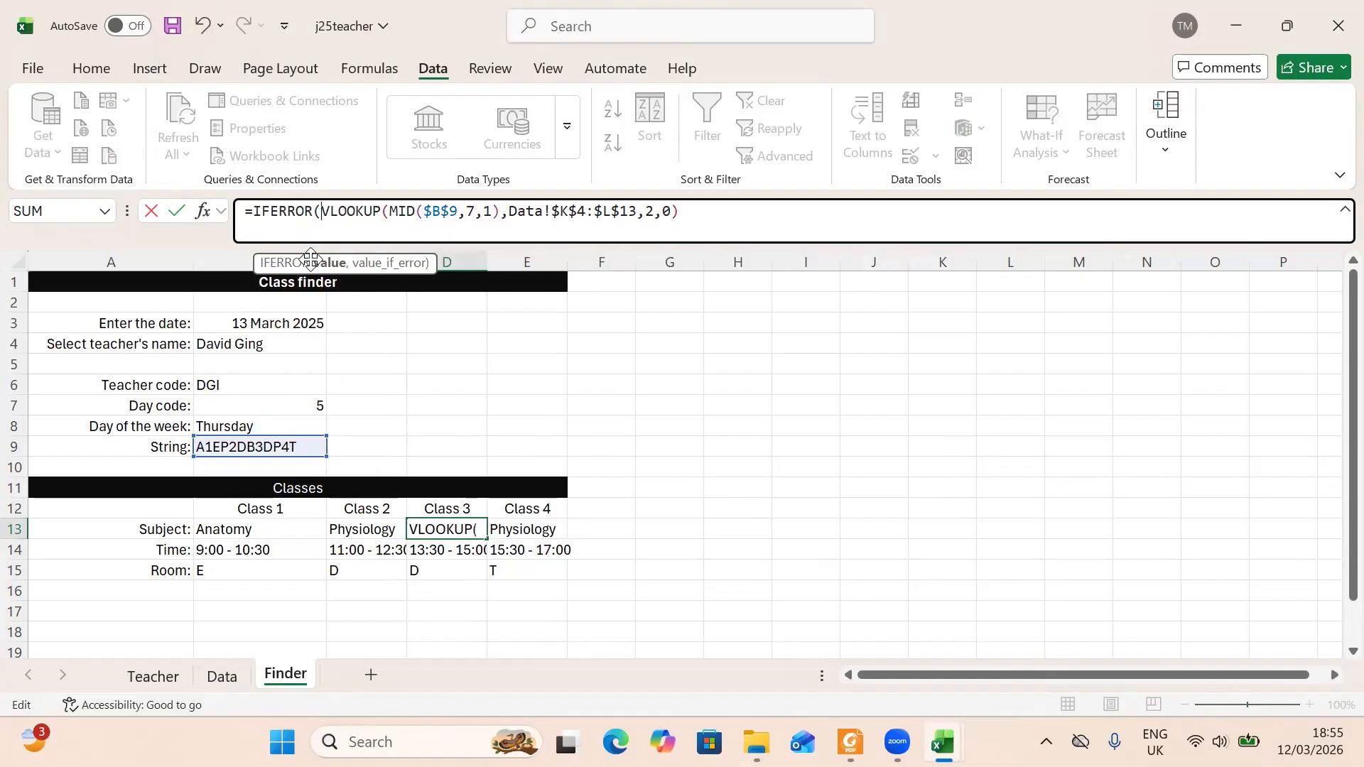
{"action": "left_click", "coordinate": [698, 213]}
{"action": "type", "text": ","}
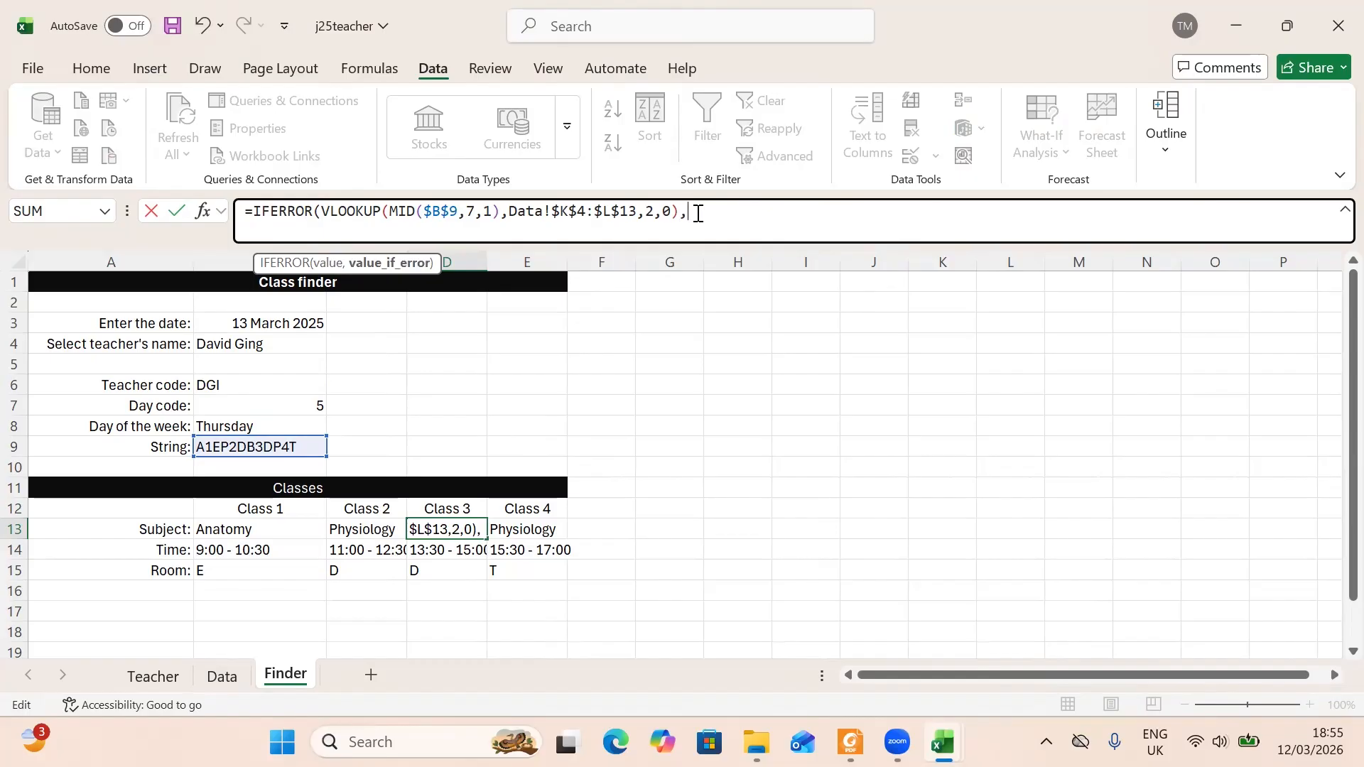
{"action": "type", "text": "@@"}
{"action": "key", "text": "BackSpace"}
{"action": "key", "text": "BackSpace"}
{"action": "type", "text": "\"\")"}
{"action": "key", "text": "Return"}
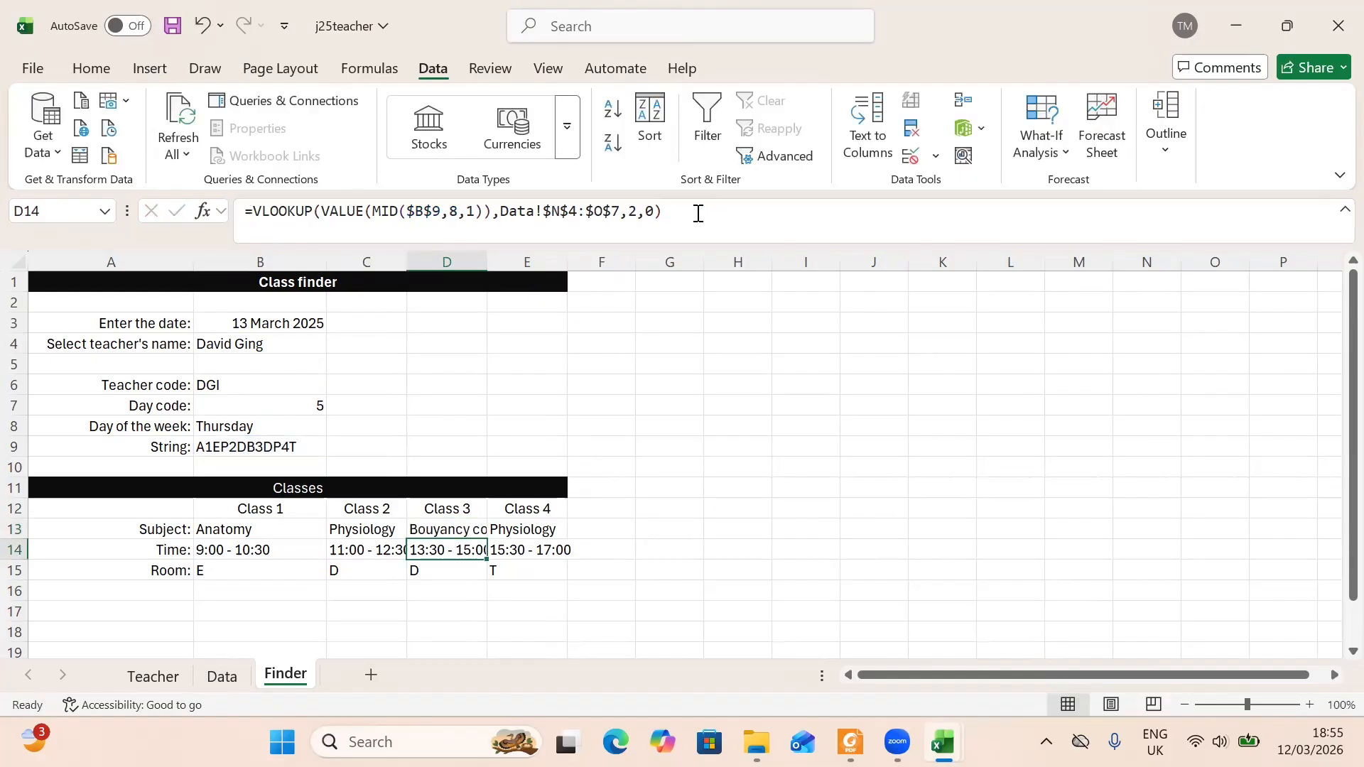
- Wrap the Class 1 time VLOOKUP in B14 in IFERROR with an empty string ("") as the error value
{"action": "left_click", "coordinate": [259, 549]}
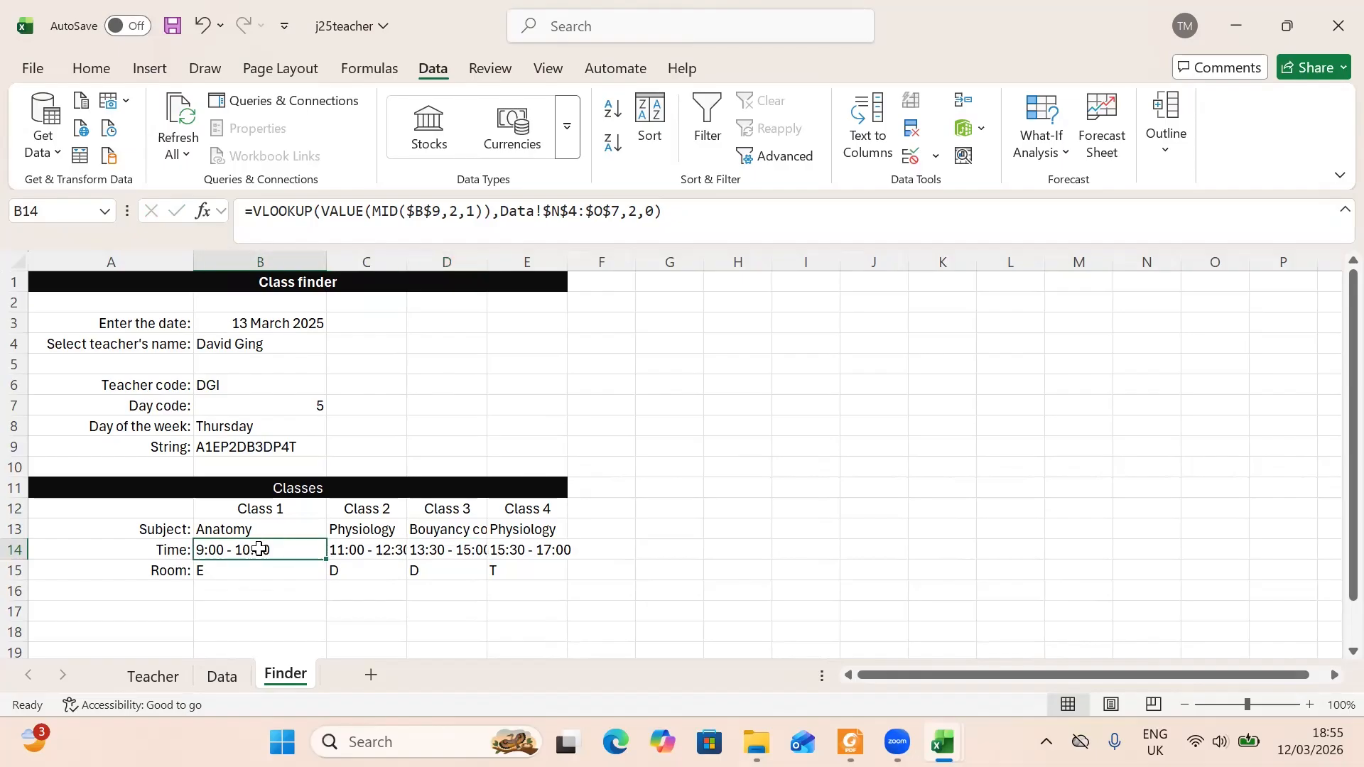
{"action": "left_click", "coordinate": [256, 221]}
{"action": "type", "text": "iff"}
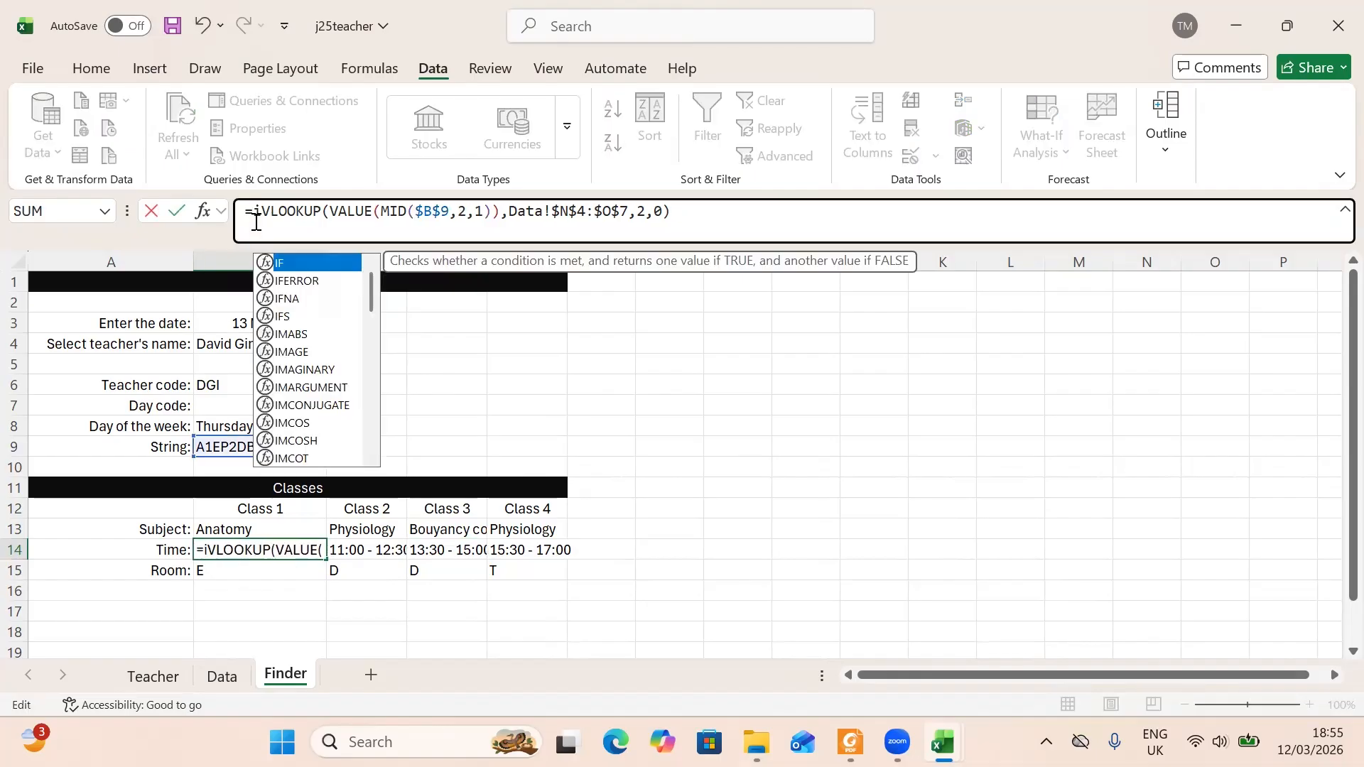
{"action": "key", "text": "BackSpace"}
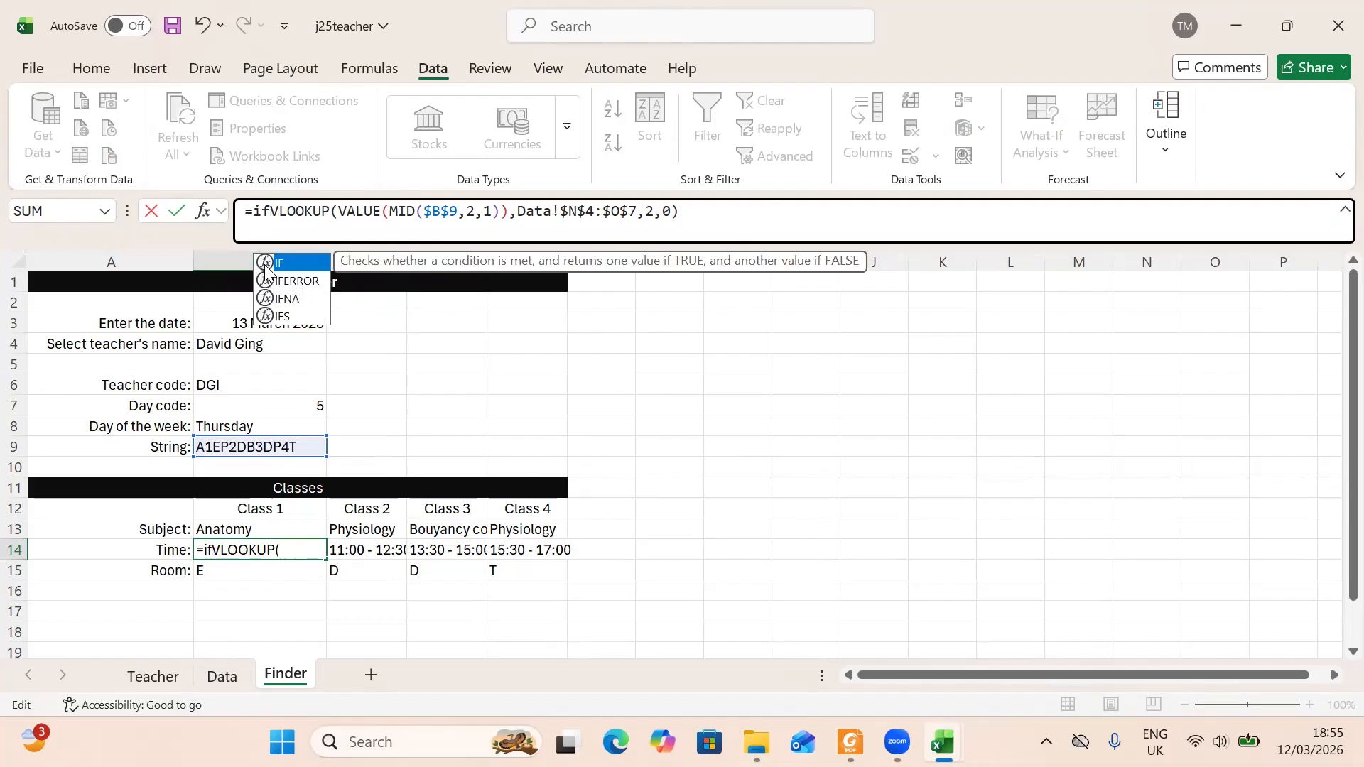
{"action": "double_click", "coordinate": [301, 282]}
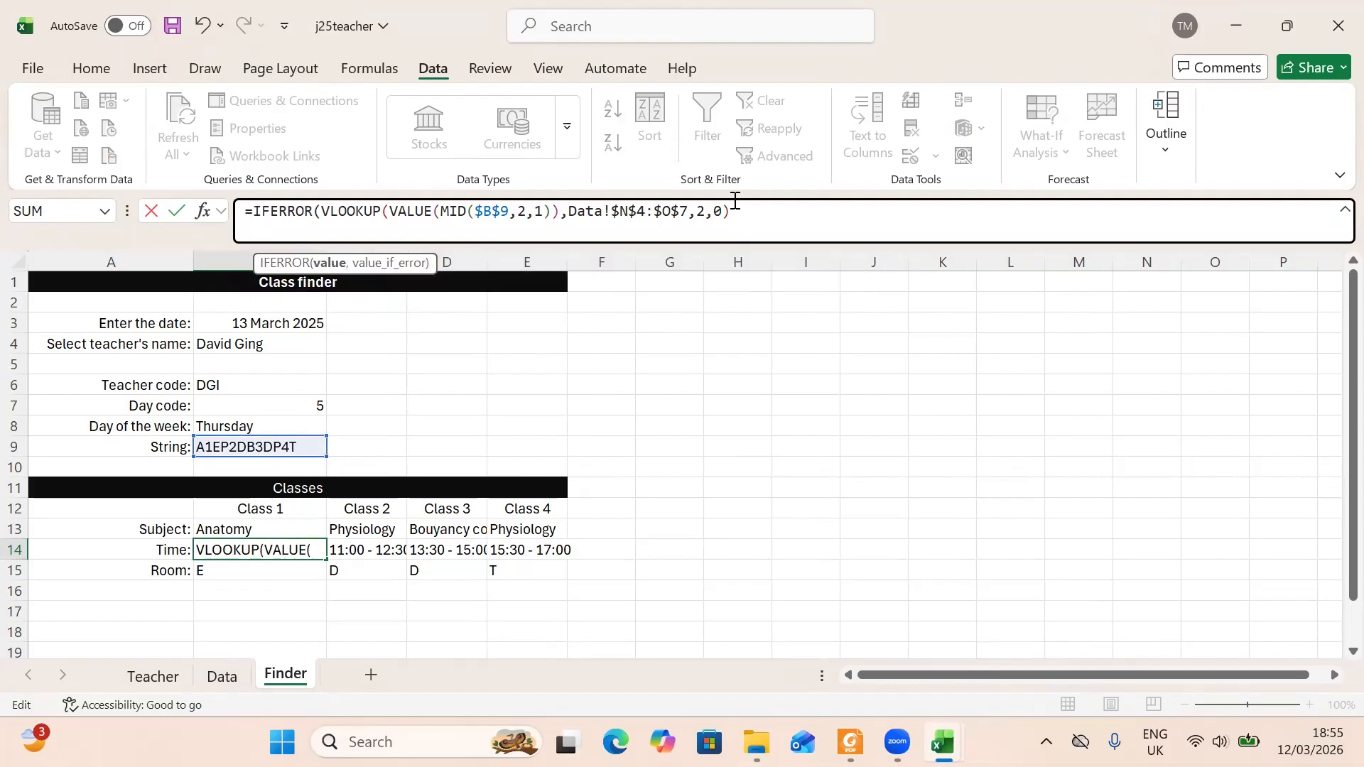
{"action": "left_click", "coordinate": [747, 223]}
{"action": "type", "text": ","}
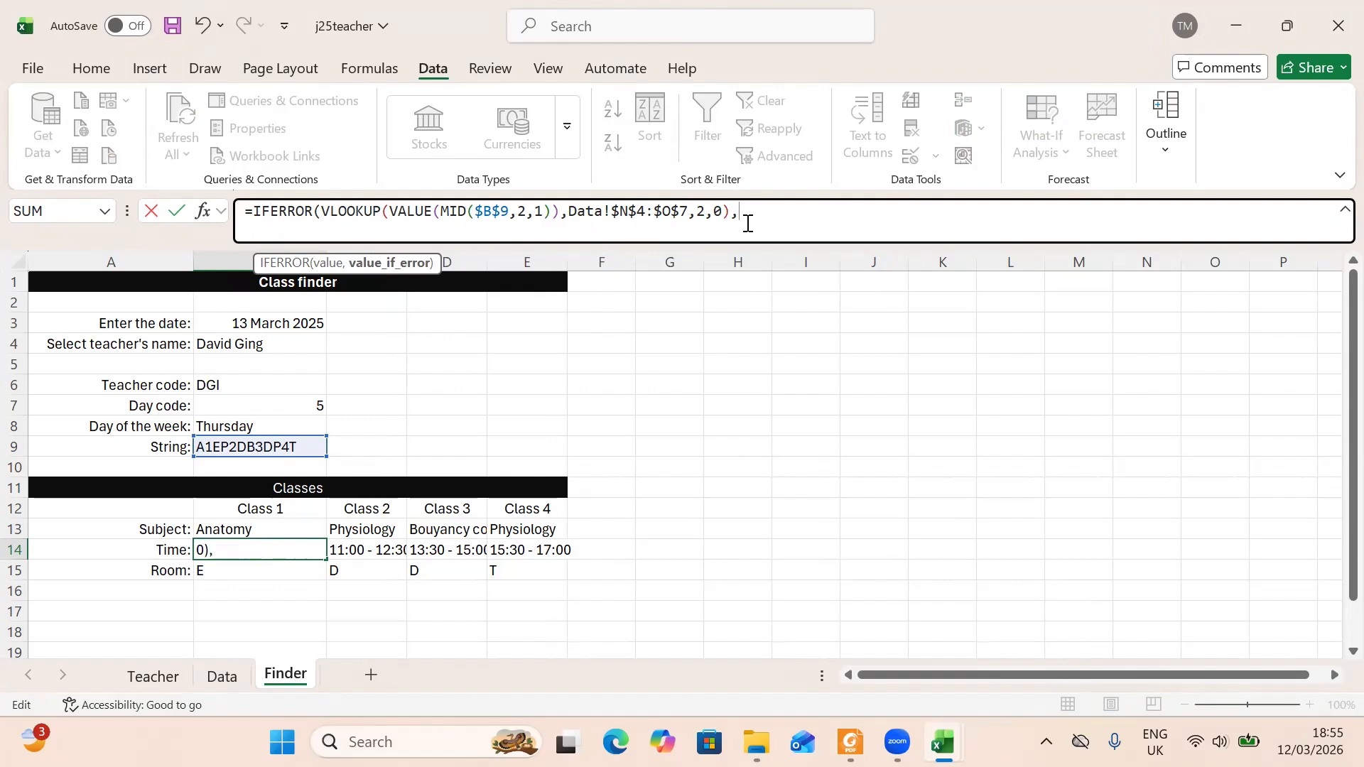
{"action": "type", "text": "\"\")"}
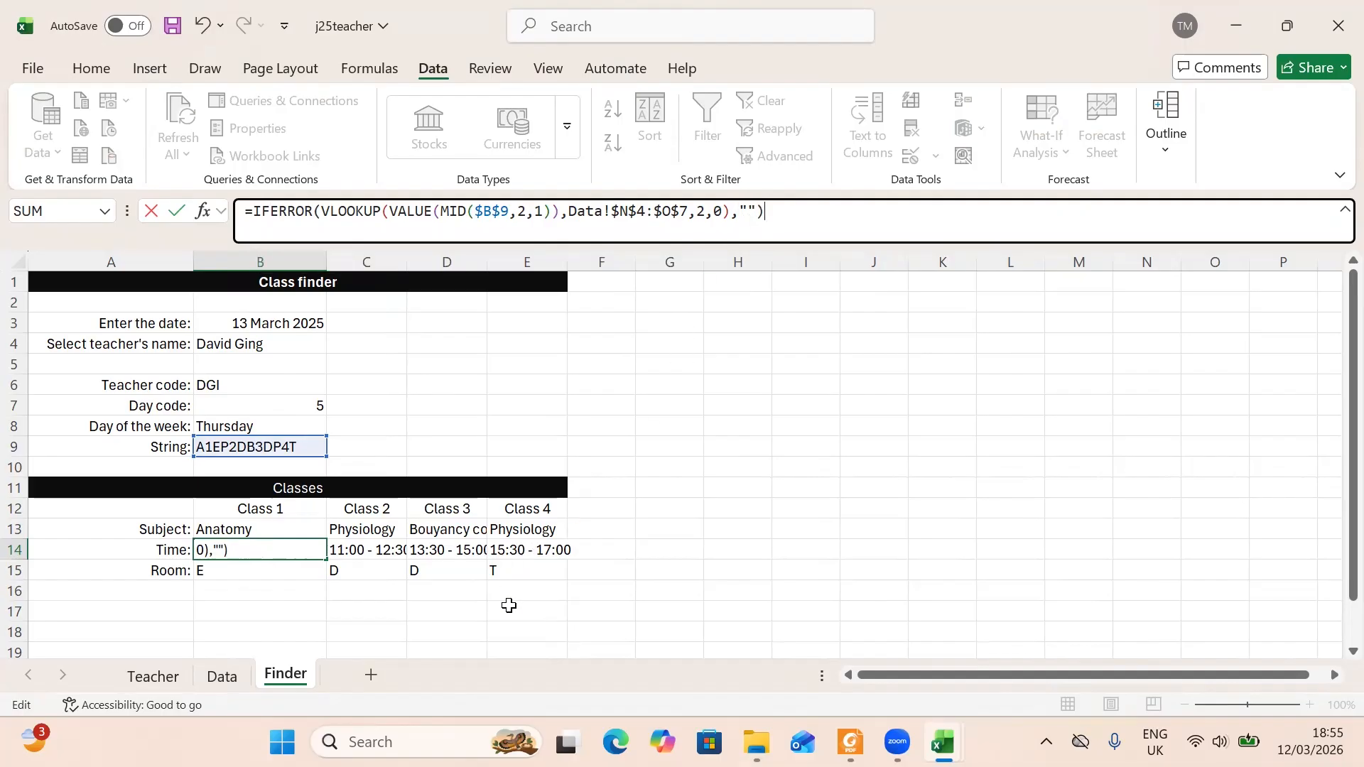
{"action": "left_click", "coordinate": [508, 609]}
- Wrap the Class 1 room MID formula in B15 in IFERROR with an empty string ("") as the error value
{"action": "left_click", "coordinate": [231, 571]}
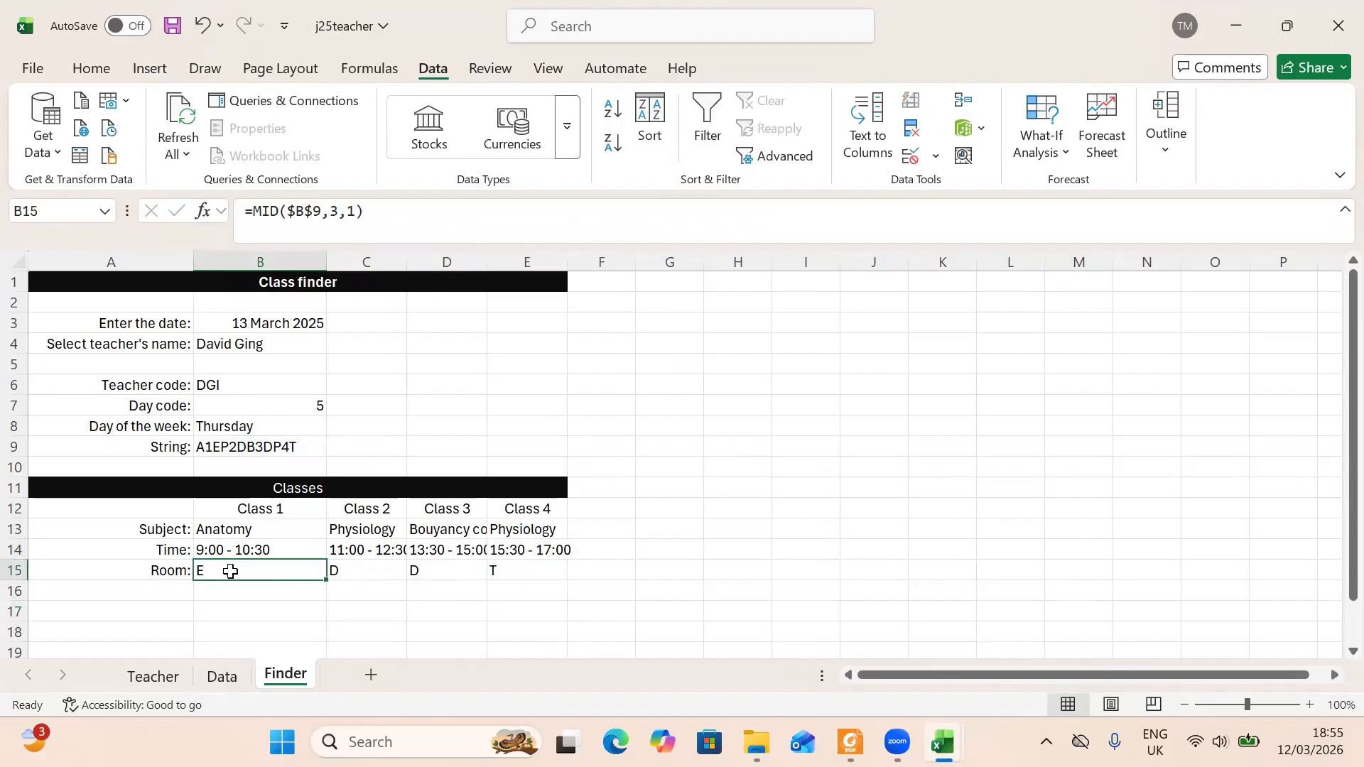
{"action": "left_click", "coordinate": [256, 211]}
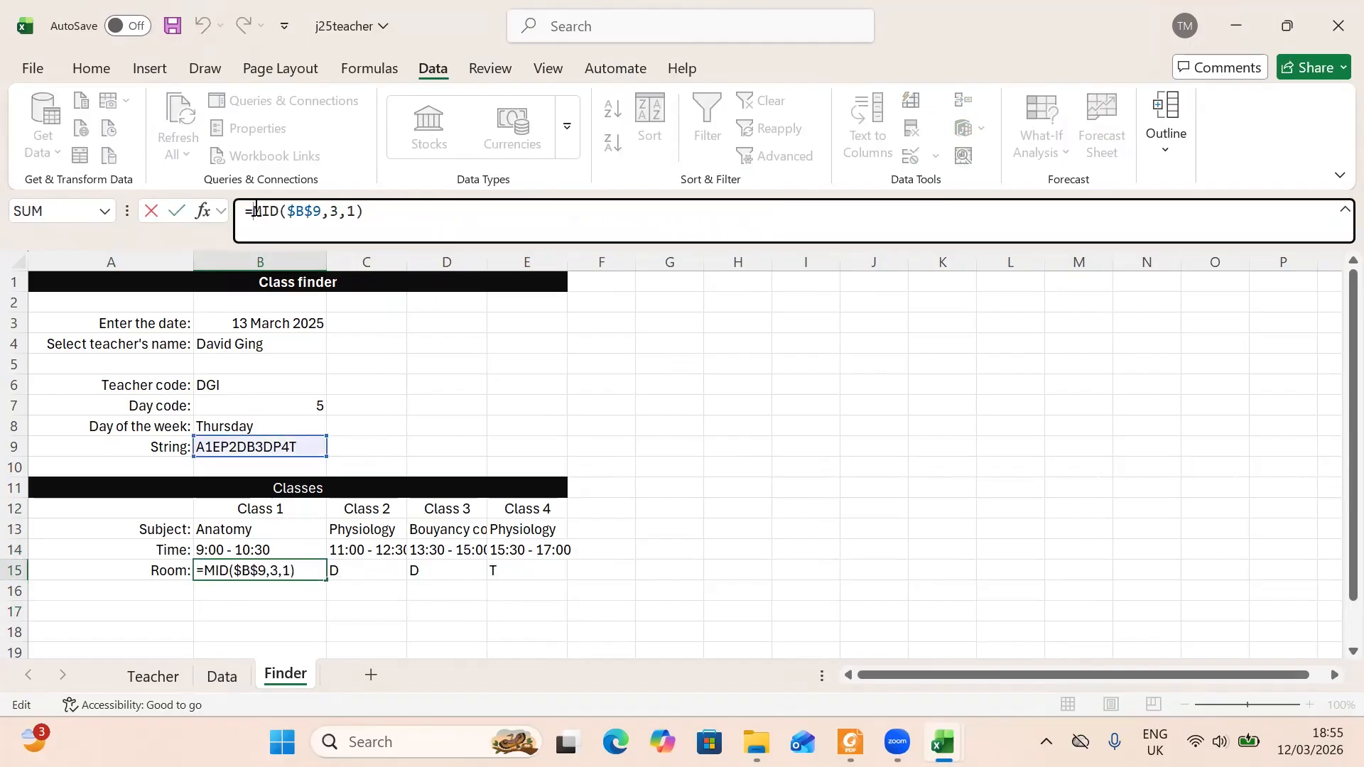
{"action": "type", "text": "iff"}
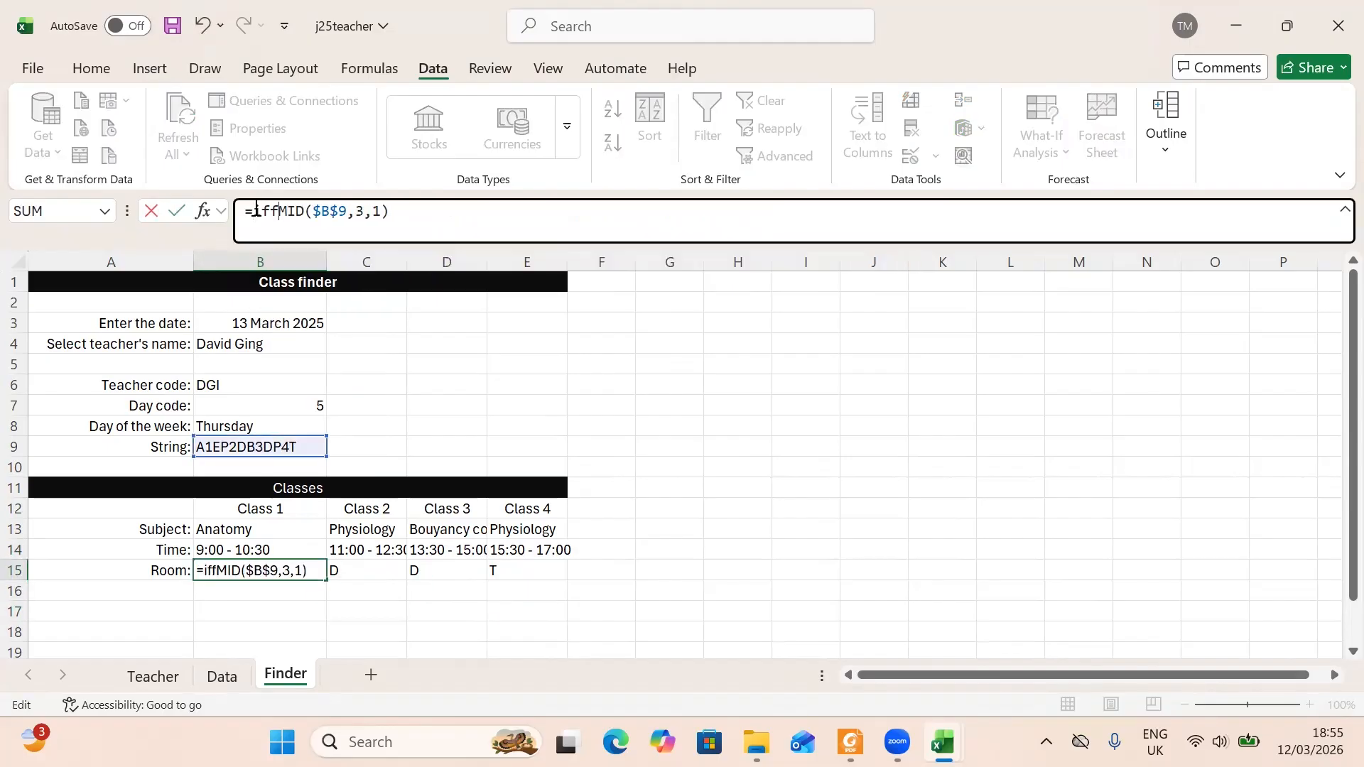
{"action": "key", "text": "BackSpace"}
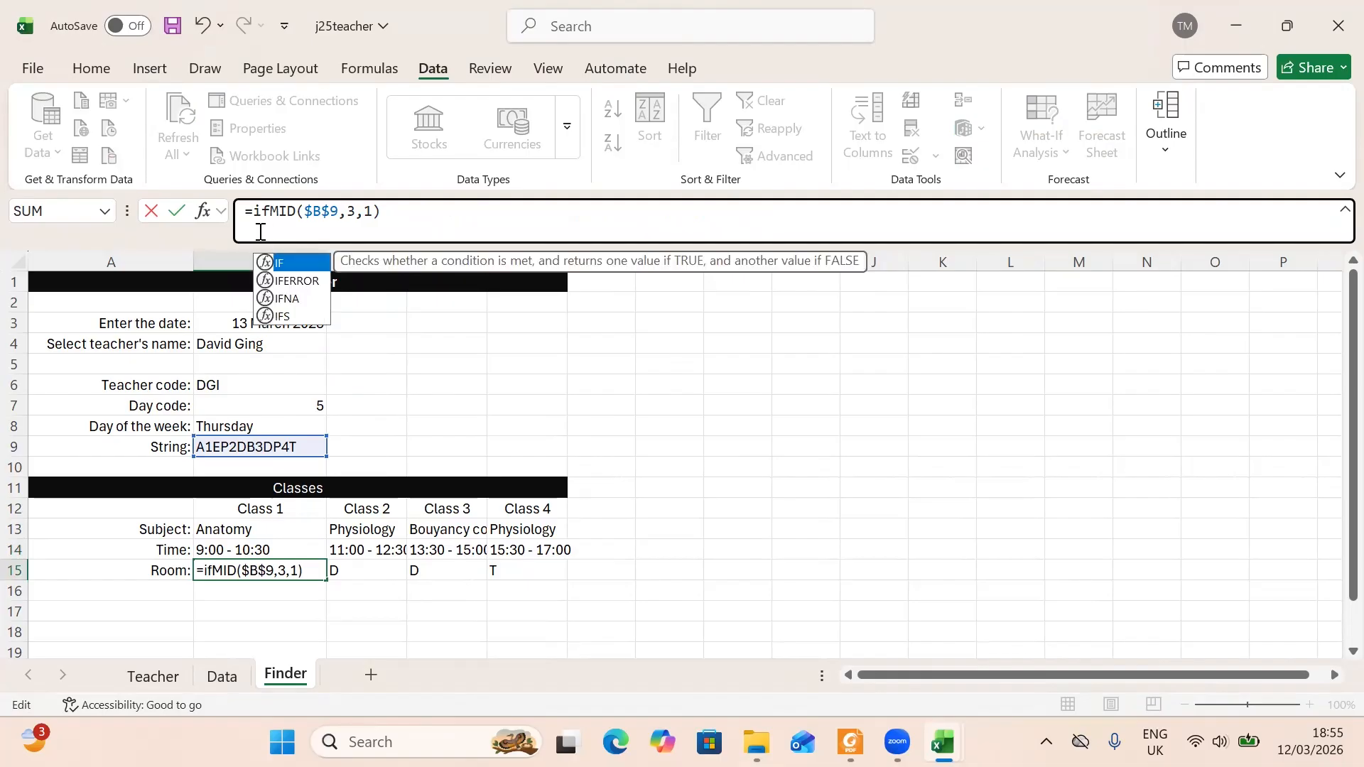
{"action": "double_click", "coordinate": [307, 281]}
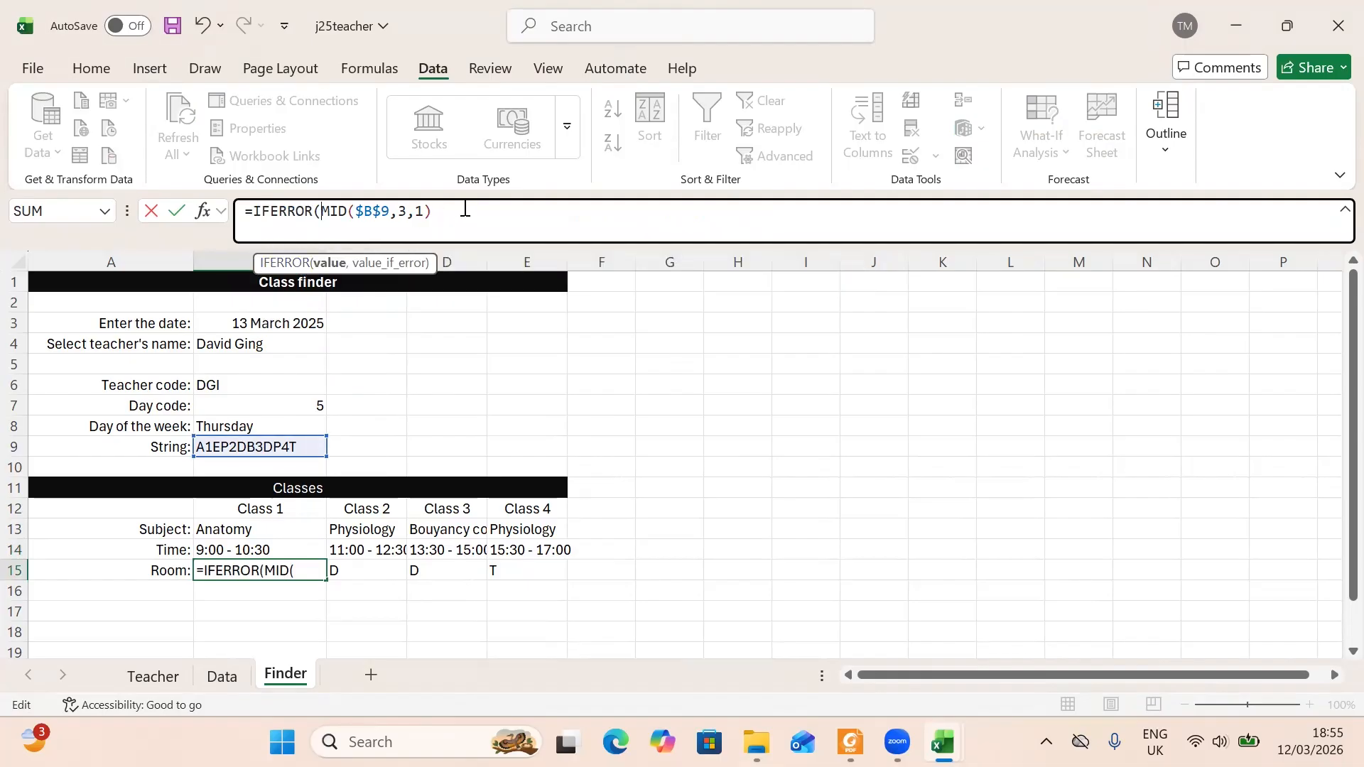
{"action": "left_click", "coordinate": [465, 208]}
{"action": "type", "text": ","}
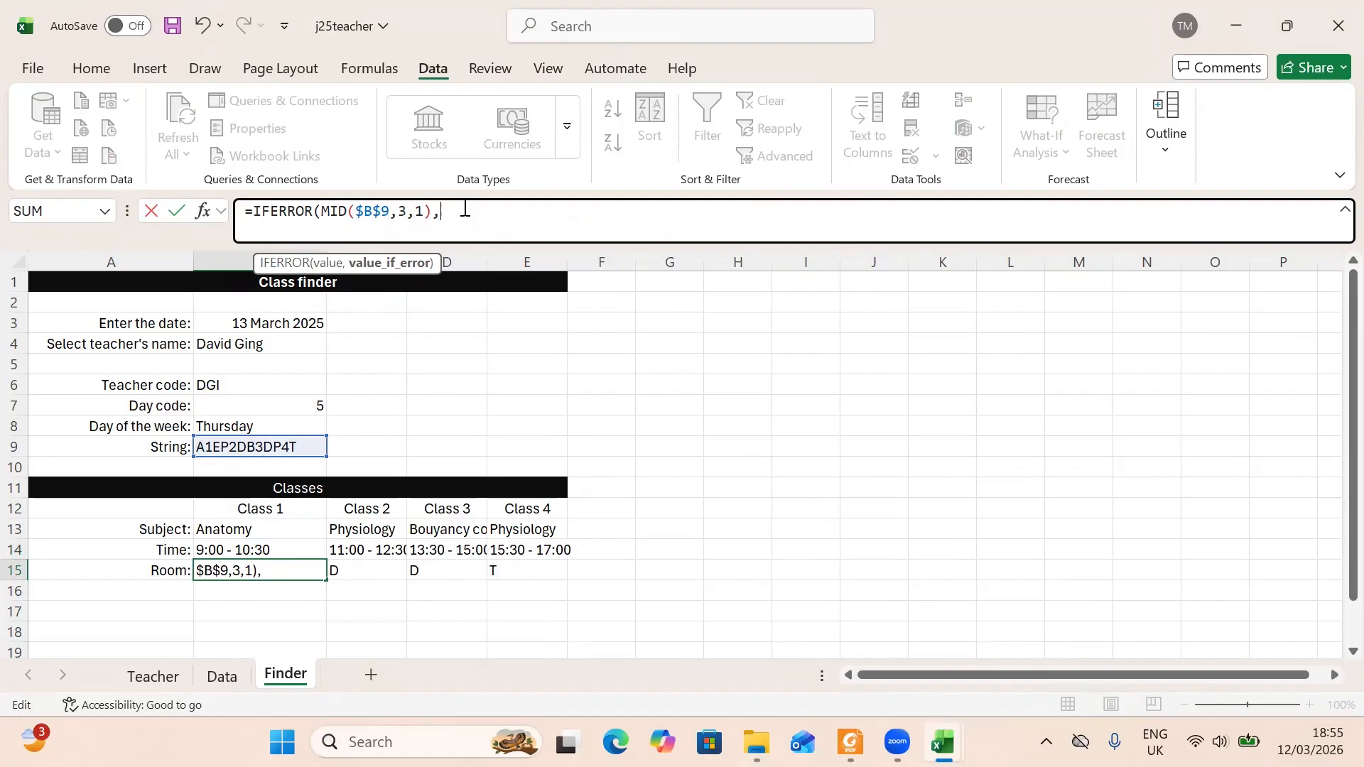
{"action": "type", "text": "\"\")"}
{"action": "key", "text": "Return"}
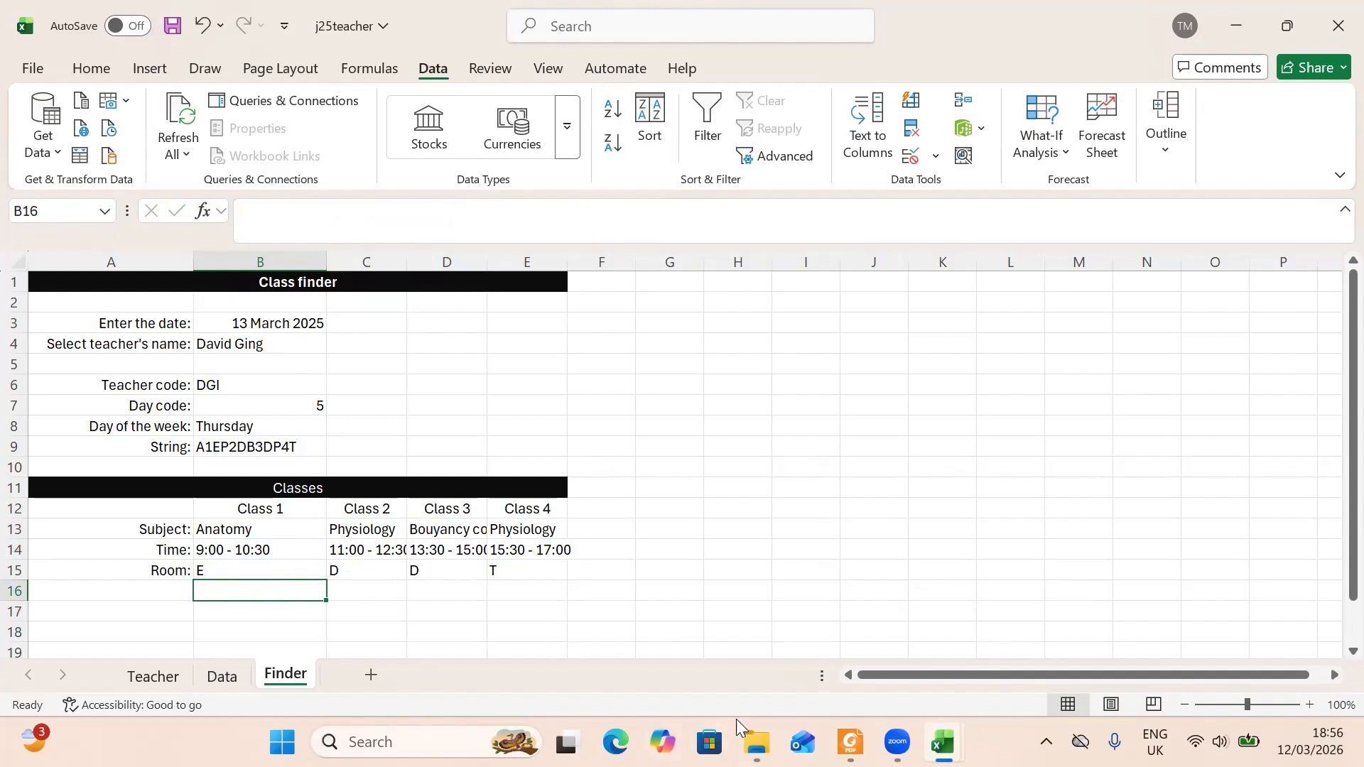
- Read task 12 on the B12 to E12 labels in the Foxit Reader exam paper, return to j25teacher and check the B13 and C13 formulas
{"action": "left_click", "coordinate": [850, 742]}
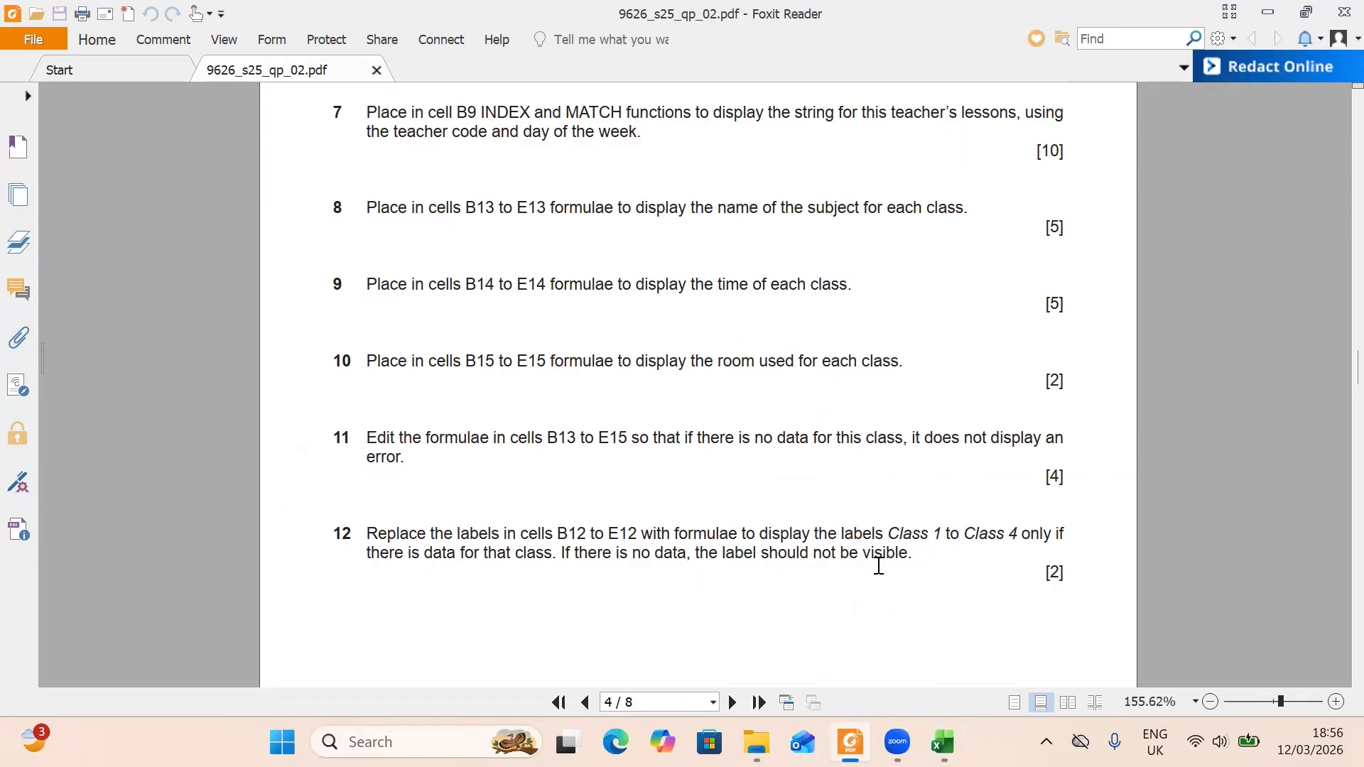
{"action": "left_click", "coordinate": [941, 742]}
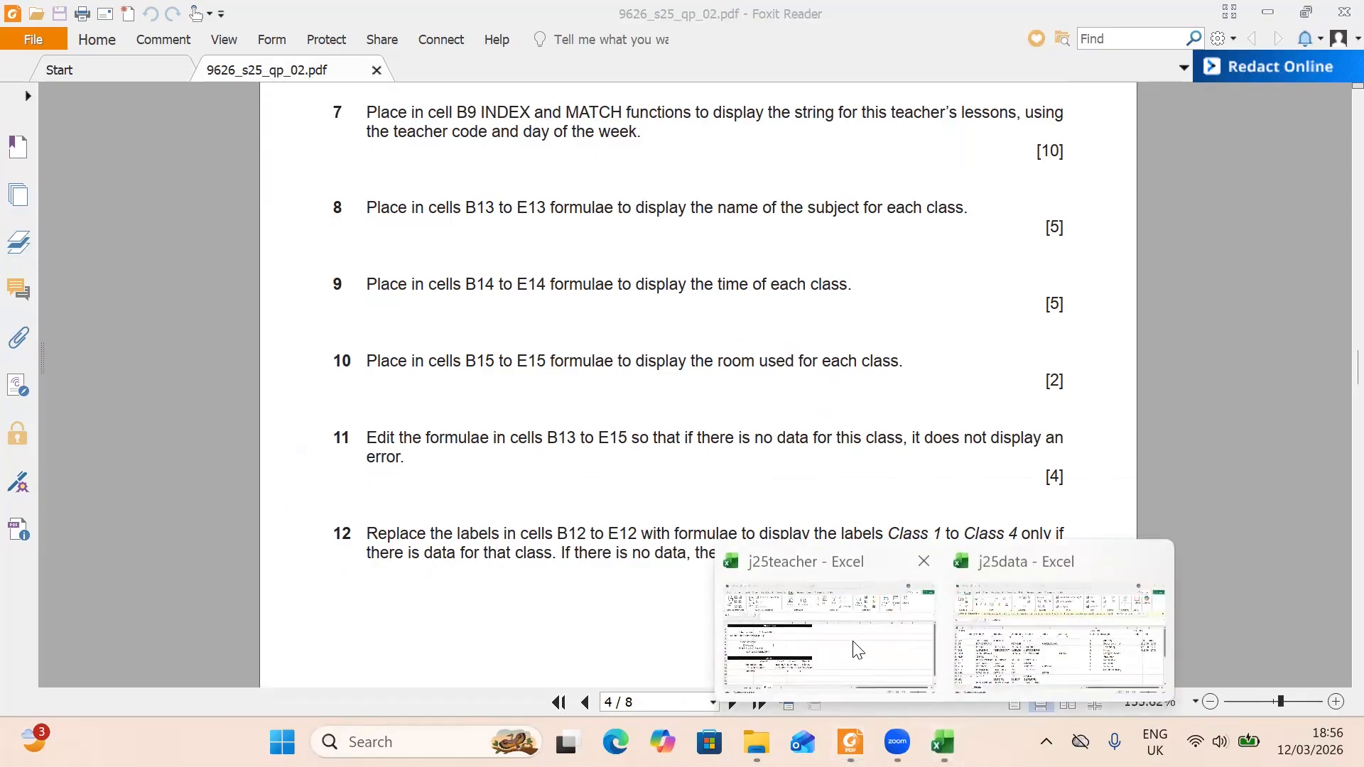
{"action": "left_click", "coordinate": [854, 649]}
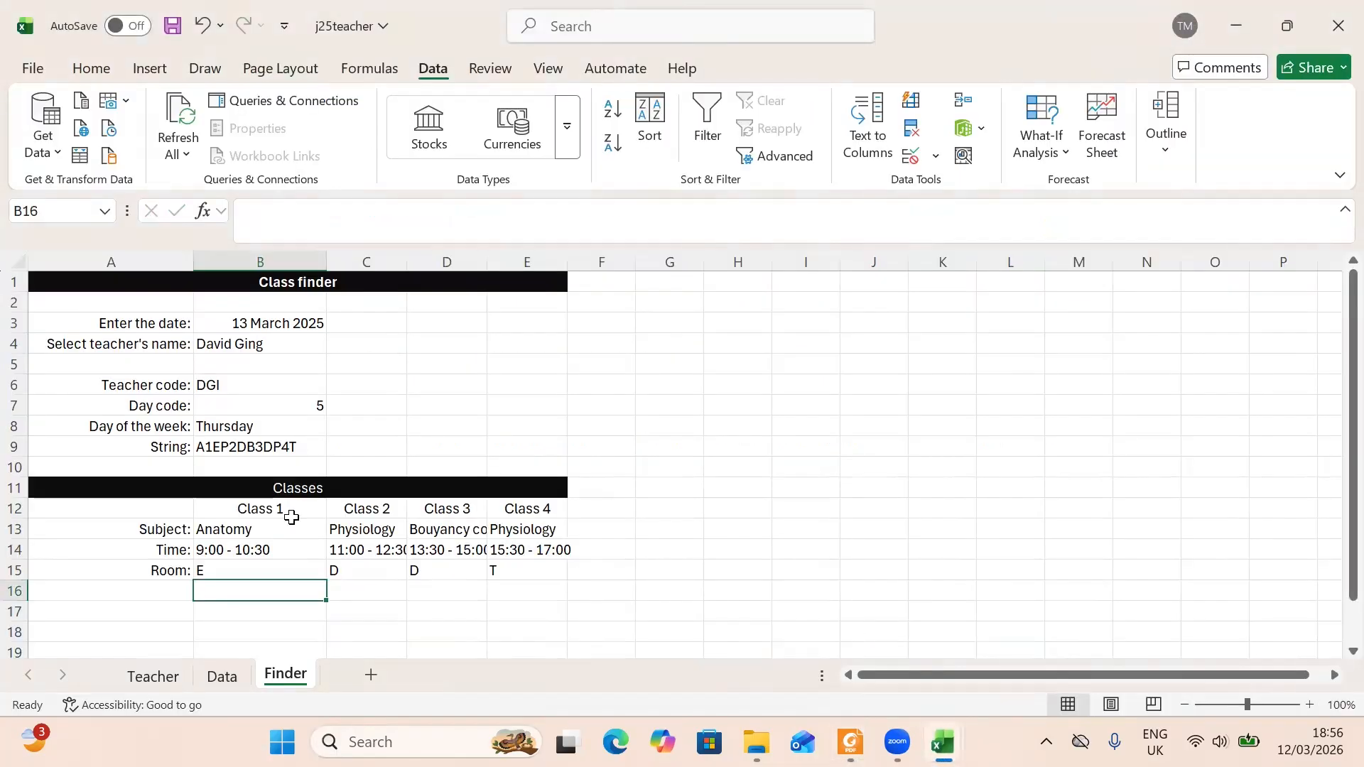
{"action": "left_click", "coordinate": [246, 530]}
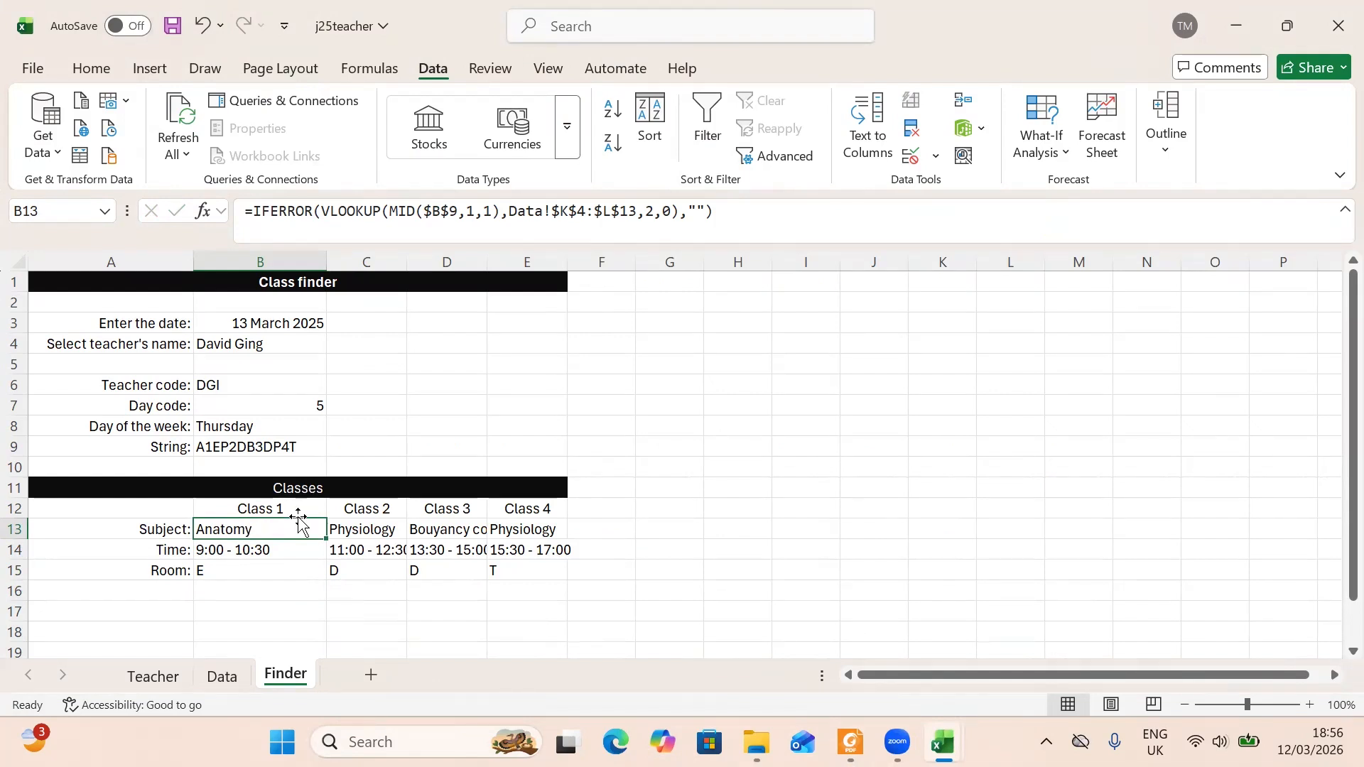
{"action": "left_click", "coordinate": [339, 529]}
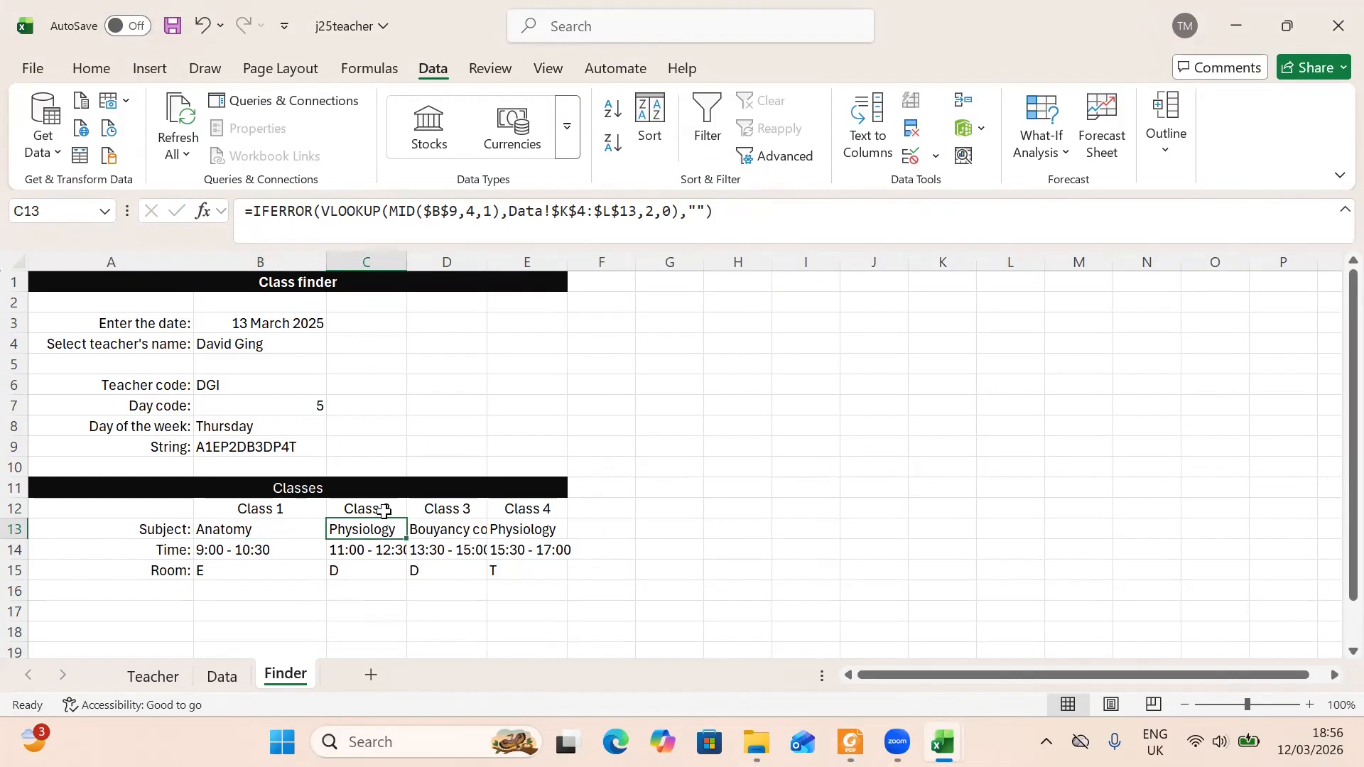
- Begin an IF formula in front of the Class 1 text in B12, with B13="" as the logical test
{"action": "left_click", "coordinate": [258, 506]}
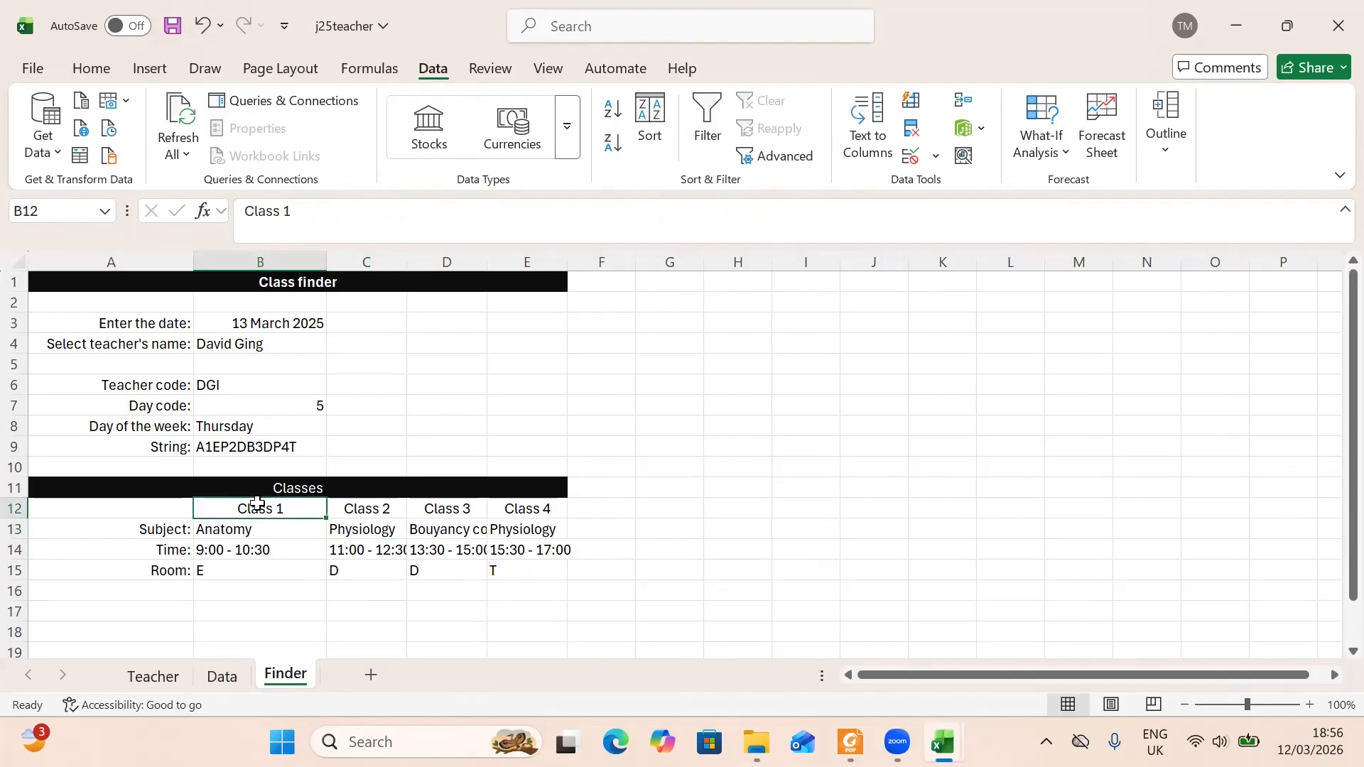
{"action": "left_click", "coordinate": [245, 218]}
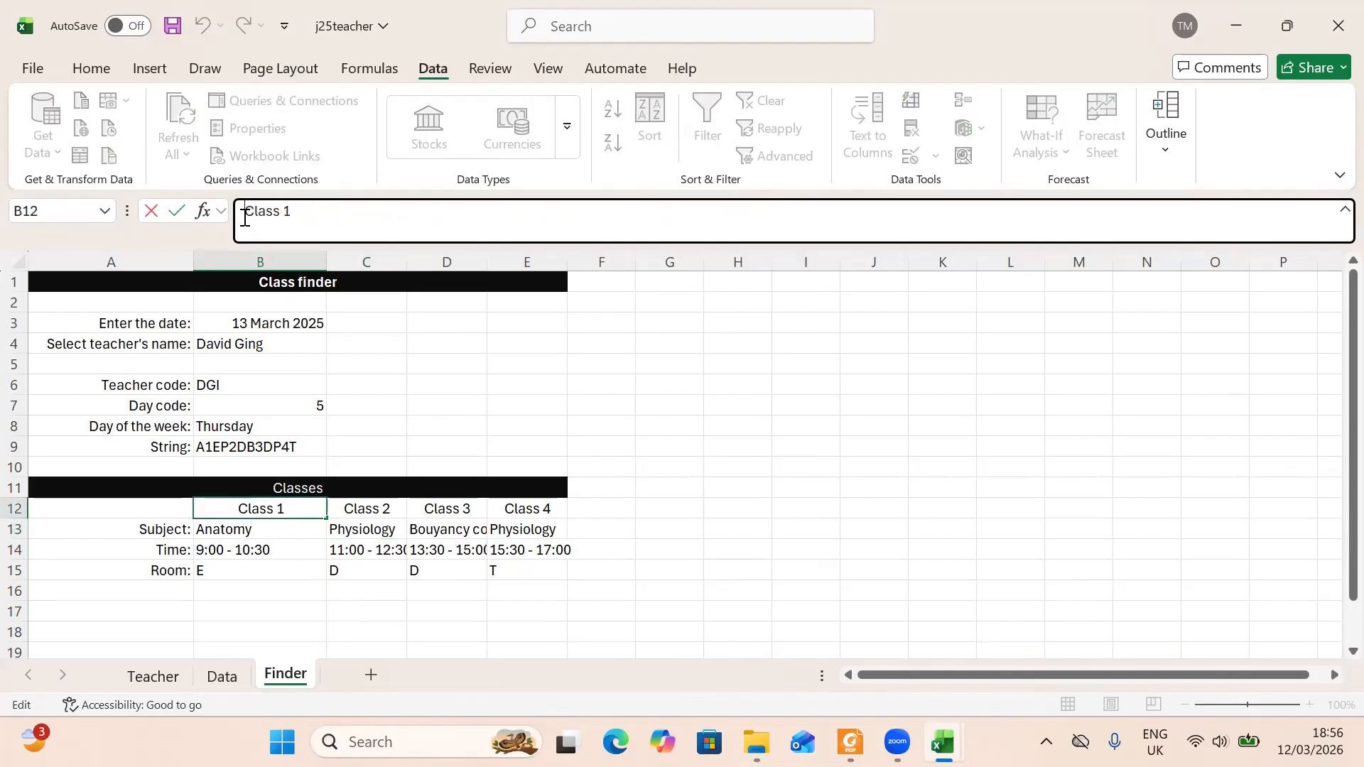
{"action": "type", "text": "="}
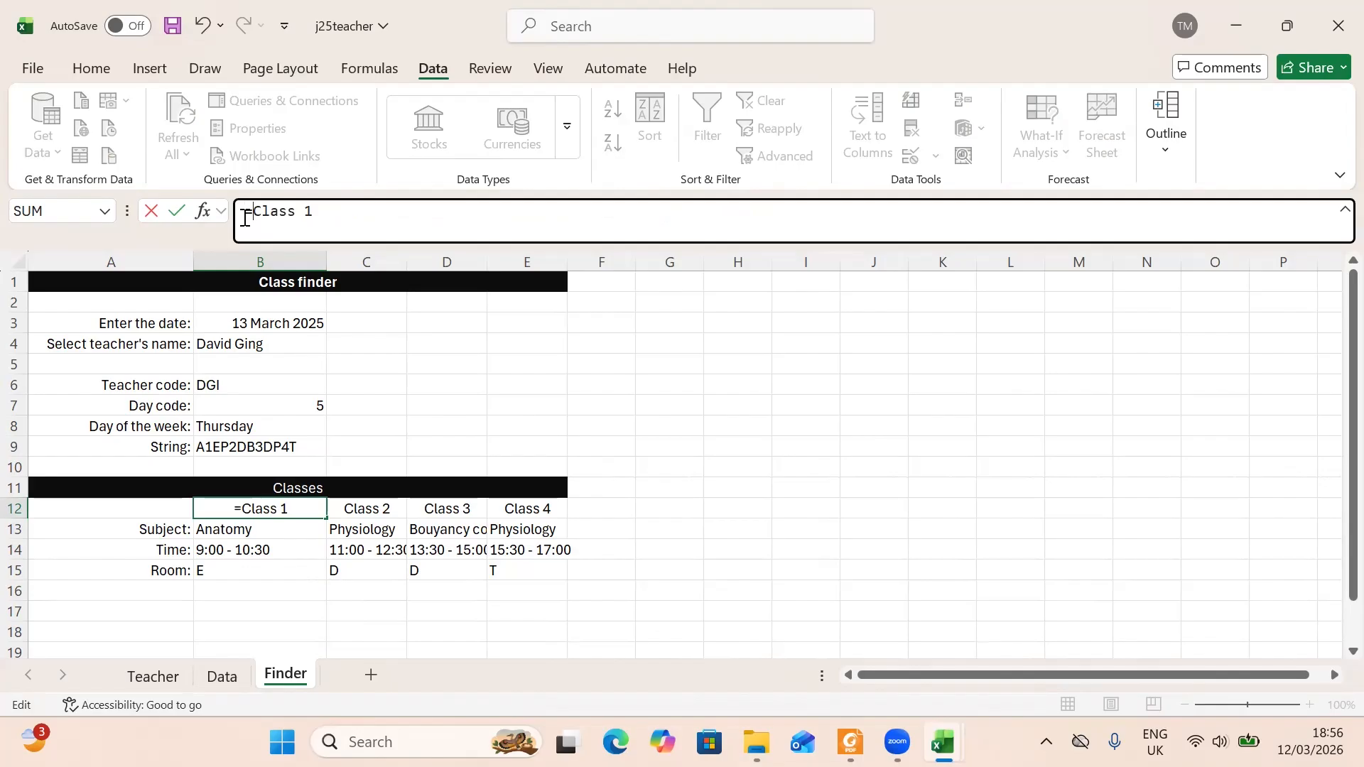
{"action": "type", "text": "if"}
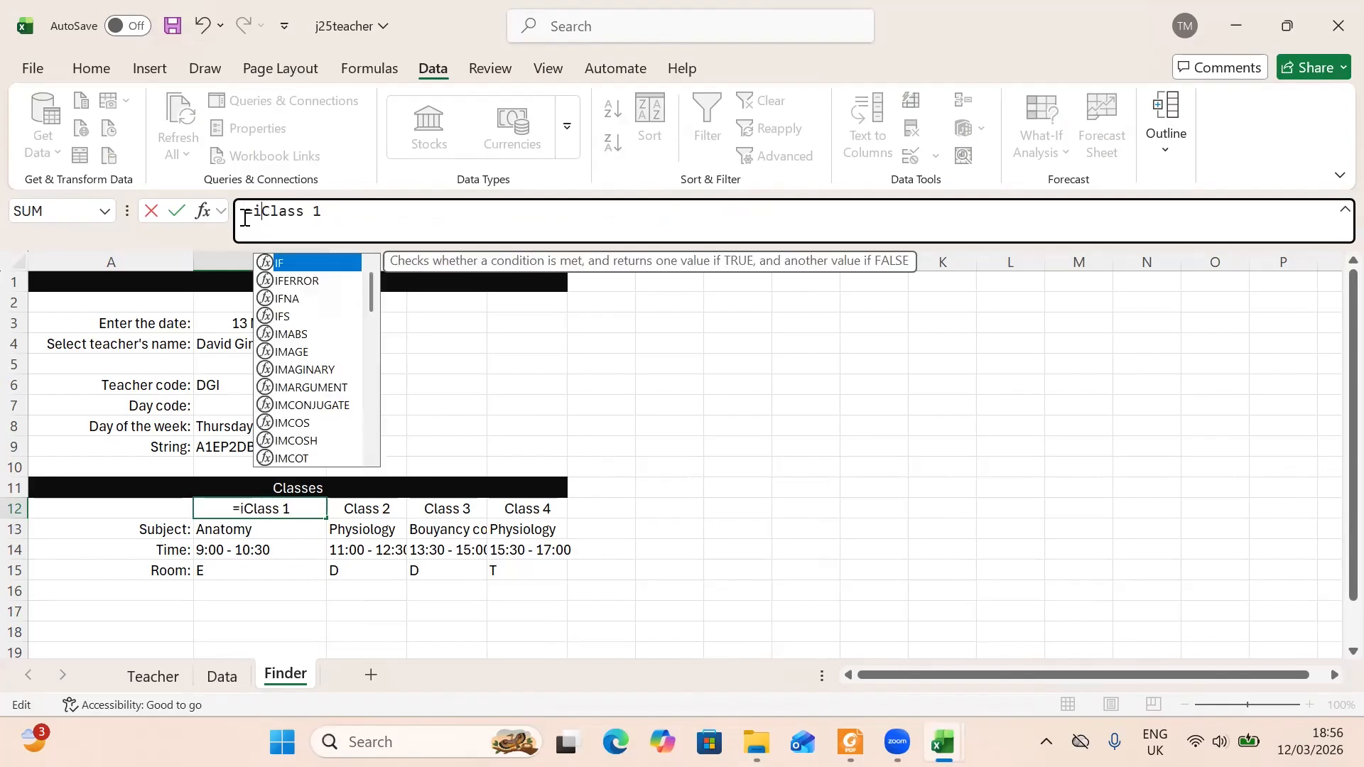
{"action": "double_click", "coordinate": [297, 261]}
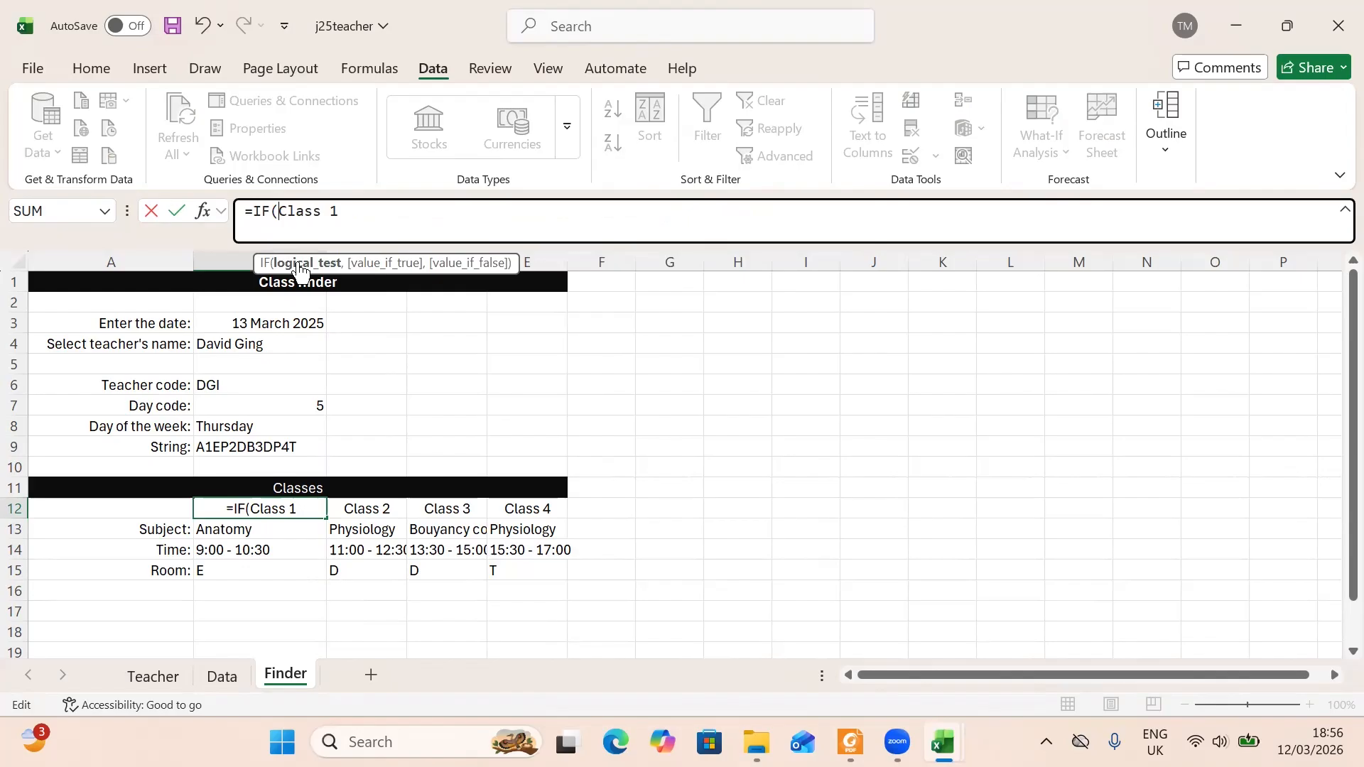
{"action": "left_click", "coordinate": [247, 529]}
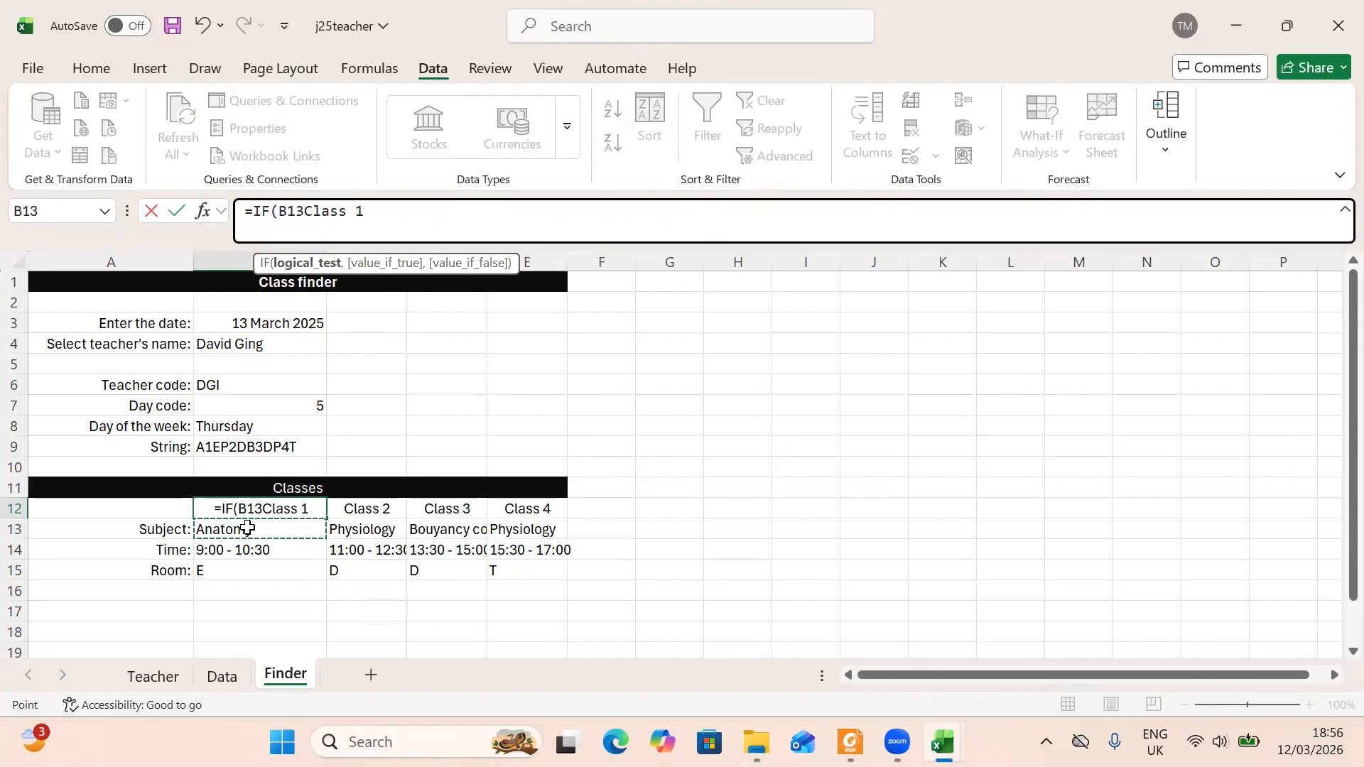
{"action": "type", "text": ","}
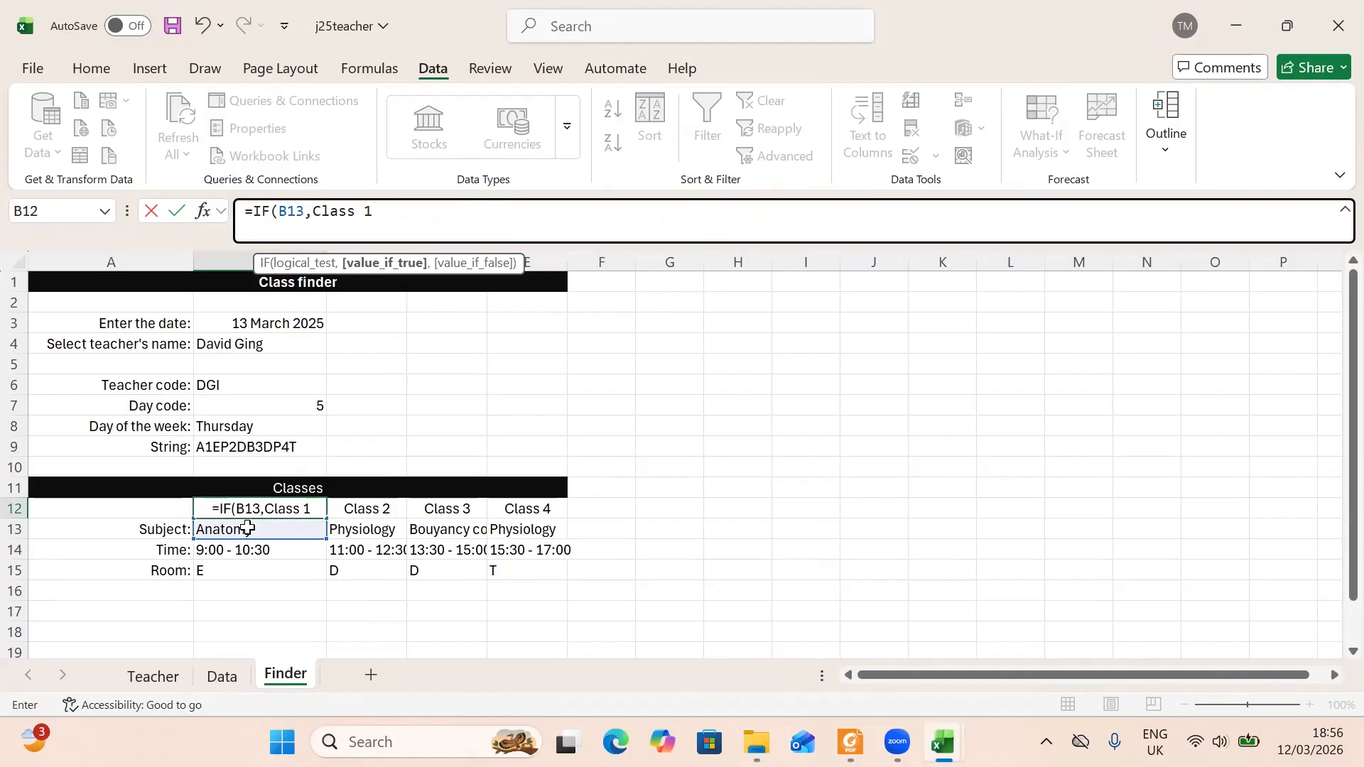
{"action": "key", "text": "BackSpace"}
{"action": "type", "text": "=@@"}
{"action": "key", "text": "BackSpace"}
{"action": "key", "text": "BackSpace"}
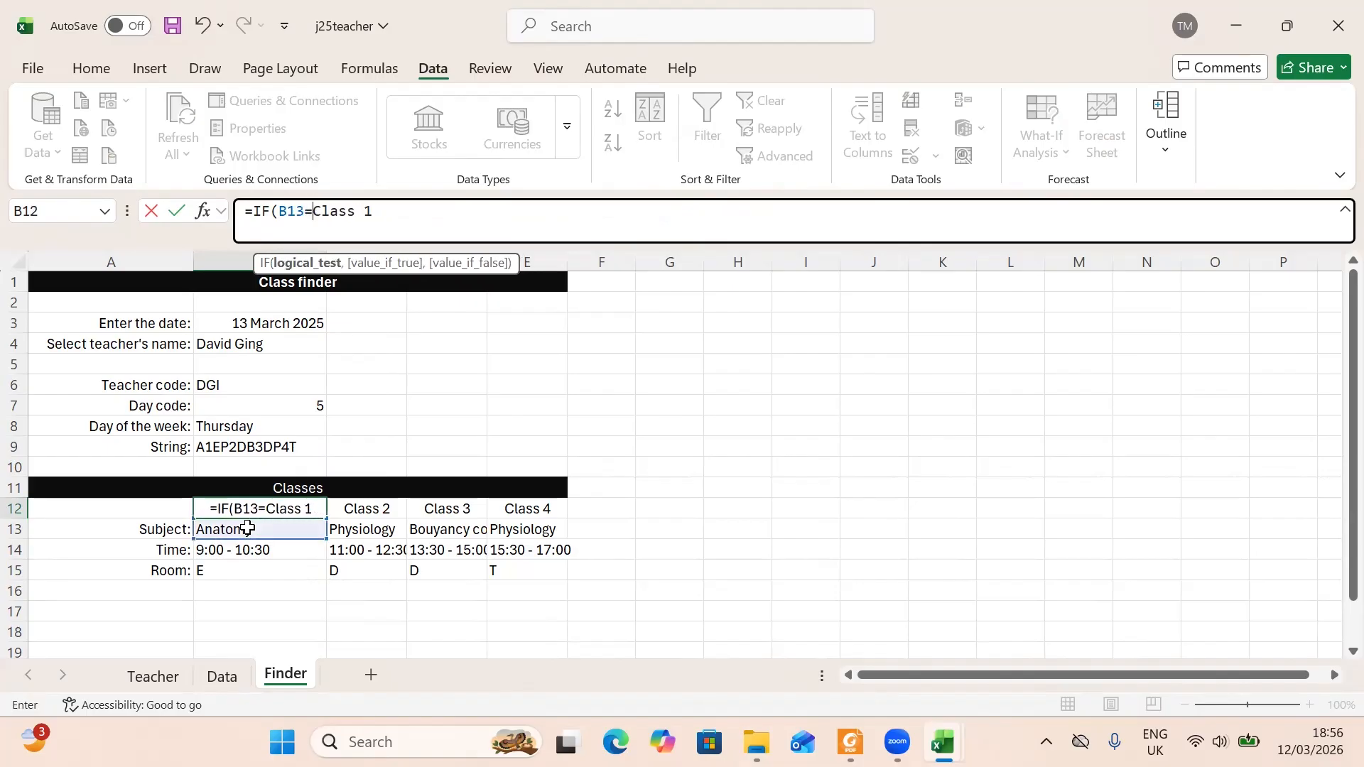
{"action": "type", "text": "\"\""}
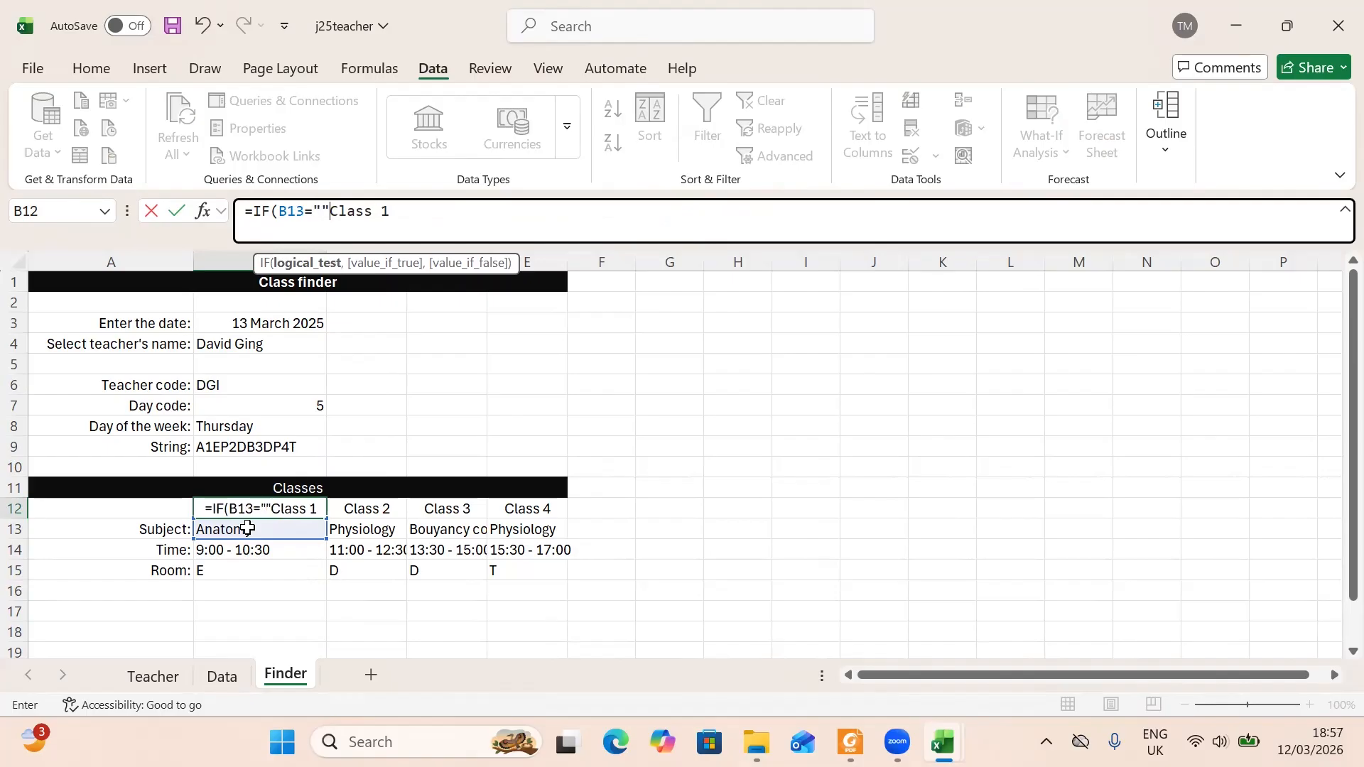
- Complete the B12 IF formula with an empty string ("") as the true value and Class 1 as the false value
{"action": "type", "text": ","}
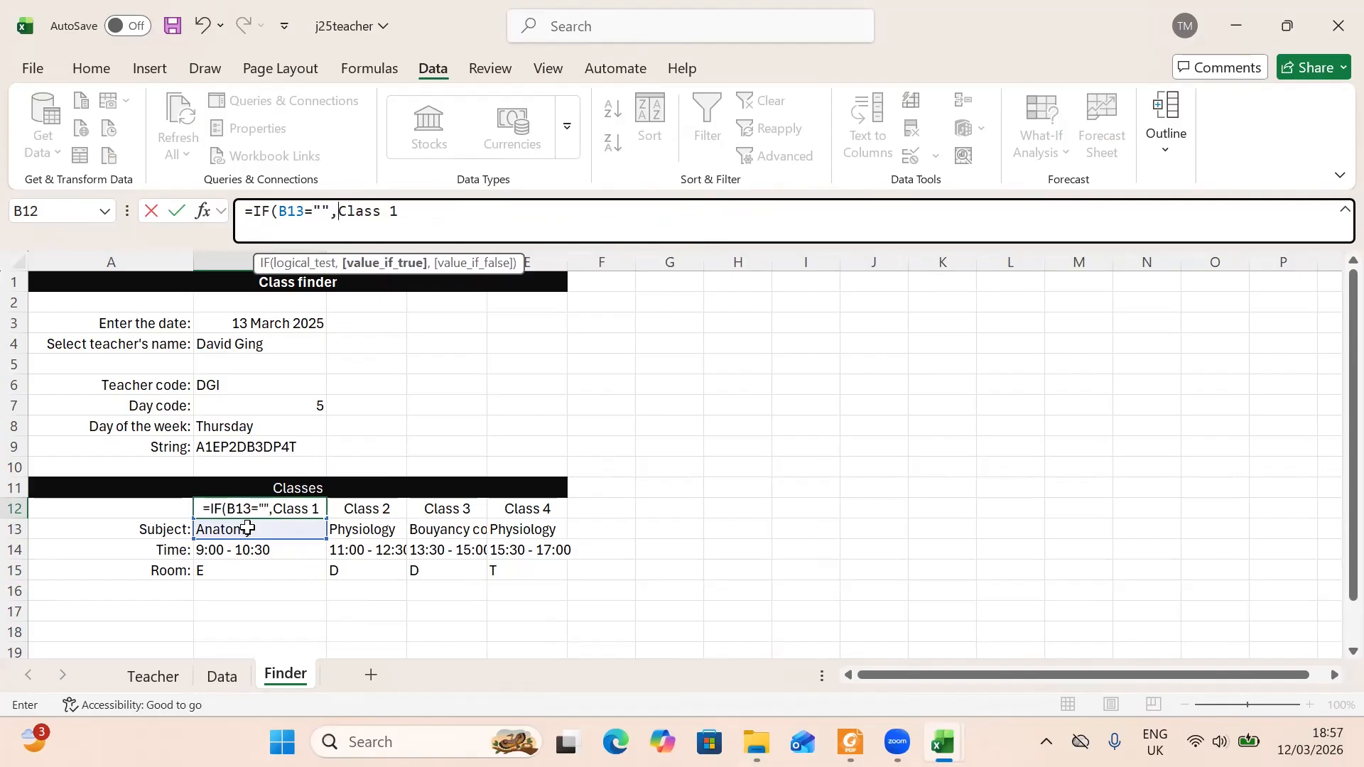
{"action": "type", "text": "\"\""}
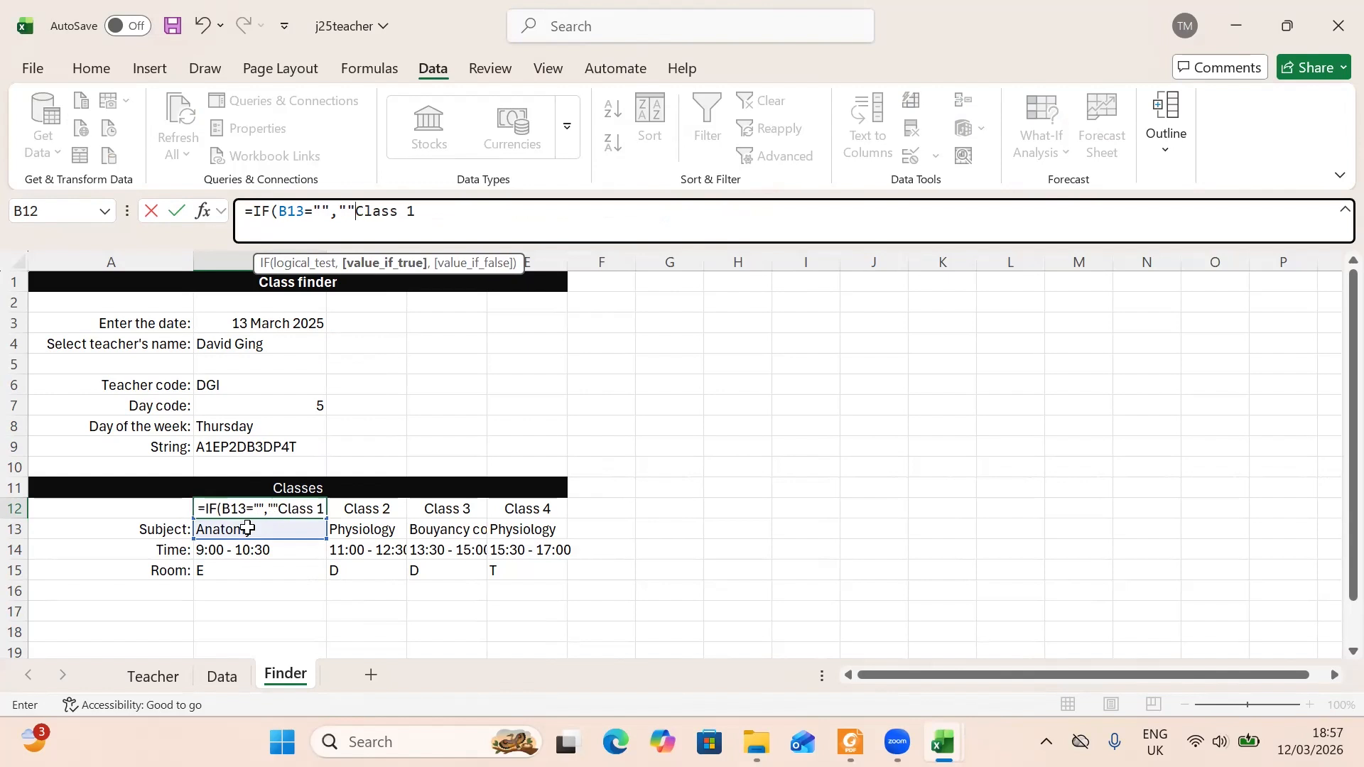
{"action": "type", "text": ","}
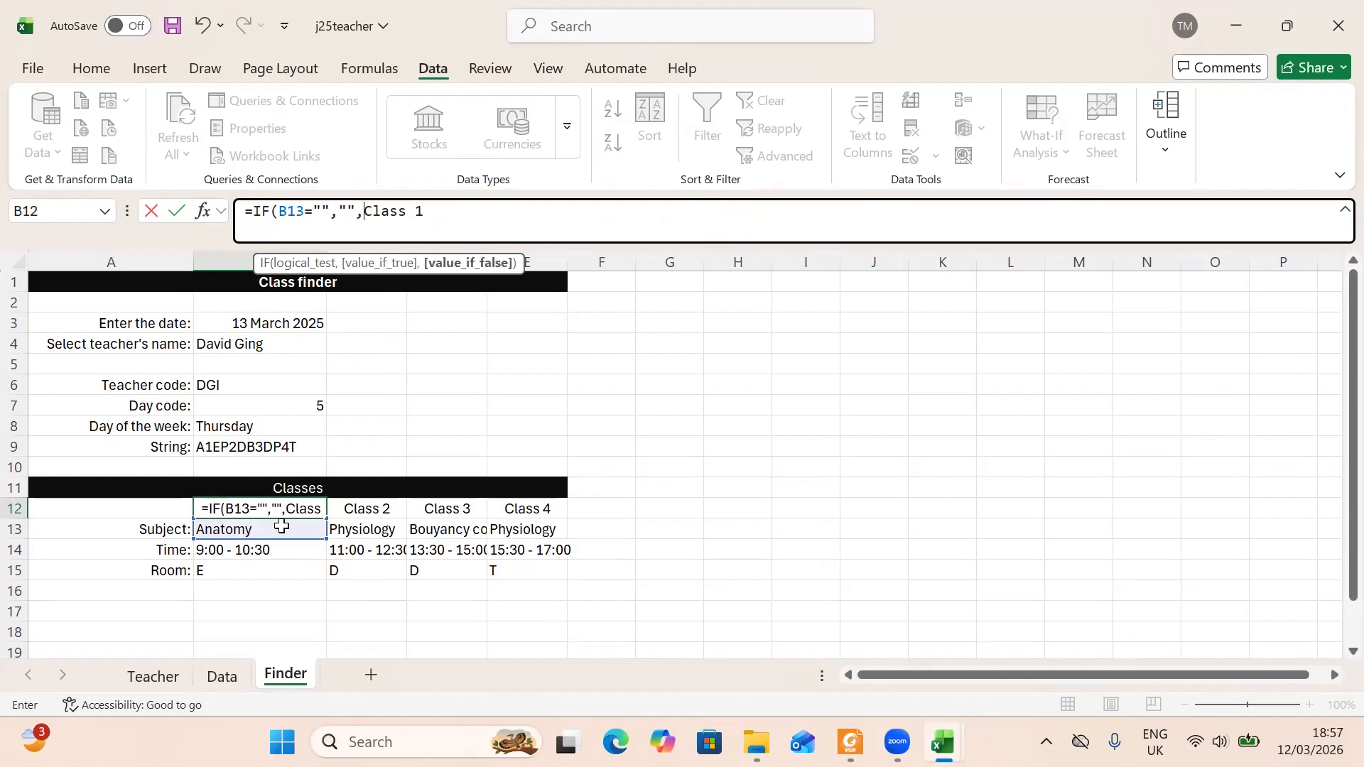
{"action": "left_click", "coordinate": [458, 224]}
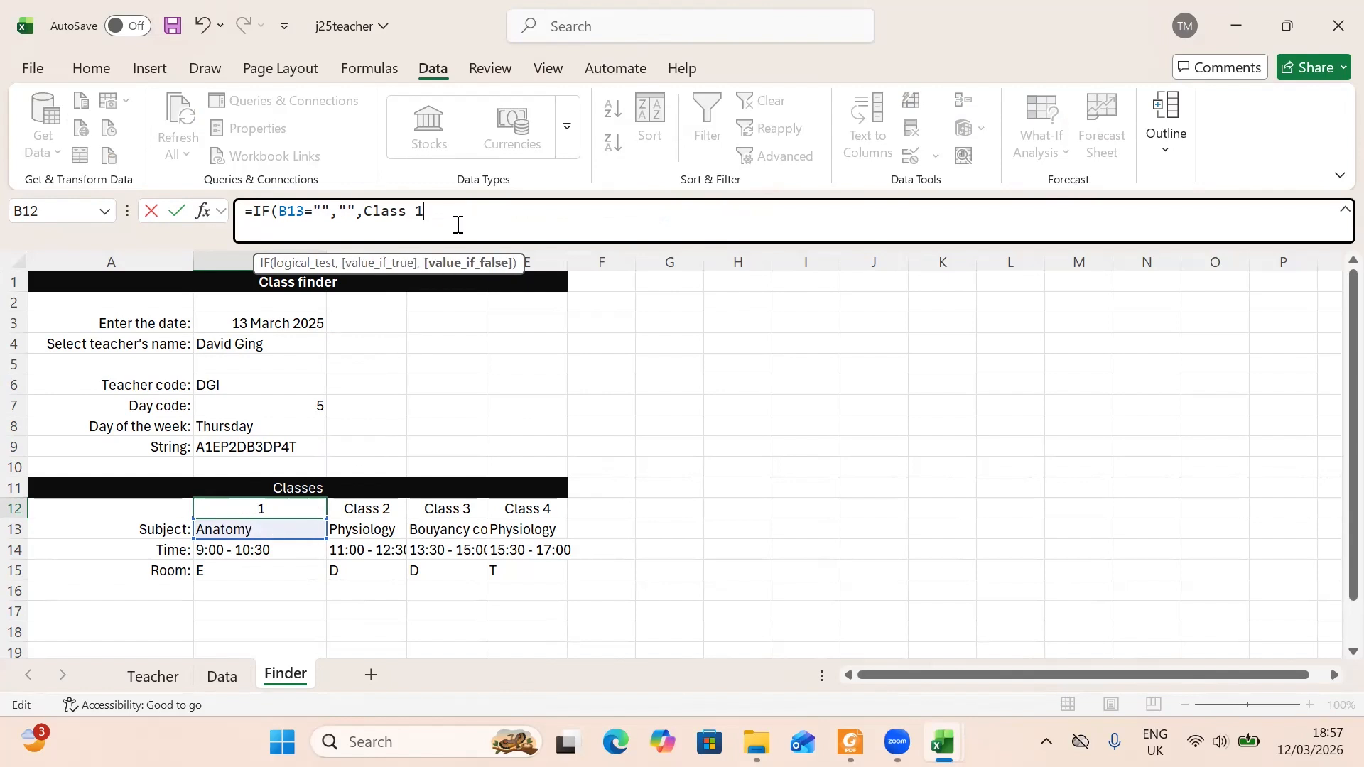
{"action": "type", "text": ")"}
{"action": "key", "text": "Return"}
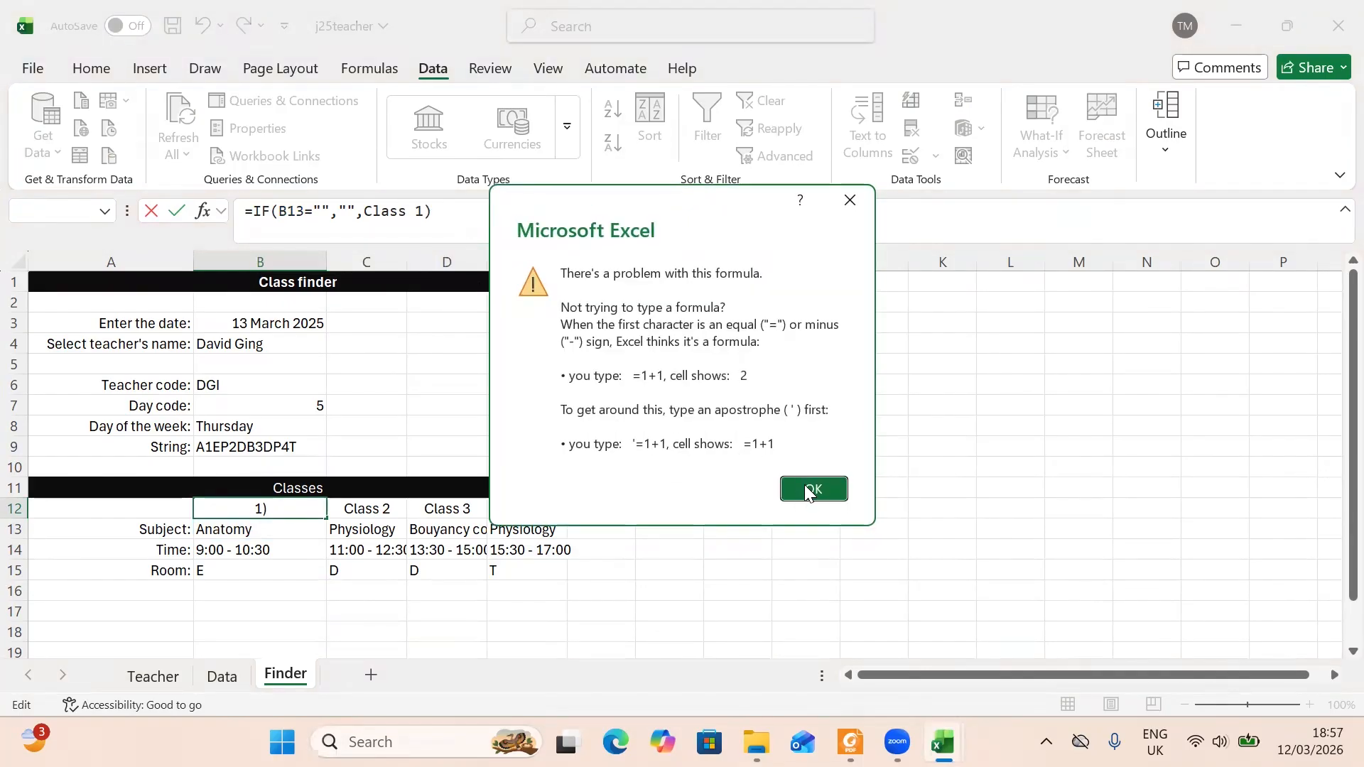
{"action": "left_click", "coordinate": [811, 489]}
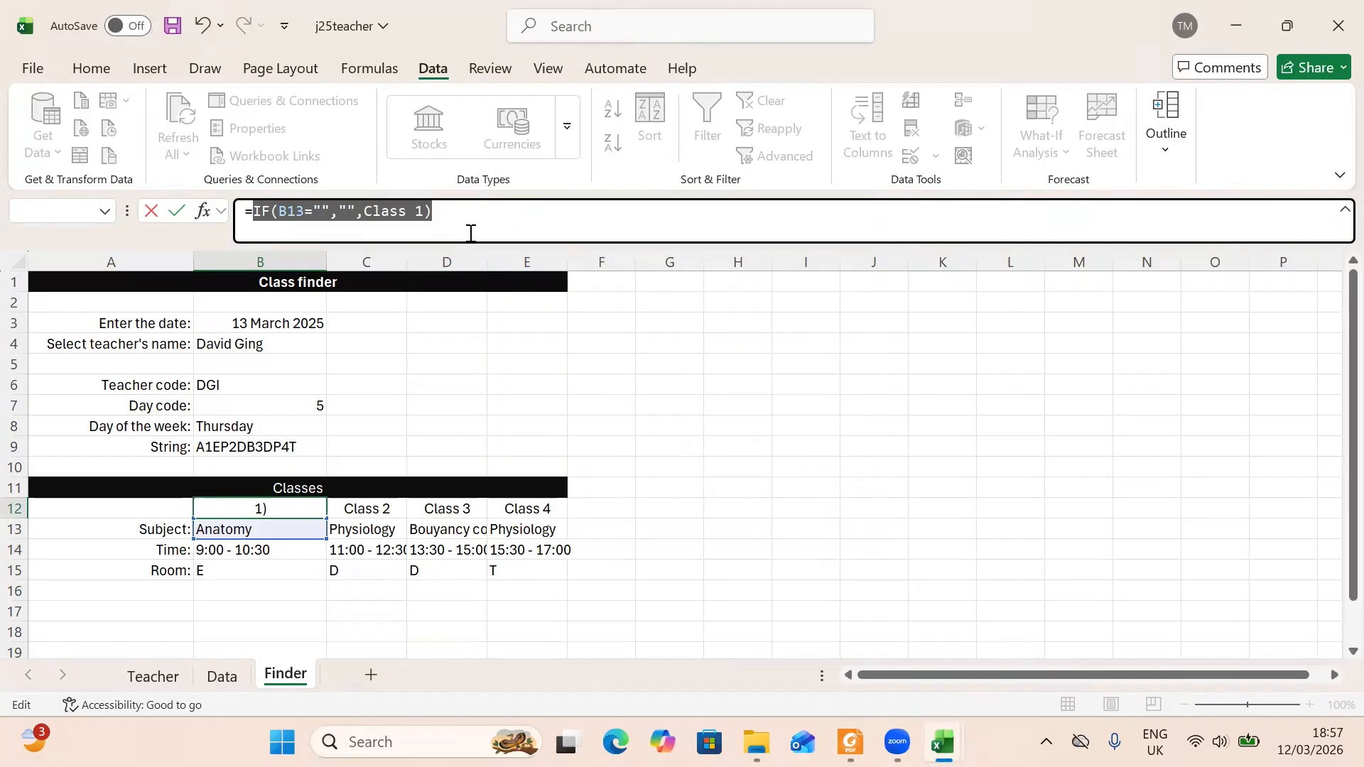
- Enclose Class 1 in quotation marks so the B12 formula reads =IF(B13="","","Class 1")
{"action": "left_click", "coordinate": [463, 225]}
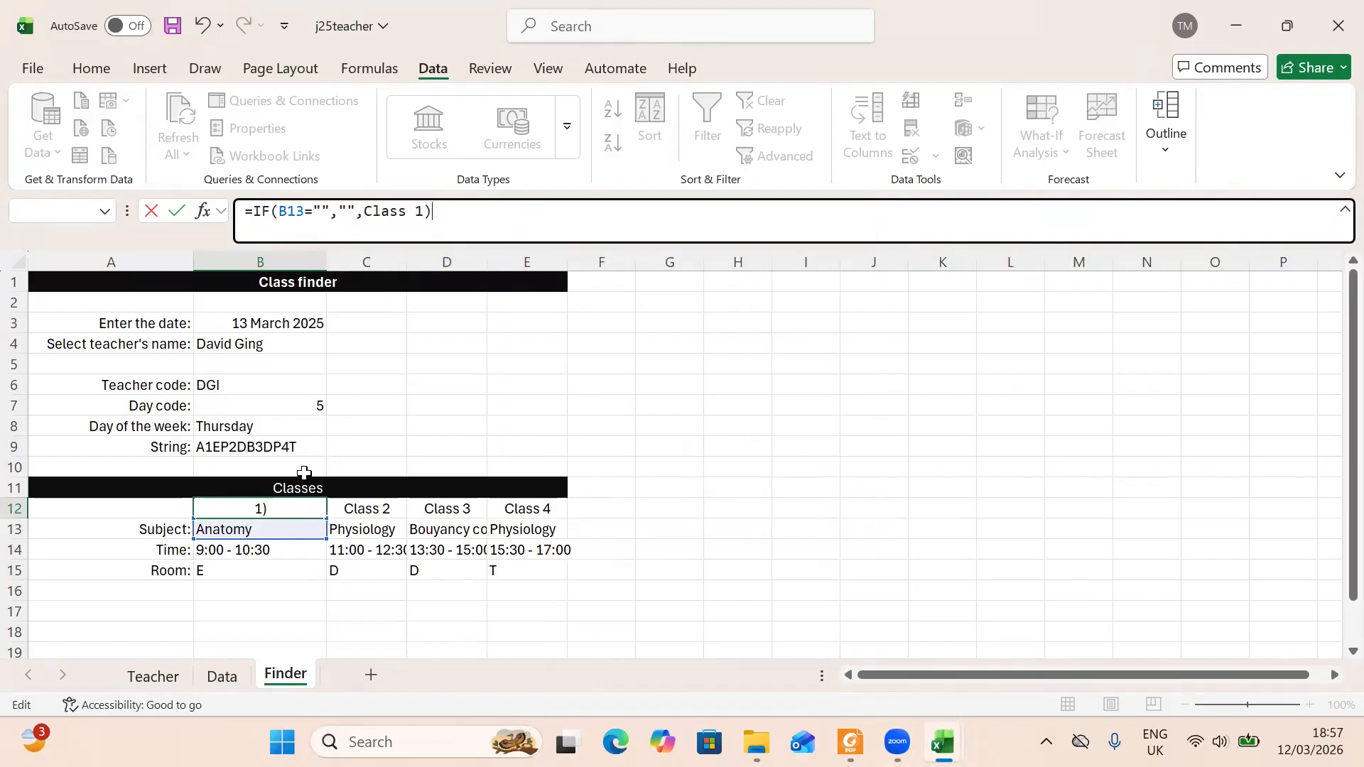
{"action": "key", "text": "Return"}
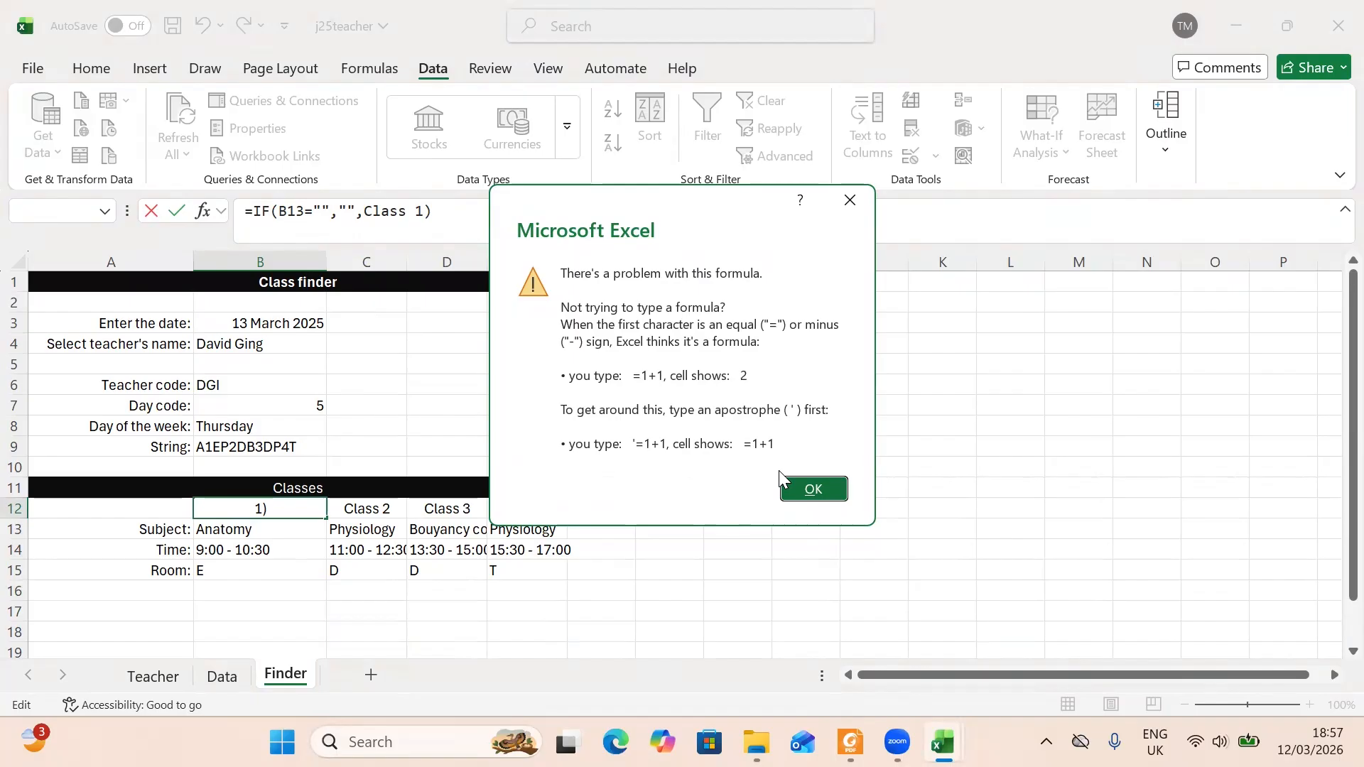
{"action": "left_click", "coordinate": [813, 489]}
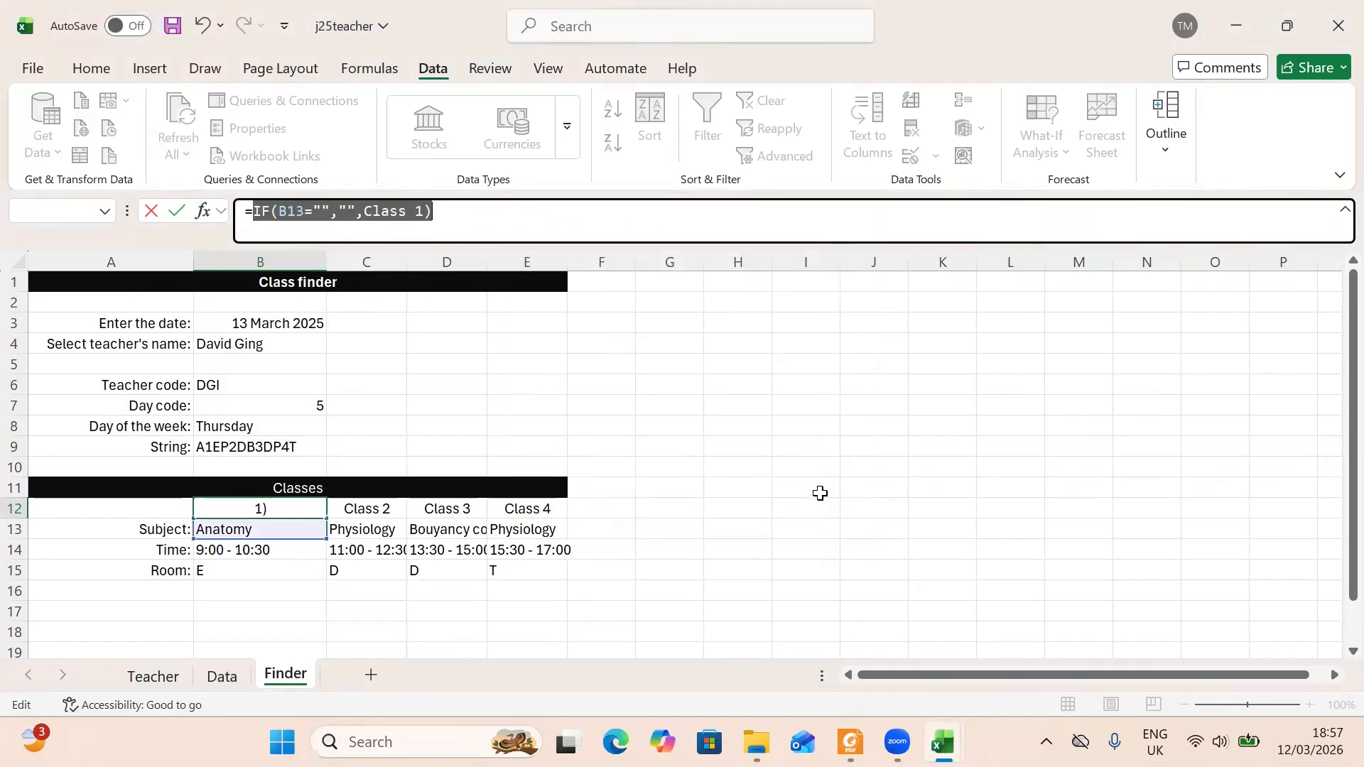
{"action": "left_click", "coordinate": [353, 213]}
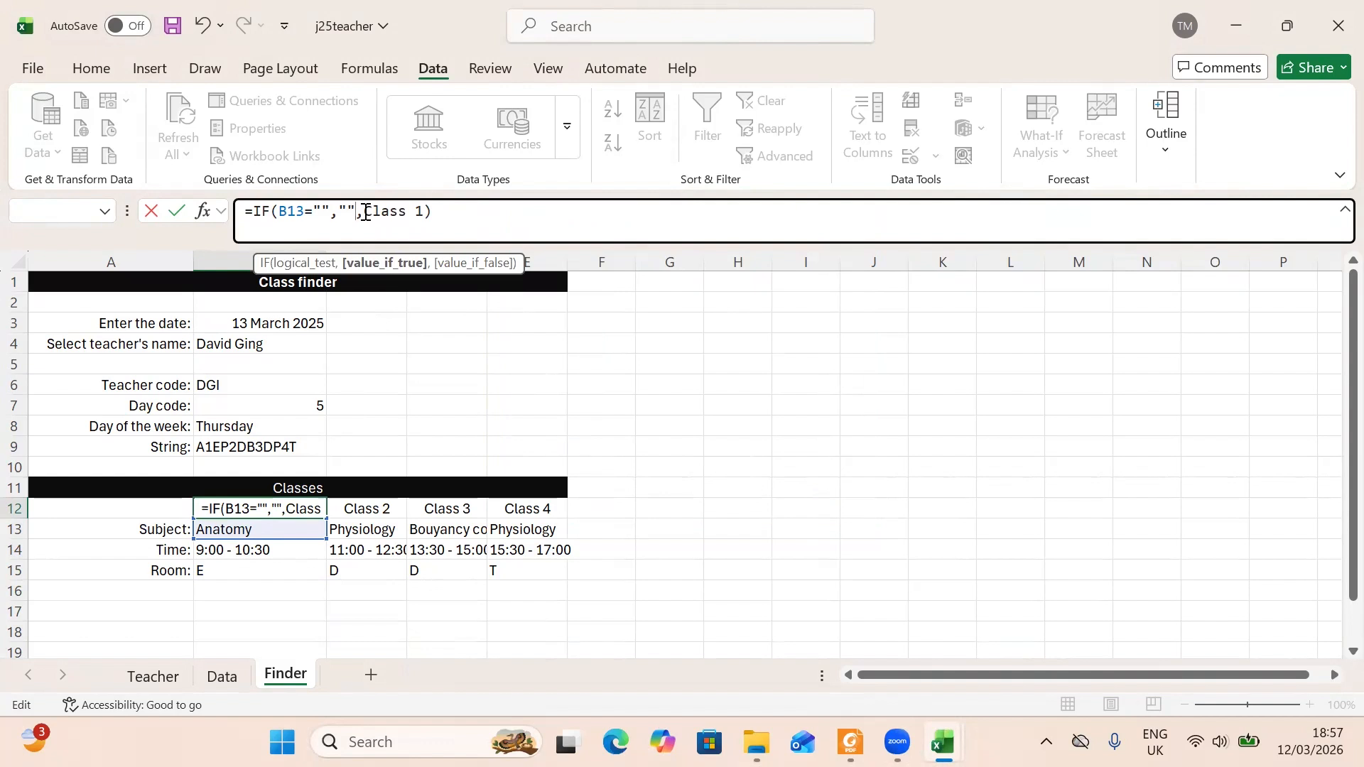
{"action": "left_click", "coordinate": [364, 213]}
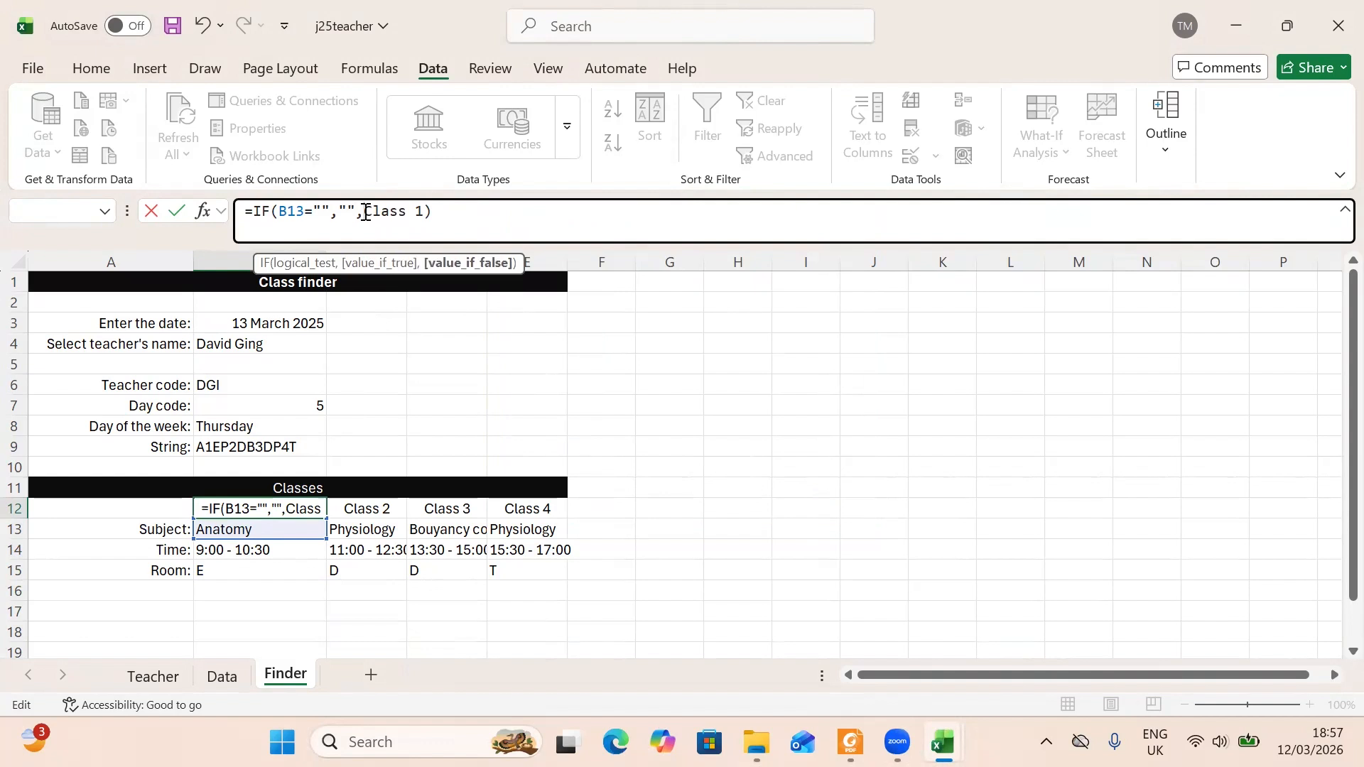
{"action": "type", "text": "\""}
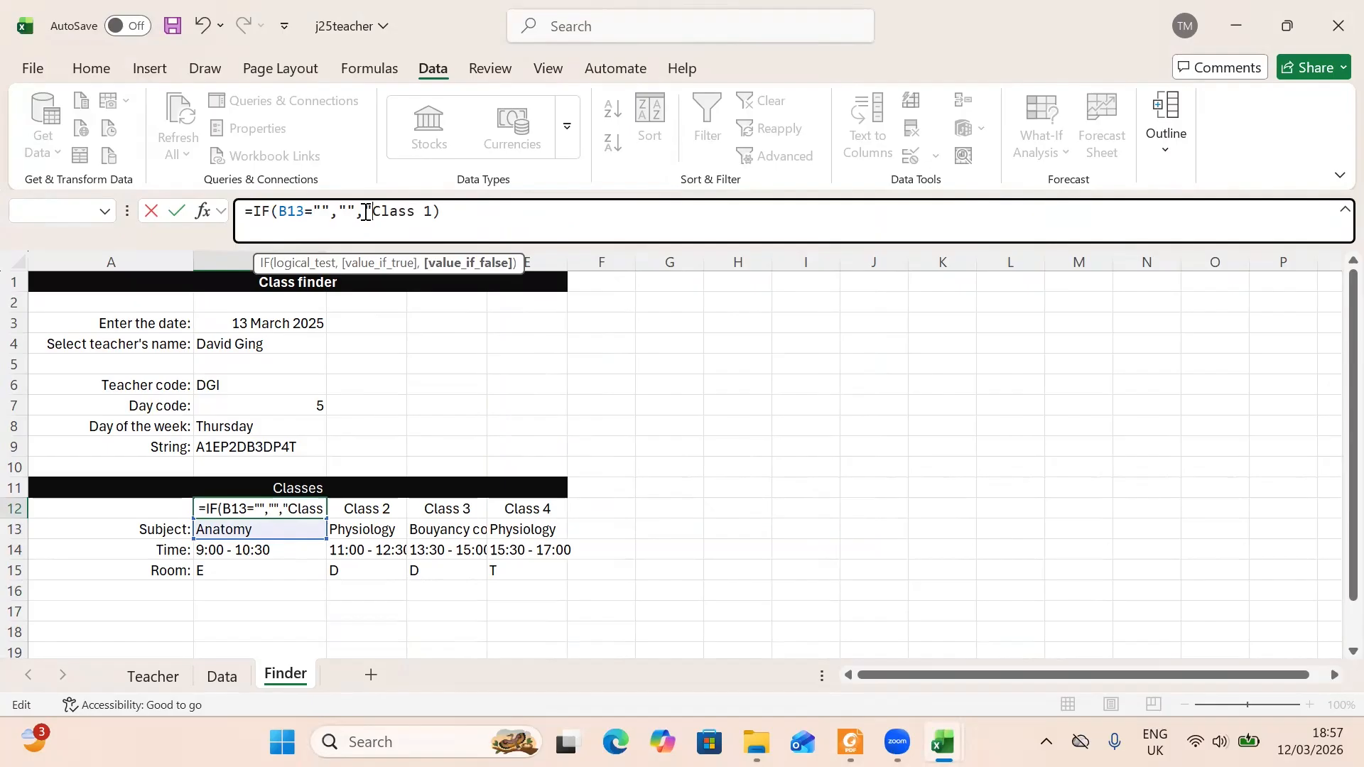
{"action": "left_click", "coordinate": [435, 205]}
{"action": "type", "text": "\""}
{"action": "key", "text": "Return"}
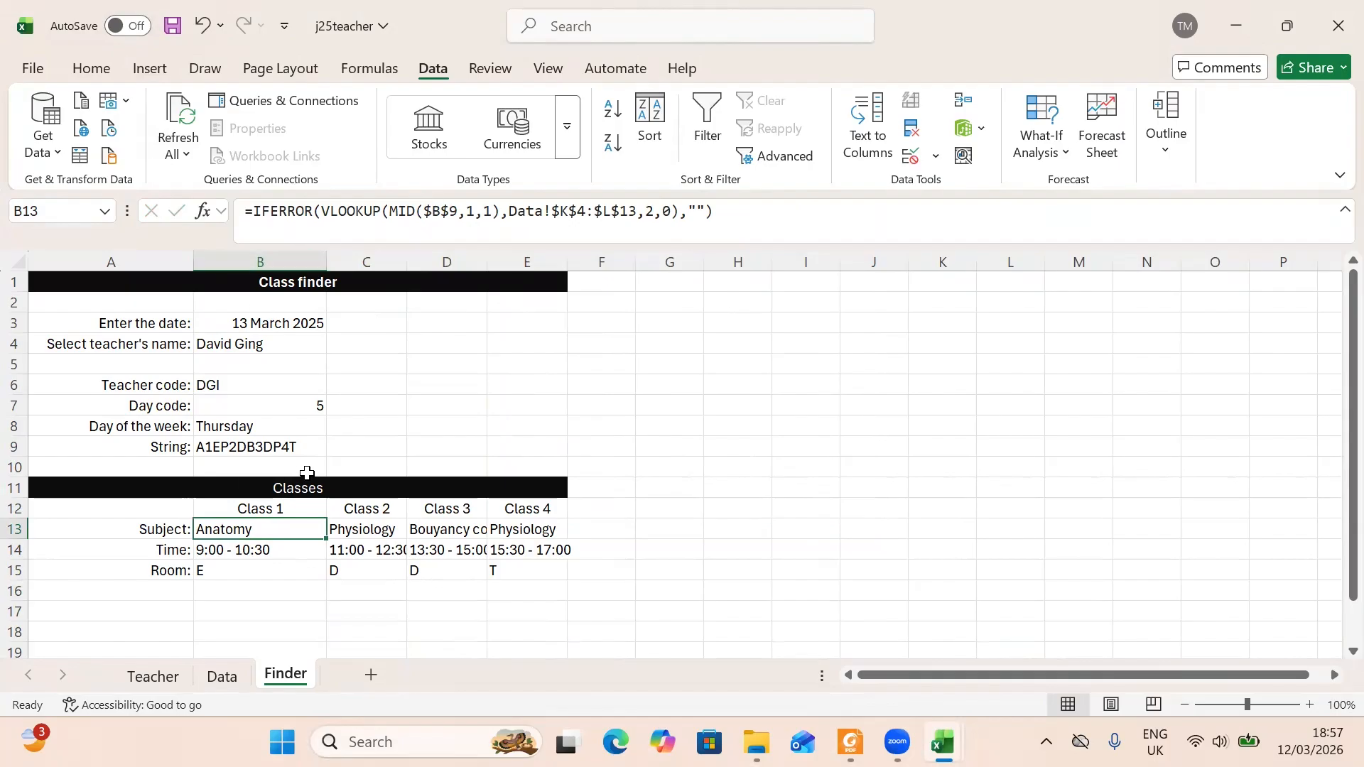
- Check the B12 label formula and fill it across to C12:E12
{"action": "left_click", "coordinate": [273, 510]}
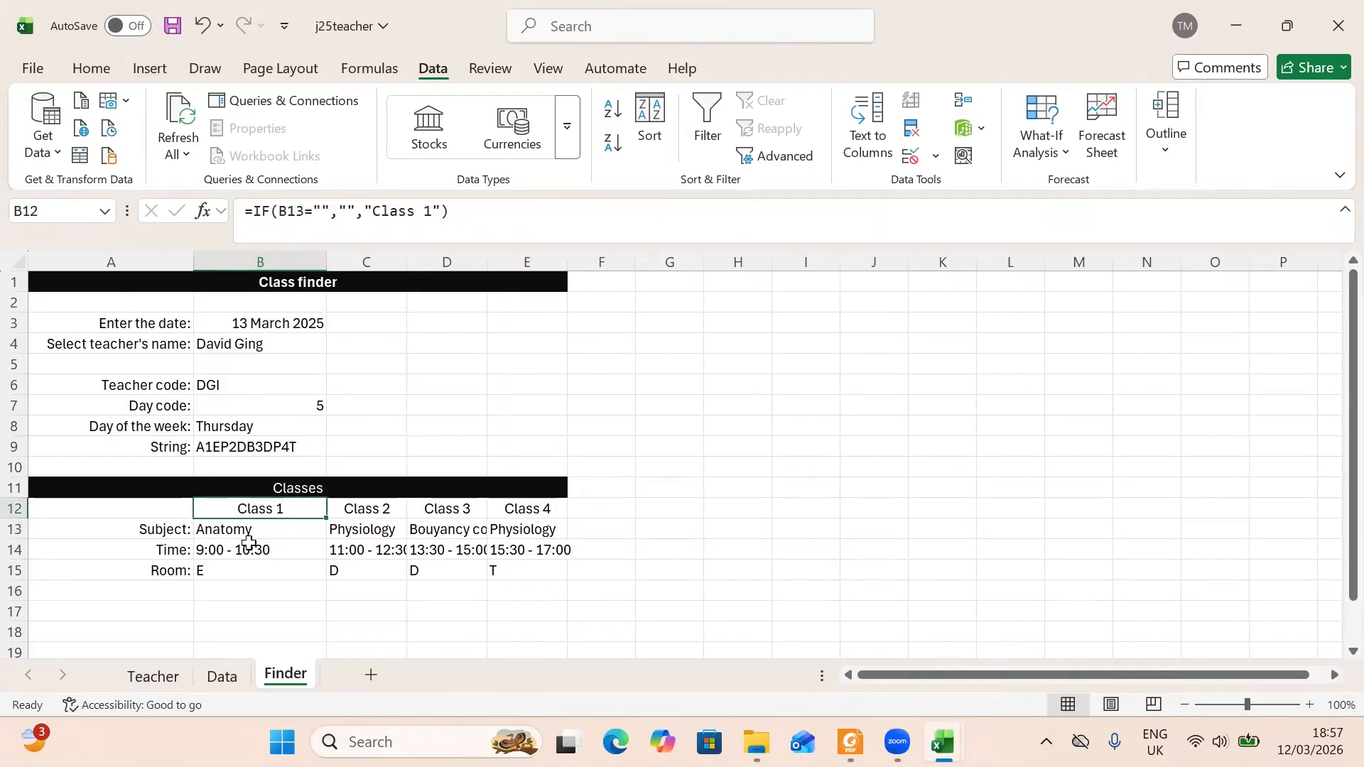
{"action": "key", "text": "Down"}
{"action": "left_click", "coordinate": [257, 506]}
{"action": "left_click_drag", "start_coordinate": [329, 517], "coordinate": [561, 514]}
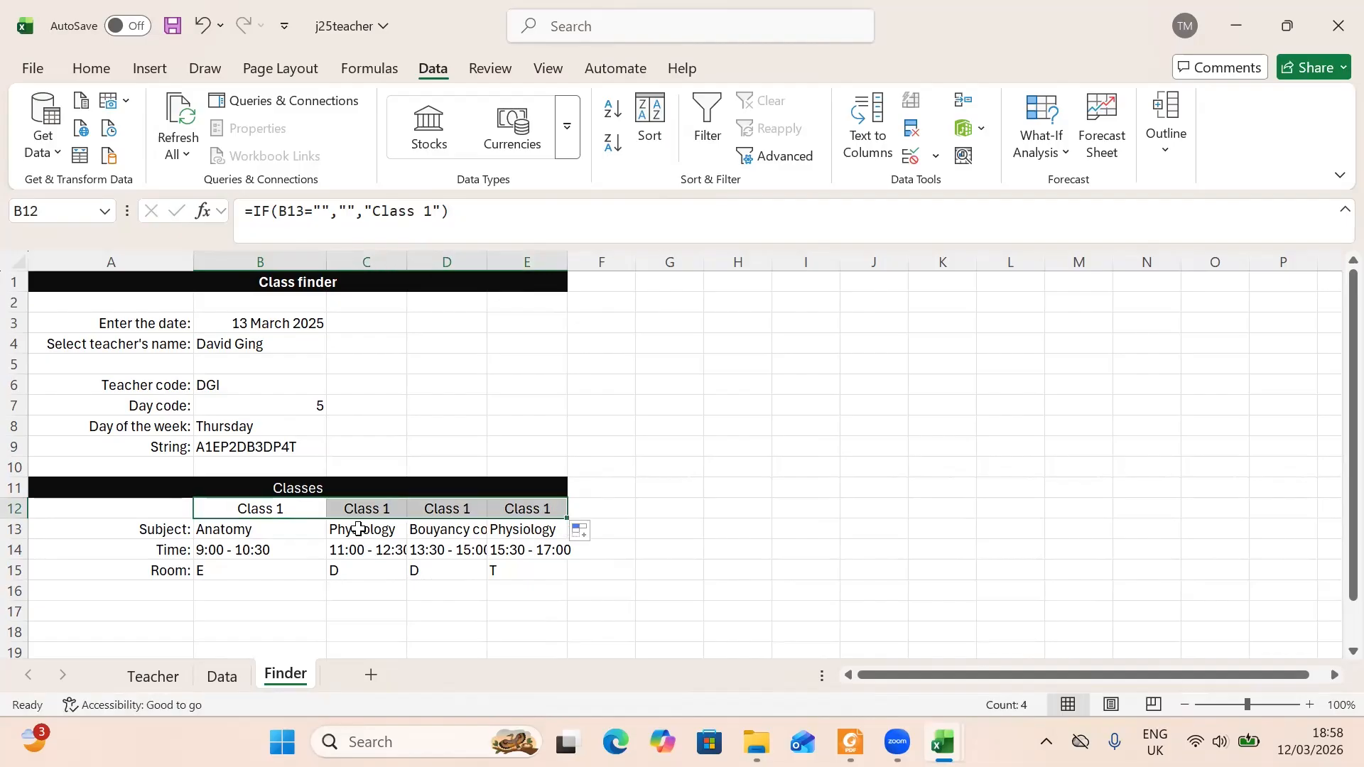
- Change the false value of the IF formula in C12 to "Class 2"
{"action": "left_click", "coordinate": [381, 502]}
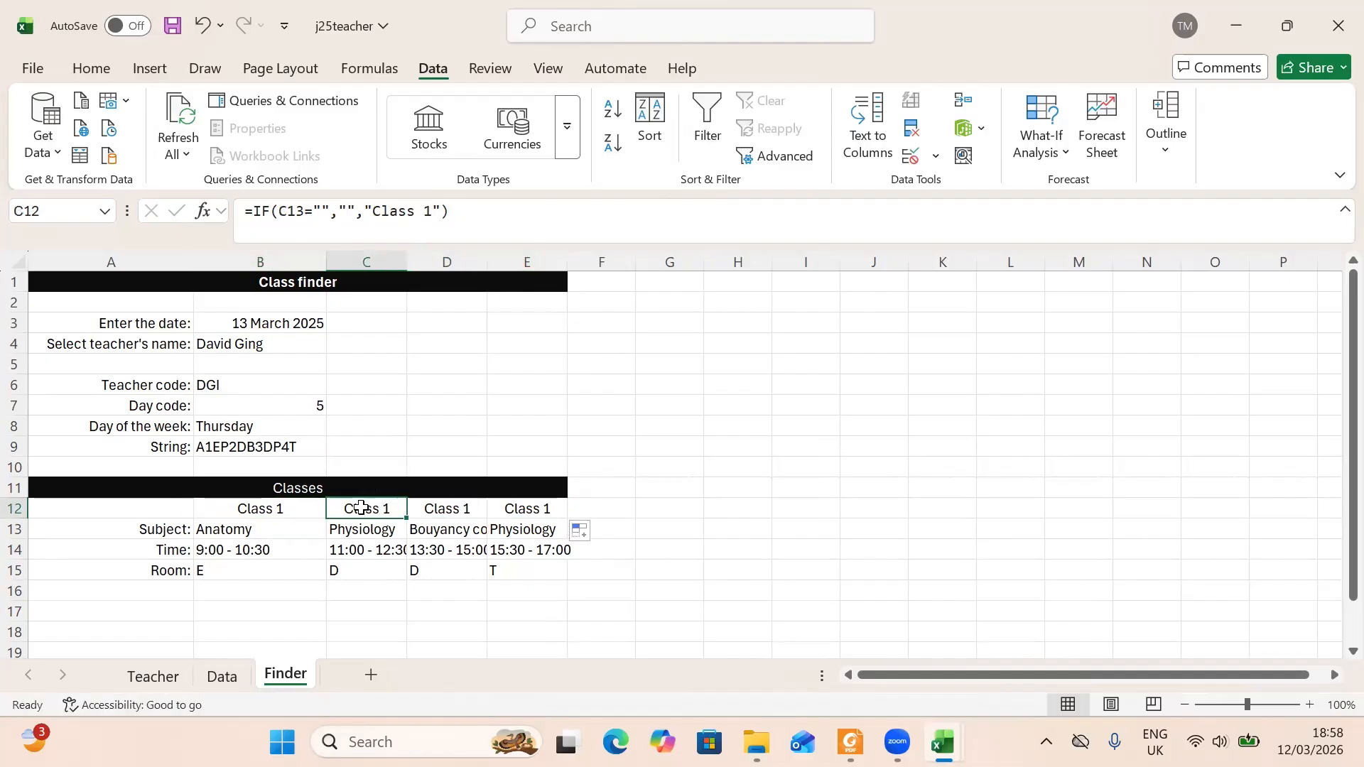
{"action": "left_click", "coordinate": [429, 215]}
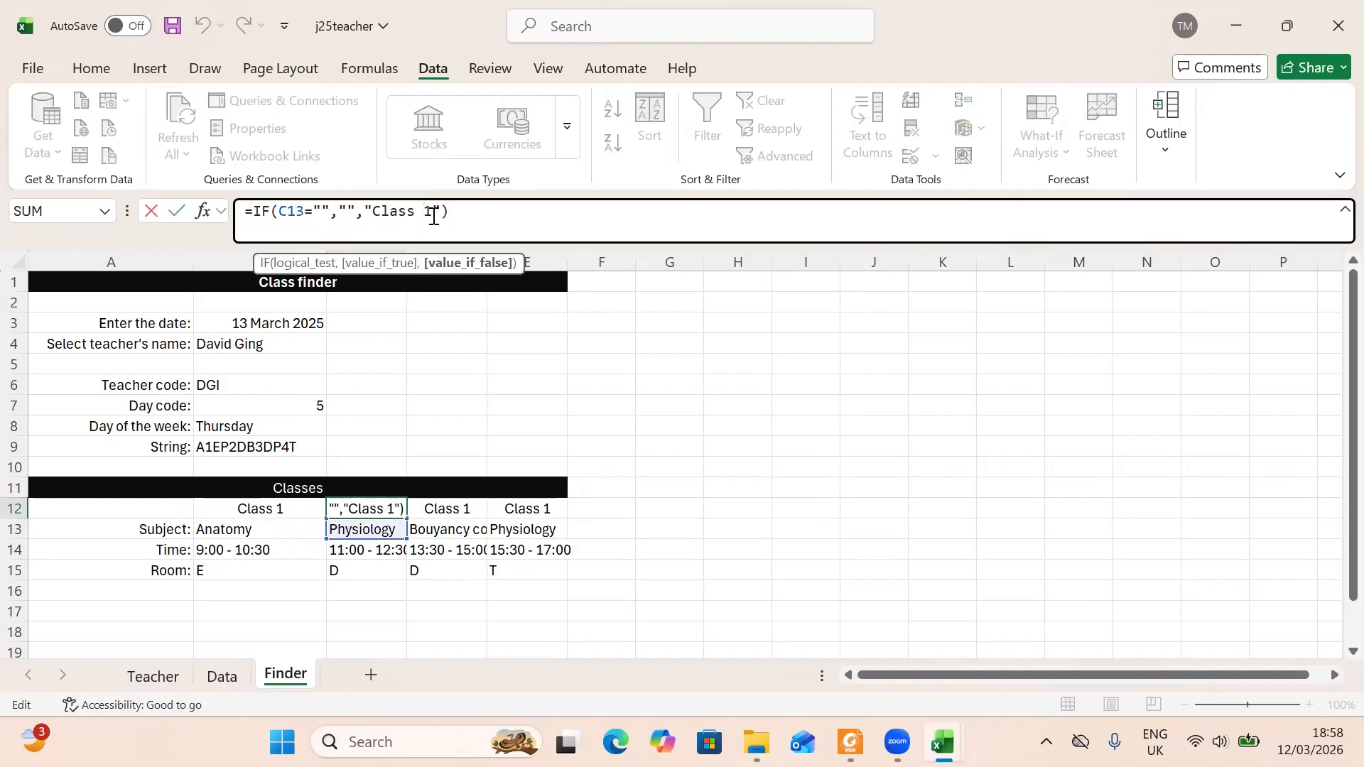
{"action": "key", "text": "Delete"}
{"action": "type", "text": "2"}
- Change the false value of the IF formula in D12 to "Class 3"
{"action": "left_click", "coordinate": [462, 503]}
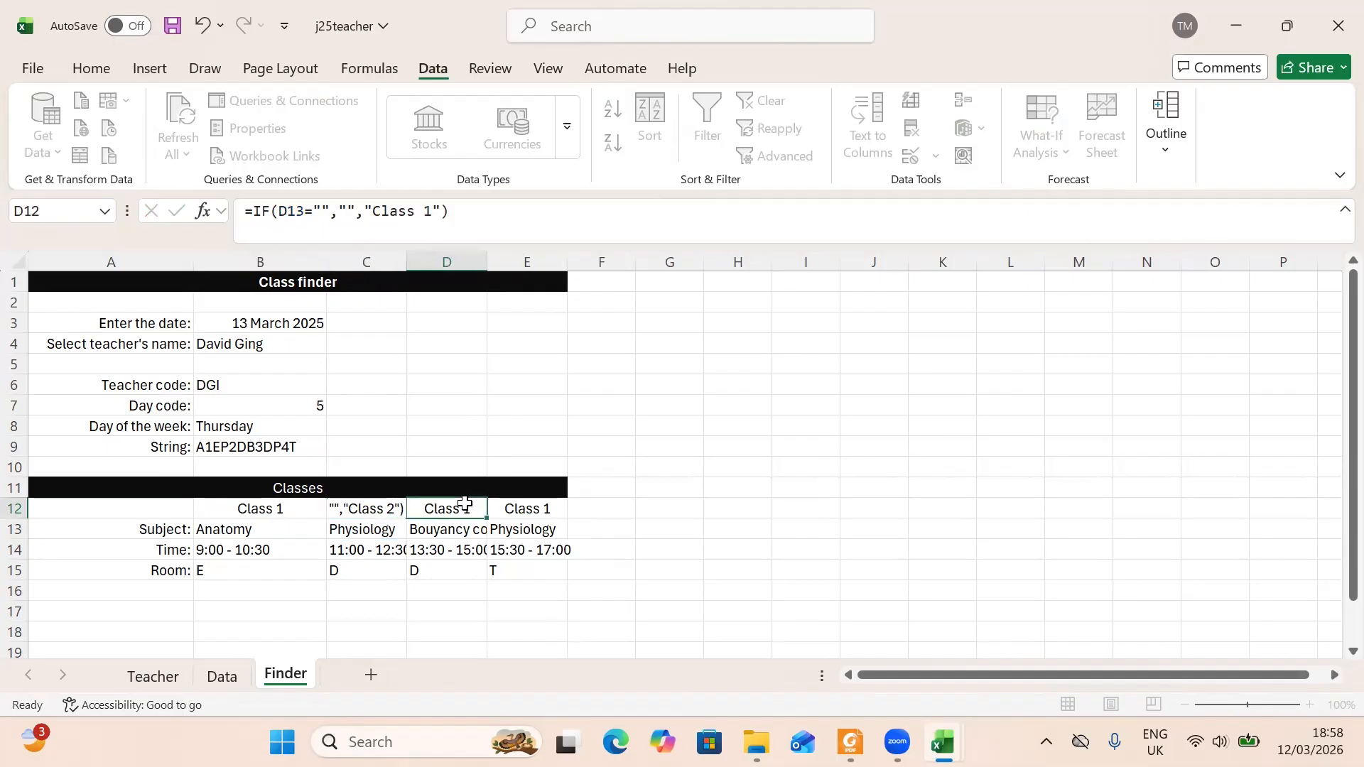
{"action": "left_click", "coordinate": [428, 213]}
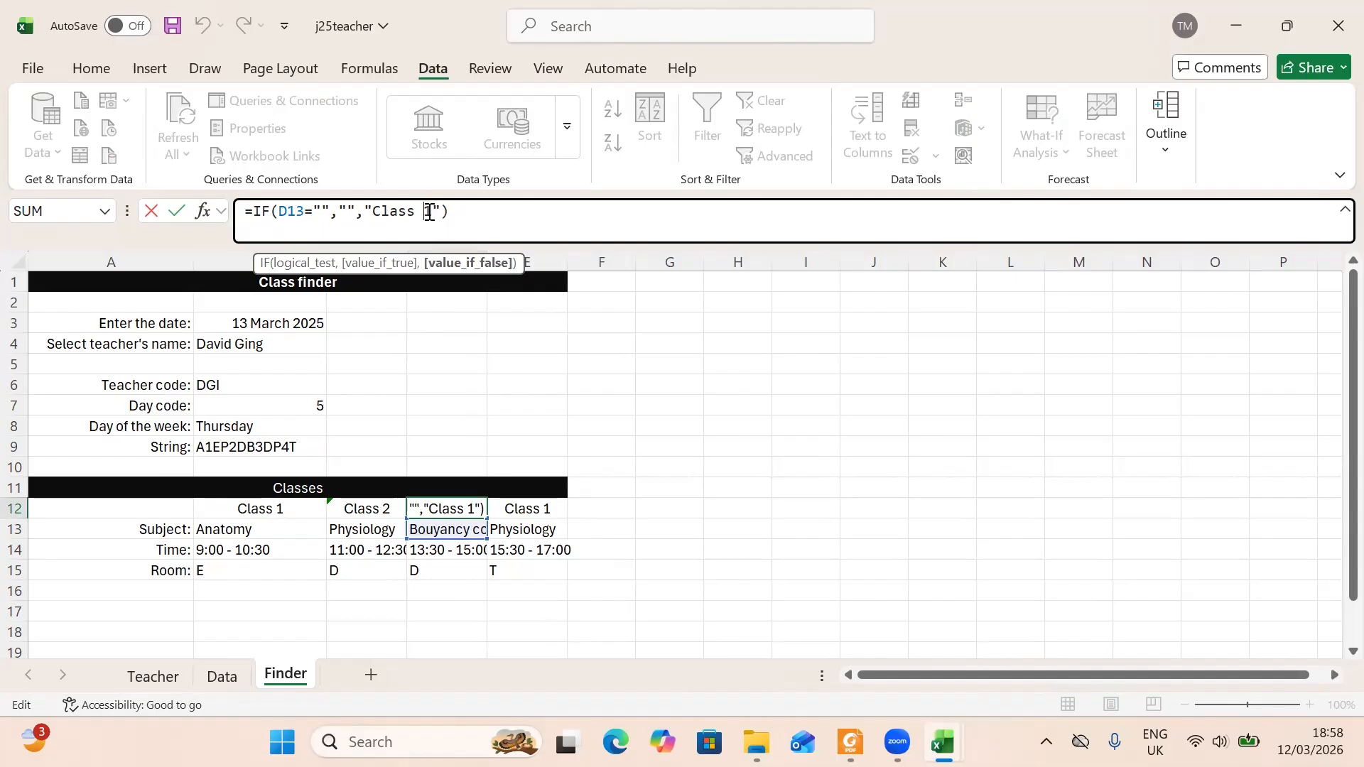
{"action": "key", "text": "Delete"}
{"action": "type", "text": "3"}
{"action": "key", "text": "Return"}
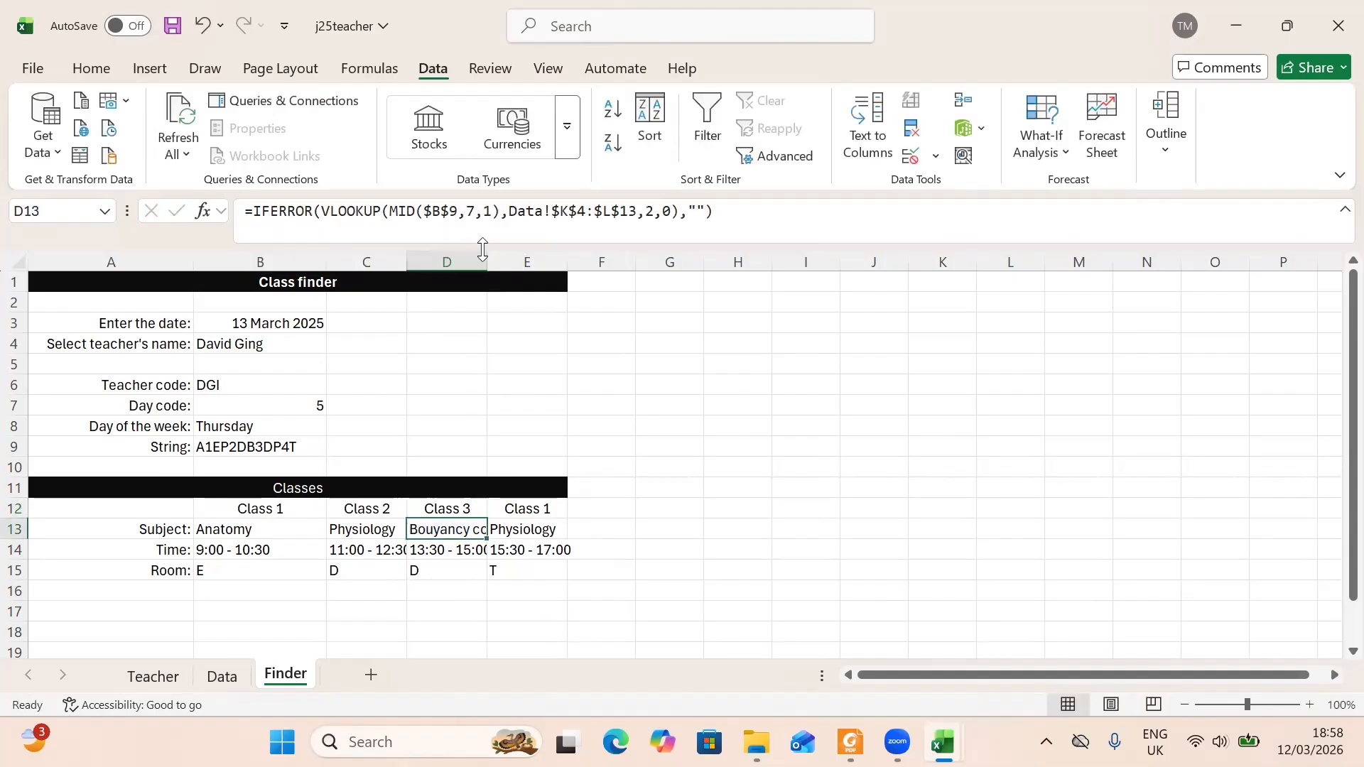
- Change the false value of the IF formula in E12 to "Class 4"
{"action": "left_click", "coordinate": [540, 503]}
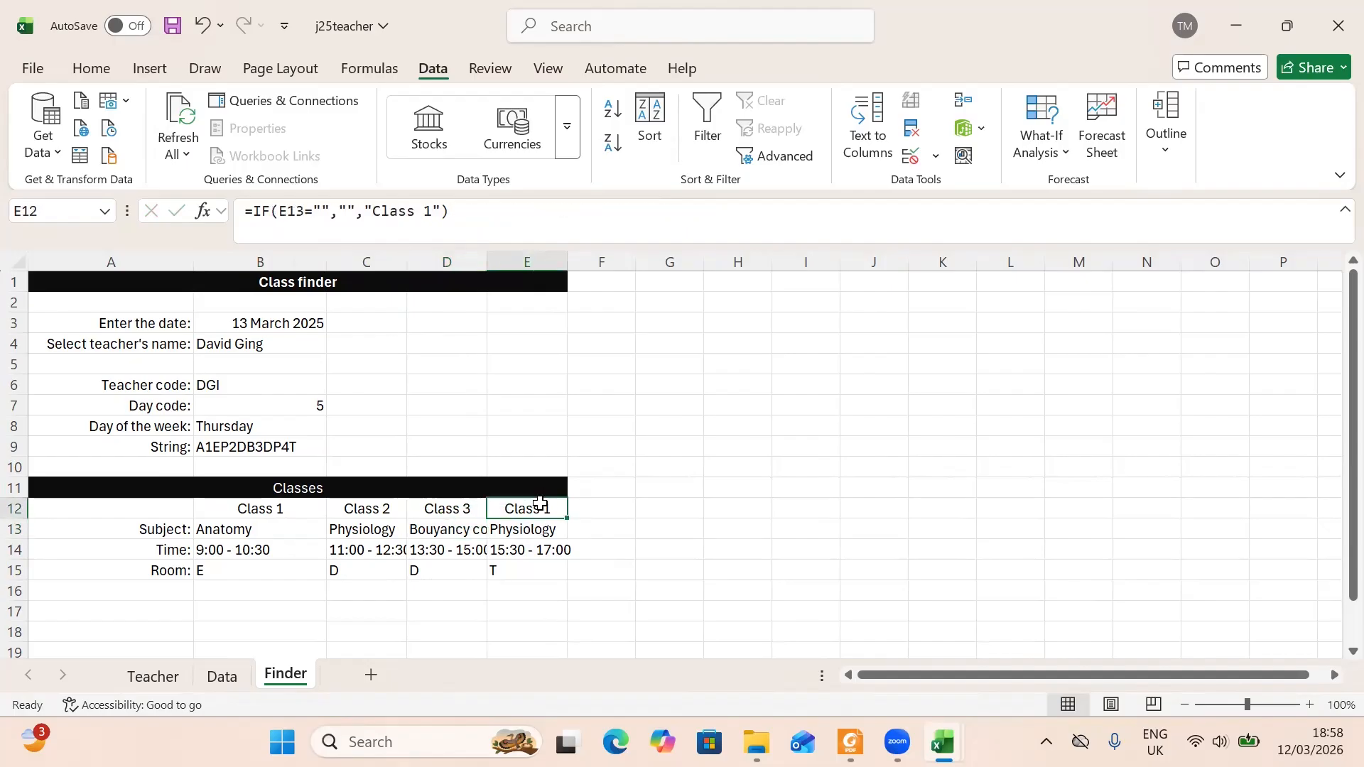
{"action": "left_click", "coordinate": [432, 213]}
{"action": "key", "text": "BackSpace"}
{"action": "type", "text": "4"}
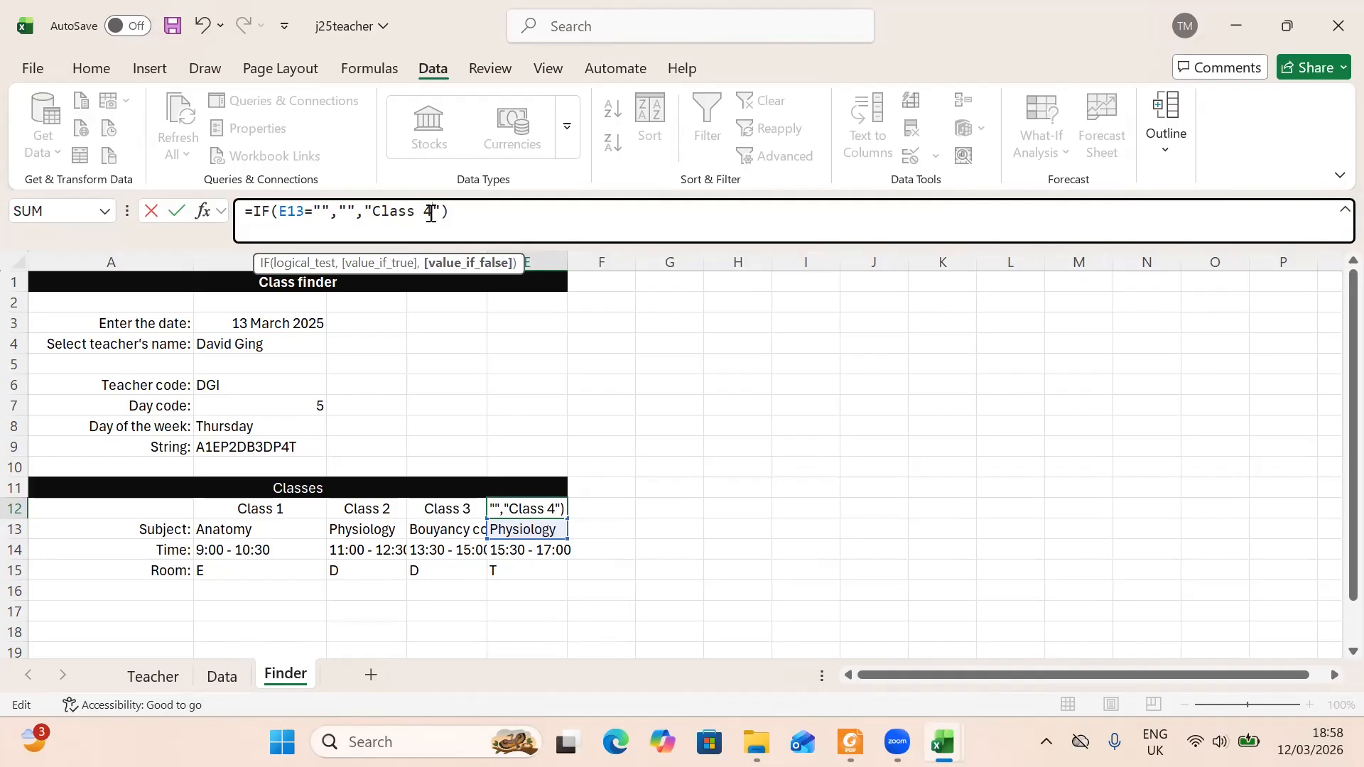
{"action": "key", "text": "Return"}
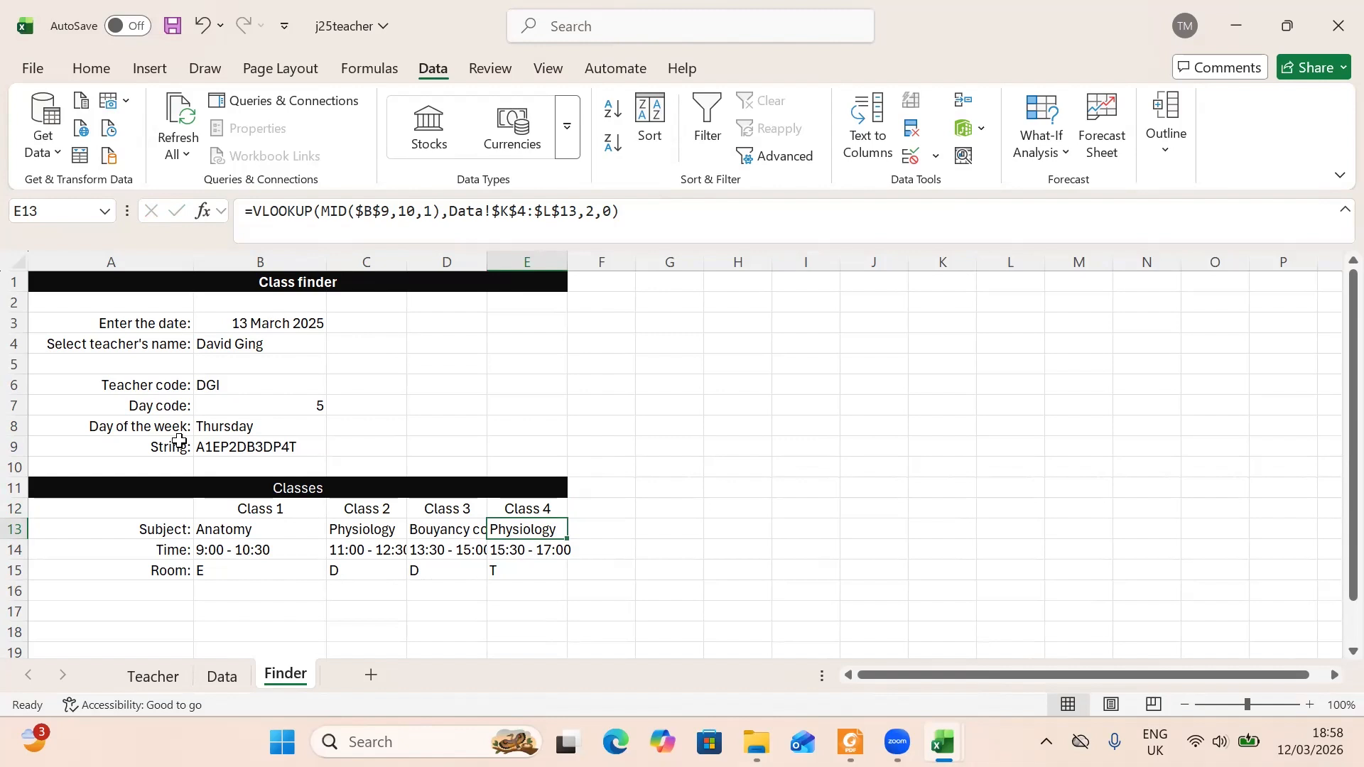
- Switch to the 9626_s25_qp_02.pdf exam paper in Foxit Reader and review the spreadsheet tasks up to 12 and the test plan task 13
{"action": "left_click", "coordinate": [850, 742]}
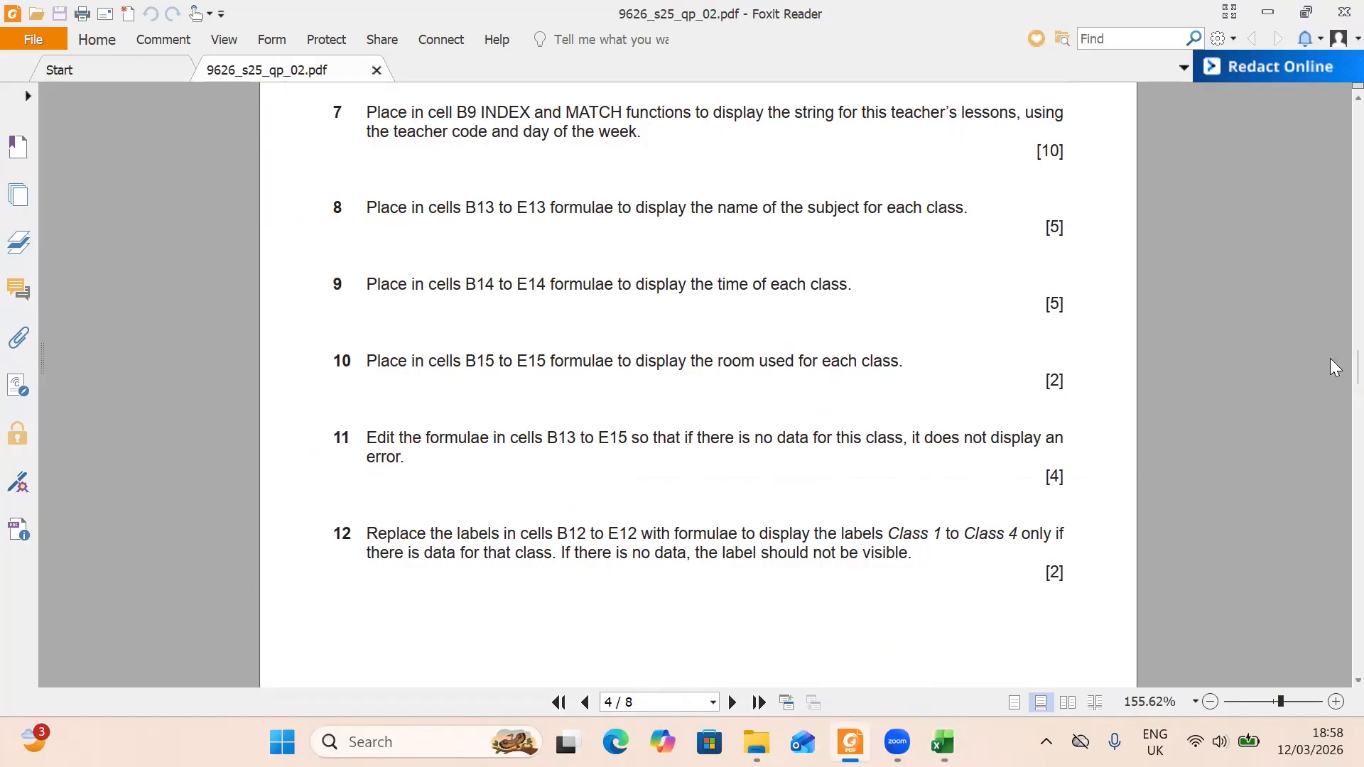
{"action": "scroll", "coordinate": [1333, 376], "scroll_direction": "down", "scroll_amount": 5}
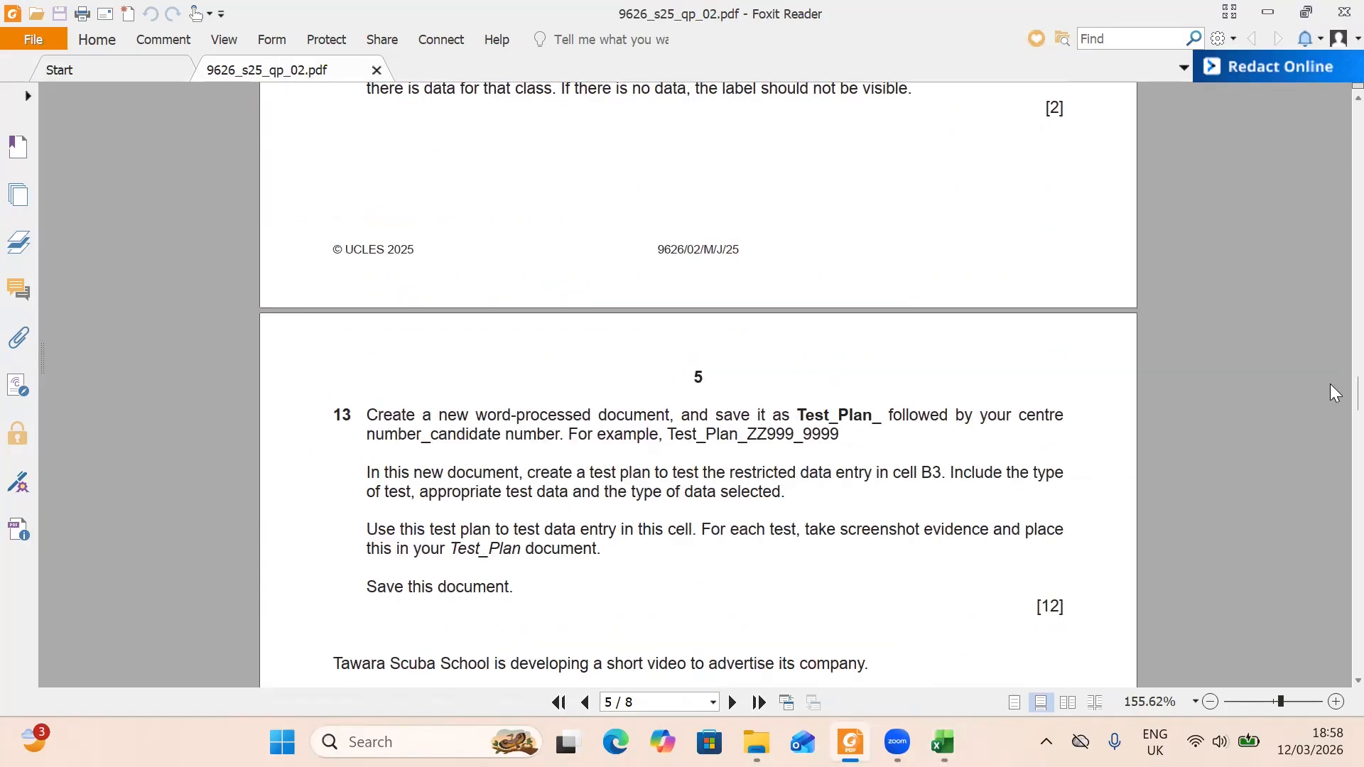
{"action": "scroll", "coordinate": [1329, 387], "scroll_direction": "up", "scroll_amount": 5}
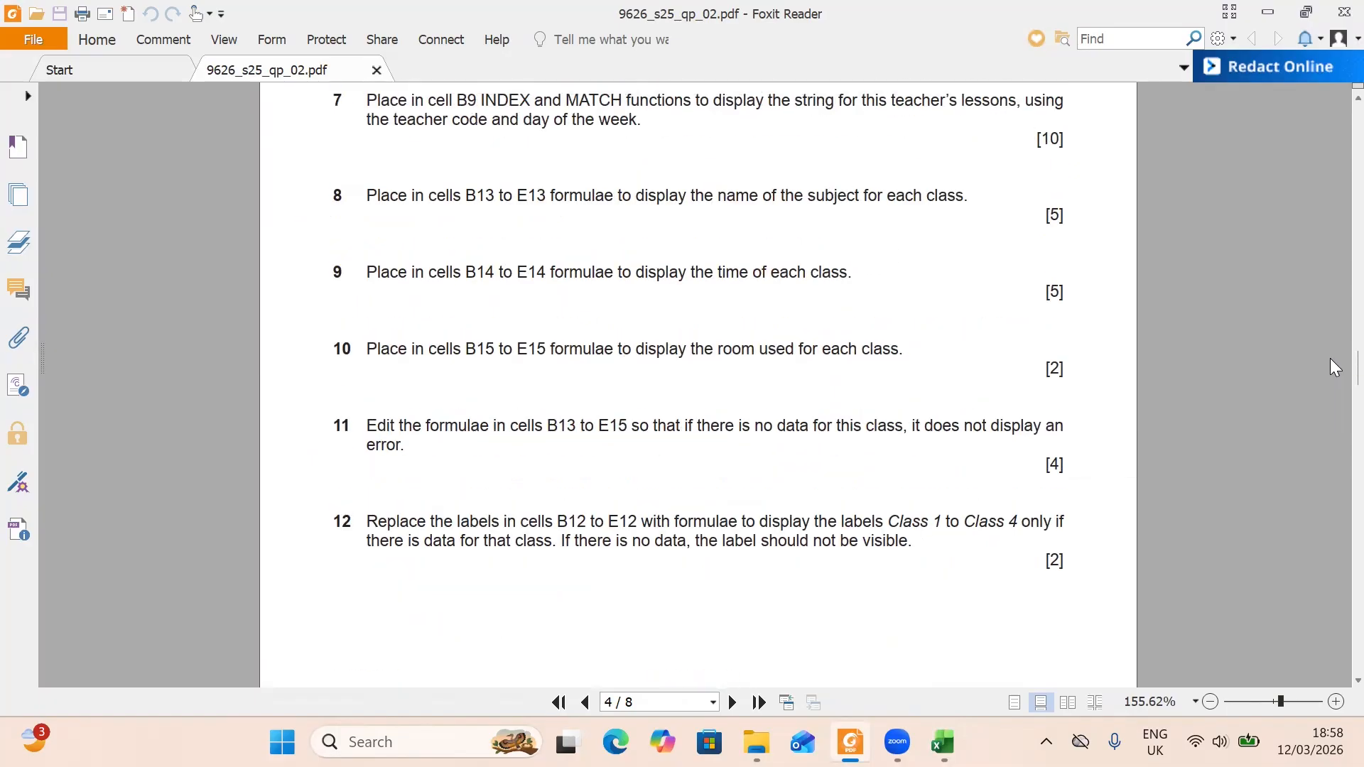
{"action": "scroll", "coordinate": [1330, 362], "scroll_direction": "up", "scroll_amount": 2}
{"action": "scroll", "coordinate": [1333, 355], "scroll_direction": "up", "scroll_amount": 4}
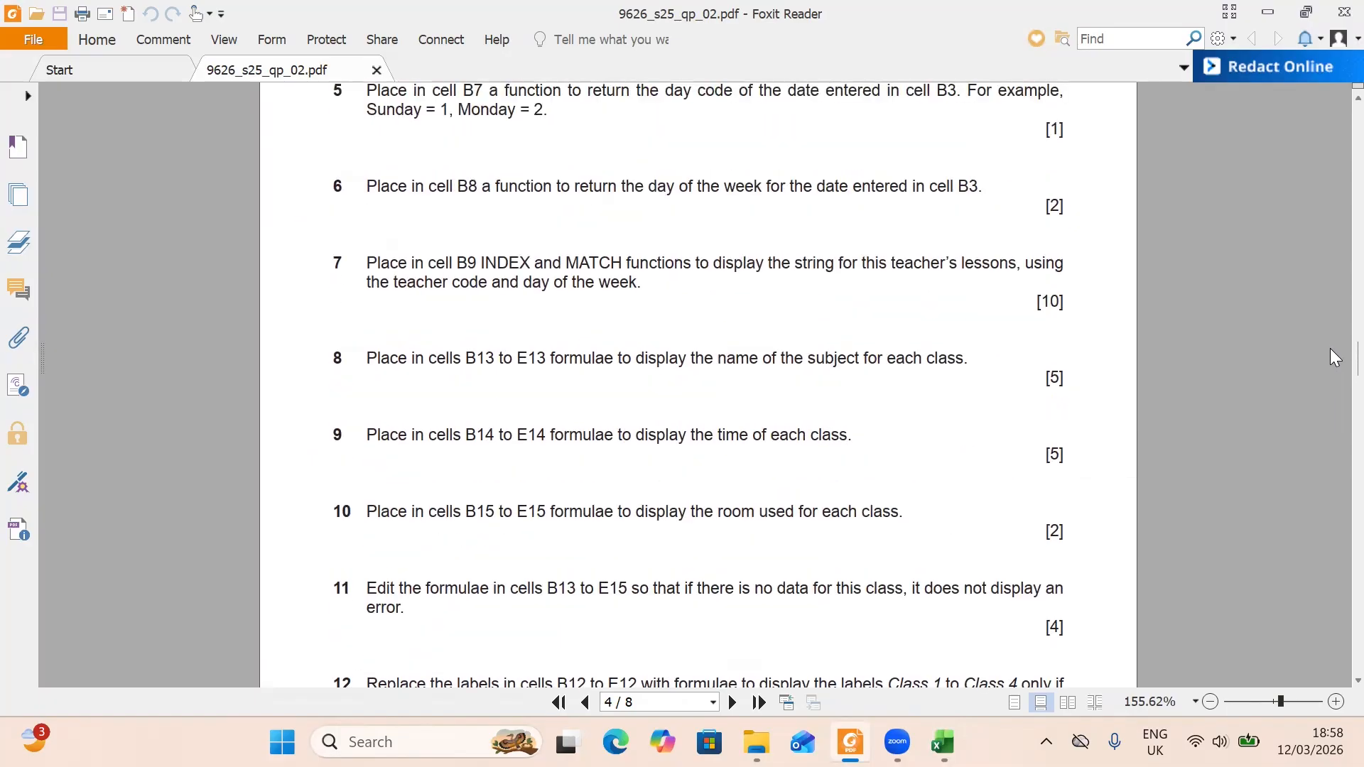
{"action": "scroll", "coordinate": [1333, 343], "scroll_direction": "up", "scroll_amount": 13}
{"action": "scroll", "coordinate": [1328, 305], "scroll_direction": "down", "scroll_amount": 12}
{"action": "scroll", "coordinate": [1329, 334], "scroll_direction": "down", "scroll_amount": 9}
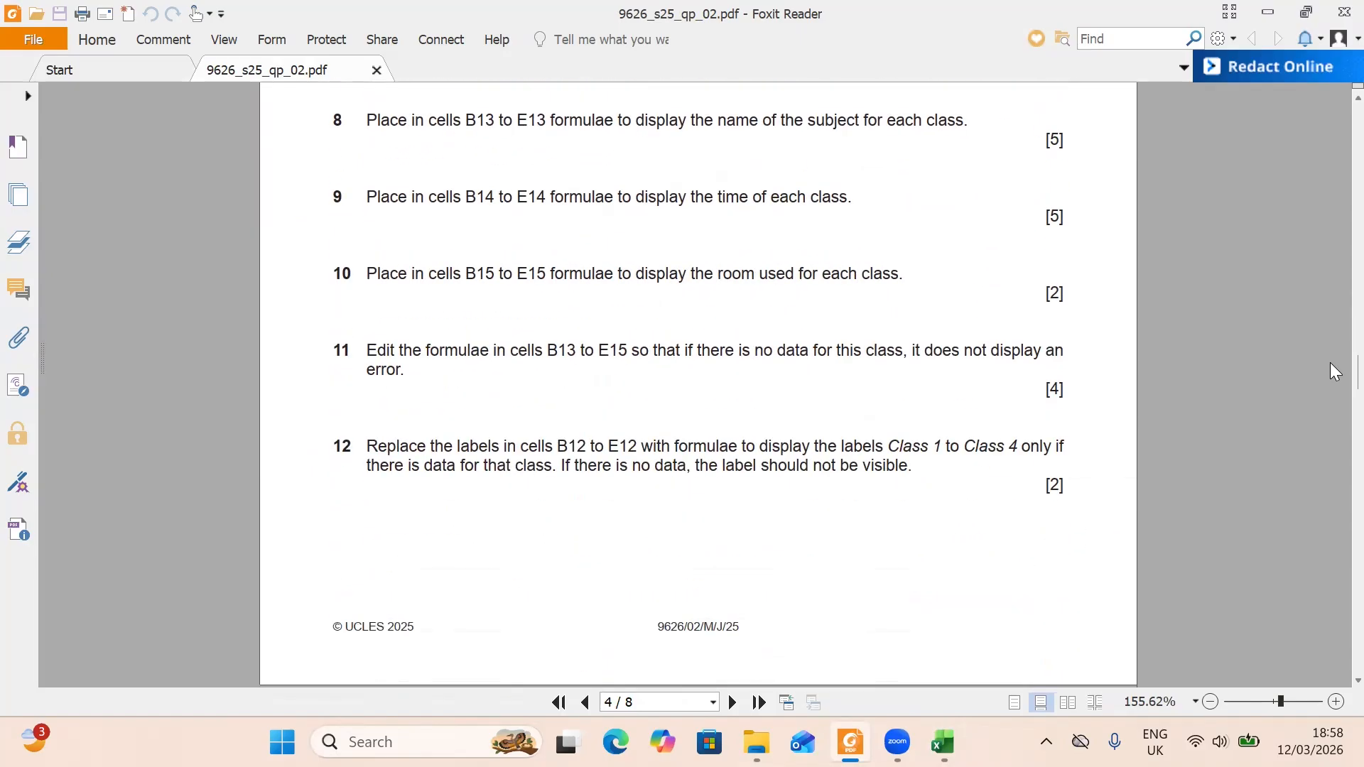
{"action": "scroll", "coordinate": [1330, 363], "scroll_direction": "up", "scroll_amount": 1}
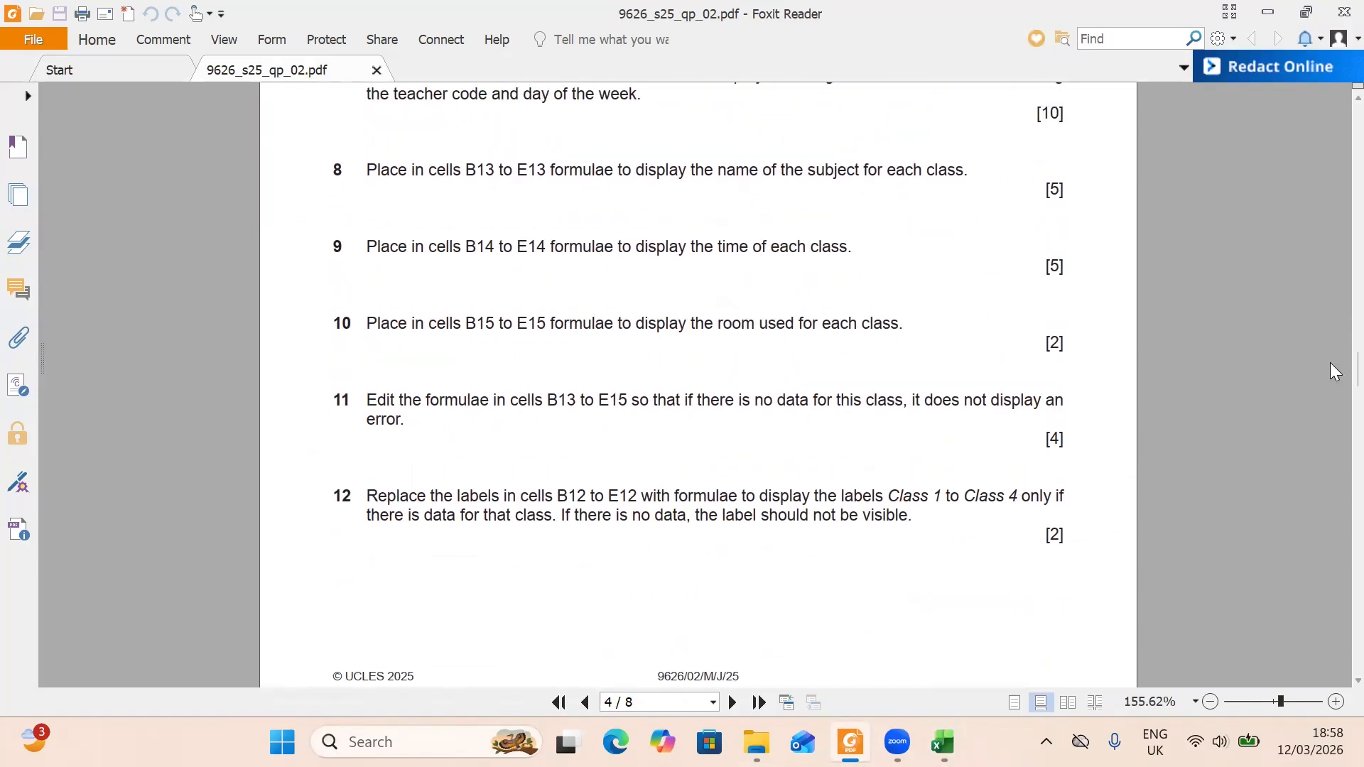
{"action": "scroll", "coordinate": [1335, 373], "scroll_direction": "up", "scroll_amount": 3}
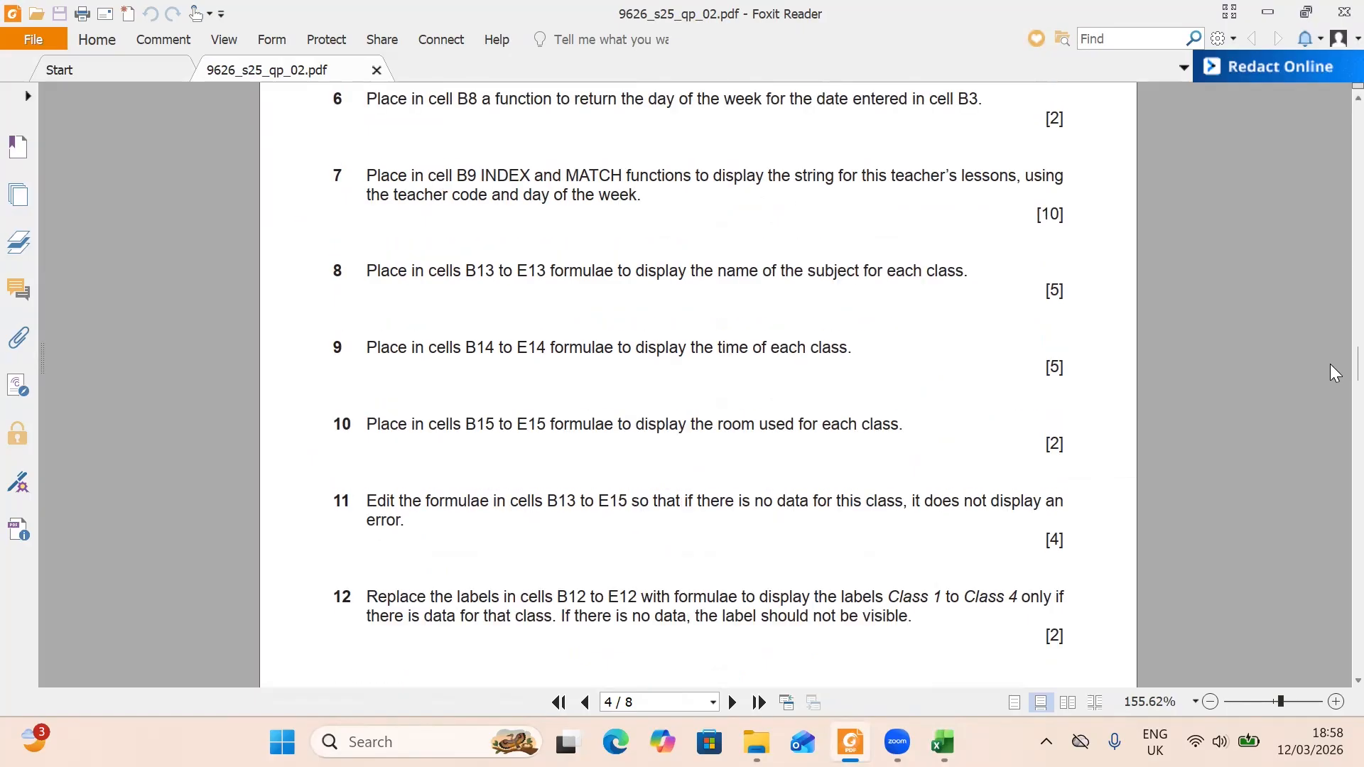
{"action": "scroll", "coordinate": [1335, 373], "scroll_direction": "up", "scroll_amount": 1}
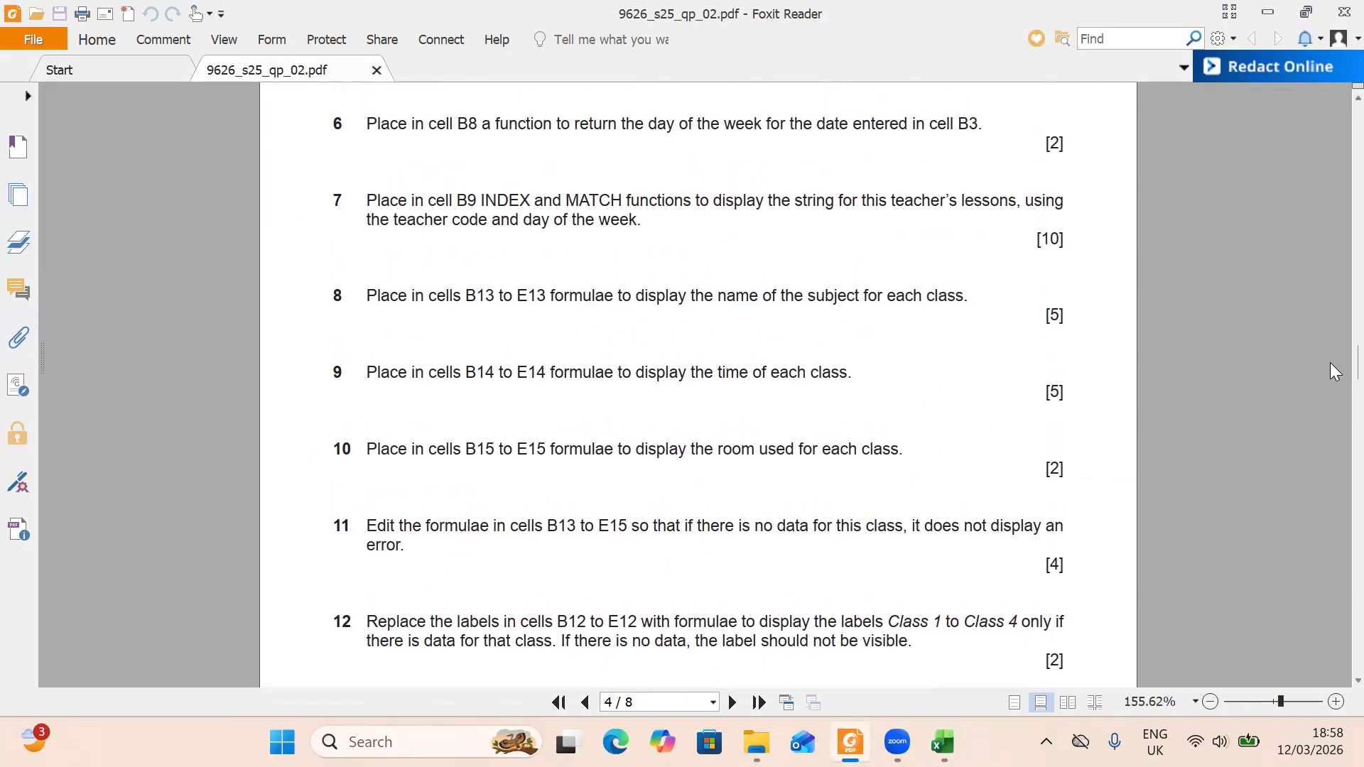